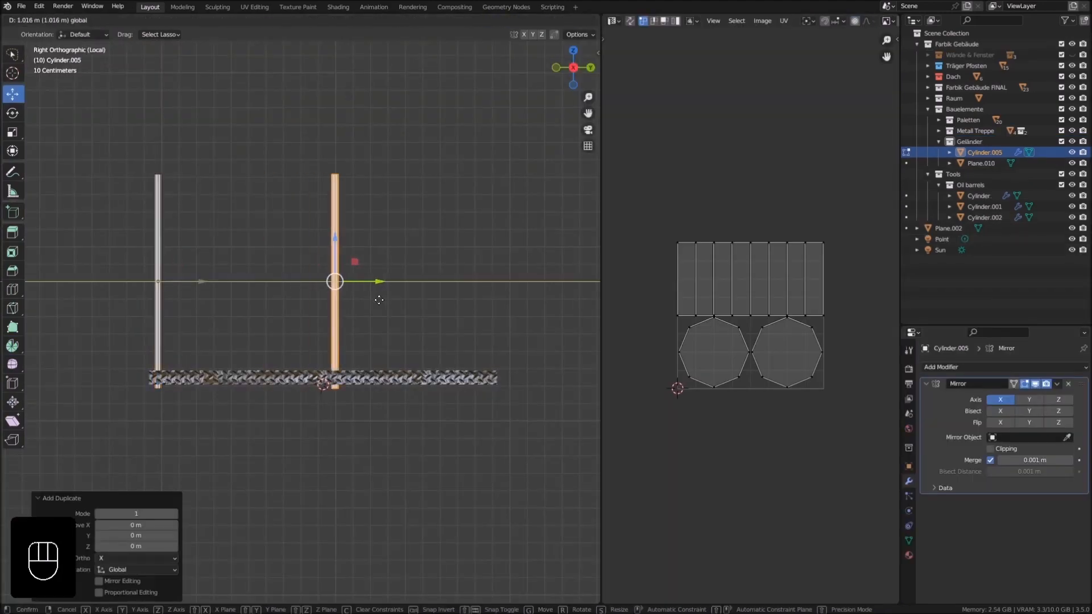
Step: Position the duplicated railing post halfway along the metal grating
{"action": "left_click_drag", "start_coordinate": [378, 300], "coordinate": [369, 300]}
{"action": "key", "text": "Tab"}
{"action": "key", "text": "Tab"}
Step: Duplicate the middle post, rotate the copy 90° and stretch it along Y into a horizontal rail spanning the grating
{"action": "key", "text": "shift+d"}
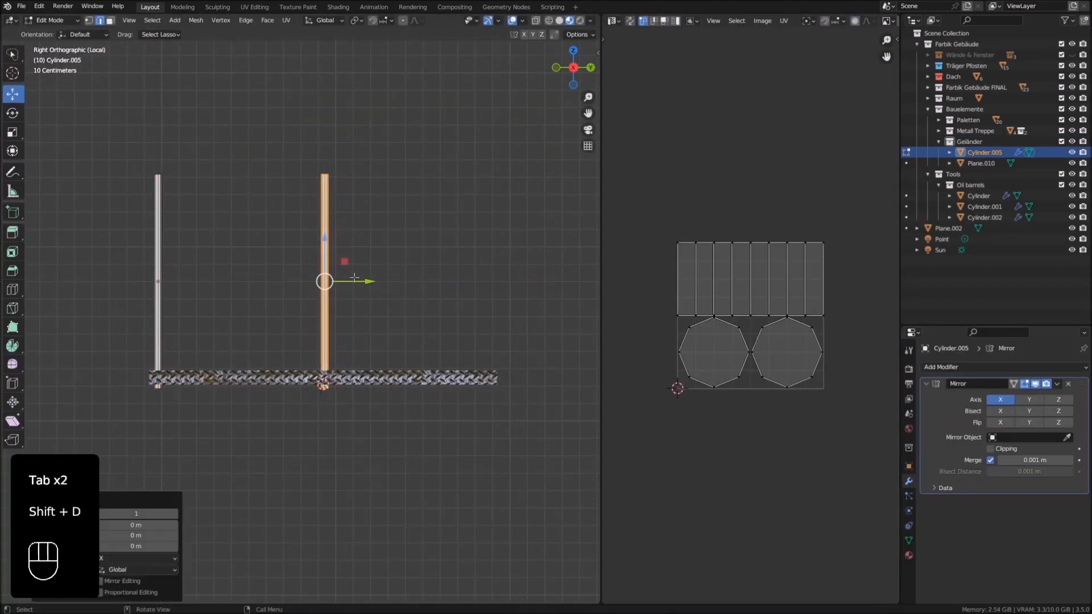
{"action": "key", "text": "r"}
{"action": "key", "text": "9"}
{"action": "key", "text": "0"}
{"action": "key", "text": "KP_Enter"}
{"action": "scroll", "coordinate": [364, 284], "scroll_direction": "up", "scroll_amount": 1}
{"action": "key", "text": "s"}
{"action": "key", "text": "y"}
Step: Duplicate the horizontal rail, raise the copy about 0.605 m to the post tops and thicken it as a handrail without changing its length
{"action": "key", "text": "shift+d"}
{"action": "left_click_drag", "start_coordinate": [323, 331], "coordinate": [323, 179]}
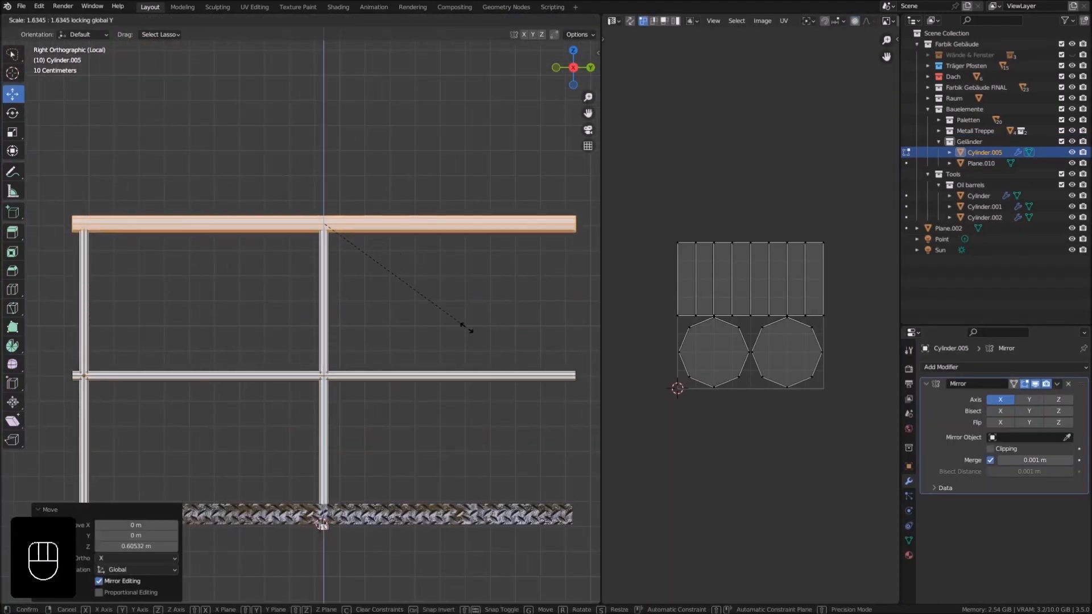
{"action": "key", "text": "Tab"}
{"action": "middle_click_drag", "start_coordinate": [451, 324], "coordinate": [275, 287]}
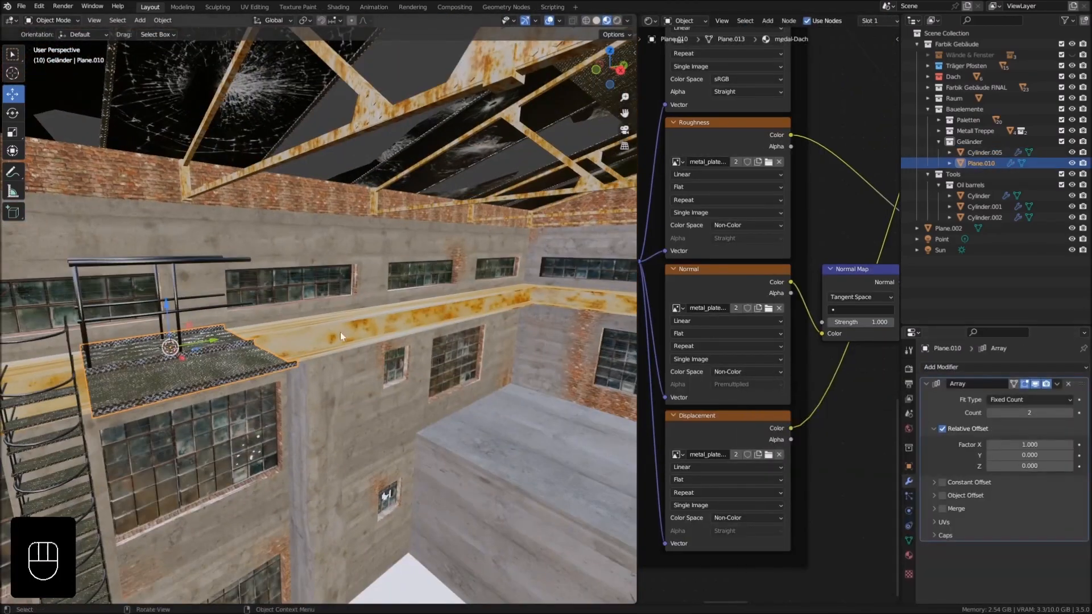
Step: Scale the metal grating walkway along the X axis
{"action": "middle_click_drag", "start_coordinate": [340, 332], "coordinate": [526, 369]}
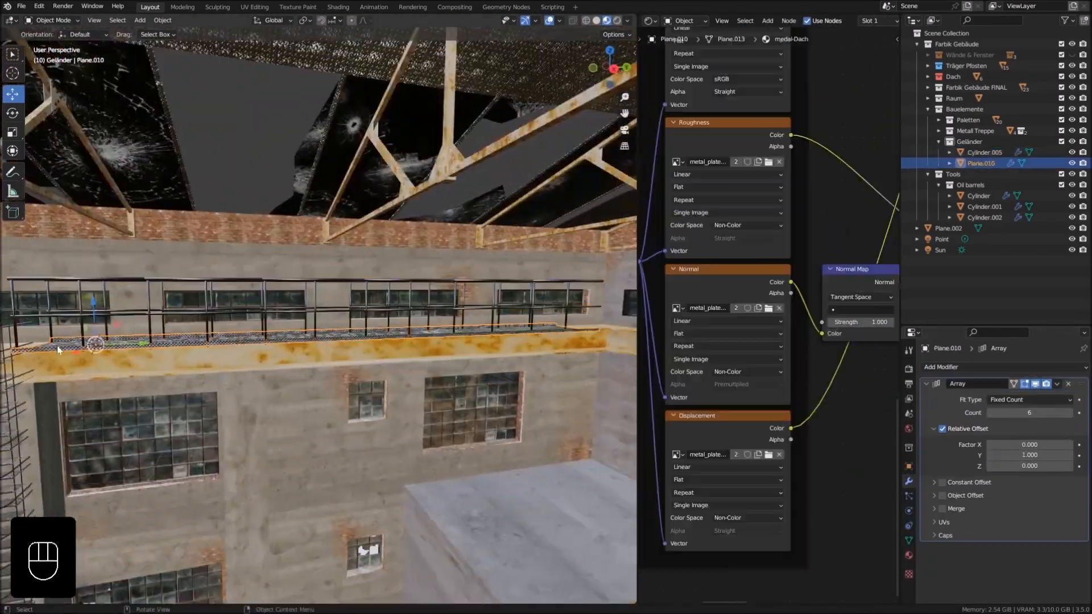
{"action": "key", "text": "s"}
{"action": "key", "text": "x"}
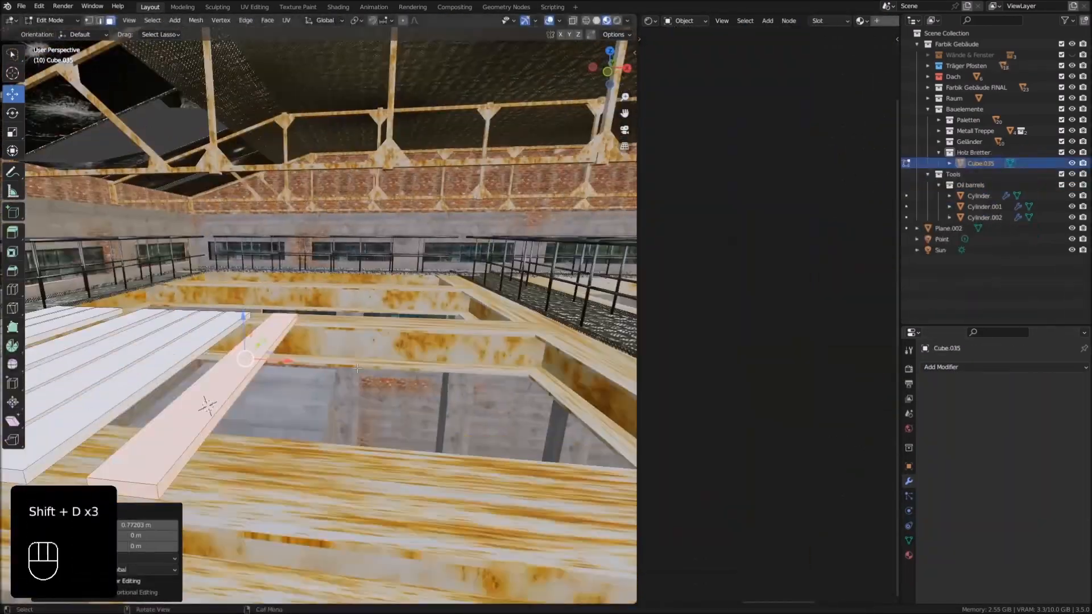
Step: Duplicate the wooden plank to continue the row laid across the rusty beam frame
{"action": "key", "text": "shift+d"}
{"action": "key", "text": "shift+d"}
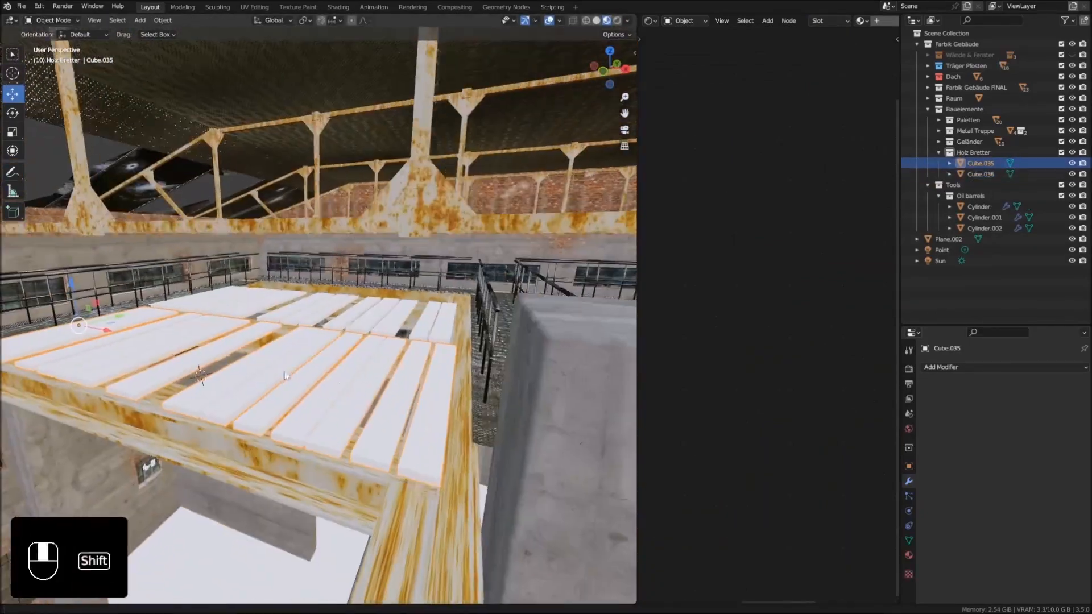
{"action": "left_click", "coordinate": [943, 367]}
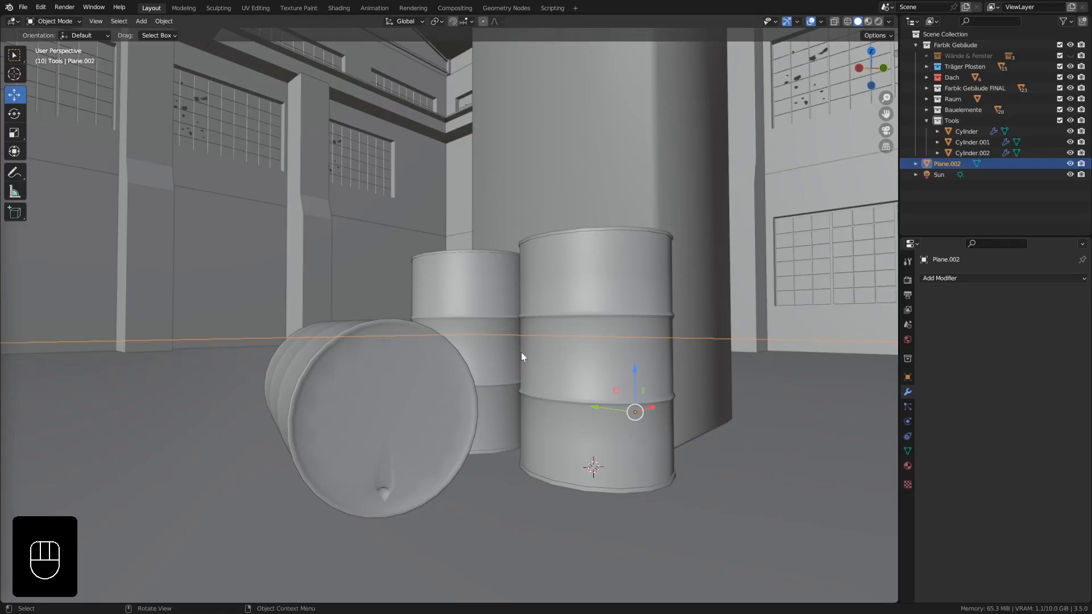
Step: Examine the oil barrels and the pallet objects stored in the Bauelemente collection
{"action": "middle_click_drag", "start_coordinate": [520, 357], "coordinate": [585, 321]}
{"action": "left_click", "coordinate": [538, 339]}
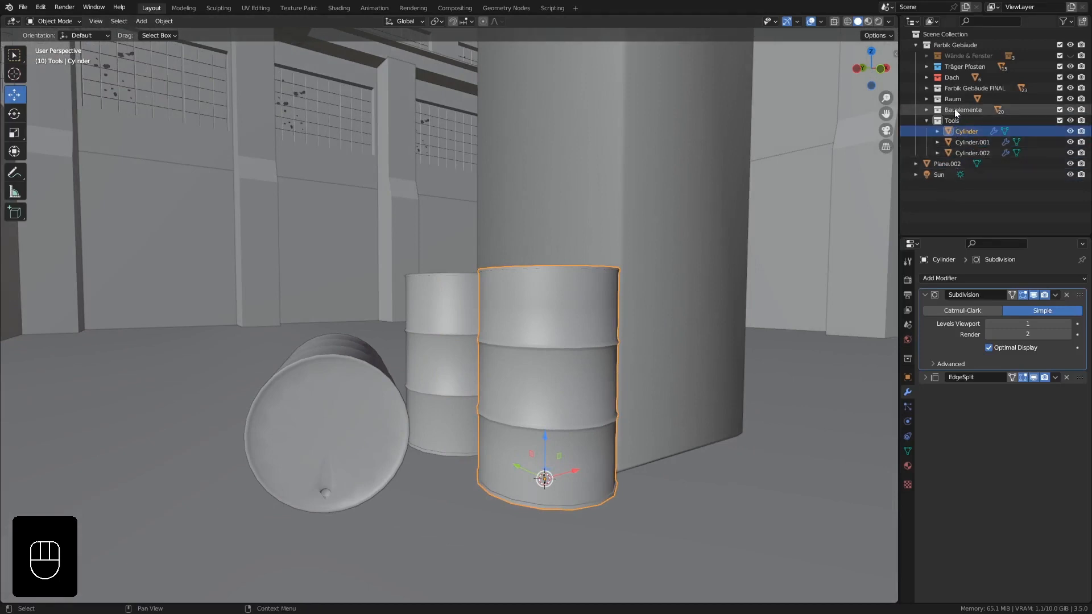
{"action": "left_click", "coordinate": [926, 109]}
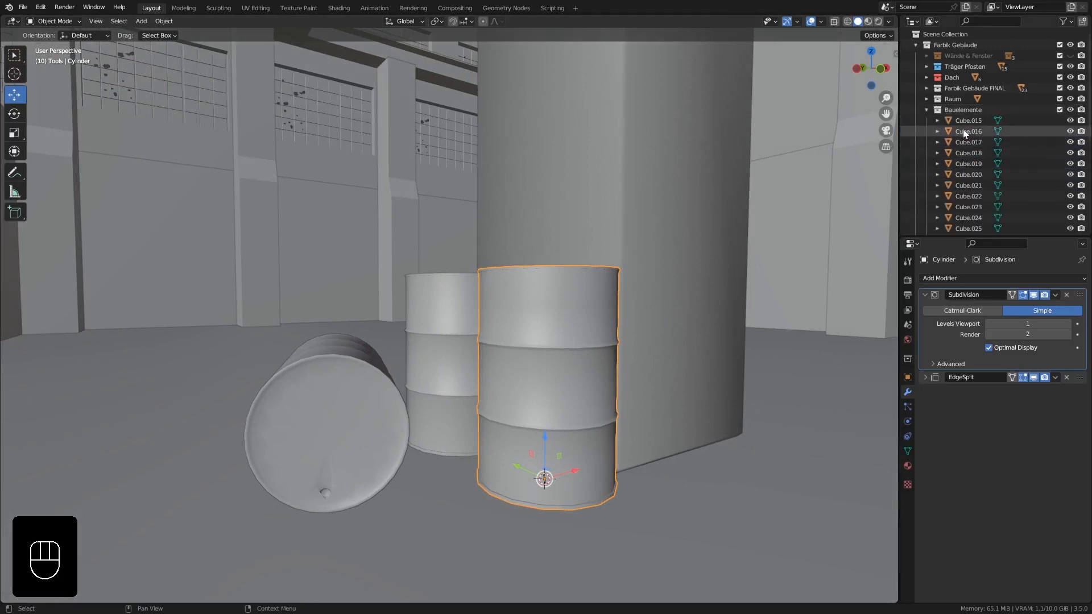
{"action": "middle_click_drag", "start_coordinate": [823, 224], "coordinate": [742, 213], "text": "shift"}
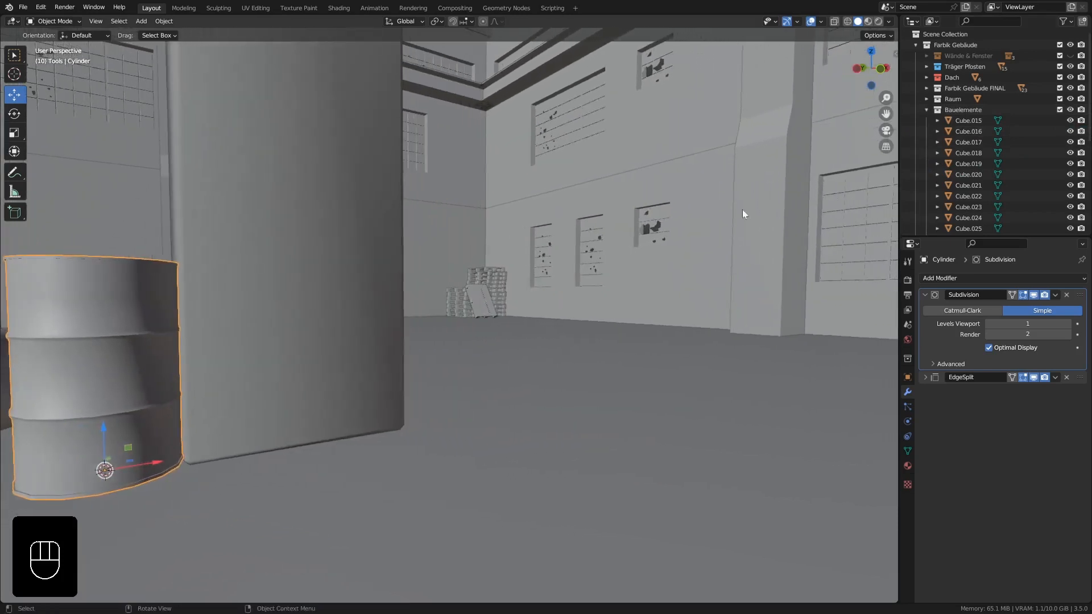
{"action": "left_click", "coordinate": [968, 151]}
{"action": "left_click", "coordinate": [967, 132]}
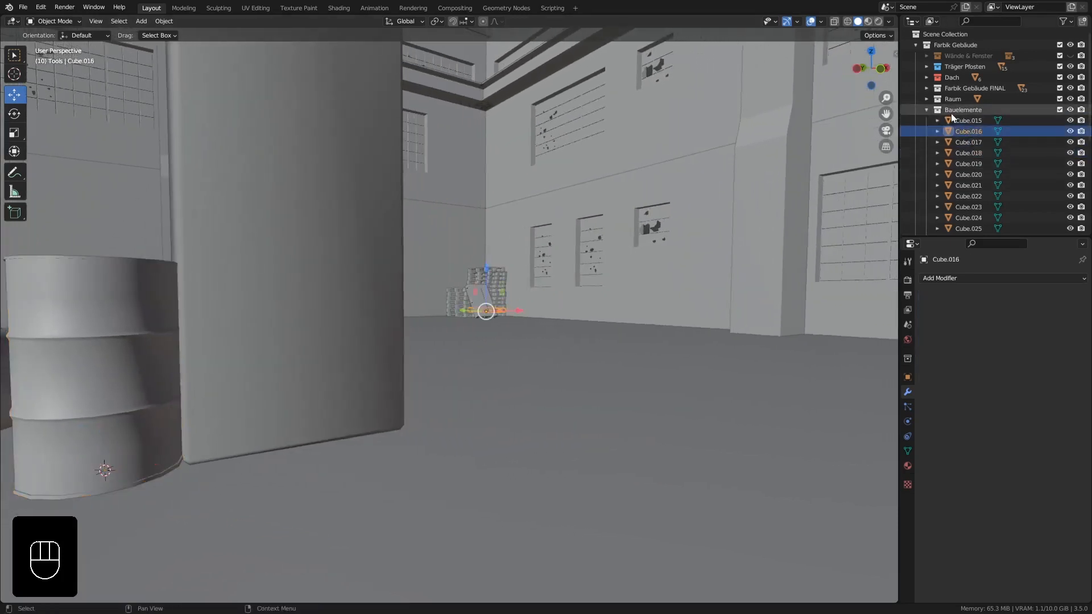
{"action": "left_click", "coordinate": [925, 109]}
Step: Create a new collection named Paletten inside the Bauelemente collection
{"action": "left_click", "coordinate": [958, 110]}
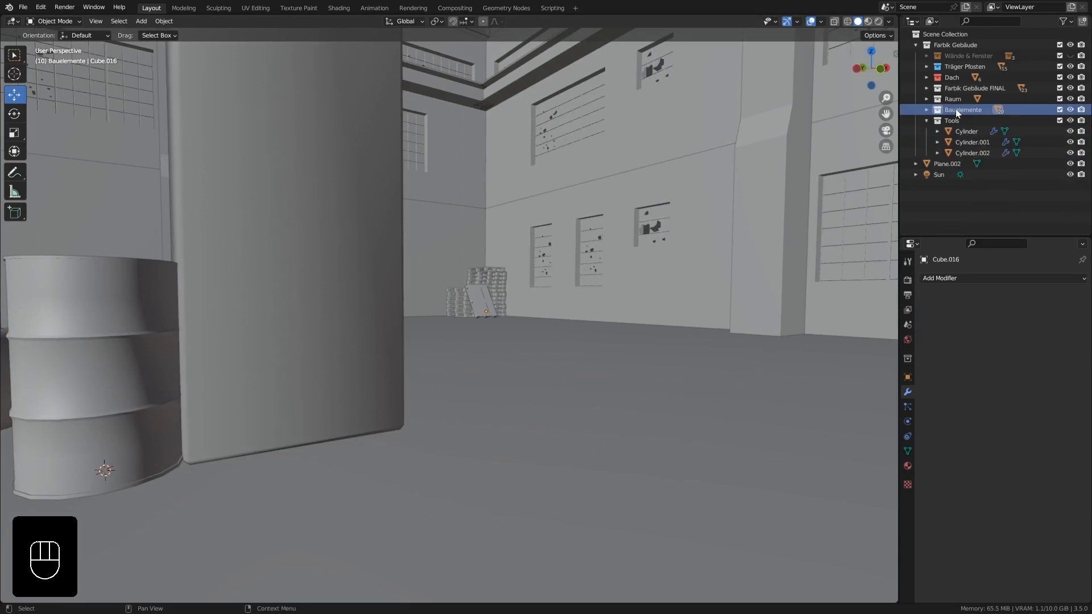
{"action": "left_click", "coordinate": [925, 109]}
{"action": "right_click", "coordinate": [960, 110]}
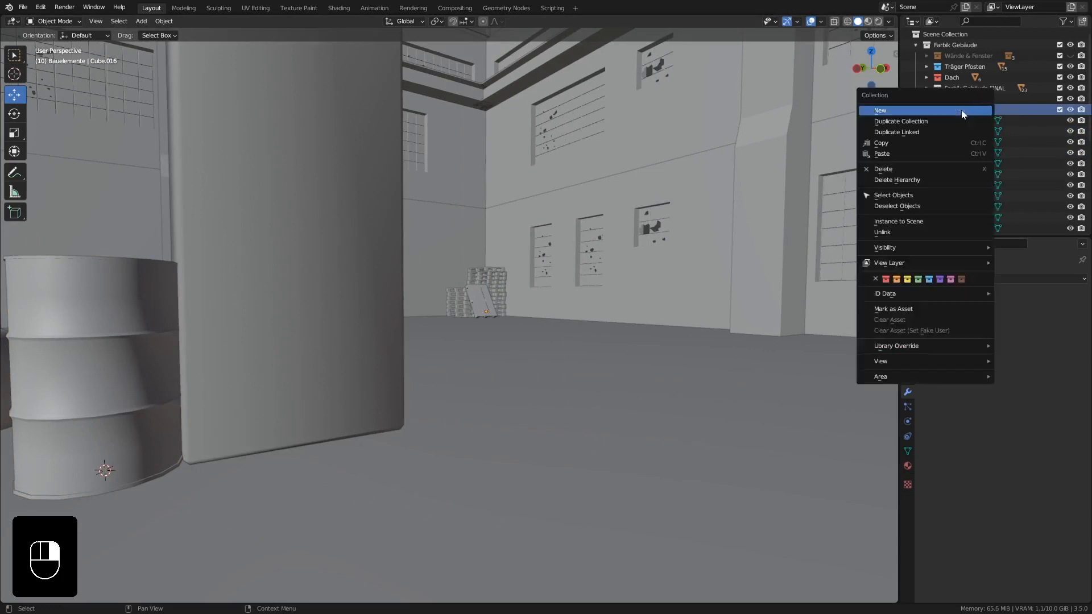
{"action": "left_click", "coordinate": [961, 110]}
{"action": "double_click", "coordinate": [973, 119]}
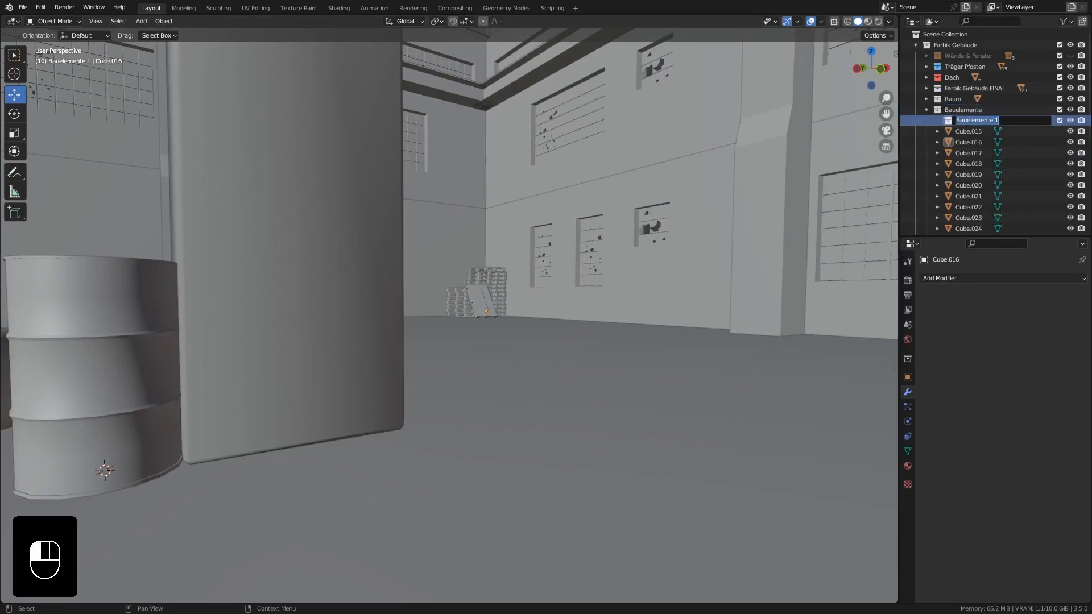
{"action": "type", "text": "F"}
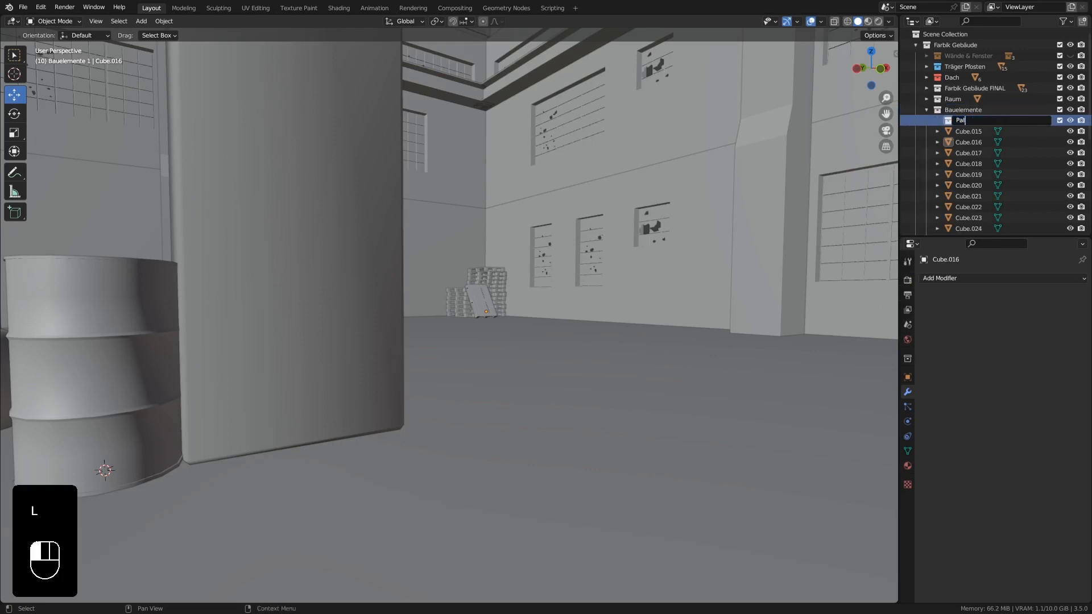
{"action": "type", "text": "aletten"}
{"action": "key", "text": "Return"}
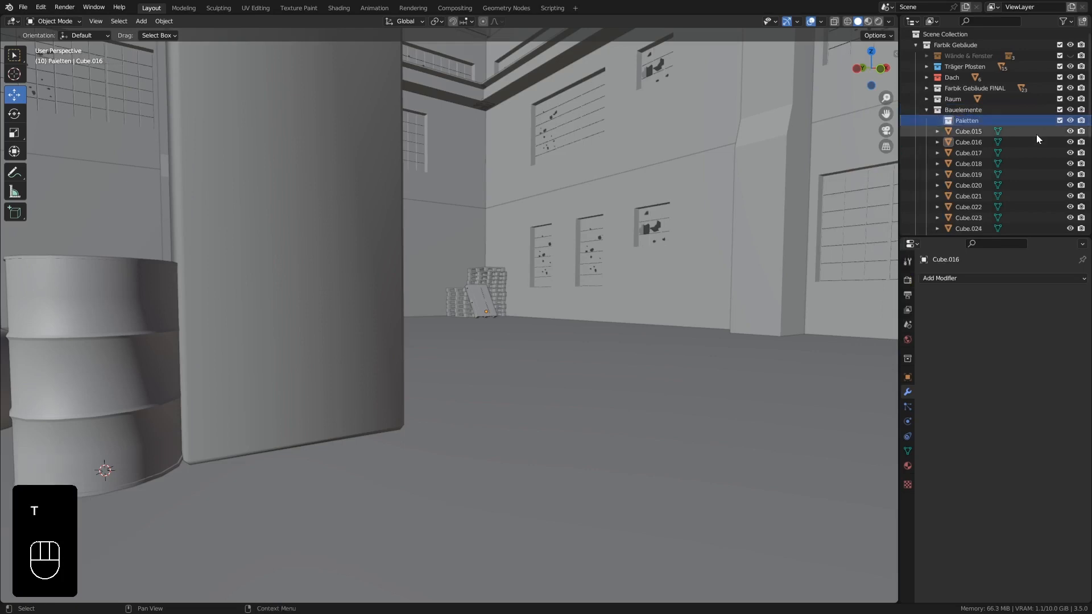
Step: Move the objects Cube.015 through Cube.034 into the Paletten collection and collapse it
{"action": "scroll", "coordinate": [966, 173], "scroll_direction": "down", "scroll_amount": 7}
{"action": "left_click", "coordinate": [968, 180]}
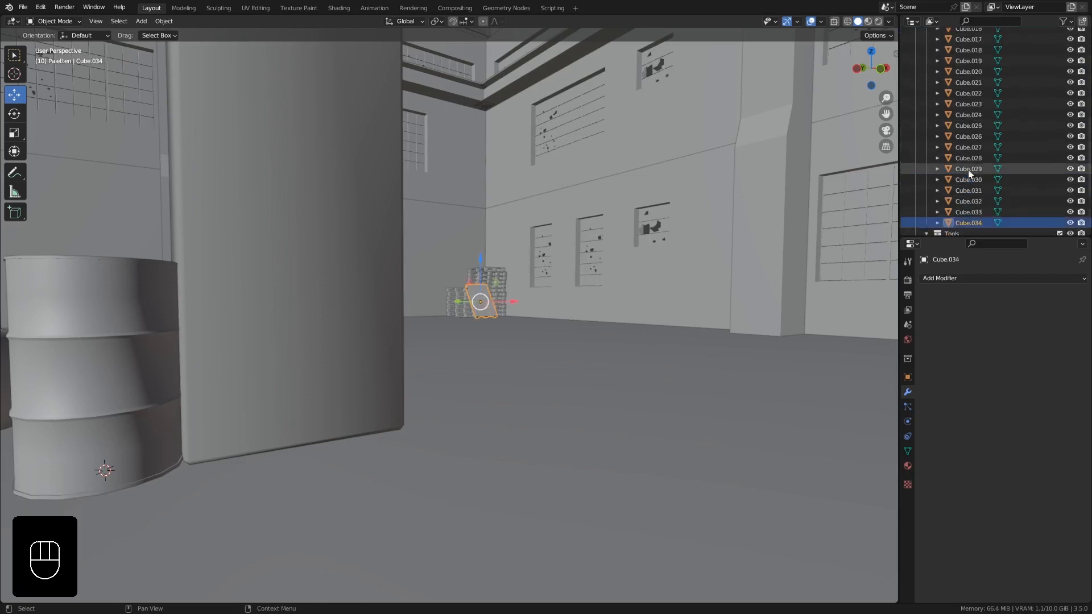
{"action": "scroll", "coordinate": [968, 169], "scroll_direction": "up", "scroll_amount": 7}
{"action": "left_click", "coordinate": [970, 116], "text": "shift"}
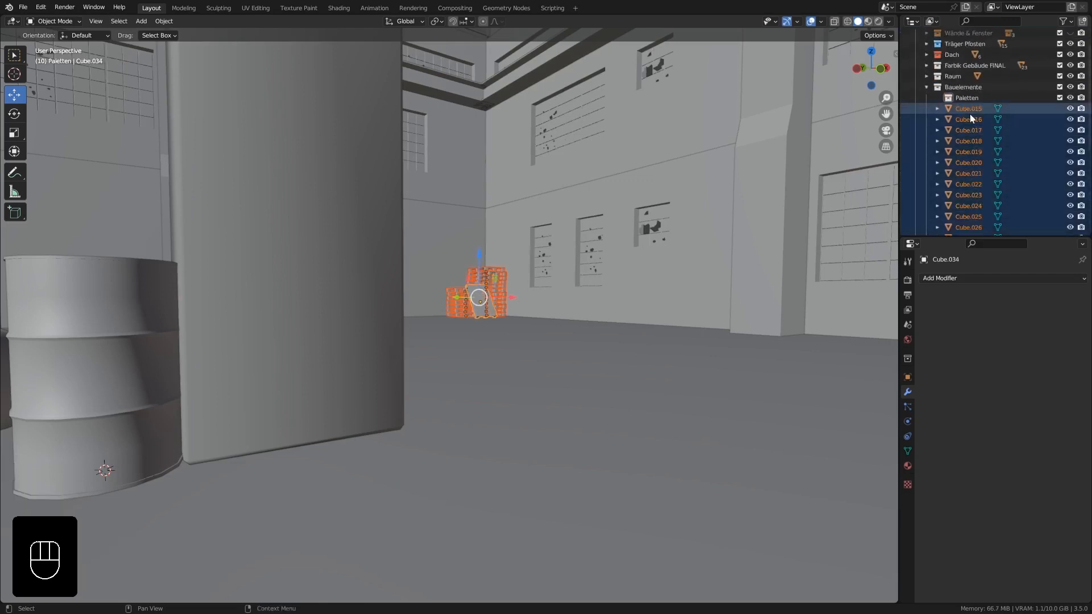
{"action": "scroll", "coordinate": [974, 140], "scroll_direction": "up", "scroll_amount": 1, "text": "shift"}
{"action": "scroll", "coordinate": [973, 139], "scroll_direction": "up", "scroll_amount": 1, "text": "shift"}
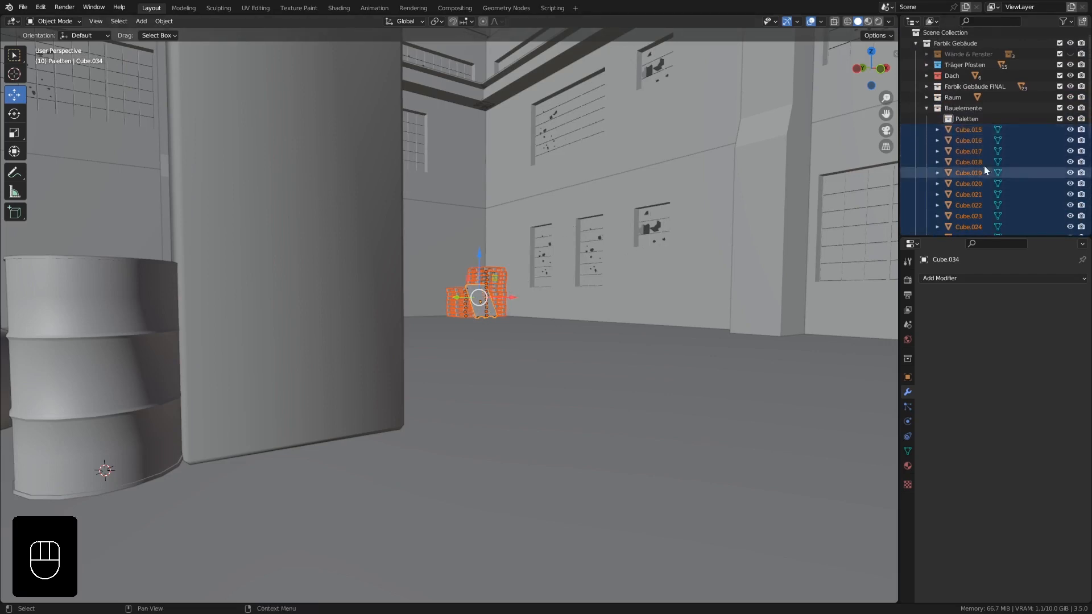
{"action": "left_click_drag", "start_coordinate": [984, 168], "coordinate": [974, 118]}
{"action": "left_click", "coordinate": [936, 118]}
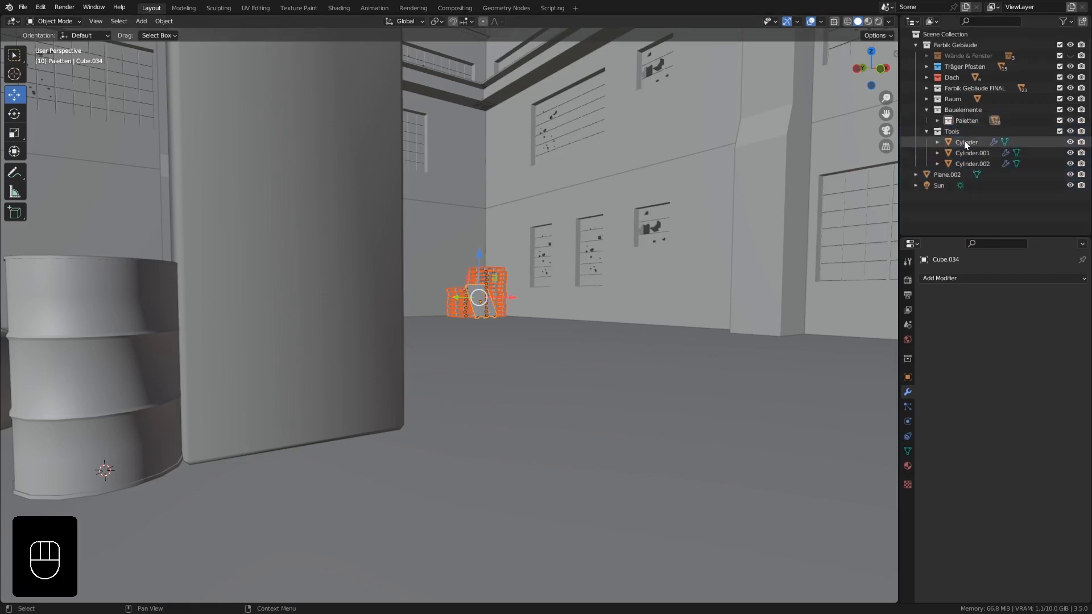
Step: Create a new collection named Oil barrels inside the Tools collection
{"action": "left_click", "coordinate": [956, 109]}
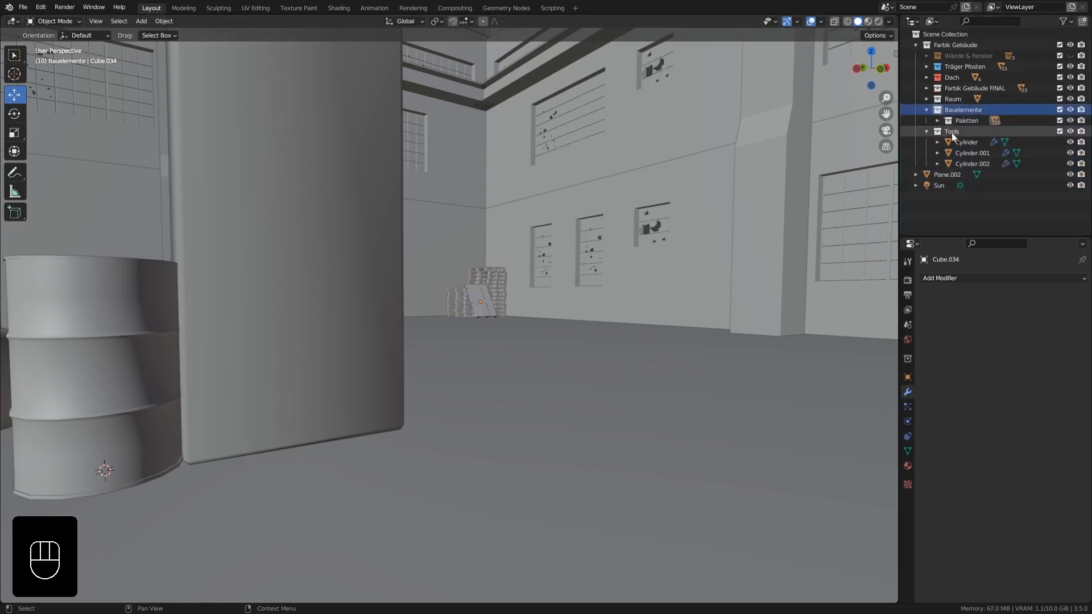
{"action": "left_click", "coordinate": [953, 132]}
{"action": "right_click", "coordinate": [954, 131]}
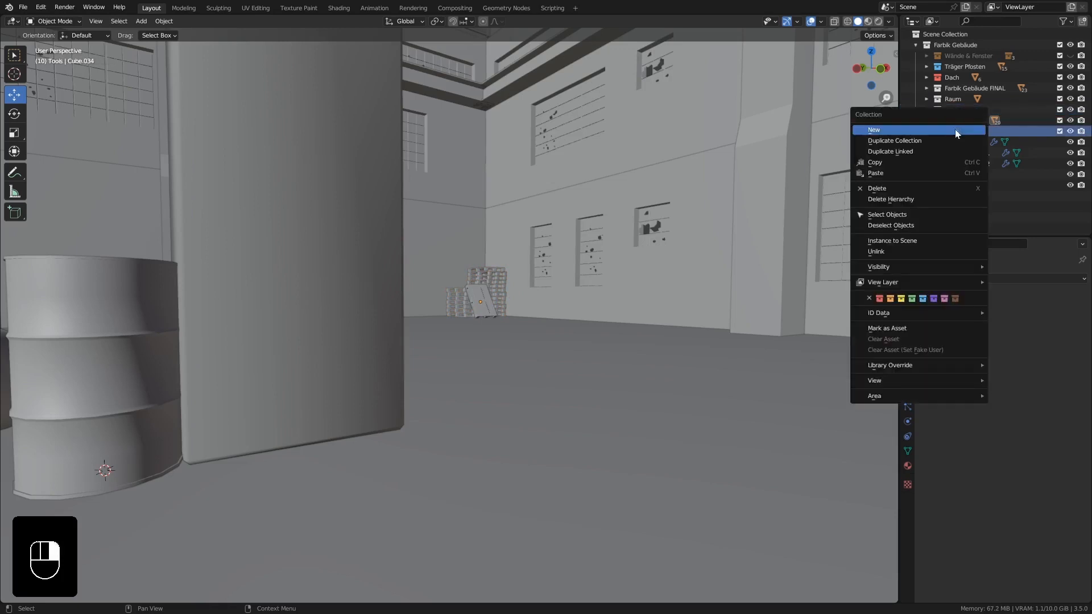
{"action": "left_click", "coordinate": [906, 130]}
{"action": "double_click", "coordinate": [962, 142]}
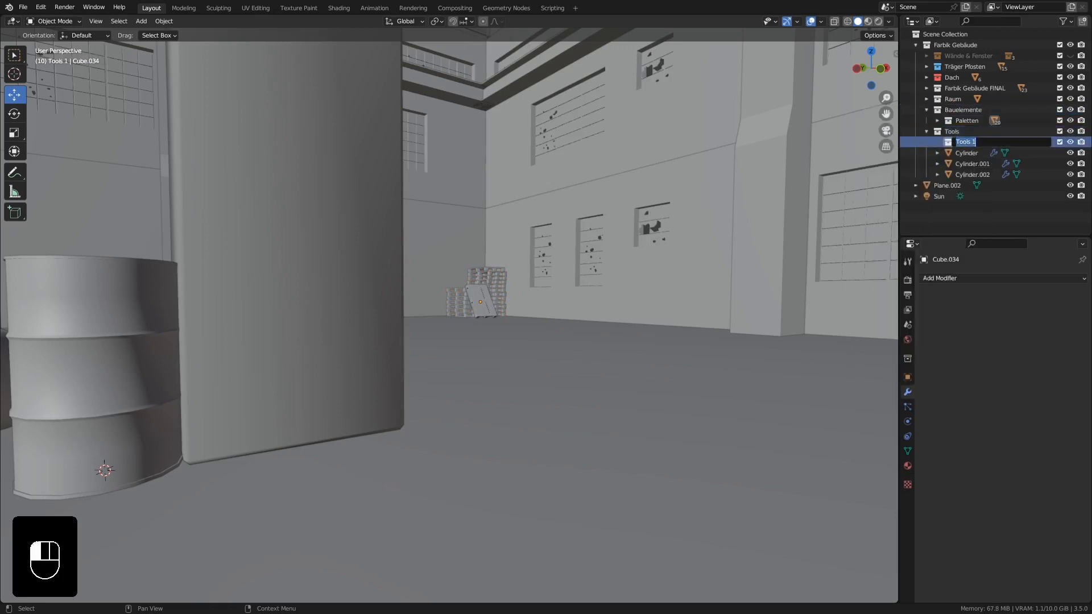
{"action": "type", "text": "Oil barrels"}
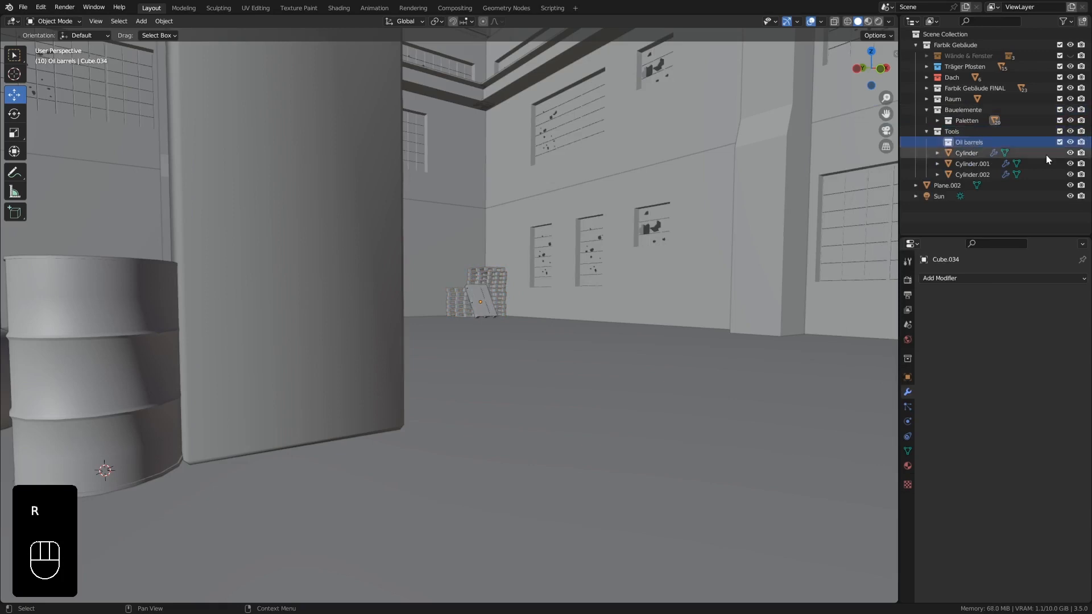
Step: Move Cylinder, Cylinder.001 and Cylinder.002 into the Oil barrels collection and collapse it
{"action": "left_click", "coordinate": [966, 153]}
{"action": "left_click", "coordinate": [971, 175], "text": "shift"}
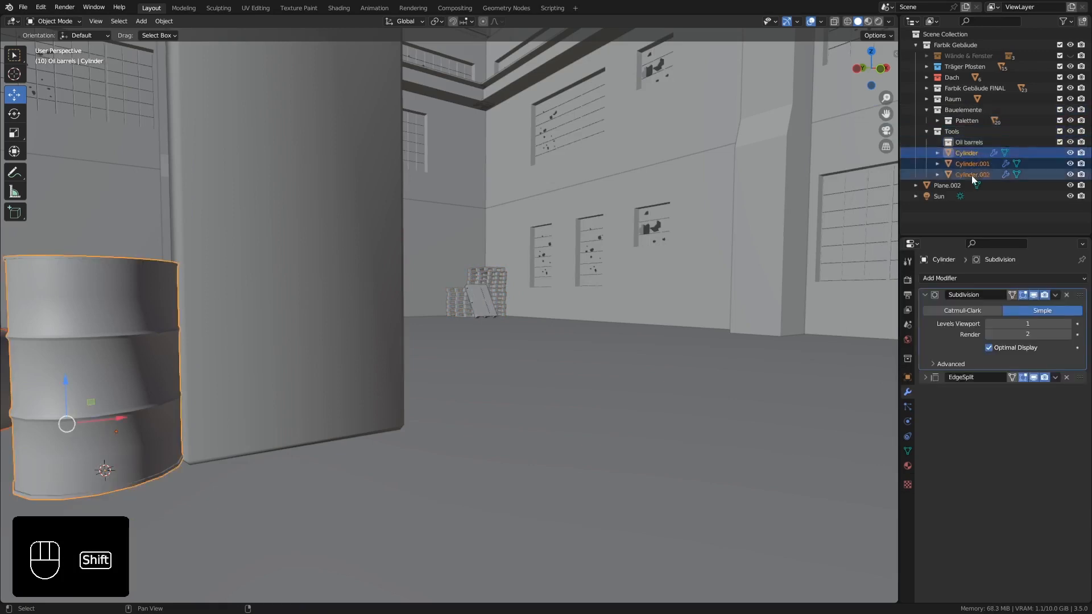
{"action": "left_click_drag", "start_coordinate": [971, 175], "coordinate": [976, 141]}
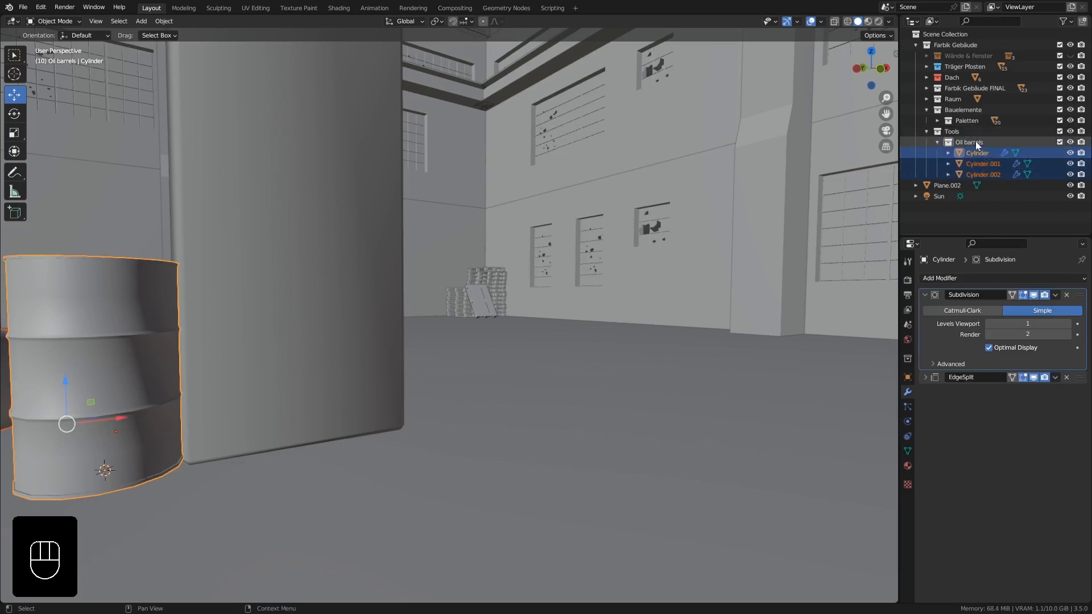
{"action": "left_click", "coordinate": [936, 143]}
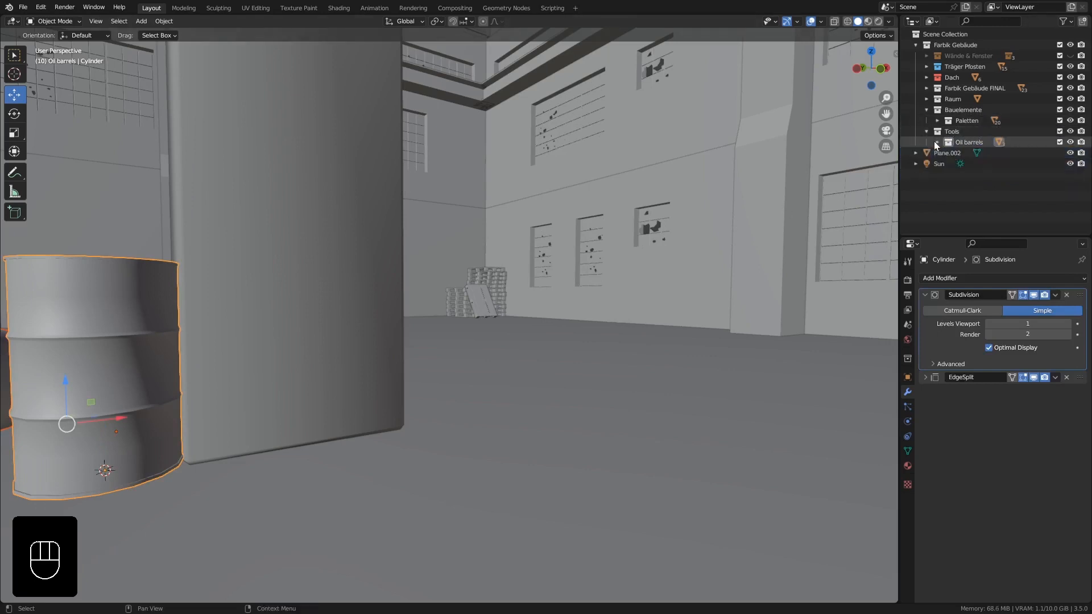
Step: Examine the factory hall's wall pillar, the long beam above it and the central pillar from several angles
{"action": "scroll", "coordinate": [317, 293], "scroll_direction": "down", "scroll_amount": 2}
{"action": "middle_click_drag", "start_coordinate": [317, 292], "coordinate": [564, 340]}
{"action": "middle_click_drag", "start_coordinate": [573, 342], "coordinate": [412, 352]}
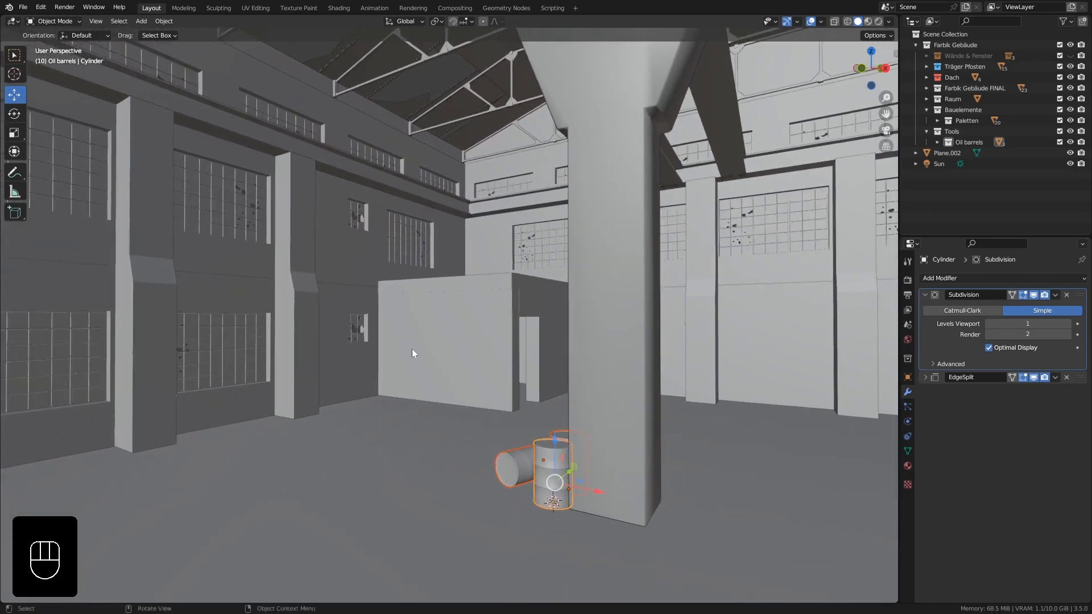
{"action": "left_click", "coordinate": [158, 173]}
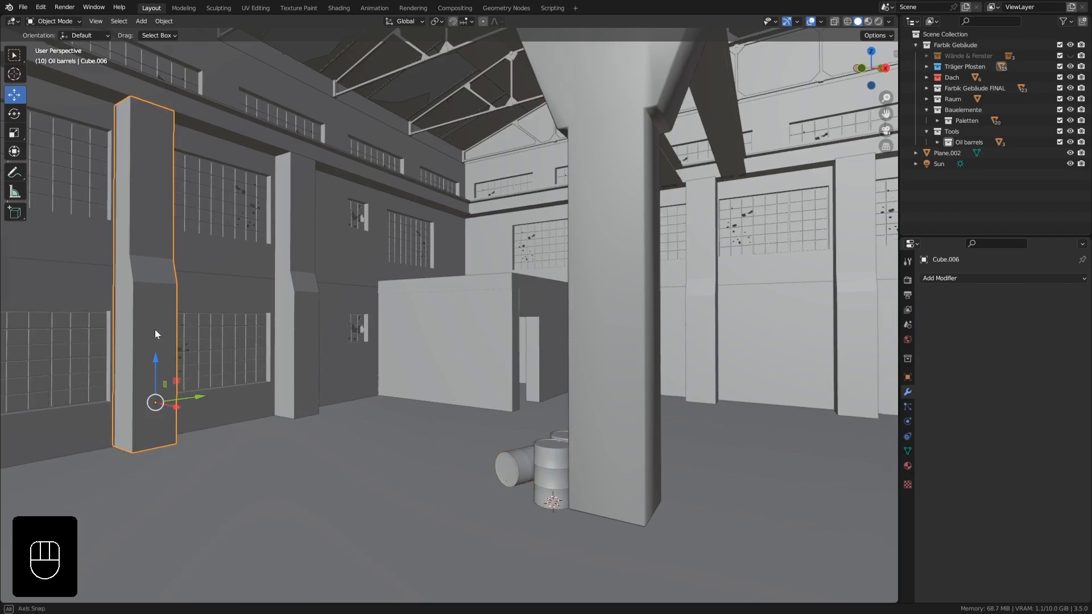
{"action": "middle_click_drag", "start_coordinate": [155, 332], "coordinate": [159, 330]}
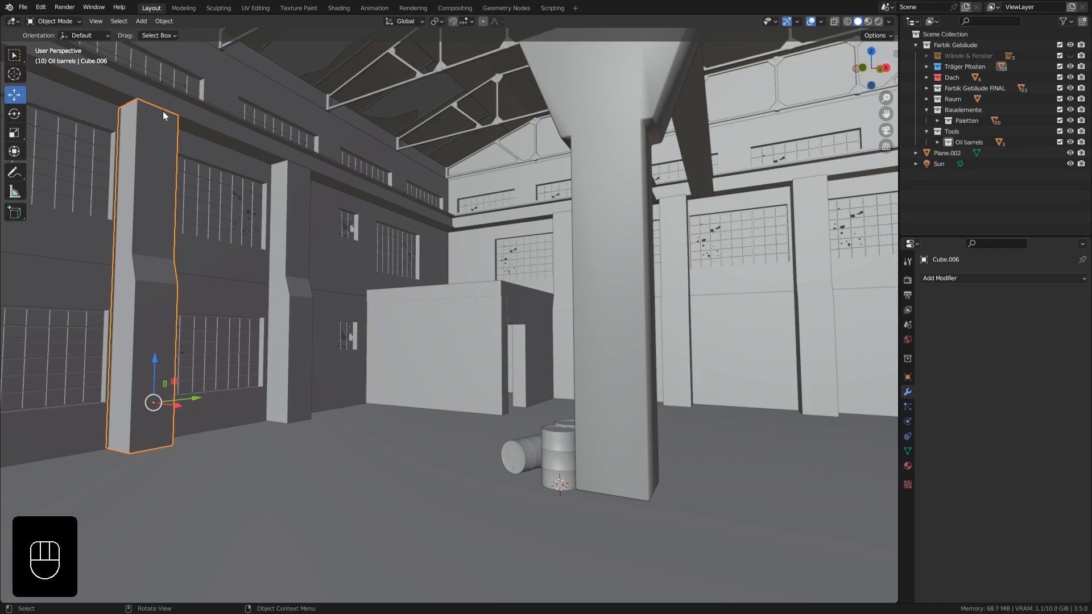
{"action": "middle_click_drag", "start_coordinate": [162, 110], "coordinate": [157, 142], "text": "shift"}
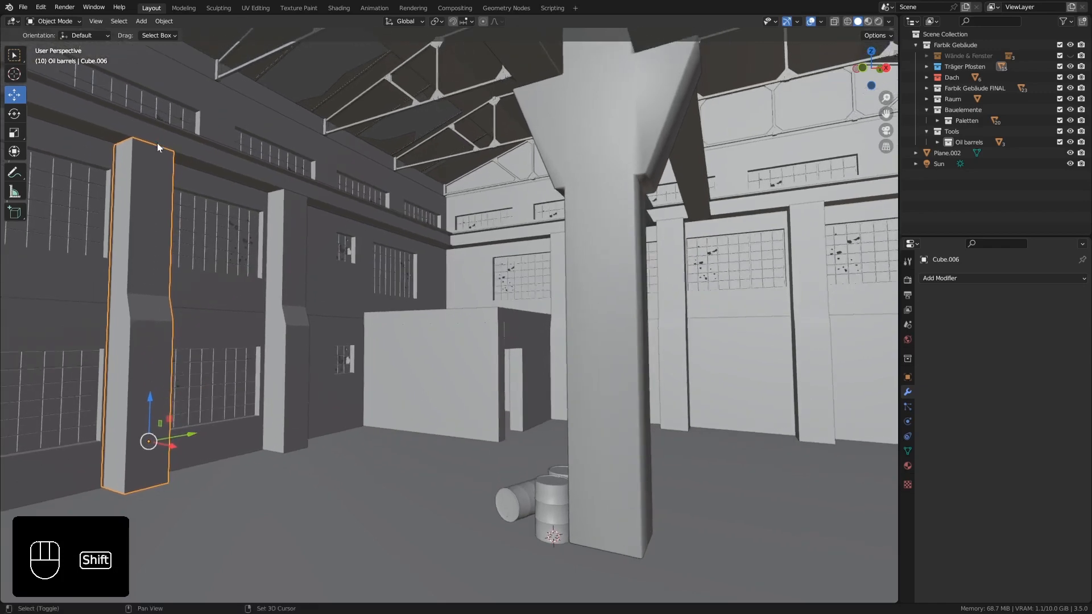
{"action": "left_click", "coordinate": [187, 132]}
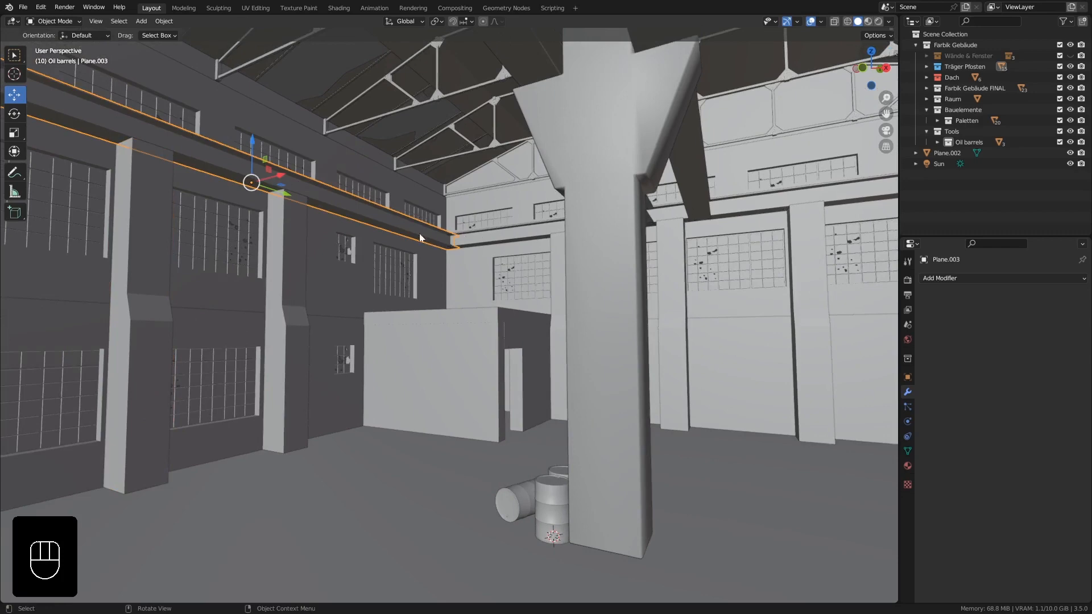
{"action": "middle_click_drag", "start_coordinate": [513, 236], "coordinate": [540, 162], "text": "shift"}
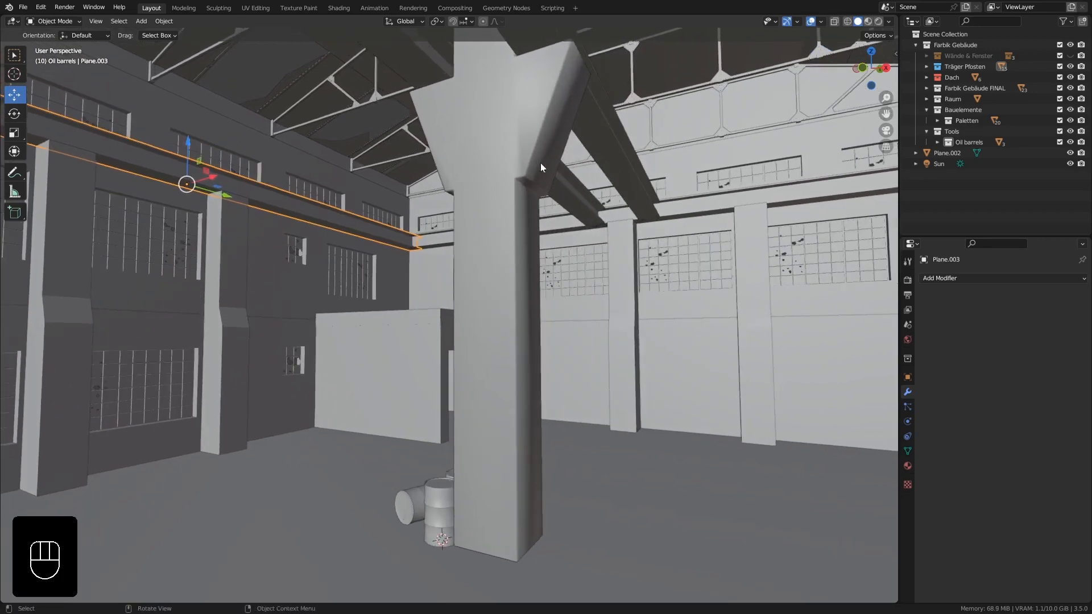
{"action": "left_click", "coordinate": [521, 204]}
{"action": "middle_click_drag", "start_coordinate": [528, 280], "coordinate": [455, 320]}
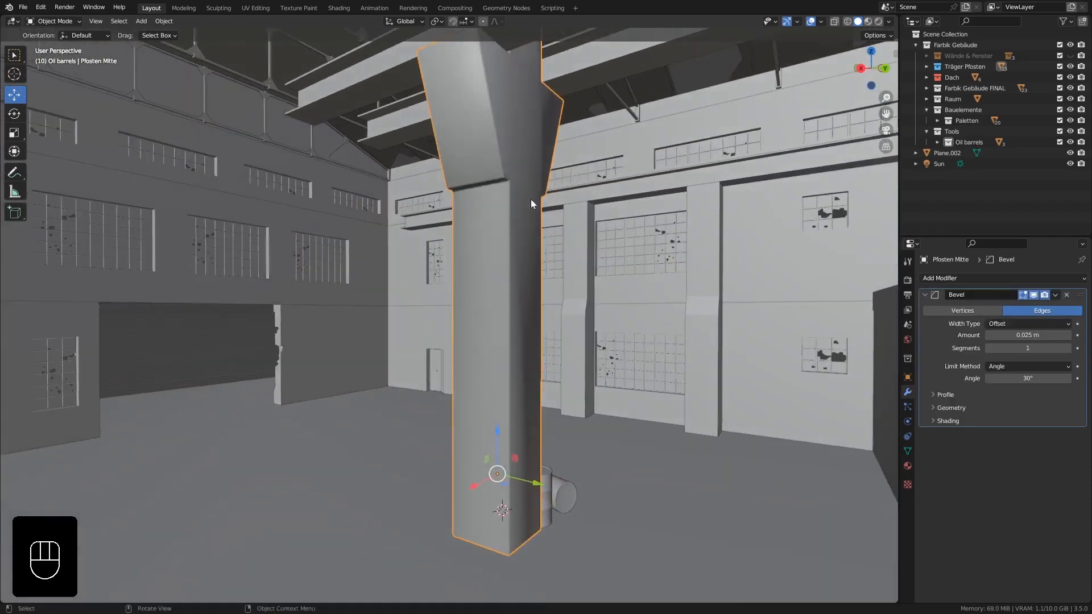
{"action": "middle_click_drag", "start_coordinate": [531, 199], "coordinate": [511, 67]}
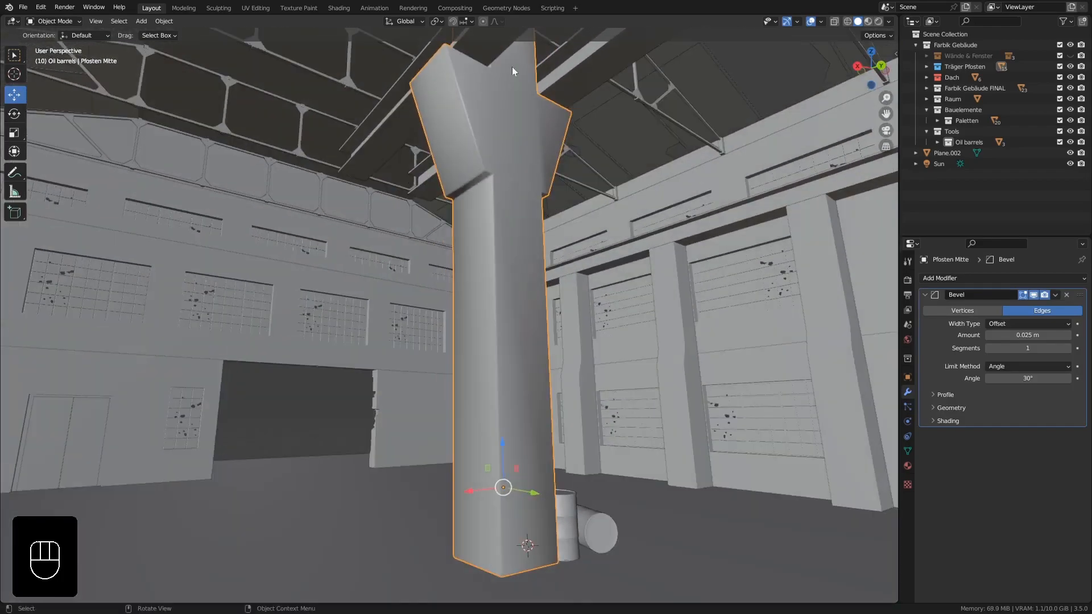
Step: Snap the 3D cursor to the origin of the concrete wall pillar near the low room's outer wall
{"action": "middle_click_drag", "start_coordinate": [510, 365], "coordinate": [606, 342]}
{"action": "middle_click_drag", "start_coordinate": [448, 299], "coordinate": [530, 304], "text": "shift"}
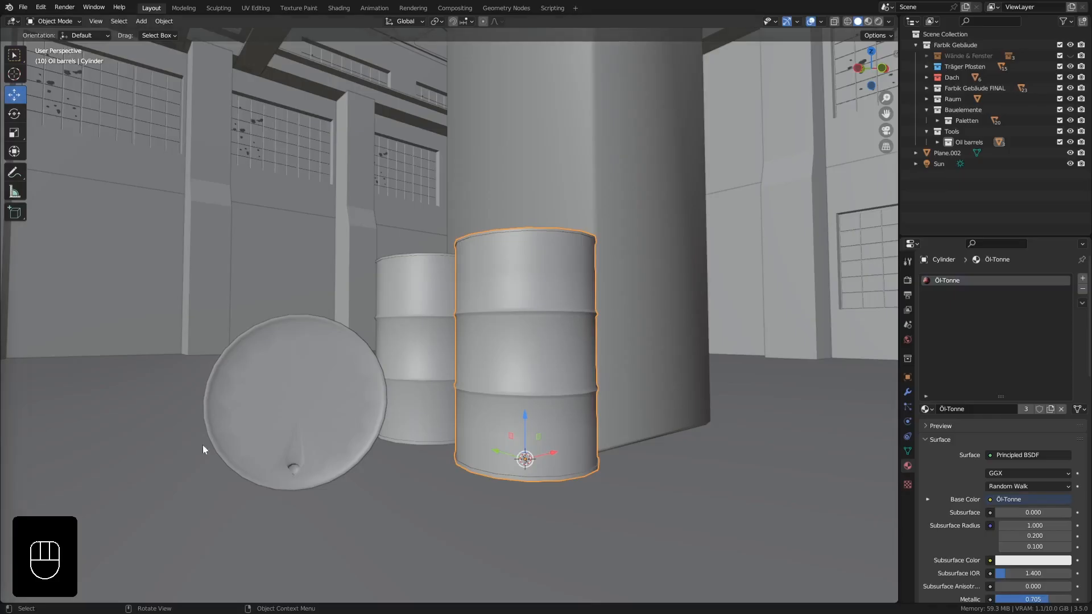
{"action": "middle_click_drag", "start_coordinate": [204, 445], "coordinate": [314, 388]}
{"action": "middle_click_drag", "start_coordinate": [313, 348], "coordinate": [318, 369], "text": "shift"}
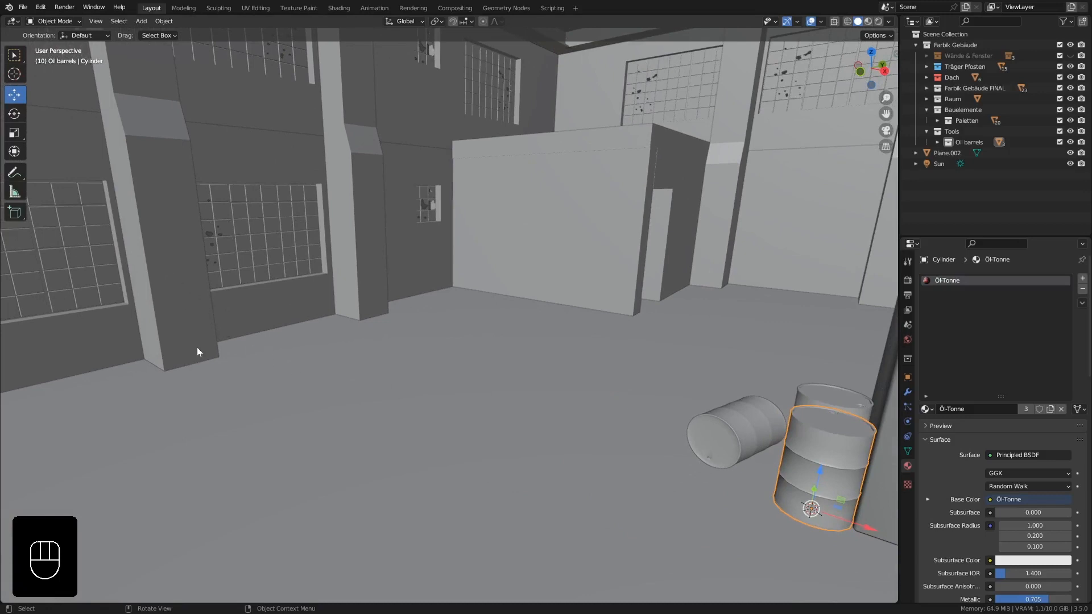
{"action": "left_click", "coordinate": [184, 323]}
{"action": "middle_click_drag", "start_coordinate": [189, 333], "coordinate": [178, 341]}
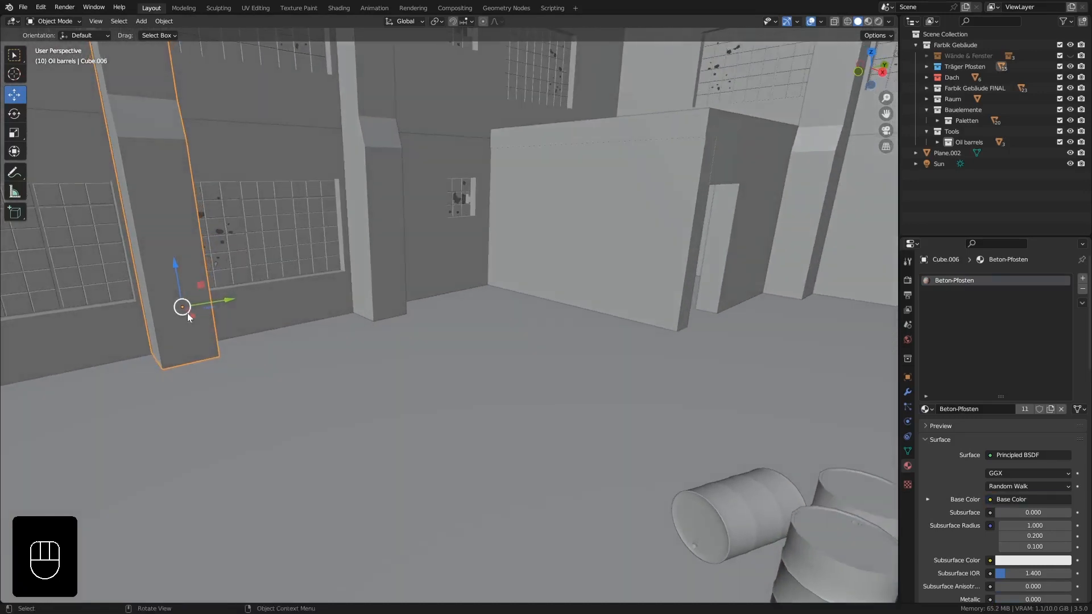
{"action": "key", "text": "shift+s"}
{"action": "left_click", "coordinate": [203, 378]}
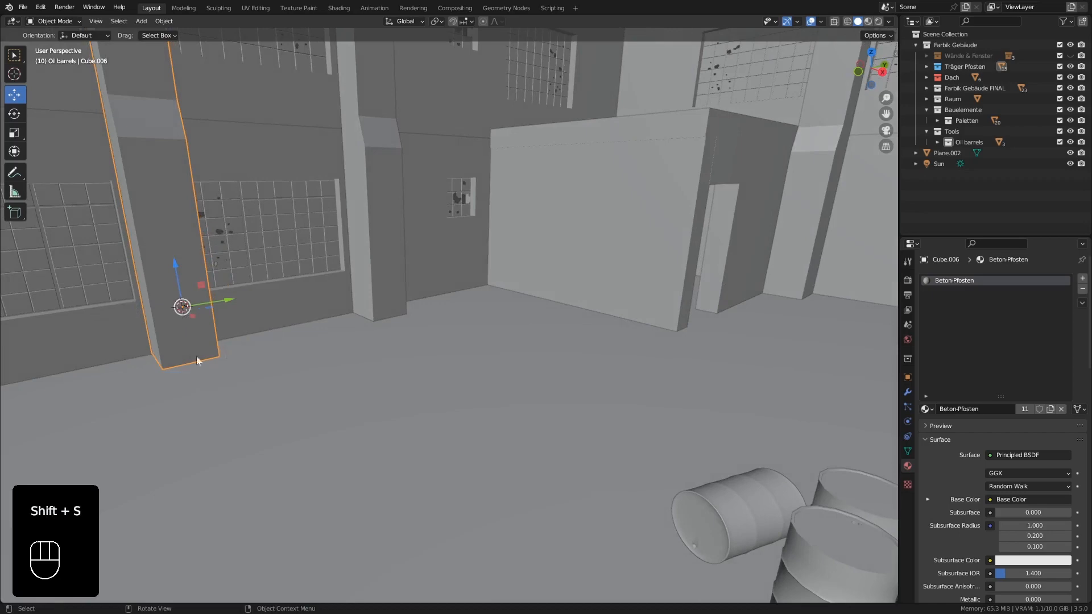
Step: Add a 2 m plane mesh at the 3D cursor on the wall pillar
{"action": "middle_click_drag", "start_coordinate": [196, 355], "coordinate": [221, 339]}
{"action": "scroll", "coordinate": [206, 312], "scroll_direction": "up", "scroll_amount": 2}
{"action": "scroll", "coordinate": [206, 311], "scroll_direction": "up", "scroll_amount": 2}
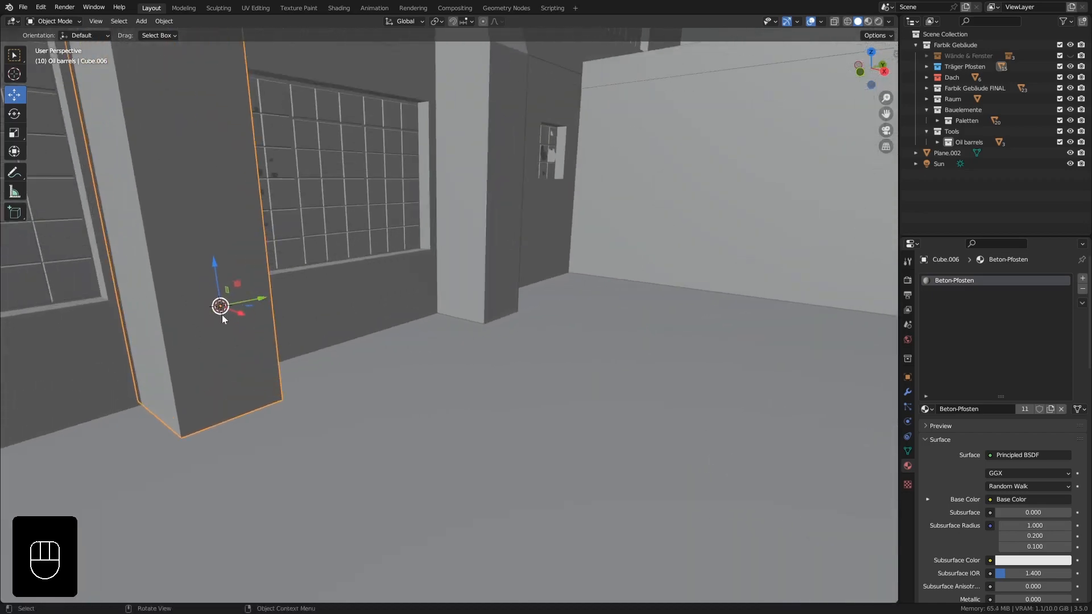
{"action": "key", "text": "shift+a"}
{"action": "mouse_move", "coordinate": [223, 315]}
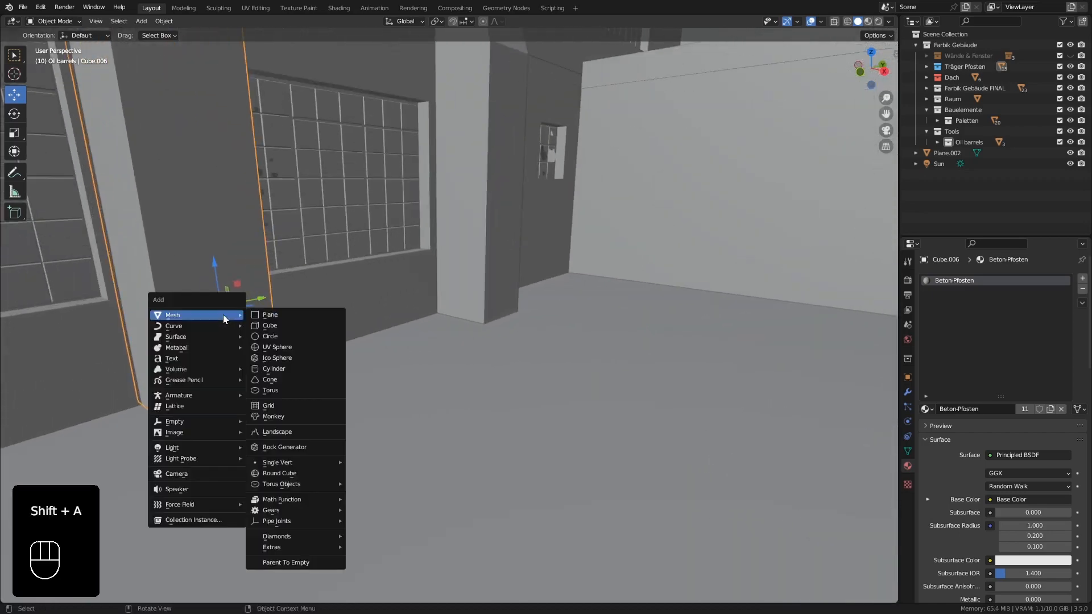
{"action": "left_click", "coordinate": [261, 314]}
{"action": "middle_click_drag", "start_coordinate": [260, 316], "coordinate": [294, 330]}
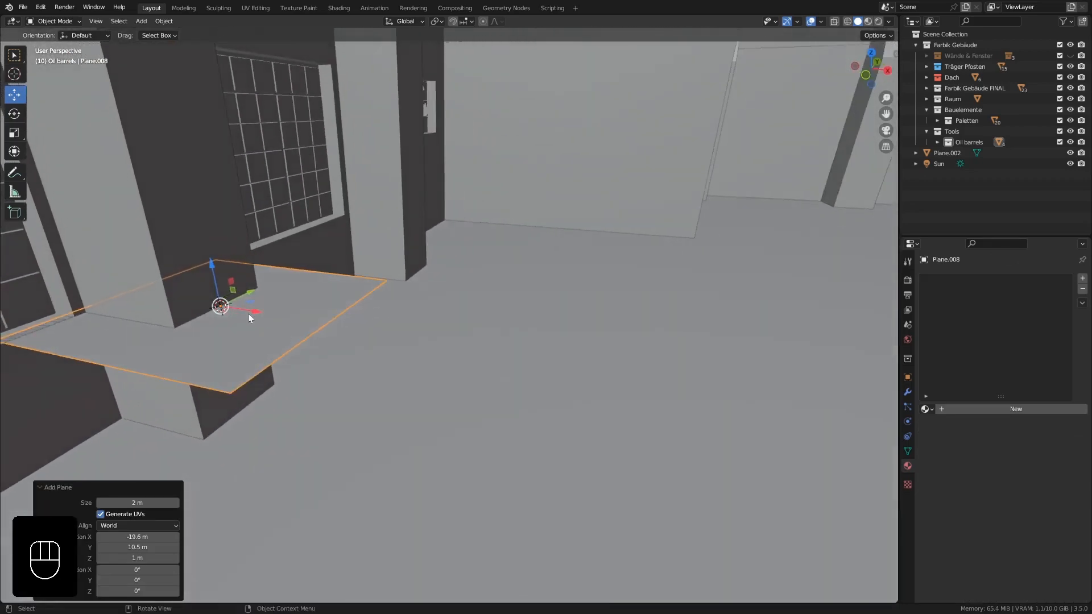
Step: Move the plane slightly outward along X and lower it about 0.89 m towards the floor at the pillar's base
{"action": "left_click_drag", "start_coordinate": [255, 310], "coordinate": [278, 316]}
{"action": "left_click_drag", "start_coordinate": [242, 271], "coordinate": [250, 367]}
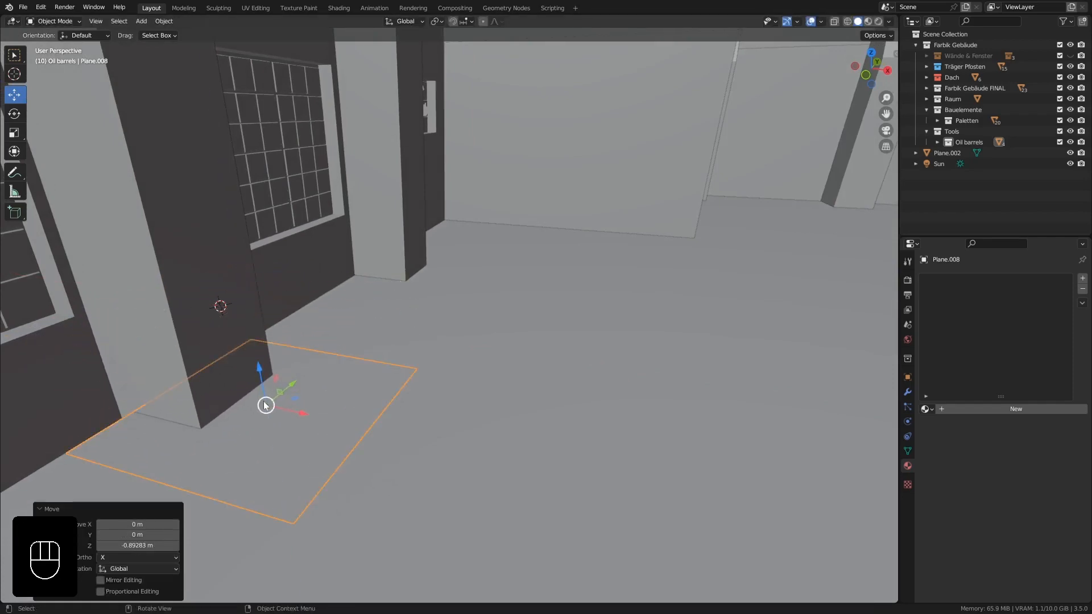
{"action": "middle_click_drag", "start_coordinate": [253, 386], "coordinate": [252, 356]}
{"action": "middle_click_drag", "start_coordinate": [258, 398], "coordinate": [292, 370], "text": "ctrl"}
Step: Scale the plane's face uniformly to about 0.346 in Edit Mode
{"action": "key", "text": "Tab"}
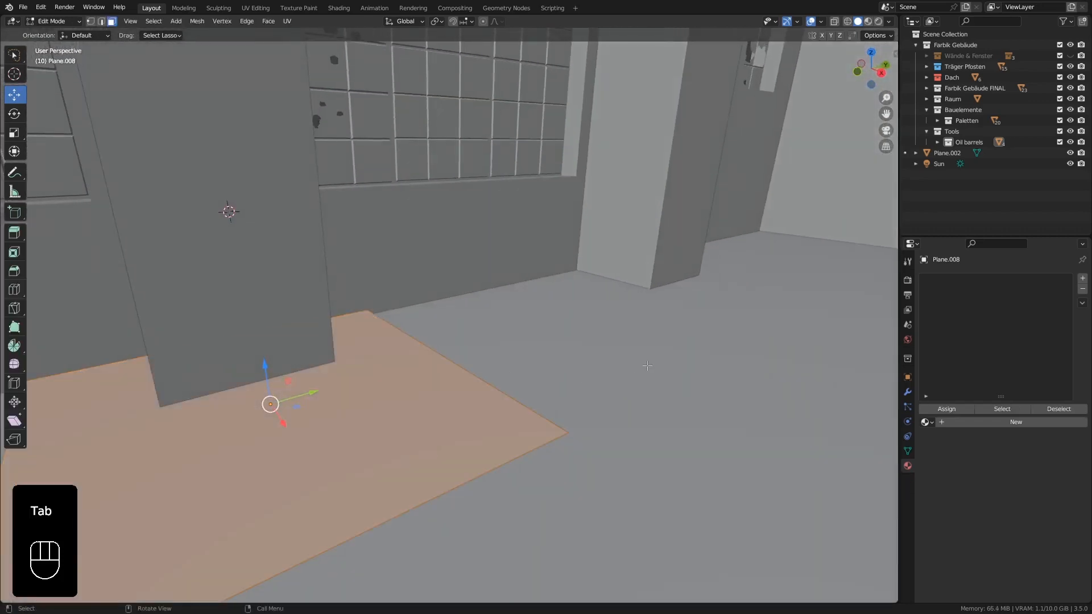
{"action": "key", "text": "s"}
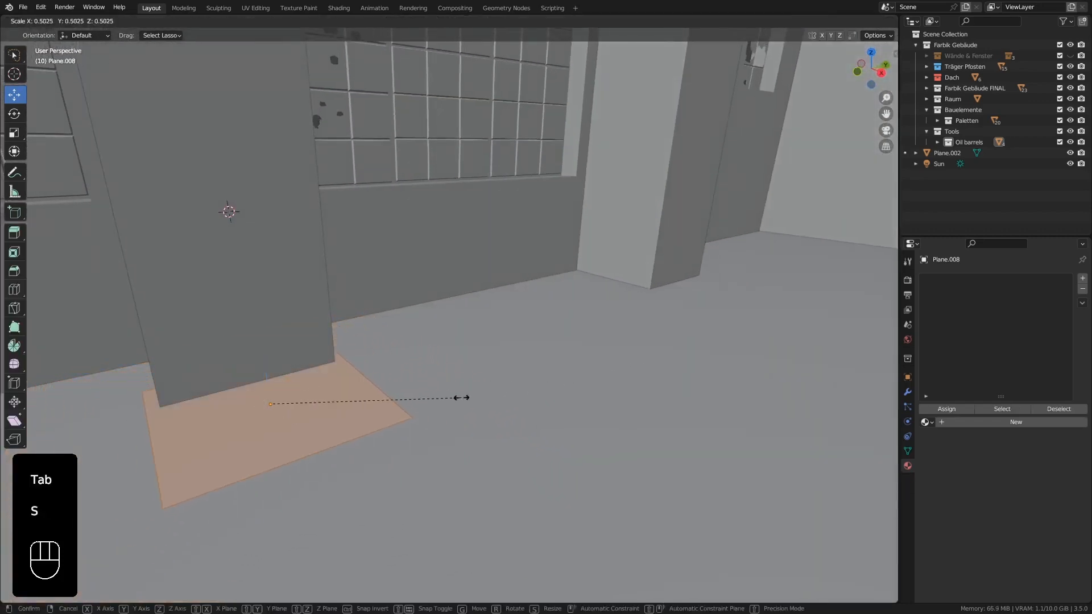
{"action": "left_click", "coordinate": [403, 402]}
{"action": "middle_click_drag", "start_coordinate": [403, 402], "coordinate": [477, 444]}
Step: Narrow the plane to about 0.35 along X, adjust its overall scale and return to Object Mode
{"action": "key", "text": "s"}
{"action": "key", "text": "x"}
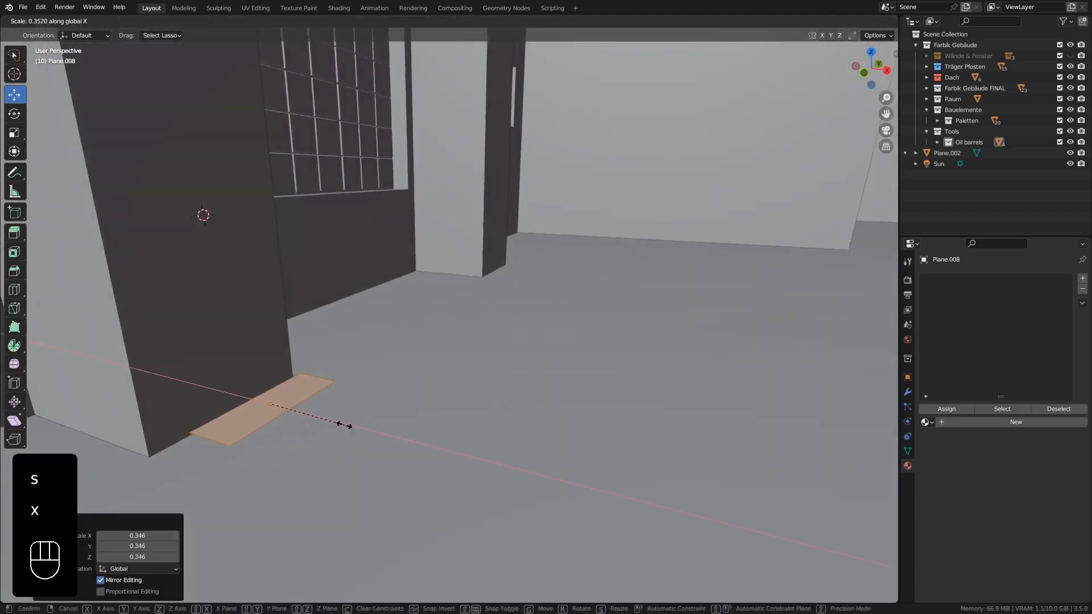
{"action": "left_click", "coordinate": [344, 425]}
{"action": "middle_click_drag", "start_coordinate": [344, 424], "coordinate": [469, 365]}
{"action": "key", "text": "s"}
{"action": "left_click", "coordinate": [472, 488]}
{"action": "key", "text": "Tab"}
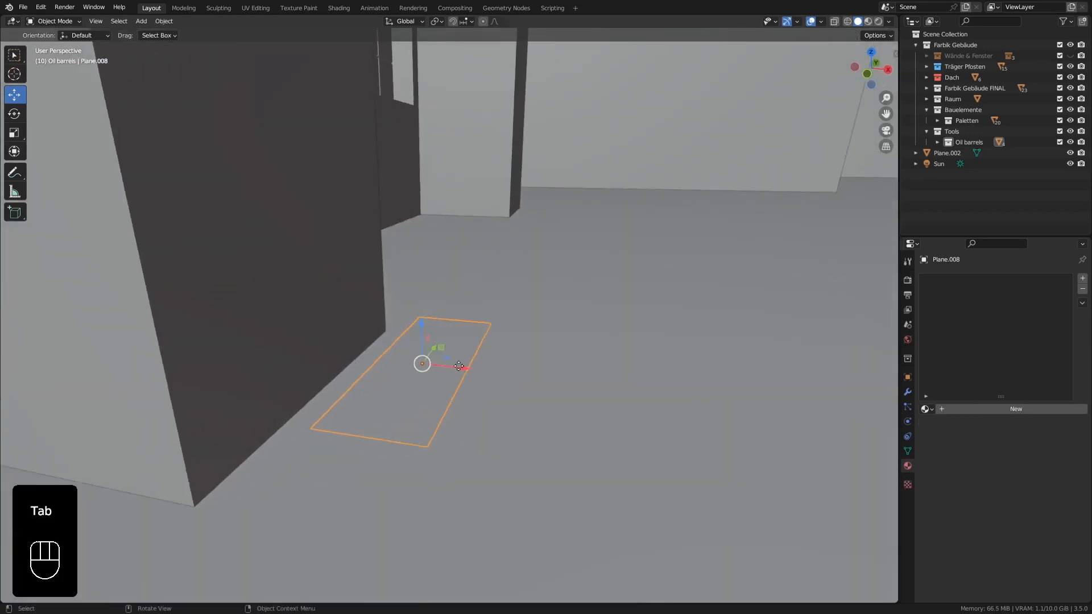
Step: Move the narrow plane along X up against the front face of the wall pillar
{"action": "left_click_drag", "start_coordinate": [468, 367], "coordinate": [400, 389]}
{"action": "middle_click_drag", "start_coordinate": [399, 389], "coordinate": [432, 377]}
{"action": "left_click_drag", "start_coordinate": [417, 356], "coordinate": [418, 357]}
{"action": "middle_click_drag", "start_coordinate": [418, 356], "coordinate": [408, 322]}
Step: Extrude the plane's two long edges downward about 0.026 m along Z to form a folded stair tread
{"action": "key", "text": "Tab"}
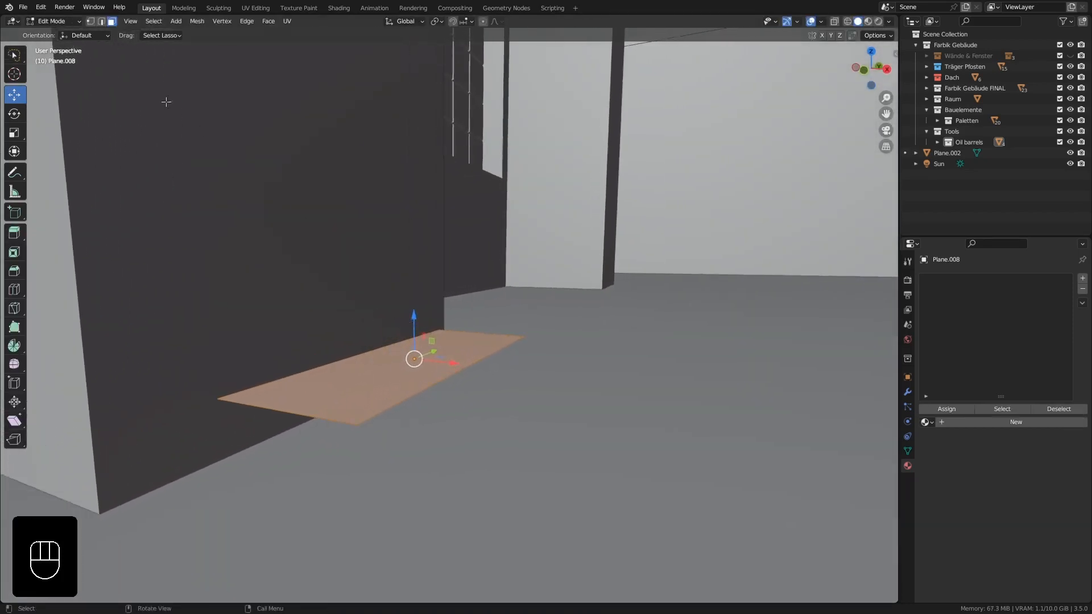
{"action": "middle_click_drag", "start_coordinate": [308, 255], "coordinate": [302, 277]}
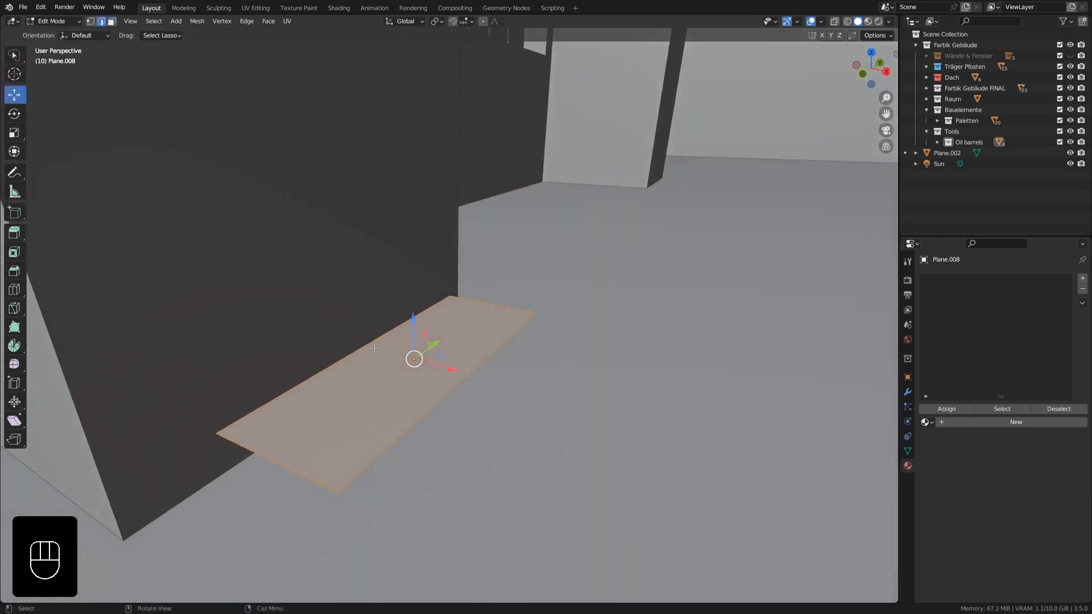
{"action": "left_click", "coordinate": [374, 348]}
{"action": "left_click", "coordinate": [436, 399], "text": "shift"}
{"action": "middle_click_drag", "start_coordinate": [436, 399], "coordinate": [434, 357]}
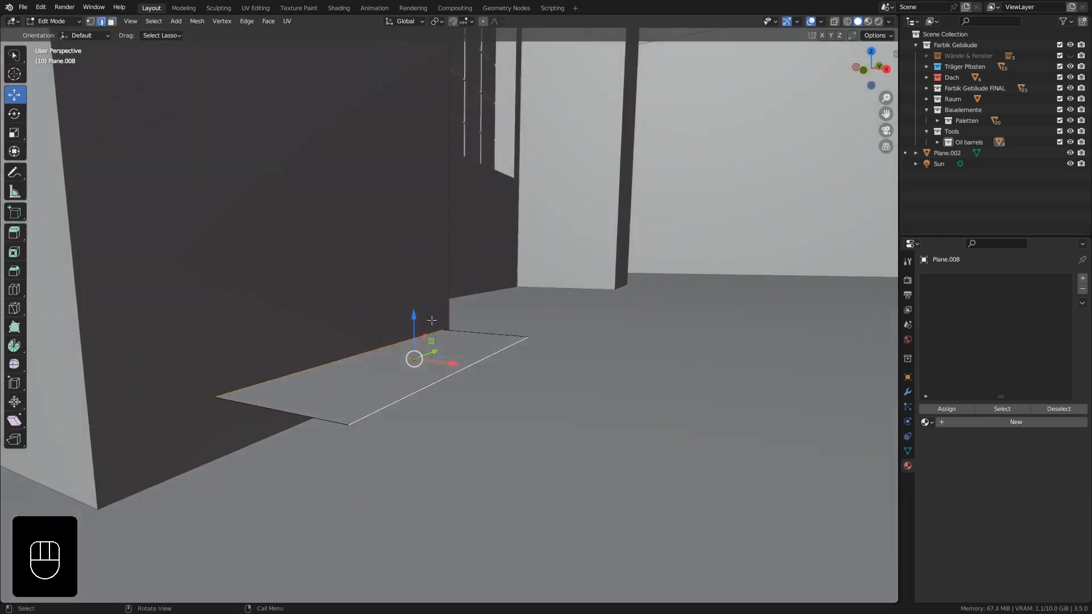
{"action": "key", "text": "e"}
{"action": "key", "text": "z"}
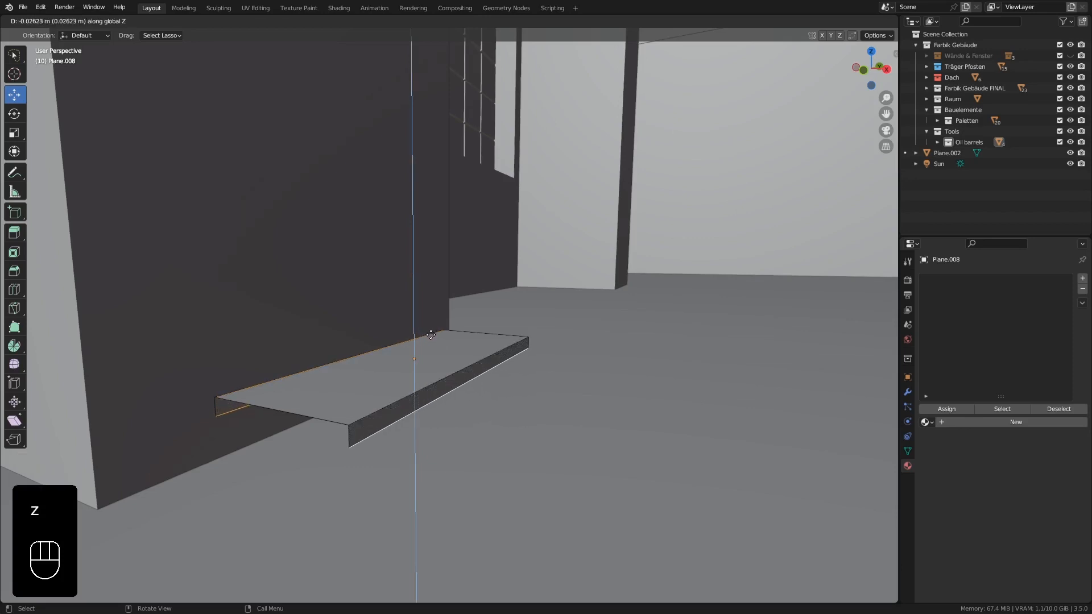
{"action": "left_click", "coordinate": [431, 334]}
{"action": "middle_click_drag", "start_coordinate": [497, 399], "coordinate": [521, 381]}
{"action": "key", "text": "Tab"}
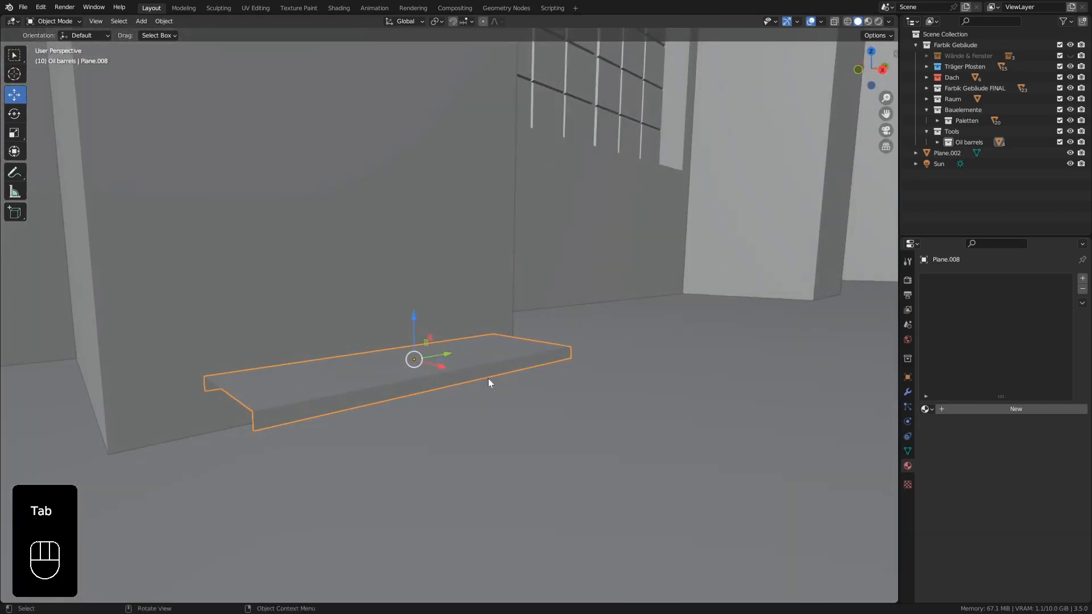
Step: Move Plane.008 out of the Oil barrels collection into the Bauelemente collection
{"action": "mouse_move", "coordinate": [428, 381]}
{"action": "middle_mouse_down"}
{"action": "mouse_move", "coordinate": [478, 390]}
{"action": "mouse_move", "coordinate": [425, 377]}
{"action": "middle_mouse_up"}
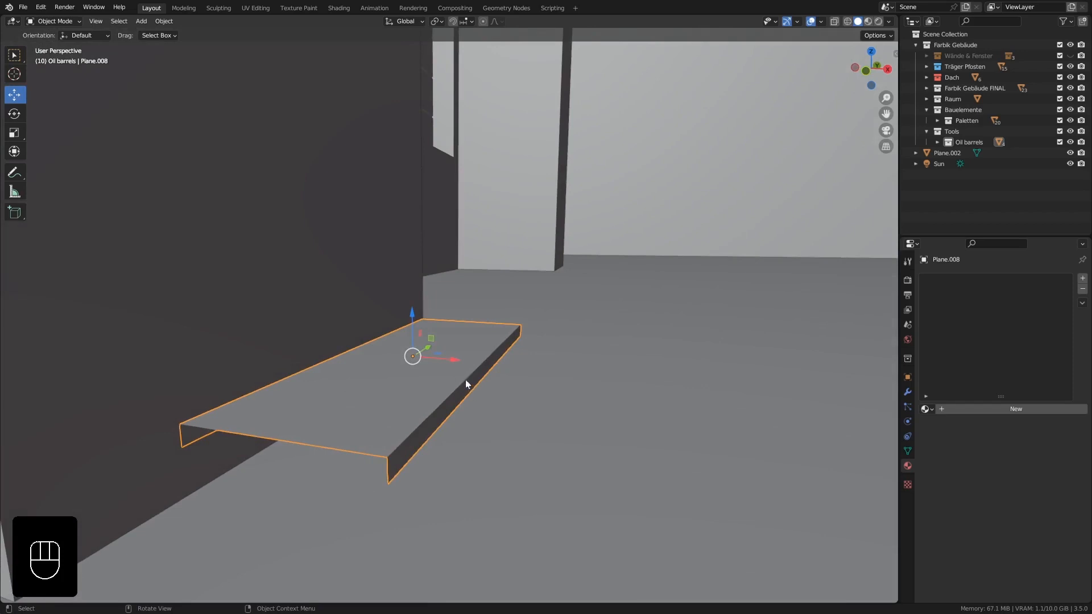
{"action": "middle_click_drag", "start_coordinate": [467, 388], "coordinate": [348, 375]}
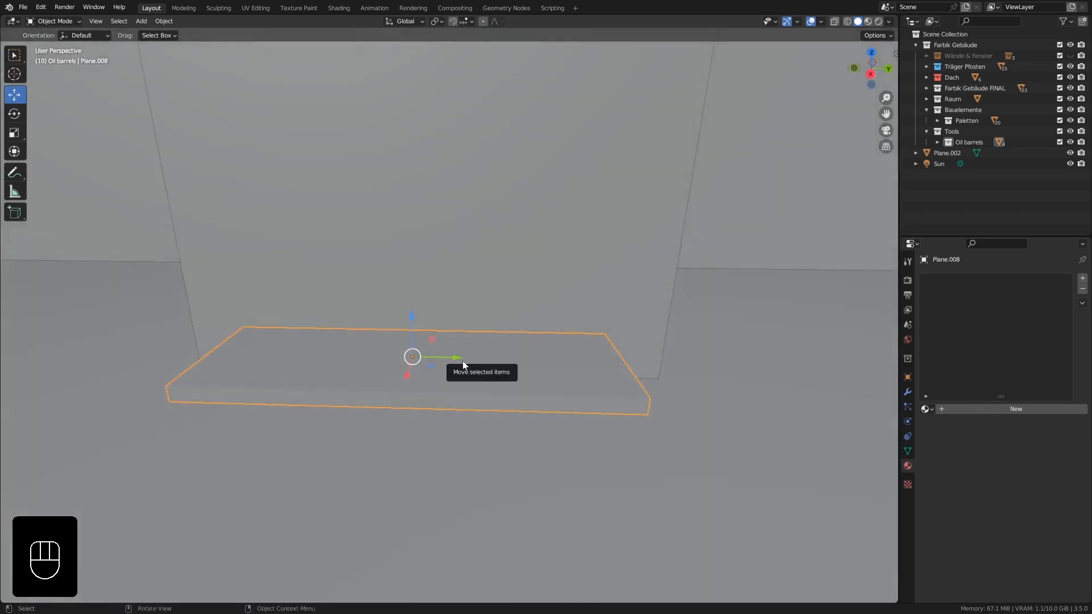
{"action": "middle_click_drag", "start_coordinate": [340, 361], "coordinate": [359, 364]}
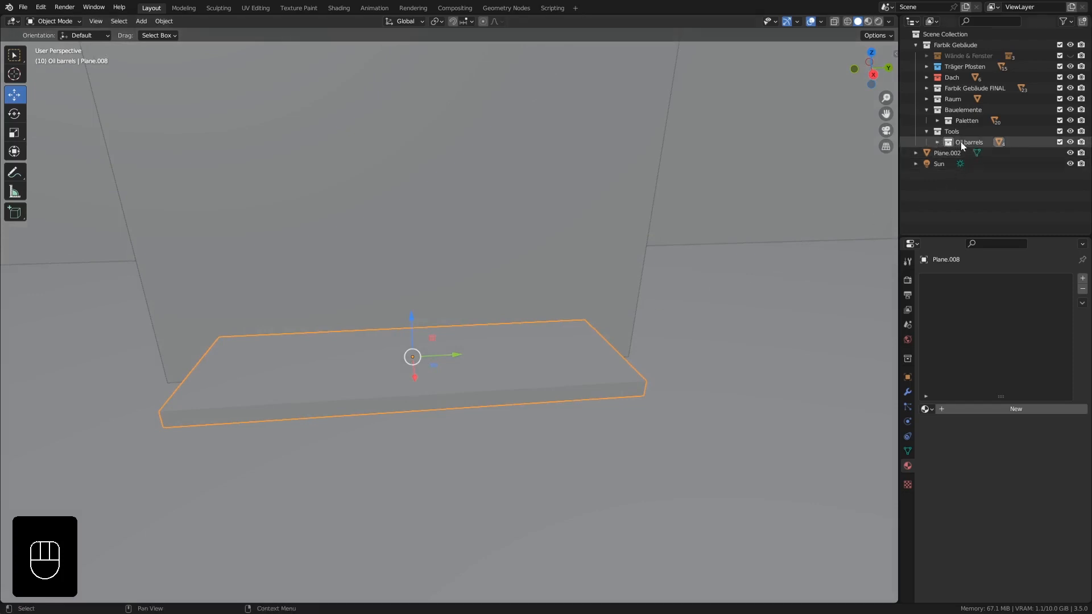
{"action": "left_click", "coordinate": [937, 142]}
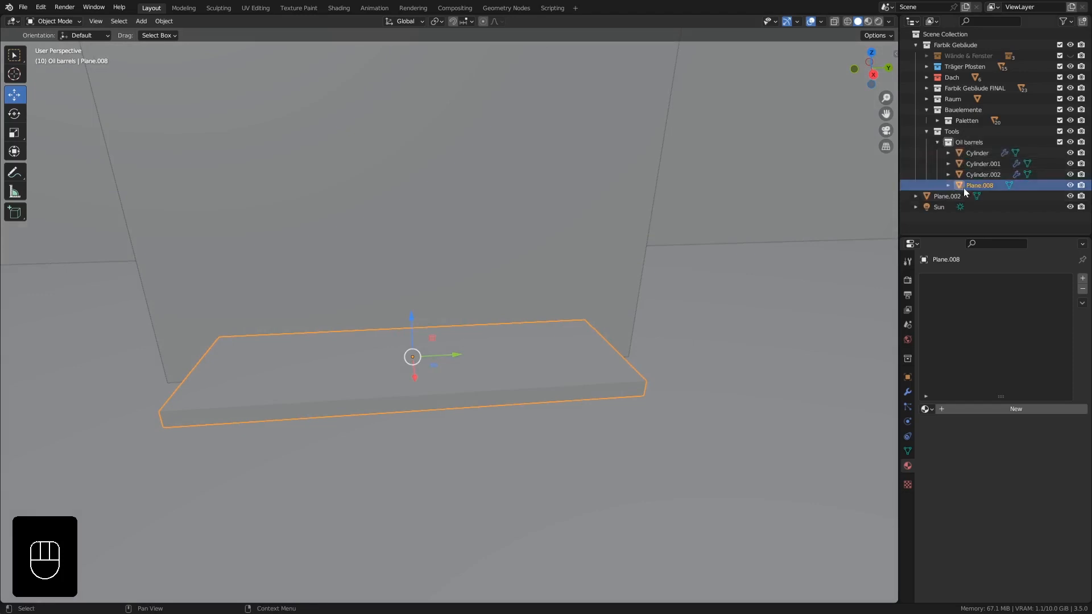
{"action": "left_click_drag", "start_coordinate": [966, 185], "coordinate": [963, 106]}
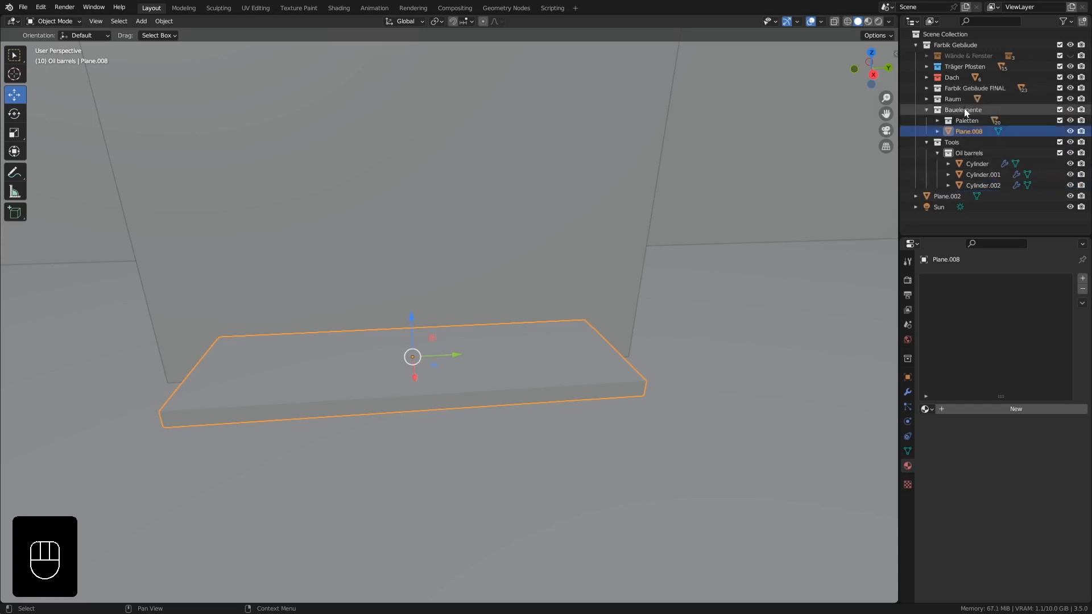
Step: Create a new collection inside Bauelemente and rename it Metall Treppe
{"action": "left_click", "coordinate": [959, 110]}
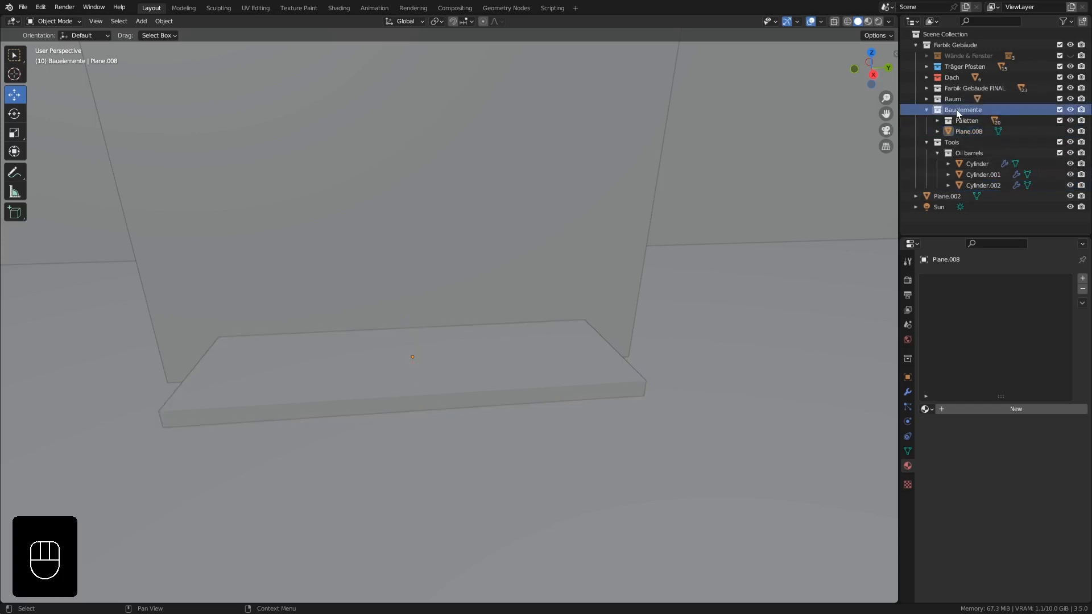
{"action": "right_click", "coordinate": [957, 109]}
{"action": "left_click", "coordinate": [957, 109]}
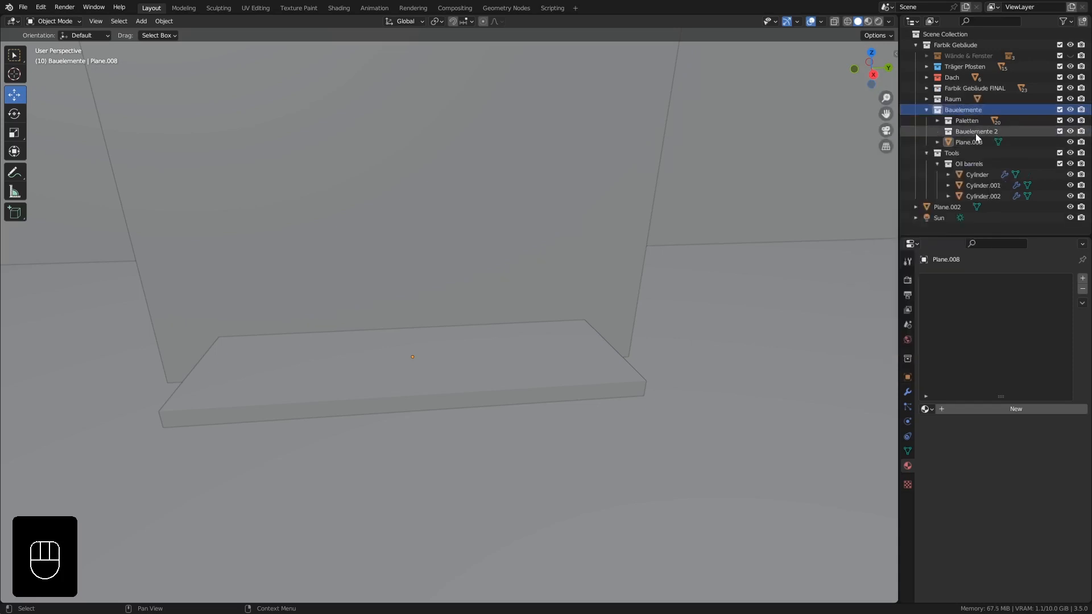
{"action": "double_click", "coordinate": [975, 132]}
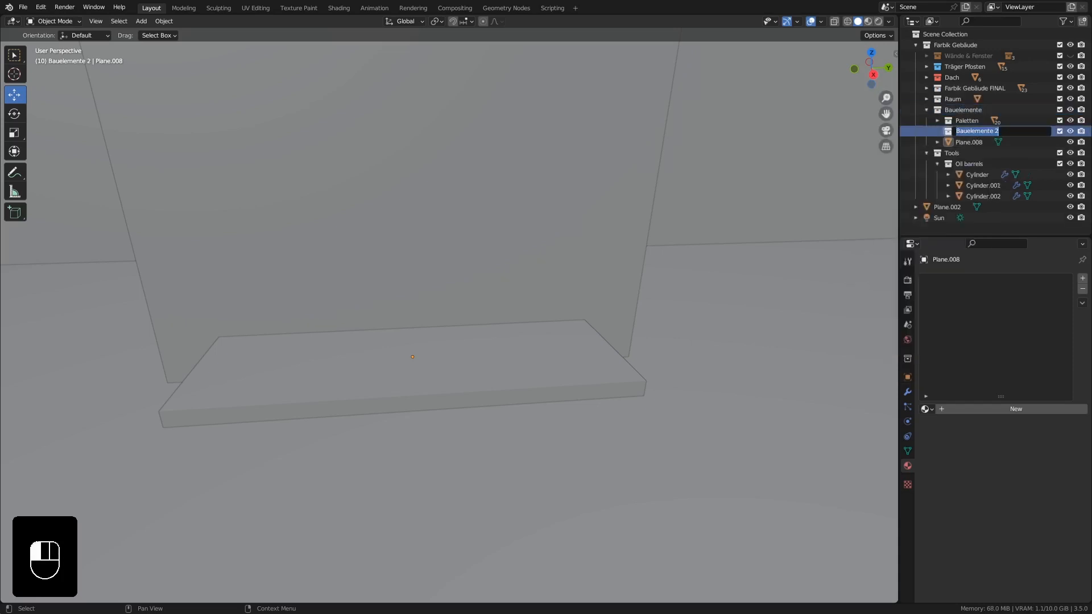
{"action": "type", "text": "Metall Treppe"}
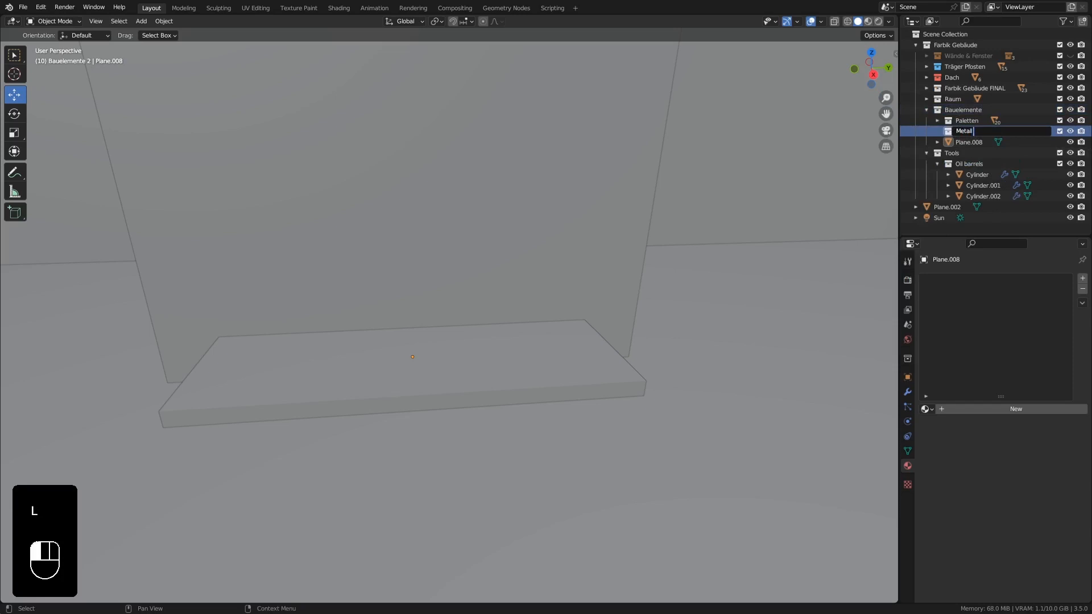
{"action": "key", "text": "Return"}
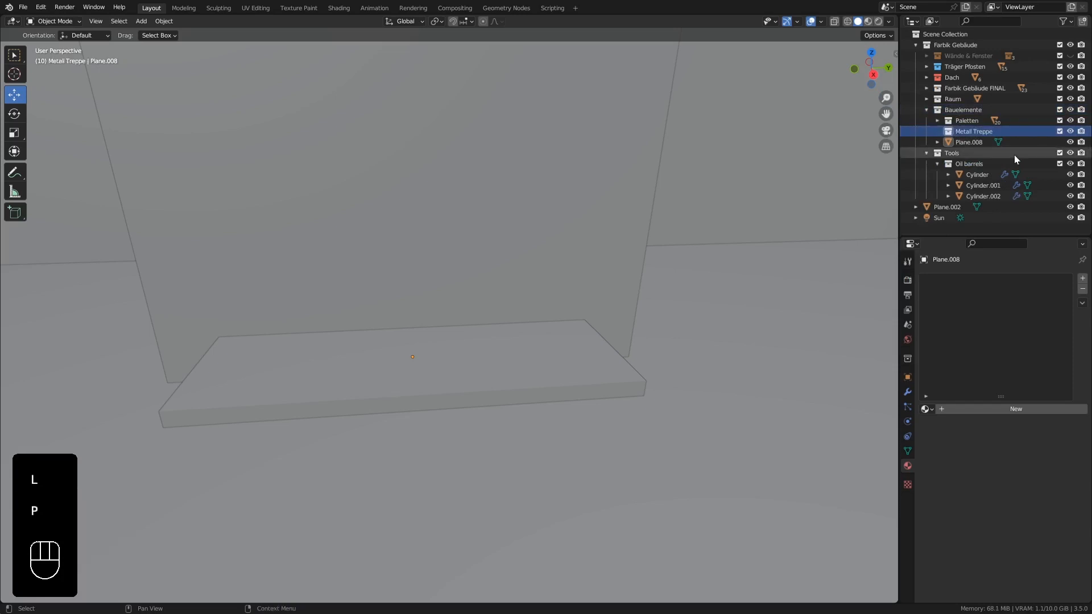
Step: Move Plane.008 into the Metall Treppe collection and select it
{"action": "left_click", "coordinate": [967, 145]}
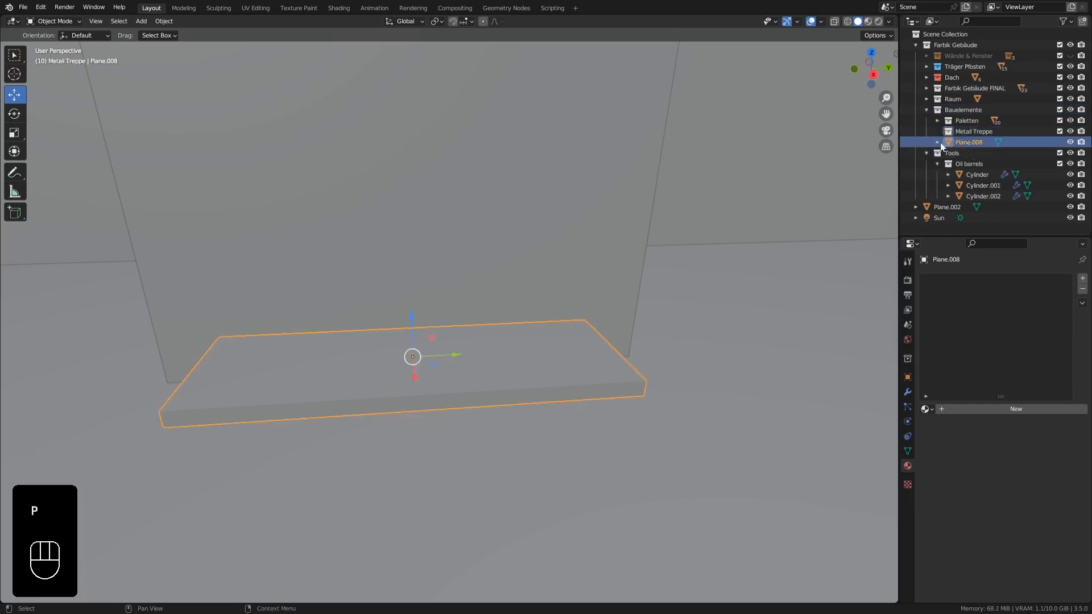
{"action": "left_click_drag", "start_coordinate": [948, 145], "coordinate": [970, 130]}
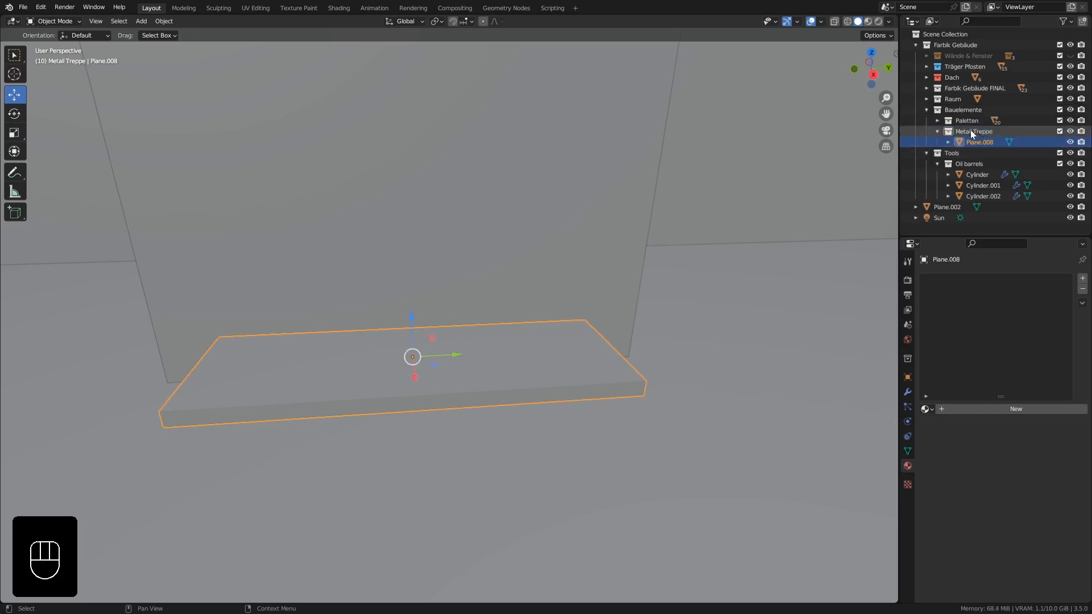
{"action": "left_click", "coordinate": [975, 132]}
{"action": "left_click", "coordinate": [977, 143]}
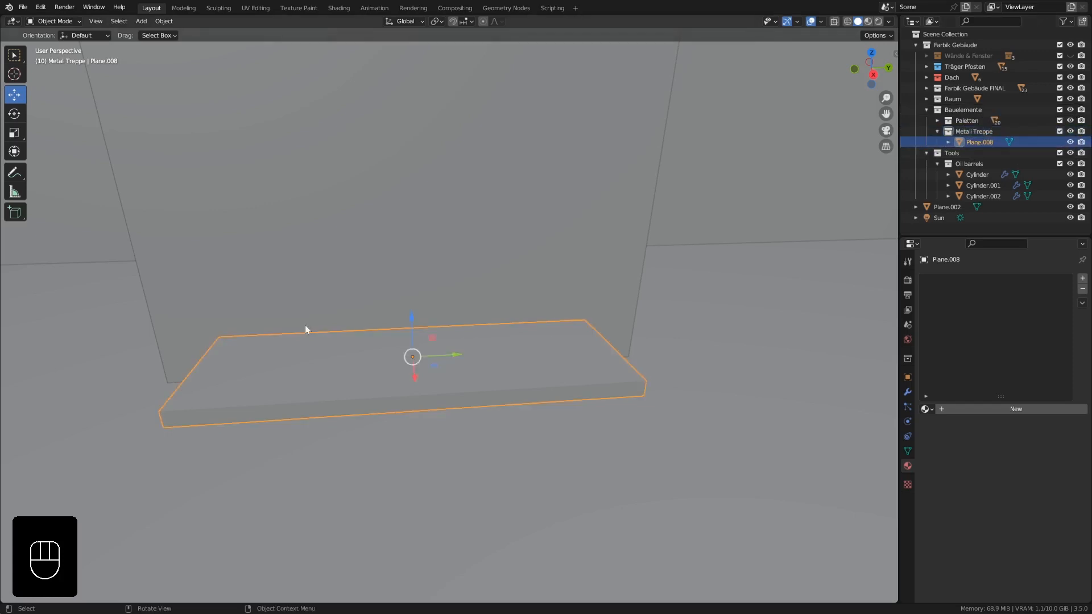
Step: Snap the 3D cursor to the selected stair tread
{"action": "scroll", "coordinate": [323, 333], "scroll_direction": "down", "scroll_amount": 3}
{"action": "middle_click_drag", "start_coordinate": [323, 333], "coordinate": [360, 357]}
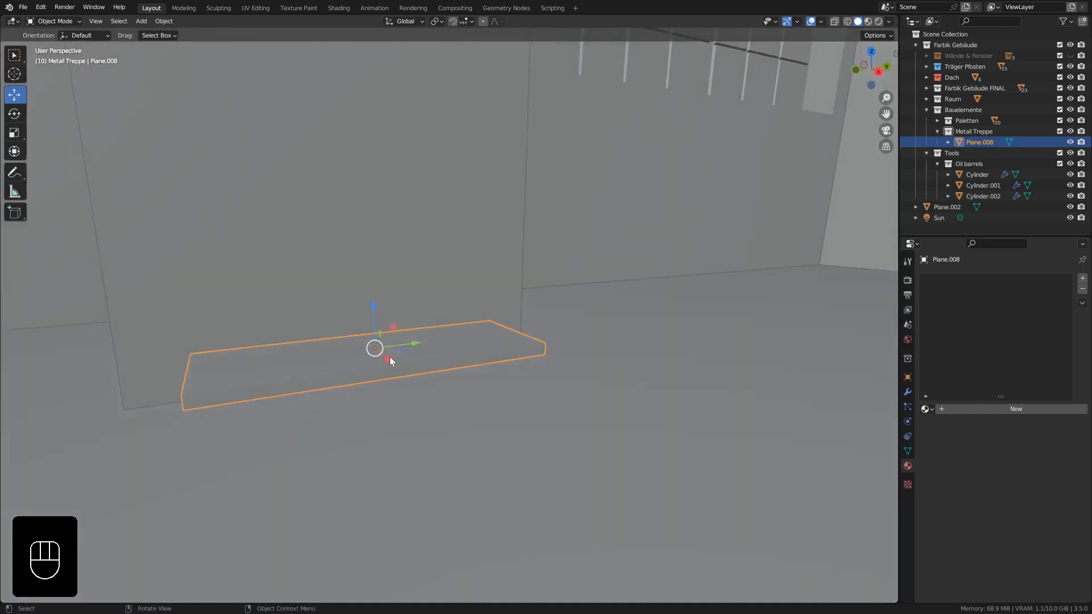
{"action": "middle_click_drag", "start_coordinate": [395, 356], "coordinate": [388, 370]}
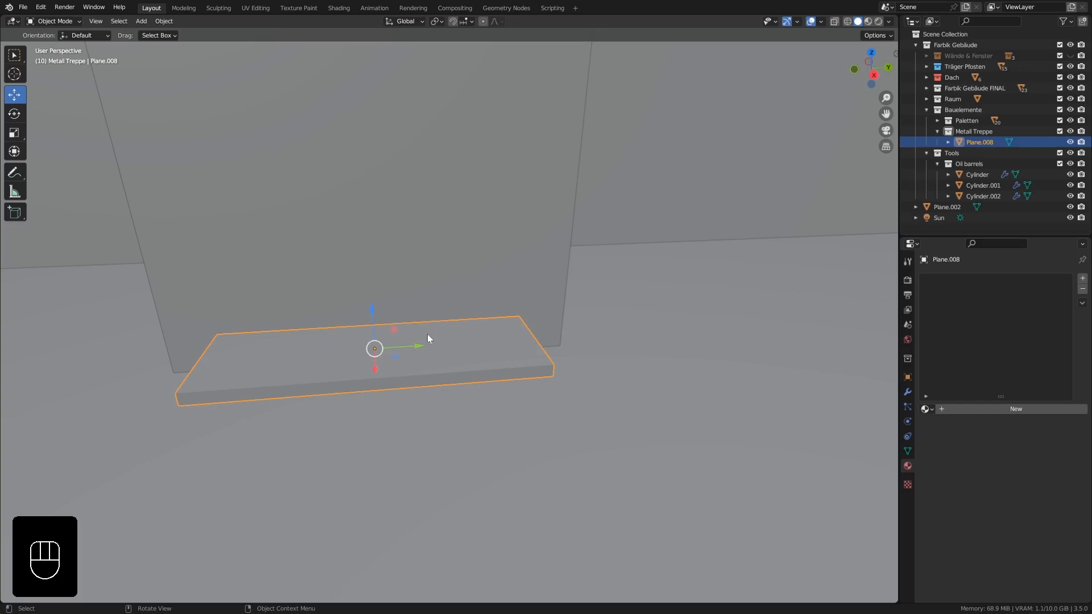
{"action": "key", "text": "shift+s"}
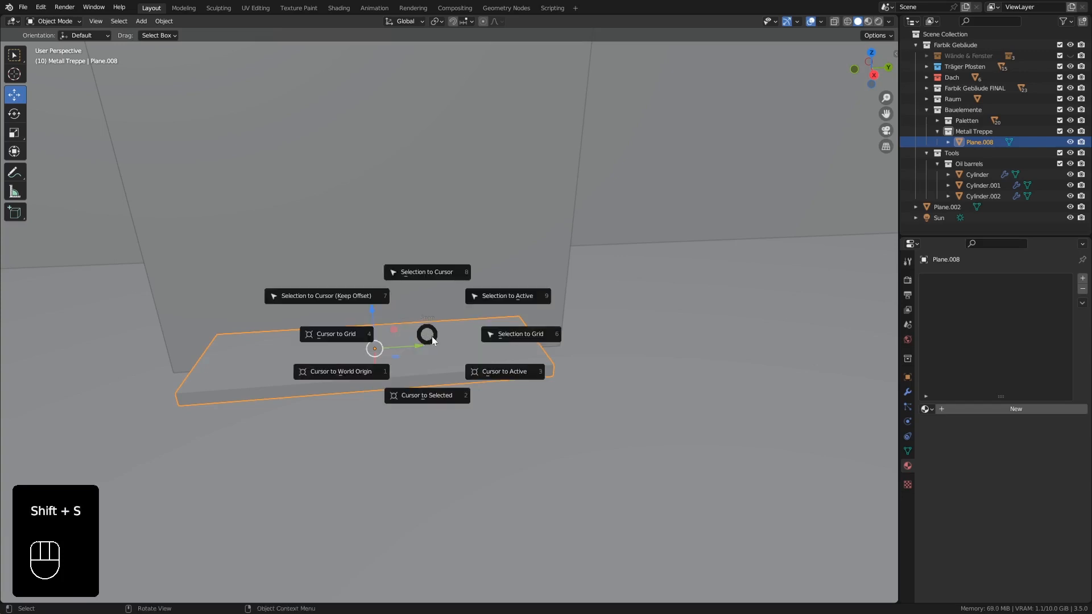
{"action": "left_click", "coordinate": [429, 395]}
Step: Add a cylinder mesh at the 3D cursor on the stair tread and set its vertices to 8
{"action": "mouse_move", "coordinate": [383, 349]}
{"action": "middle_mouse_down"}
{"action": "mouse_move", "coordinate": [381, 370]}
{"action": "mouse_move", "coordinate": [385, 346]}
{"action": "mouse_move", "coordinate": [380, 358]}
{"action": "mouse_move", "coordinate": [375, 348]}
{"action": "middle_mouse_up"}
{"action": "key", "text": "shift+a"}
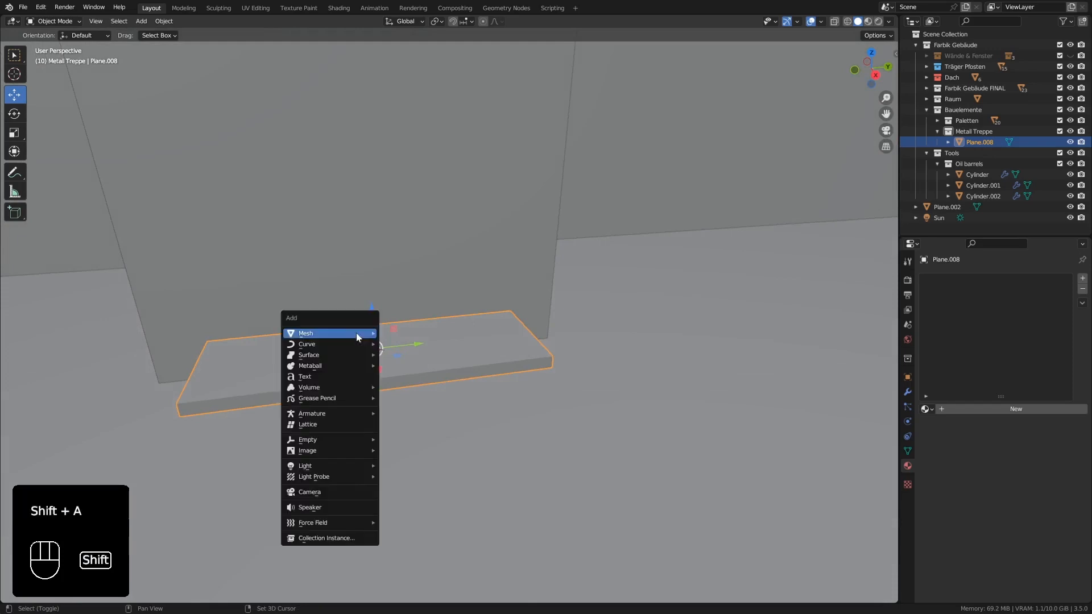
{"action": "mouse_move", "coordinate": [356, 334]}
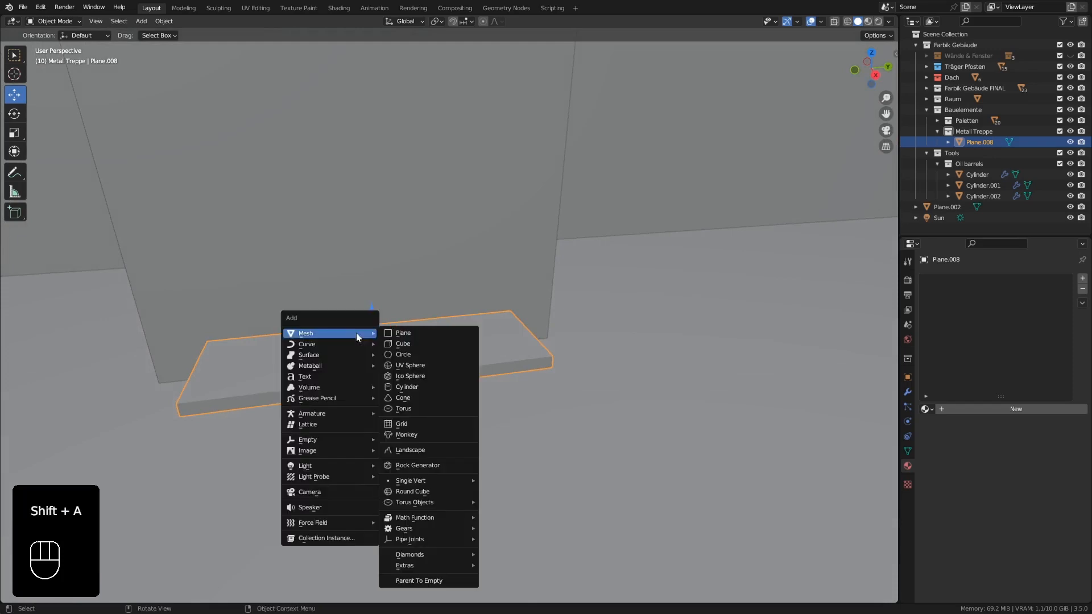
{"action": "left_click", "coordinate": [420, 387]}
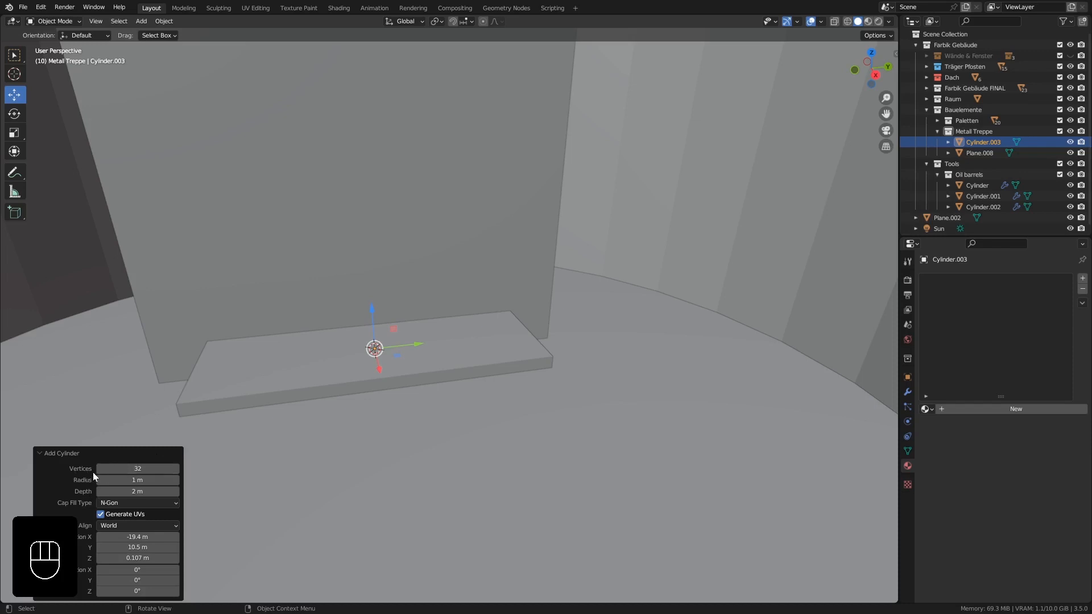
{"action": "left_click", "coordinate": [156, 471]}
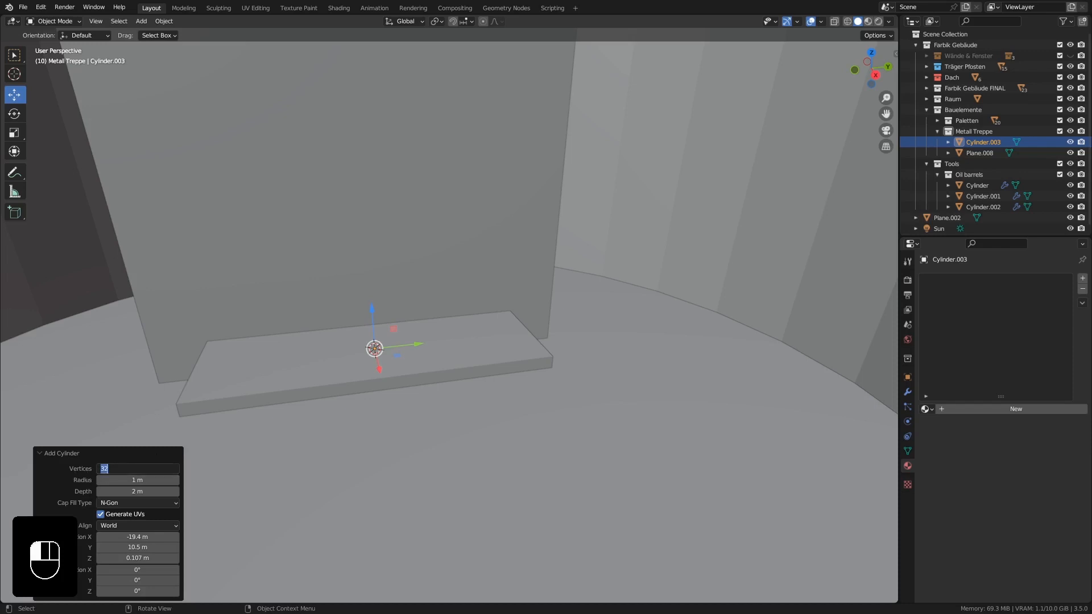
{"action": "type", "text": "8"}
{"action": "key", "text": "Return"}
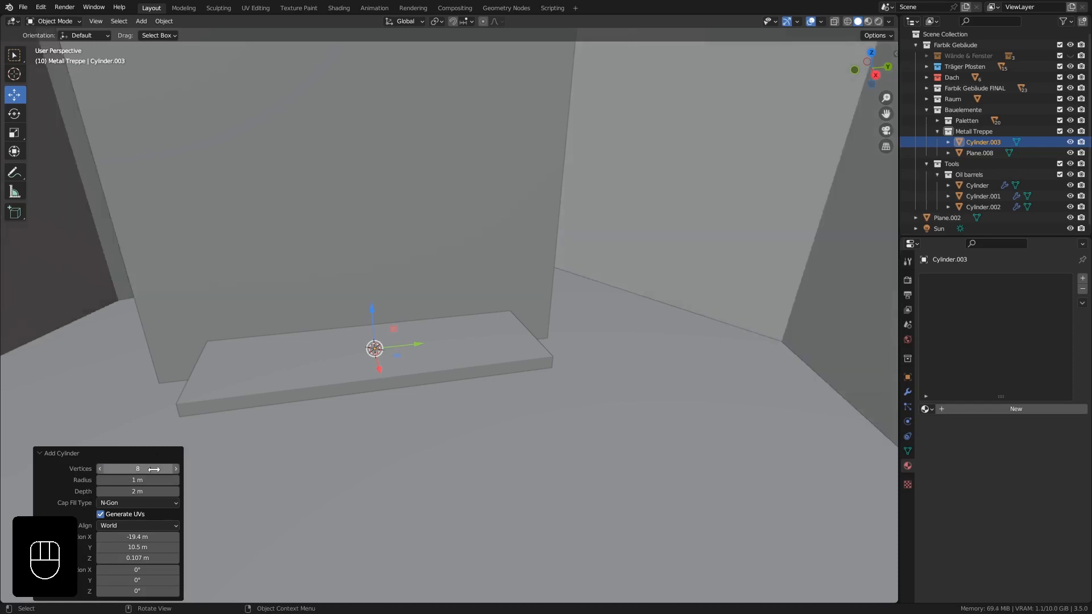
Step: Try cylinder radii of 0.01 m and 0.005 m to compare the rod's thickness against the tread
{"action": "left_click_drag", "start_coordinate": [148, 480], "coordinate": [631, 322]}
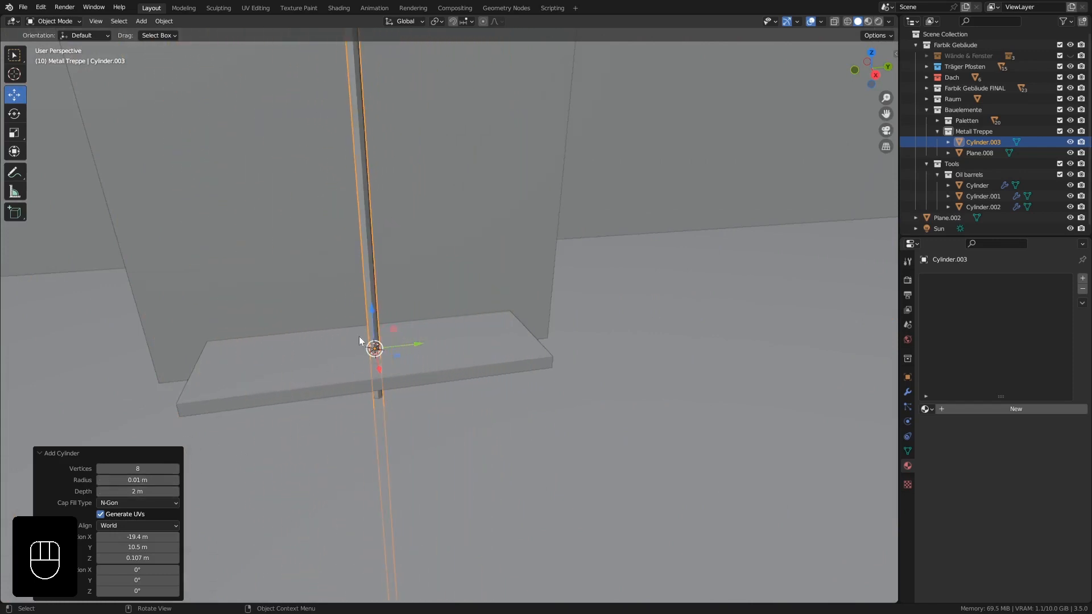
{"action": "middle_click_drag", "start_coordinate": [359, 340], "coordinate": [400, 311]}
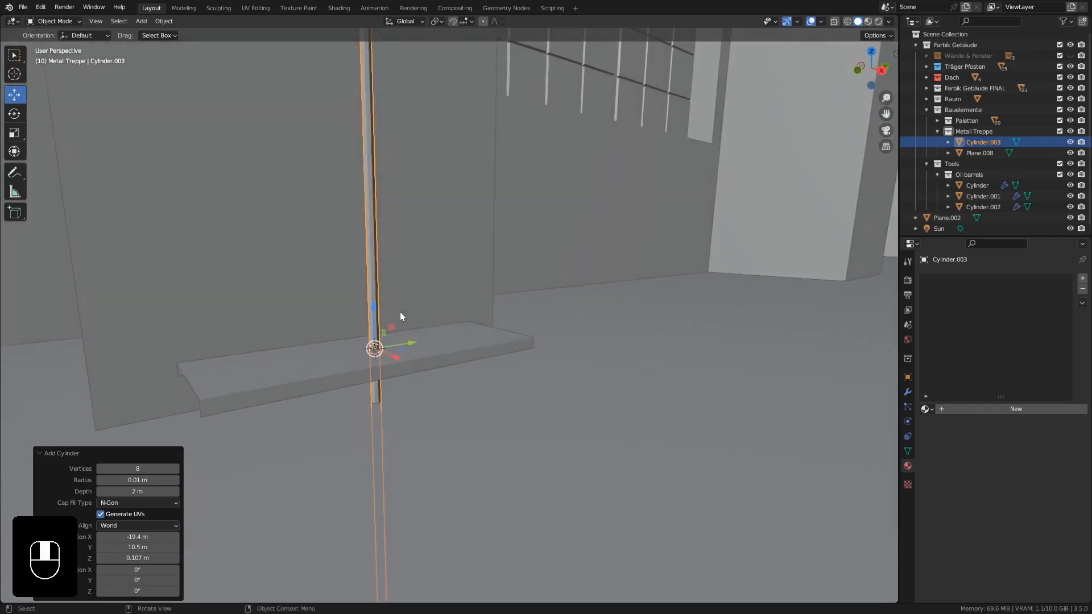
{"action": "left_click", "coordinate": [149, 480]}
{"action": "type", "text": "0."}
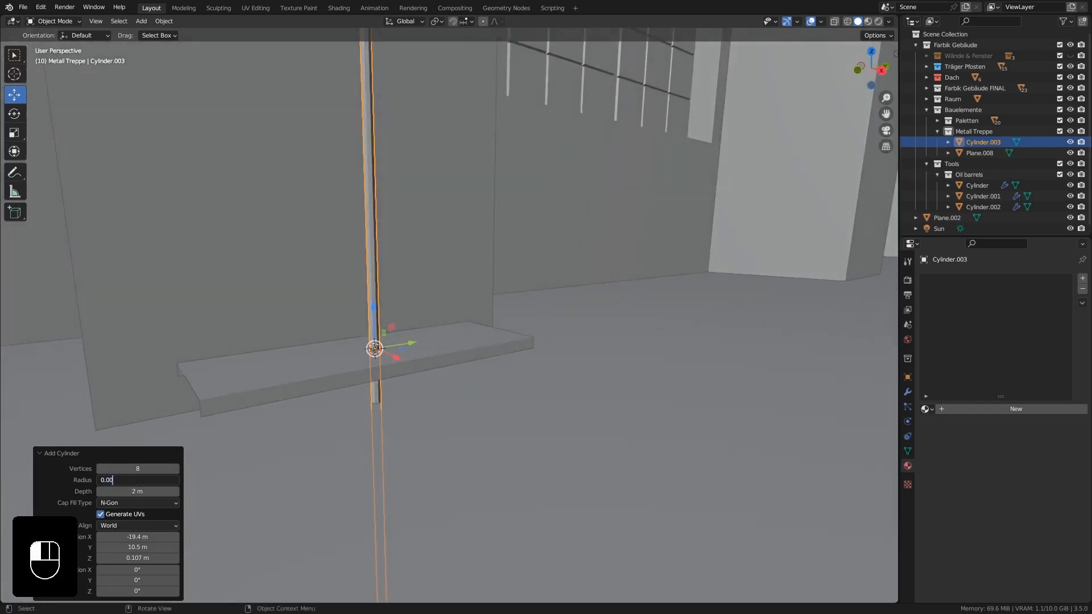
{"action": "key", "text": "Return"}
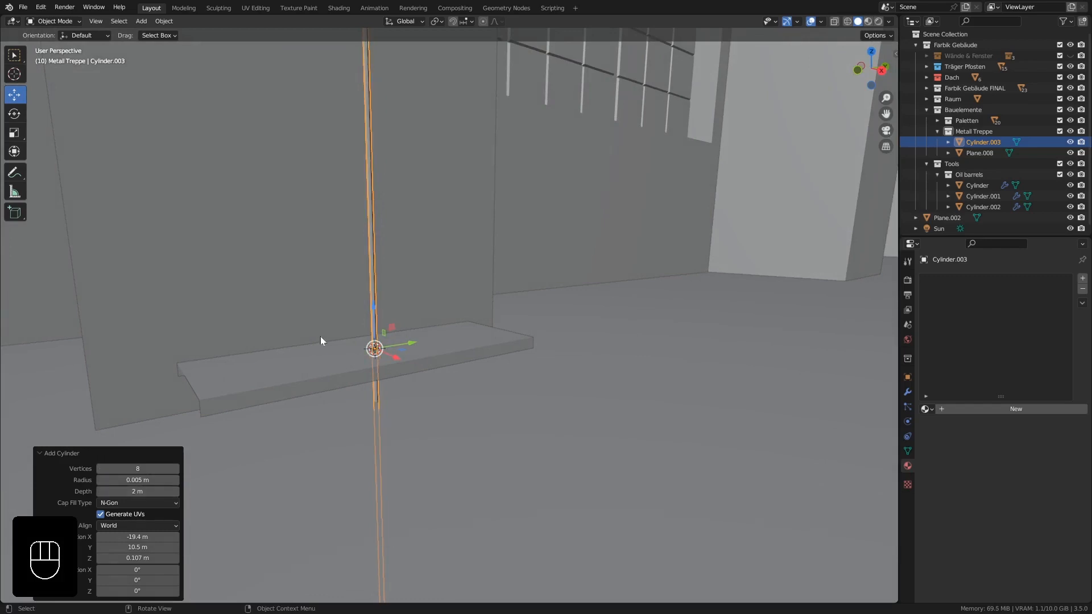
Step: Set the new cylinder's radius to 0.008 m
{"action": "scroll", "coordinate": [373, 314], "scroll_direction": "up", "scroll_amount": 3}
{"action": "scroll", "coordinate": [373, 312], "scroll_direction": "down", "scroll_amount": 1}
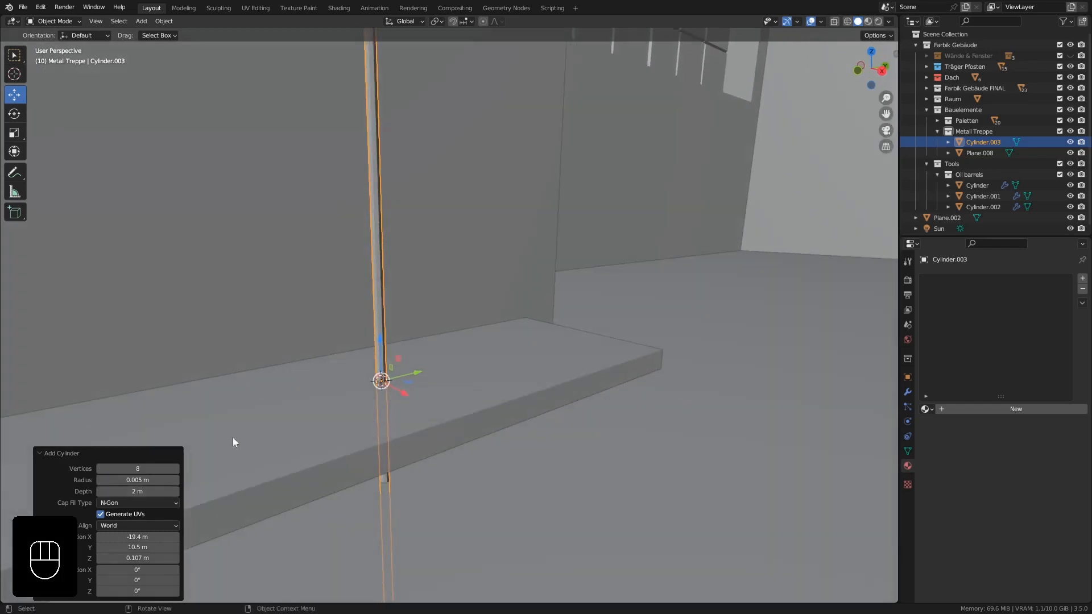
{"action": "left_click", "coordinate": [128, 480]}
{"action": "left_click", "coordinate": [127, 479]}
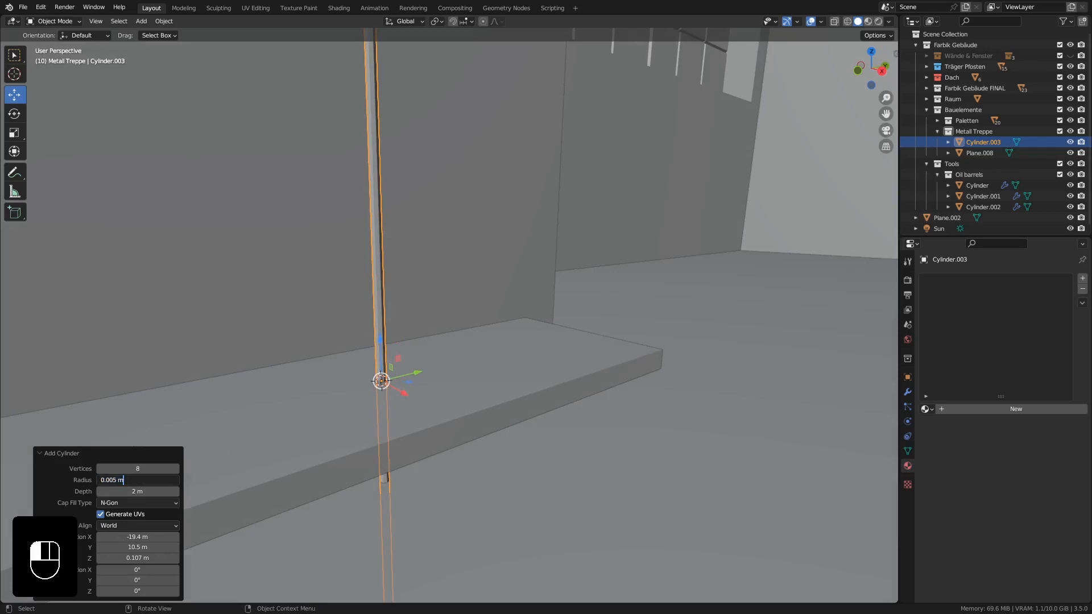
{"action": "key", "text": "BackSpace"}
{"action": "key", "text": "BackSpace"}
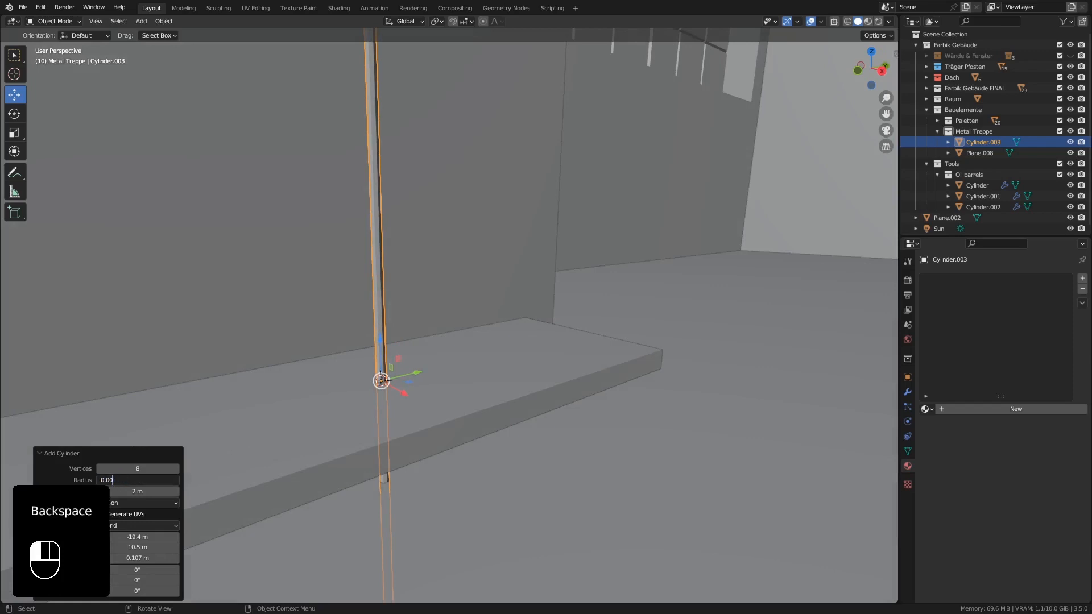
{"action": "key", "text": "Return"}
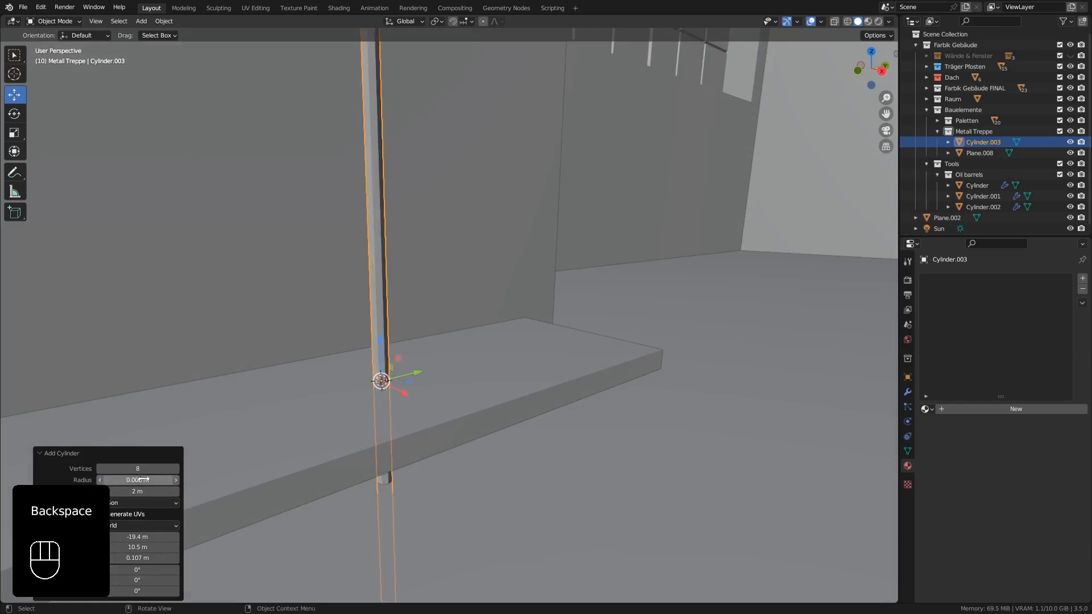
Step: Set the cylinder's depth to 0.5 m
{"action": "middle_click_drag", "start_coordinate": [387, 439], "coordinate": [406, 414]}
{"action": "scroll", "coordinate": [409, 408], "scroll_direction": "down", "scroll_amount": 2}
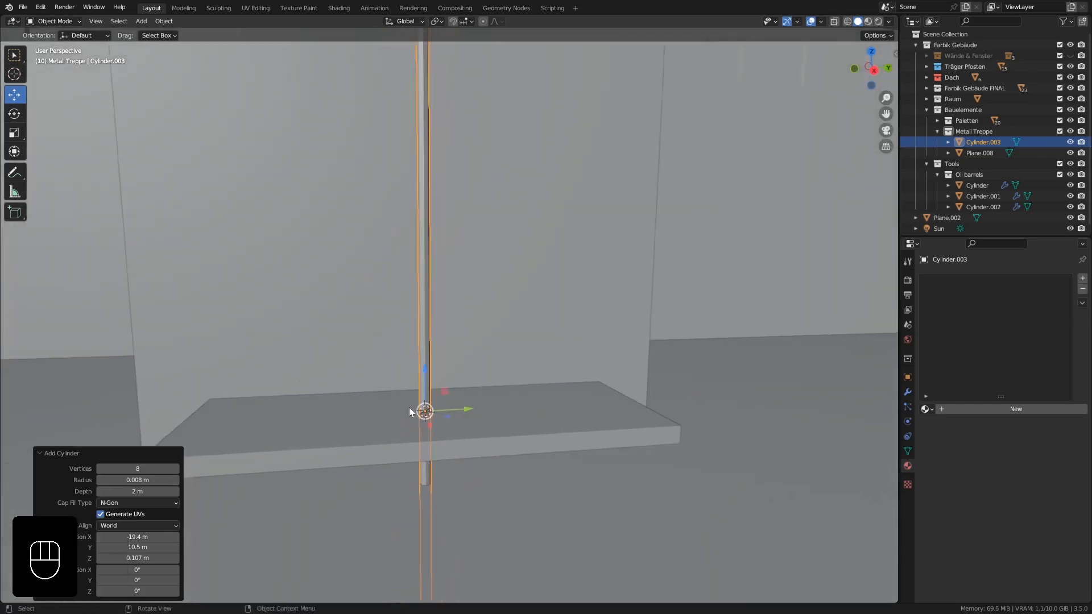
{"action": "left_click", "coordinate": [131, 491]}
{"action": "type", "text": "0"}
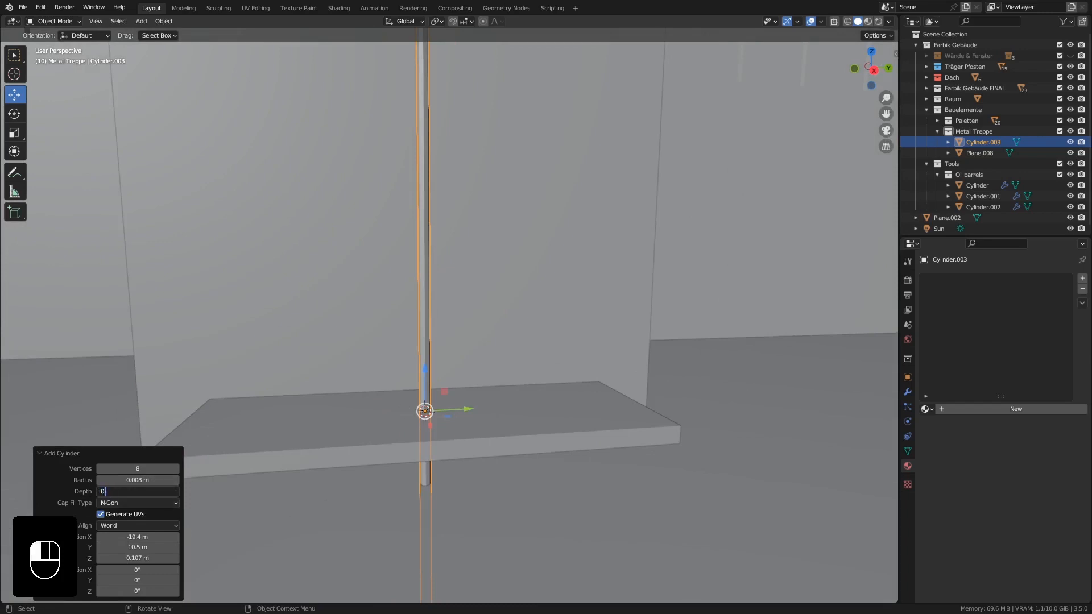
{"action": "type", "text": ".5"}
{"action": "key", "text": "Return"}
{"action": "mouse_move", "coordinate": [486, 390]}
{"action": "middle_mouse_down"}
{"action": "mouse_move", "coordinate": [445, 406]}
{"action": "mouse_move", "coordinate": [482, 371]}
{"action": "middle_mouse_up"}
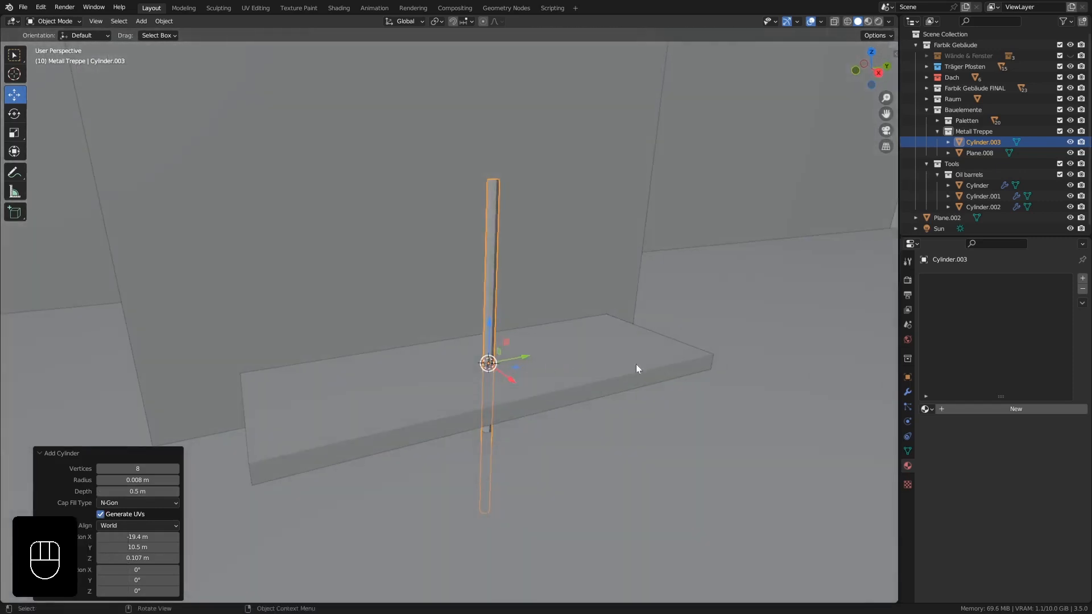
Step: Add a Mirror modifier to the cylinder and make it mirror on the Y axis instead of X
{"action": "left_click", "coordinate": [908, 392]}
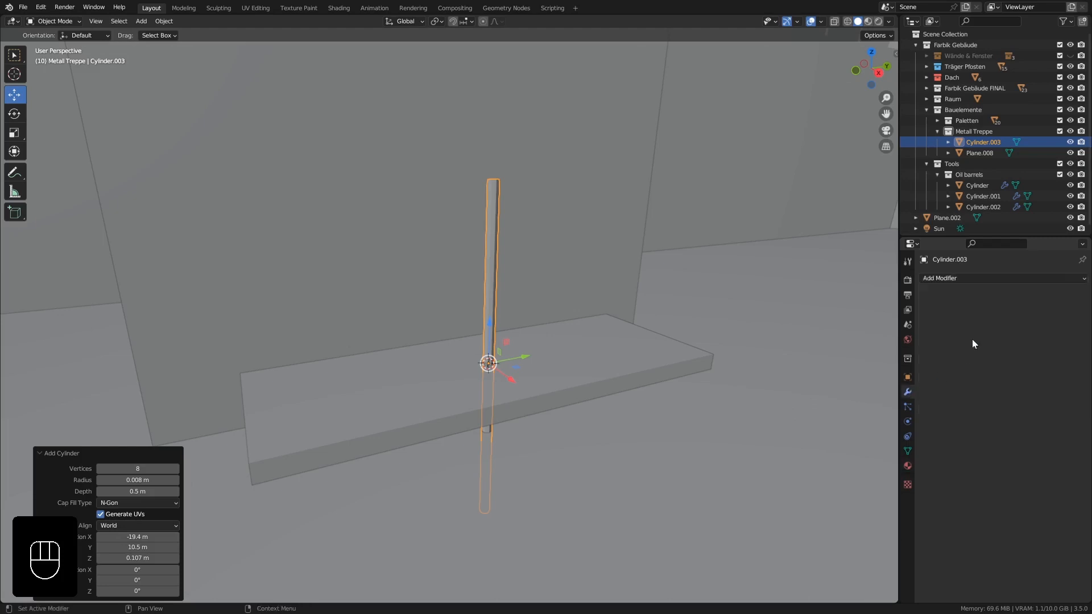
{"action": "left_click", "coordinate": [980, 278]}
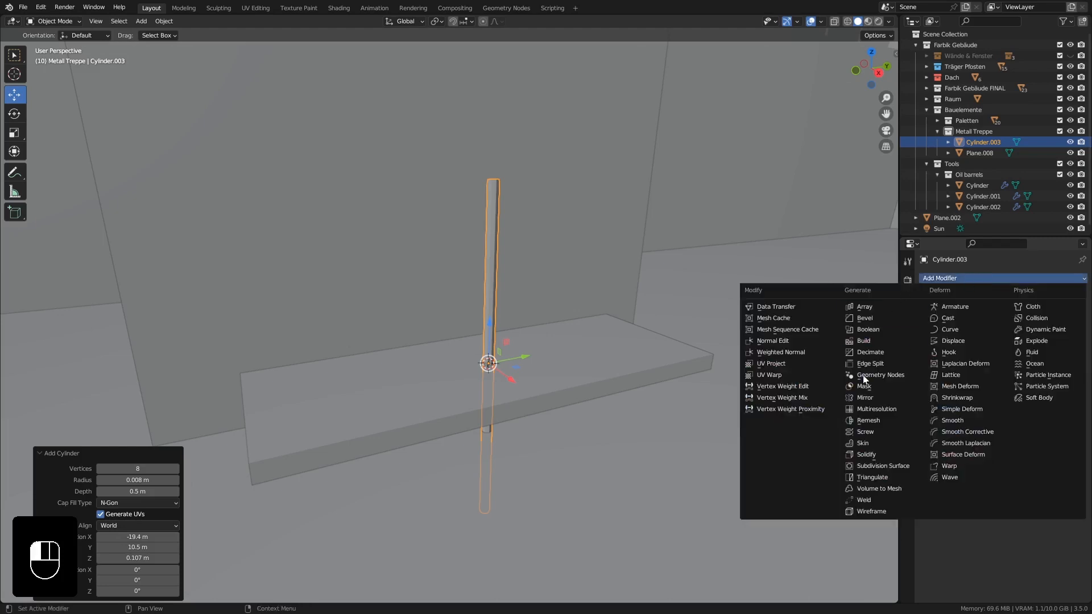
{"action": "left_click", "coordinate": [878, 400]}
{"action": "middle_click_drag", "start_coordinate": [878, 400], "coordinate": [762, 340]}
{"action": "middle_click_drag", "start_coordinate": [608, 348], "coordinate": [625, 347]}
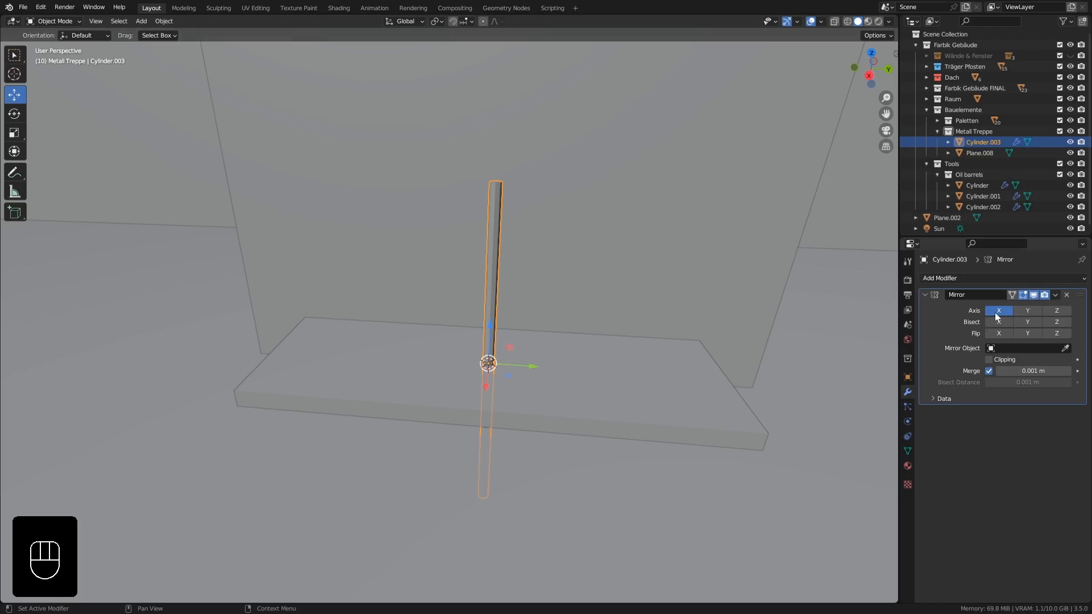
{"action": "left_click", "coordinate": [1029, 312]}
Step: In Edit Mode, move the rod about -0.3 m along Y to the short end of the tread
{"action": "mouse_move", "coordinate": [574, 341]}
{"action": "middle_mouse_down"}
{"action": "mouse_move", "coordinate": [634, 333]}
{"action": "mouse_move", "coordinate": [576, 360]}
{"action": "middle_mouse_up"}
{"action": "key", "text": "Tab"}
{"action": "left_click_drag", "start_coordinate": [522, 359], "coordinate": [305, 383]}
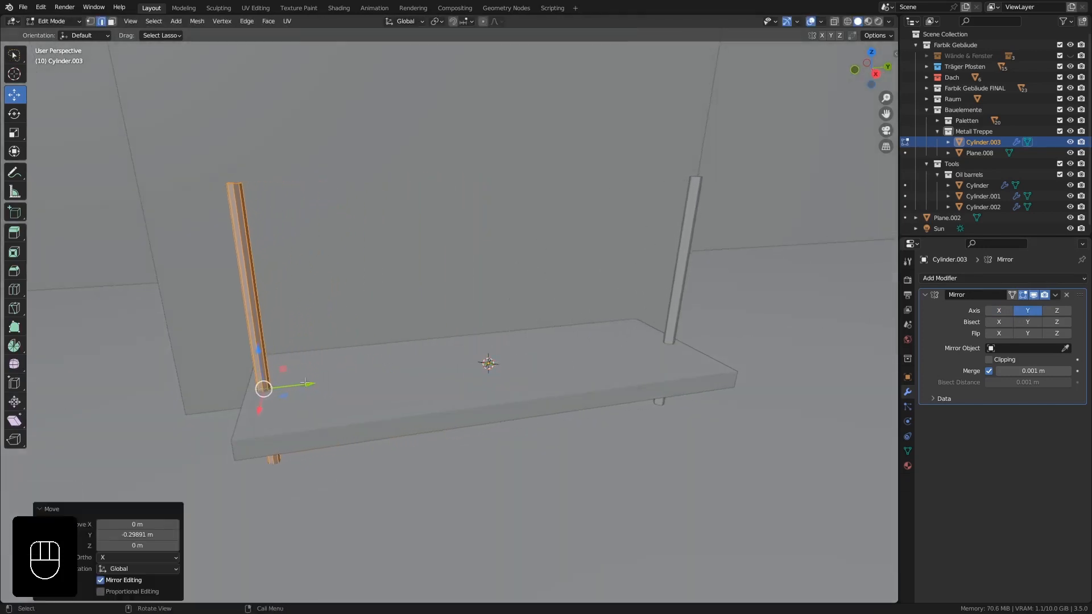
Step: Move the rod along negative X to the tread's wall-side corner, finishing with a nudge of about -0.008 m
{"action": "mouse_move", "coordinate": [305, 383]}
{"action": "middle_mouse_down"}
{"action": "mouse_move", "coordinate": [295, 387]}
{"action": "mouse_move", "coordinate": [312, 389]}
{"action": "middle_mouse_up"}
{"action": "key", "text": "g"}
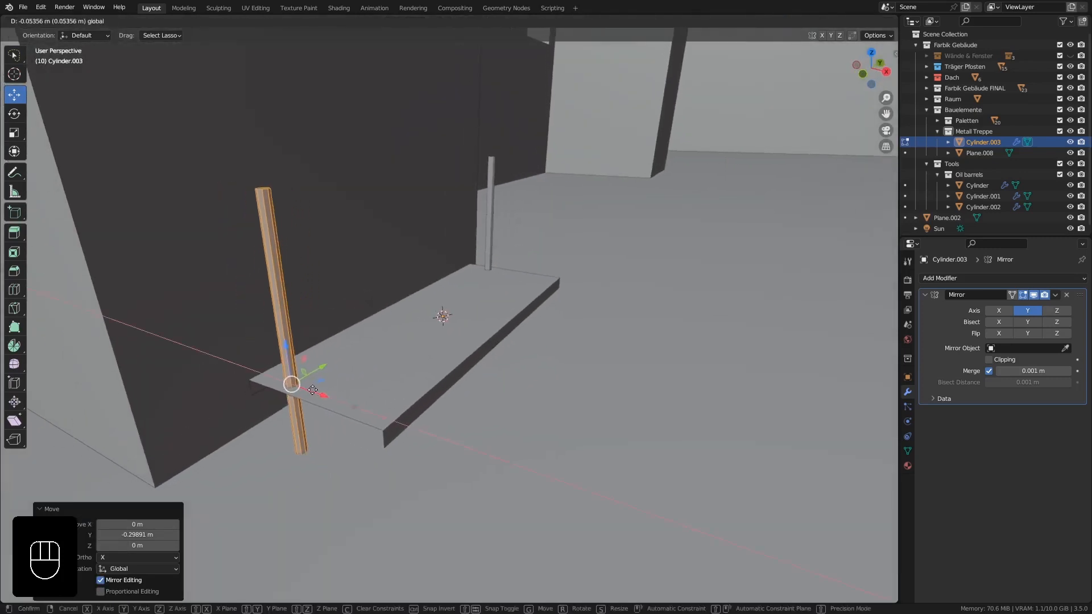
{"action": "left_click_drag", "start_coordinate": [312, 390], "coordinate": [299, 385]}
{"action": "scroll", "coordinate": [285, 387], "scroll_direction": "up", "scroll_amount": 3}
{"action": "middle_click_drag", "start_coordinate": [284, 387], "coordinate": [330, 357]}
{"action": "key", "text": "g"}
{"action": "key", "text": "x"}
{"action": "left_click", "coordinate": [313, 362]}
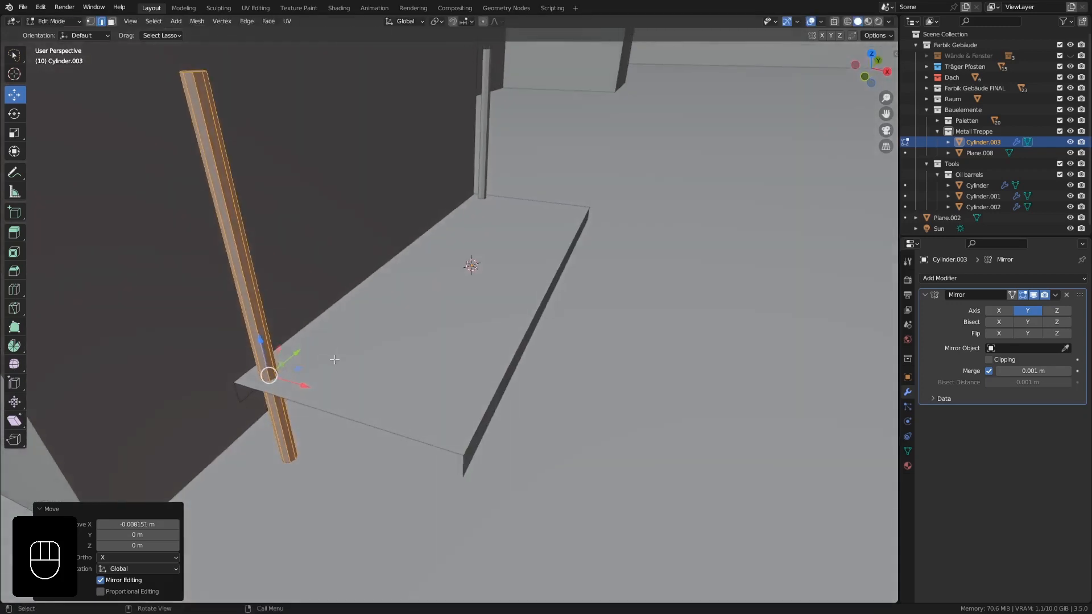
Step: Duplicate the corner rod and place the copy about 0.18 m along X at the tread's outer corner, leaving Edit Mode
{"action": "key", "text": "shift+d"}
{"action": "right_click", "coordinate": [328, 372]}
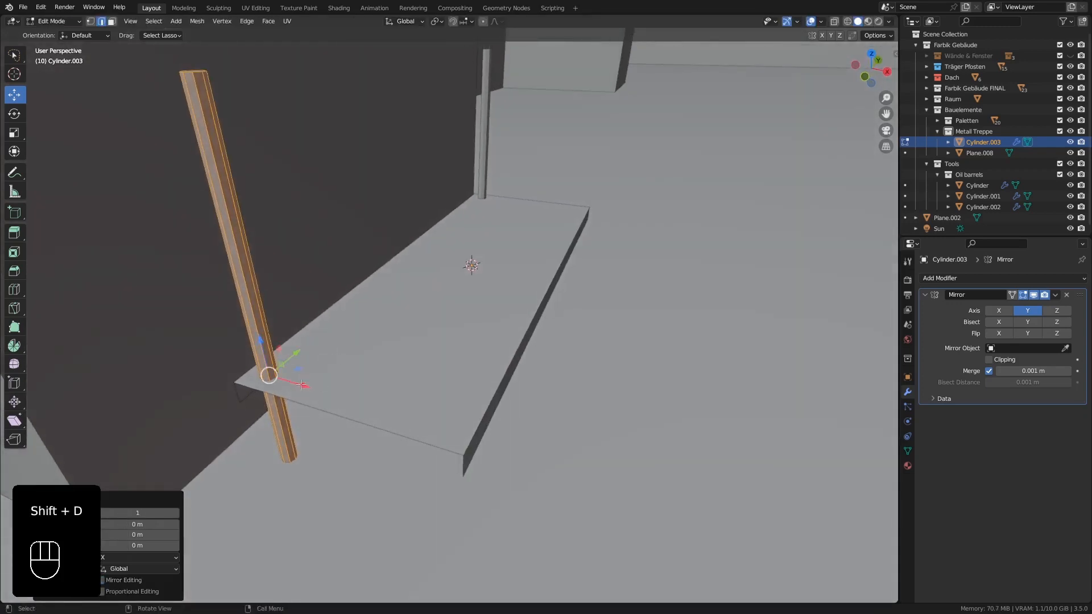
{"action": "key", "text": "shift+d"}
{"action": "key", "text": "x"}
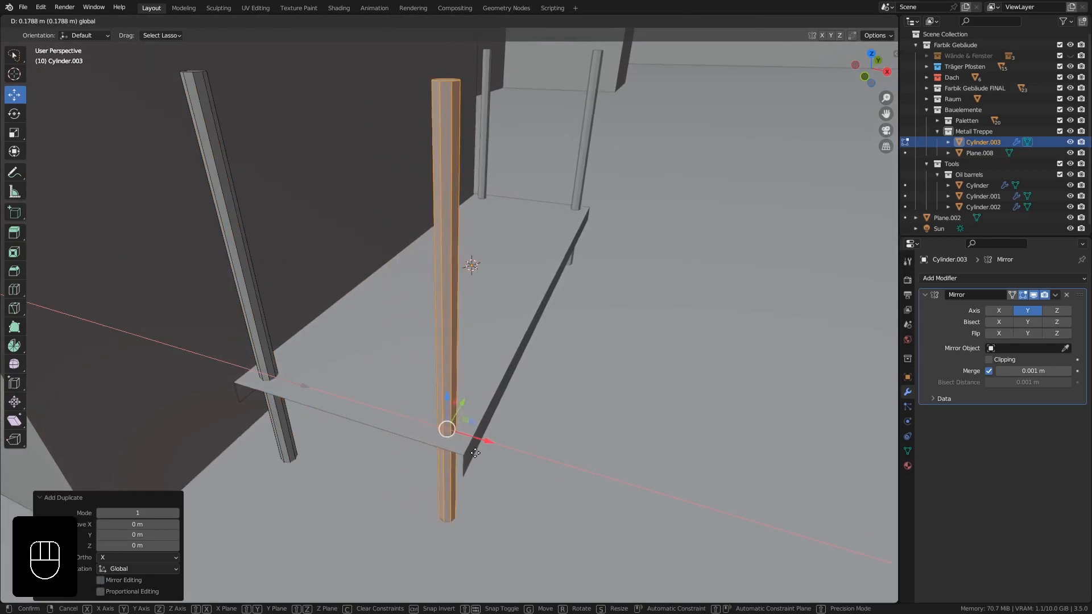
{"action": "left_click", "coordinate": [477, 452]}
{"action": "middle_click_drag", "start_coordinate": [476, 452], "coordinate": [597, 424]}
{"action": "key", "text": "Tab"}
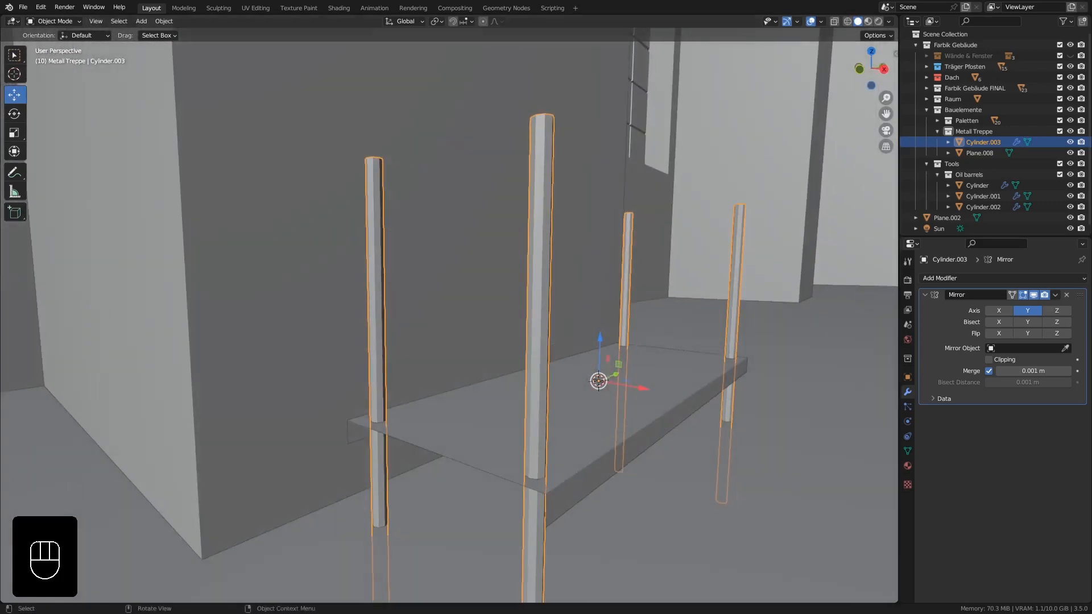
Step: Back in Edit Mode, duplicate the outer rod and place the copy about -0.082 m along X, between the two uprights
{"action": "middle_click_drag", "start_coordinate": [597, 380], "coordinate": [557, 281]}
{"action": "key", "text": "Tab"}
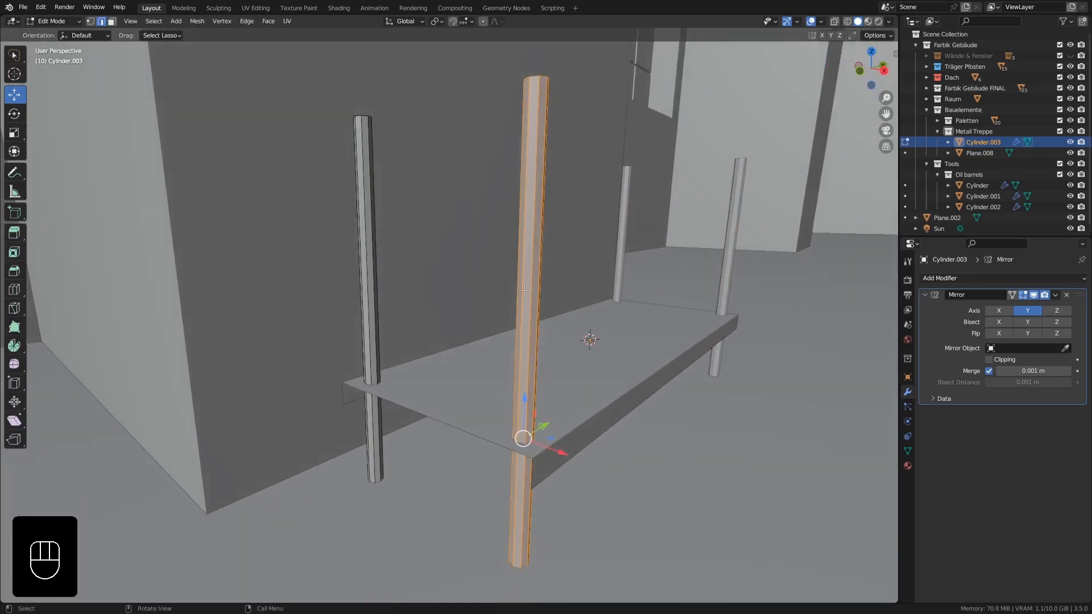
{"action": "key", "text": "shift+d"}
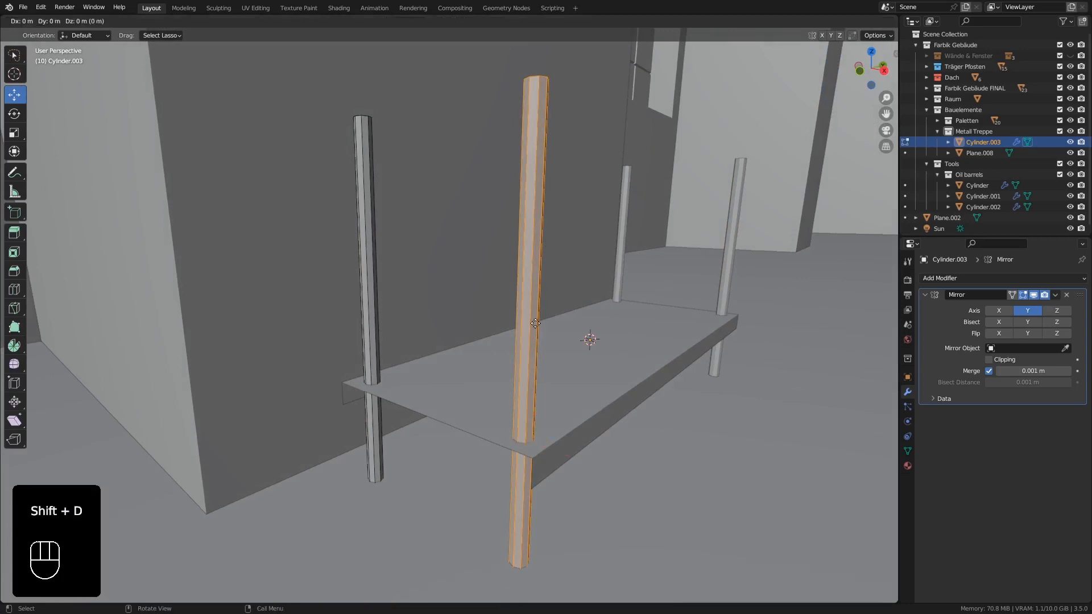
{"action": "left_click", "coordinate": [536, 323]}
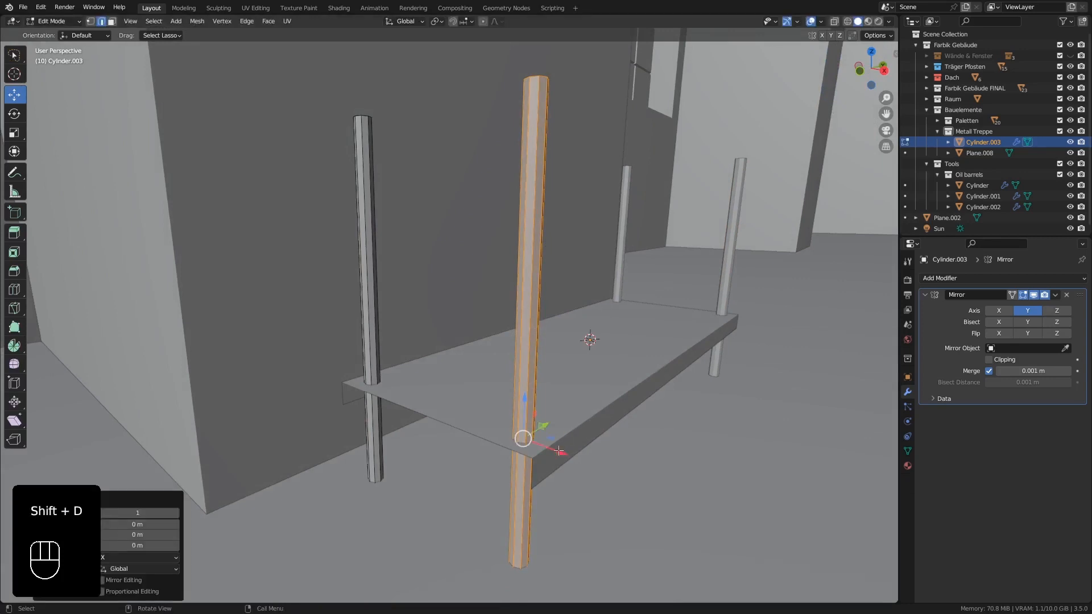
{"action": "key", "text": "shift+d"}
{"action": "key", "text": "x"}
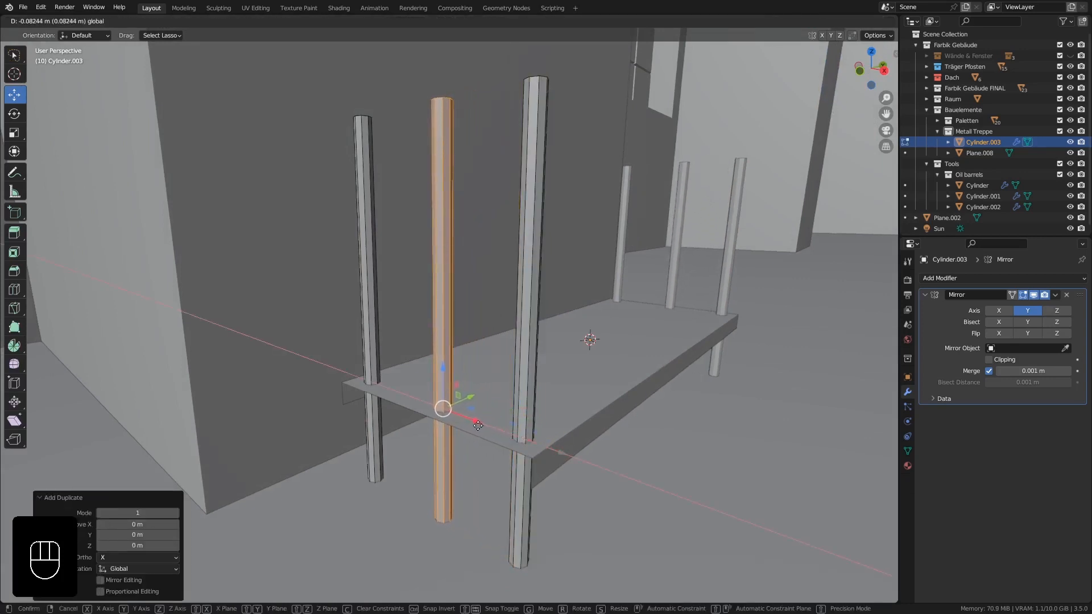
{"action": "left_click", "coordinate": [480, 426]}
Step: Rotate the middle rod 90° about Y, and shift it about -0.142 m along X and 0.027 m up in Z
{"action": "key", "text": "r"}
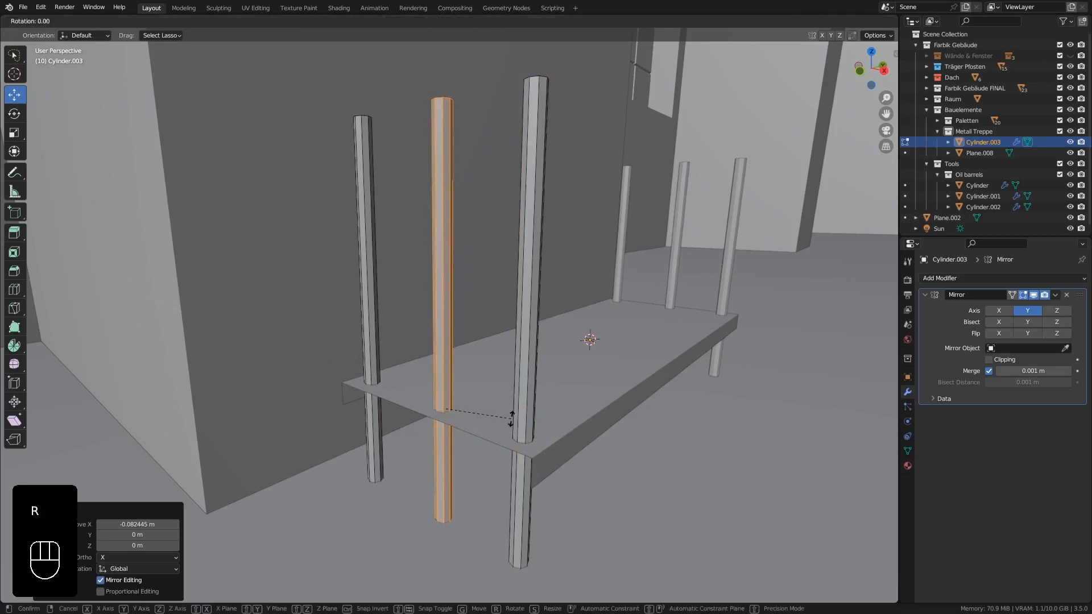
{"action": "type", "text": "y"}
{"action": "type", "text": "90"}
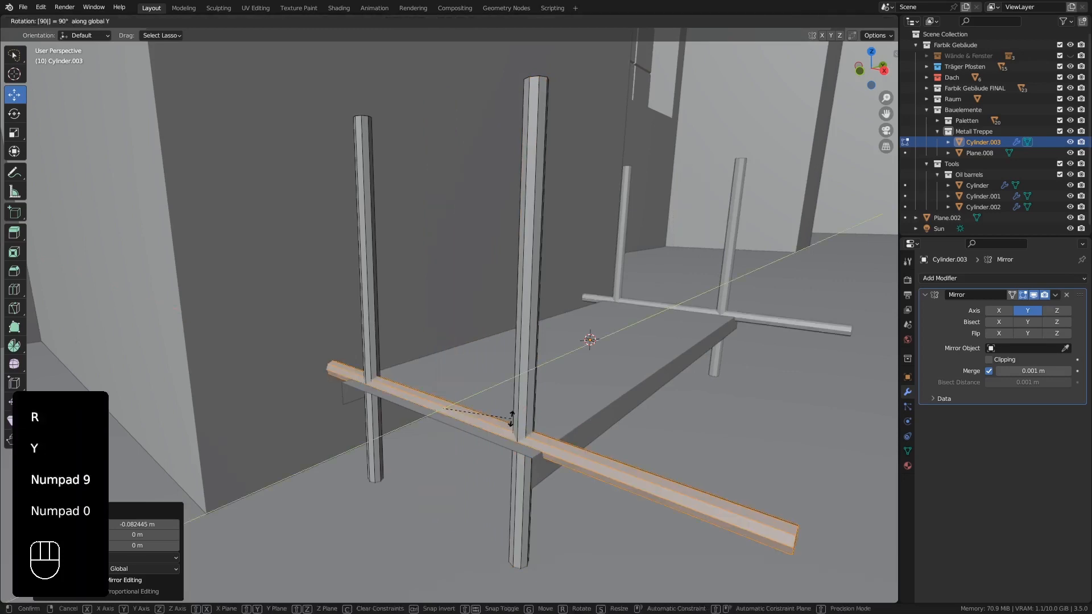
{"action": "key", "text": "KP_Enter"}
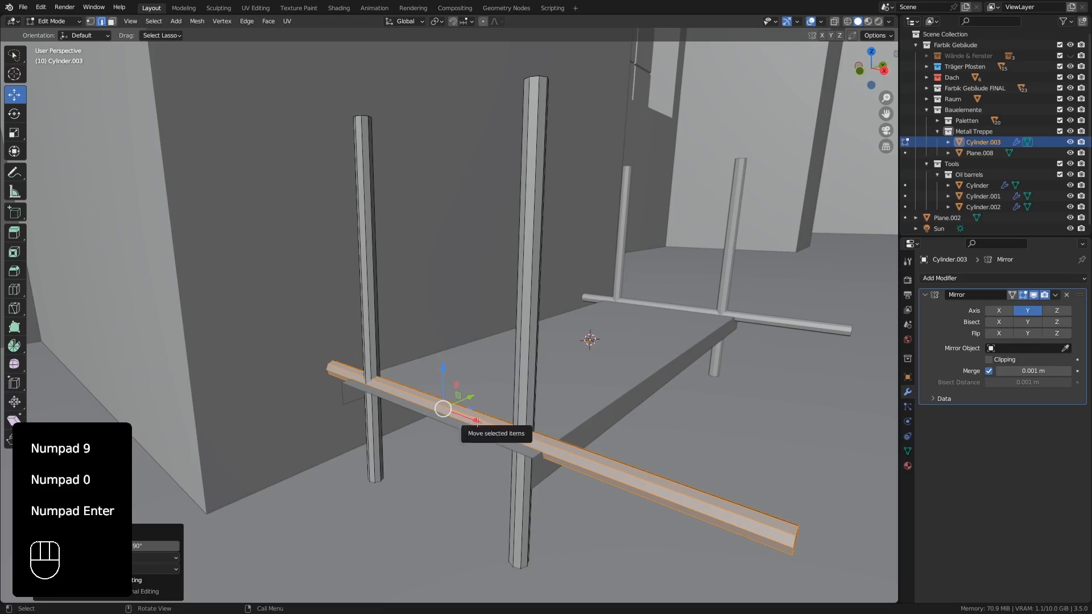
{"action": "left_click_drag", "start_coordinate": [476, 421], "coordinate": [366, 382]}
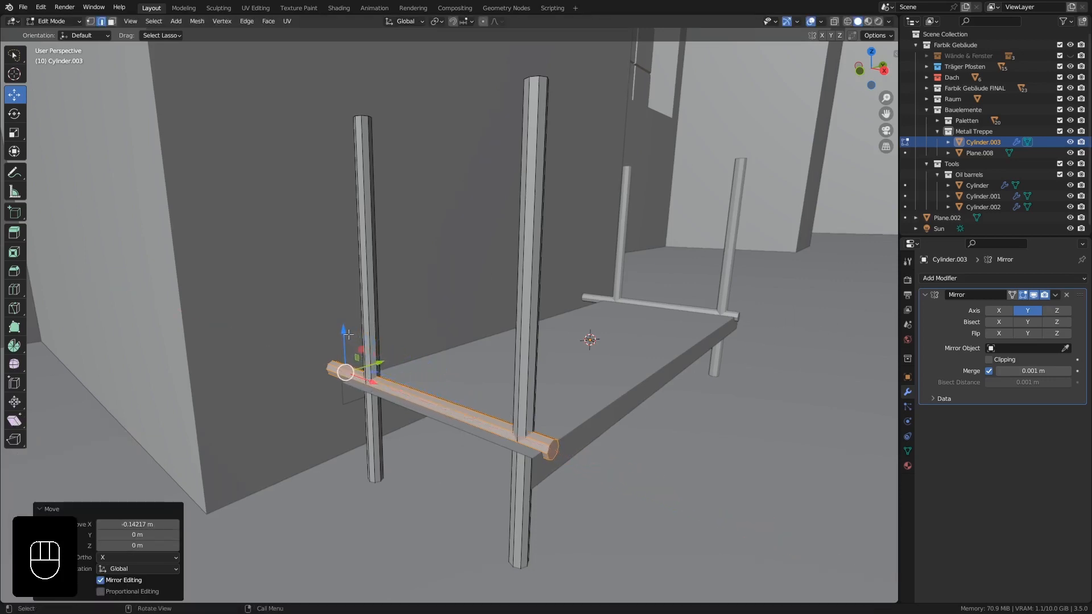
{"action": "left_click_drag", "start_coordinate": [344, 330], "coordinate": [345, 310]}
Step: Thicken the horizontal rod by scaling it about 1.53 in Y and Z, keeping its X length
{"action": "scroll", "coordinate": [403, 340], "scroll_direction": "up", "scroll_amount": 4}
{"action": "middle_click_drag", "start_coordinate": [403, 340], "coordinate": [515, 369]}
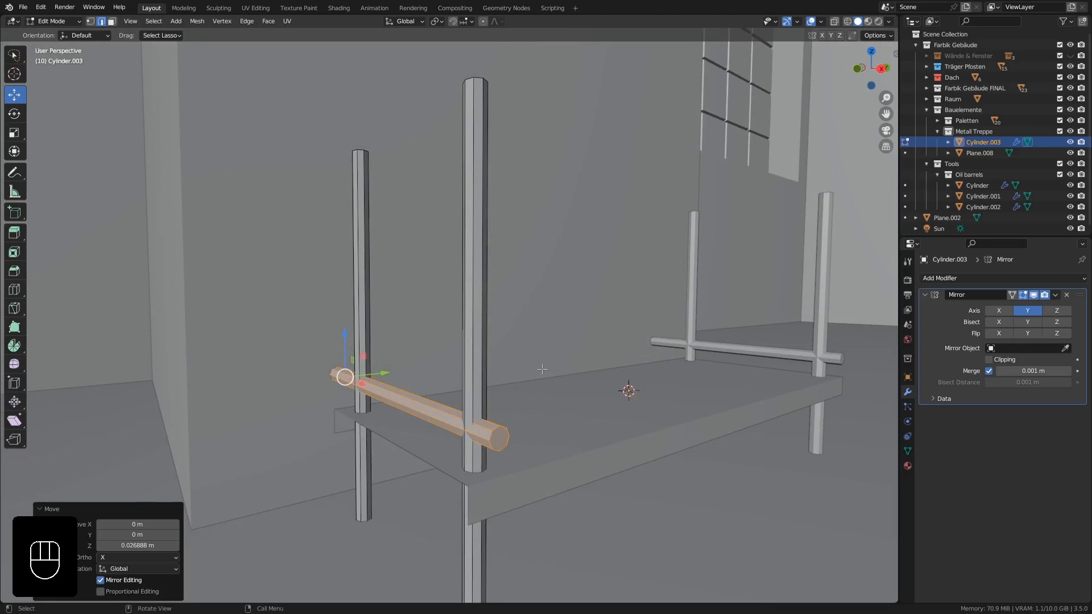
{"action": "key", "text": "s"}
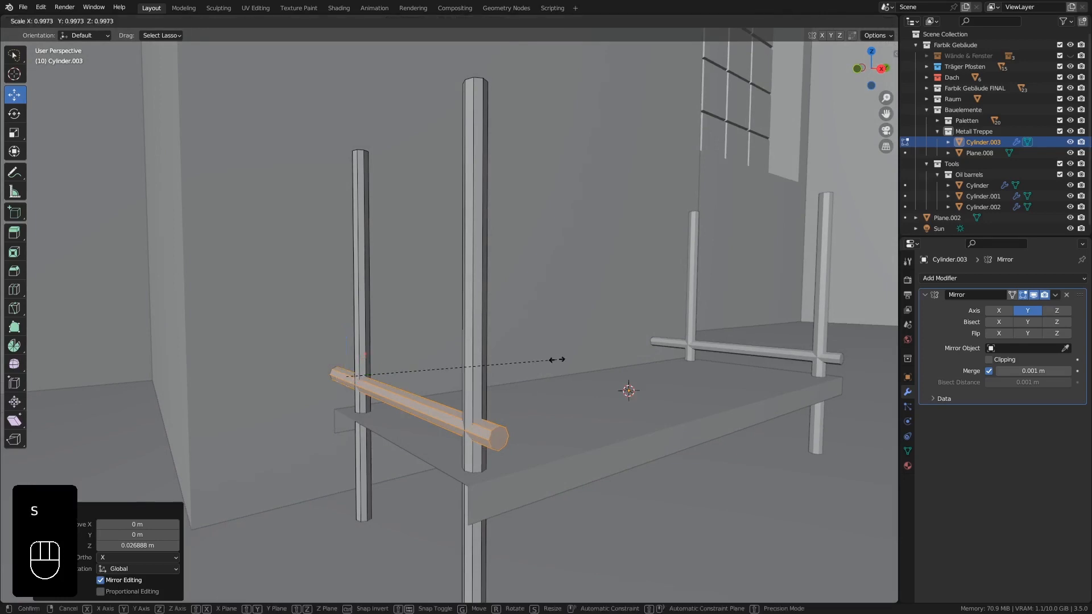
{"action": "key", "text": "shift+x"}
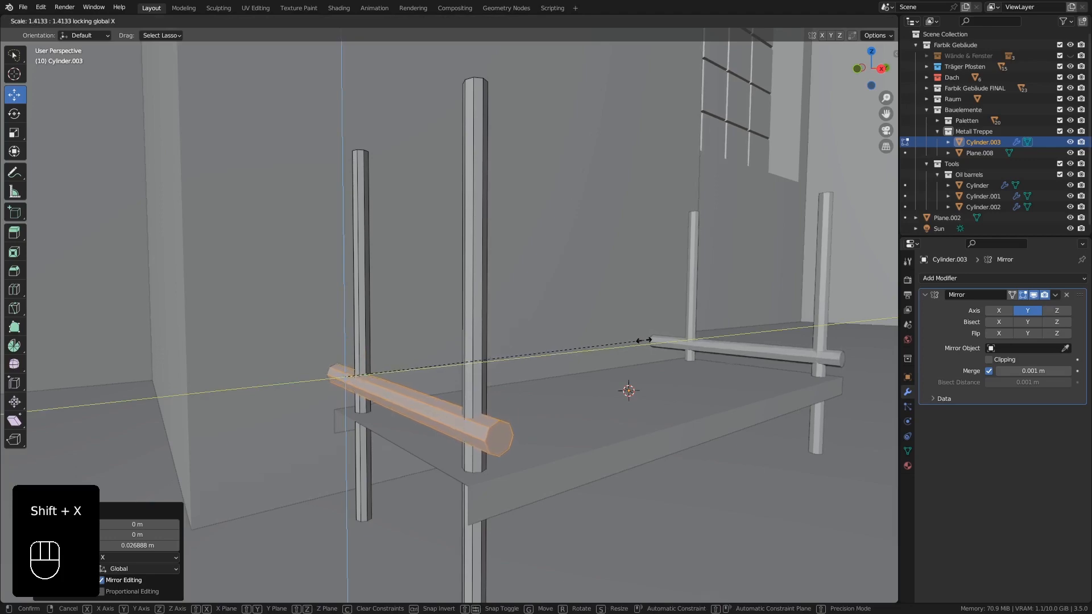
{"action": "left_click", "coordinate": [672, 338]}
{"action": "middle_click_drag", "start_coordinate": [525, 375], "coordinate": [467, 414]}
{"action": "scroll", "coordinate": [473, 386], "scroll_direction": "down", "scroll_amount": 4}
{"action": "scroll", "coordinate": [440, 424], "scroll_direction": "up", "scroll_amount": 2}
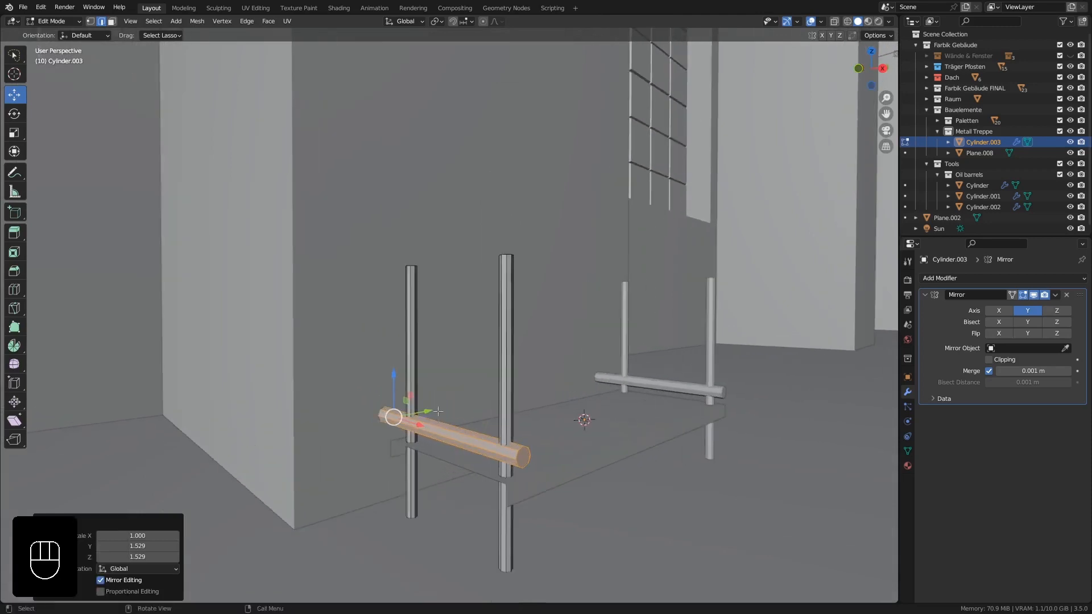
Step: Duplicate the thickened horizontal rod and raise the copy along Z to the upper part of the uprights, finishing with a nudge of about 0.02 m
{"action": "key", "text": "shift+d"}
{"action": "right_click", "coordinate": [408, 389]}
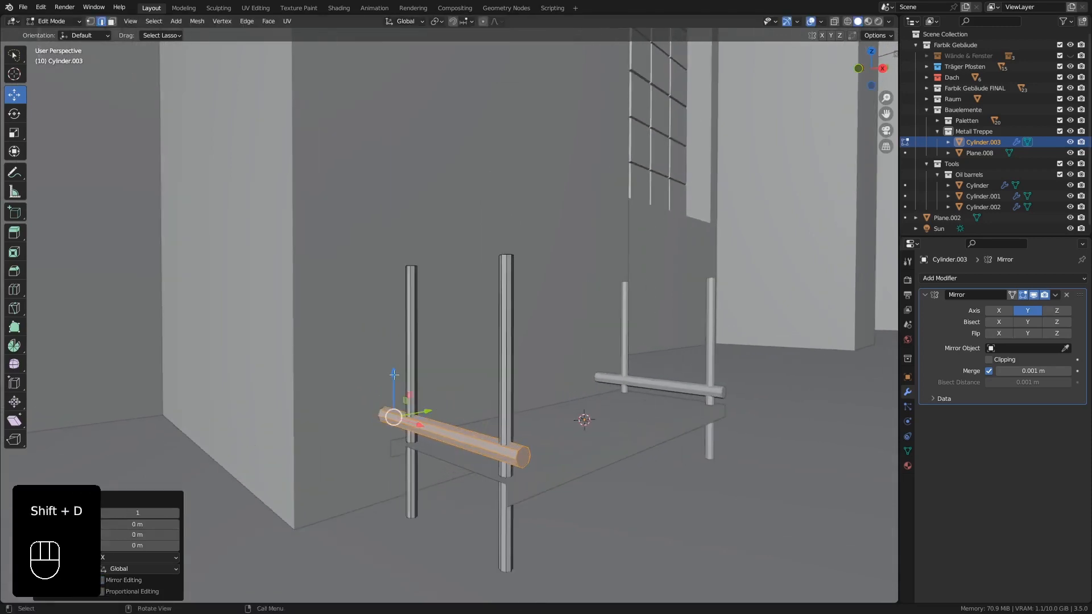
{"action": "left_click_drag", "start_coordinate": [394, 374], "coordinate": [396, 282]}
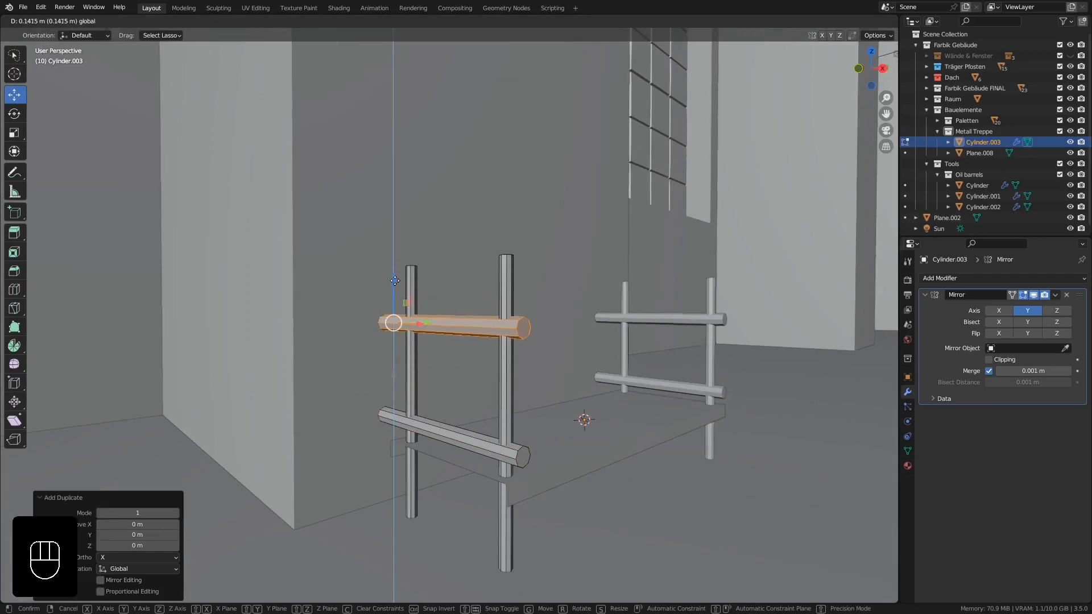
{"action": "left_click_drag", "start_coordinate": [393, 302], "coordinate": [393, 303]}
{"action": "middle_click_drag", "start_coordinate": [565, 380], "coordinate": [536, 368]}
{"action": "left_click_drag", "start_coordinate": [393, 304], "coordinate": [394, 292]}
{"action": "middle_click_drag", "start_coordinate": [557, 364], "coordinate": [296, 457]}
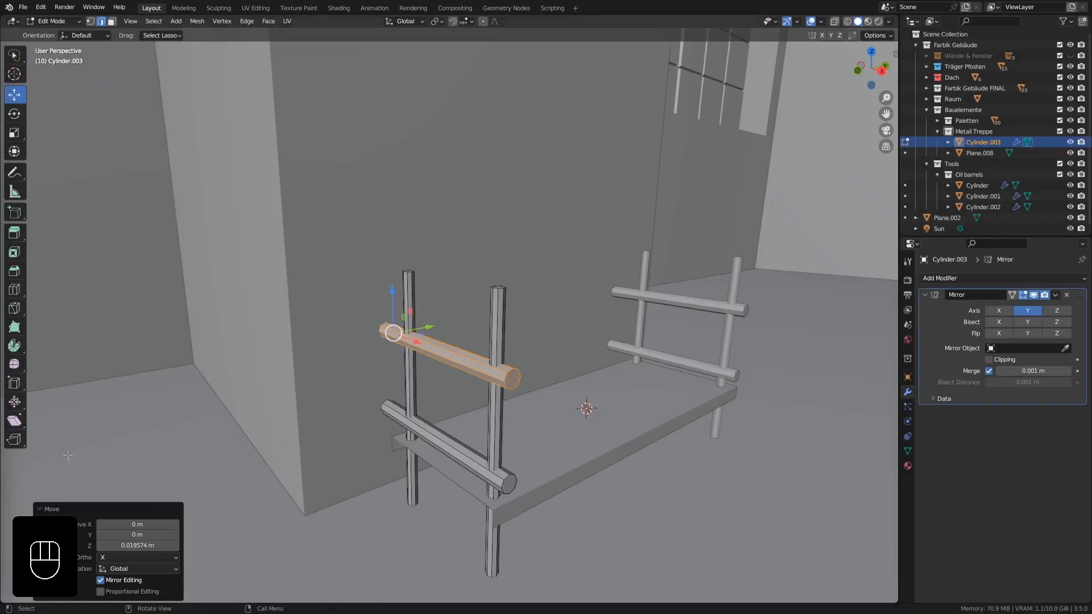
Step: In face selection, extend the upper rod's outer end face about 0.06 m along X beyond the upright
{"action": "middle_click_drag", "start_coordinate": [382, 374], "coordinate": [433, 349], "text": "shift"}
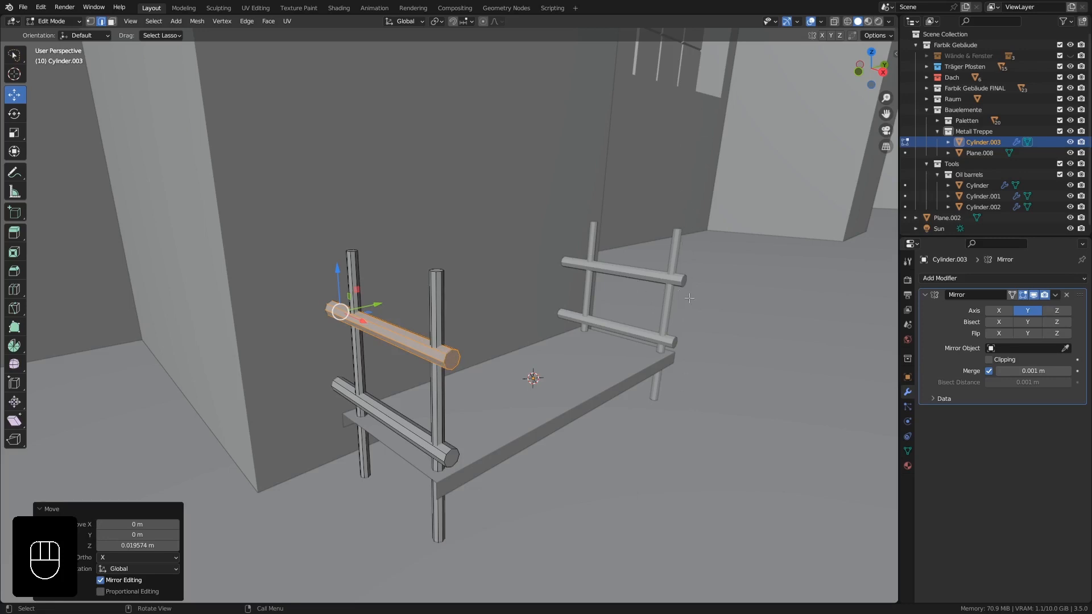
{"action": "scroll", "coordinate": [495, 356], "scroll_direction": "down", "scroll_amount": 2}
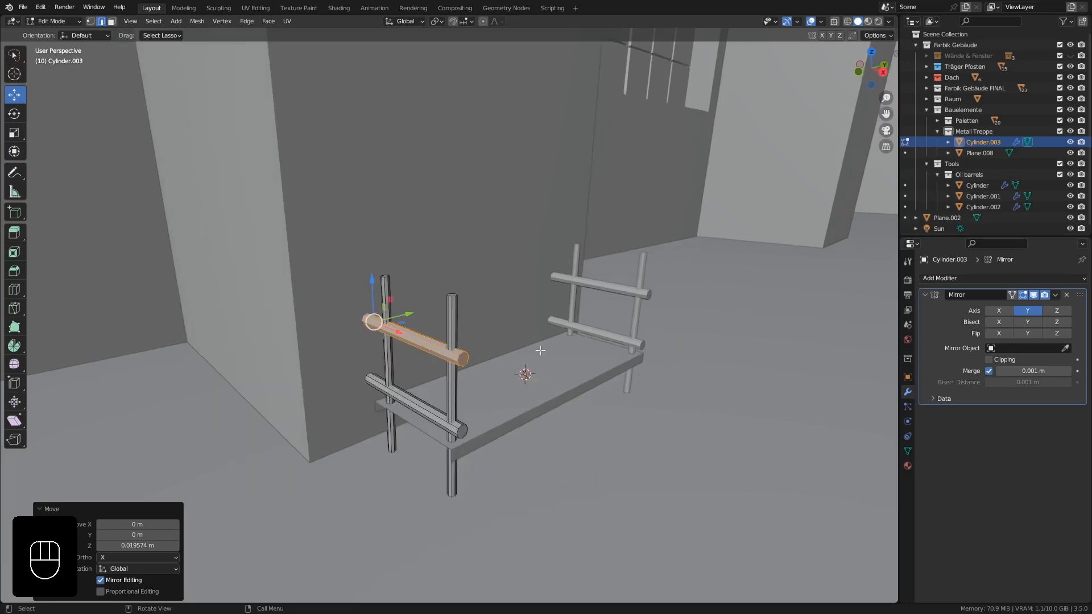
{"action": "middle_click_drag", "start_coordinate": [533, 369], "coordinate": [520, 370]}
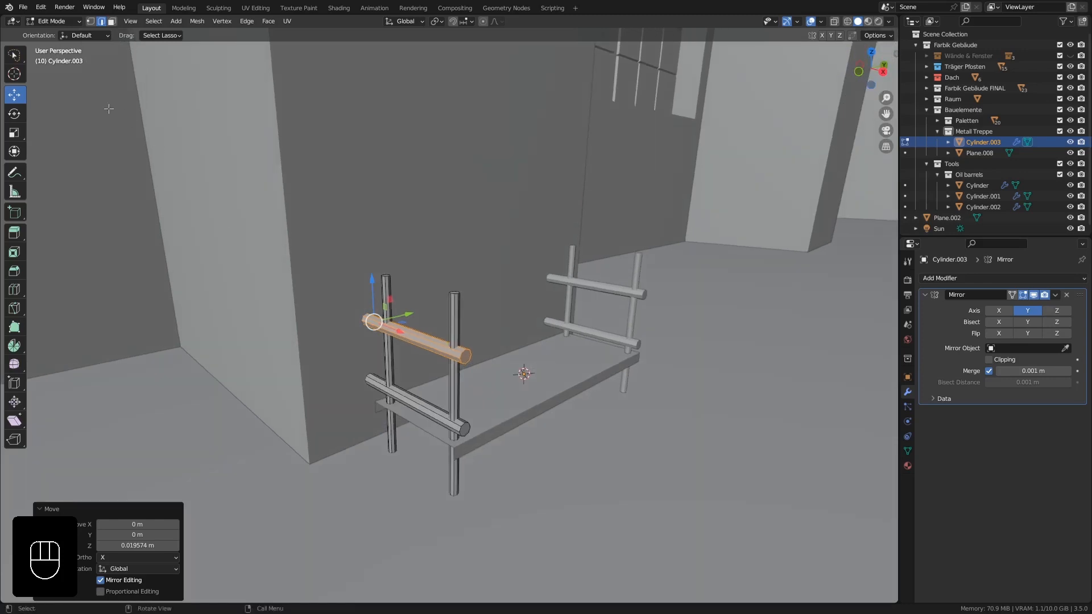
{"action": "left_click", "coordinate": [112, 22]}
{"action": "left_click", "coordinate": [468, 356]}
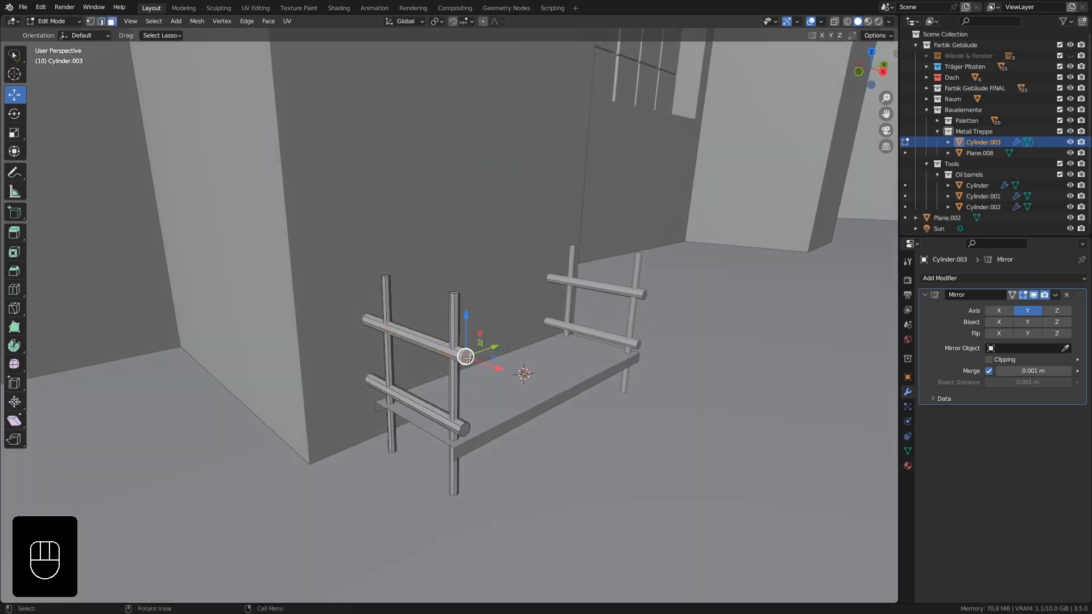
{"action": "middle_click_drag", "start_coordinate": [469, 358], "coordinate": [466, 353]}
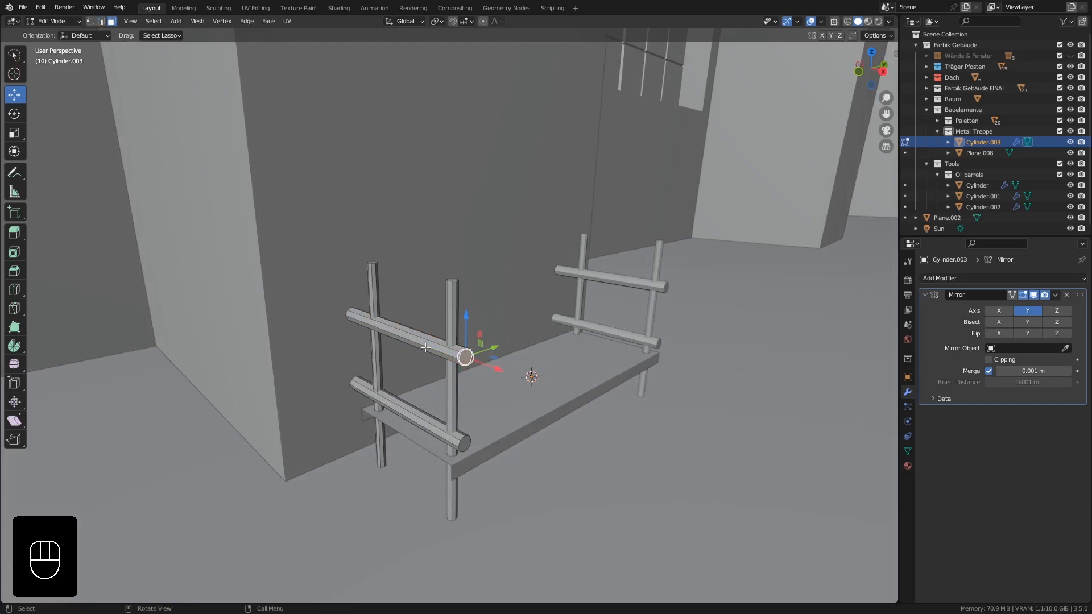
{"action": "middle_click_drag", "start_coordinate": [546, 380], "coordinate": [376, 365], "text": "shift"}
{"action": "key", "text": "g"}
{"action": "key", "text": "x"}
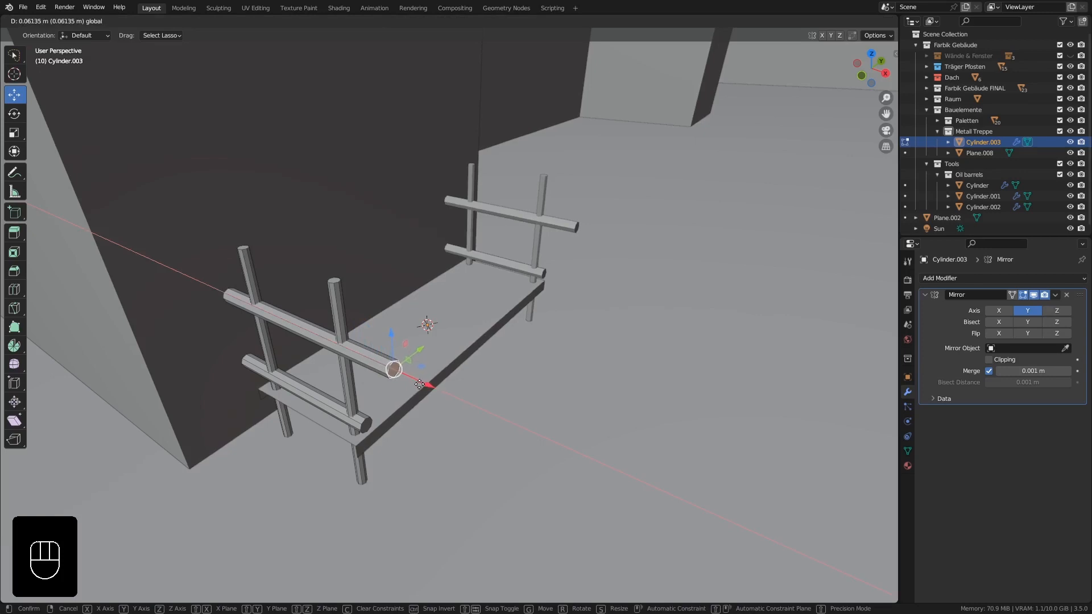
{"action": "left_click", "coordinate": [418, 384]}
Step: Spin the upper rod's end face about -56.3° around Z with 12 steps to curve the rail in front of the tread
{"action": "middle_click_drag", "start_coordinate": [642, 372], "coordinate": [498, 318]}
{"action": "scroll", "coordinate": [495, 343], "scroll_direction": "up", "scroll_amount": 2}
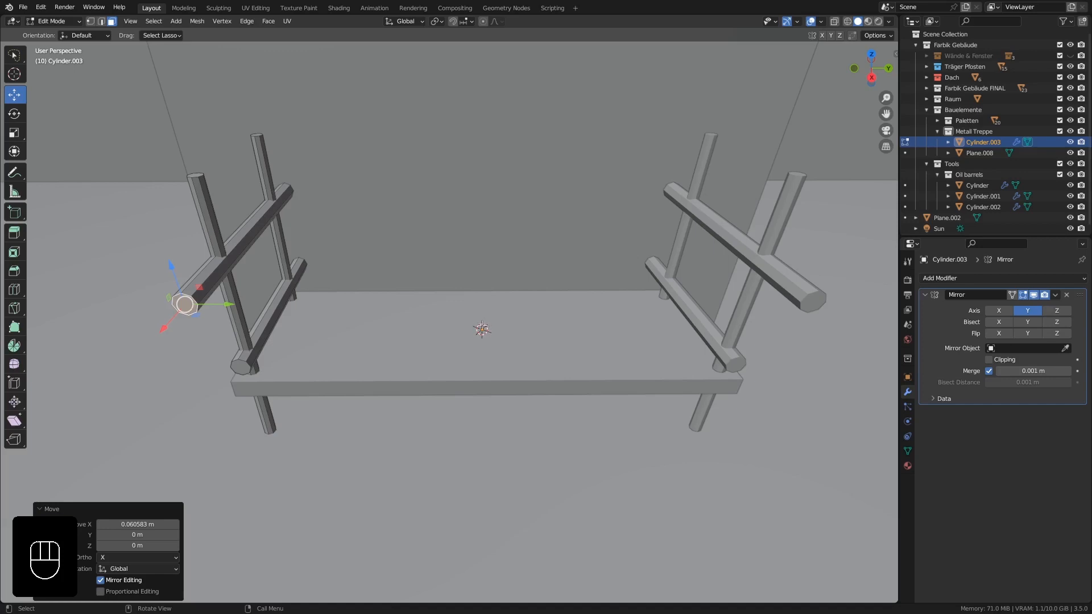
{"action": "scroll", "coordinate": [482, 329], "scroll_direction": "down", "scroll_amount": 2}
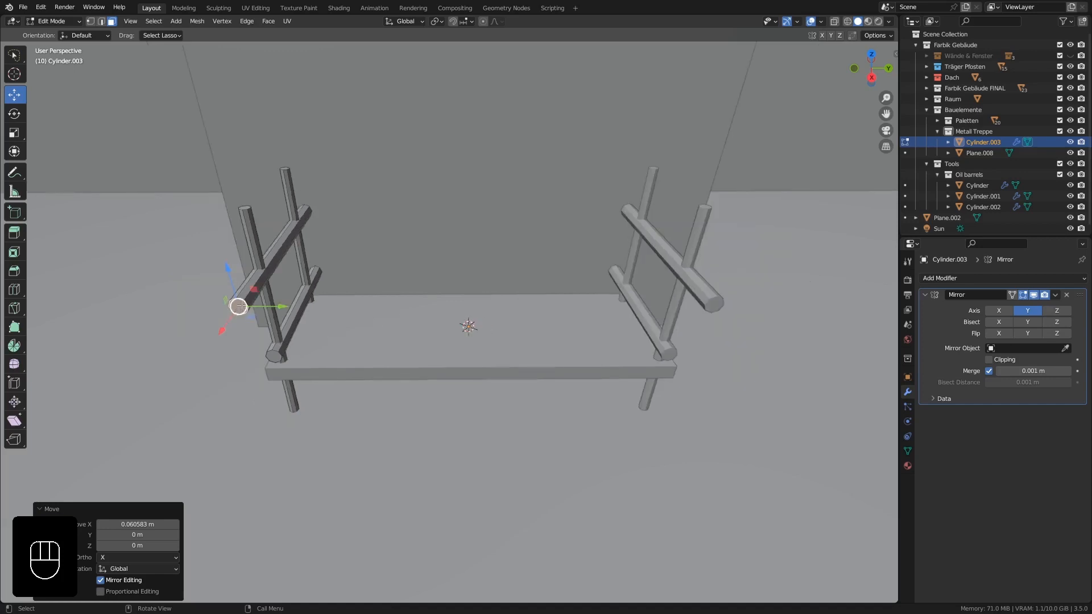
{"action": "mouse_move", "coordinate": [238, 306]}
{"action": "middle_mouse_down"}
{"action": "mouse_move", "coordinate": [238, 318]}
{"action": "mouse_move", "coordinate": [238, 306]}
{"action": "middle_mouse_up"}
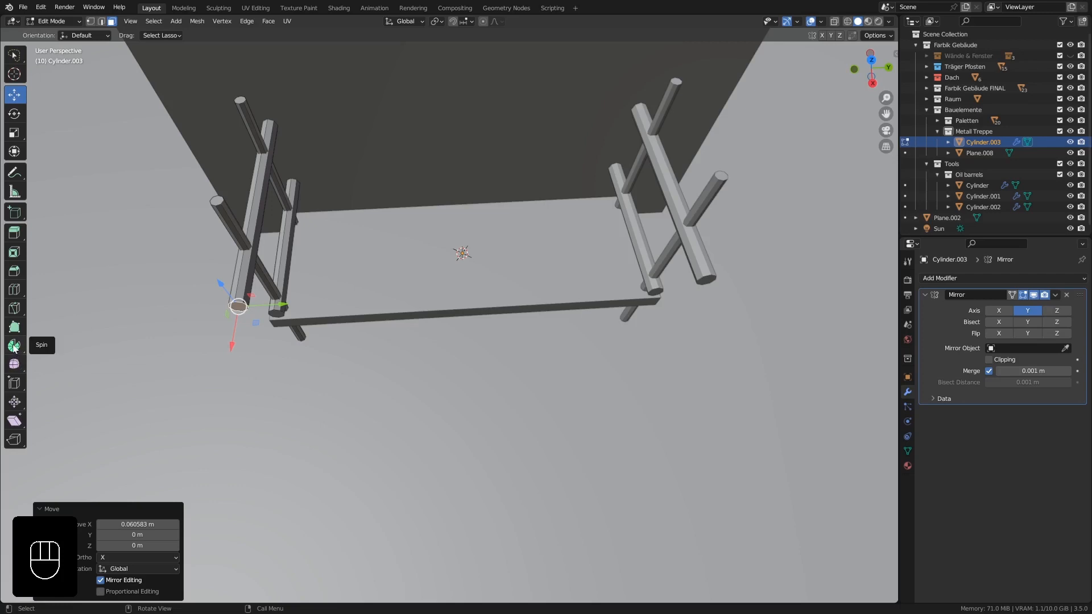
{"action": "left_click", "coordinate": [13, 347]}
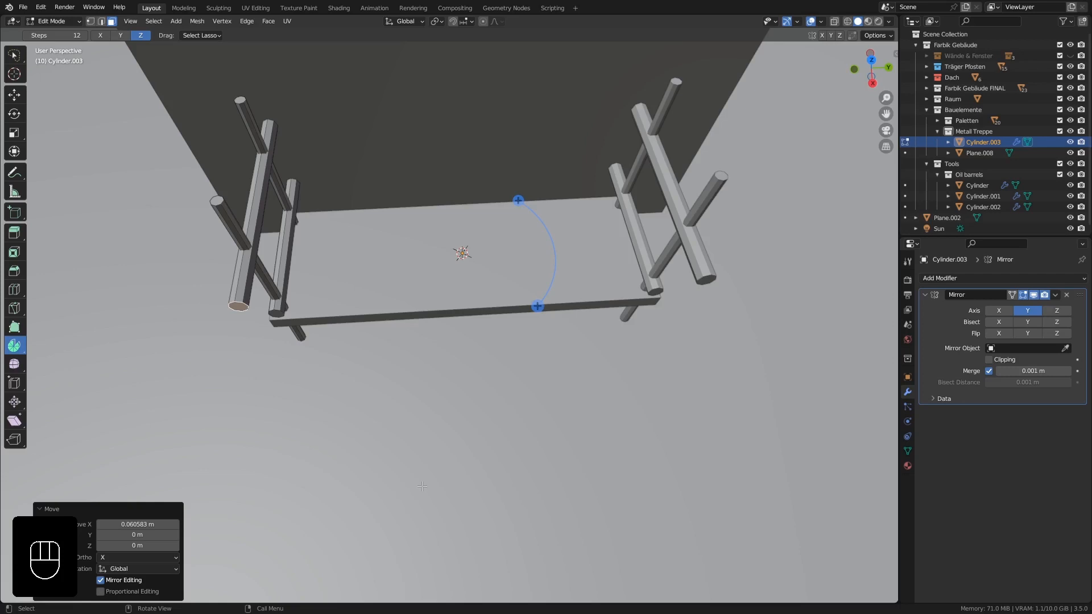
{"action": "middle_click_drag", "start_coordinate": [491, 388], "coordinate": [451, 379]}
{"action": "middle_click_drag", "start_coordinate": [451, 379], "coordinate": [459, 374]}
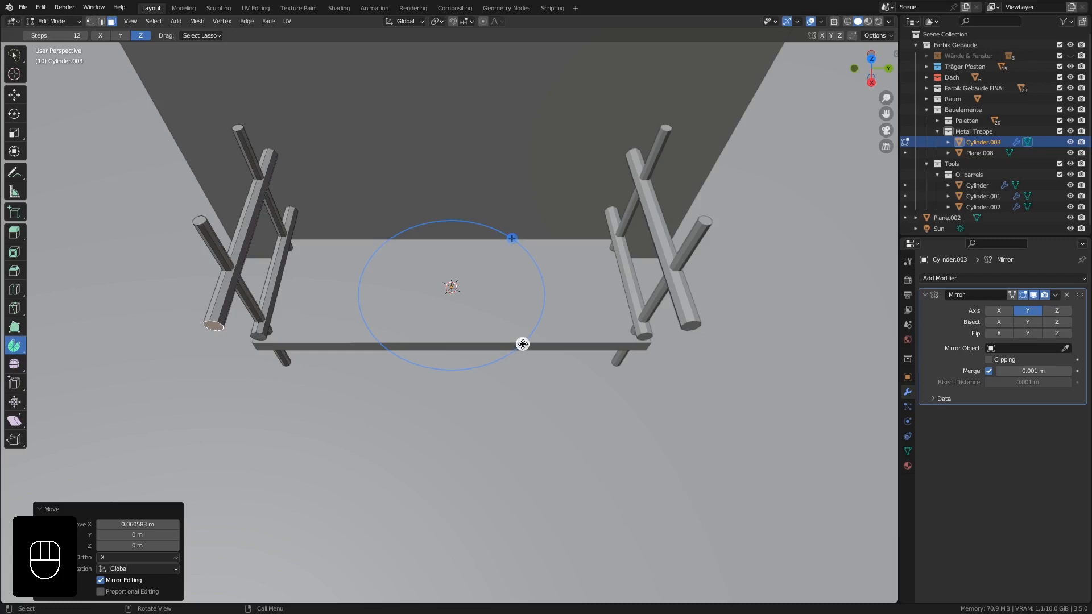
{"action": "left_click_drag", "start_coordinate": [523, 344], "coordinate": [522, 344]}
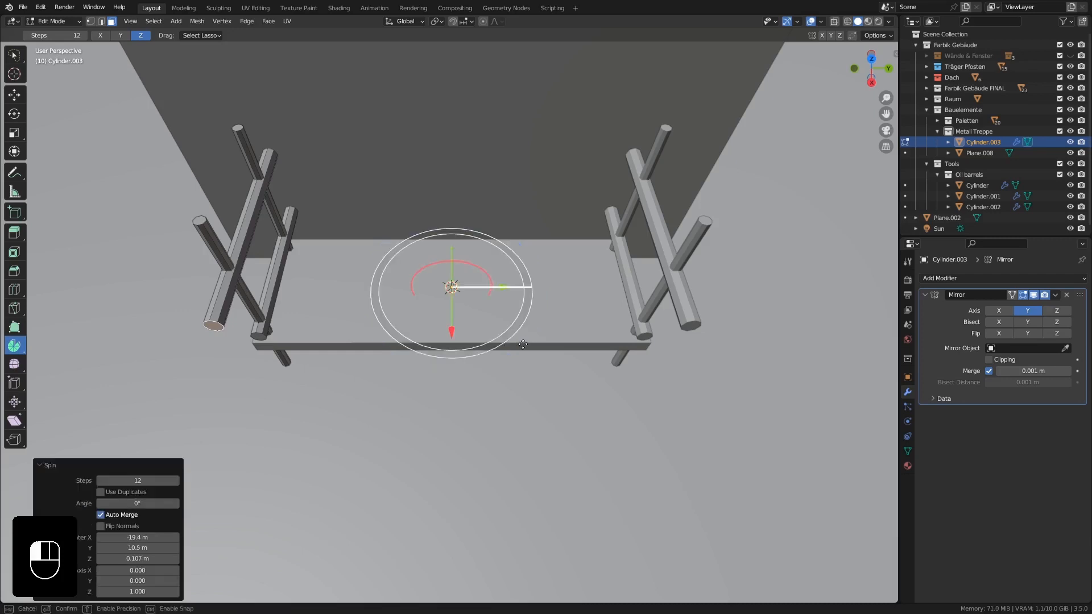
{"action": "left_click_drag", "start_coordinate": [523, 344], "coordinate": [543, 273]}
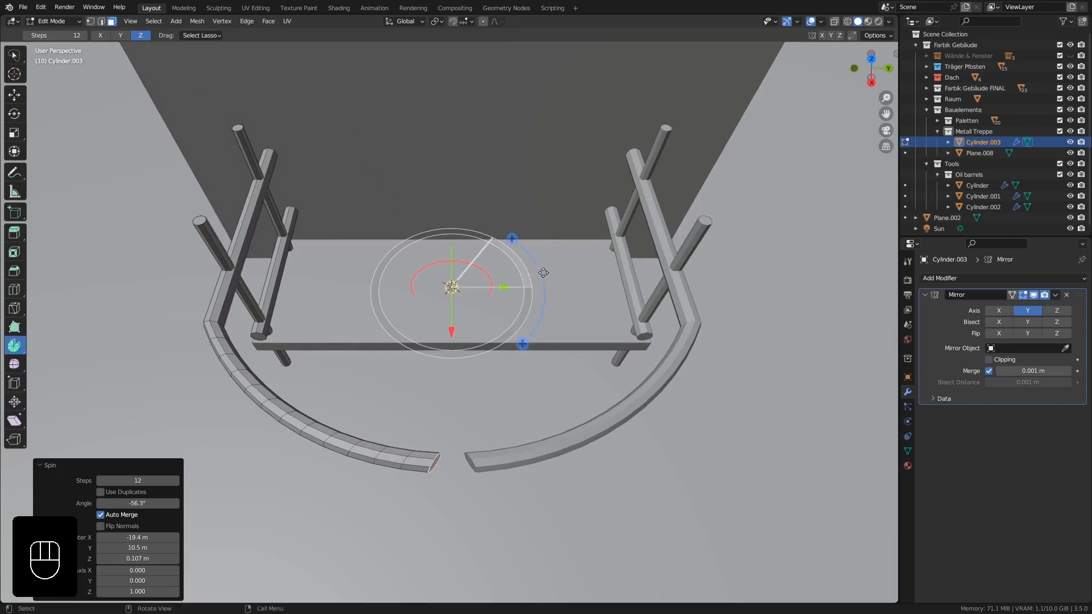
Step: Reduce the spin of the curved rail to 4 steps
{"action": "mouse_move", "coordinate": [419, 300]}
{"action": "middle_mouse_down"}
{"action": "mouse_move", "coordinate": [429, 319]}
{"action": "mouse_move", "coordinate": [427, 292]}
{"action": "middle_mouse_up"}
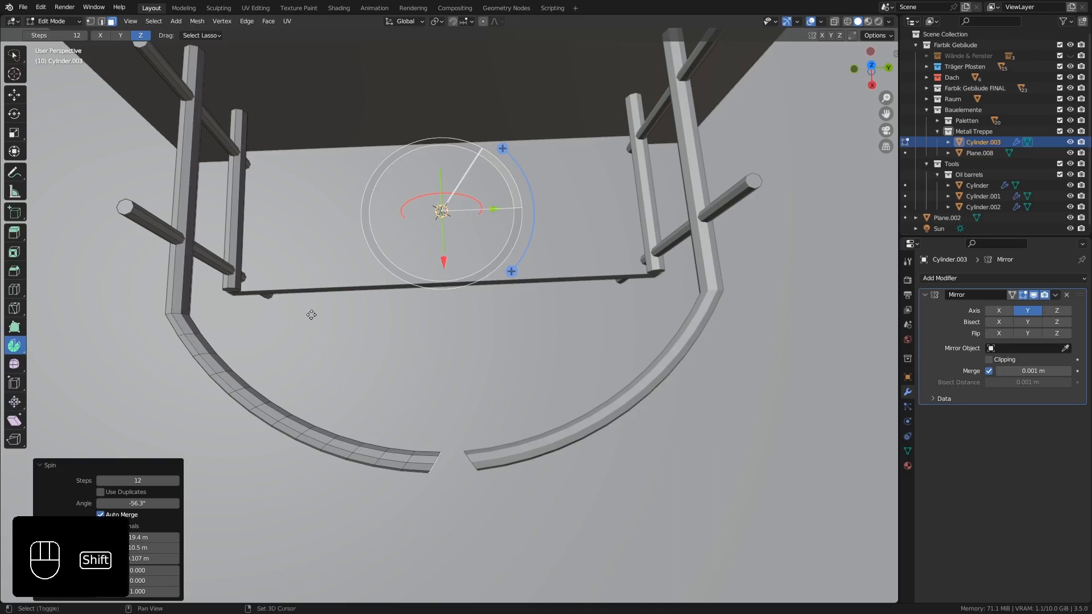
{"action": "middle_click_drag", "start_coordinate": [309, 312], "coordinate": [340, 305], "text": "shift"}
{"action": "scroll", "coordinate": [341, 304], "scroll_direction": "down", "scroll_amount": 2}
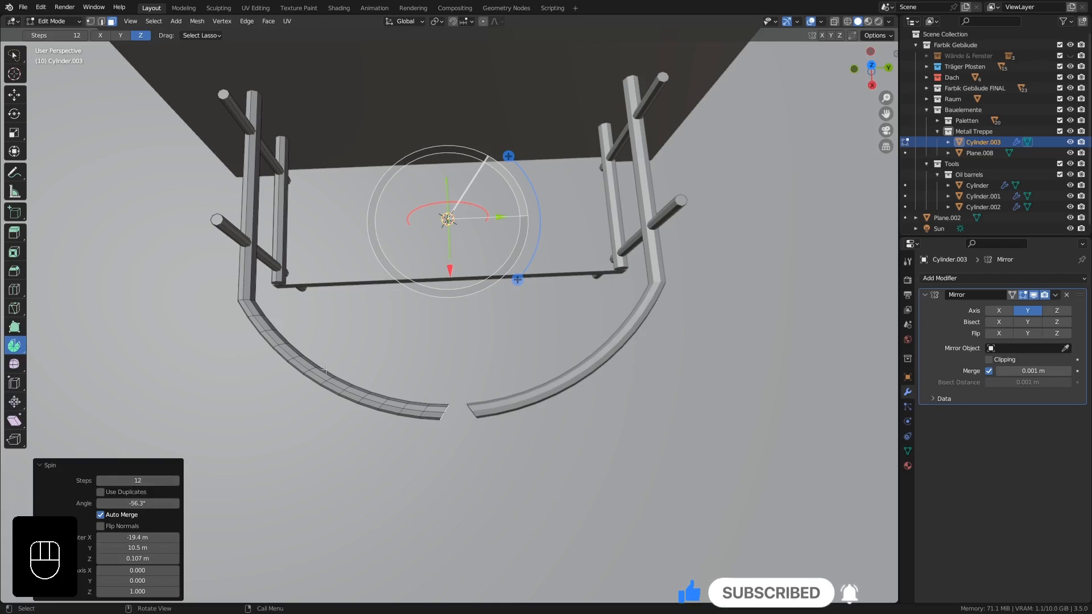
{"action": "left_click", "coordinate": [102, 480]}
{"action": "left_click", "coordinate": [101, 480]}
{"action": "left_click", "coordinate": [101, 480]}
{"action": "left_click", "coordinate": [101, 480]}
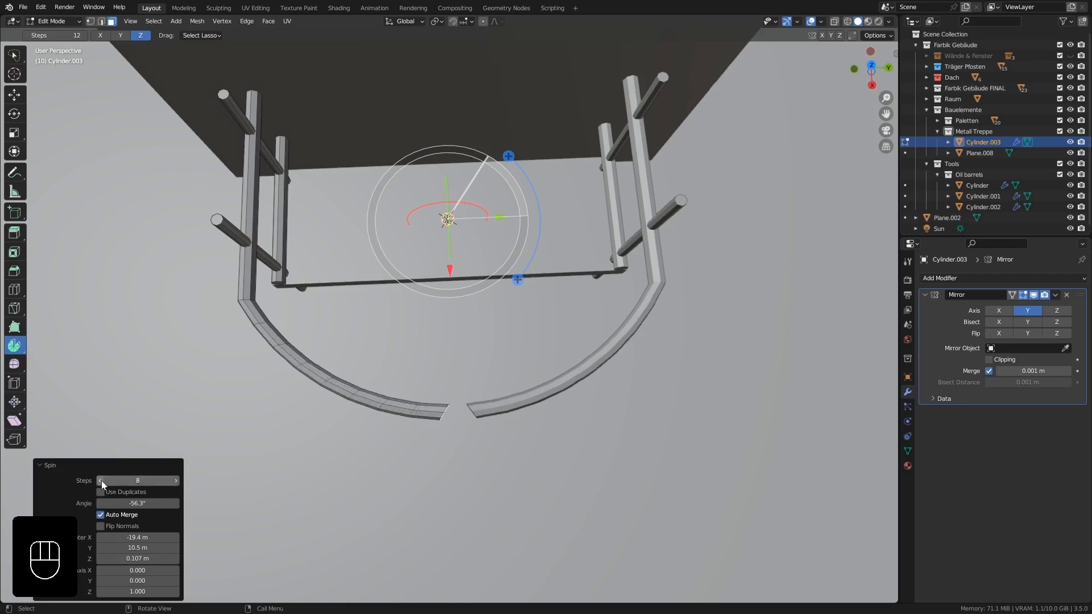
{"action": "left_click", "coordinate": [101, 480]}
{"action": "left_click", "coordinate": [101, 479]}
{"action": "left_click", "coordinate": [101, 480]}
{"action": "left_click", "coordinate": [102, 480]}
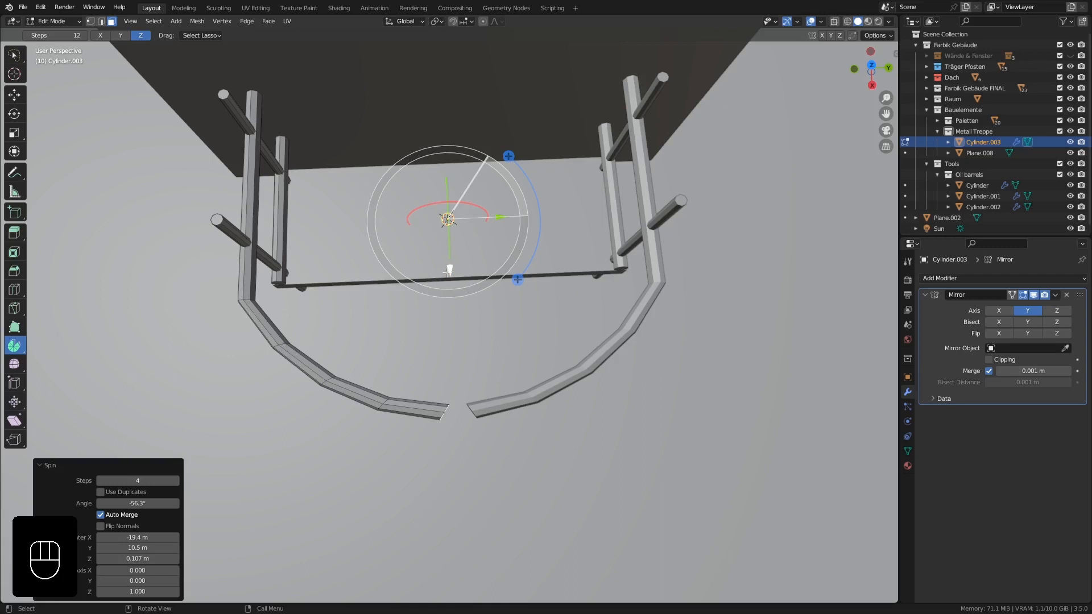
Step: Shift the spin center outward along X to about -19.3 m and set the spin angle to about -71.9°
{"action": "left_click_drag", "start_coordinate": [450, 269], "coordinate": [453, 346]}
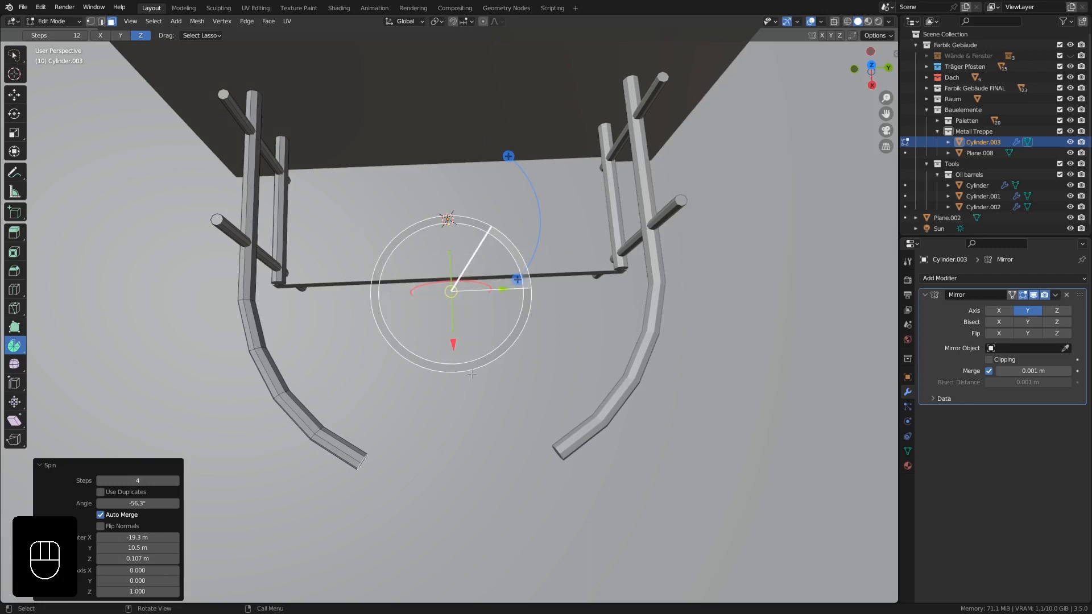
{"action": "middle_click_drag", "start_coordinate": [464, 334], "coordinate": [262, 293]}
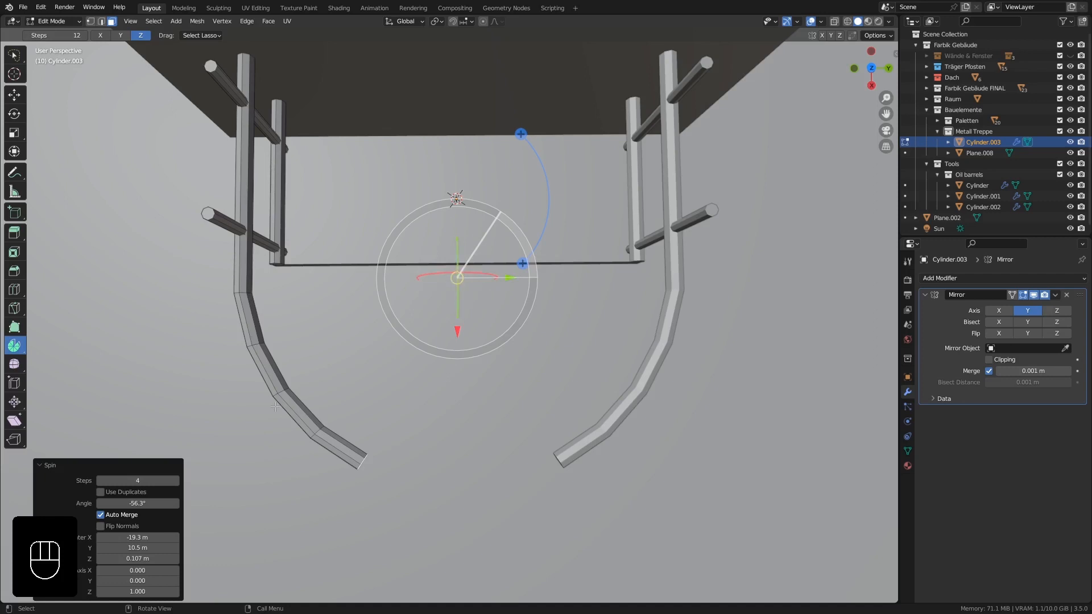
{"action": "middle_click_drag", "start_coordinate": [448, 424], "coordinate": [274, 481]}
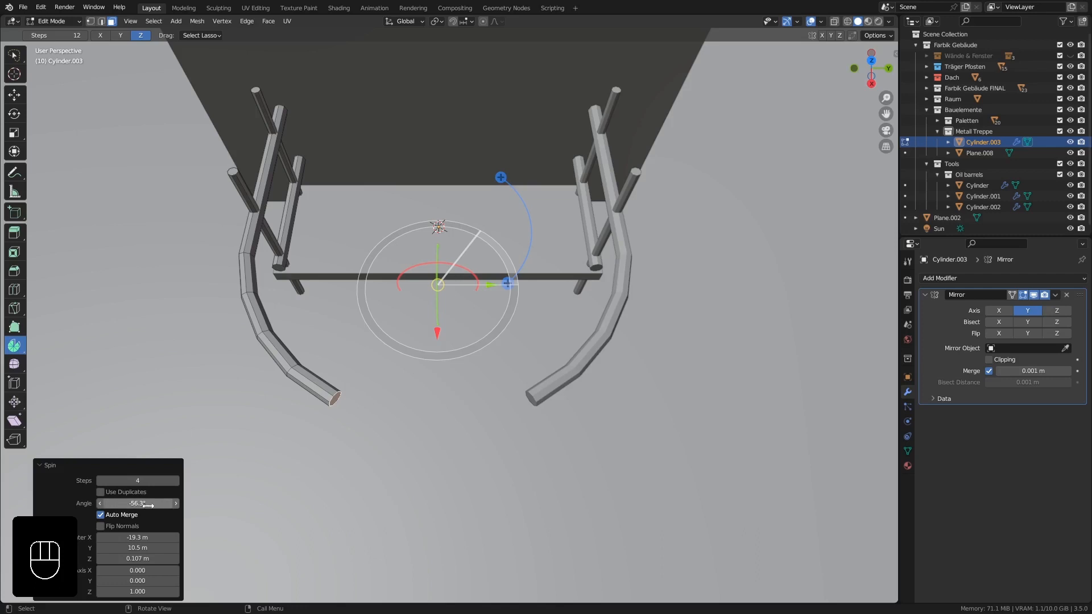
{"action": "left_click_drag", "start_coordinate": [149, 505], "coordinate": [145, 505]}
{"action": "mouse_move", "coordinate": [160, 503]}
{"action": "left_mouse_down"}
{"action": "mouse_move", "coordinate": [139, 502]}
{"action": "mouse_move", "coordinate": [159, 503]}
{"action": "left_mouse_up"}
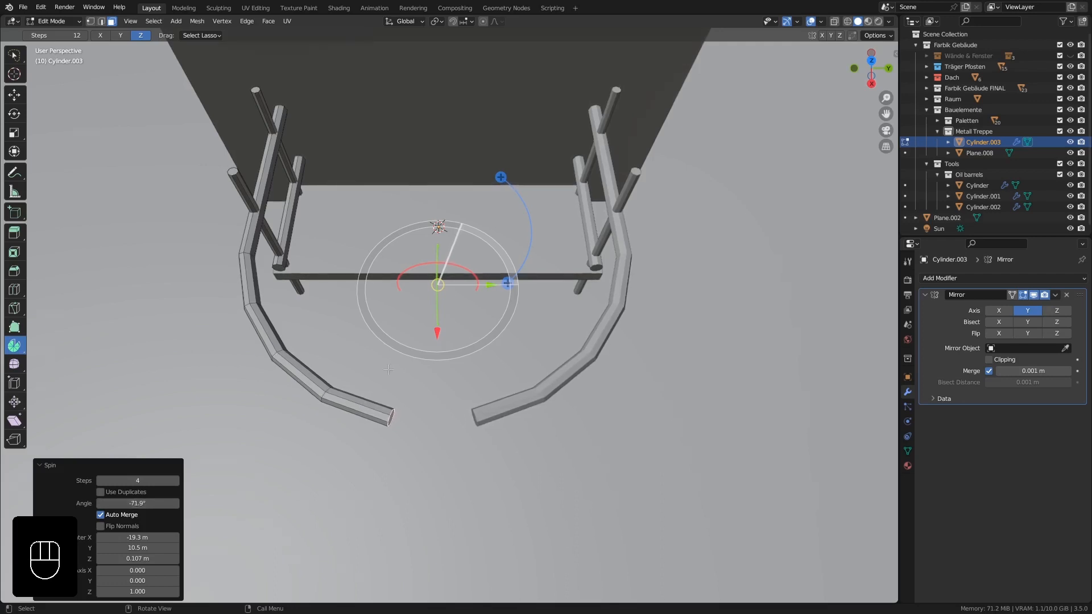
Step: Delete the cap face at the free end of the curved rail
{"action": "middle_click_drag", "start_coordinate": [388, 371], "coordinate": [392, 389]}
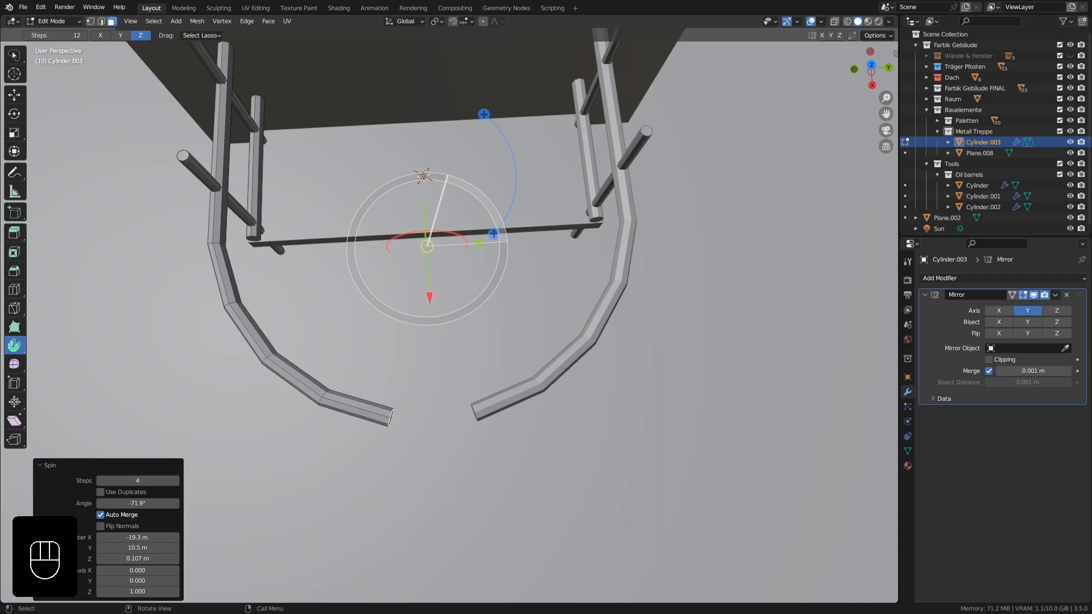
{"action": "middle_click_drag", "start_coordinate": [435, 418], "coordinate": [417, 390]}
{"action": "scroll", "coordinate": [406, 423], "scroll_direction": "up", "scroll_amount": 3}
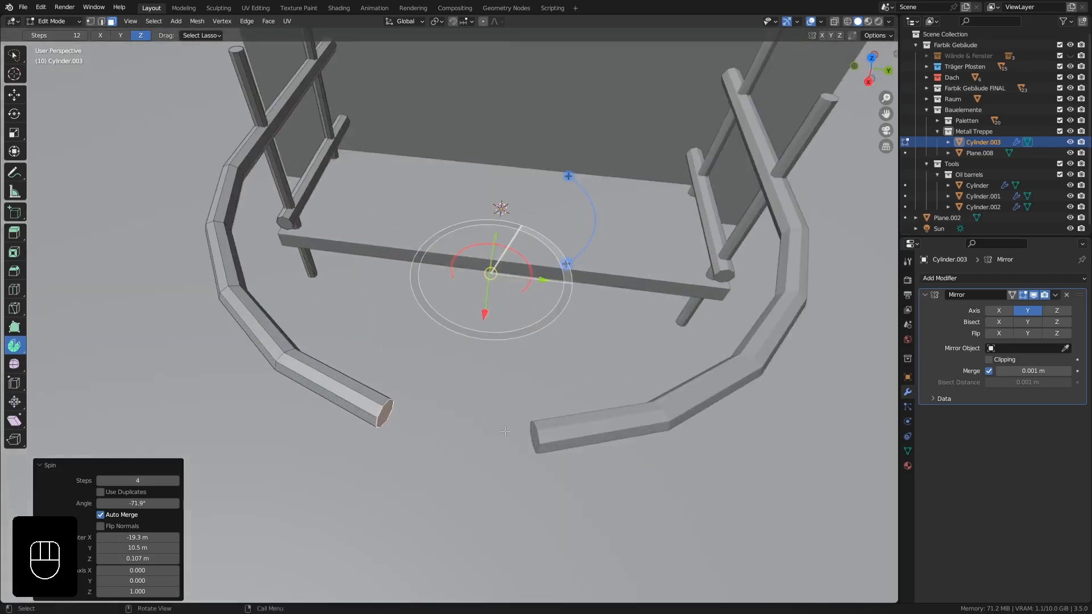
{"action": "middle_click_drag", "start_coordinate": [504, 432], "coordinate": [385, 409]}
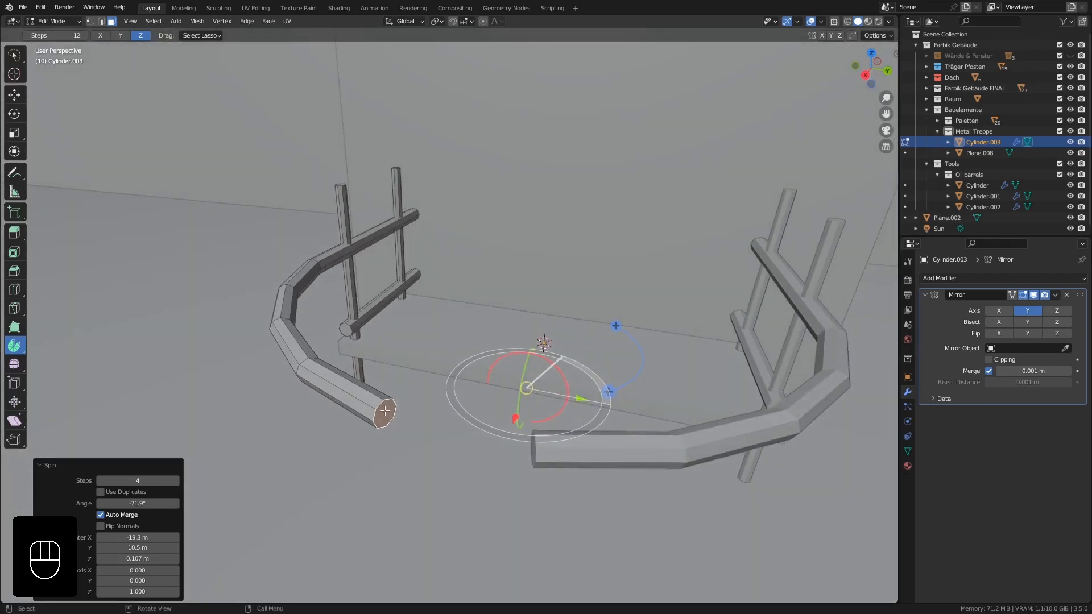
{"action": "key", "text": "Delete"}
{"action": "left_click", "coordinate": [385, 410]}
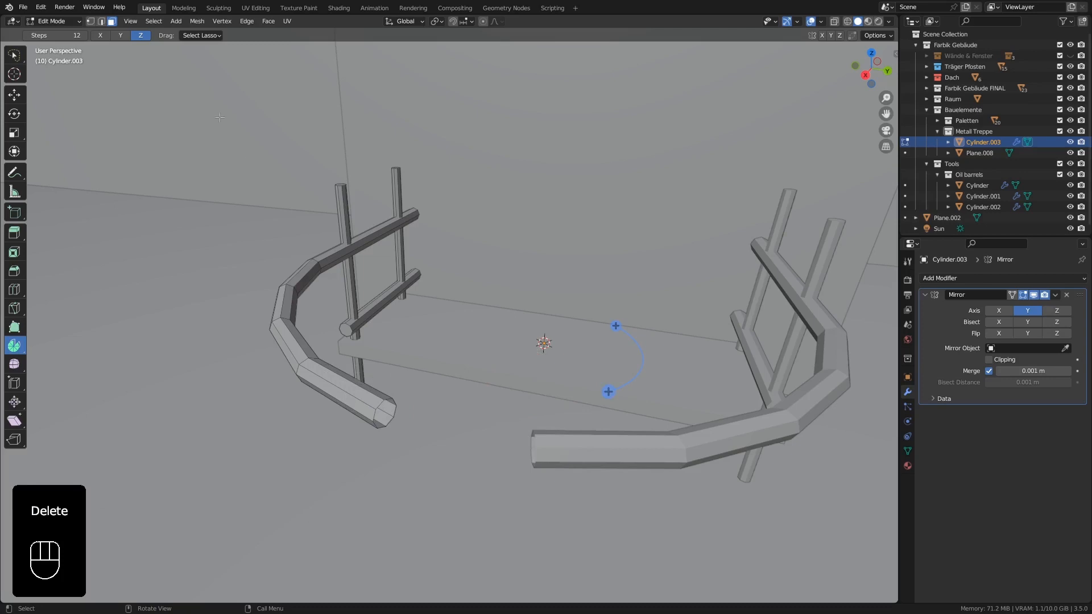
Step: Enable Clipping on the Mirror modifier and extrude the rail's open end loop about 0.069 m along Y to join its mirrored half
{"action": "left_click", "coordinate": [101, 21]}
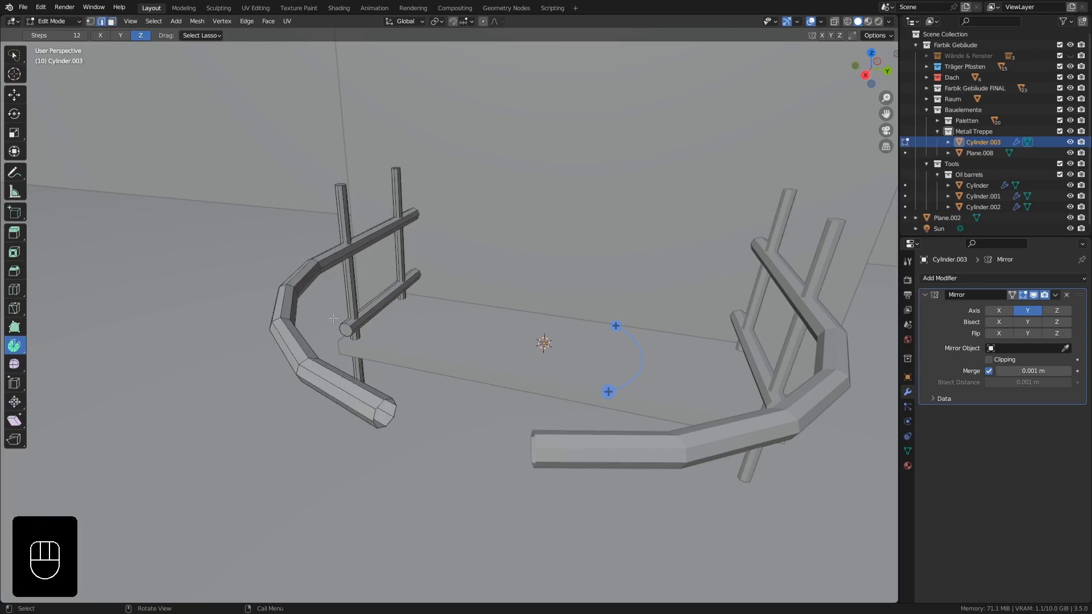
{"action": "middle_click_drag", "start_coordinate": [388, 414], "coordinate": [458, 442]}
{"action": "left_click", "coordinate": [377, 420], "text": "alt"}
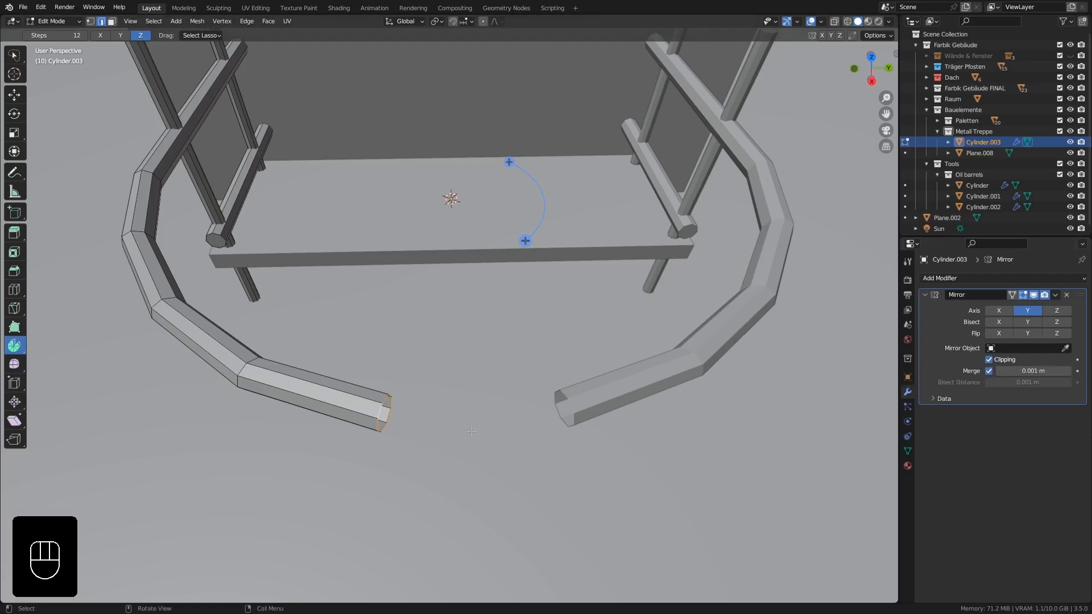
{"action": "key", "text": "e"}
{"action": "right_click", "coordinate": [406, 411]}
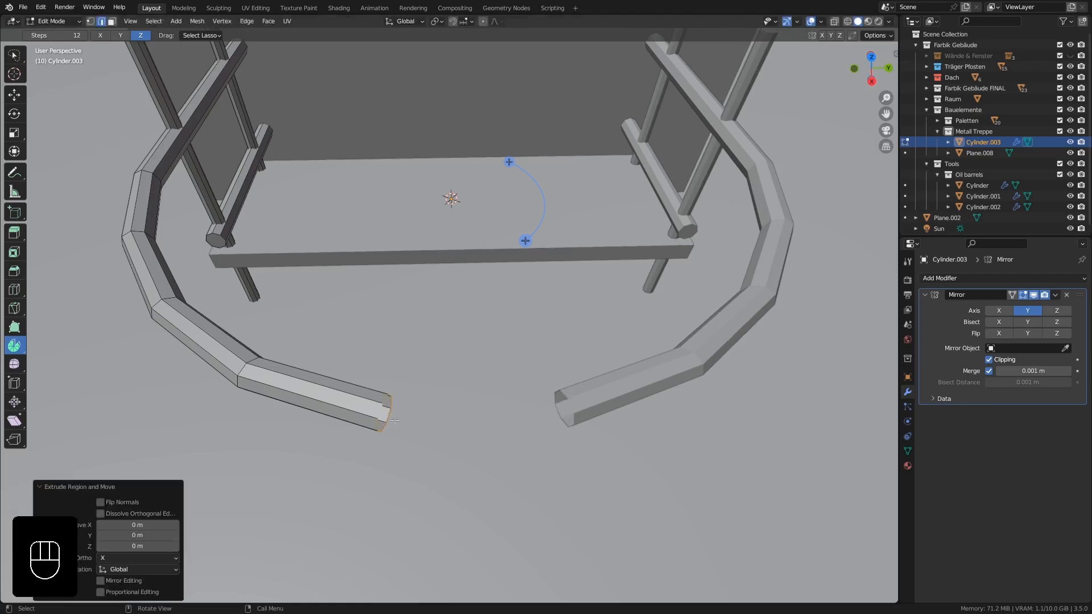
{"action": "key", "text": "g"}
{"action": "key", "text": "x"}
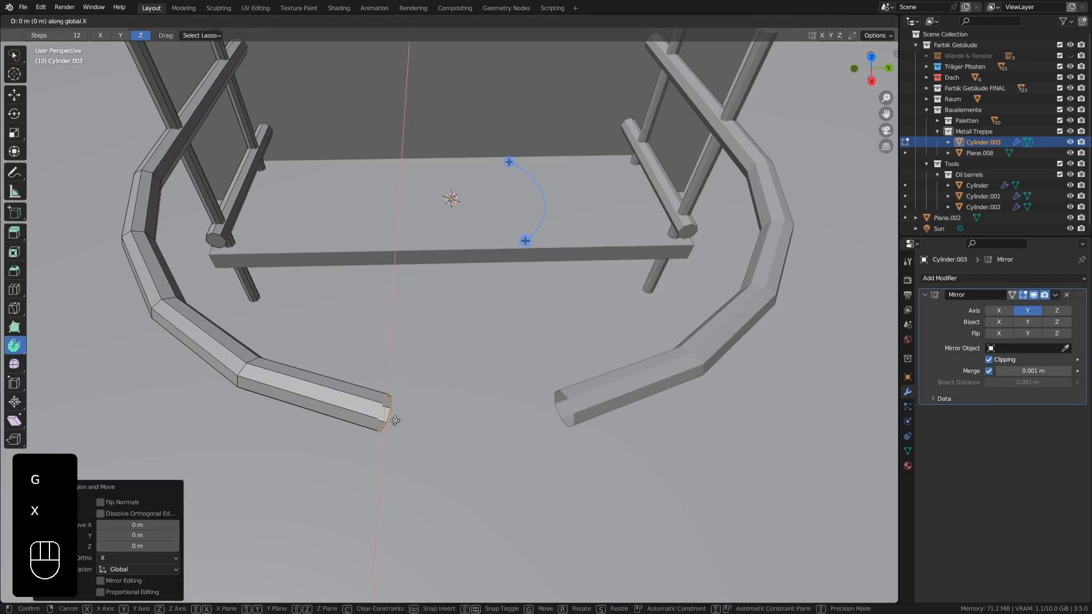
{"action": "key", "text": "y"}
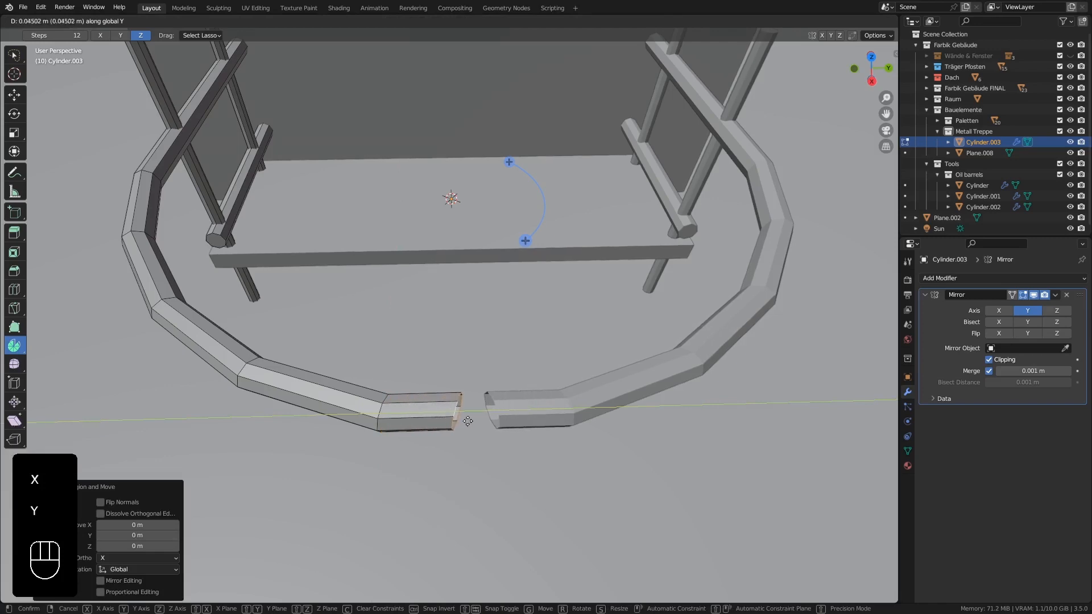
{"action": "left_click", "coordinate": [487, 421]}
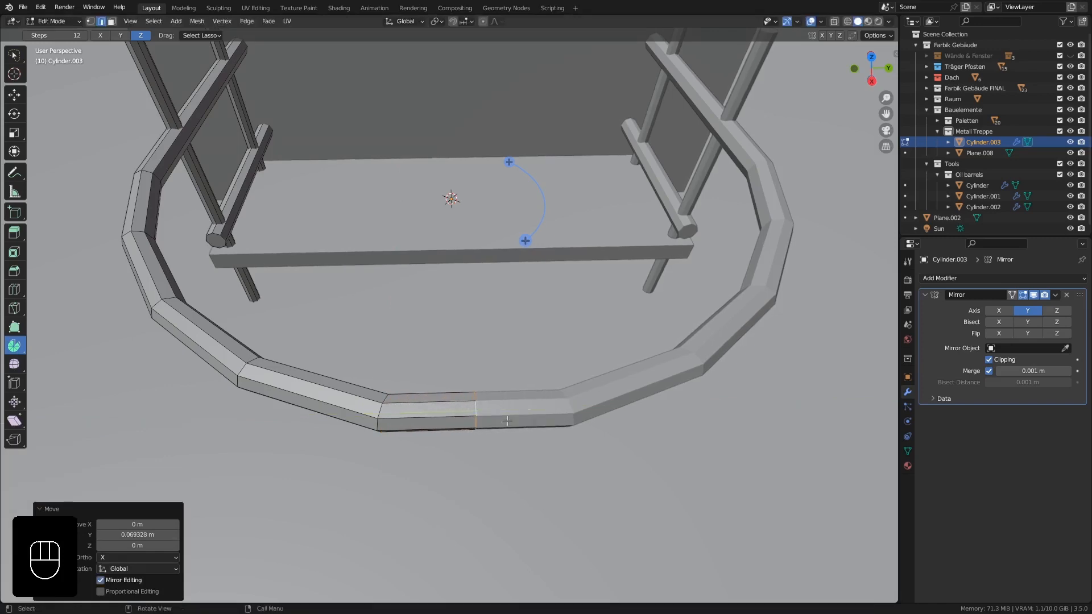
Step: Activate the Move tool, return to Object Mode and shade the whole railing smooth
{"action": "middle_click_drag", "start_coordinate": [511, 417], "coordinate": [189, 142]}
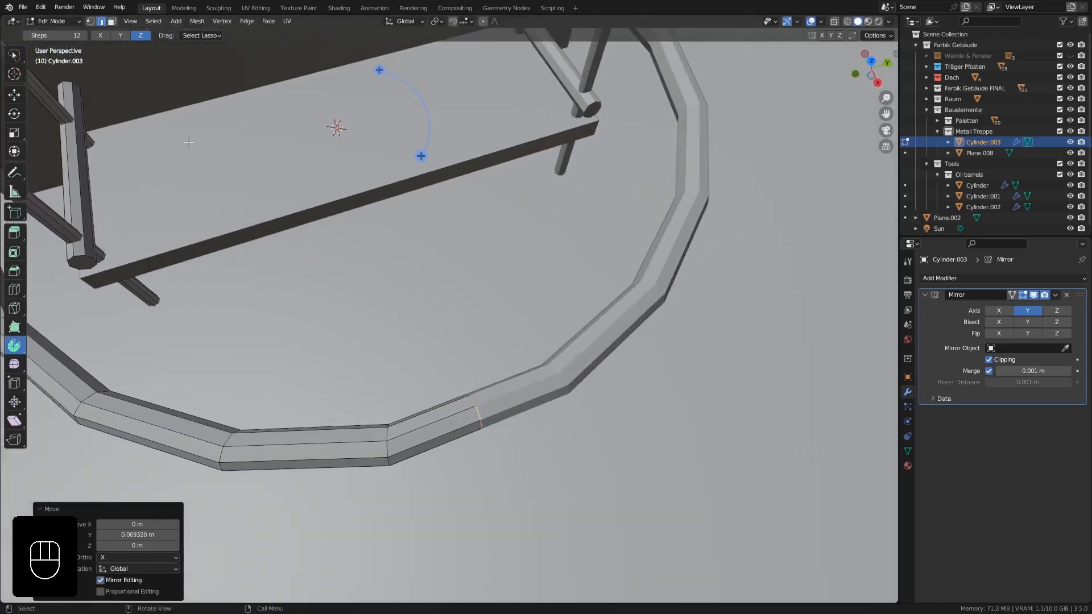
{"action": "left_click", "coordinate": [17, 95]}
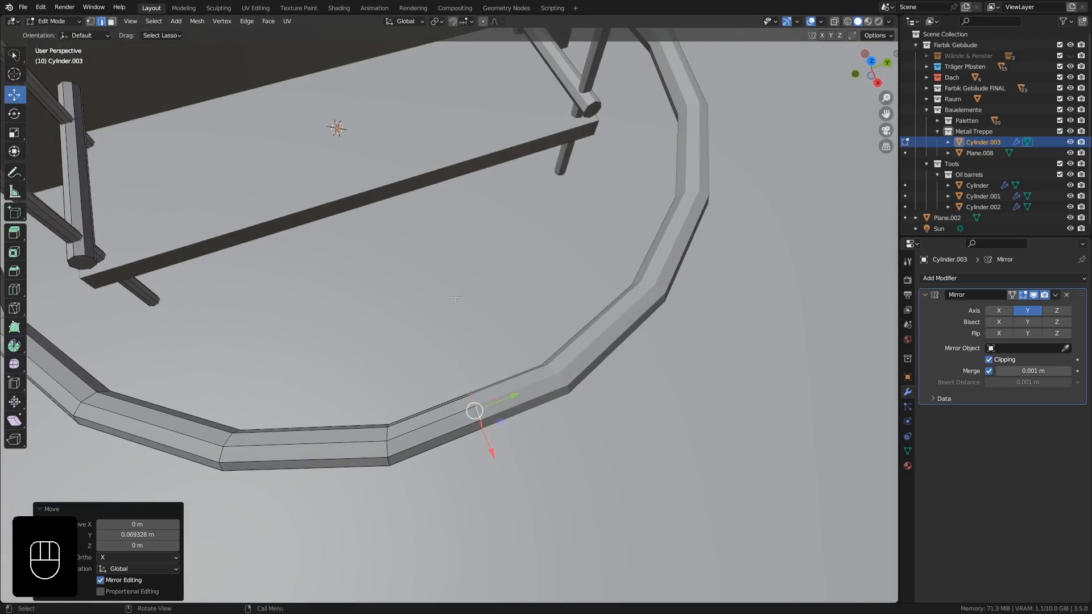
{"action": "middle_click_drag", "start_coordinate": [455, 297], "coordinate": [414, 343]}
{"action": "key", "text": "Tab"}
{"action": "right_click", "coordinate": [401, 337]}
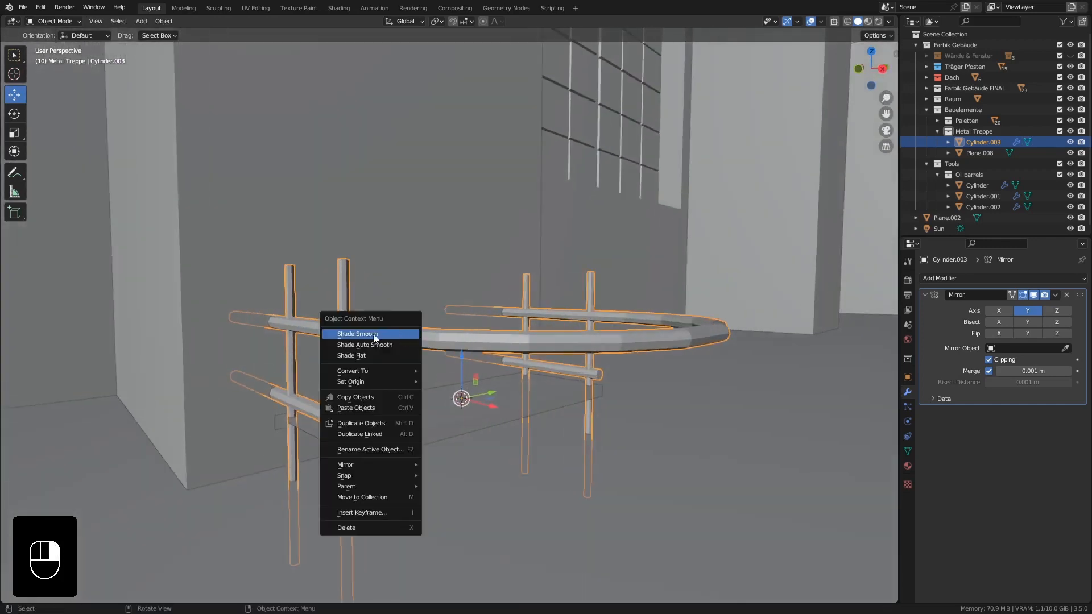
{"action": "left_click", "coordinate": [387, 333]}
{"action": "middle_click_drag", "start_coordinate": [387, 333], "coordinate": [531, 388]}
Step: Add an Edge Split modifier to the railing with an edge angle of 45°
{"action": "left_click", "coordinate": [924, 294]}
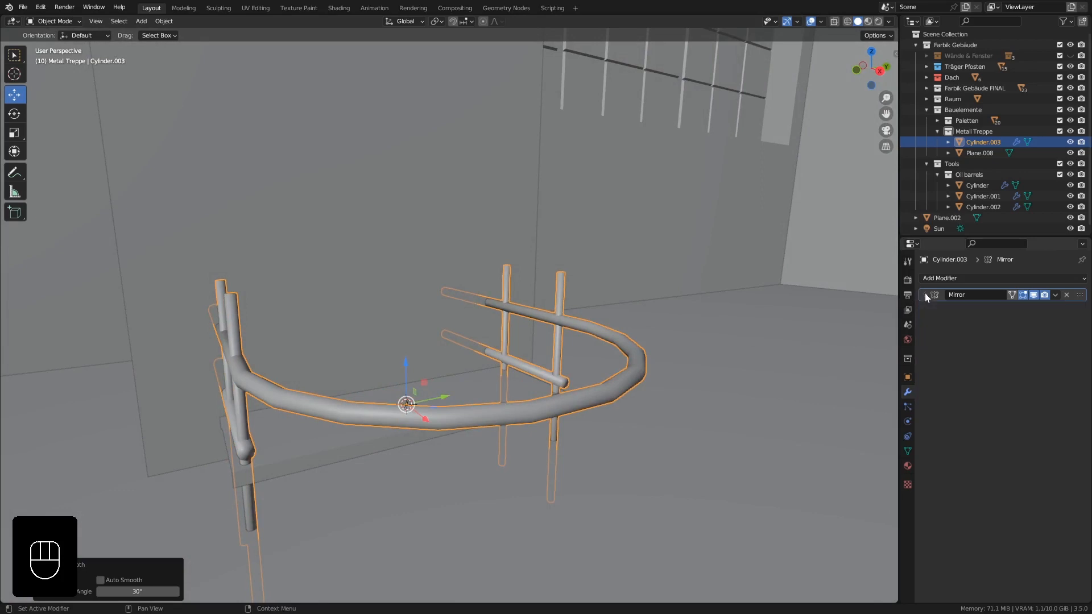
{"action": "left_click", "coordinate": [939, 279]}
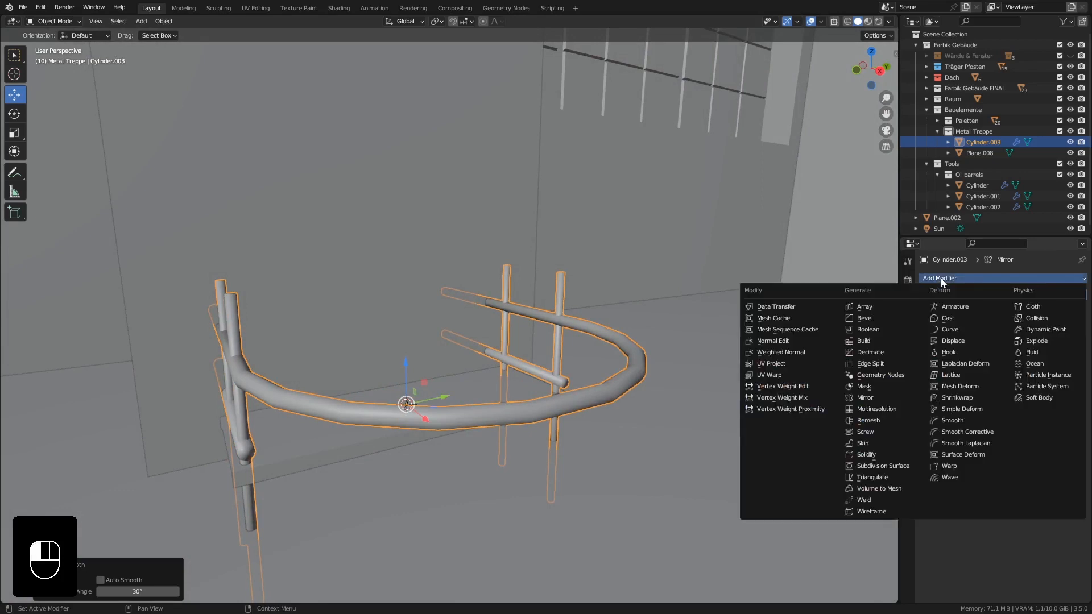
{"action": "left_click", "coordinate": [882, 365]}
{"action": "middle_click_drag", "start_coordinate": [487, 382], "coordinate": [549, 368]}
{"action": "middle_click_drag", "start_coordinate": [591, 365], "coordinate": [523, 343]}
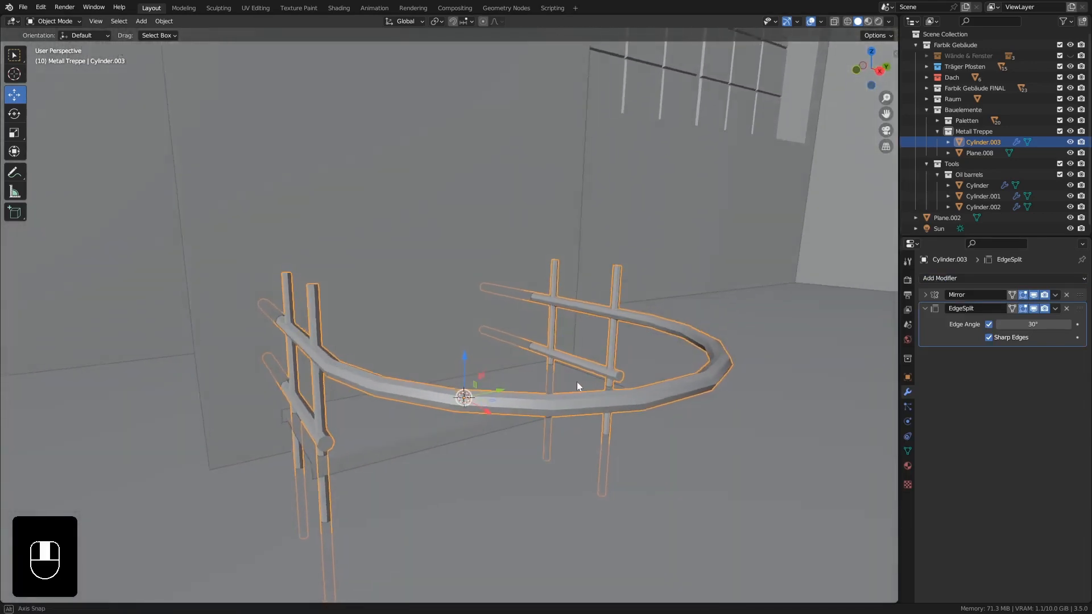
{"action": "left_click", "coordinate": [1010, 325]}
{"action": "type", "text": "45"}
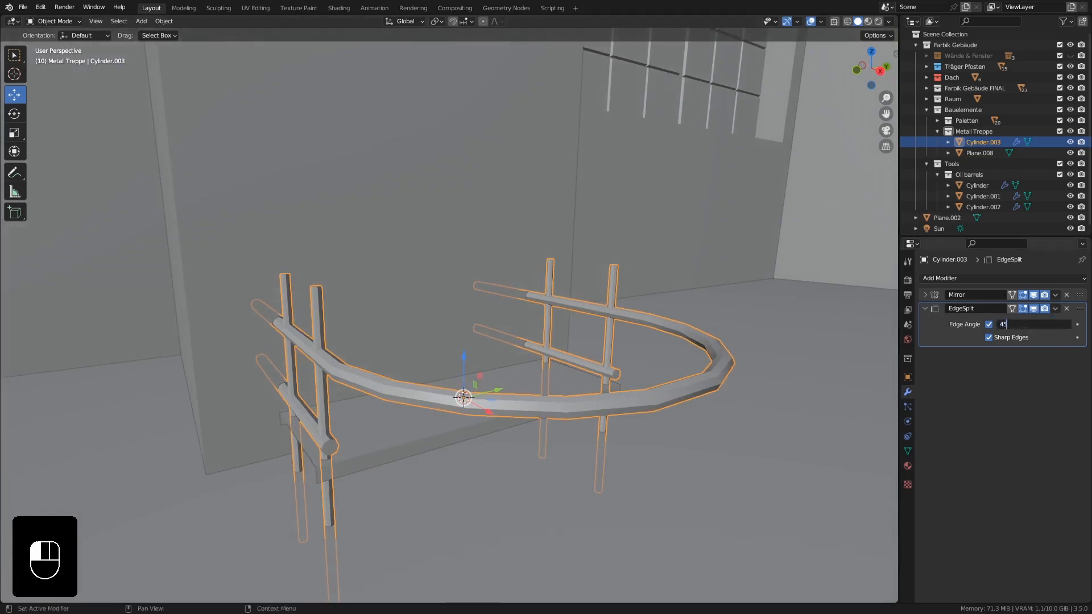
{"action": "key", "text": "Return"}
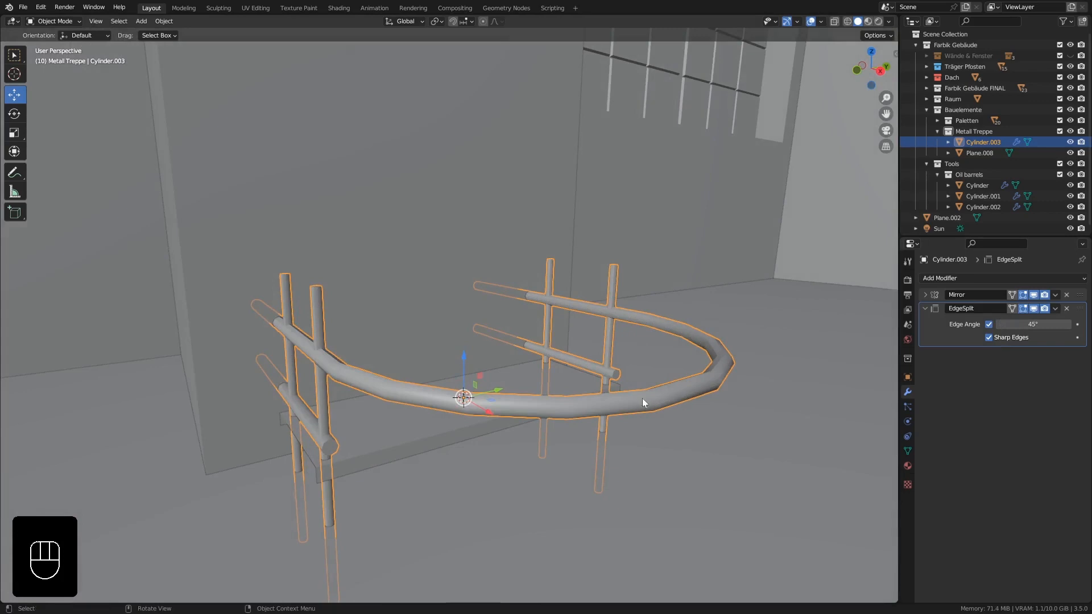
Step: Examine the smoothed railing from several angles and its scale against the pillar and hall
{"action": "middle_click_drag", "start_coordinate": [642, 398], "coordinate": [348, 454]}
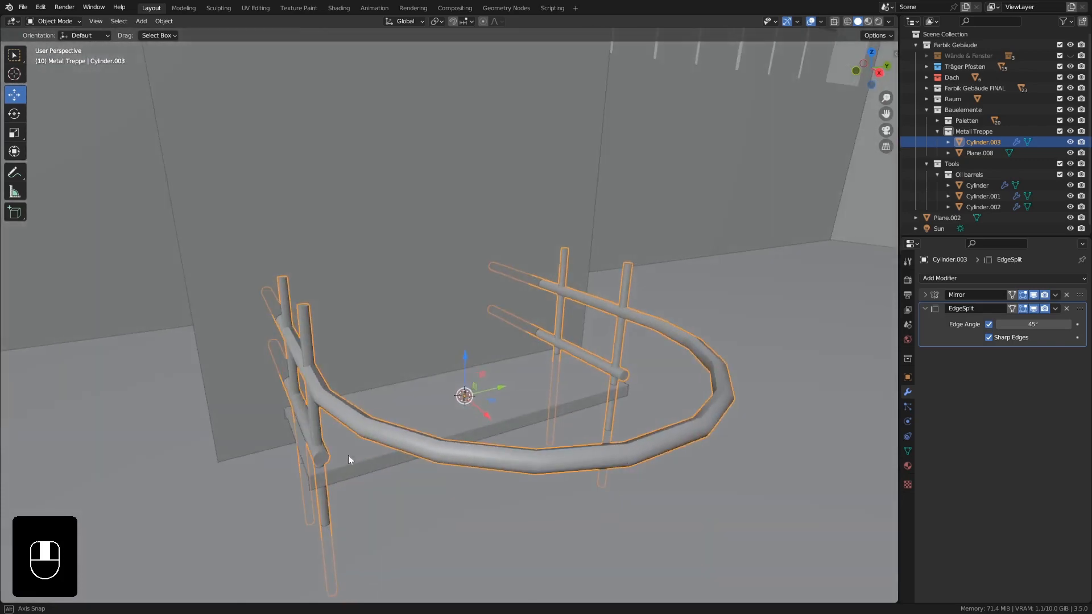
{"action": "middle_click_drag", "start_coordinate": [512, 393], "coordinate": [531, 359]}
{"action": "middle_click_drag", "start_coordinate": [533, 392], "coordinate": [448, 334]}
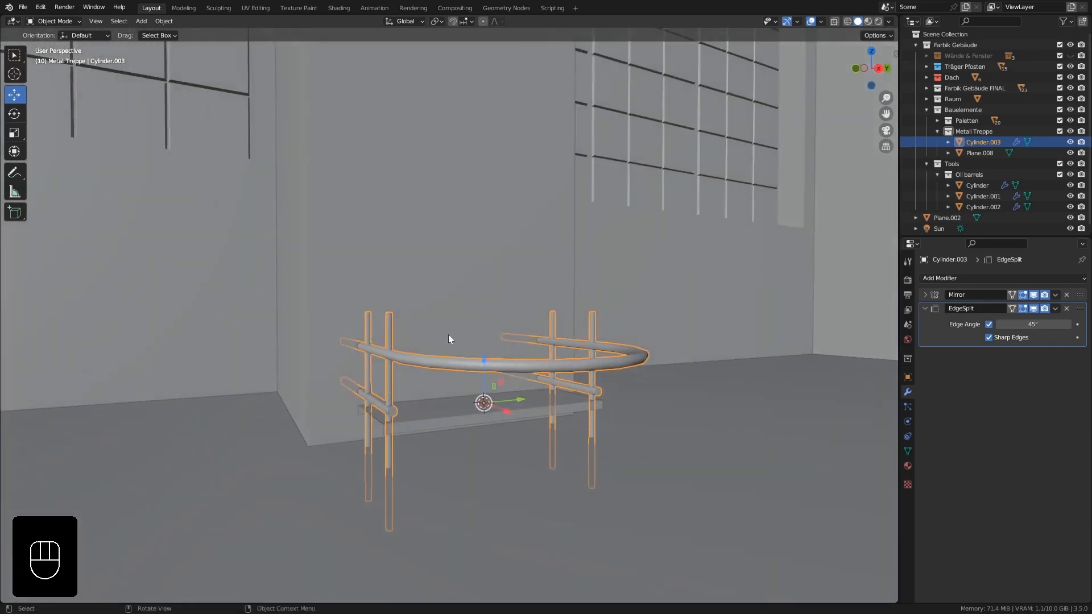
{"action": "middle_click_drag", "start_coordinate": [381, 342], "coordinate": [406, 347]}
{"action": "scroll", "coordinate": [446, 281], "scroll_direction": "down", "scroll_amount": 2}
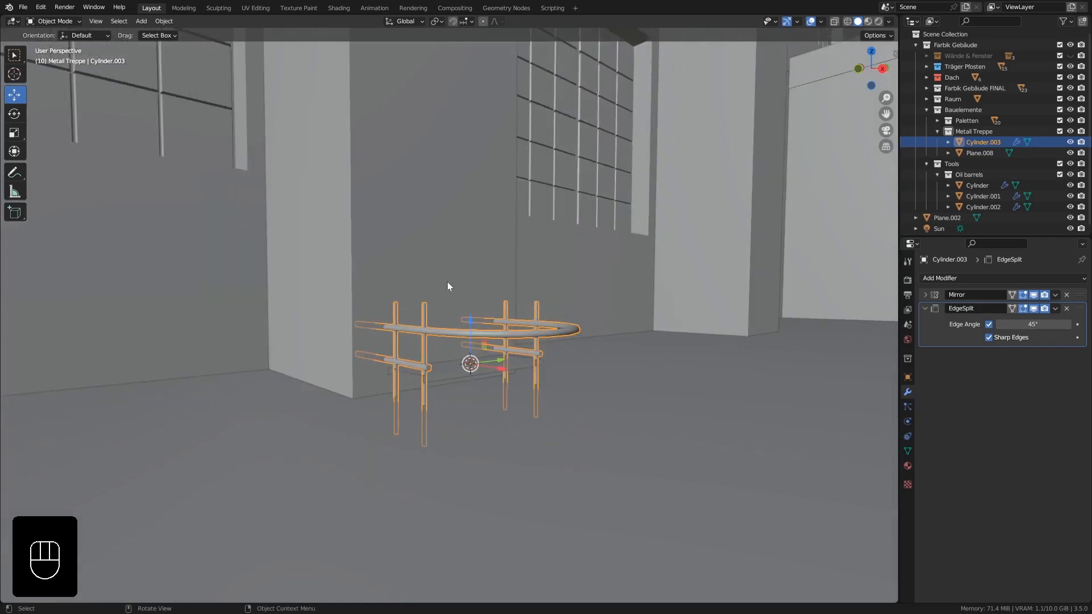
{"action": "middle_click_drag", "start_coordinate": [498, 250], "coordinate": [461, 364], "text": "shift"}
{"action": "middle_click_drag", "start_coordinate": [425, 302], "coordinate": [423, 347], "text": "ctrl"}
{"action": "middle_click_drag", "start_coordinate": [435, 256], "coordinate": [421, 415], "text": "shift"}
{"action": "scroll", "coordinate": [421, 350], "scroll_direction": "down", "scroll_amount": 3}
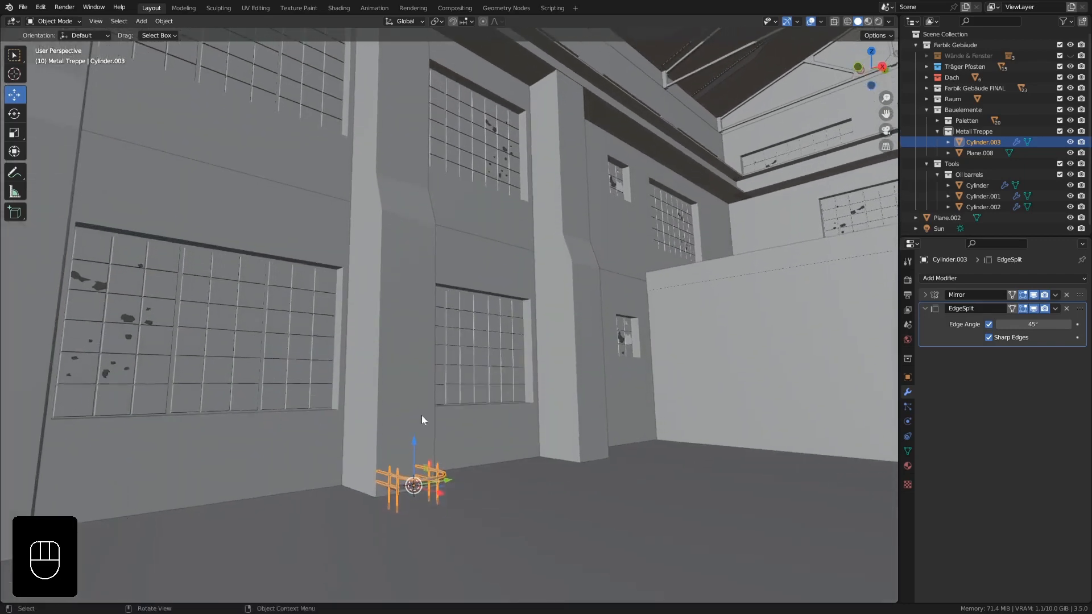
{"action": "middle_click_drag", "start_coordinate": [408, 483], "coordinate": [412, 430], "text": "ctrl"}
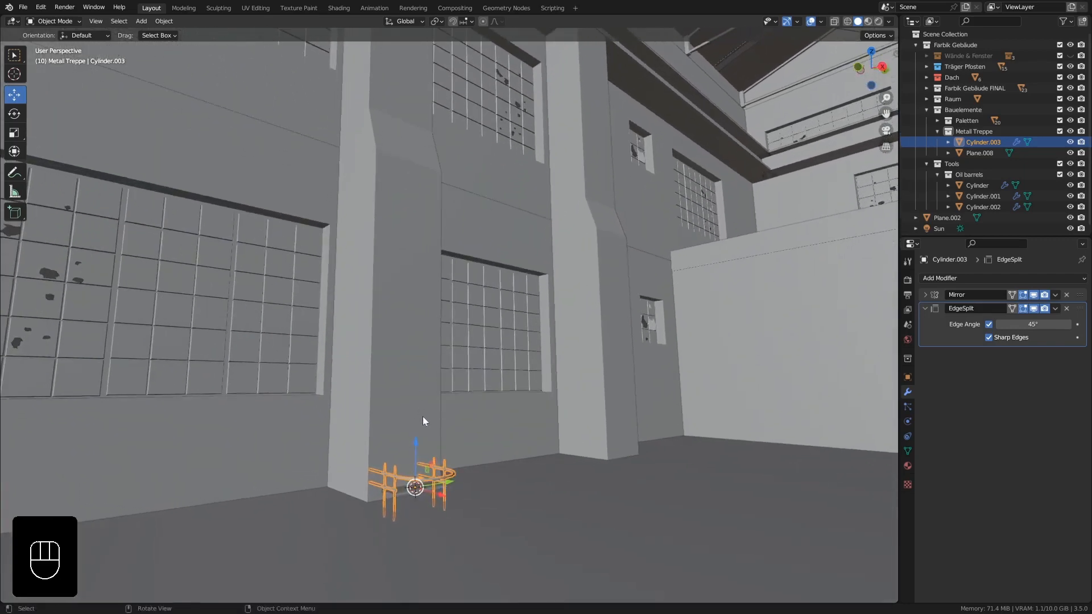
Step: Save the file and add an Array modifier to the railing below the Edge Split modifier
{"action": "key", "text": "ctrl+s"}
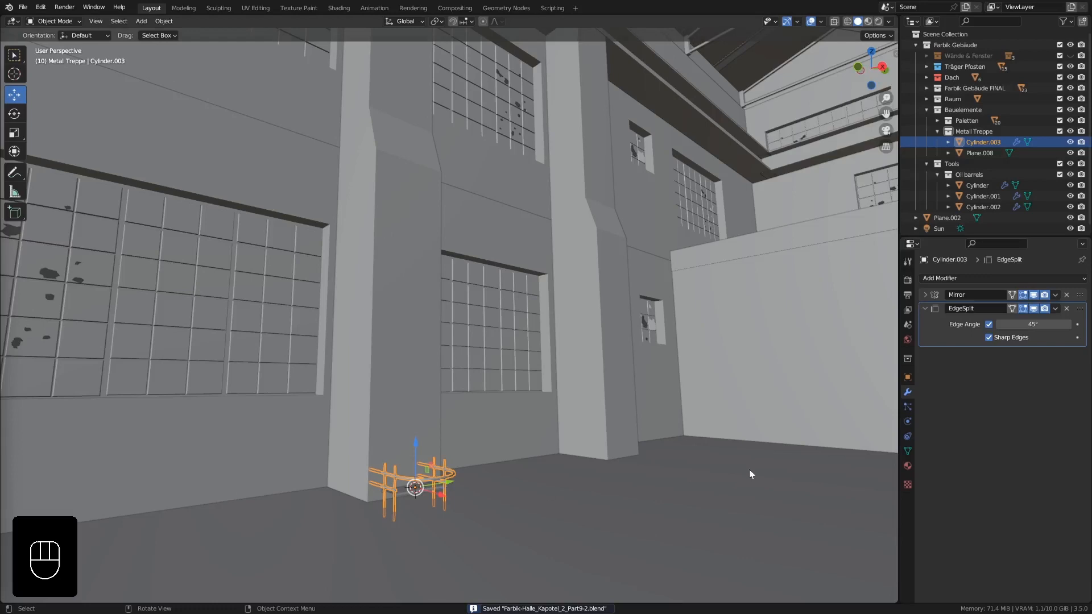
{"action": "left_click", "coordinate": [925, 308]}
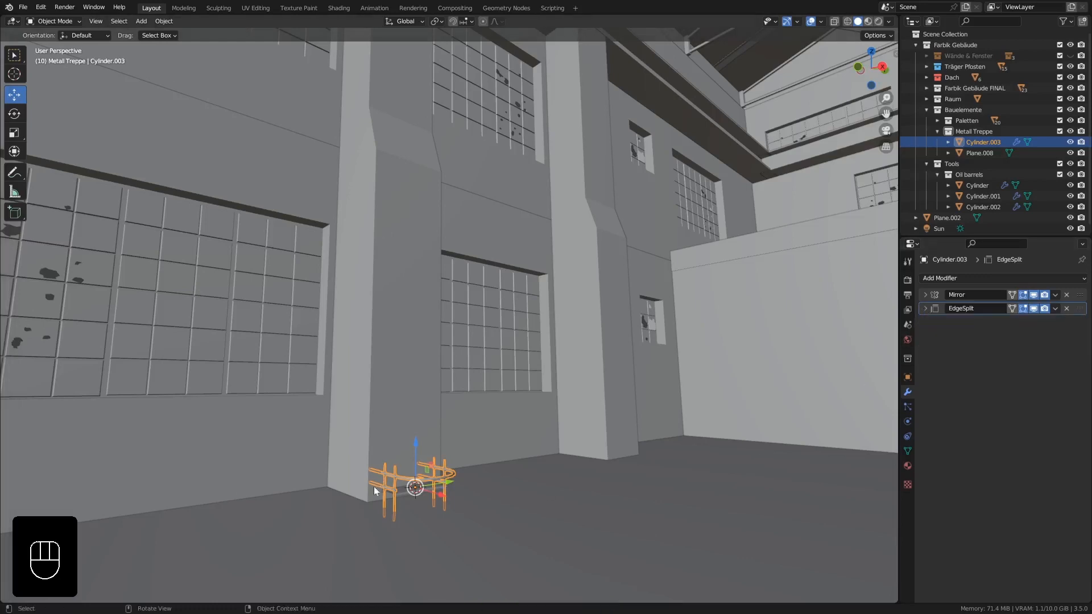
{"action": "scroll", "coordinate": [430, 500], "scroll_direction": "up", "scroll_amount": 4}
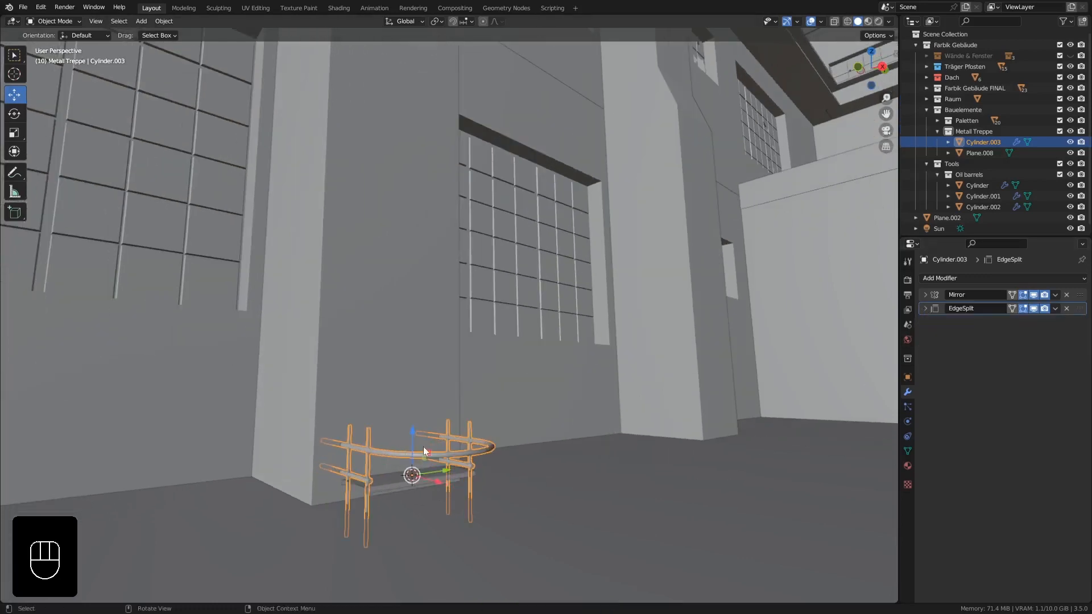
{"action": "left_click", "coordinate": [994, 275]}
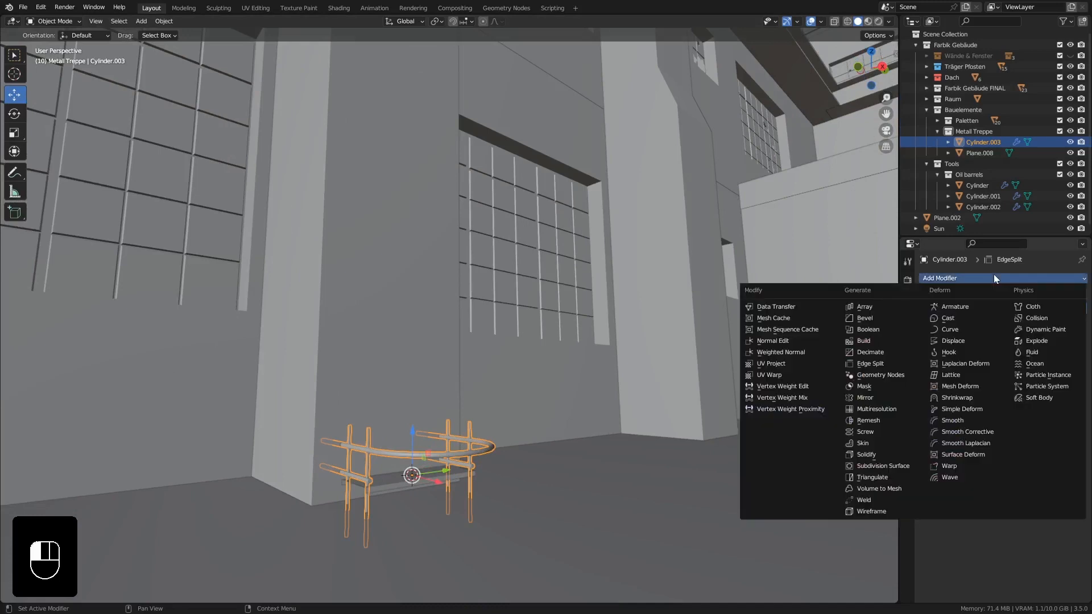
{"action": "left_click", "coordinate": [882, 308]}
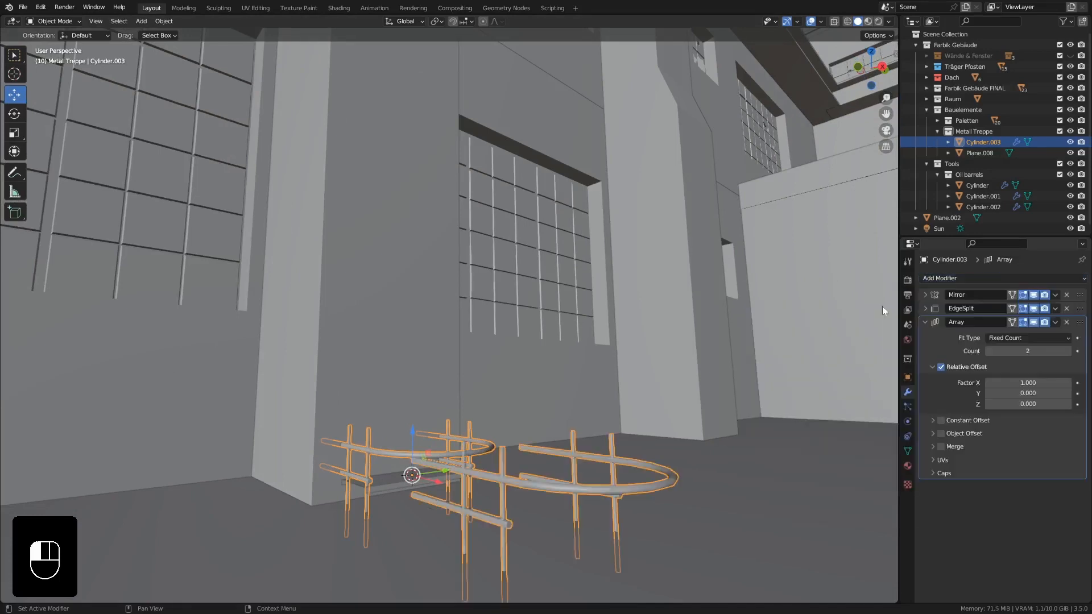
{"action": "scroll", "coordinate": [594, 432], "scroll_direction": "up", "scroll_amount": 3}
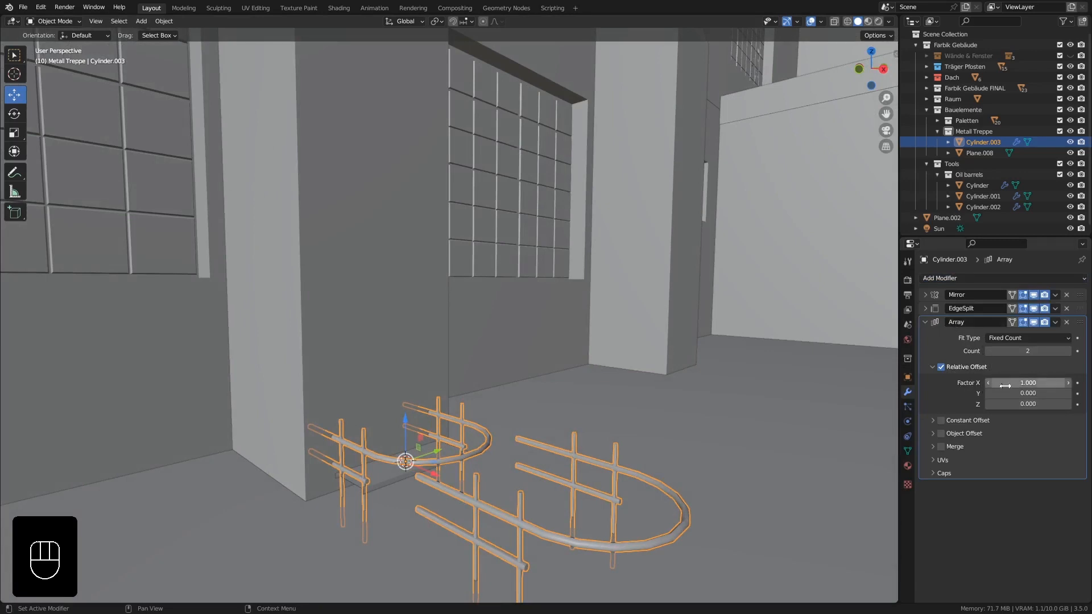
Step: Set the array's relative offset to 0 in X and 1 in Z so the railing segments stack vertically
{"action": "left_click", "coordinate": [1042, 383]}
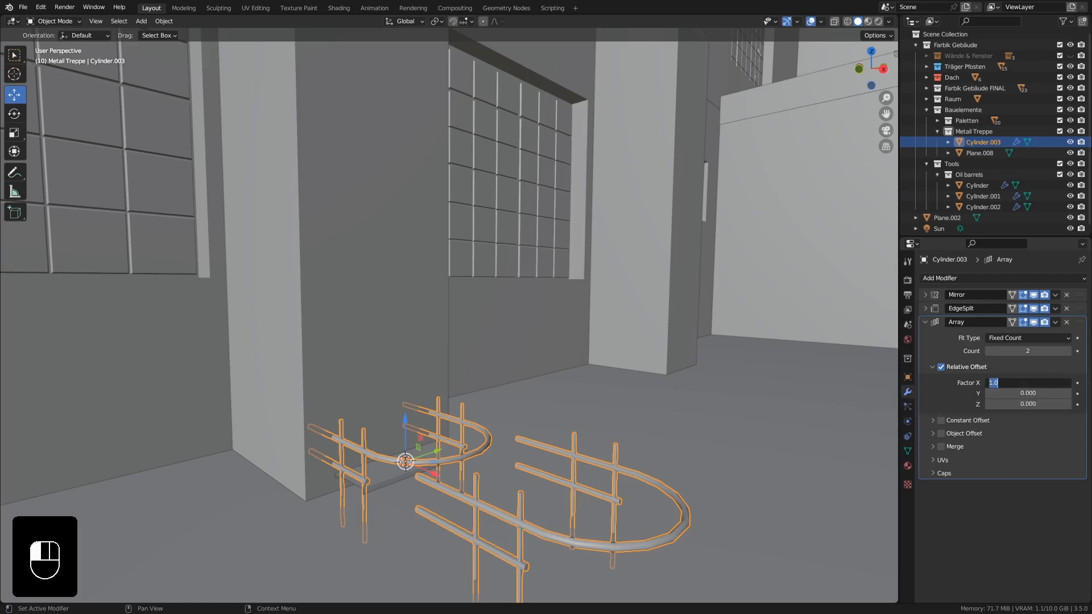
{"action": "type", "text": "0"}
{"action": "key", "text": "Return"}
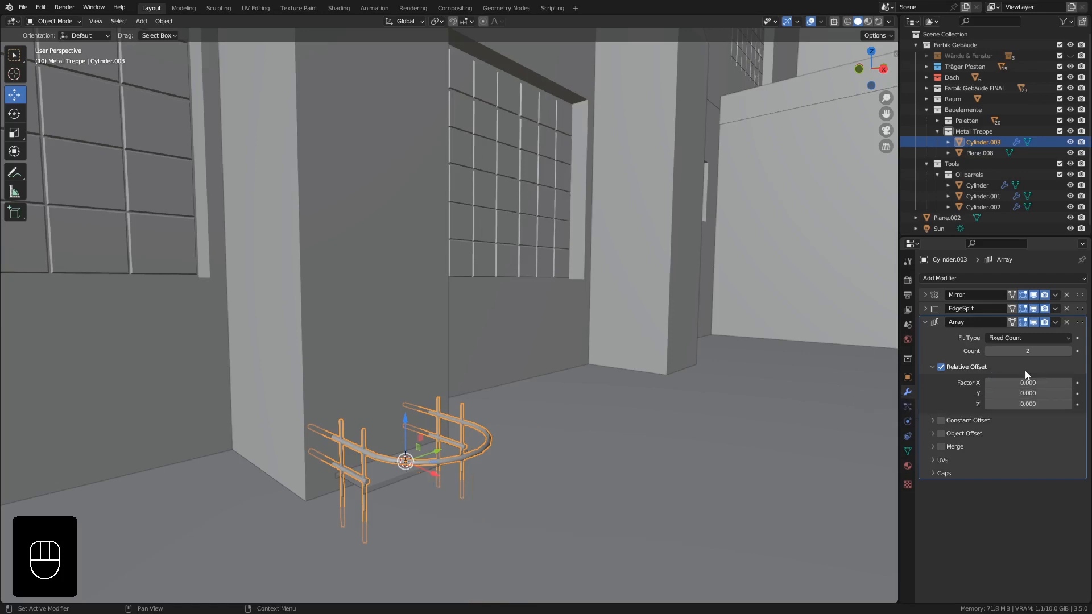
{"action": "left_click", "coordinate": [1027, 403]}
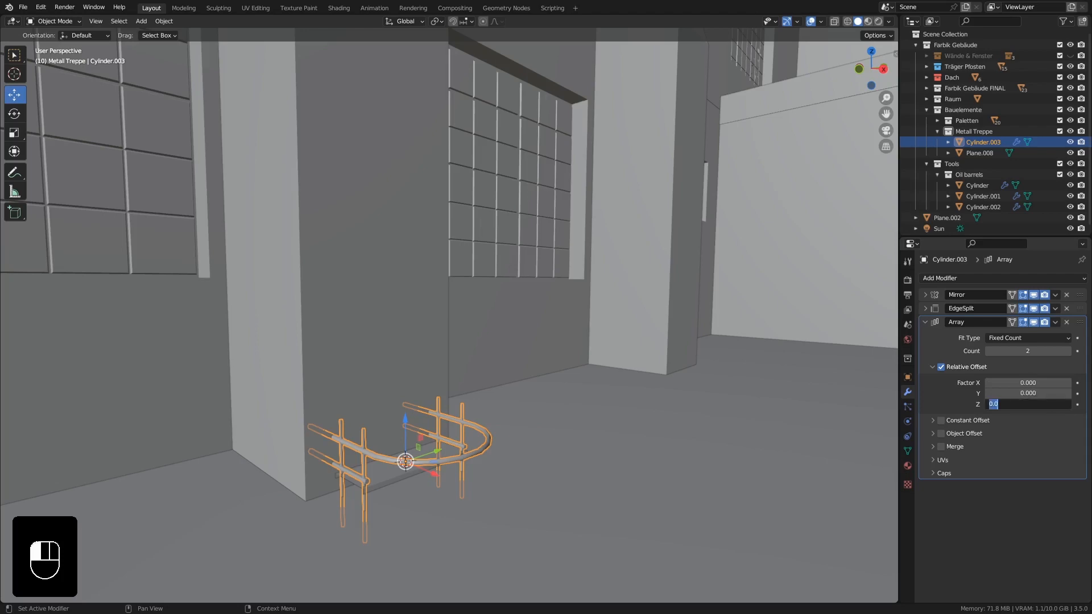
{"action": "type", "text": "1"}
{"action": "key", "text": "Return"}
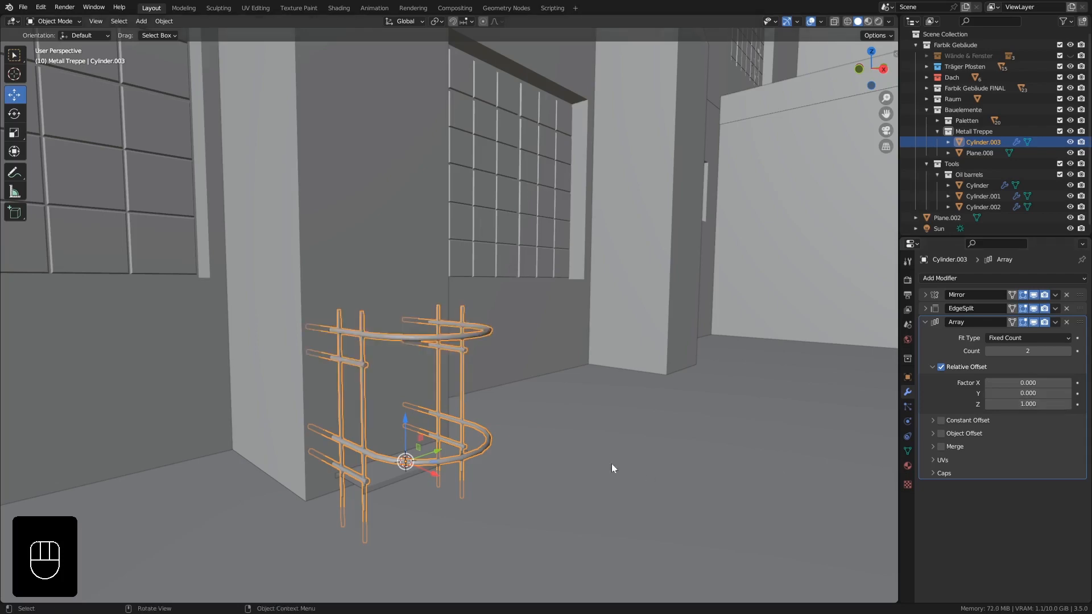
Step: Raise the array count to 17 so the railing runs up the pillar past the upper wall ledge
{"action": "middle_click_drag", "start_coordinate": [612, 463], "coordinate": [464, 451]}
{"action": "scroll", "coordinate": [464, 448], "scroll_direction": "down", "scroll_amount": 9}
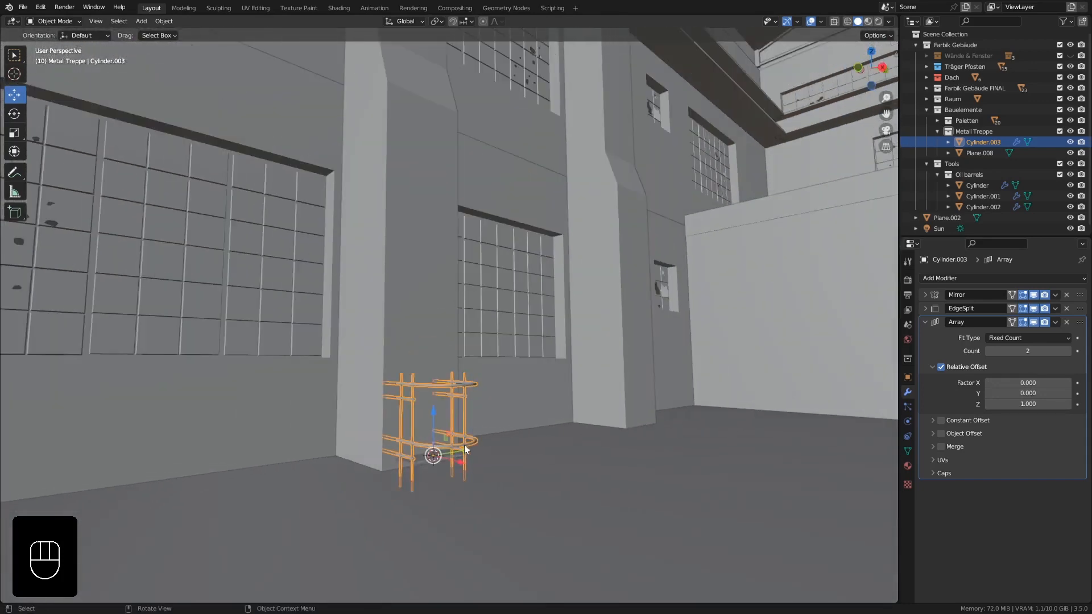
{"action": "middle_click_drag", "start_coordinate": [478, 401], "coordinate": [468, 460], "text": "shift"}
{"action": "scroll", "coordinate": [469, 457], "scroll_direction": "down", "scroll_amount": 1}
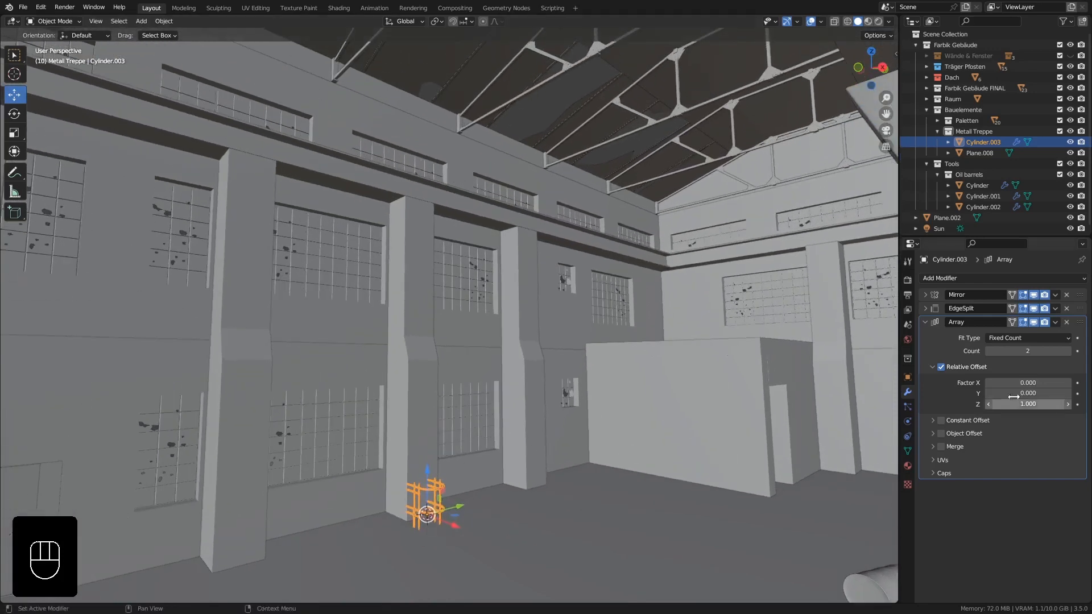
{"action": "left_click", "coordinate": [1068, 351]}
{"action": "left_click", "coordinate": [1068, 351]}
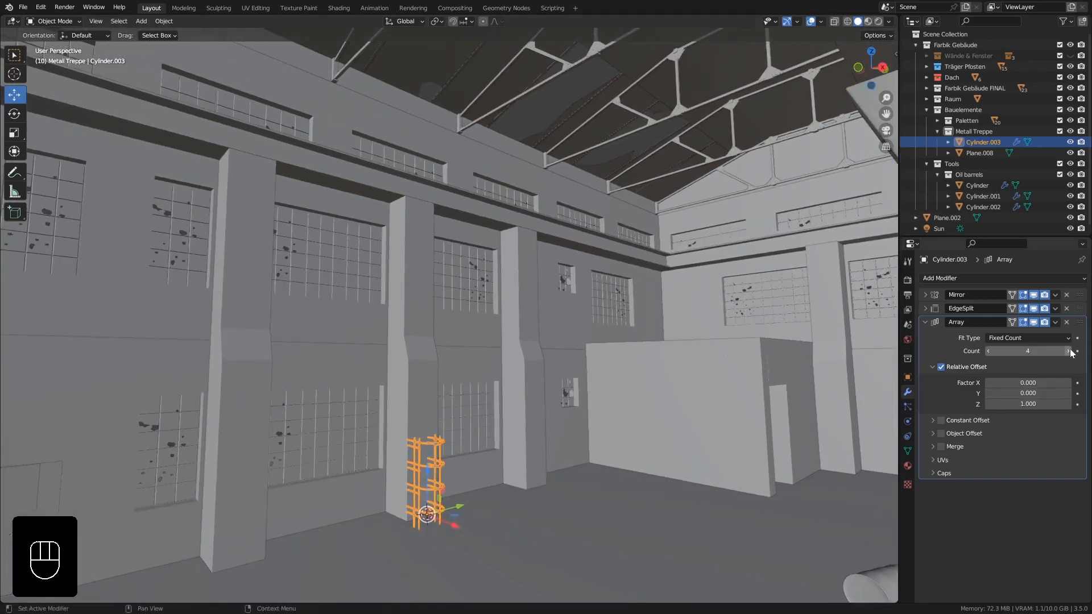
{"action": "left_click", "coordinate": [1069, 350]}
{"action": "left_click", "coordinate": [1069, 350]}
{"action": "left_click", "coordinate": [1069, 351]}
{"action": "left_click", "coordinate": [1069, 351]}
{"action": "left_click", "coordinate": [1069, 350]}
{"action": "left_click", "coordinate": [1069, 351]}
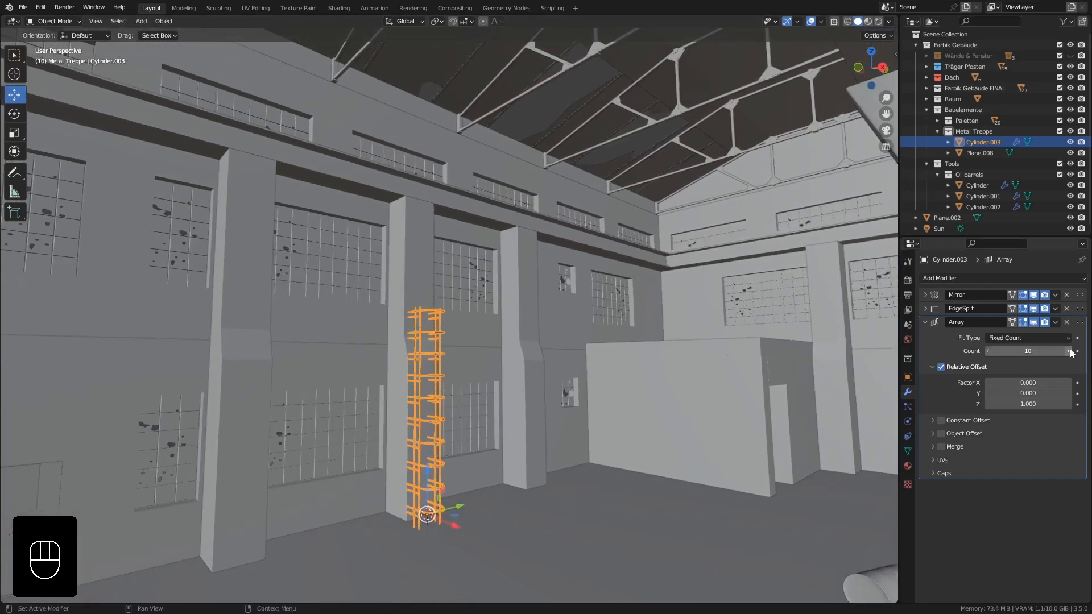
{"action": "left_click", "coordinate": [1068, 350]}
{"action": "left_click", "coordinate": [1069, 351]}
{"action": "left_click", "coordinate": [1068, 351]}
{"action": "left_click", "coordinate": [1069, 351]}
{"action": "left_click", "coordinate": [1069, 351]}
{"action": "left_click", "coordinate": [1069, 351]}
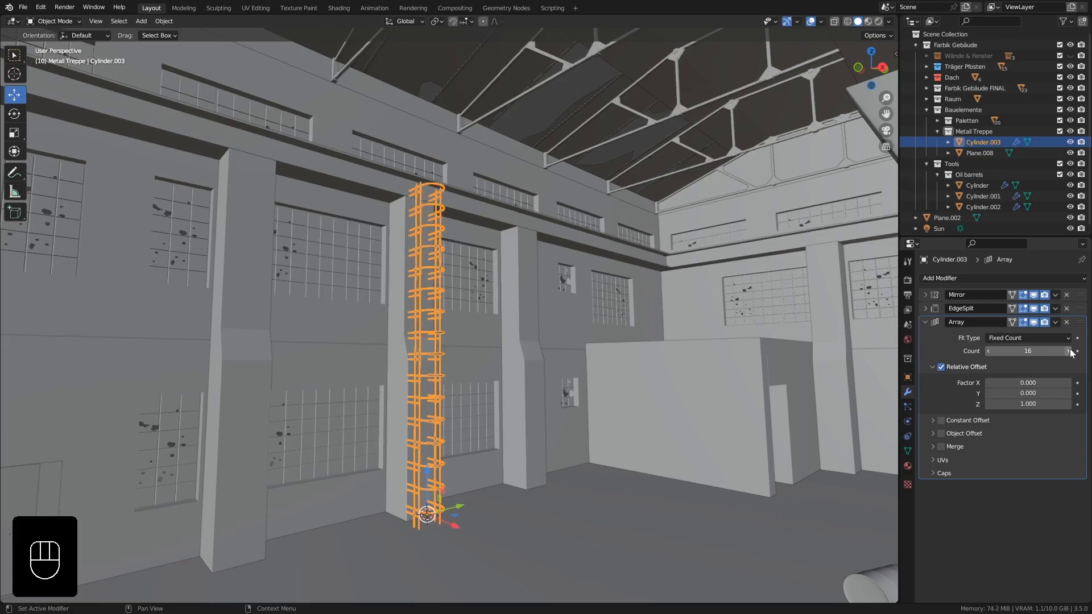
{"action": "scroll", "coordinate": [449, 273], "scroll_direction": "up", "scroll_amount": 4}
{"action": "middle_click_drag", "start_coordinate": [437, 234], "coordinate": [477, 391], "text": "shift"}
{"action": "left_click", "coordinate": [1068, 351]}
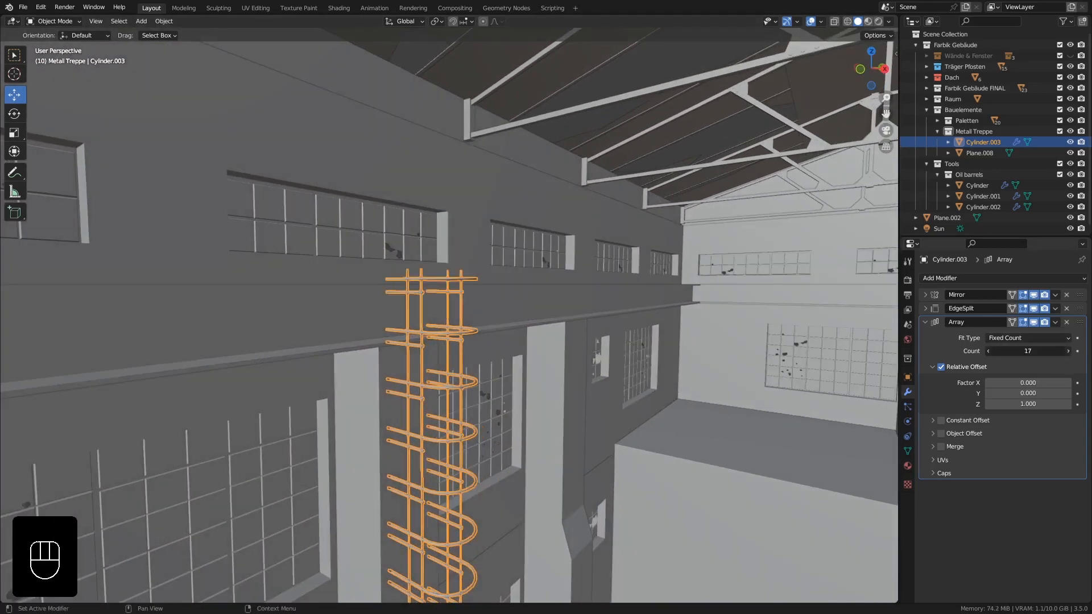
Step: Raise the railing array's count to 18 and check its reach along the pillar and upper wall
{"action": "left_click", "coordinate": [1068, 351]}
{"action": "middle_click_drag", "start_coordinate": [571, 330], "coordinate": [421, 214]}
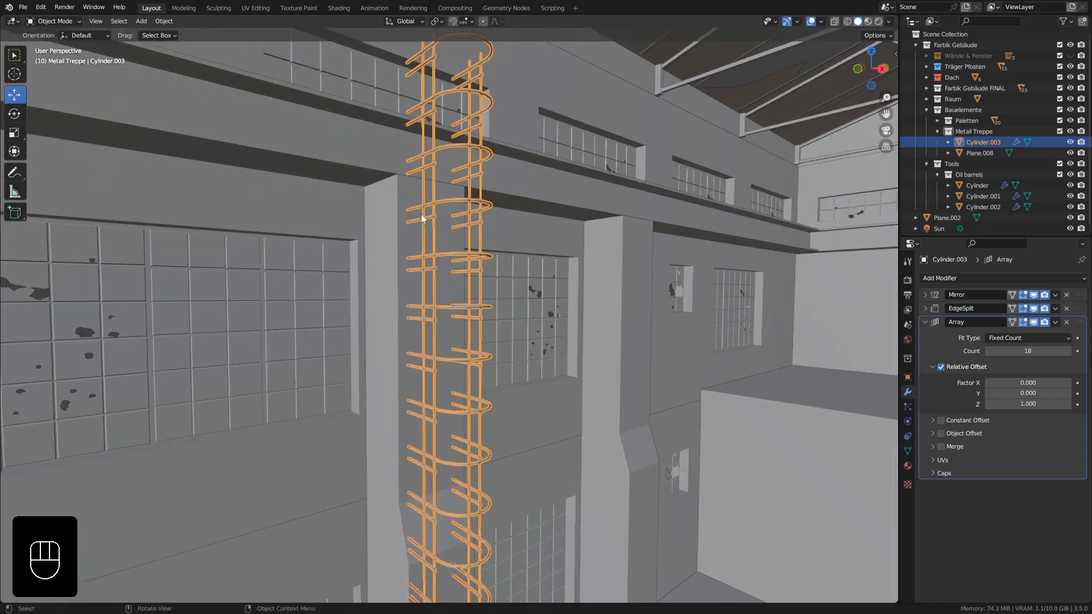
{"action": "scroll", "coordinate": [412, 215], "scroll_direction": "up", "scroll_amount": 5}
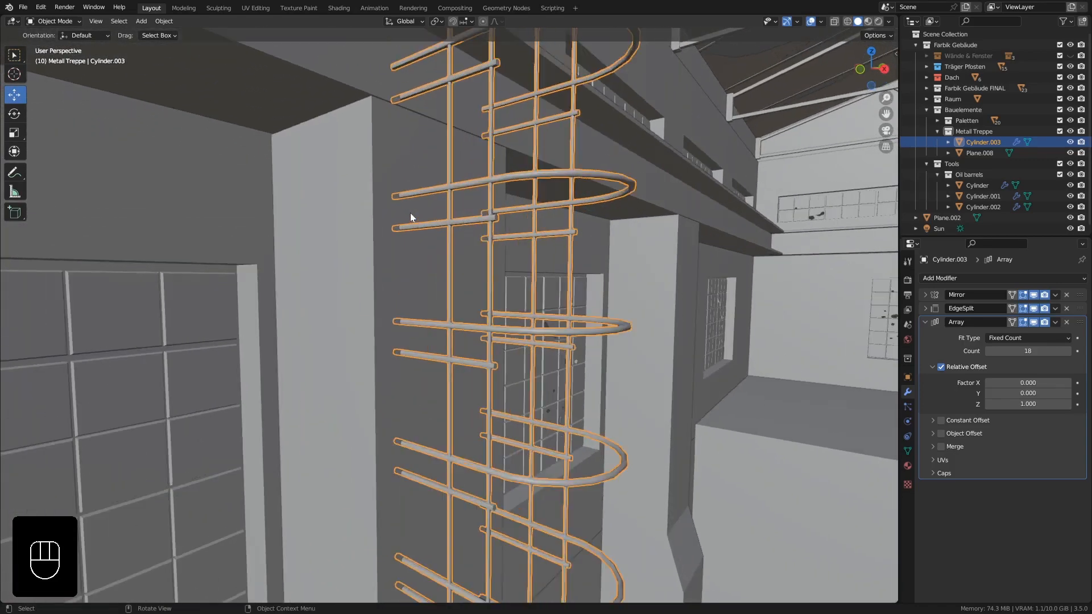
Step: Examine how the railing's horizontal bar ends meet the wall and pillar at the upper ledge and near the floor
{"action": "middle_click_drag", "start_coordinate": [393, 192], "coordinate": [399, 345], "text": "shift"}
{"action": "mouse_move", "coordinate": [397, 249]}
{"action": "middle_mouse_down"}
{"action": "mouse_move", "coordinate": [412, 268]}
{"action": "mouse_move", "coordinate": [402, 275]}
{"action": "mouse_move", "coordinate": [400, 236]}
{"action": "mouse_move", "coordinate": [422, 304]}
{"action": "mouse_move", "coordinate": [406, 209]}
{"action": "mouse_move", "coordinate": [398, 254]}
{"action": "mouse_move", "coordinate": [407, 264]}
{"action": "middle_mouse_up"}
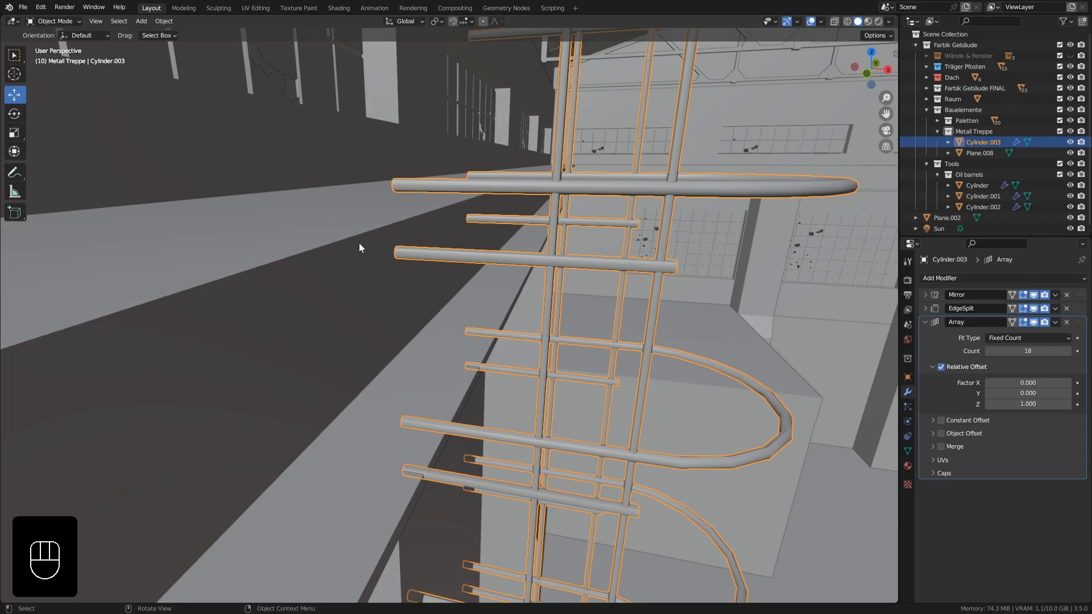
{"action": "scroll", "coordinate": [369, 295], "scroll_direction": "down", "scroll_amount": 8}
{"action": "middle_click_drag", "start_coordinate": [425, 538], "coordinate": [450, 176], "text": "shift"}
{"action": "scroll", "coordinate": [447, 512], "scroll_direction": "up", "scroll_amount": 8}
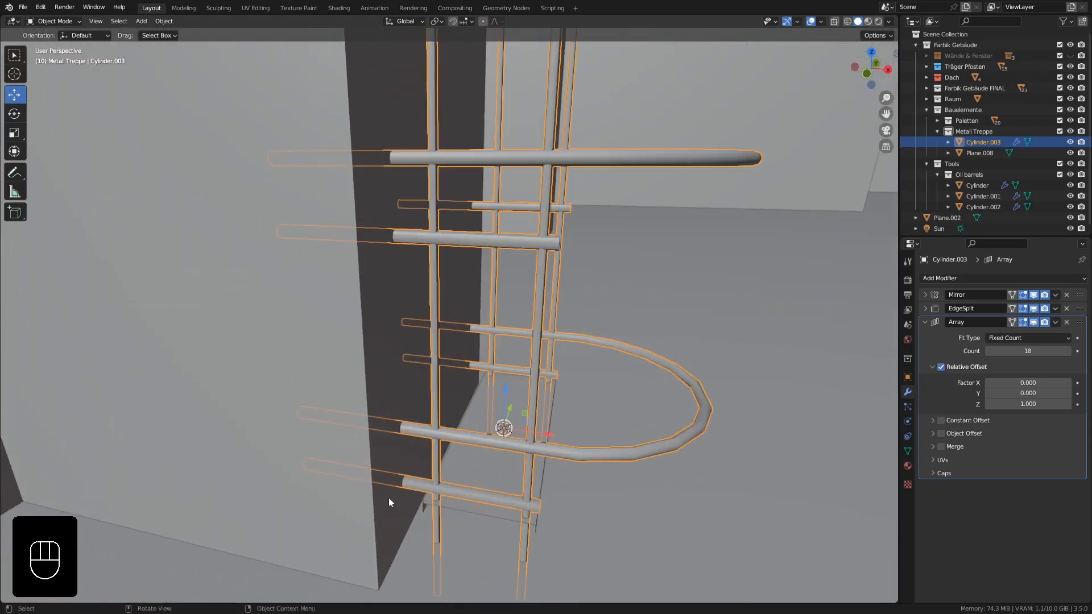
{"action": "scroll", "coordinate": [471, 472], "scroll_direction": "up", "scroll_amount": 5}
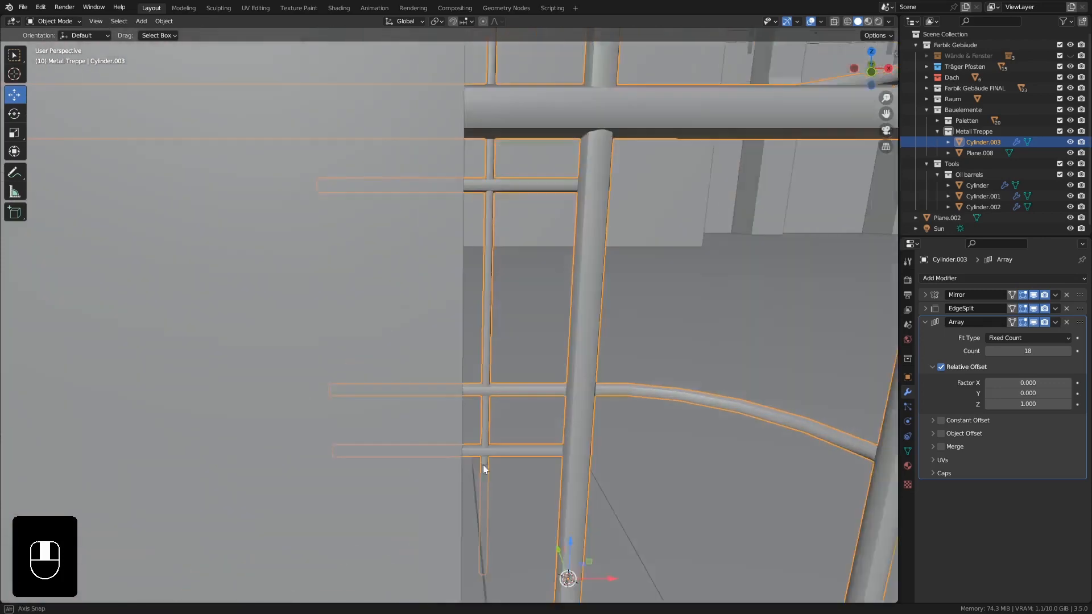
{"action": "middle_click_drag", "start_coordinate": [511, 500], "coordinate": [399, 191], "text": "shift"}
{"action": "scroll", "coordinate": [422, 288], "scroll_direction": "down", "scroll_amount": 10}
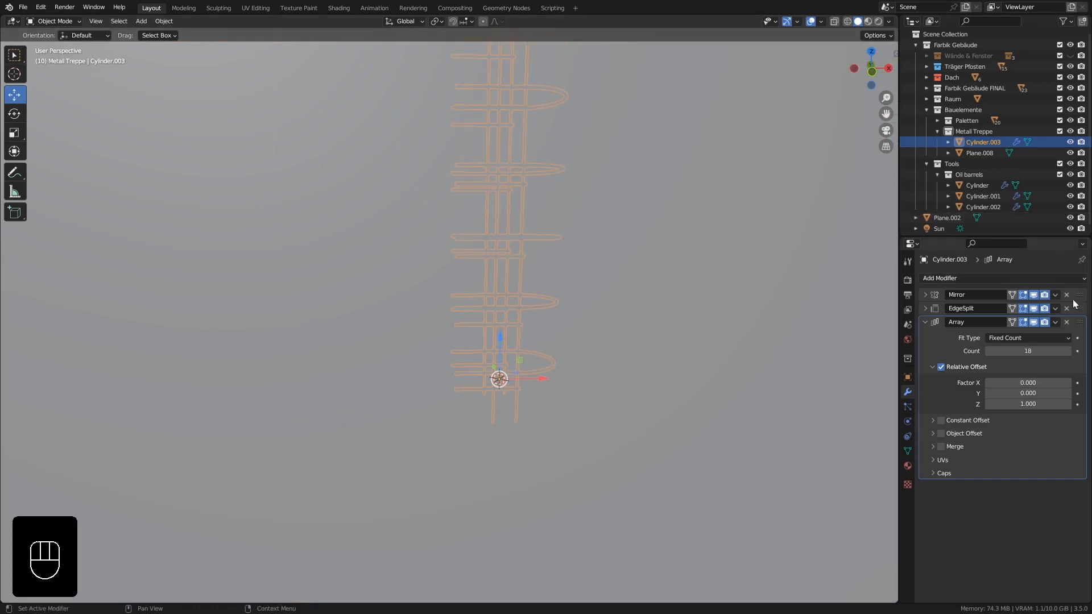
Step: Hide the railing's array in the viewport and open its mesh for editing with X-ray enabled
{"action": "left_click", "coordinate": [1033, 323]}
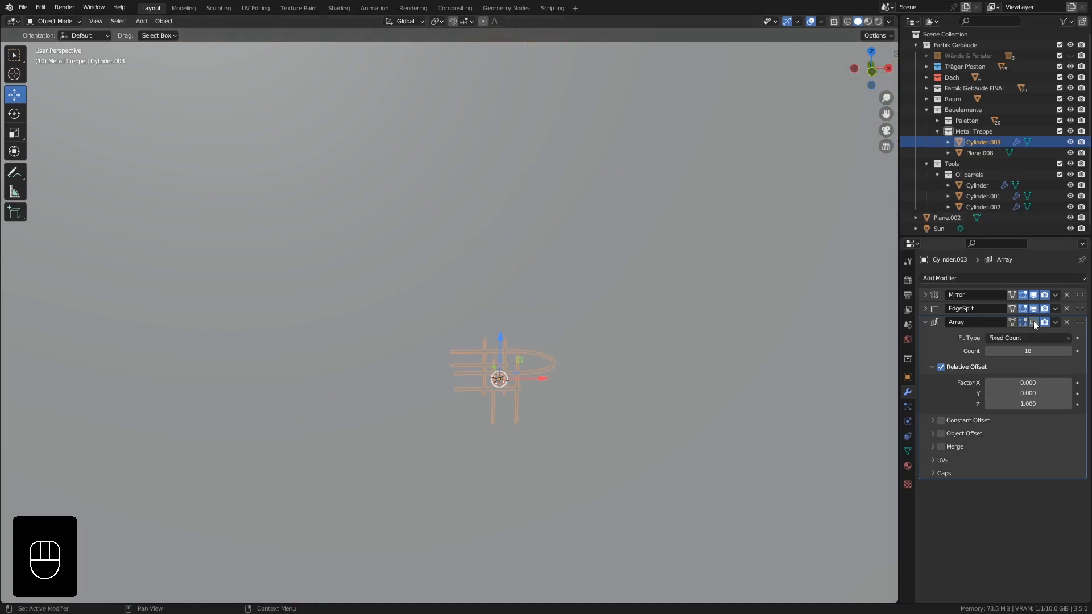
{"action": "middle_click_drag", "start_coordinate": [670, 374], "coordinate": [474, 368]}
{"action": "scroll", "coordinate": [466, 375], "scroll_direction": "up", "scroll_amount": 5}
{"action": "key", "text": "Tab"}
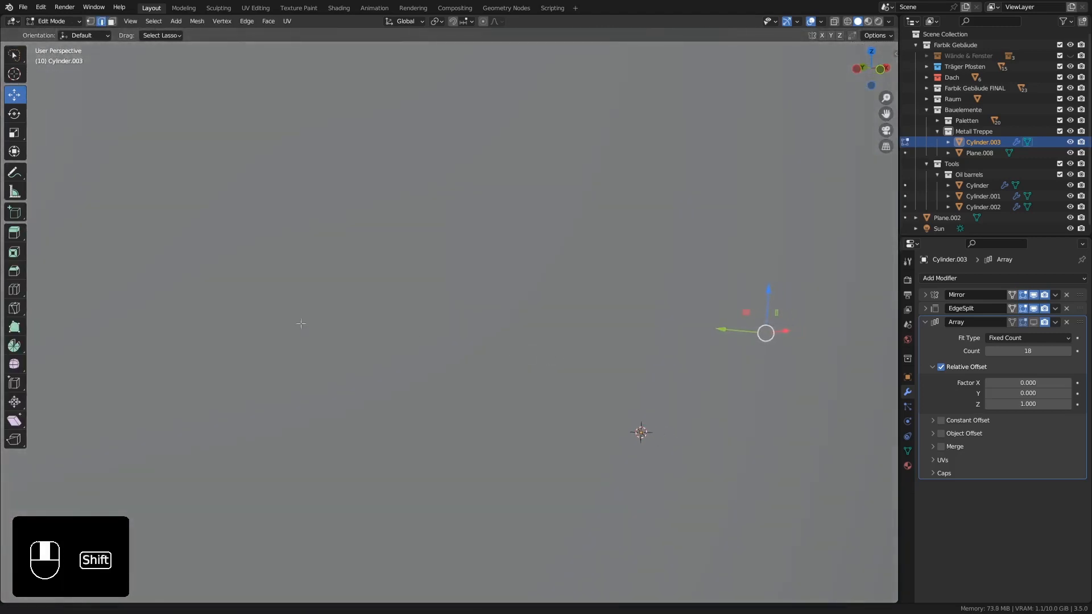
{"action": "scroll", "coordinate": [466, 382], "scroll_direction": "up", "scroll_amount": 5}
{"action": "scroll", "coordinate": [473, 382], "scroll_direction": "down", "scroll_amount": 5}
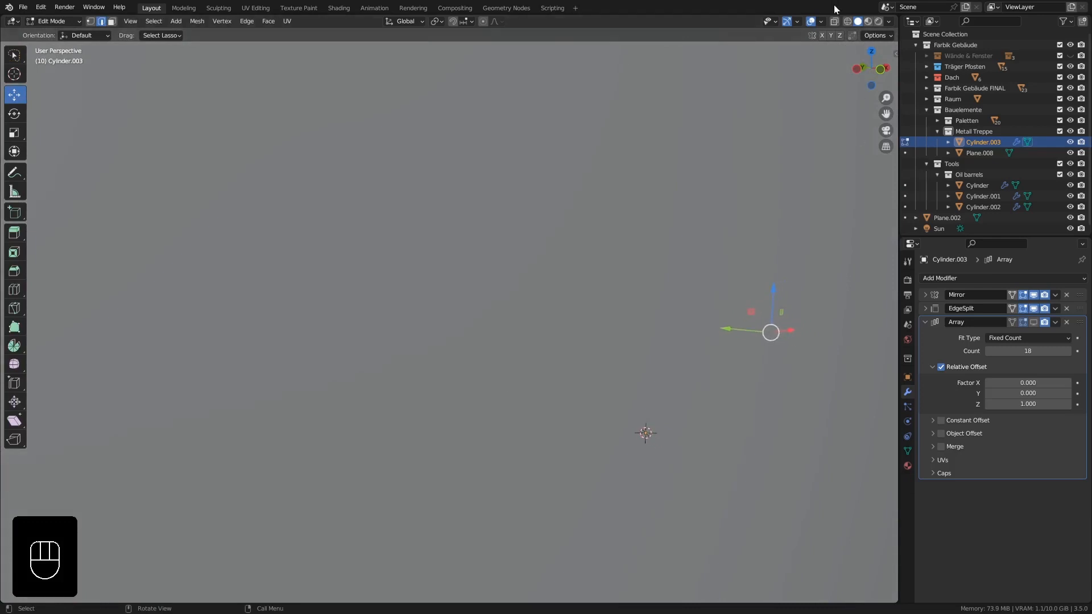
{"action": "left_click", "coordinate": [835, 21]}
{"action": "middle_click_drag", "start_coordinate": [724, 369], "coordinate": [556, 112], "text": "shift"}
{"action": "middle_click_drag", "start_coordinate": [717, 341], "coordinate": [630, 258], "text": "shift"}
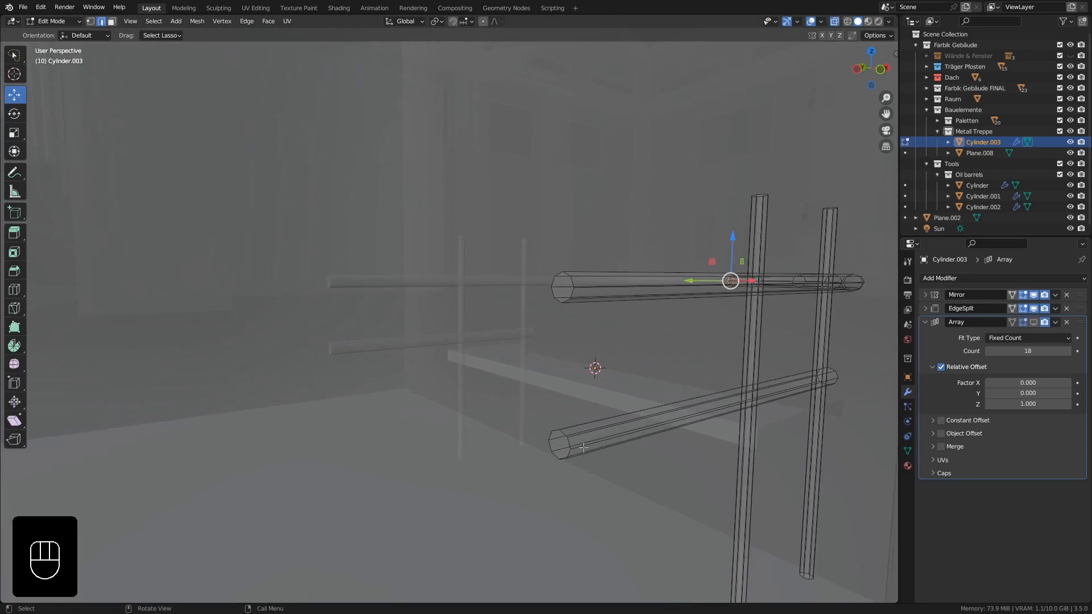
Step: Select the end-face loops of the upper and lower horizontal bars on the pillar side
{"action": "scroll", "coordinate": [583, 447], "scroll_direction": "up", "scroll_amount": 2}
{"action": "left_click", "coordinate": [561, 441], "text": "alt"}
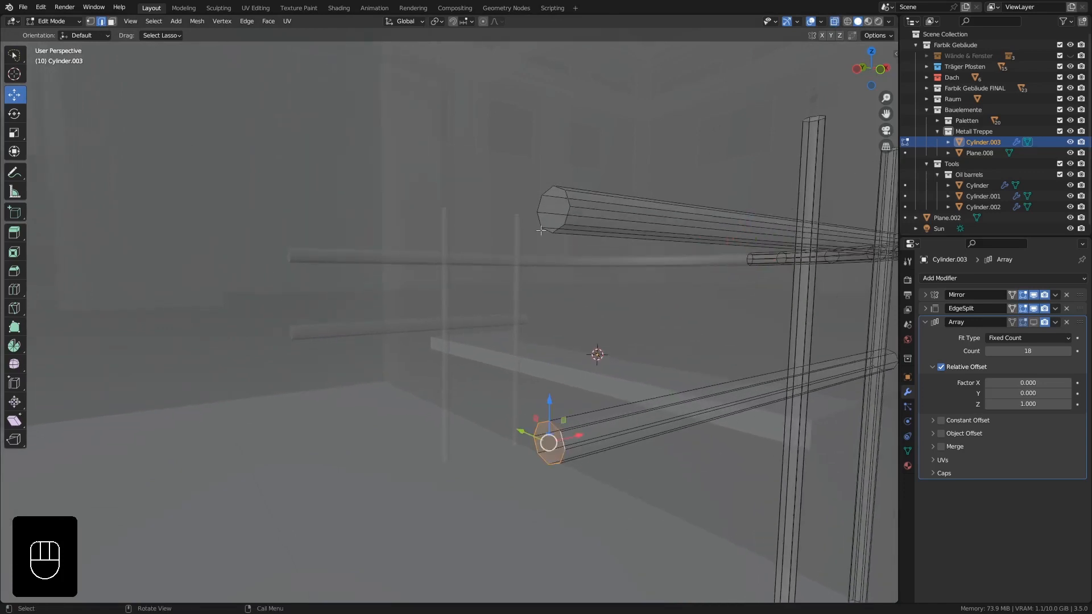
{"action": "left_click", "coordinate": [569, 203], "text": "alt+shift"}
{"action": "scroll", "coordinate": [568, 261], "scroll_direction": "down", "scroll_amount": 5}
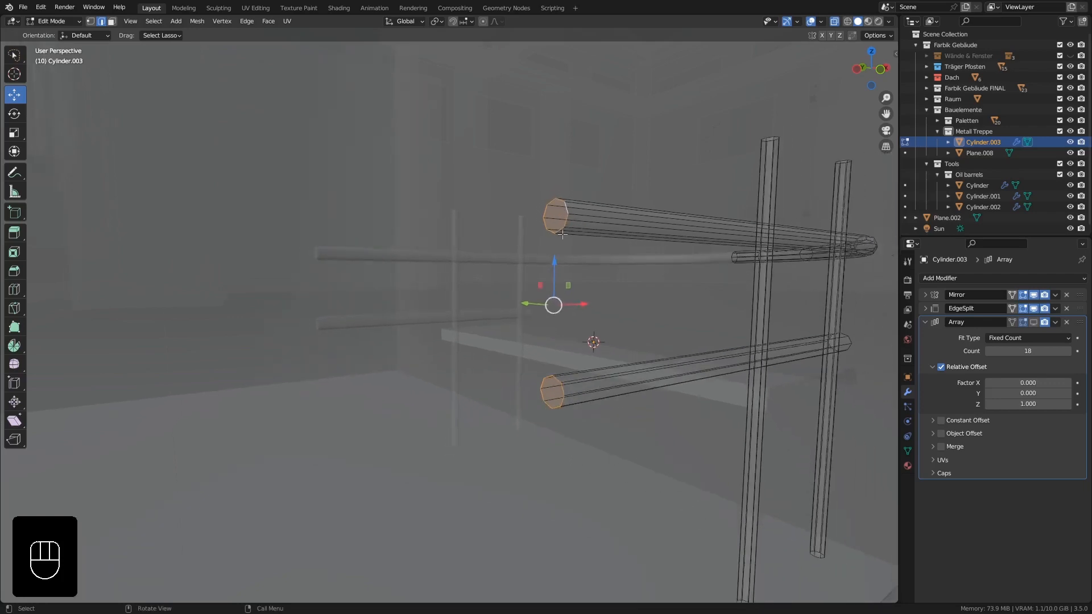
{"action": "middle_click_drag", "start_coordinate": [569, 260], "coordinate": [524, 363]}
{"action": "scroll", "coordinate": [523, 362], "scroll_direction": "down", "scroll_amount": 6}
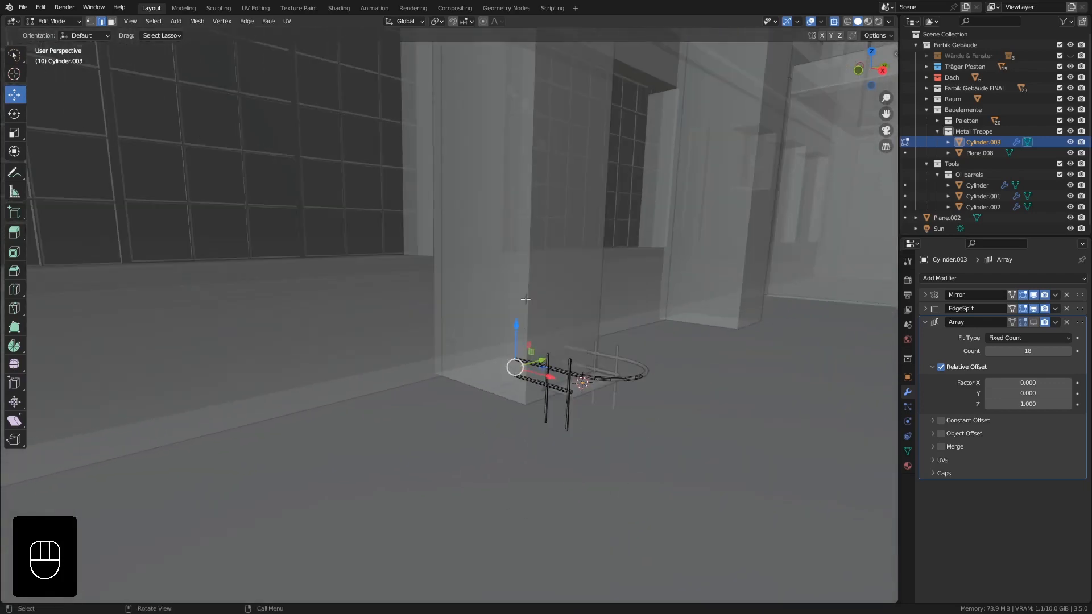
{"action": "middle_click_drag", "start_coordinate": [524, 200], "coordinate": [523, 227], "text": "shift"}
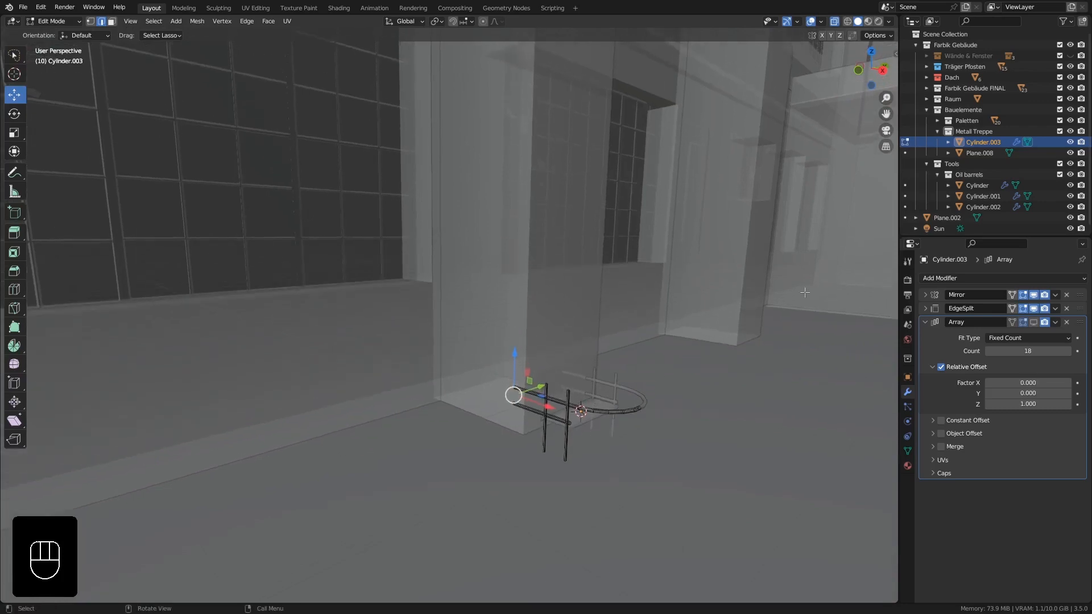
Step: Show the array in the viewport again and turn off X-ray, viewing the bar ends beside the upper wall
{"action": "left_click", "coordinate": [1033, 322]}
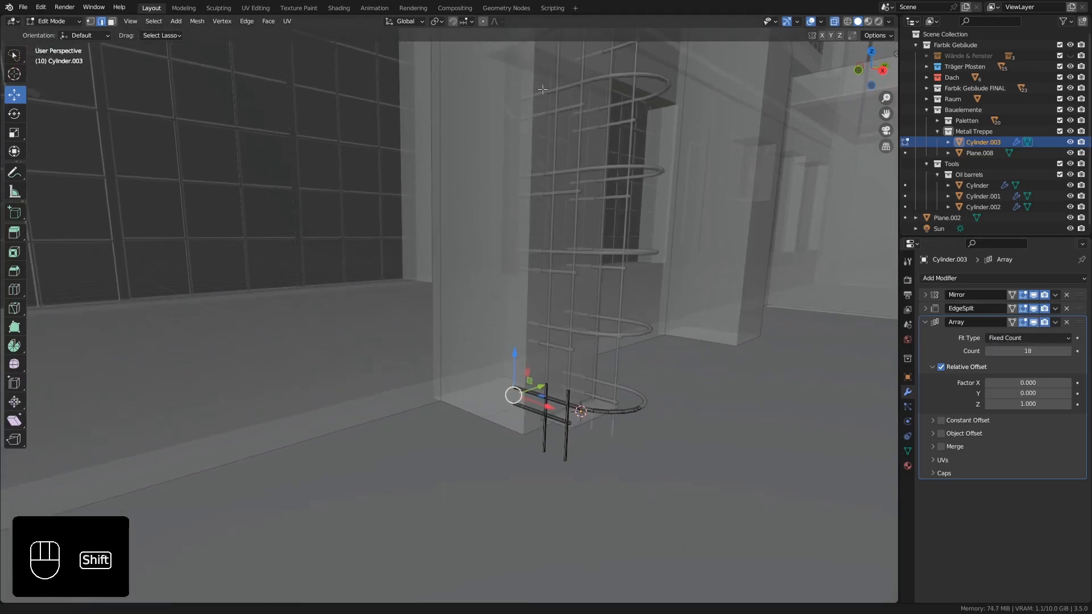
{"action": "middle_click_drag", "start_coordinate": [532, 180], "coordinate": [543, 406], "text": "shift"}
{"action": "scroll", "coordinate": [541, 375], "scroll_direction": "down", "scroll_amount": 5}
{"action": "middle_click_drag", "start_coordinate": [547, 194], "coordinate": [536, 372], "text": "shift"}
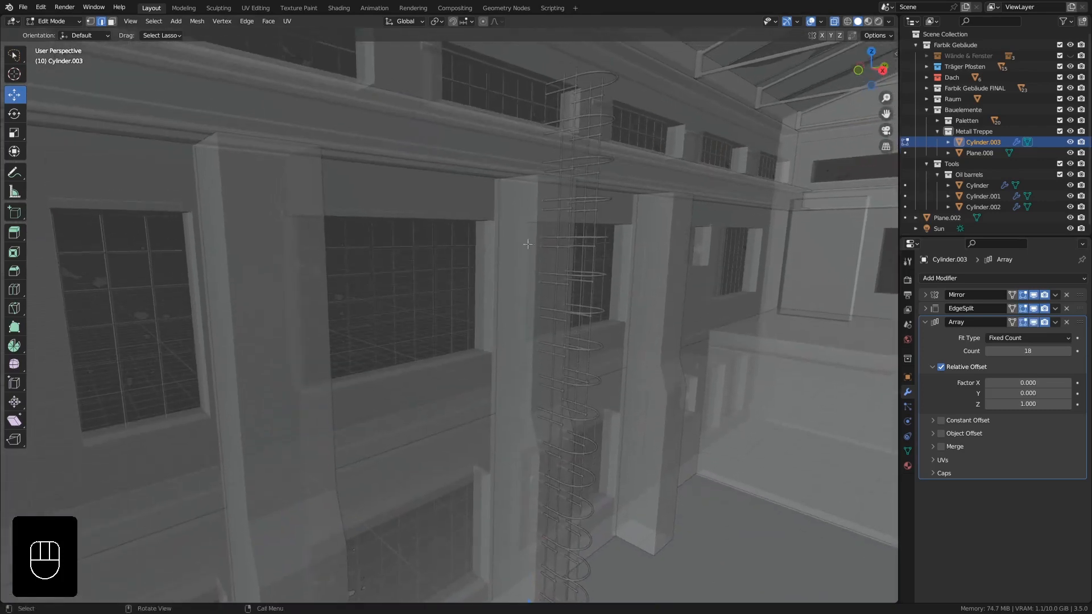
{"action": "middle_click_drag", "start_coordinate": [527, 122], "coordinate": [531, 284], "text": "shift"}
{"action": "middle_click_drag", "start_coordinate": [532, 318], "coordinate": [687, 102]}
{"action": "scroll", "coordinate": [568, 281], "scroll_direction": "up", "scroll_amount": 5}
{"action": "left_click", "coordinate": [833, 22]}
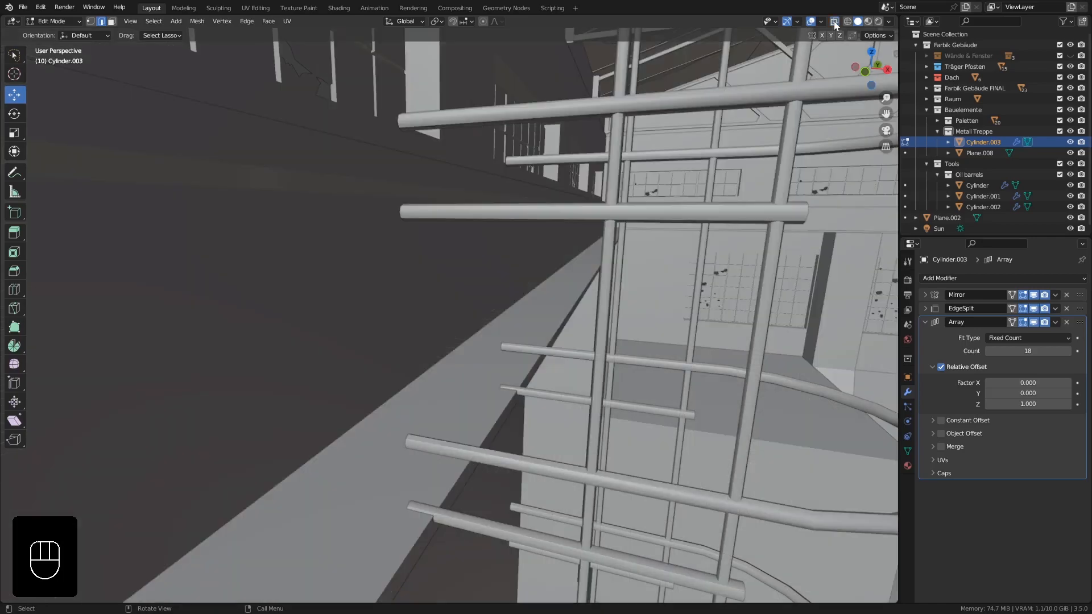
Step: Lengthen the horizontal bars toward the wall by moving the selected ends about -0.295 m along X, and return to Object Mode
{"action": "middle_click_drag", "start_coordinate": [545, 184], "coordinate": [519, 249]}
{"action": "middle_click_drag", "start_coordinate": [511, 438], "coordinate": [505, 440]}
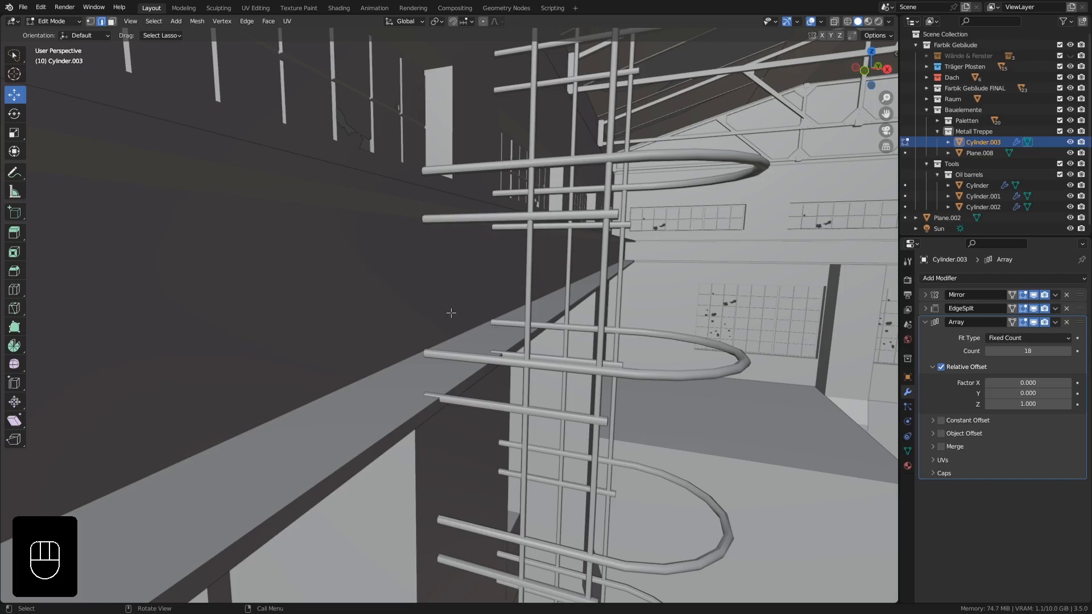
{"action": "key", "text": "g"}
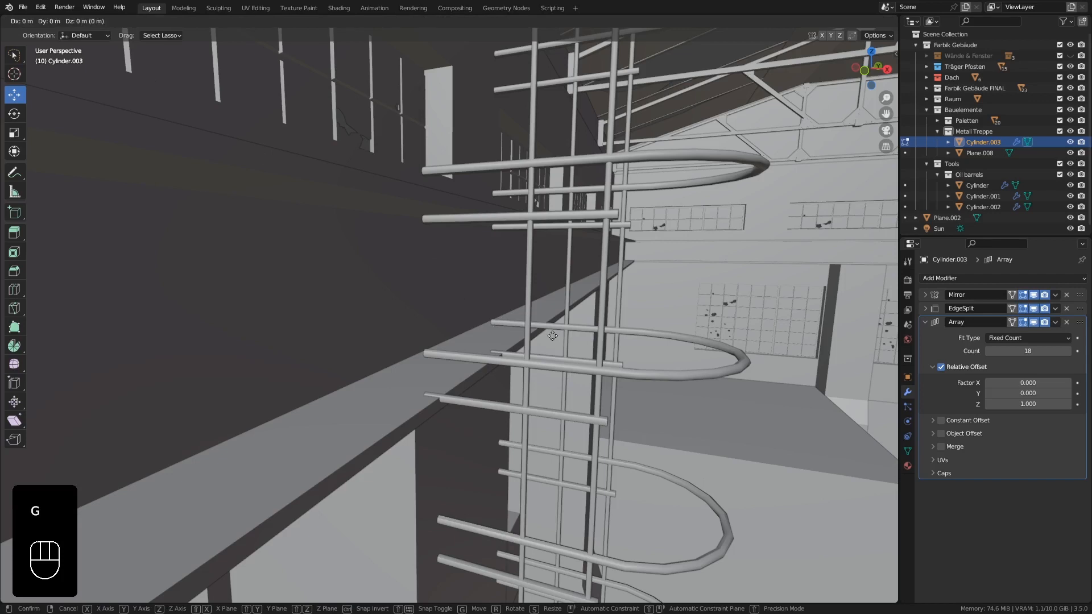
{"action": "key", "text": "x"}
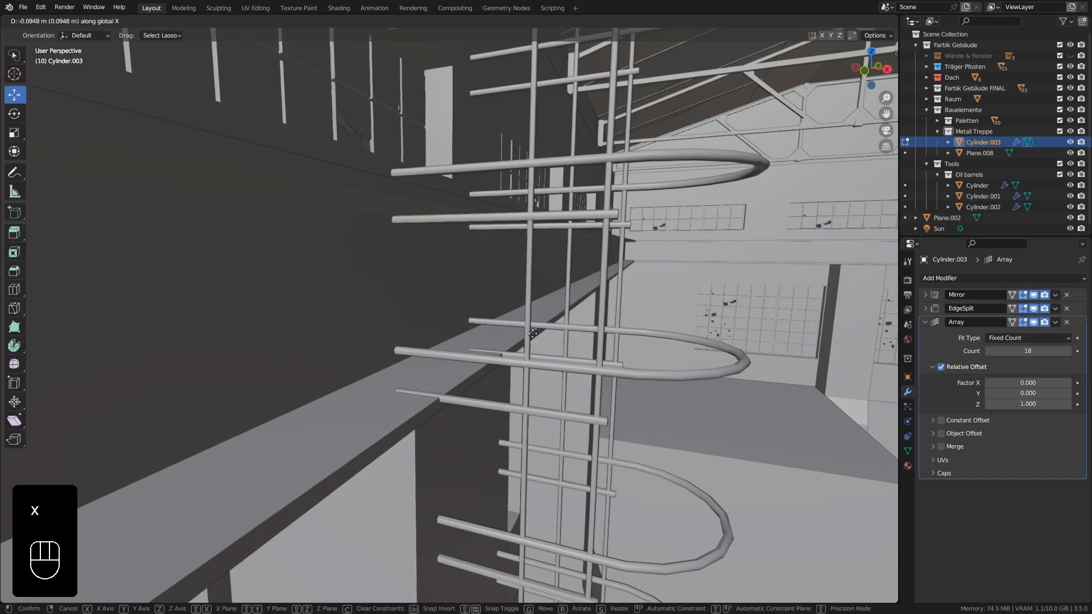
{"action": "left_click", "coordinate": [493, 324]}
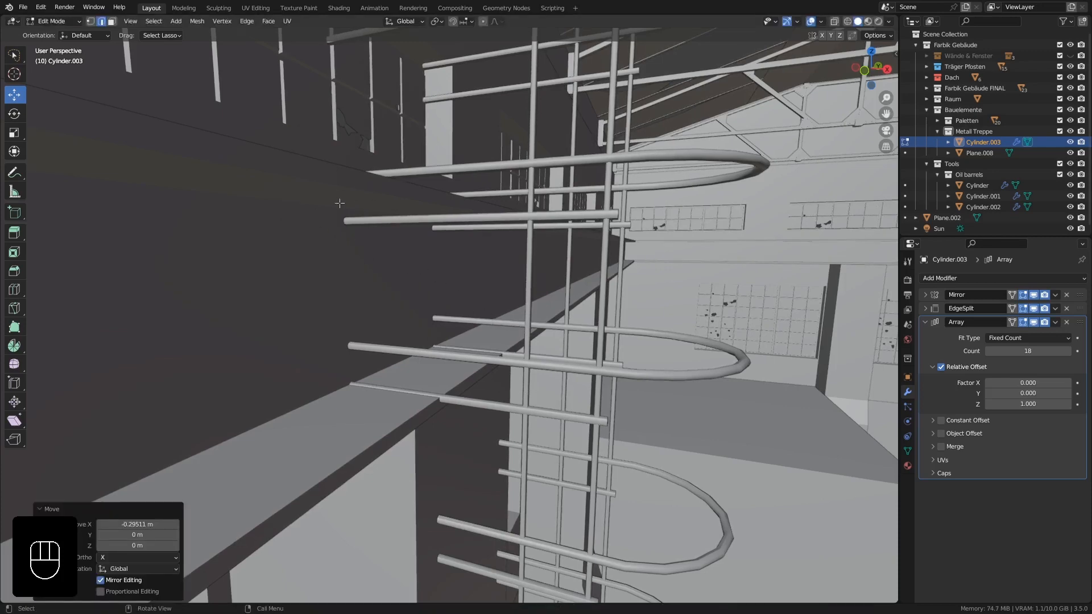
{"action": "middle_click_drag", "start_coordinate": [405, 205], "coordinate": [438, 230], "text": "shift"}
{"action": "key", "text": "Tab"}
{"action": "scroll", "coordinate": [438, 233], "scroll_direction": "down", "scroll_amount": 5}
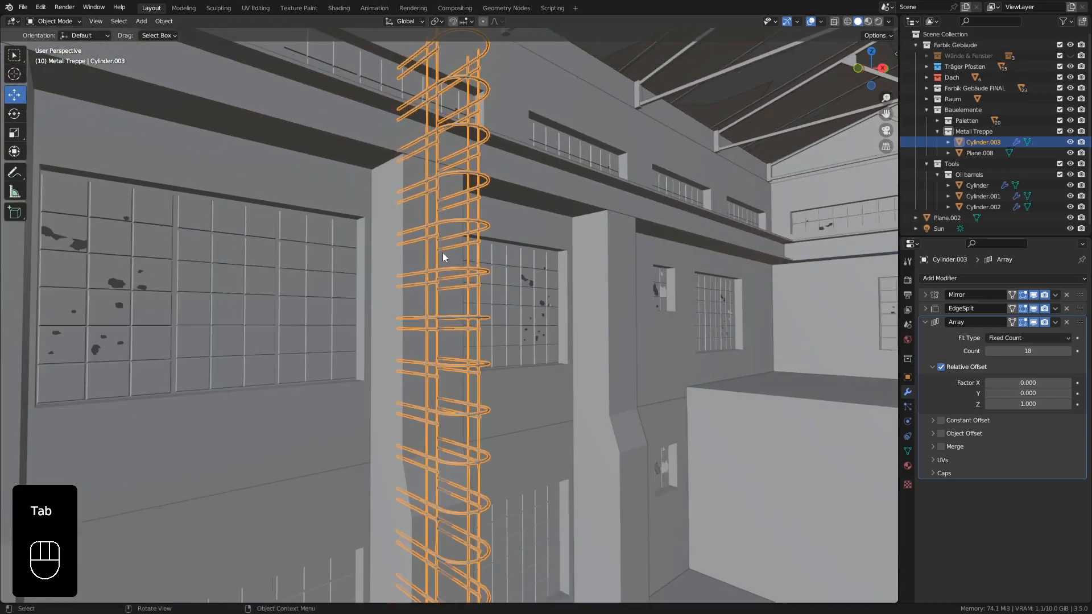
Step: Select the flat step plate at the base of the ladder and add an Array modifier to it
{"action": "middle_click_drag", "start_coordinate": [463, 371], "coordinate": [425, 288], "text": "shift"}
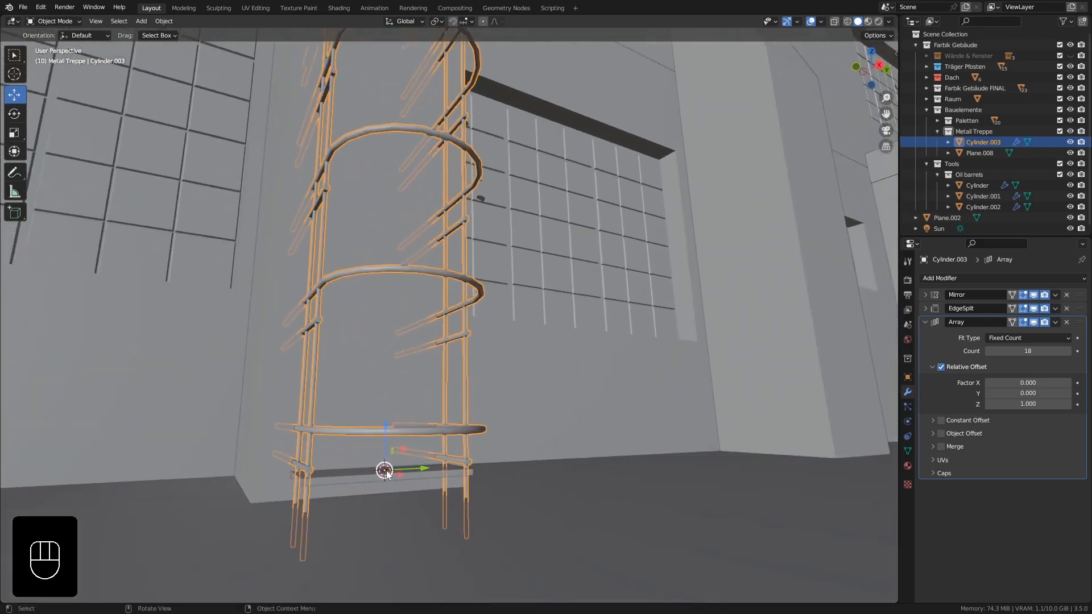
{"action": "left_click", "coordinate": [351, 473]}
{"action": "middle_click_drag", "start_coordinate": [414, 449], "coordinate": [379, 483]}
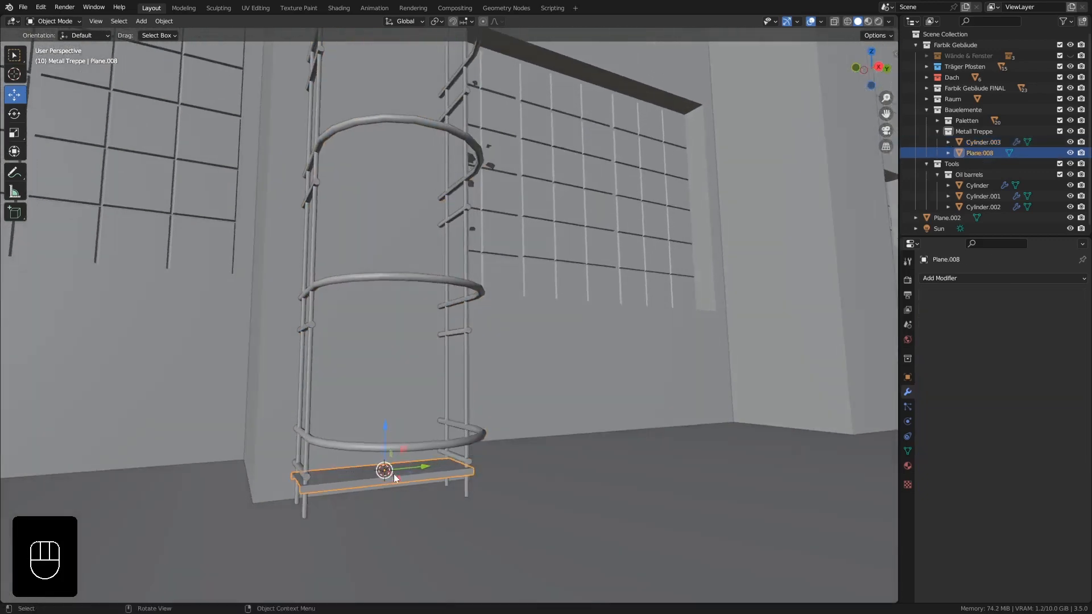
{"action": "left_click", "coordinate": [965, 278]}
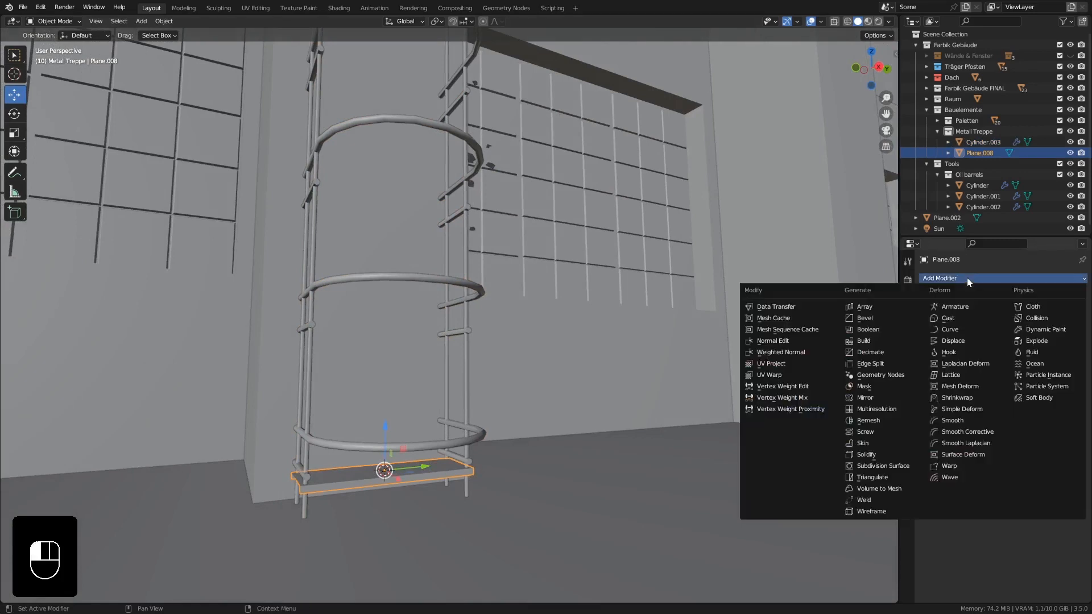
{"action": "left_click", "coordinate": [863, 307]}
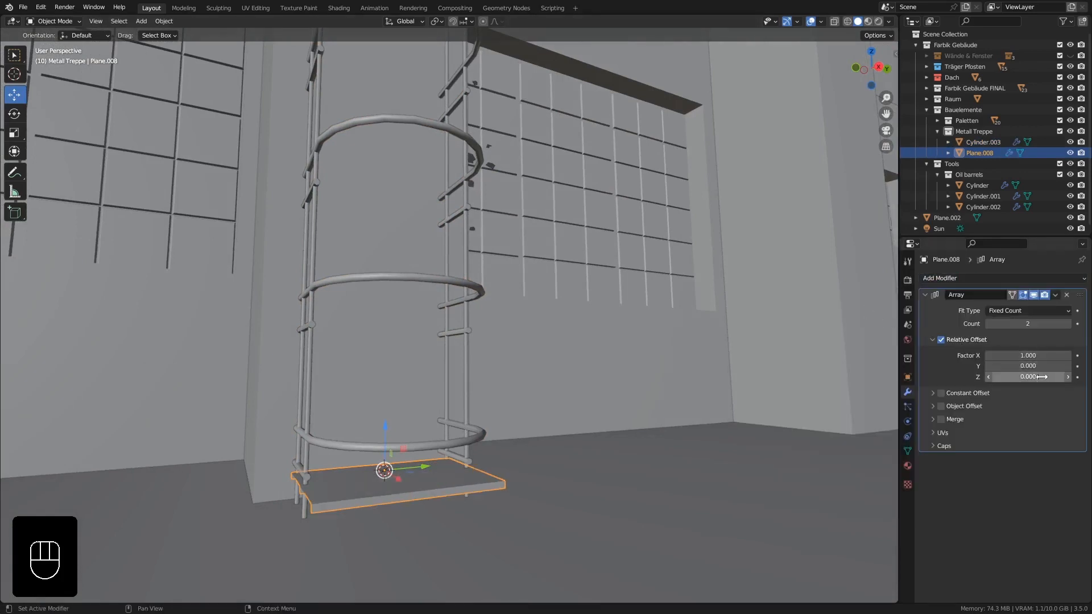
Step: Set the step array's relative offset to 1 in Z and 0 in X so the copies stack vertically
{"action": "left_click", "coordinate": [1026, 377]}
{"action": "type", "text": "1"}
{"action": "key", "text": "Return"}
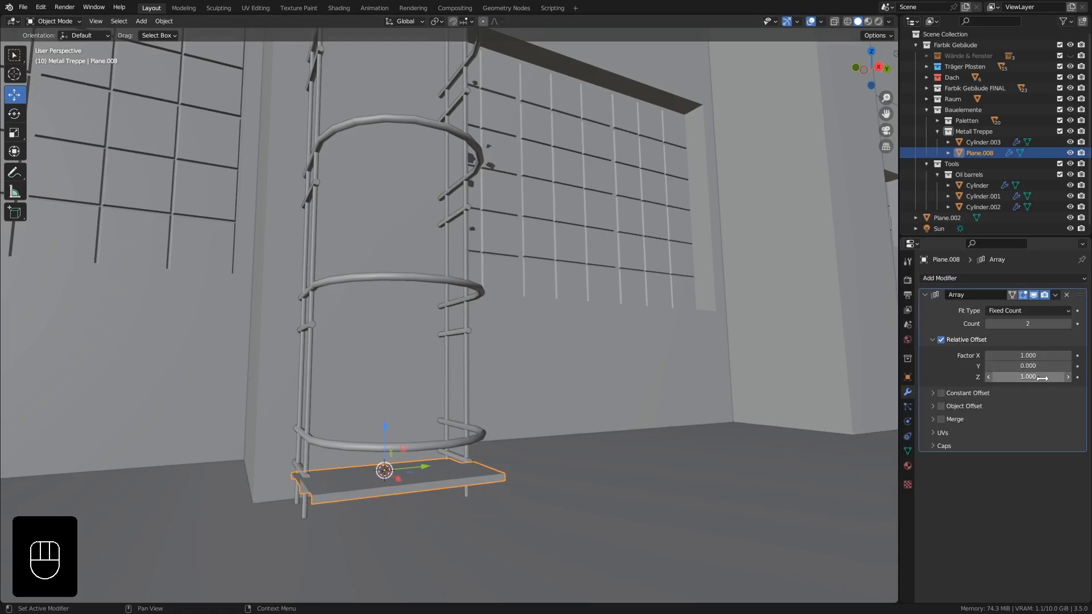
{"action": "left_click", "coordinate": [1037, 356]}
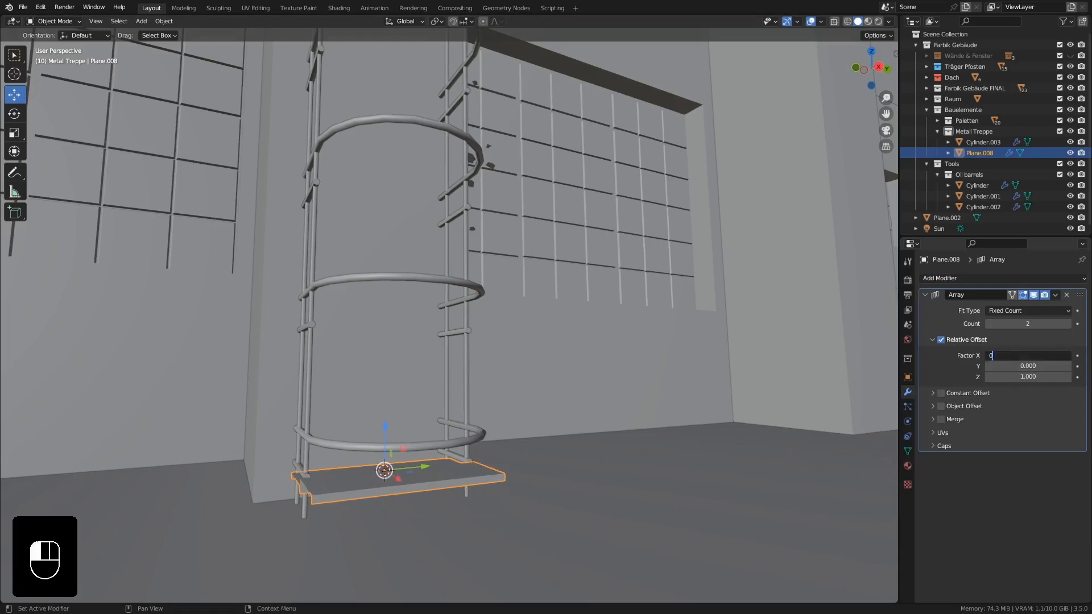
{"action": "type", "text": "0"}
{"action": "key", "text": "Return"}
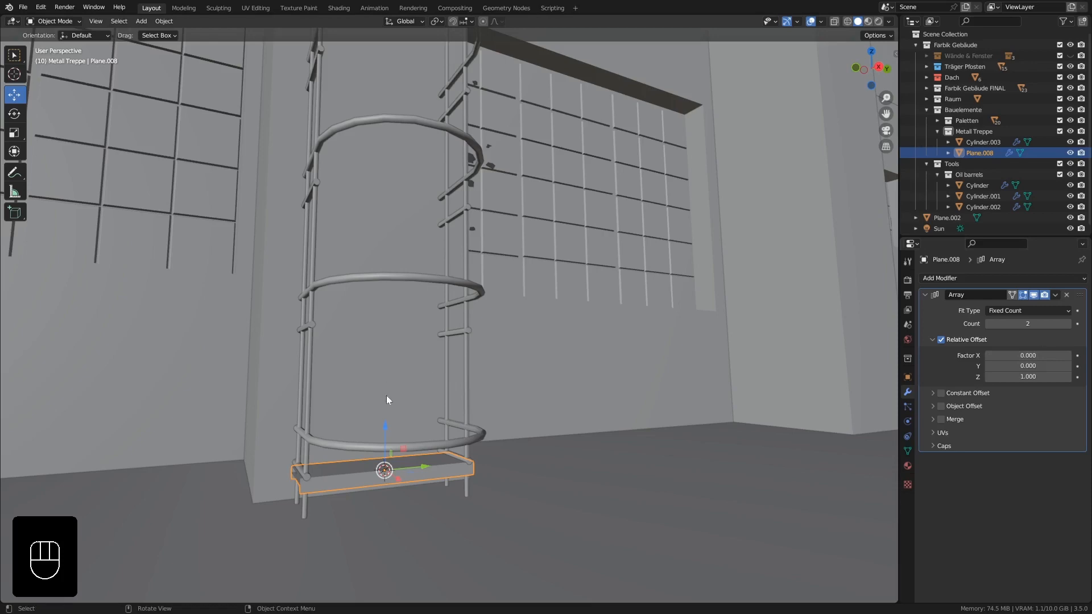
Step: Increase the step array's relative Z offset to 10 to space the steps apart, and check the spacing against the railing
{"action": "middle_click_drag", "start_coordinate": [188, 486], "coordinate": [562, 460]}
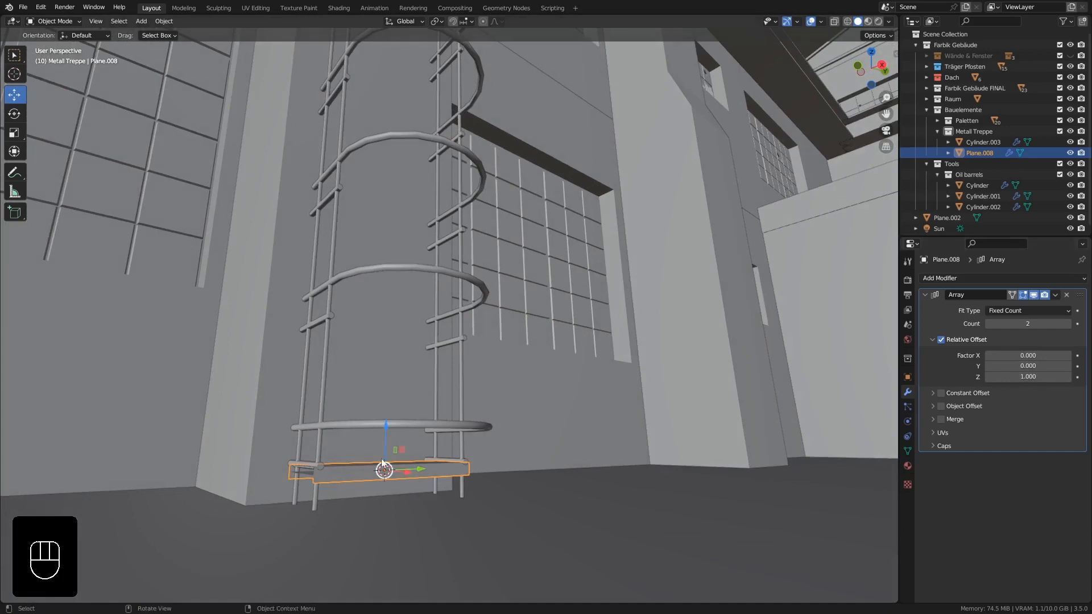
{"action": "middle_click_drag", "start_coordinate": [382, 468], "coordinate": [336, 487]}
{"action": "scroll", "coordinate": [332, 488], "scroll_direction": "up", "scroll_amount": 3}
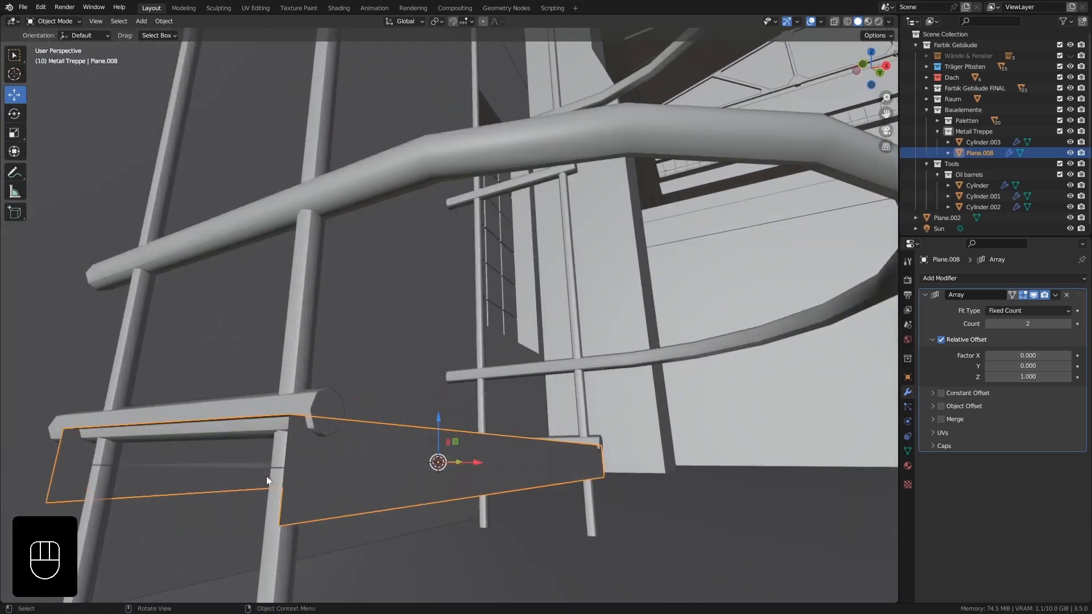
{"action": "scroll", "coordinate": [294, 470], "scroll_direction": "down", "scroll_amount": 5}
{"action": "scroll", "coordinate": [373, 411], "scroll_direction": "down", "scroll_amount": 1}
{"action": "middle_click_drag", "start_coordinate": [374, 412], "coordinate": [402, 411]}
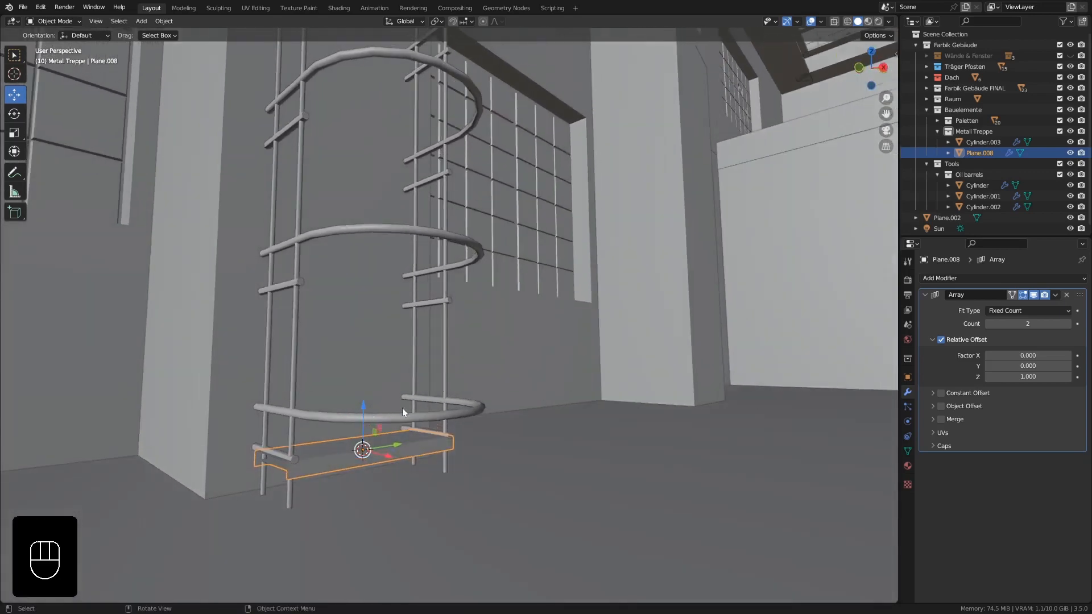
{"action": "left_click_drag", "start_coordinate": [1026, 376], "coordinate": [1087, 376]}
{"action": "left_click", "coordinate": [1027, 376]}
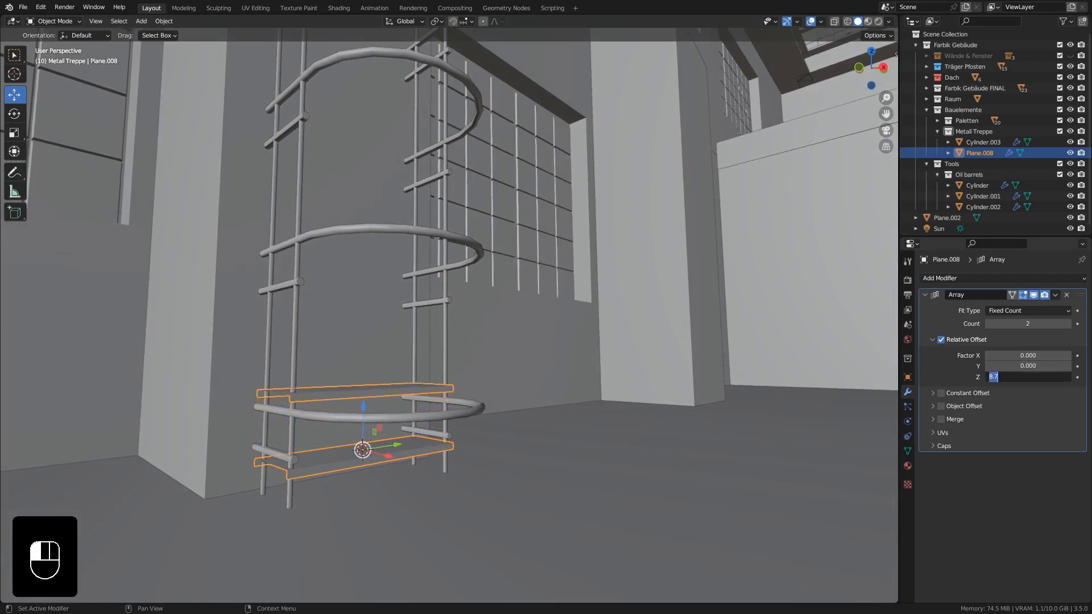
{"action": "type", "text": "10"}
{"action": "key", "text": "Return"}
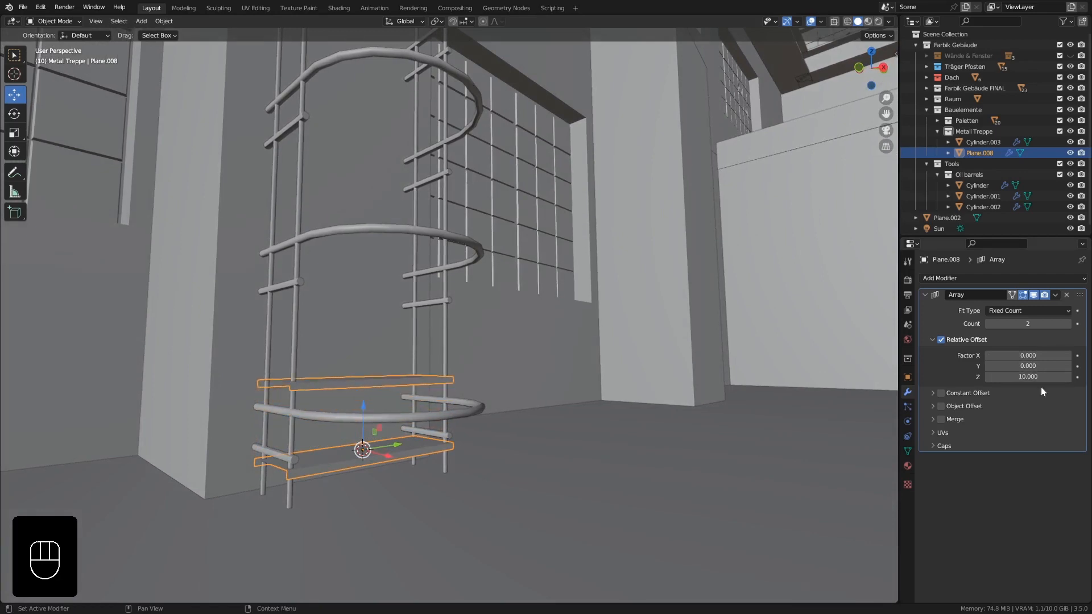
{"action": "middle_click_drag", "start_coordinate": [606, 439], "coordinate": [513, 452]}
{"action": "scroll", "coordinate": [490, 445], "scroll_direction": "down", "scroll_amount": 8}
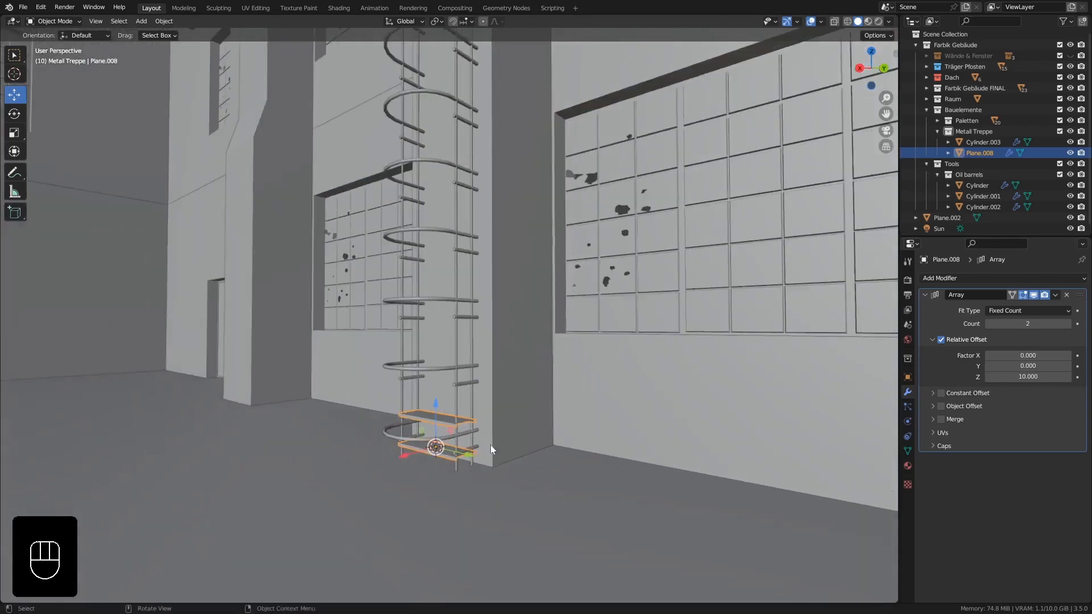
Step: Set the step array's count to 20 and raise it to 40 so the steps cover the ladder's full height
{"action": "middle_click_drag", "start_coordinate": [445, 447], "coordinate": [552, 455]}
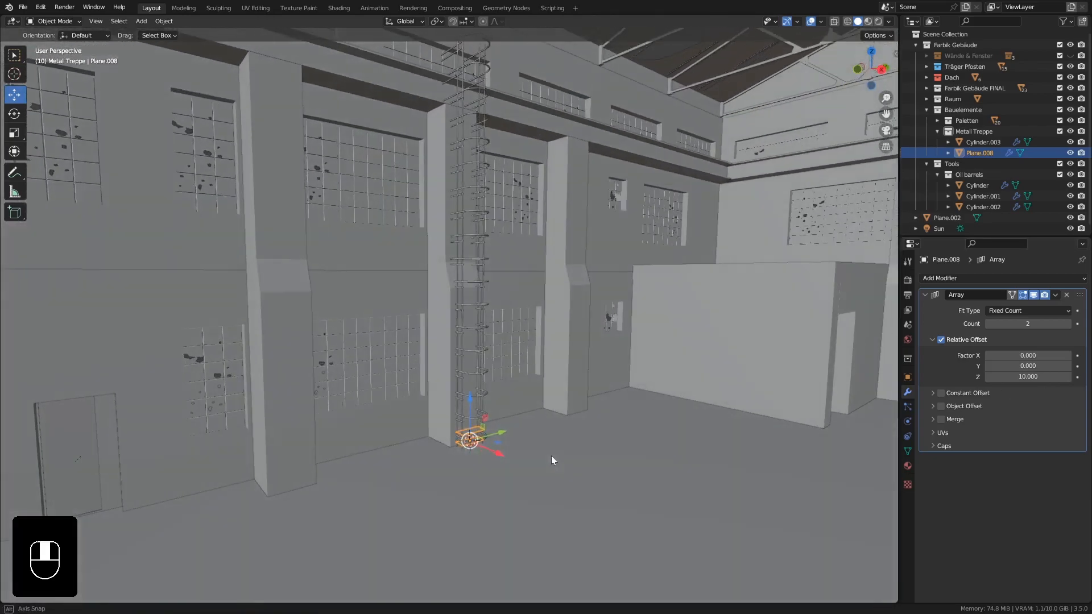
{"action": "scroll", "coordinate": [499, 447], "scroll_direction": "up", "scroll_amount": 7}
{"action": "mouse_move", "coordinate": [439, 423]}
{"action": "middle_mouse_down"}
{"action": "mouse_move", "coordinate": [382, 407]}
{"action": "mouse_move", "coordinate": [442, 405]}
{"action": "mouse_move", "coordinate": [459, 430]}
{"action": "middle_mouse_up"}
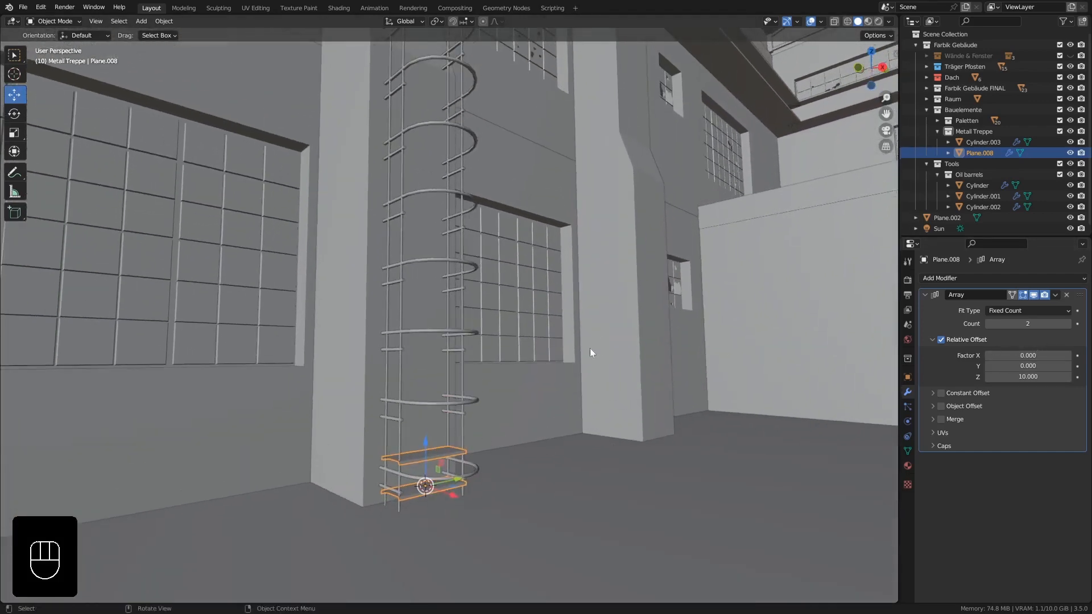
{"action": "scroll", "coordinate": [589, 348], "scroll_direction": "down", "scroll_amount": 7}
{"action": "middle_click_drag", "start_coordinate": [572, 305], "coordinate": [527, 493], "text": "shift"}
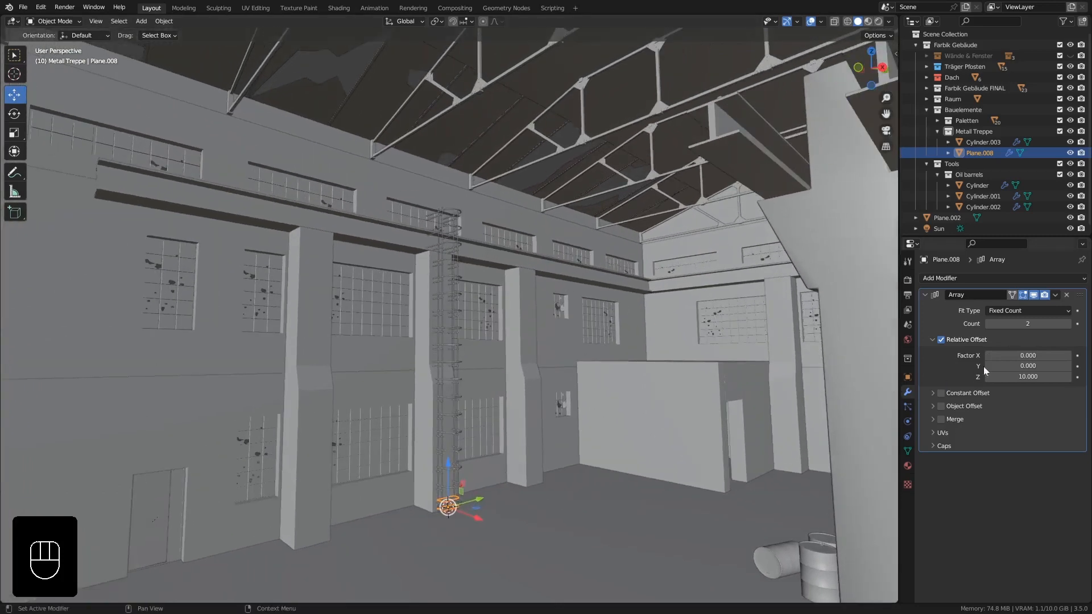
{"action": "left_click", "coordinate": [1036, 325]}
{"action": "type", "text": "20"}
{"action": "key", "text": "Return"}
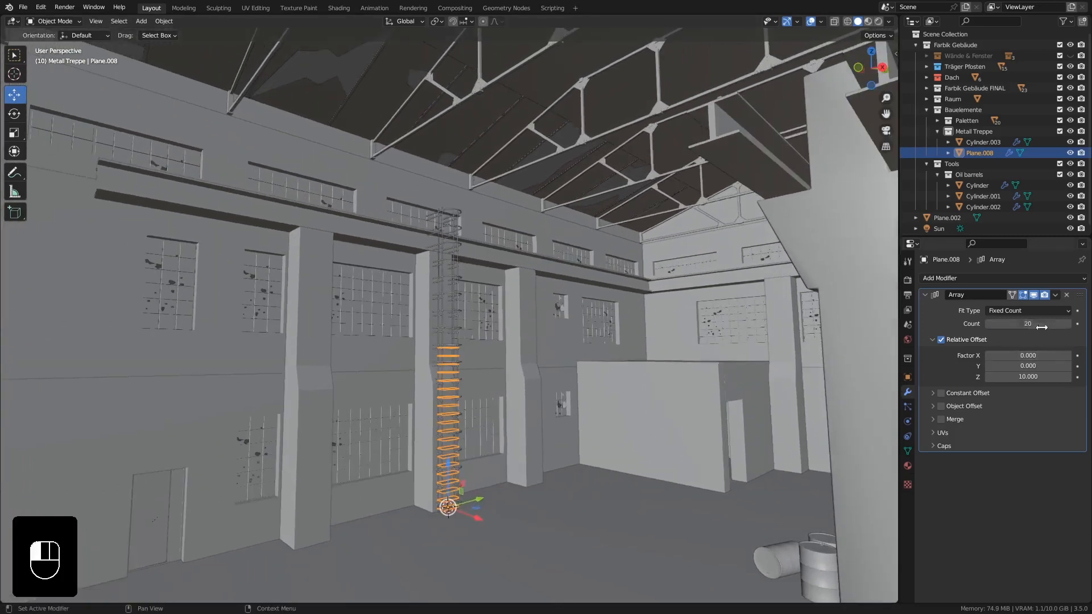
{"action": "left_click", "coordinate": [1000, 324]}
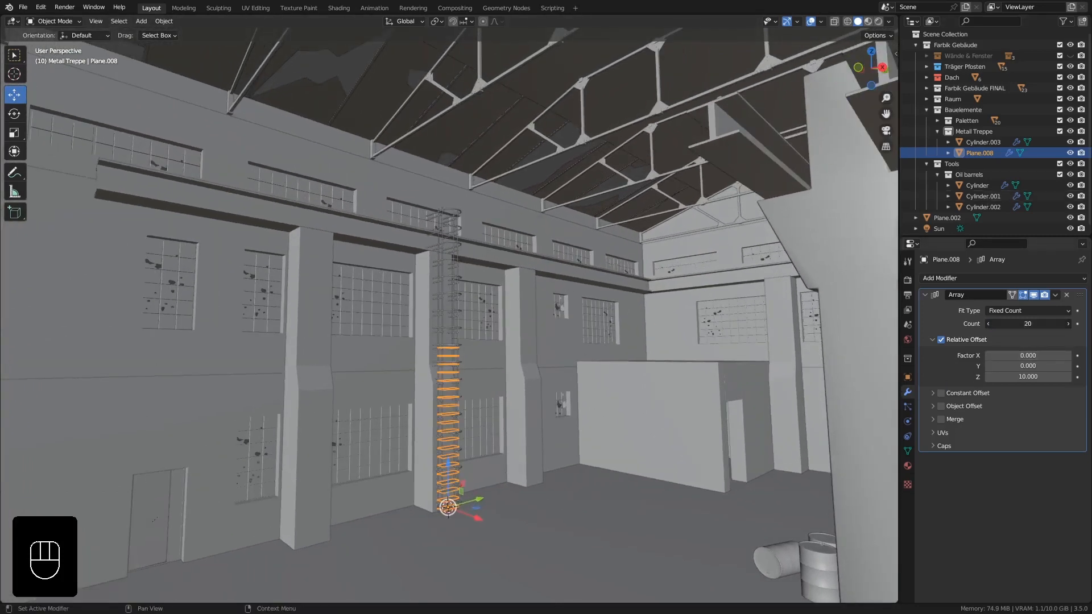
{"action": "type", "text": "40"}
{"action": "key", "text": "Return"}
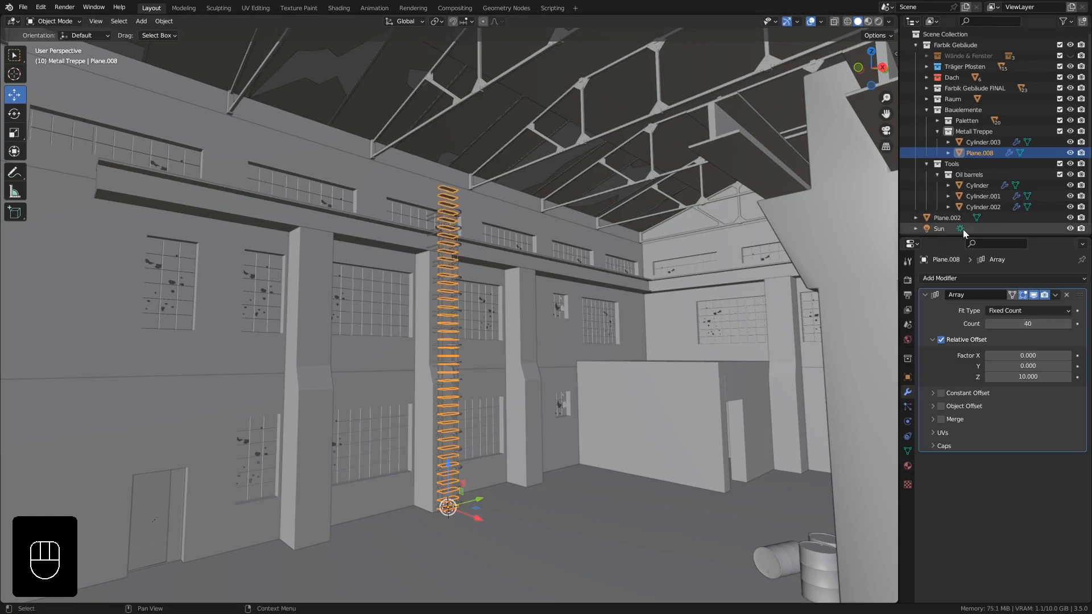
Step: Reduce the step array's count to 34 to remove the surplus steps at the ladder's upper end
{"action": "scroll", "coordinate": [530, 249], "scroll_direction": "up", "scroll_amount": 6}
{"action": "scroll", "coordinate": [381, 209], "scroll_direction": "down", "scroll_amount": 5}
{"action": "middle_click_drag", "start_coordinate": [236, 227], "coordinate": [399, 241], "text": "shift"}
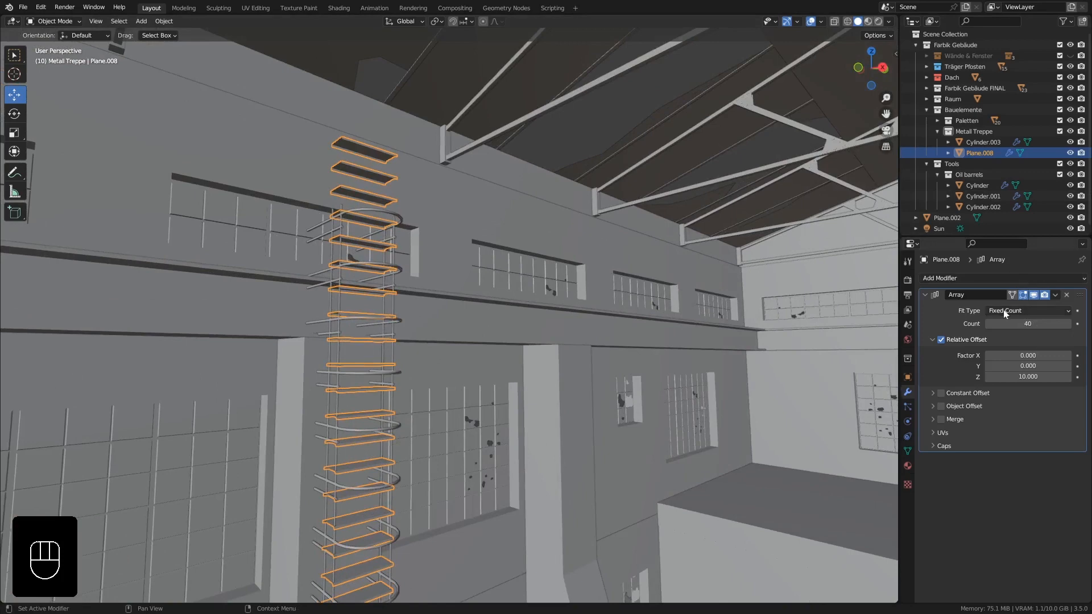
{"action": "left_click", "coordinate": [988, 323]}
{"action": "left_click", "coordinate": [989, 322]}
{"action": "left_click", "coordinate": [988, 323]}
{"action": "left_click", "coordinate": [988, 323]}
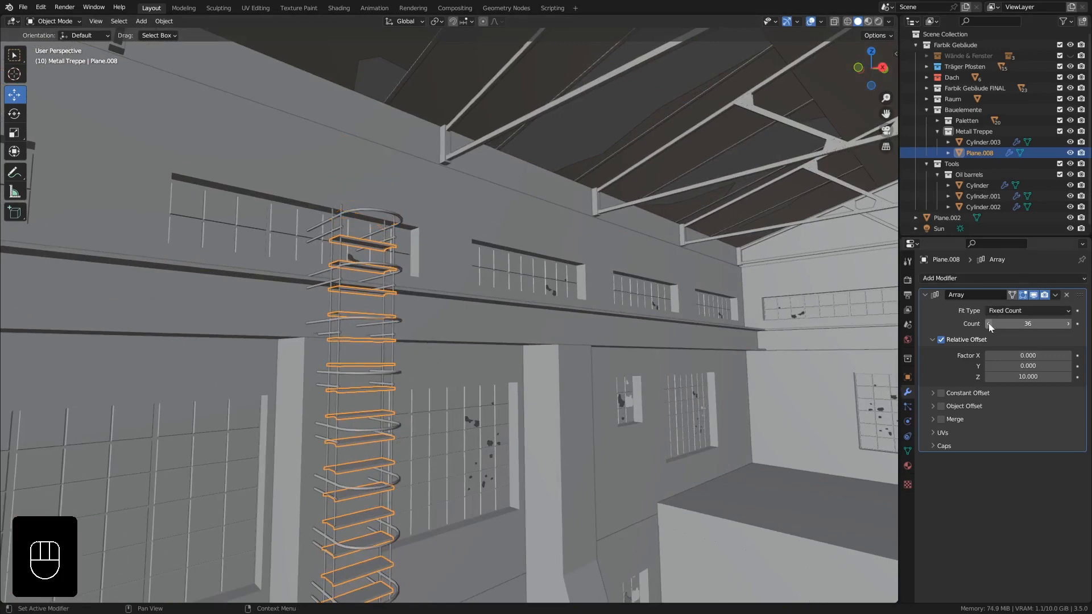
{"action": "left_click", "coordinate": [988, 323]}
{"action": "left_click", "coordinate": [988, 323]}
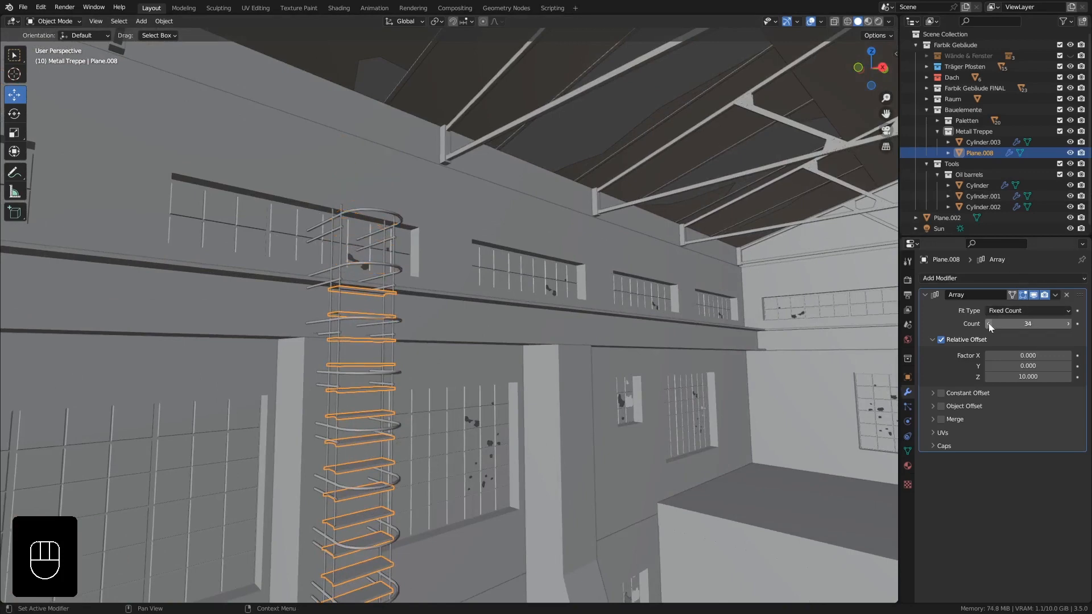
Step: Examine the arrayed steps and their fit with the ladder and safety cage from several angles
{"action": "middle_click_drag", "start_coordinate": [468, 322], "coordinate": [404, 321]}
{"action": "scroll", "coordinate": [439, 309], "scroll_direction": "down", "scroll_amount": 6}
{"action": "scroll", "coordinate": [405, 321], "scroll_direction": "up", "scroll_amount": 4}
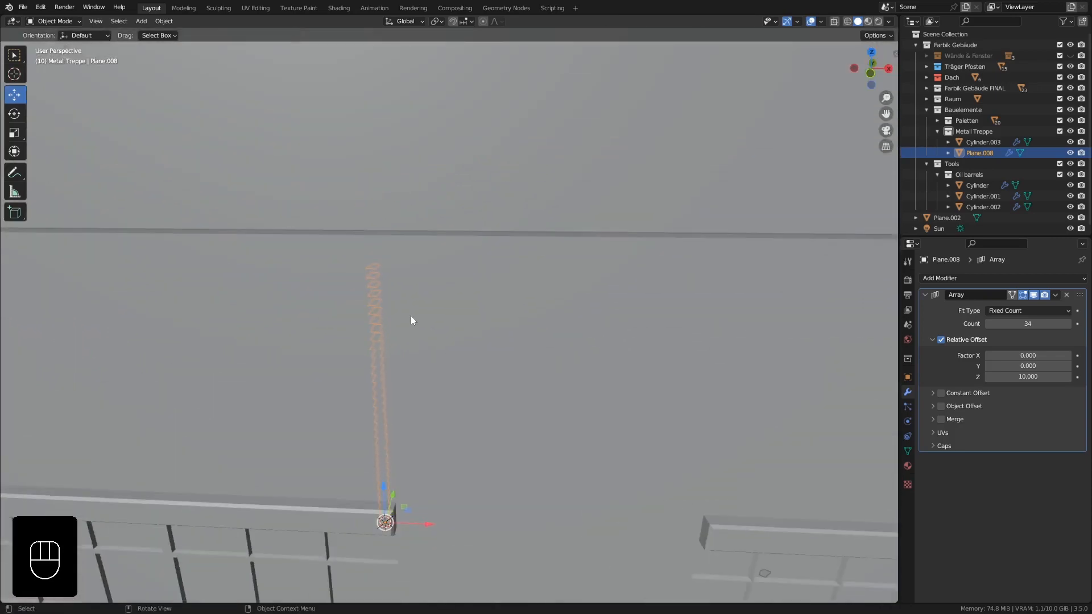
{"action": "scroll", "coordinate": [411, 316], "scroll_direction": "up", "scroll_amount": 1}
{"action": "middle_click_drag", "start_coordinate": [490, 353], "coordinate": [404, 169]}
{"action": "scroll", "coordinate": [381, 250], "scroll_direction": "up", "scroll_amount": 4}
{"action": "middle_click_drag", "start_coordinate": [405, 168], "coordinate": [414, 211], "text": "ctrl"}
{"action": "middle_click_drag", "start_coordinate": [426, 271], "coordinate": [413, 301], "text": "shift"}
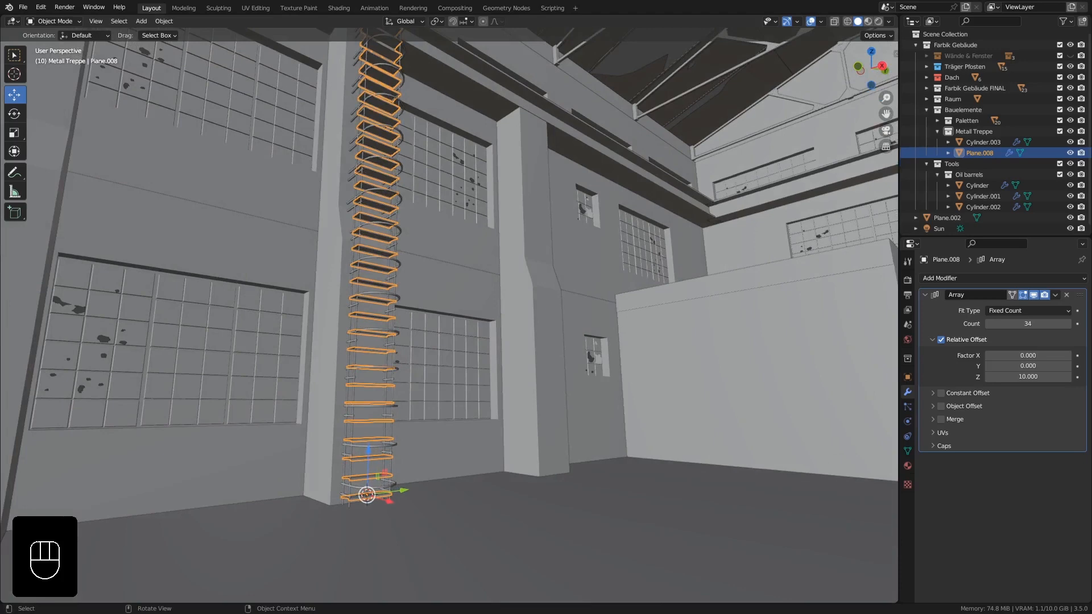
{"action": "middle_click_drag", "start_coordinate": [393, 360], "coordinate": [401, 397]}
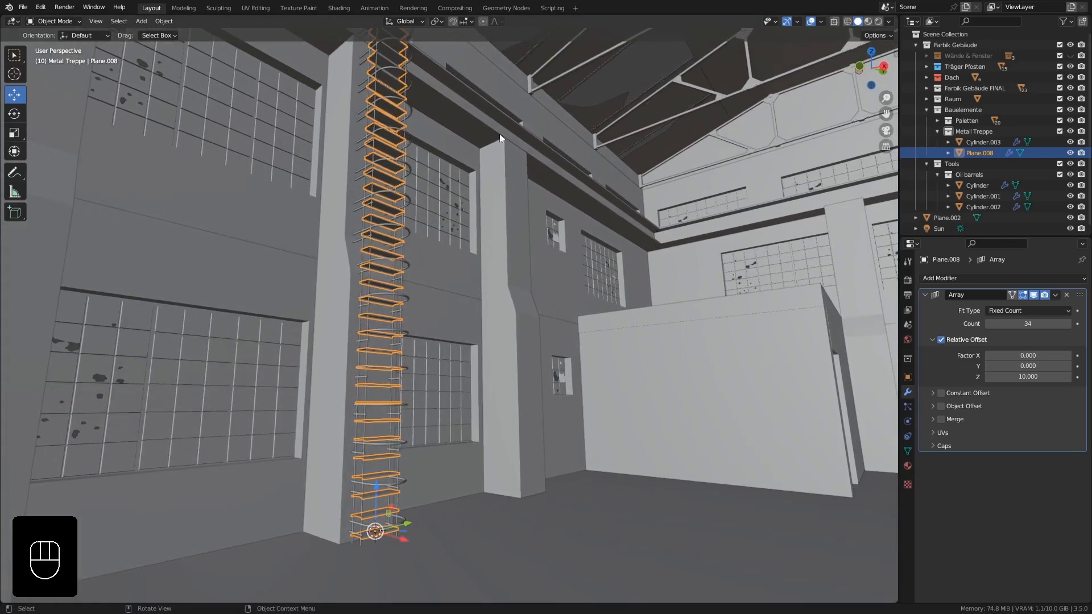
Step: Preview the ladder in Rendered shading with nothing selected, and inspect its steps and base up close
{"action": "left_click", "coordinate": [877, 21]}
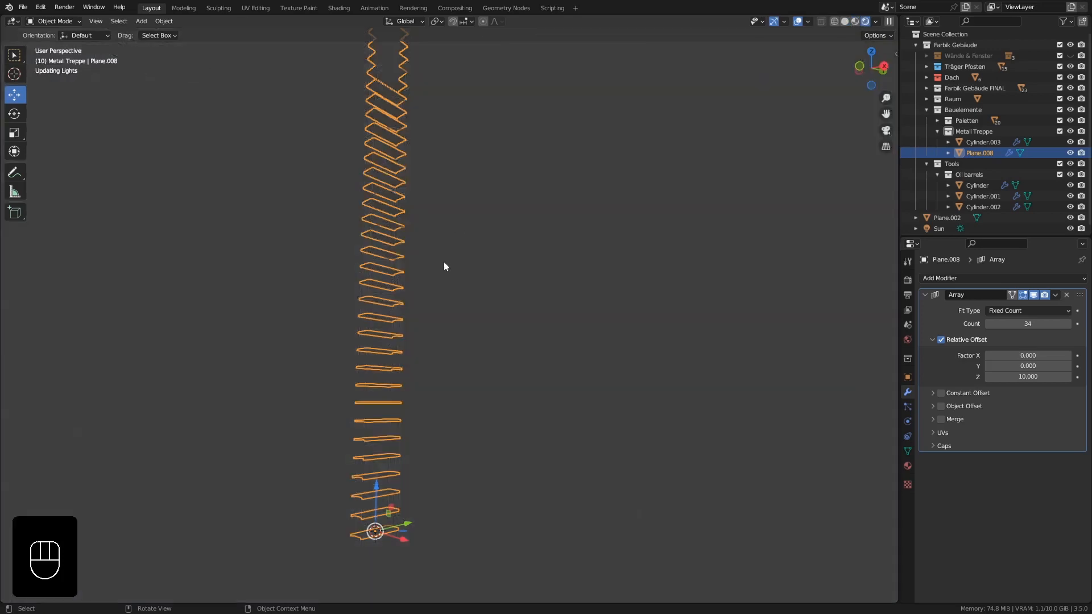
{"action": "key", "text": "alt+a"}
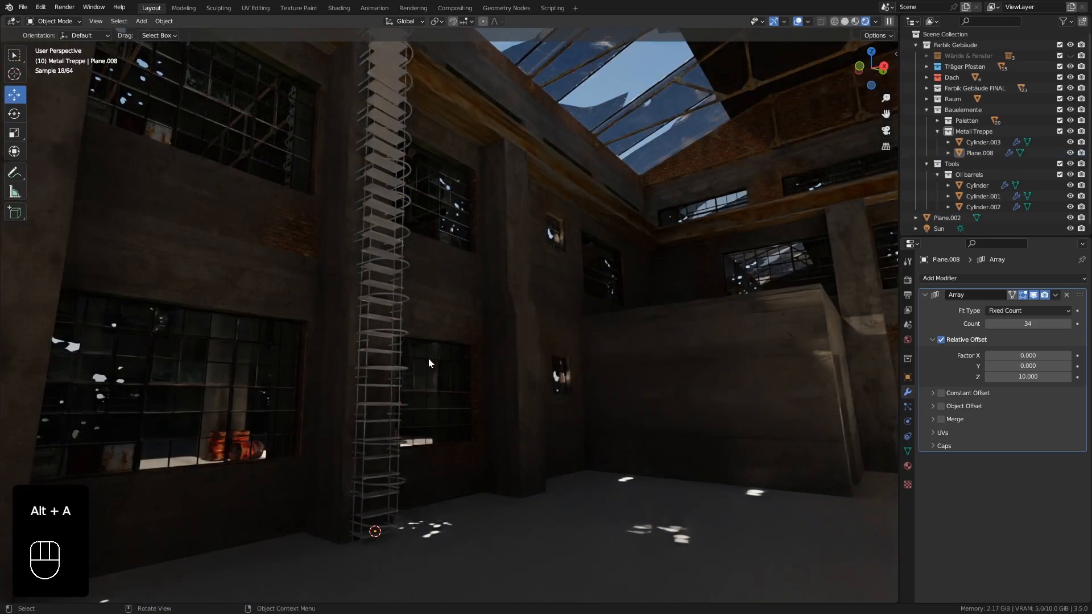
{"action": "middle_click_drag", "start_coordinate": [431, 356], "coordinate": [291, 261], "text": "shift"}
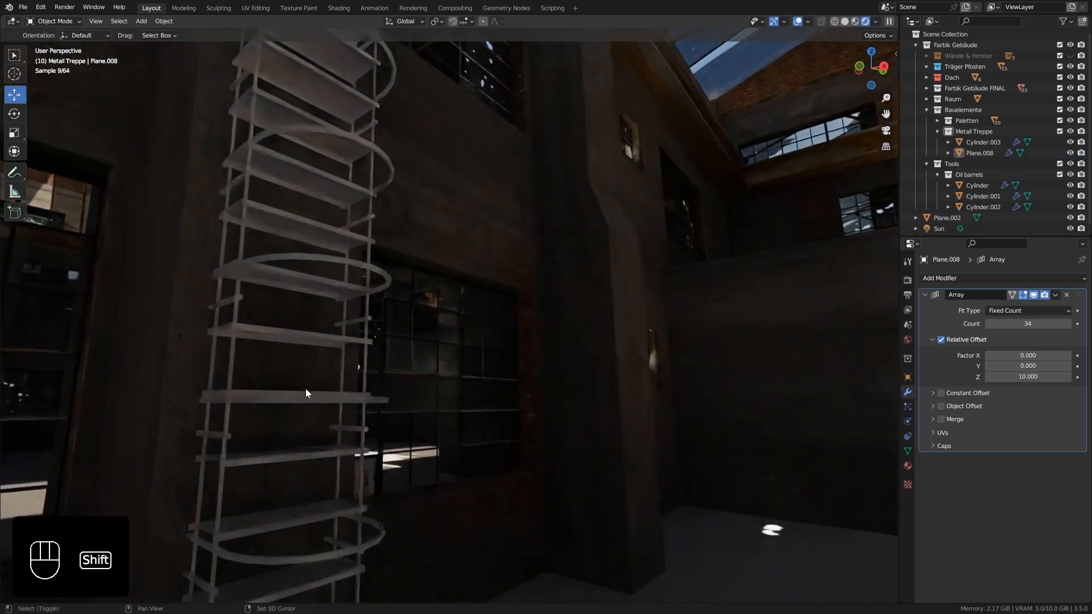
{"action": "middle_click_drag", "start_coordinate": [305, 392], "coordinate": [370, 66], "text": "shift"}
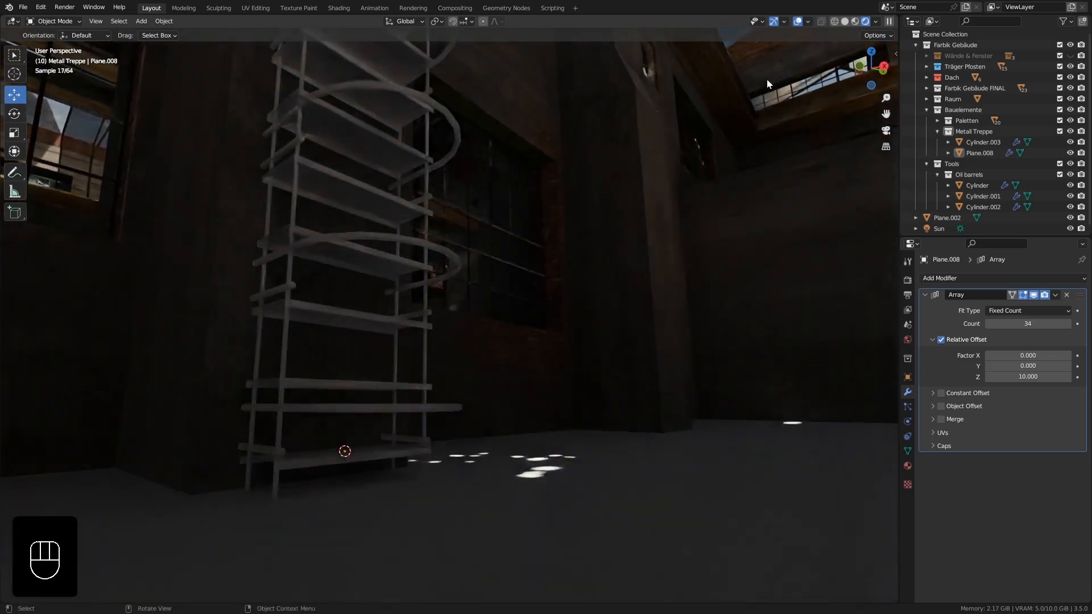
Step: Switch the viewport to Material Preview shading and select the step plates at the ladder's base
{"action": "left_click", "coordinate": [854, 22]}
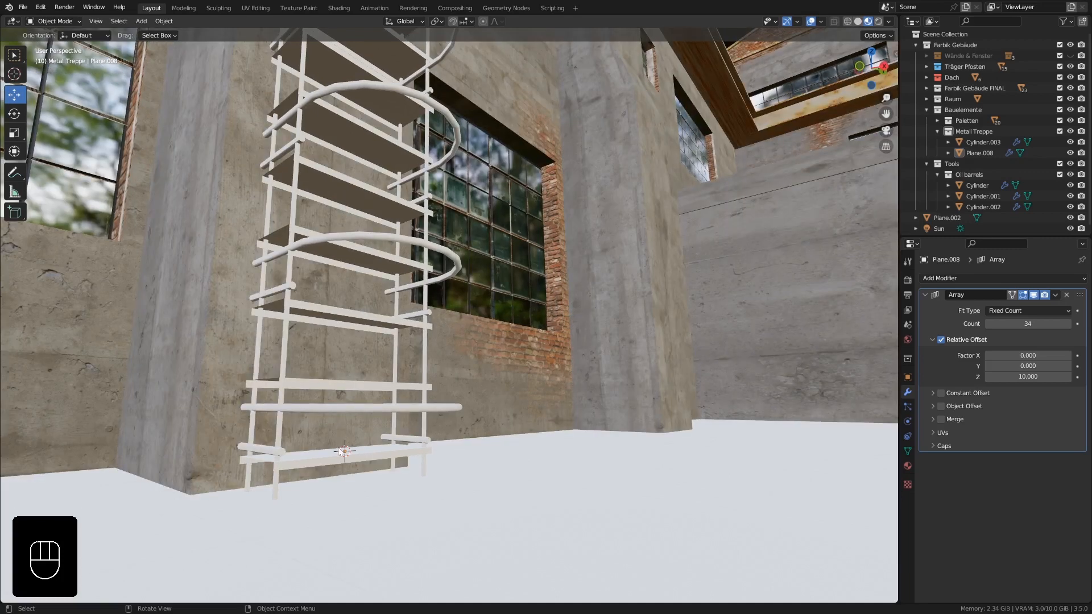
{"action": "left_click", "coordinate": [341, 452]}
{"action": "middle_click_drag", "start_coordinate": [341, 452], "coordinate": [370, 427]}
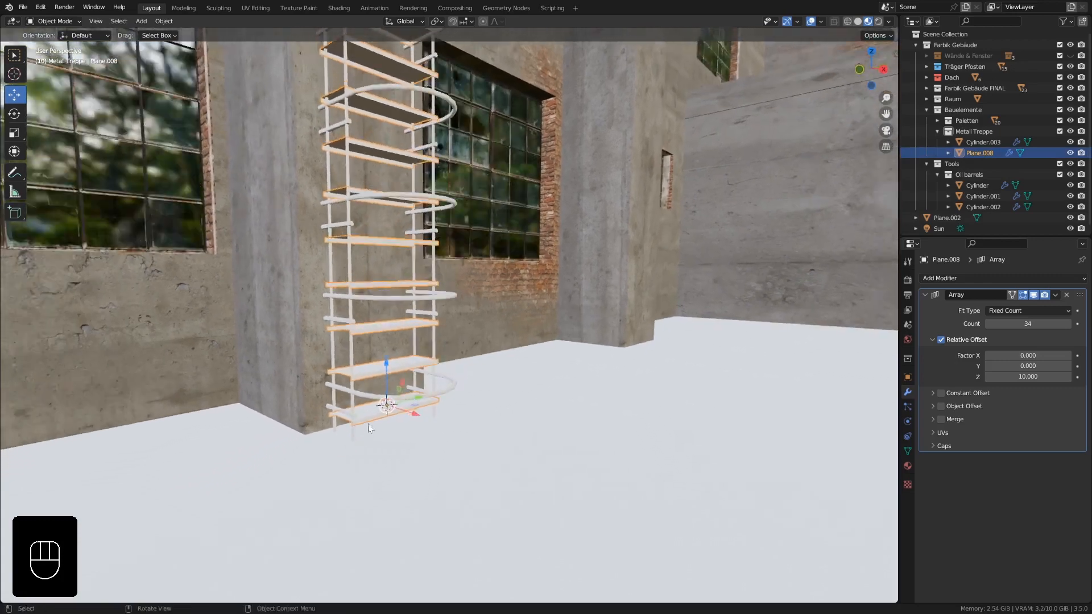
{"action": "scroll", "coordinate": [373, 415], "scroll_direction": "up", "scroll_amount": 6}
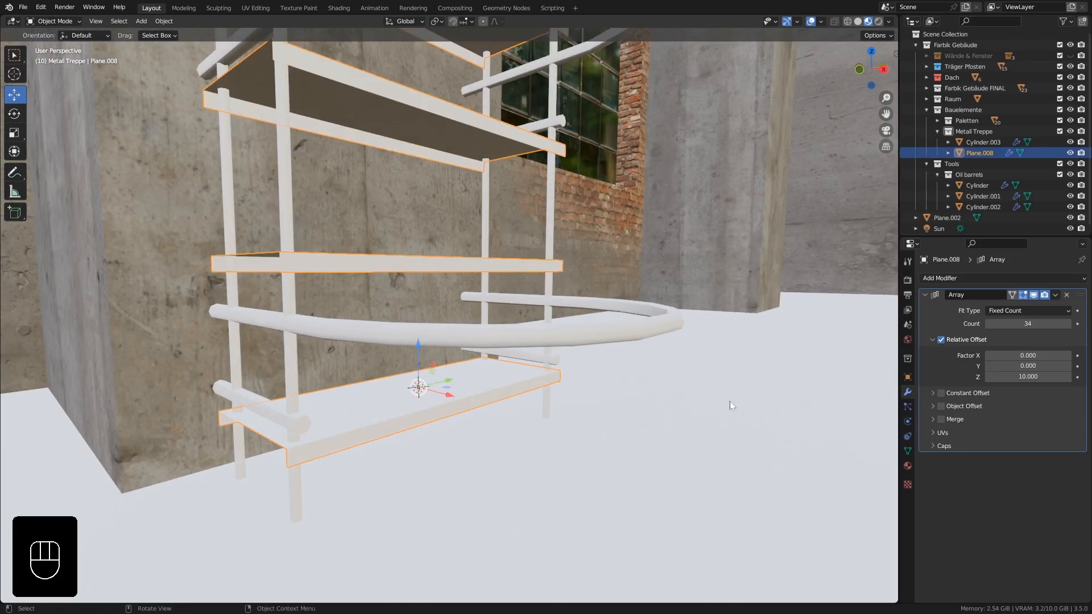
Step: Assign the existing medal-Dach material to the step plates
{"action": "left_click", "coordinate": [907, 466]}
{"action": "left_click", "coordinate": [925, 409]}
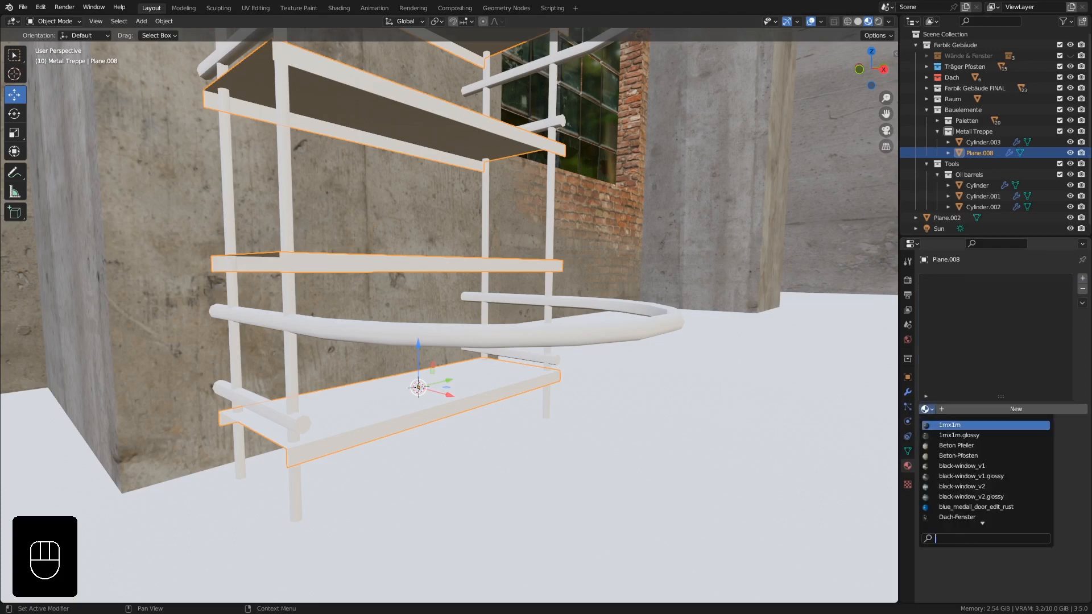
{"action": "key", "text": "Down"}
{"action": "key", "text": "Down"}
{"action": "key", "text": "Down"}
{"action": "key", "text": "Down"}
{"action": "key", "text": "Down"}
{"action": "key", "text": "Down"}
{"action": "key", "text": "Down"}
{"action": "key", "text": "Down"}
{"action": "key", "text": "Down"}
{"action": "key", "text": "Down"}
{"action": "key", "text": "Down"}
{"action": "key", "text": "Down"}
{"action": "key", "text": "Down"}
{"action": "key", "text": "Down"}
{"action": "key", "text": "Down"}
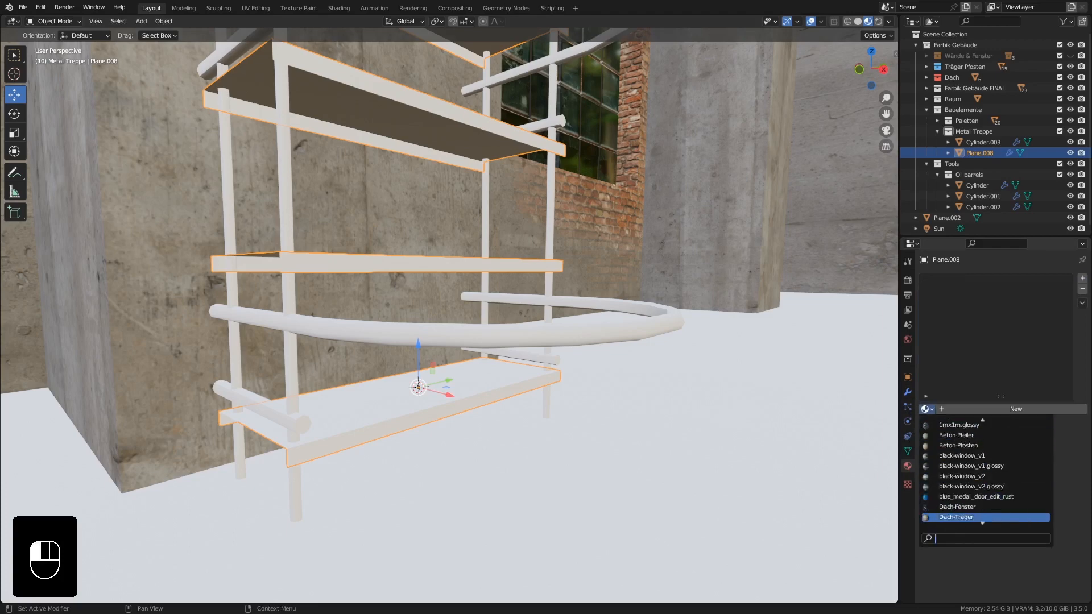
{"action": "key", "text": "Down"}
{"action": "key", "text": "Down"}
{"action": "key", "text": "Down"}
{"action": "key", "text": "Down"}
{"action": "key", "text": "Down"}
{"action": "key", "text": "Down"}
{"action": "key", "text": "Down"}
{"action": "key", "text": "Down"}
{"action": "key", "text": "Down"}
{"action": "key", "text": "Down"}
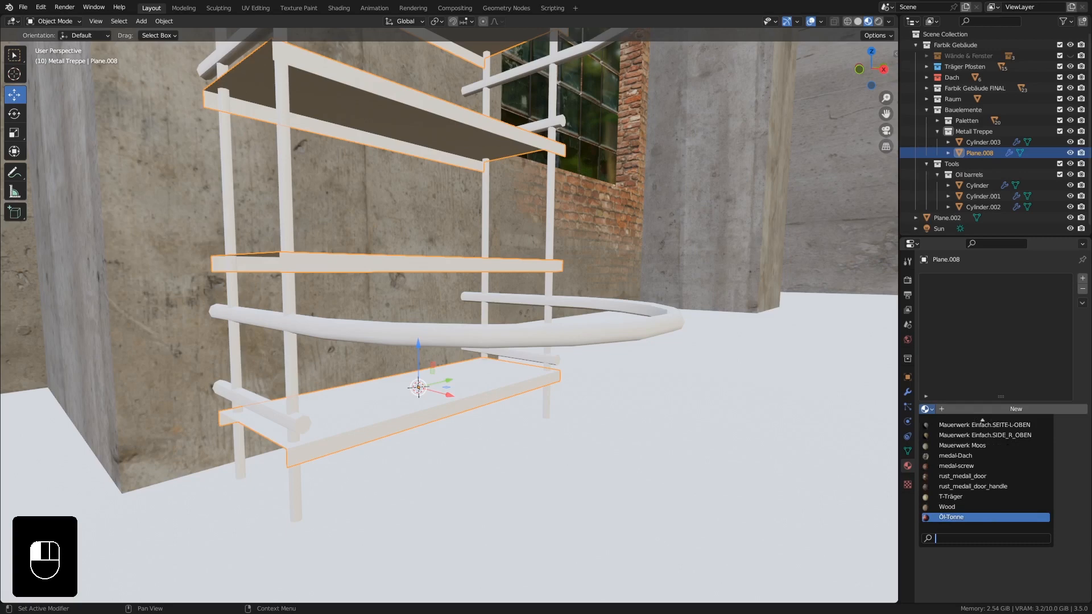
{"action": "key", "text": "Up"}
{"action": "key", "text": "Up"}
{"action": "key", "text": "Up"}
{"action": "key", "text": "Up"}
{"action": "key", "text": "Up"}
{"action": "key", "text": "Up"}
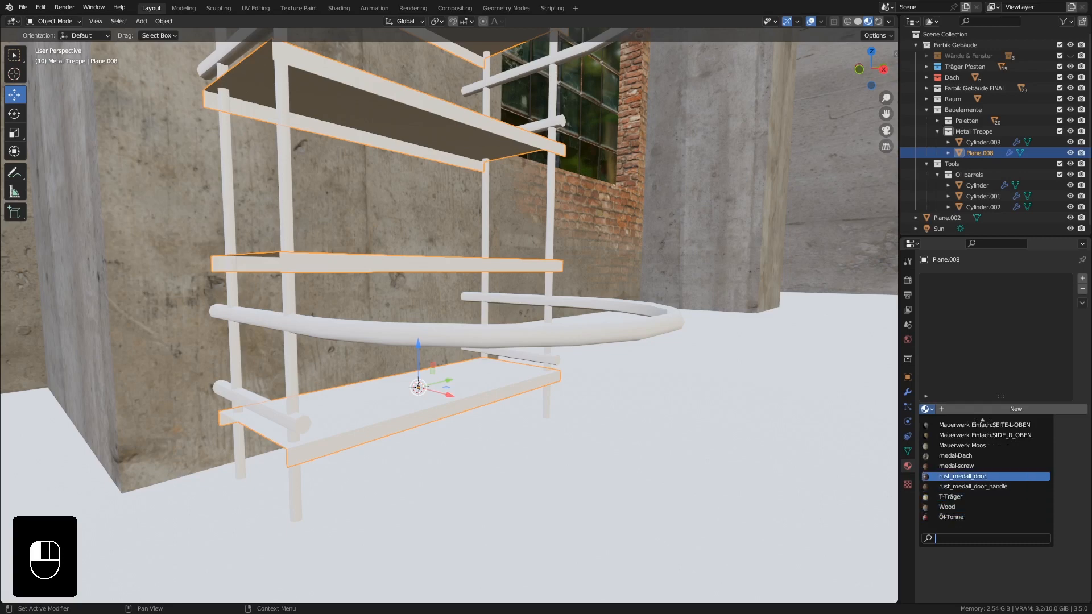
{"action": "key", "text": "Return"}
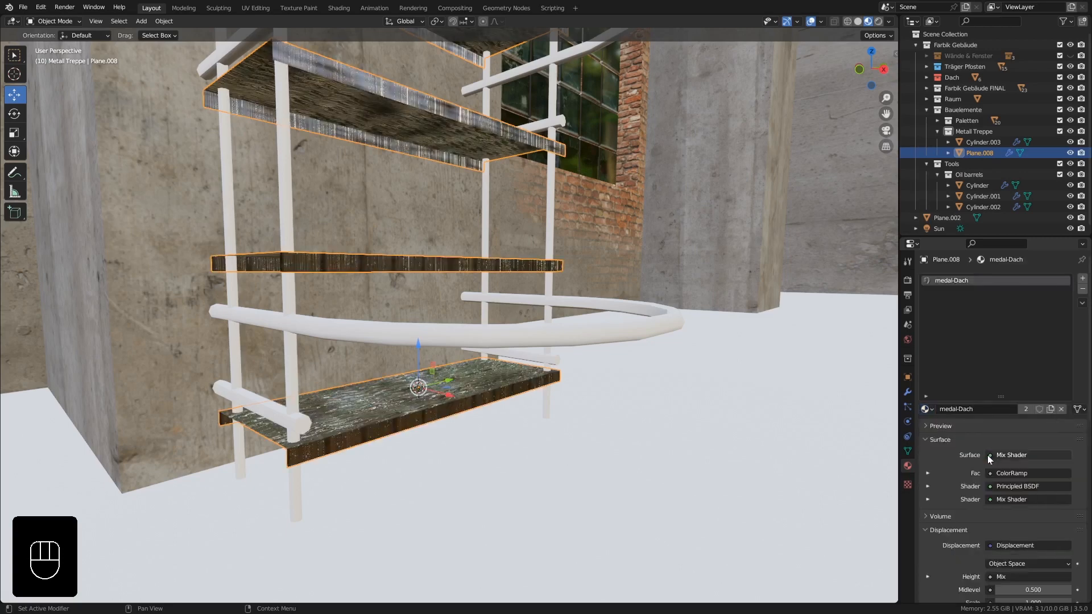
Step: Enter Edit Mode on the step plate and split the viewport to open a UV Editor beside it
{"action": "scroll", "coordinate": [448, 397], "scroll_direction": "down", "scroll_amount": 2}
{"action": "middle_click_drag", "start_coordinate": [448, 397], "coordinate": [445, 405]}
{"action": "scroll", "coordinate": [408, 368], "scroll_direction": "up", "scroll_amount": 5}
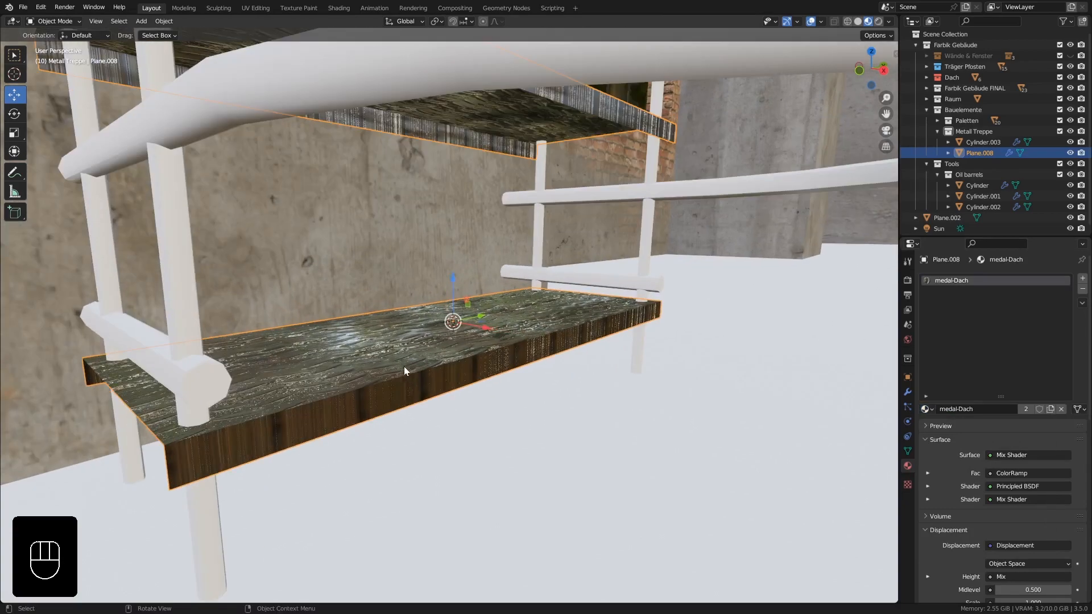
{"action": "key", "text": "Tab"}
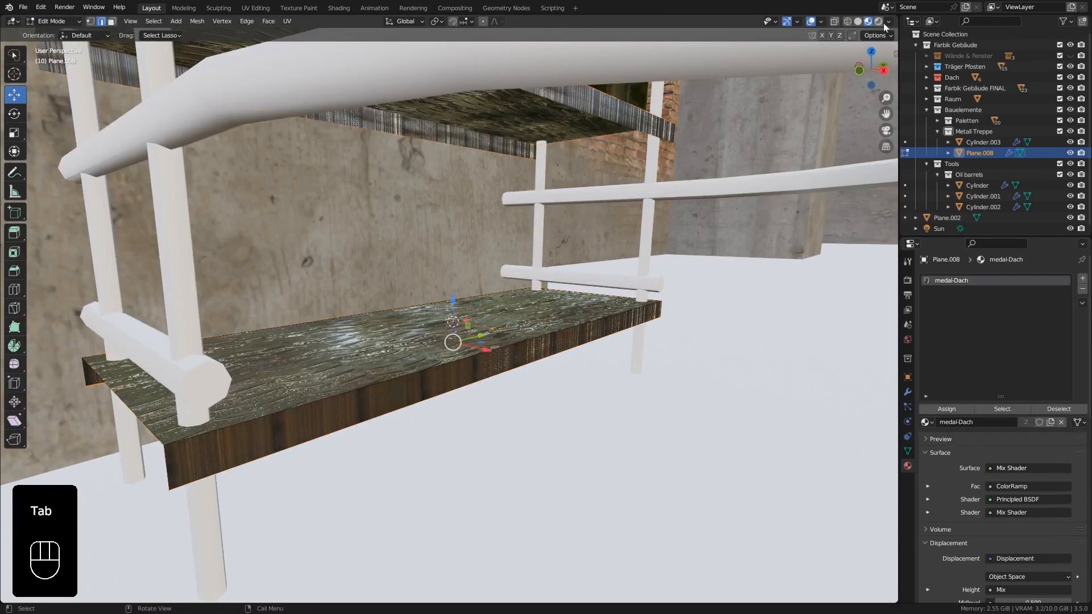
{"action": "left_click_drag", "start_coordinate": [895, 20], "coordinate": [568, 25]}
{"action": "left_click", "coordinate": [567, 25]}
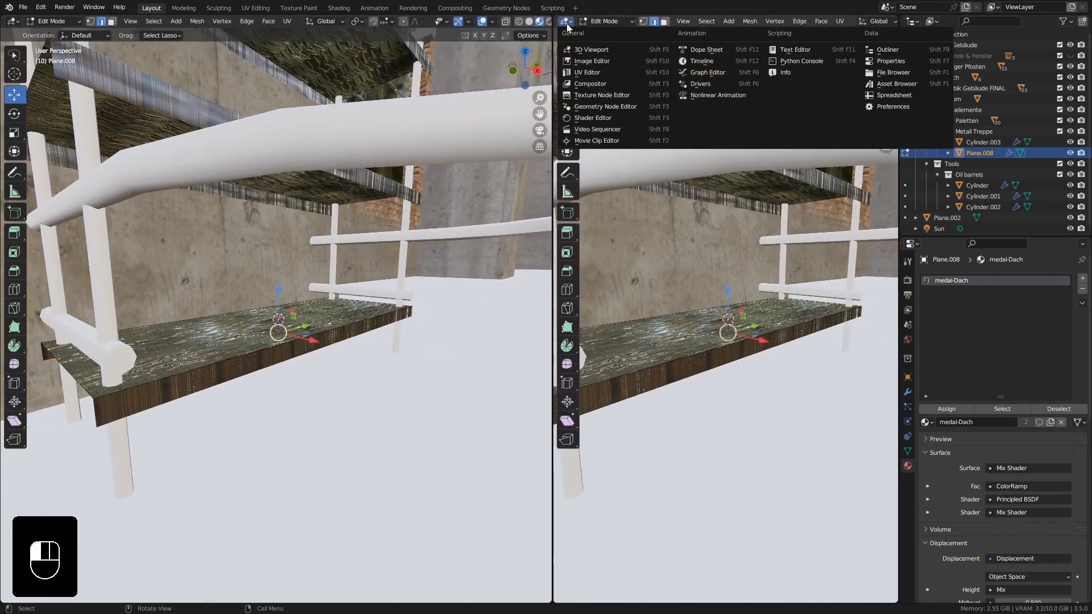
{"action": "left_click", "coordinate": [592, 70]}
Step: Select all faces of the step plate in face select mode and unwrap them with the standard Unwrap method
{"action": "left_click", "coordinate": [249, 334]}
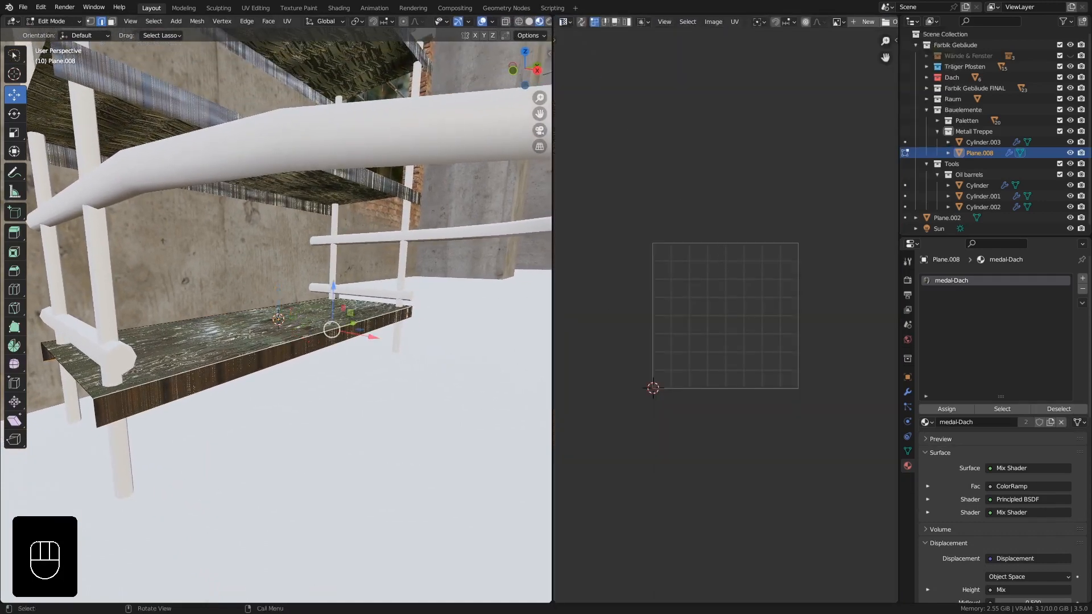
{"action": "left_click", "coordinate": [110, 22]}
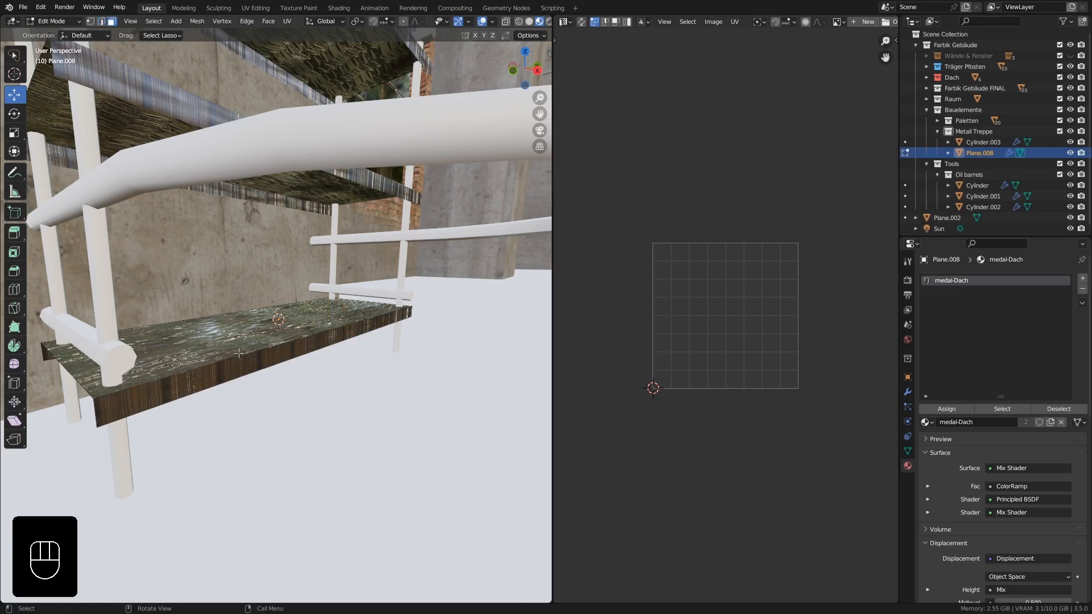
{"action": "key", "text": "a"}
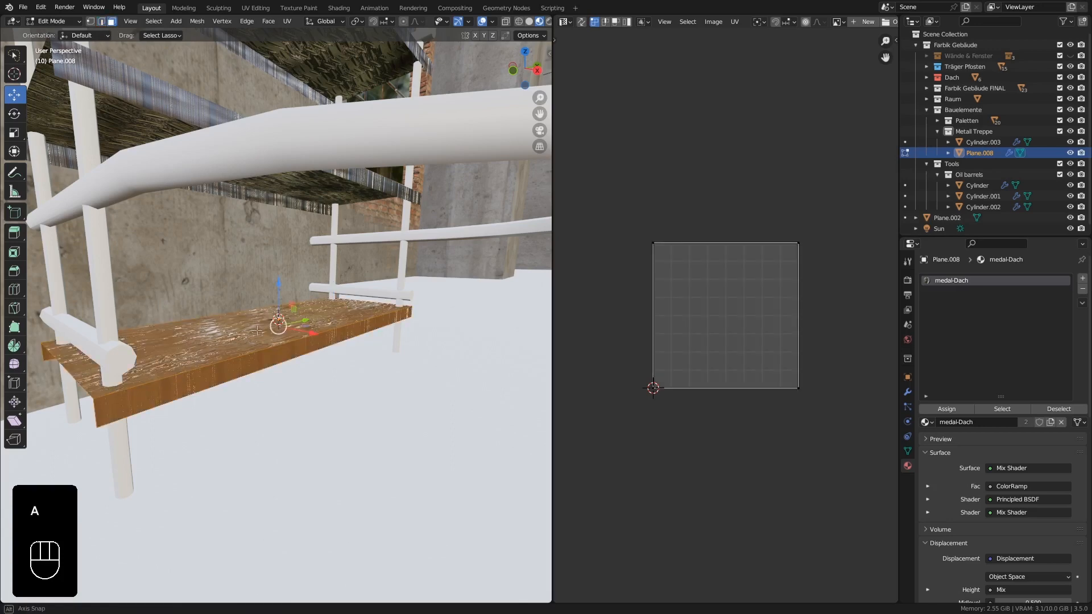
{"action": "middle_click_drag", "start_coordinate": [248, 336], "coordinate": [258, 336]}
{"action": "key", "text": "u"}
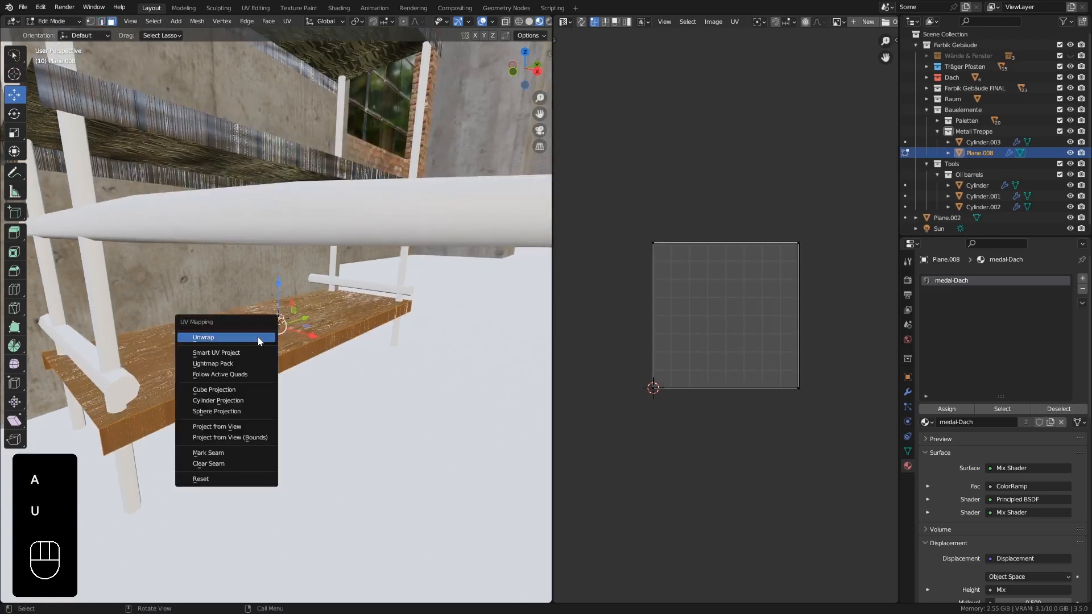
{"action": "left_click", "coordinate": [257, 337]}
{"action": "middle_click_drag", "start_coordinate": [273, 345], "coordinate": [285, 423]}
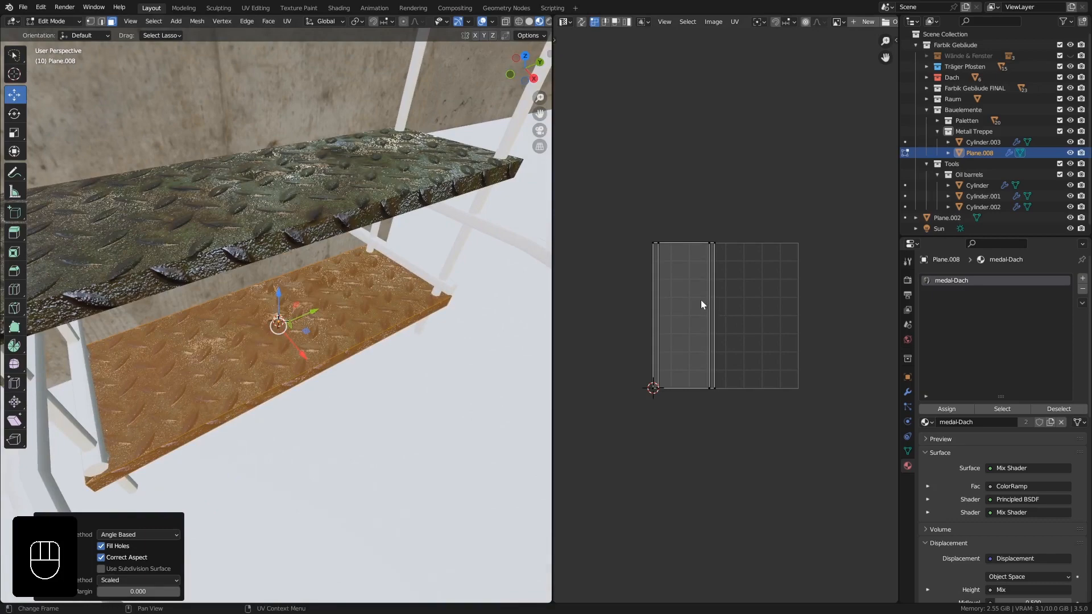
Step: Scale all of the step plate's UVs up to about 1.9 times for a finer tread pattern, and return to Object Mode
{"action": "key", "text": "a"}
{"action": "key", "text": "s"}
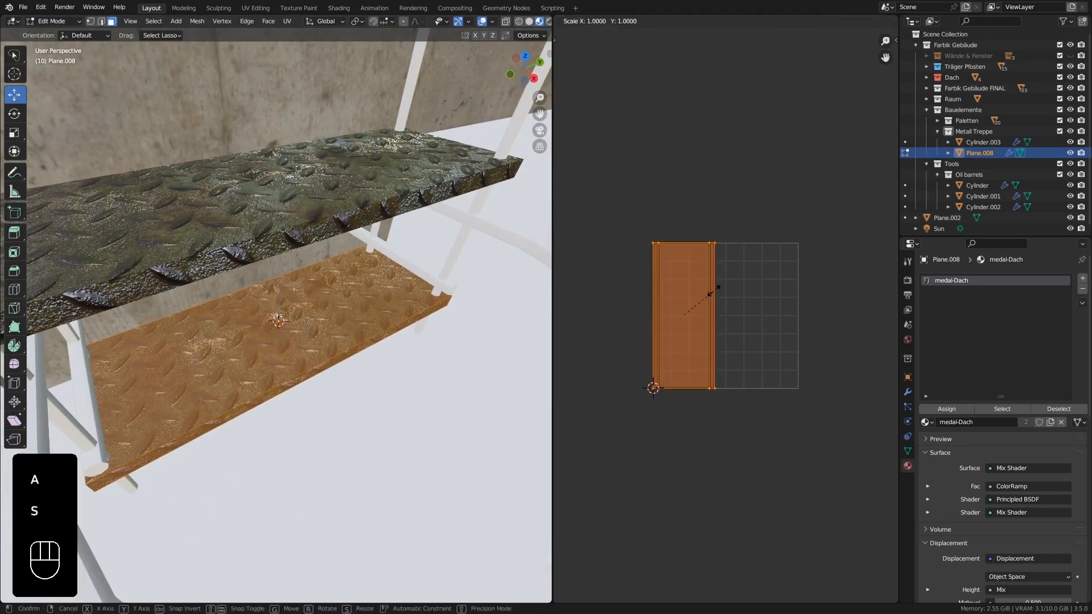
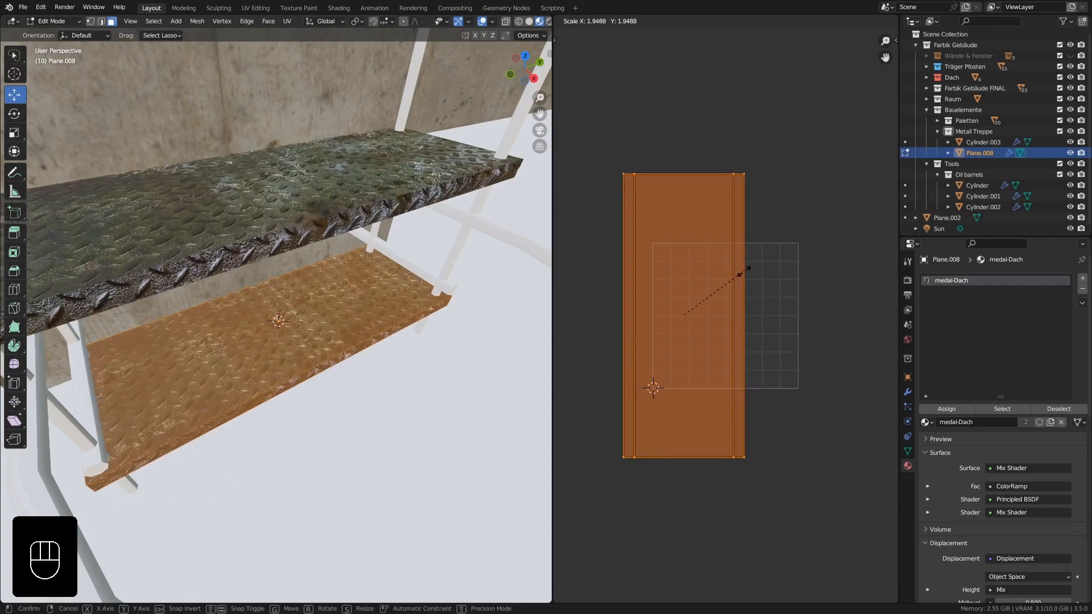
{"action": "left_click", "coordinate": [736, 287]}
{"action": "key", "text": "Tab"}
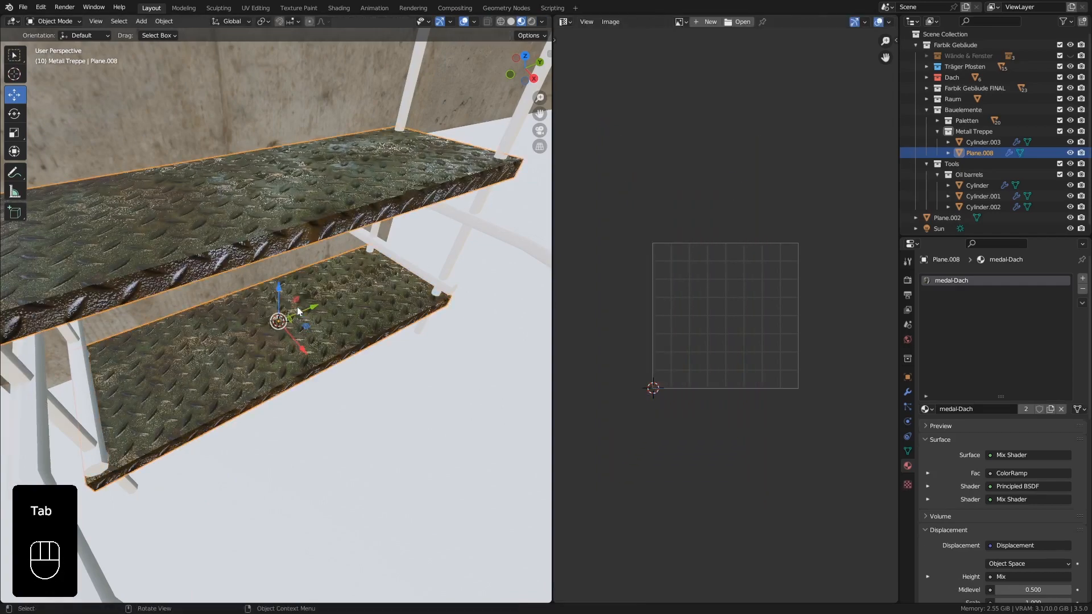
Step: Create a new material named metall on the ladder's pipe frame and safety cage object
{"action": "middle_click_drag", "start_coordinate": [304, 303], "coordinate": [296, 364], "text": "ctrl"}
{"action": "scroll", "coordinate": [296, 355], "scroll_direction": "up", "scroll_amount": 3}
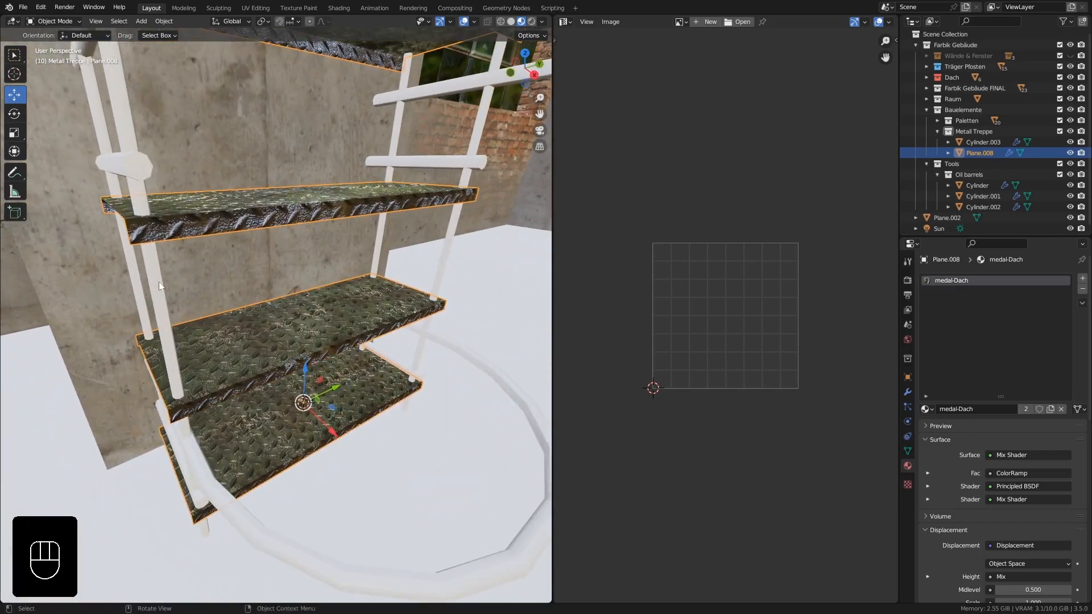
{"action": "left_click", "coordinate": [182, 443]}
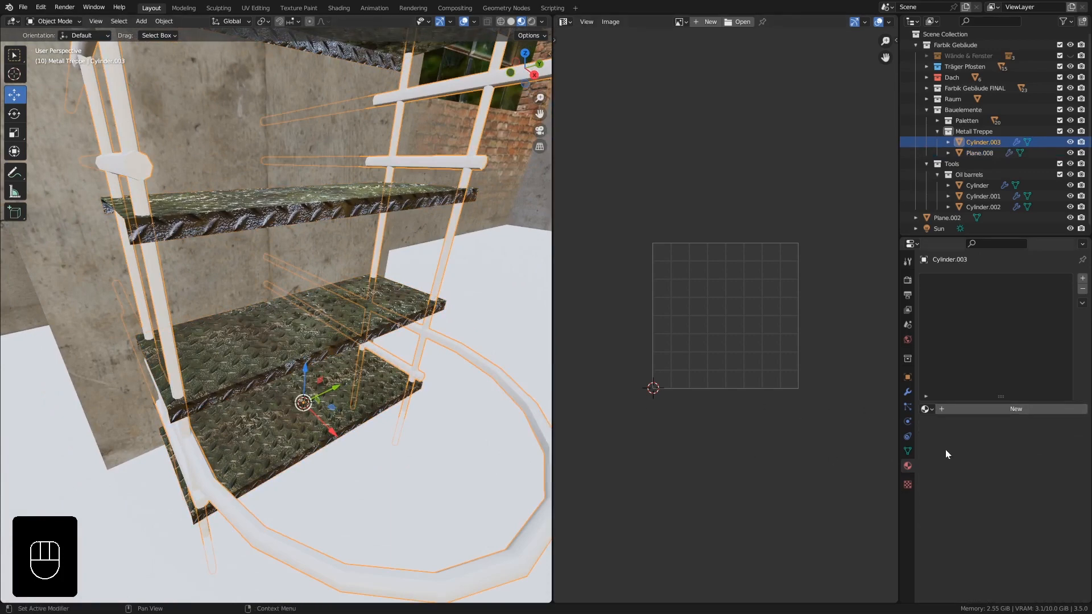
{"action": "left_click", "coordinate": [1000, 409]}
{"action": "double_click", "coordinate": [974, 408]}
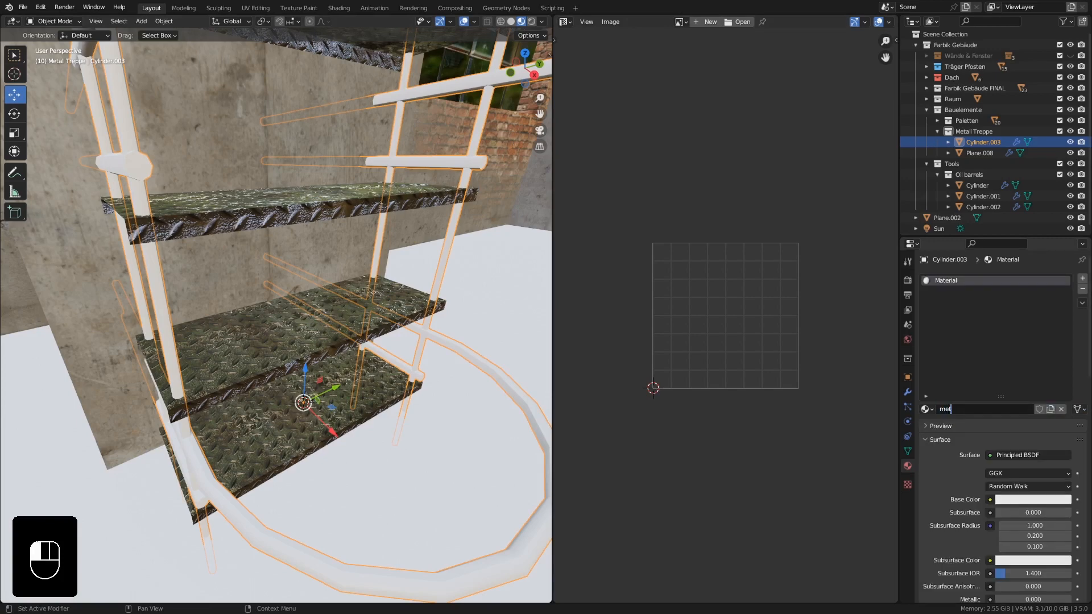
{"action": "type", "text": "metall"}
{"action": "key", "text": "Return"}
Step: Darken the metall material's base color to a neutral grey with a value of about 0.119
{"action": "left_click", "coordinate": [1033, 500]}
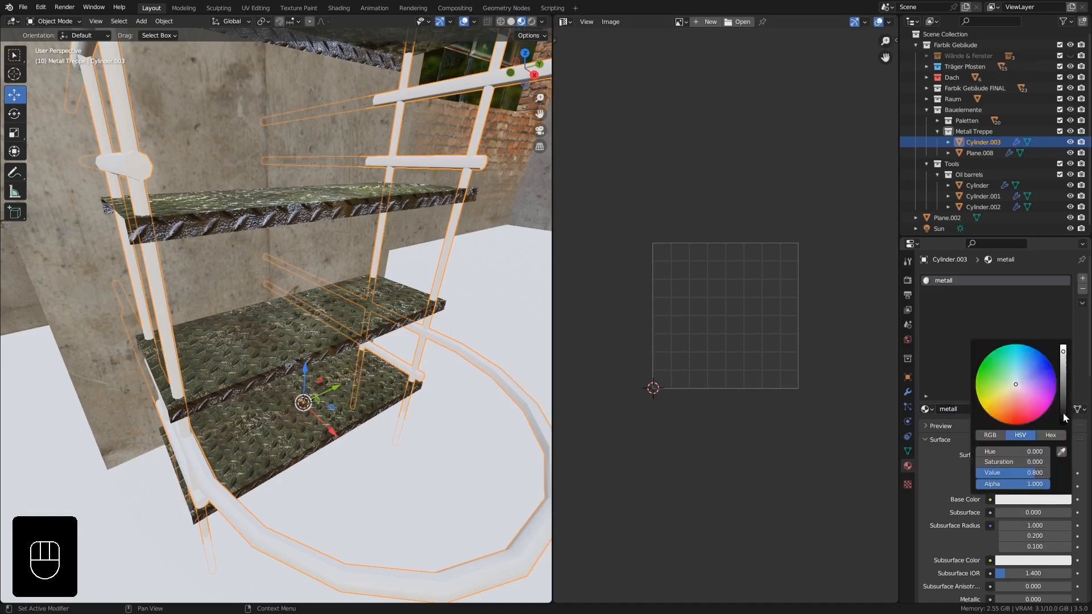
{"action": "left_click", "coordinate": [1063, 398]}
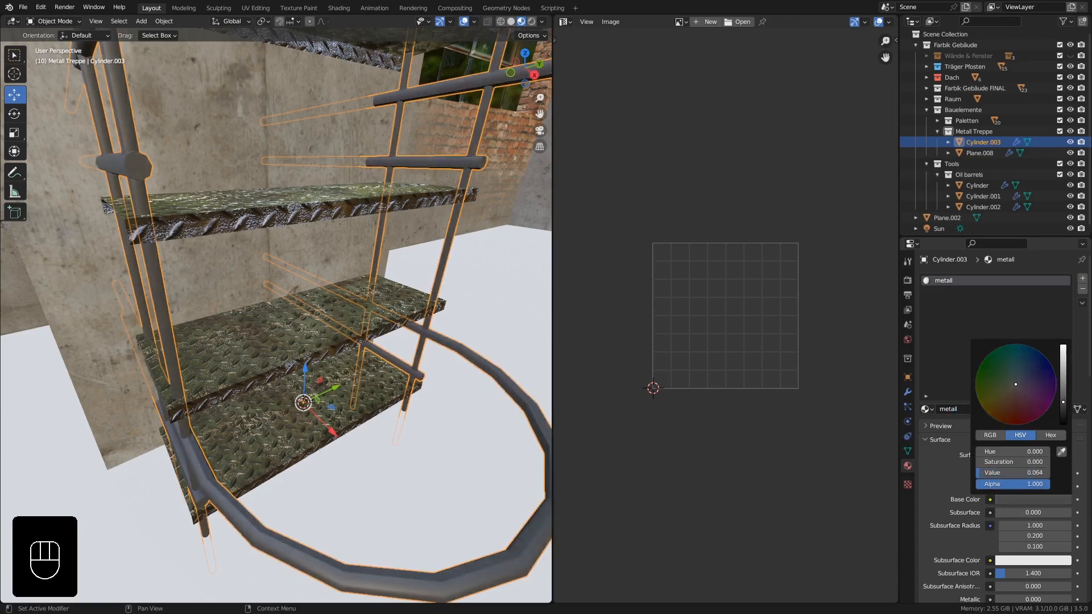
{"action": "left_click_drag", "start_coordinate": [1062, 402], "coordinate": [1063, 394]}
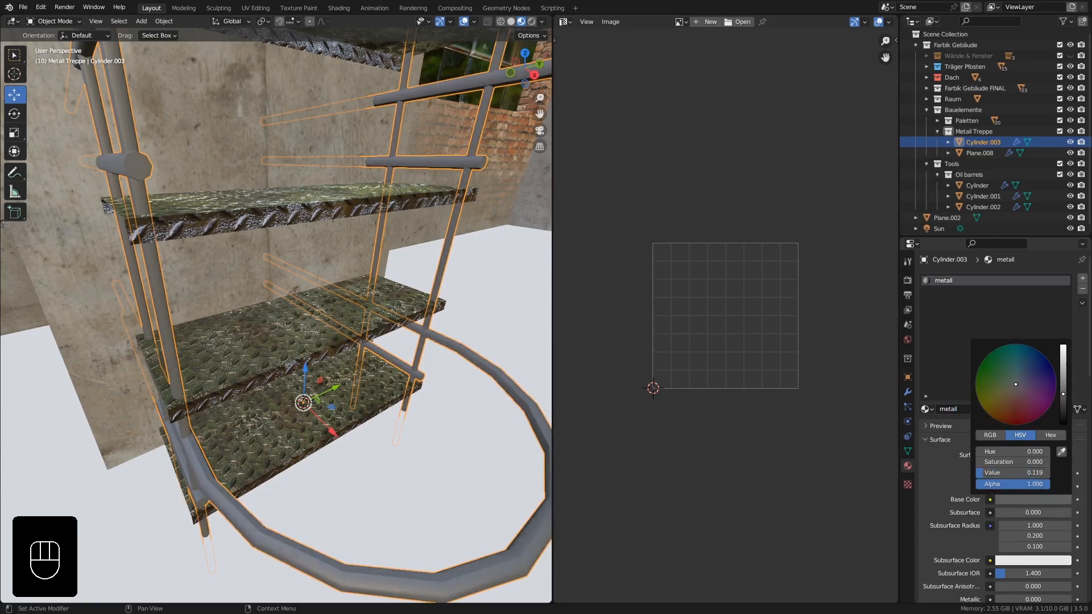
{"action": "scroll", "coordinate": [446, 360], "scroll_direction": "down", "scroll_amount": 3}
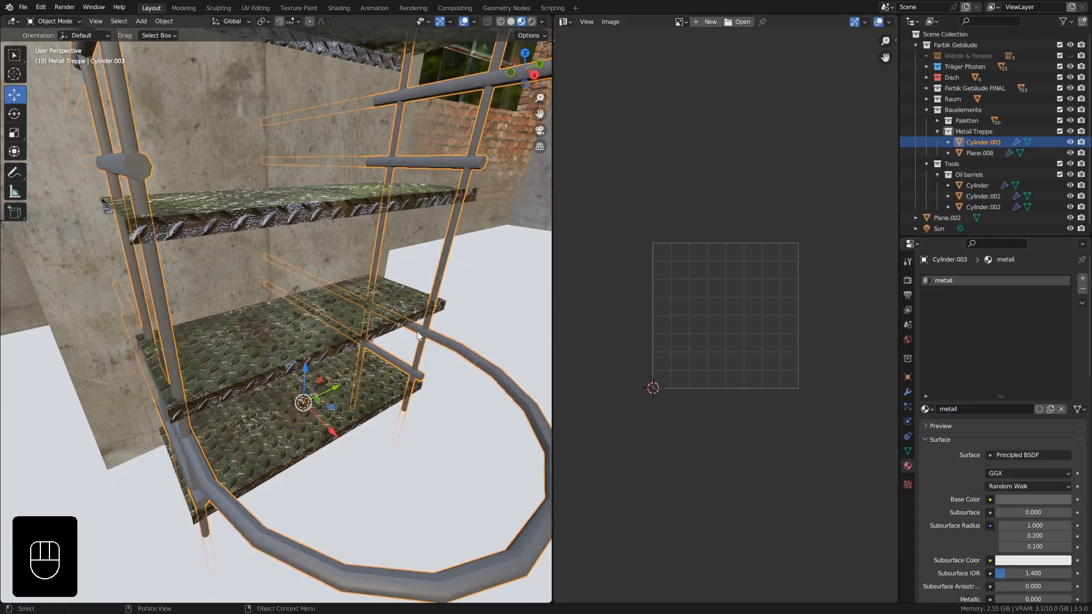
Step: Turn the UV Editor area into a Shader Editor, hide its sidebar and widen the area
{"action": "middle_click_drag", "start_coordinate": [418, 331], "coordinate": [409, 408], "text": "shift"}
{"action": "scroll", "coordinate": [365, 341], "scroll_direction": "up", "scroll_amount": 5}
{"action": "middle_click_drag", "start_coordinate": [402, 388], "coordinate": [356, 315], "text": "shift"}
{"action": "middle_click_drag", "start_coordinate": [392, 402], "coordinate": [362, 304], "text": "ctrl"}
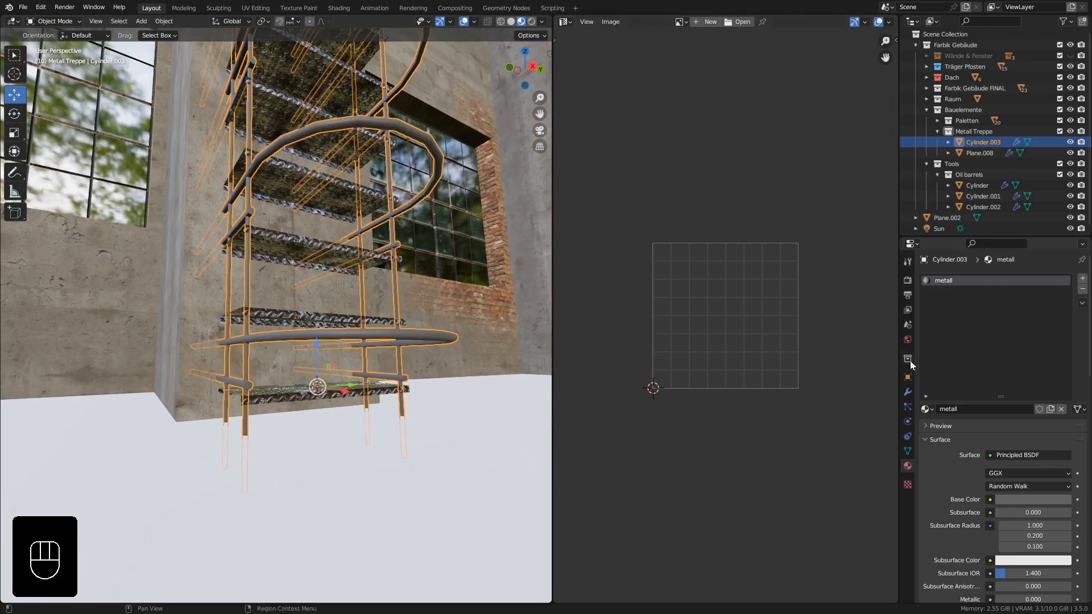
{"action": "left_click", "coordinate": [567, 23]}
{"action": "left_click", "coordinate": [609, 117]}
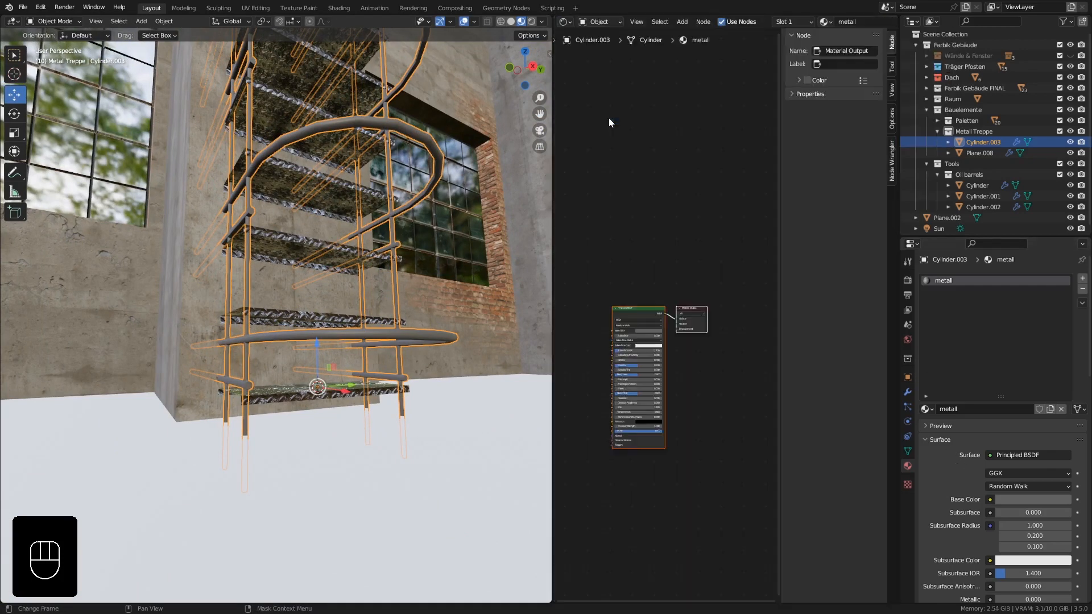
{"action": "key", "text": "n"}
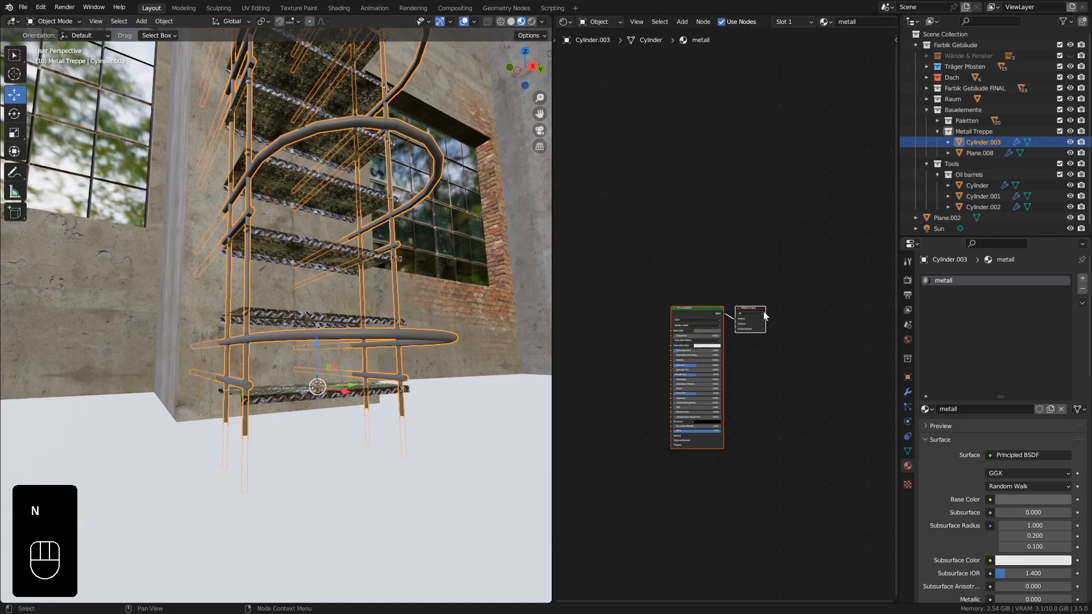
{"action": "scroll", "coordinate": [696, 353], "scroll_direction": "up", "scroll_amount": 3}
{"action": "middle_click_drag", "start_coordinate": [763, 361], "coordinate": [795, 302]}
{"action": "scroll", "coordinate": [794, 291], "scroll_direction": "up", "scroll_amount": 2}
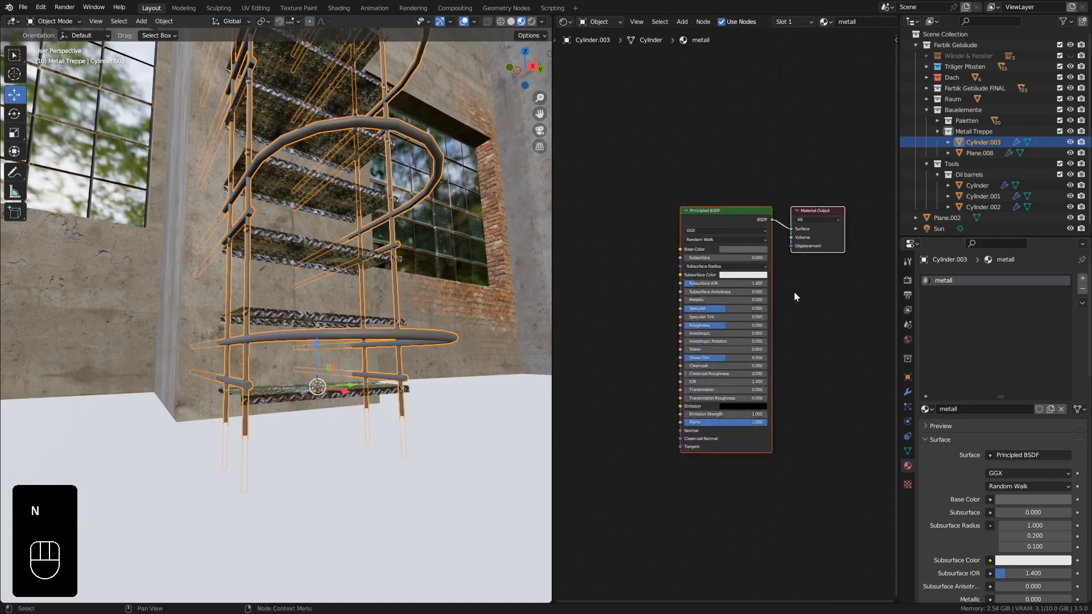
{"action": "middle_click_drag", "start_coordinate": [359, 350], "coordinate": [366, 317], "text": "ctrl"}
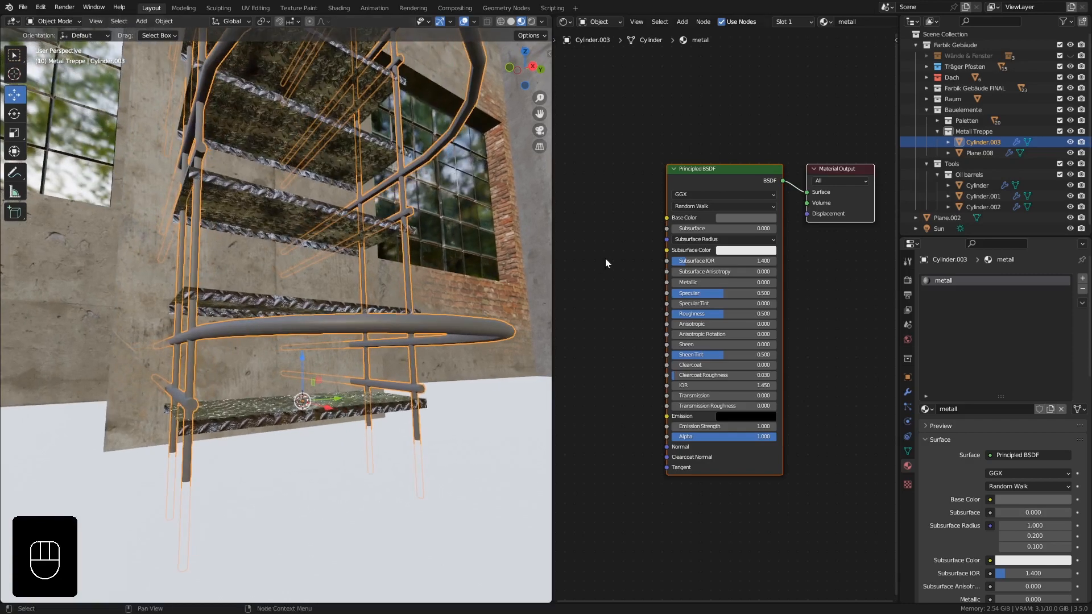
{"action": "left_click_drag", "start_coordinate": [551, 259], "coordinate": [400, 261]}
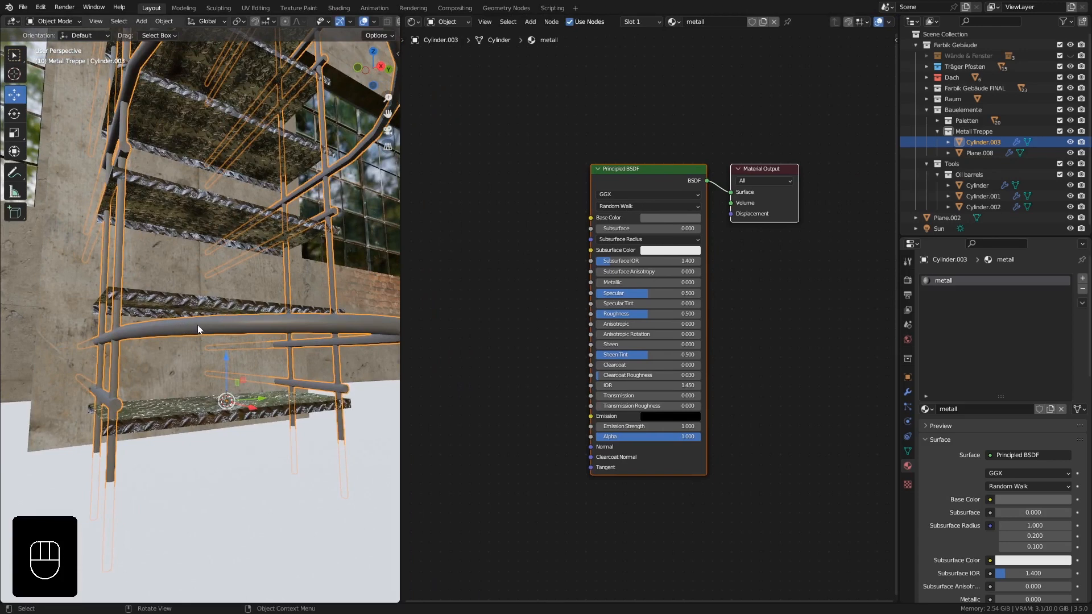
Step: Move the metall shader nodes aside and set Metallic to 1 and Roughness to about 0.292 on the Principled BSDF
{"action": "left_click_drag", "start_coordinate": [770, 170], "coordinate": [831, 121]}
{"action": "left_click", "coordinate": [544, 263]}
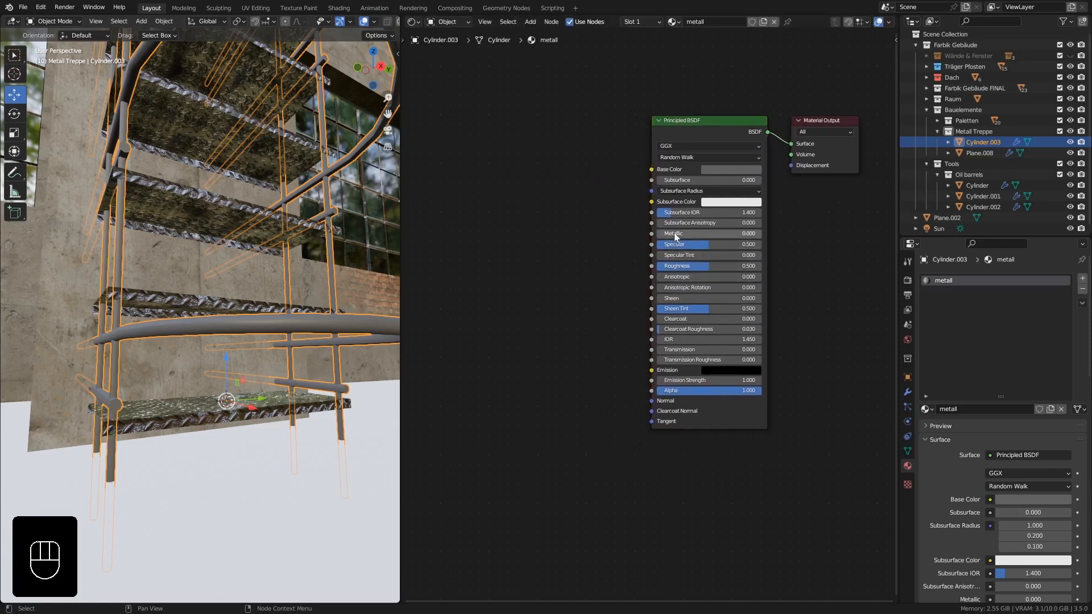
{"action": "left_click_drag", "start_coordinate": [673, 233], "coordinate": [764, 235]}
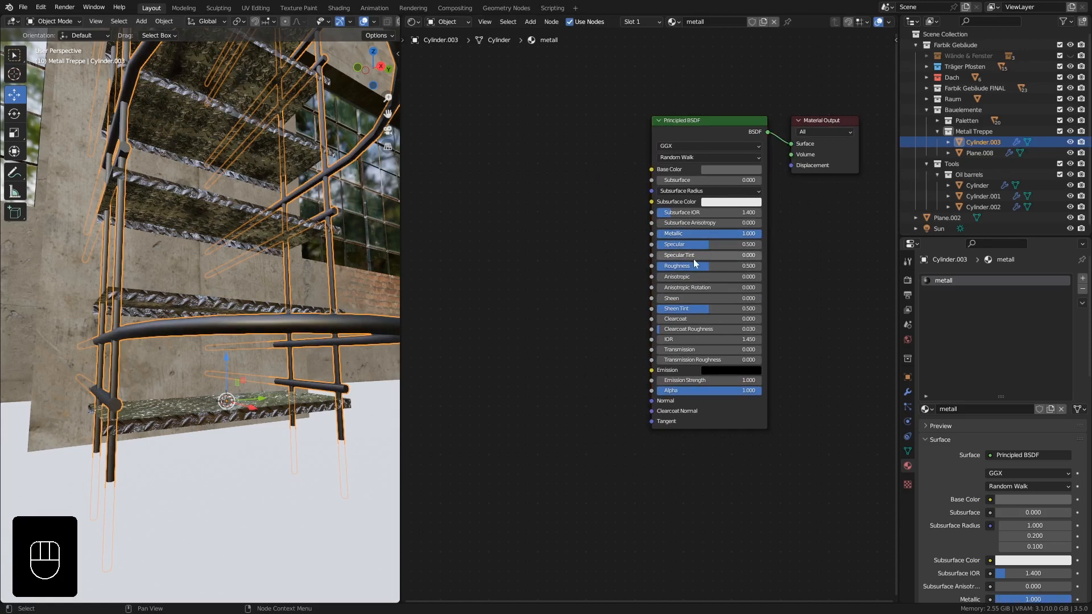
{"action": "left_click_drag", "start_coordinate": [694, 265], "coordinate": [678, 266]}
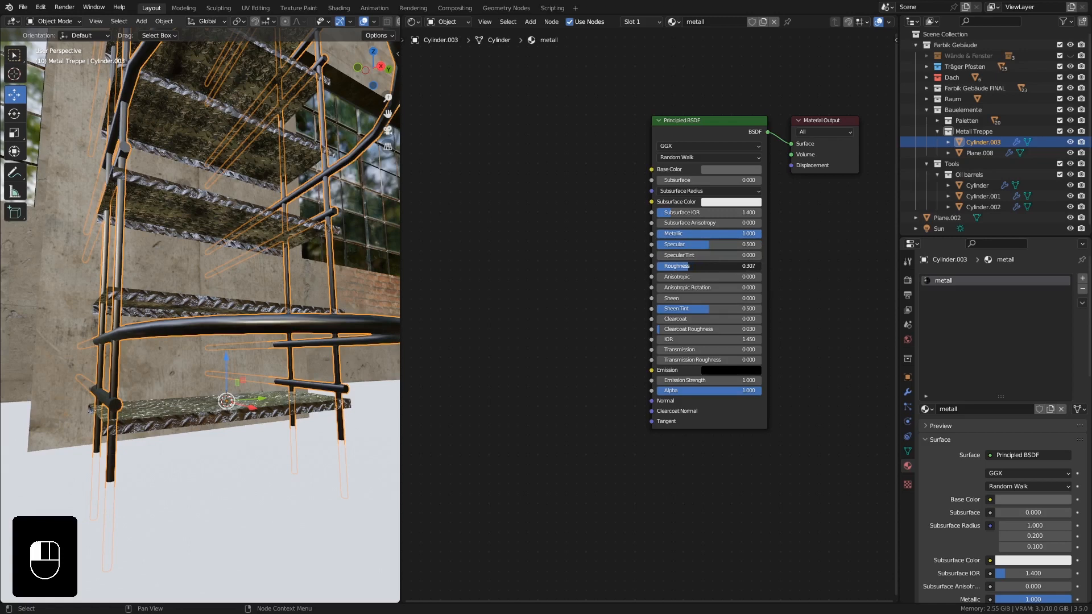
{"action": "left_click_drag", "start_coordinate": [678, 266], "coordinate": [678, 266]}
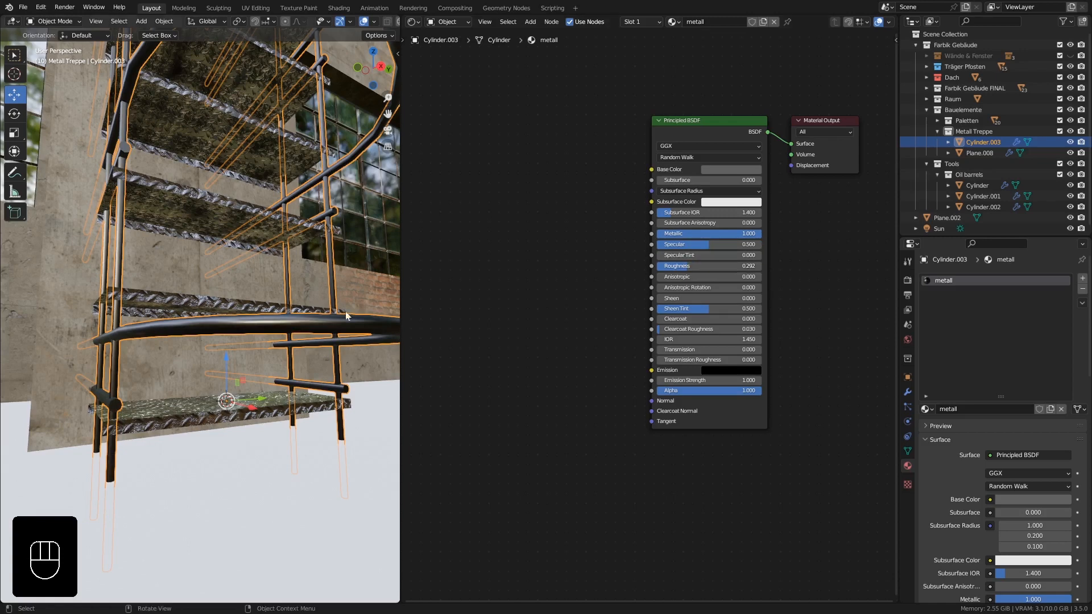
{"action": "middle_click_drag", "start_coordinate": [239, 324], "coordinate": [357, 275], "text": "shift"}
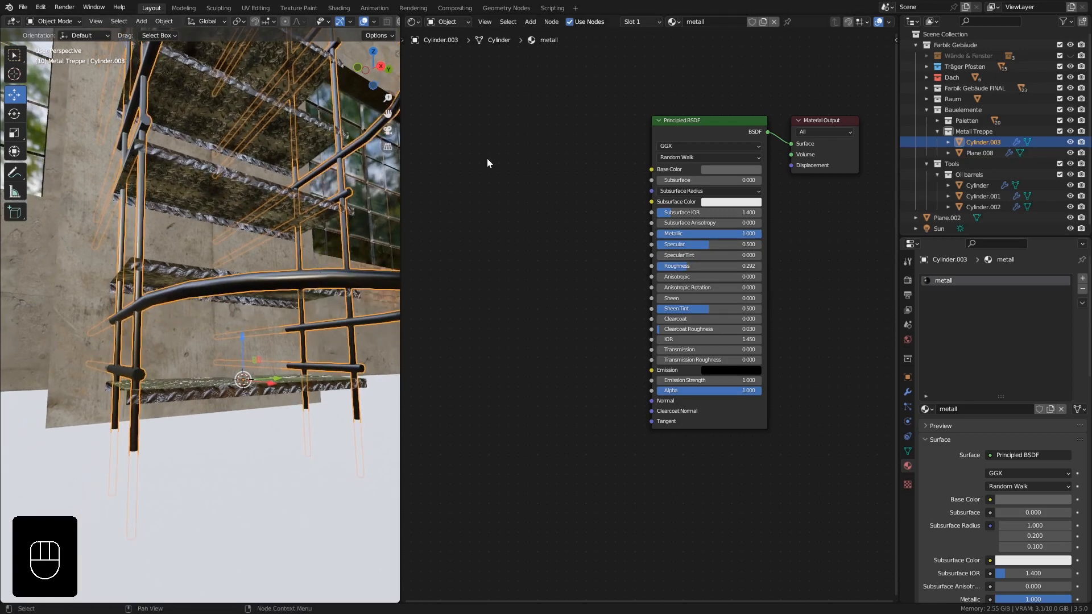
Step: Add a Musgrave Texture node and a Bump node in front of the Principled BSDF
{"action": "key", "text": "shift+a"}
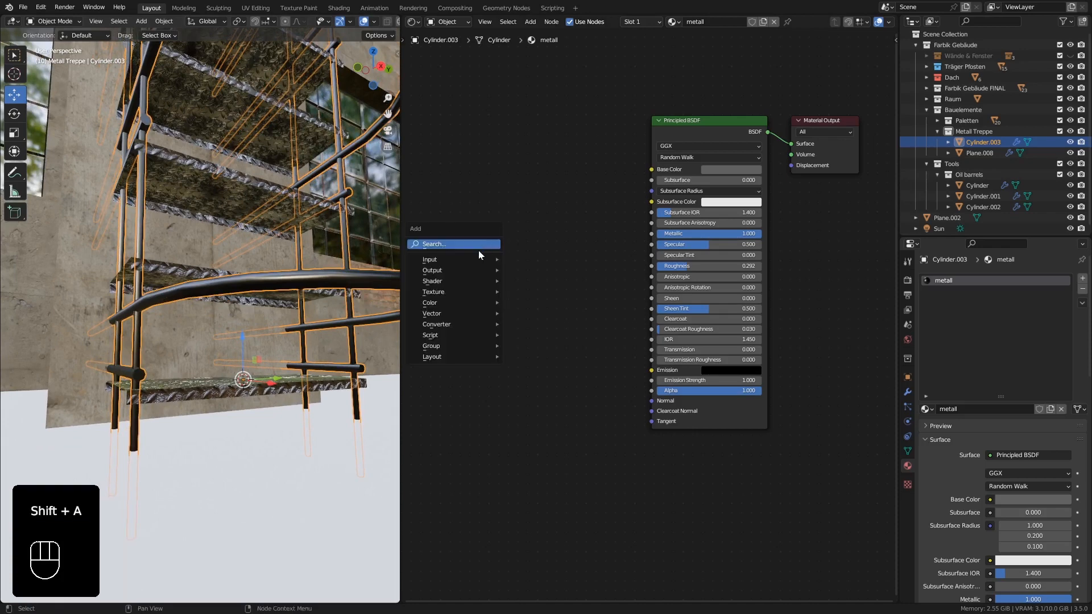
{"action": "mouse_move", "coordinate": [444, 296]}
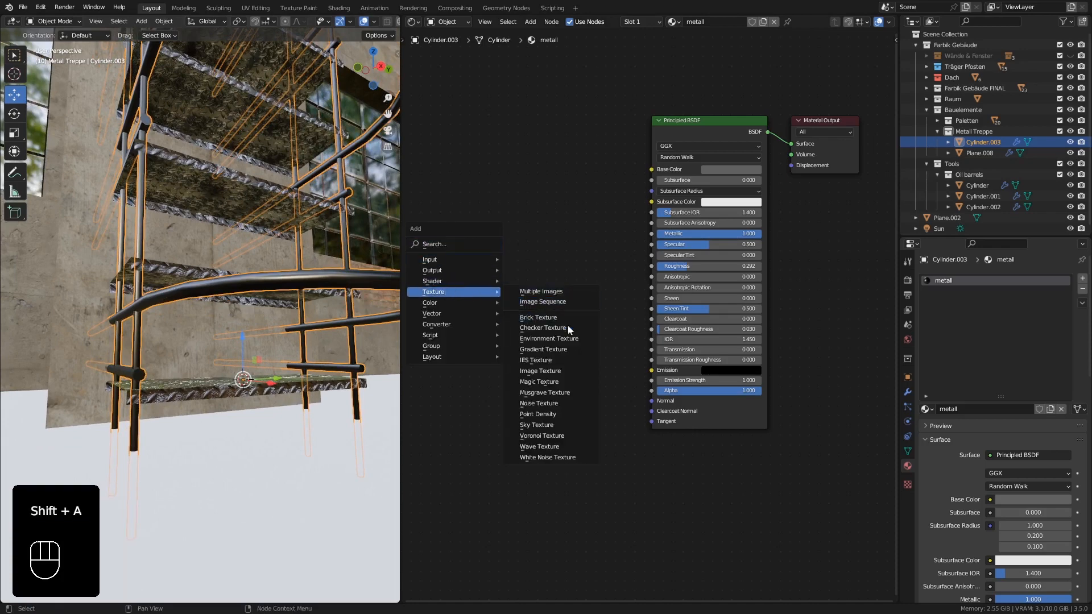
{"action": "left_click", "coordinate": [543, 392]}
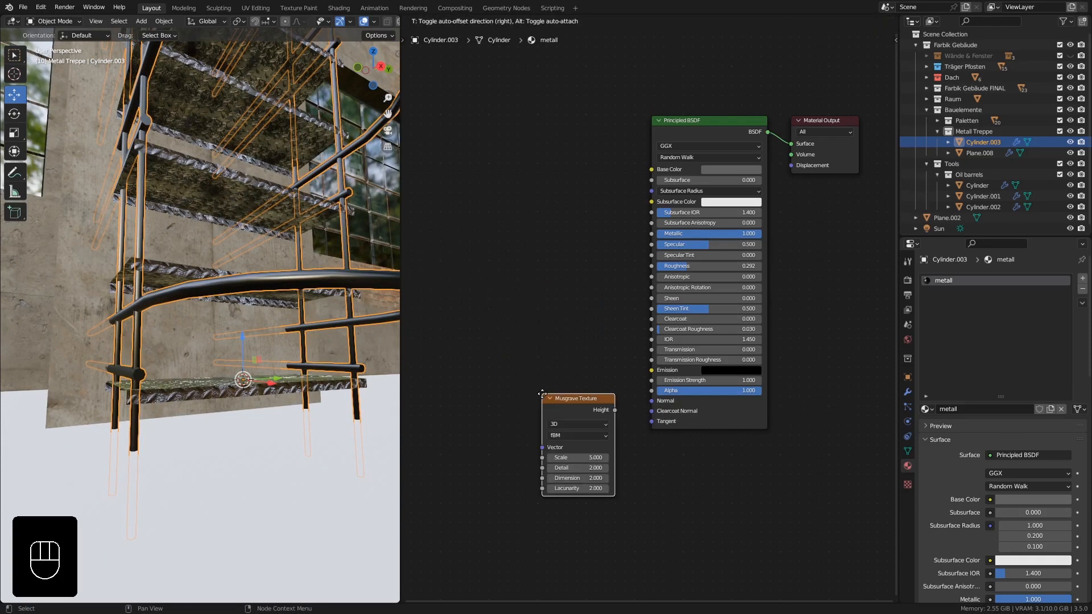
{"action": "left_click", "coordinate": [439, 304]}
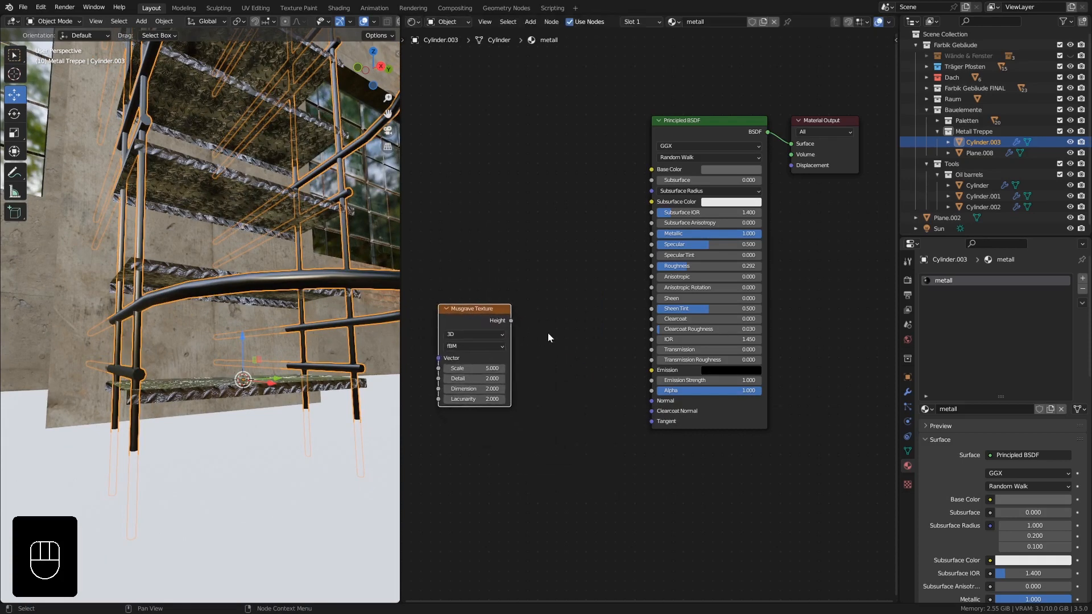
{"action": "key", "text": "shift+a"}
{"action": "mouse_move", "coordinate": [545, 379]}
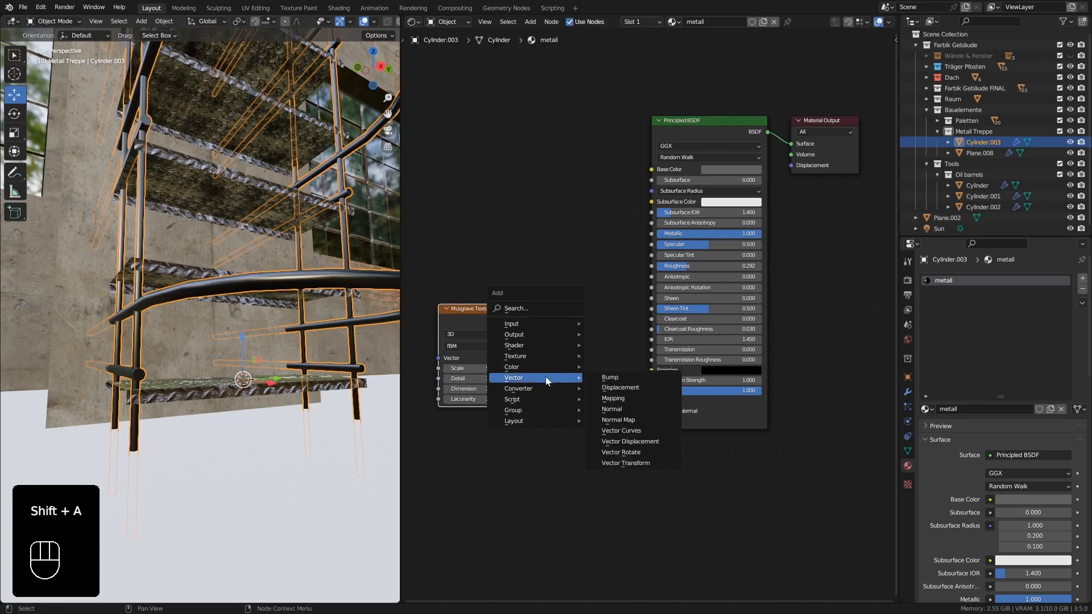
{"action": "left_click", "coordinate": [594, 376]}
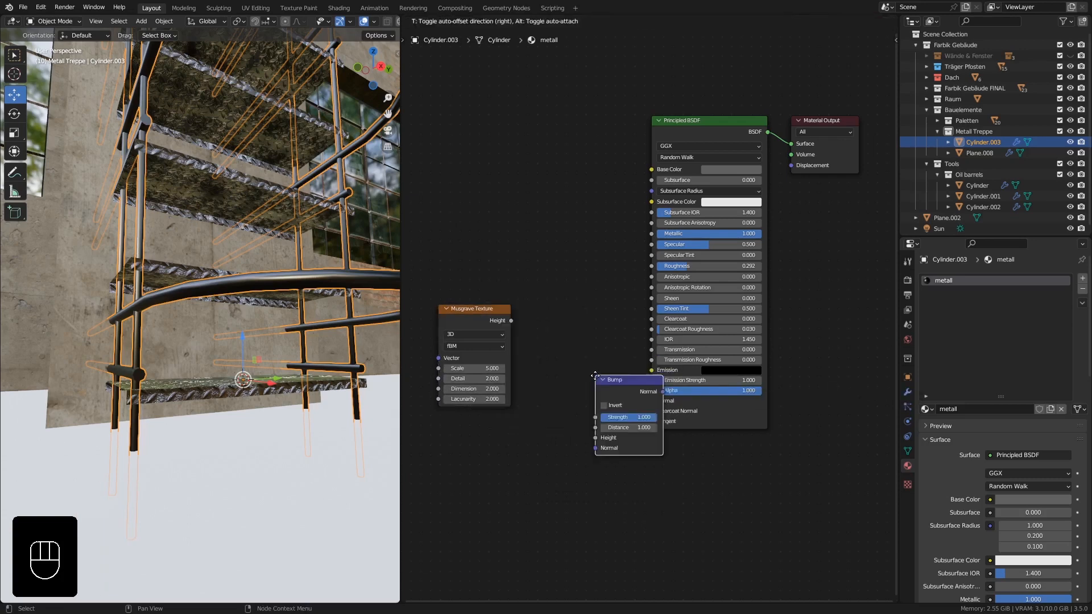
{"action": "left_click", "coordinate": [551, 310]}
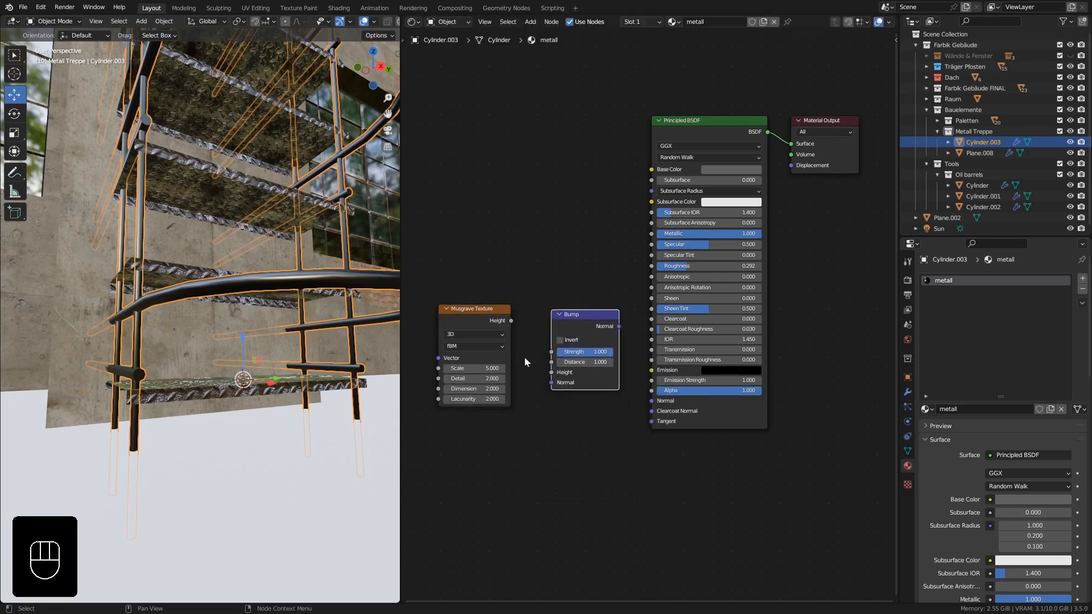
Step: Connect the Musgrave Height output to the Bump Height input and the Bump Normal output to the Principled BSDF's Normal
{"action": "left_click_drag", "start_coordinate": [500, 323], "coordinate": [479, 319]}
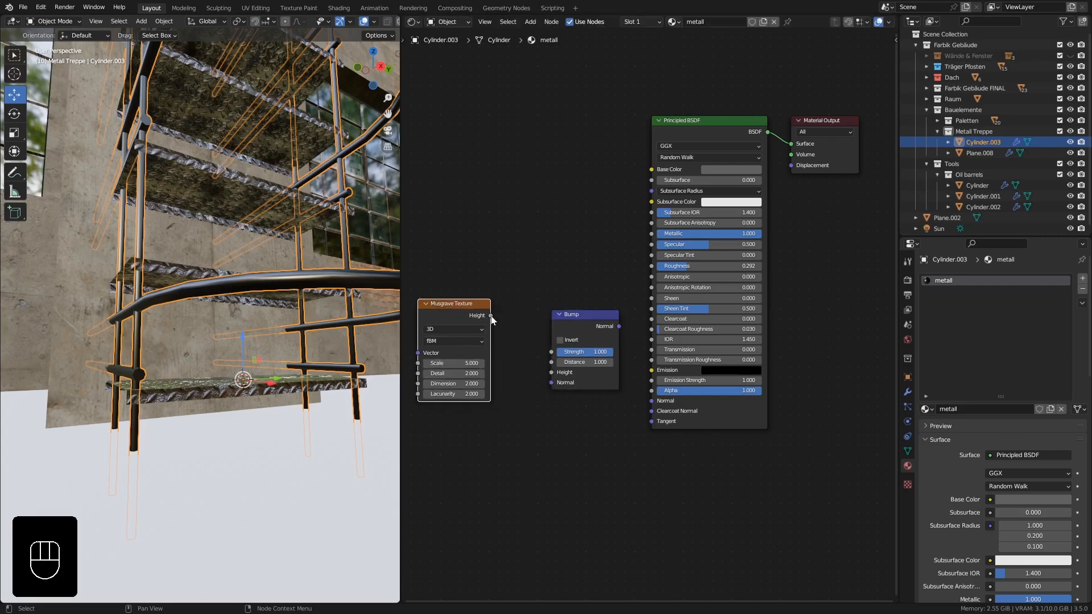
{"action": "left_click_drag", "start_coordinate": [490, 315], "coordinate": [551, 372]}
{"action": "left_click_drag", "start_coordinate": [618, 326], "coordinate": [650, 405]}
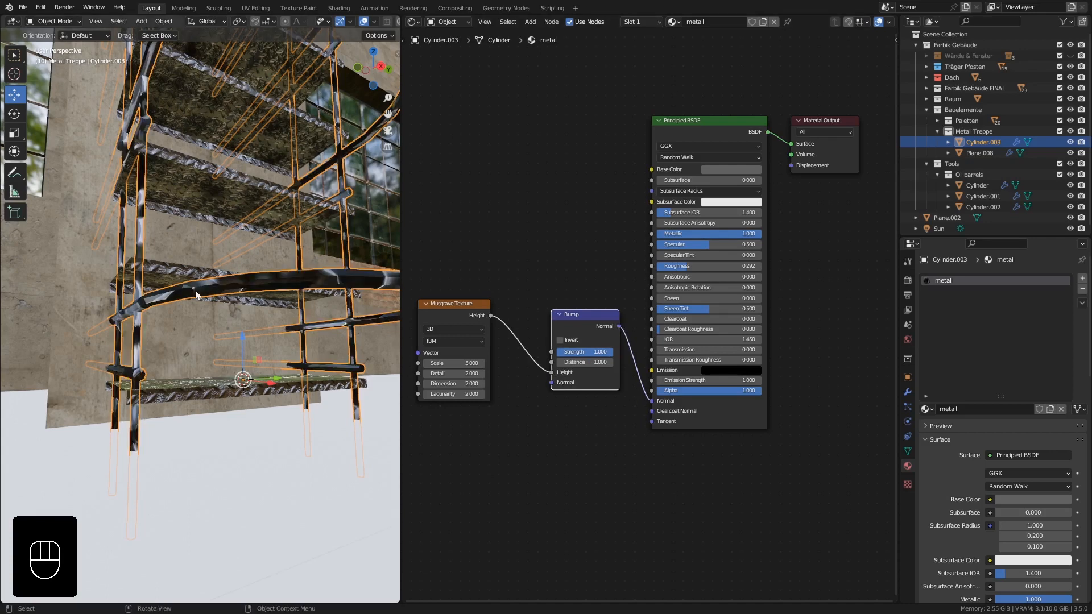
Step: Set the Musgrave Texture's Scale to 100
{"action": "middle_click_drag", "start_coordinate": [208, 301], "coordinate": [119, 315]}
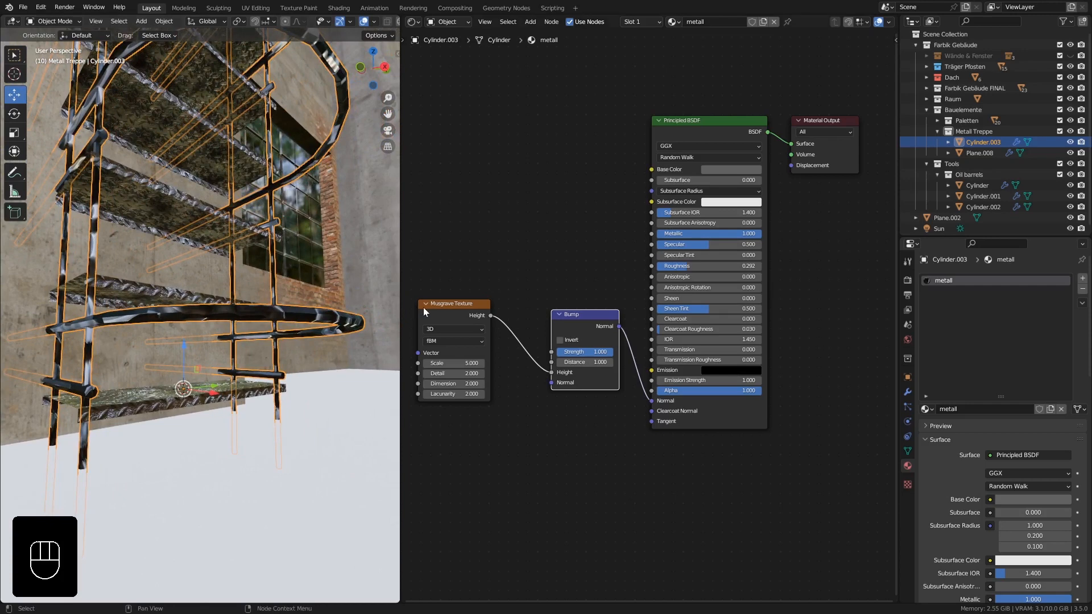
{"action": "scroll", "coordinate": [473, 358], "scroll_direction": "up", "scroll_amount": 3}
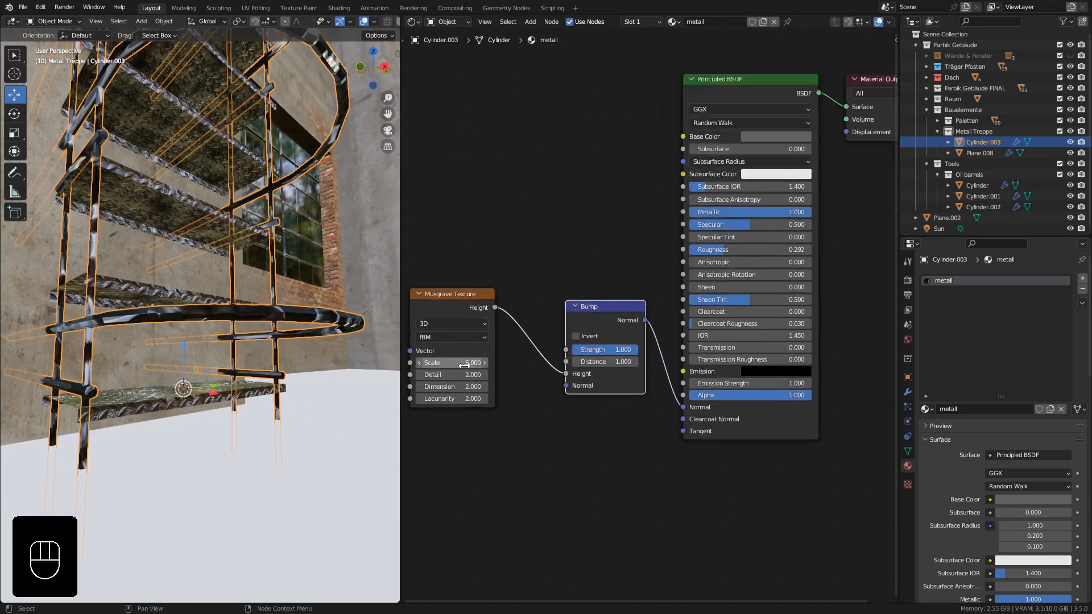
{"action": "middle_click_drag", "start_coordinate": [544, 367], "coordinate": [554, 365]}
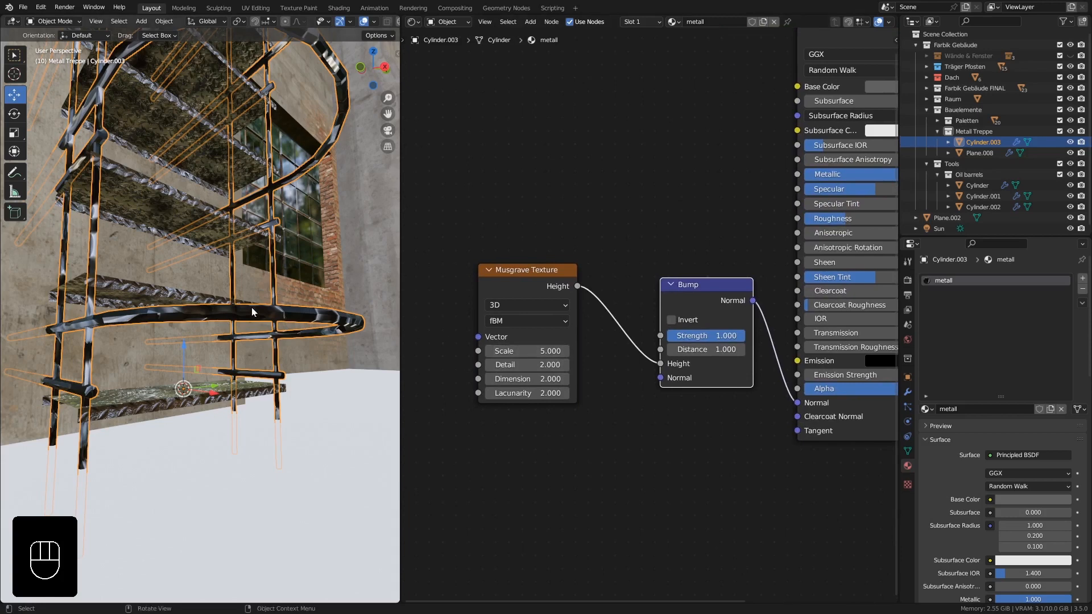
{"action": "left_click_drag", "start_coordinate": [515, 351], "coordinate": [628, 351]}
{"action": "left_click", "coordinate": [550, 352]}
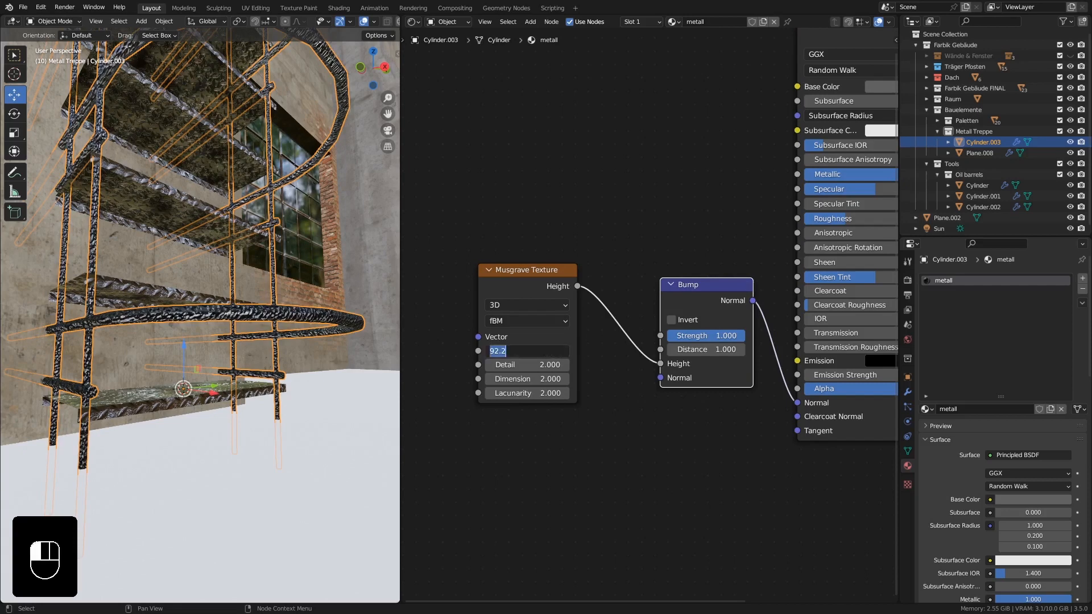
{"action": "type", "text": "100"}
{"action": "key", "text": "Return"}
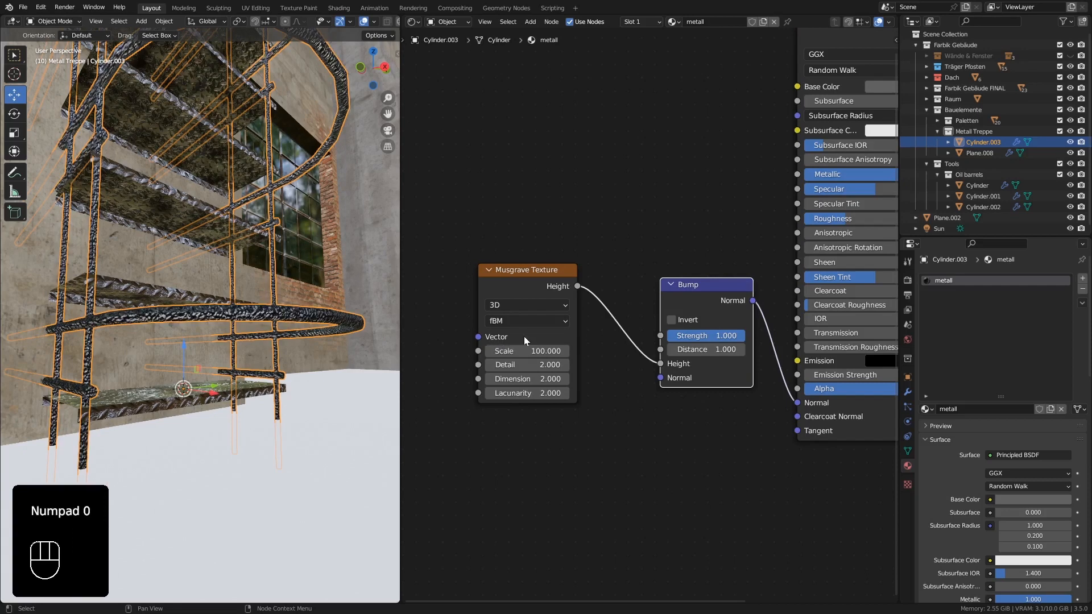
Step: Set the Bump node's Strength to 0.5
{"action": "middle_click_drag", "start_coordinate": [211, 319], "coordinate": [219, 248], "text": "ctrl"}
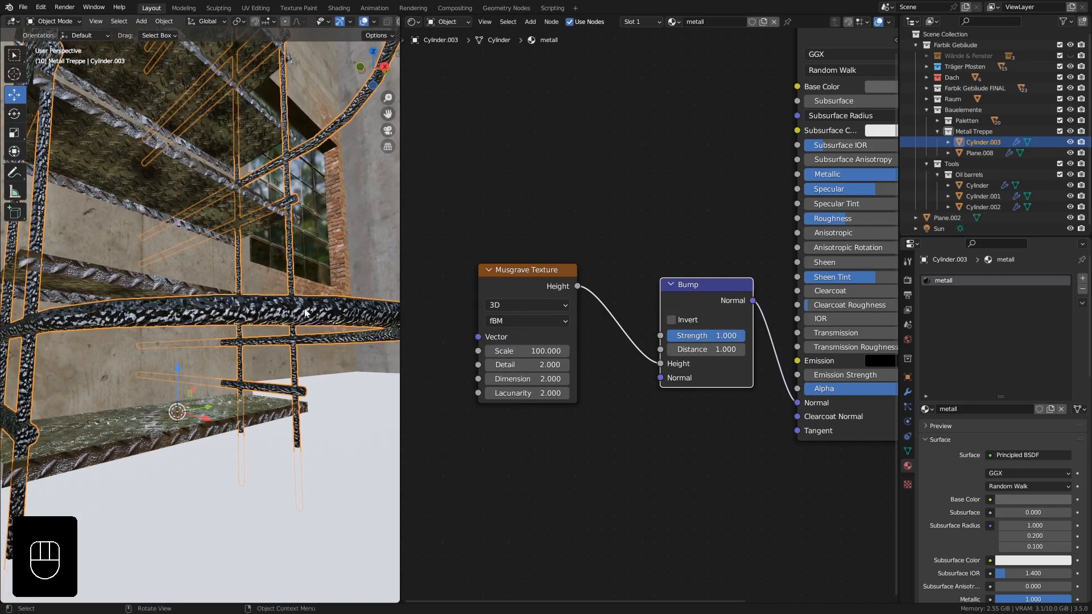
{"action": "double_click", "coordinate": [739, 340]}
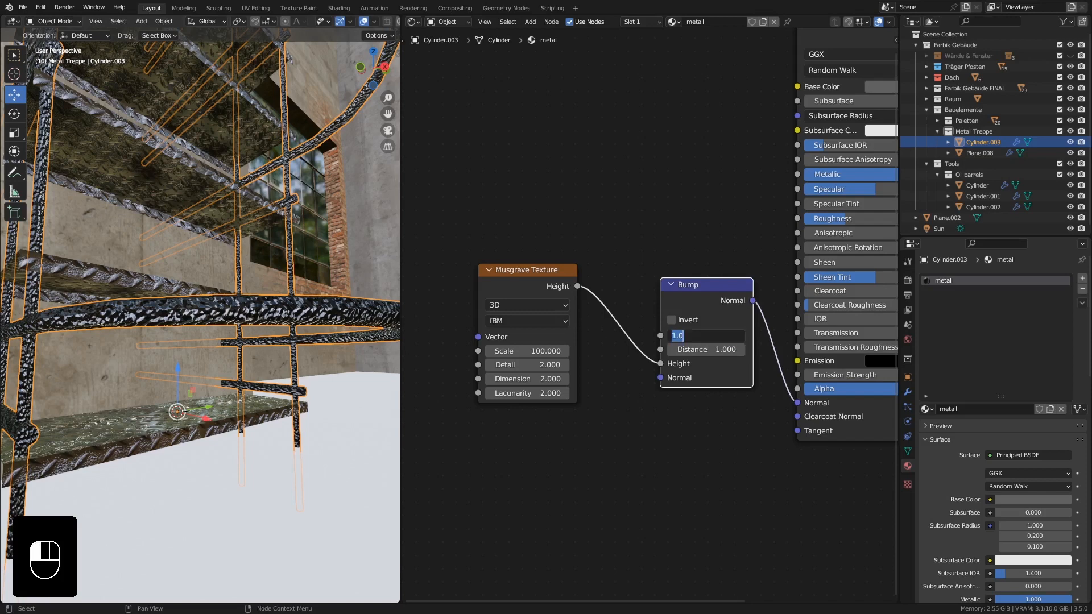
{"action": "type", "text": "0.5"}
{"action": "key", "text": "Return"}
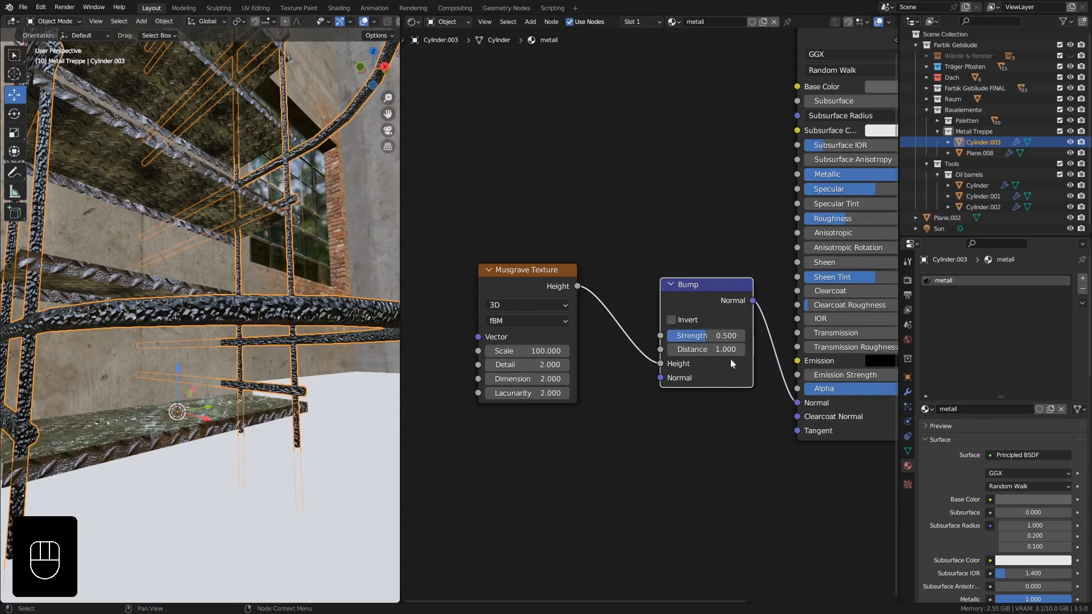
Step: Set the Bump node's Strength to 0.1
{"action": "double_click", "coordinate": [722, 335]}
{"action": "type", "text": "0."}
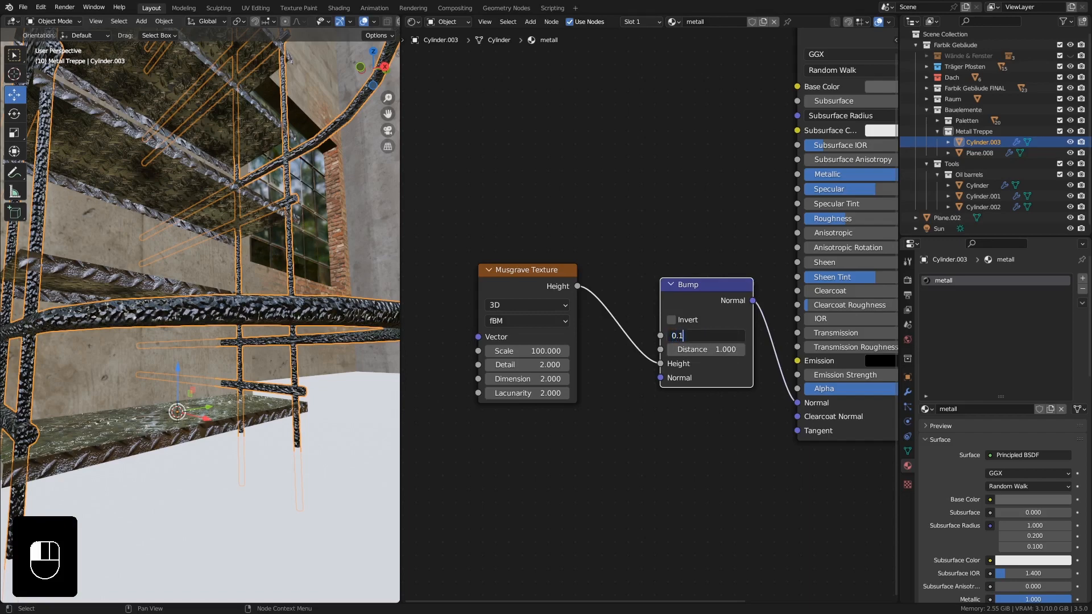
{"action": "type", "text": "1"}
{"action": "key", "text": "Return"}
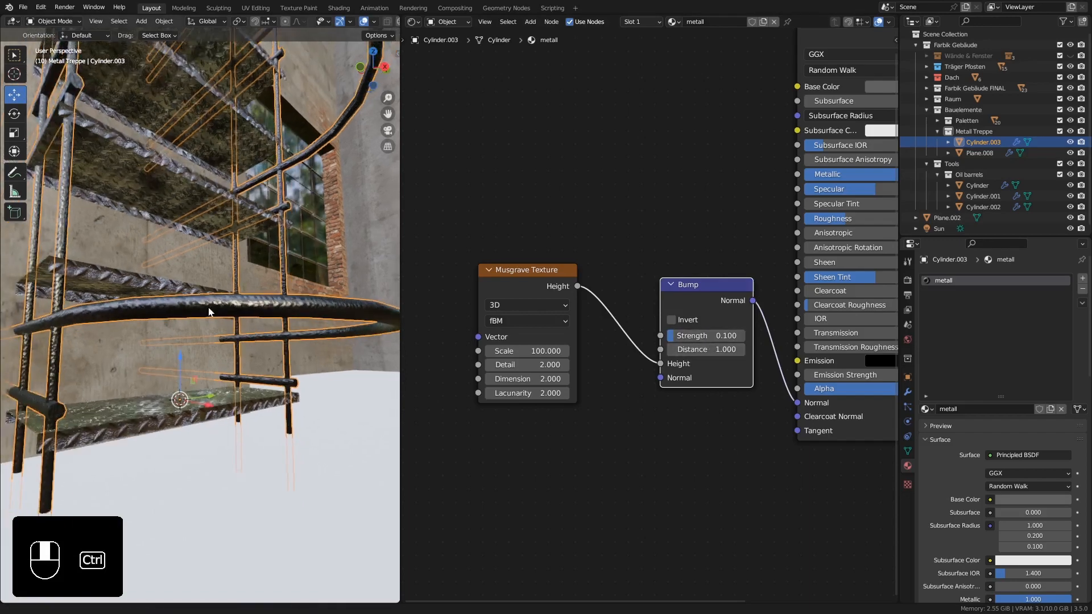
Step: Widen the 3D viewport and preview the ladder in rendered shading with nothing selected
{"action": "middle_click_drag", "start_coordinate": [209, 312], "coordinate": [227, 293], "text": "ctrl"}
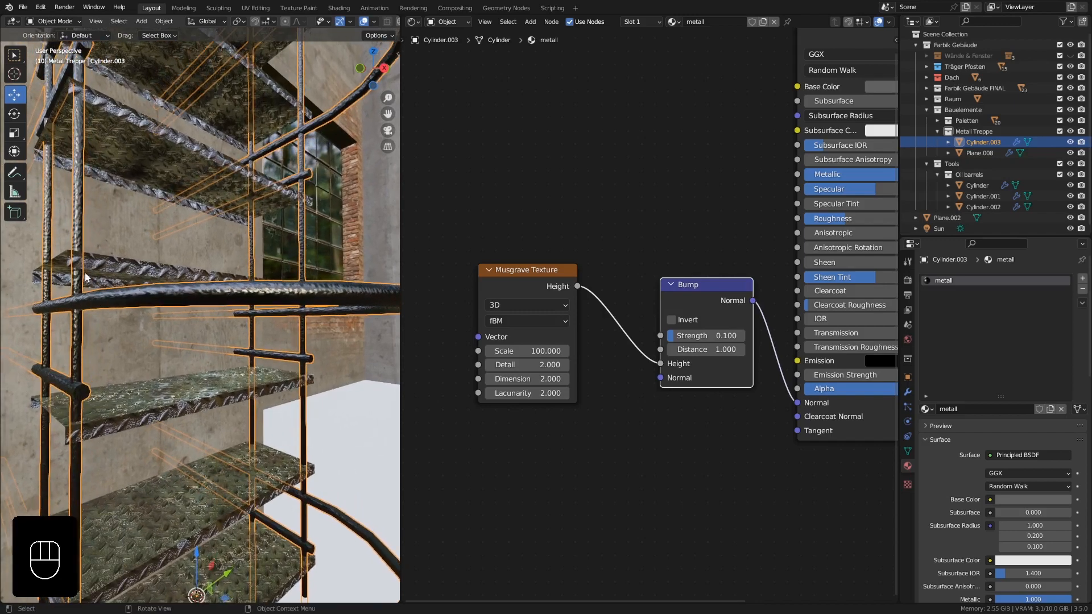
{"action": "middle_click_drag", "start_coordinate": [87, 246], "coordinate": [89, 275], "text": "ctrl"}
{"action": "middle_click_drag", "start_coordinate": [186, 312], "coordinate": [216, 296], "text": "ctrl"}
{"action": "left_click_drag", "start_coordinate": [400, 244], "coordinate": [608, 246]}
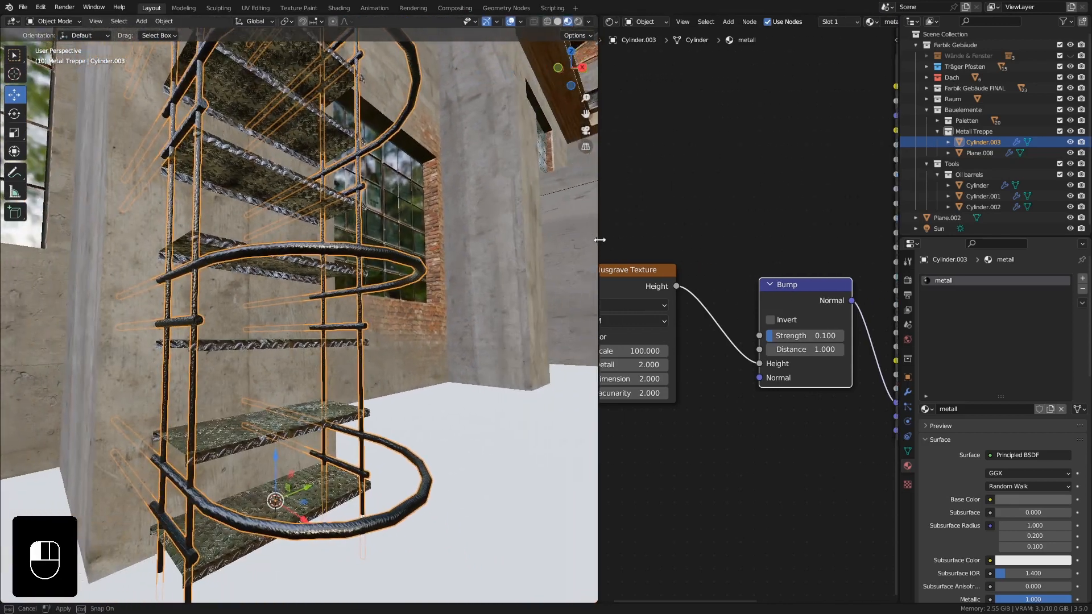
{"action": "left_click", "coordinate": [580, 22]}
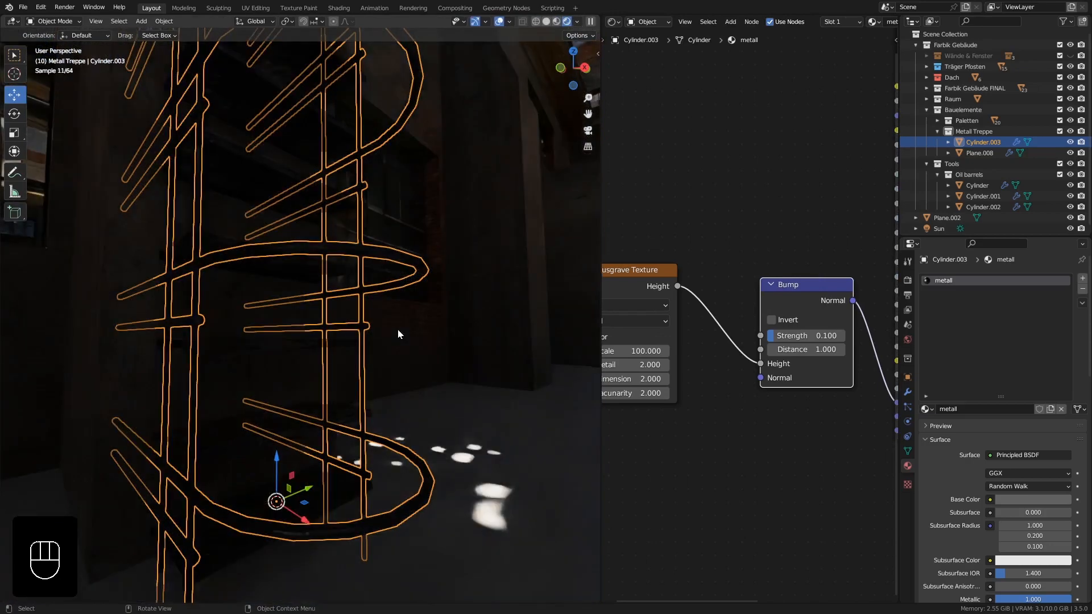
{"action": "key", "text": "alt+a"}
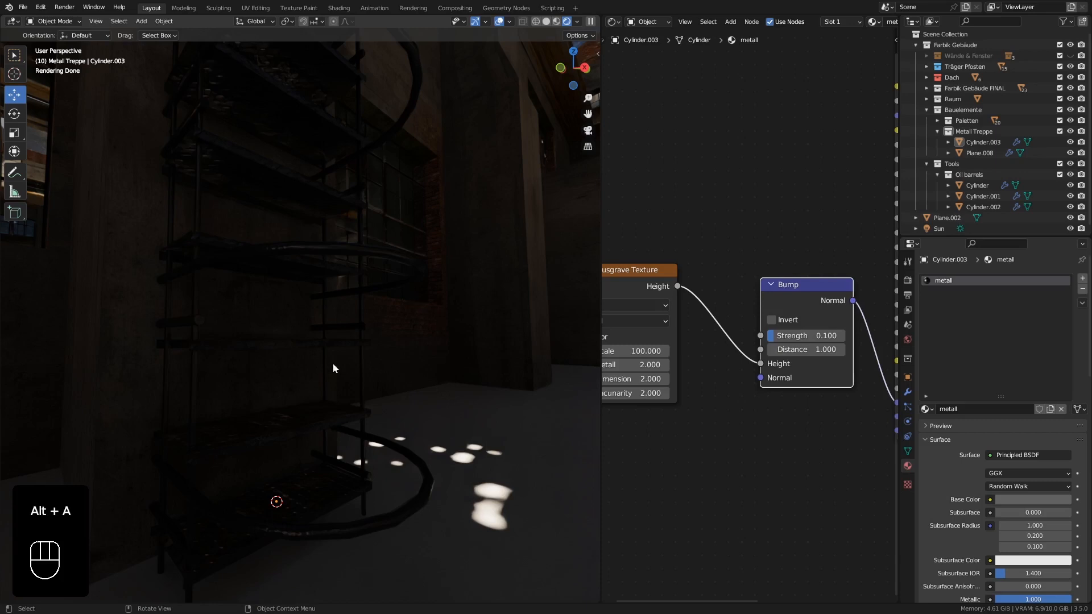
Step: Place the 3D cursor between the lower ladder treads and add a point light there, directly in the Scene Collection
{"action": "right_click", "coordinate": [276, 370], "text": "shift"}
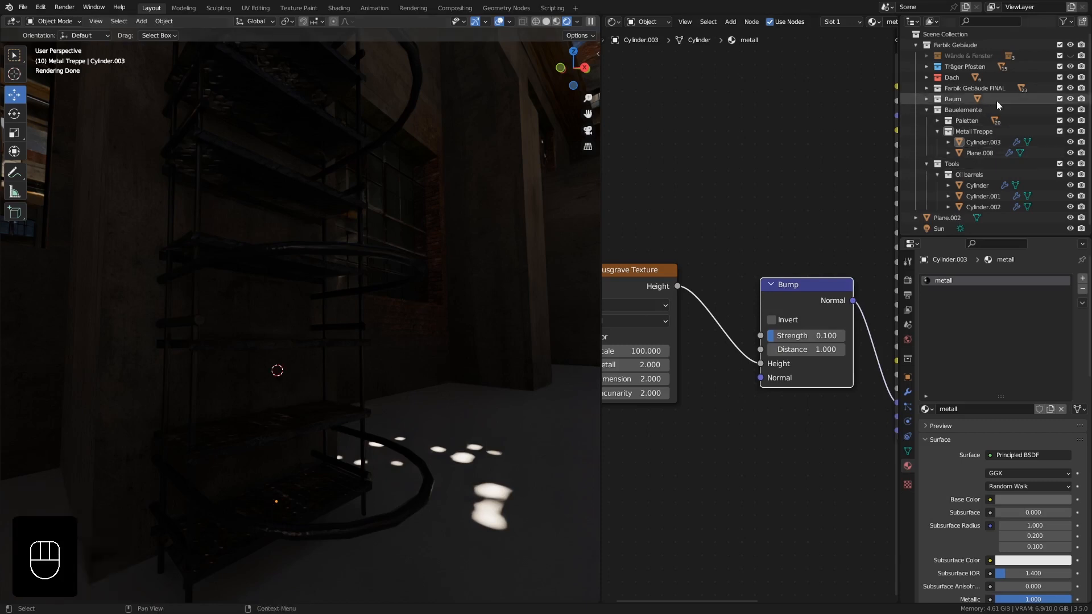
{"action": "left_click_drag", "start_coordinate": [984, 237], "coordinate": [984, 327]}
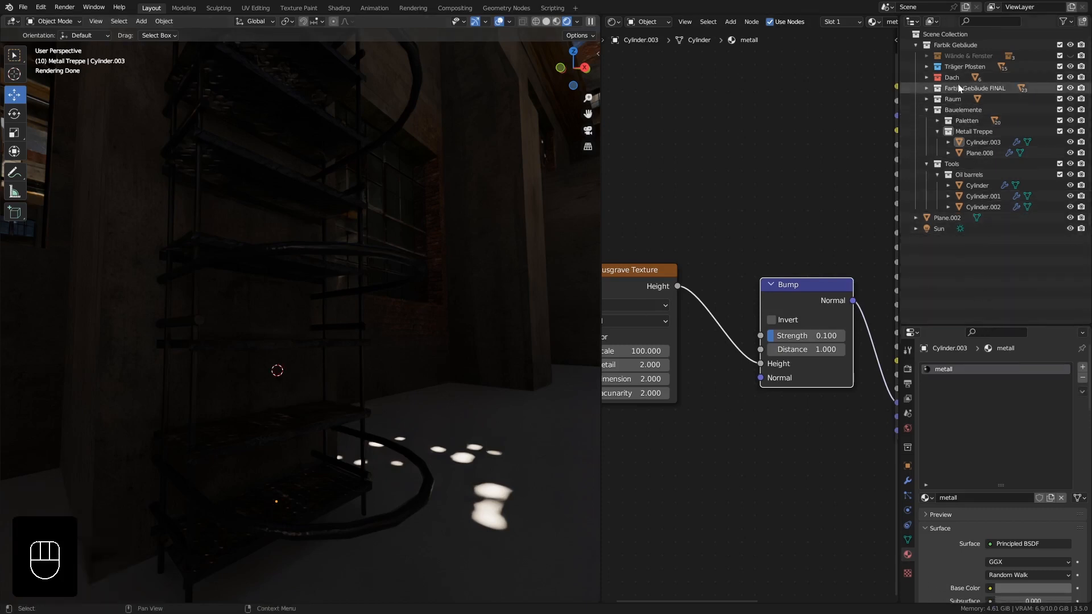
{"action": "left_click", "coordinate": [944, 36]}
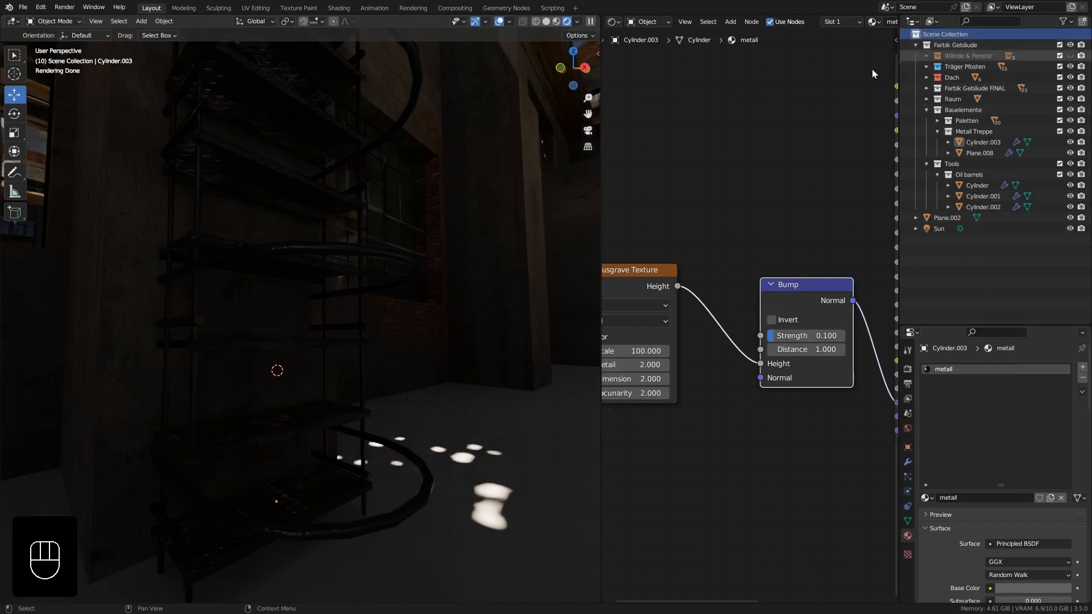
{"action": "key", "text": "shift+a"}
{"action": "mouse_move", "coordinate": [290, 368]}
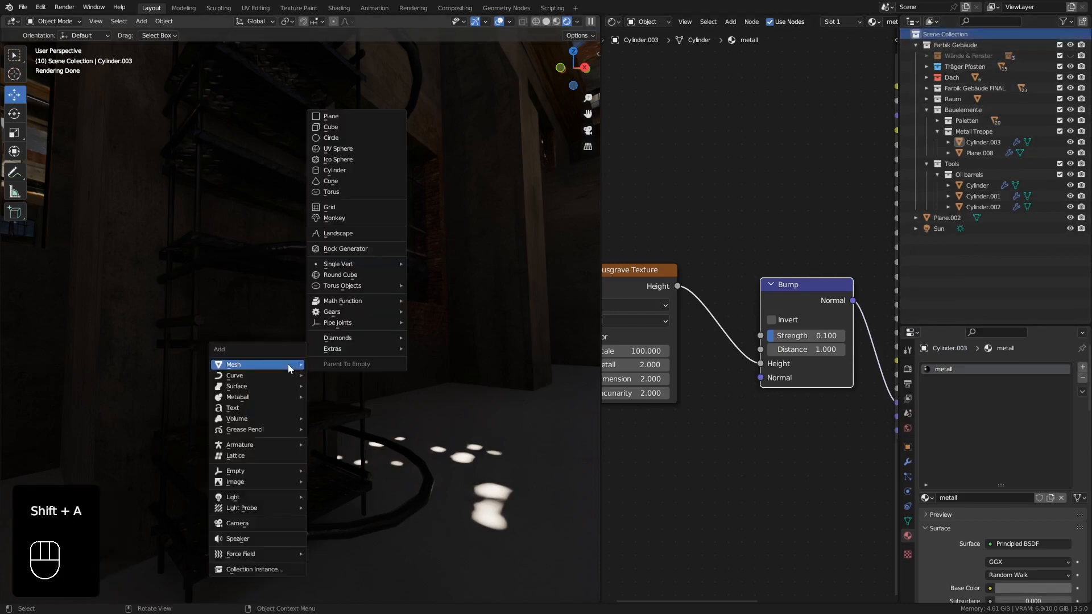
{"action": "mouse_move", "coordinate": [273, 500]}
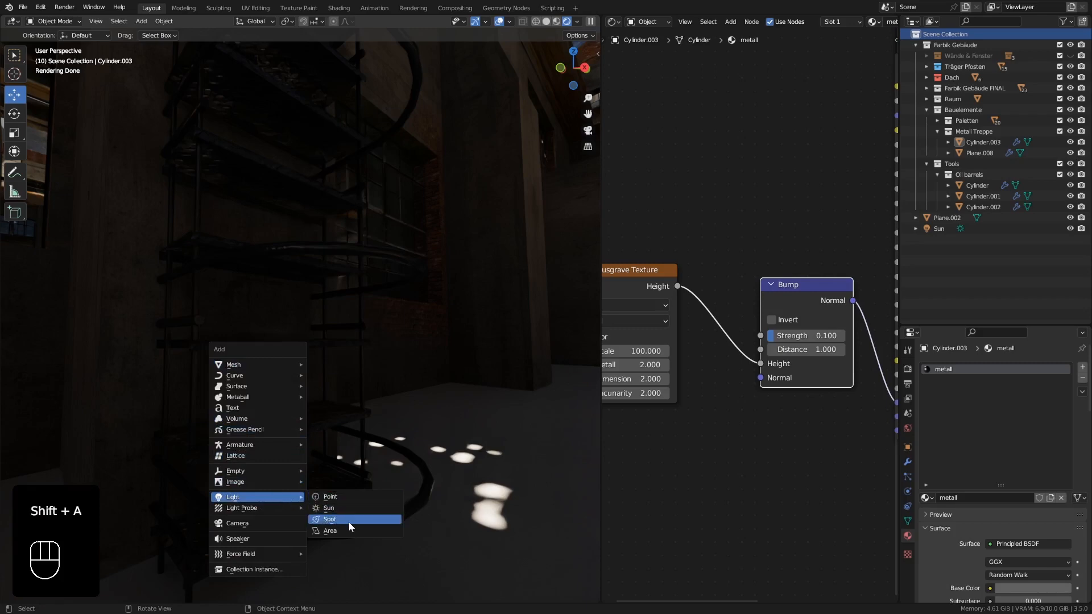
{"action": "left_click", "coordinate": [340, 497]}
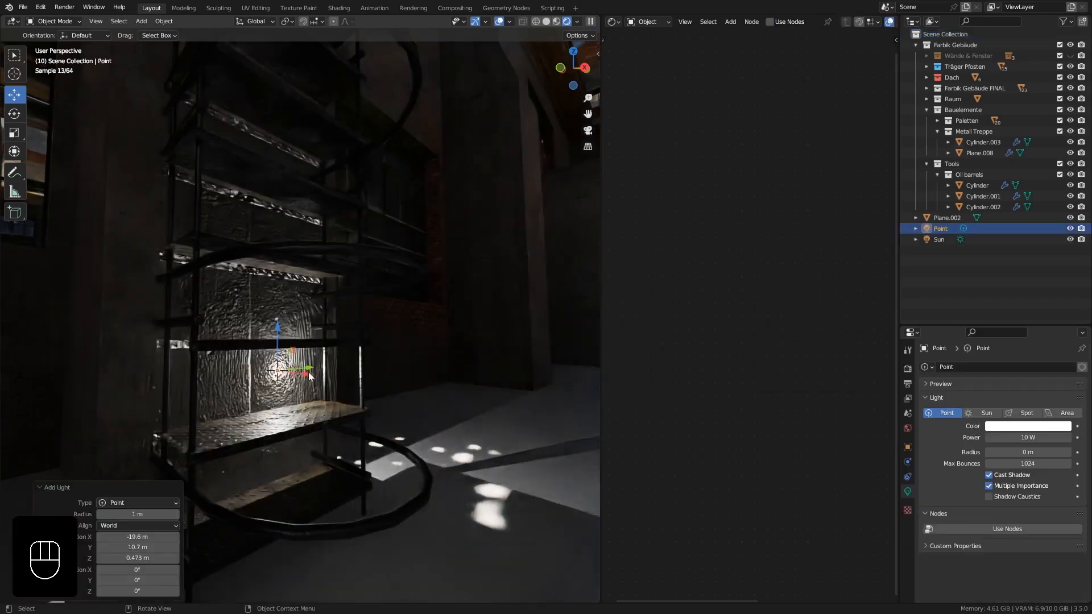
Step: Move the point light about 0.71 m along X, raise it, and shift it about -0.58 m along Y beside the cage
{"action": "key", "text": "g"}
{"action": "key", "text": "x"}
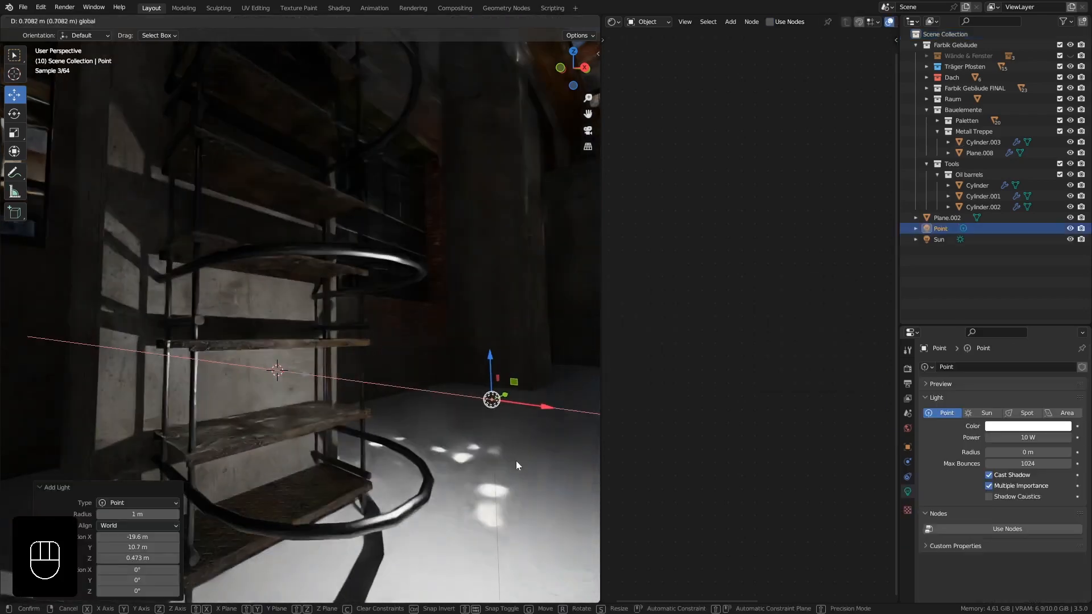
{"action": "left_click", "coordinate": [516, 461]}
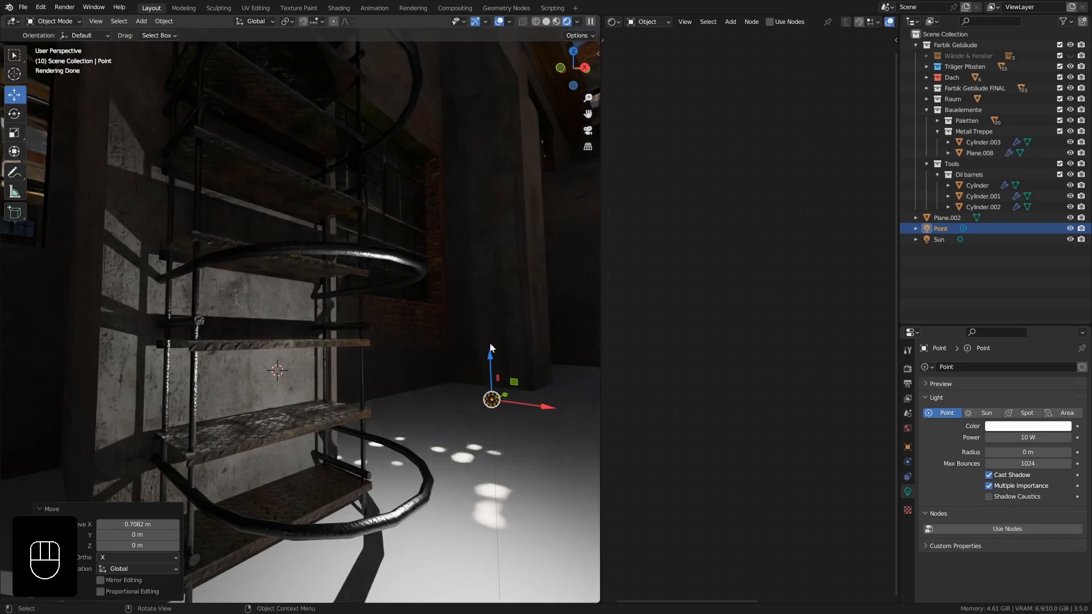
{"action": "left_click_drag", "start_coordinate": [491, 355], "coordinate": [486, 224]}
{"action": "left_click_drag", "start_coordinate": [502, 275], "coordinate": [256, 199]}
{"action": "middle_click_drag", "start_coordinate": [286, 264], "coordinate": [262, 282], "text": "ctrl"}
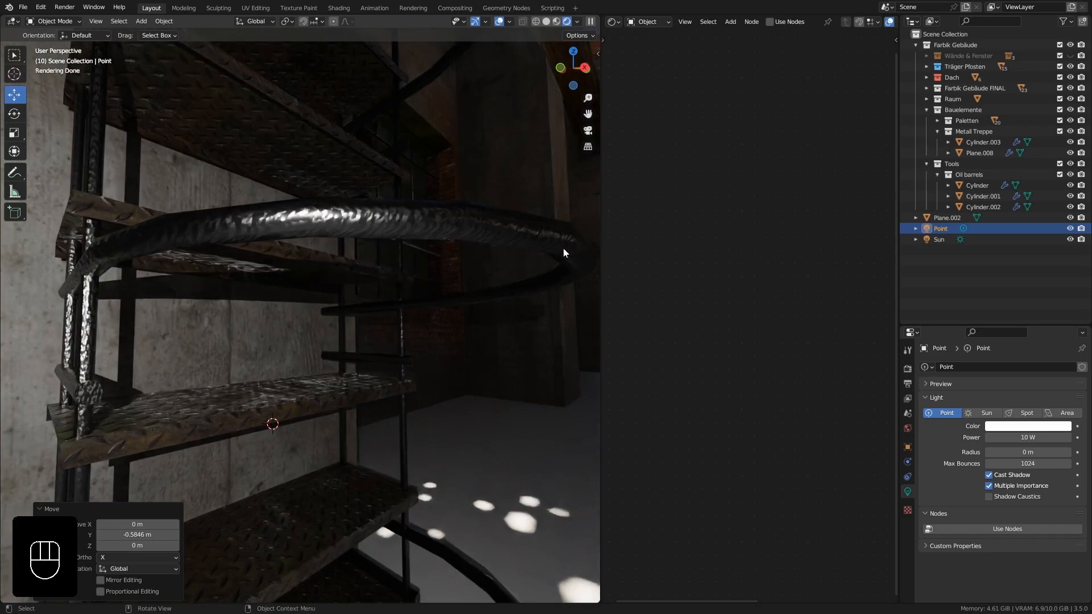
Step: Try a Musgrave Texture Scale of 200 on the ladder frame's metal material and settle on 150
{"action": "left_click", "coordinate": [456, 223]}
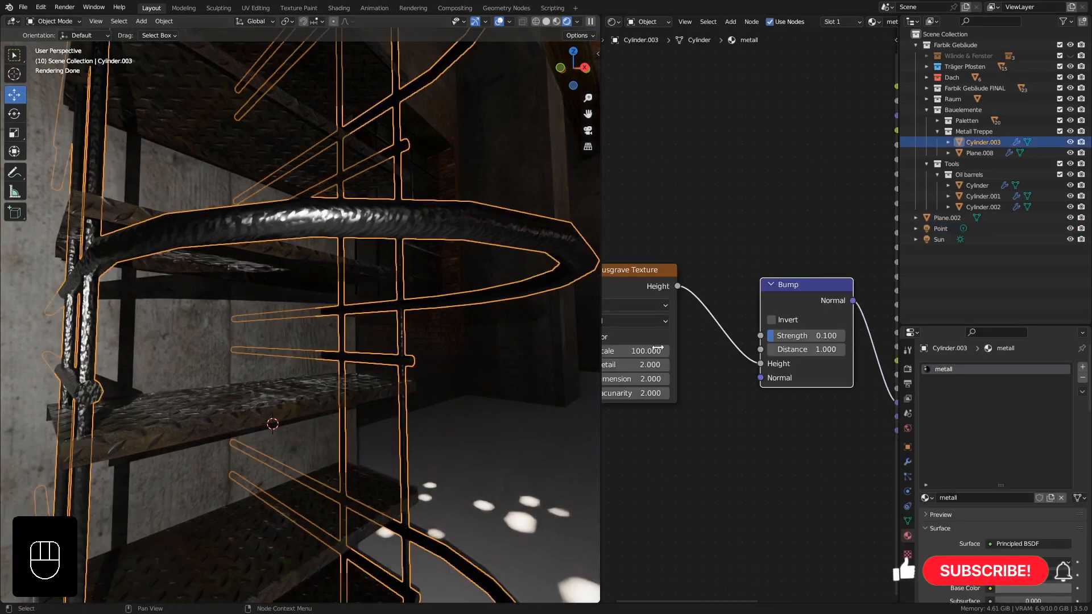
{"action": "middle_click_drag", "start_coordinate": [718, 397], "coordinate": [688, 409]}
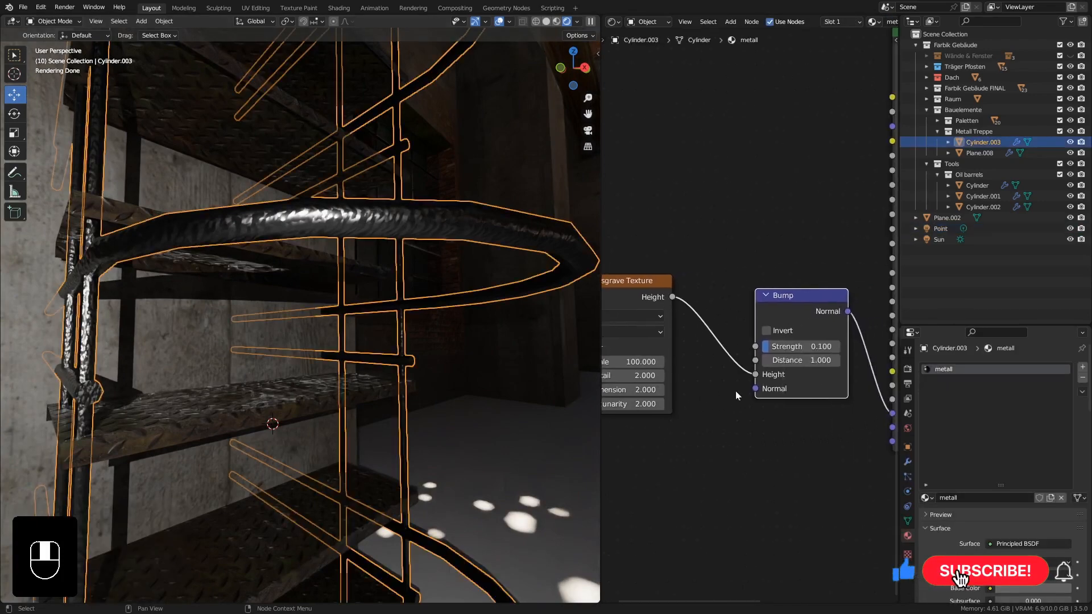
{"action": "left_click", "coordinate": [641, 363]}
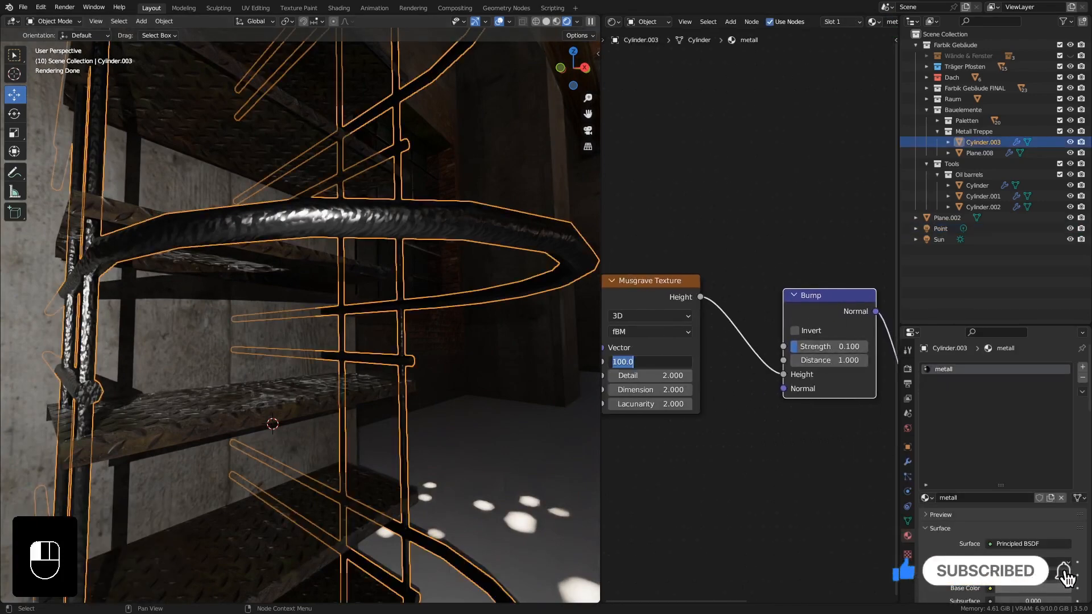
{"action": "type", "text": "200"}
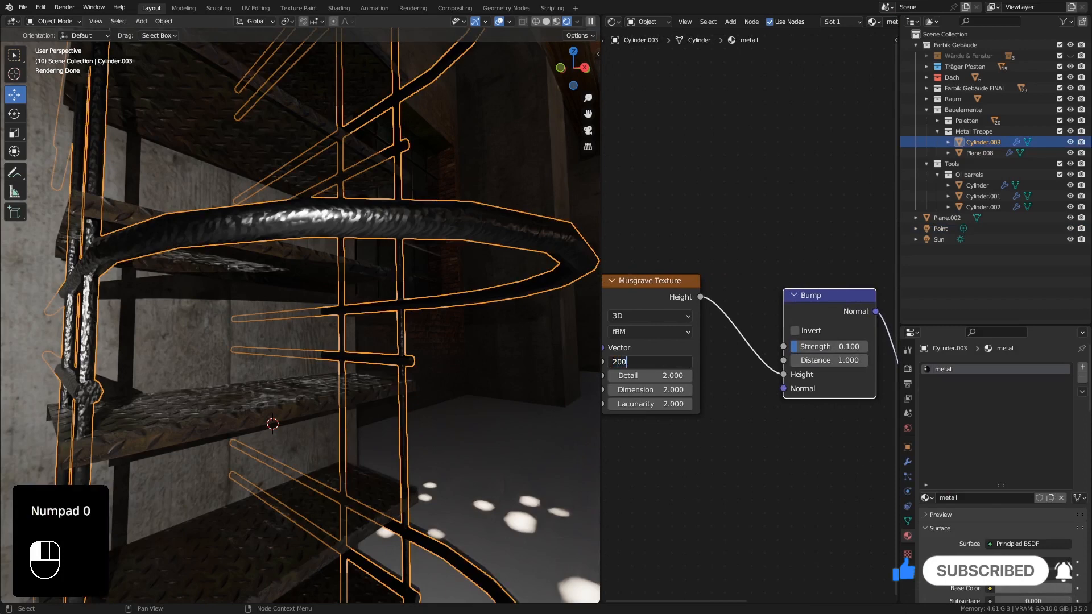
{"action": "key", "text": "Return"}
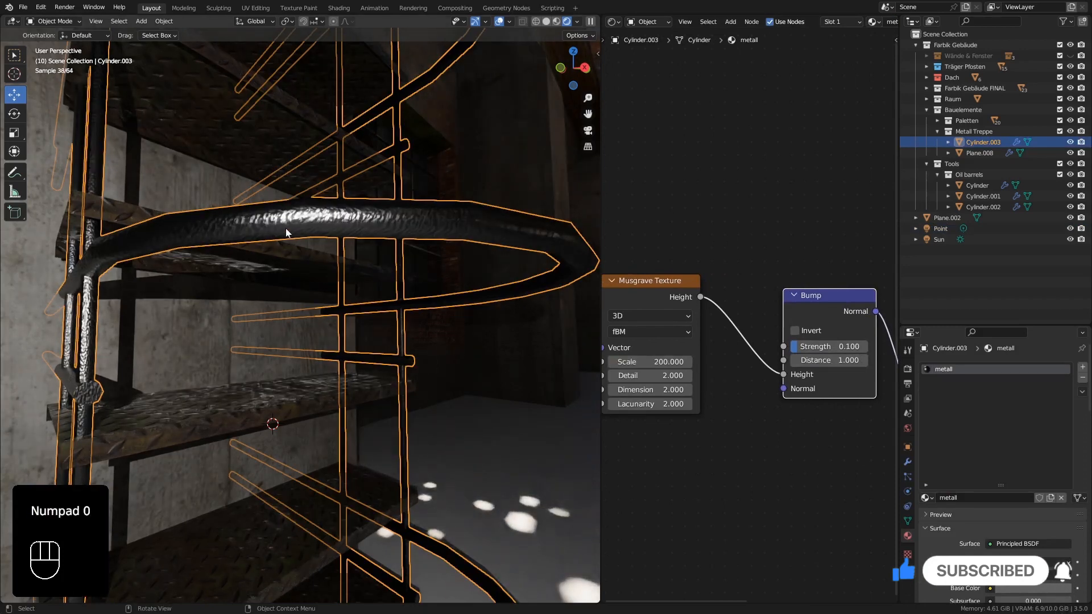
{"action": "left_click", "coordinate": [640, 361]}
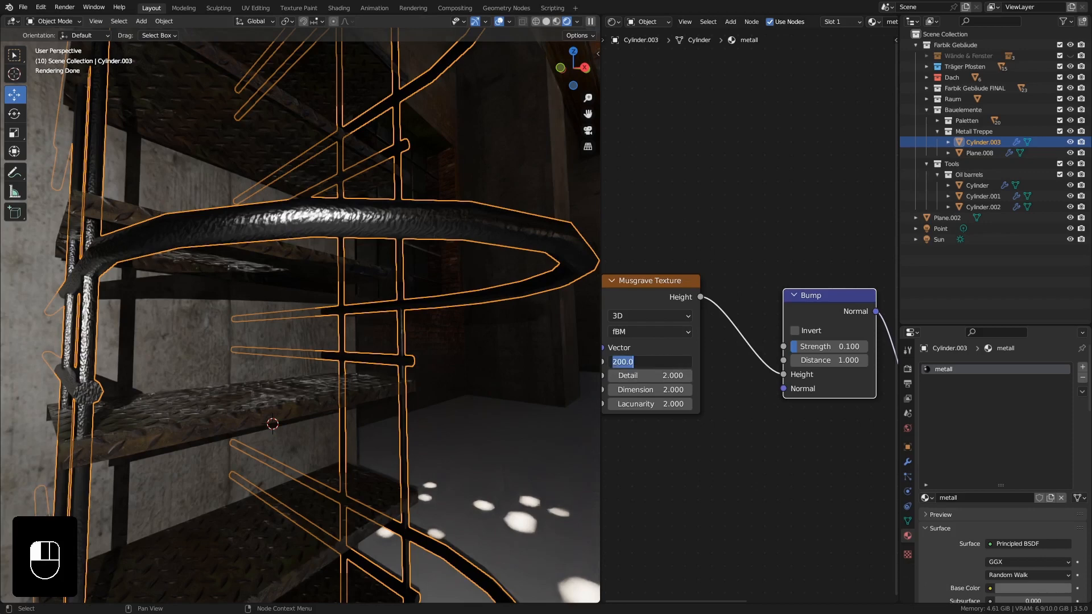
{"action": "type", "text": "150"}
{"action": "key", "text": "Return"}
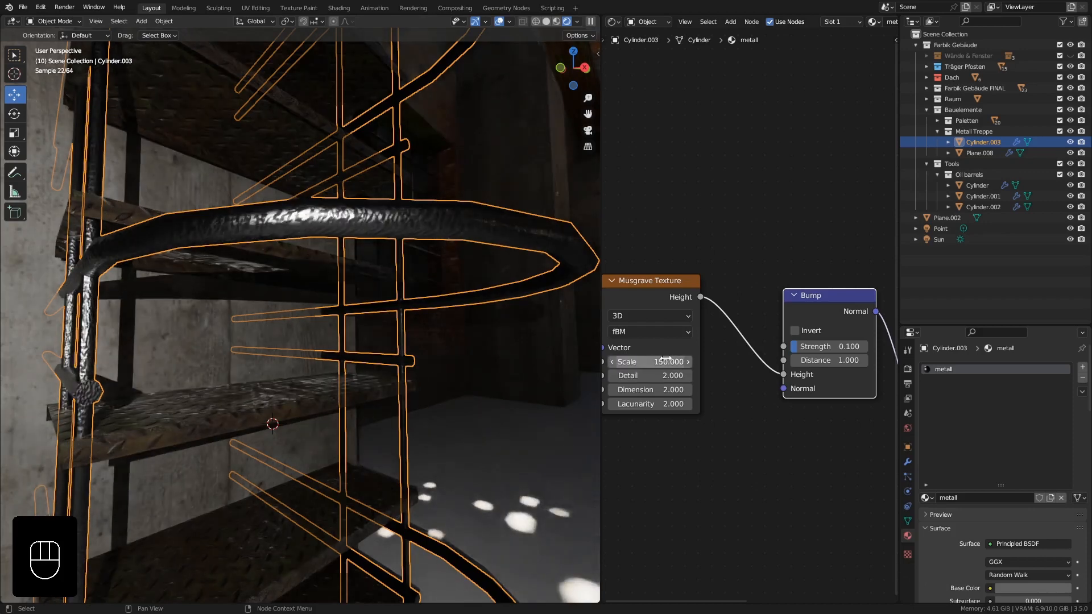
Step: Try a Bump Strength of 0.05 and settle on 0.075
{"action": "left_click", "coordinate": [840, 346]}
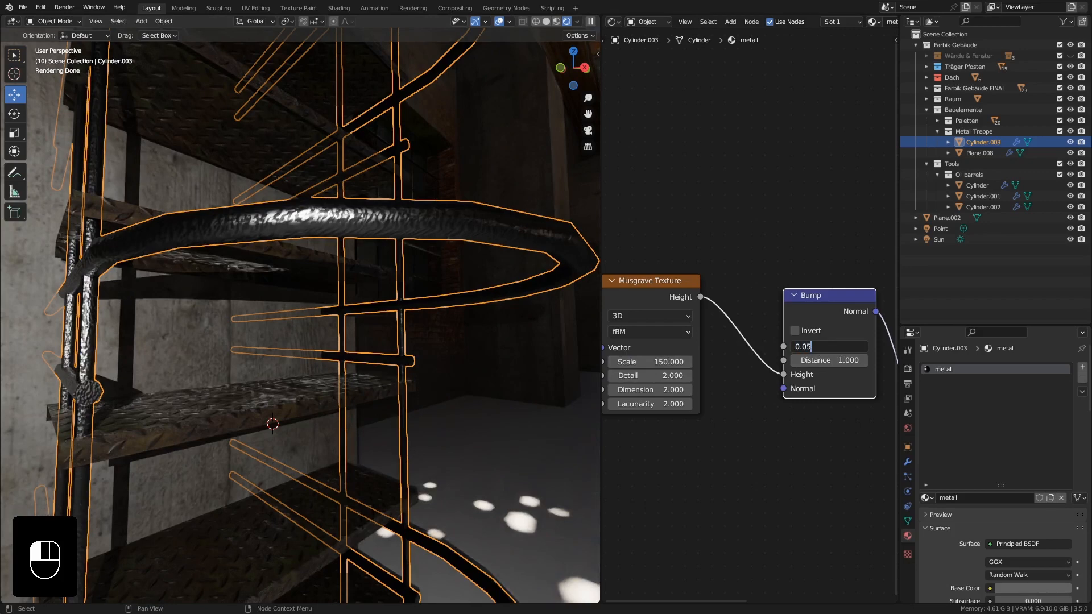
{"action": "key", "text": "Return"}
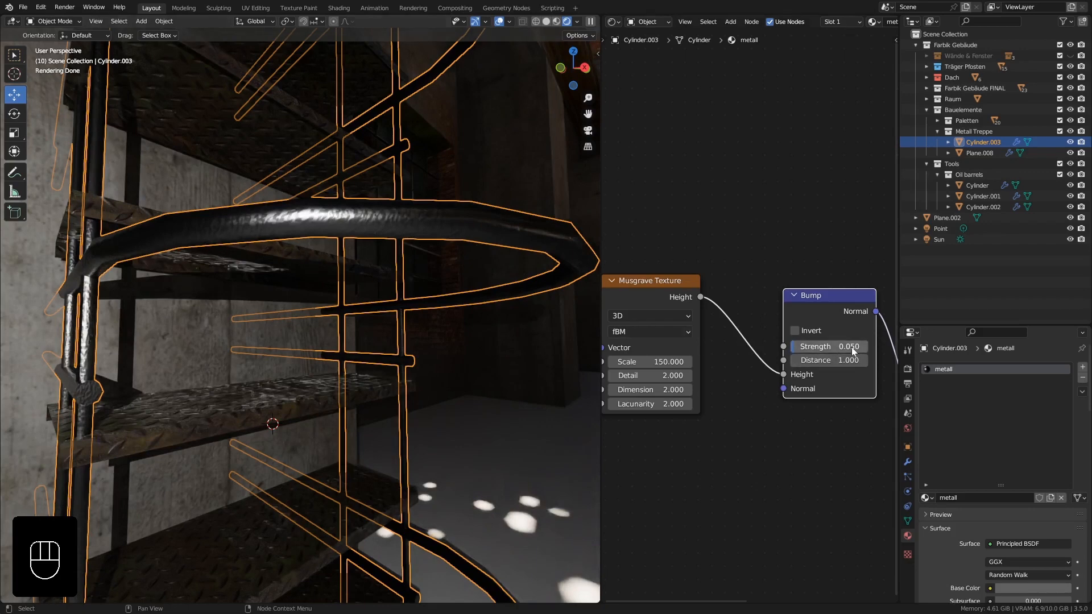
{"action": "left_click_drag", "start_coordinate": [853, 350], "coordinate": [849, 347], "text": "shift"}
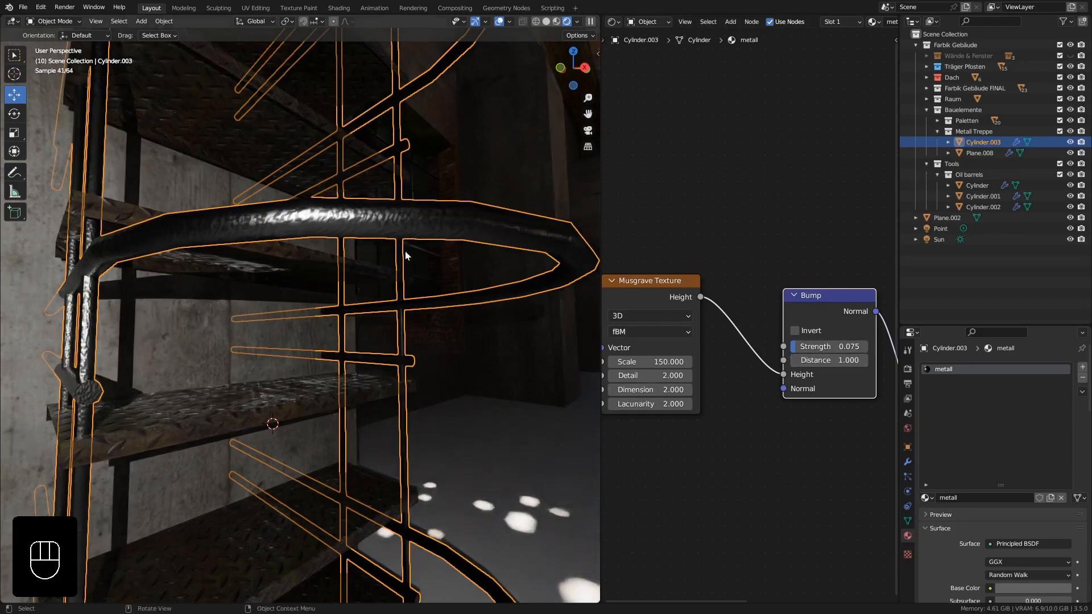
Step: Switch the viewport to solid shading and frame the whole ladder against the hall wall
{"action": "middle_click_drag", "start_coordinate": [405, 251], "coordinate": [349, 225]}
{"action": "middle_click_drag", "start_coordinate": [350, 266], "coordinate": [281, 336], "text": "ctrl"}
{"action": "left_click", "coordinate": [327, 481]}
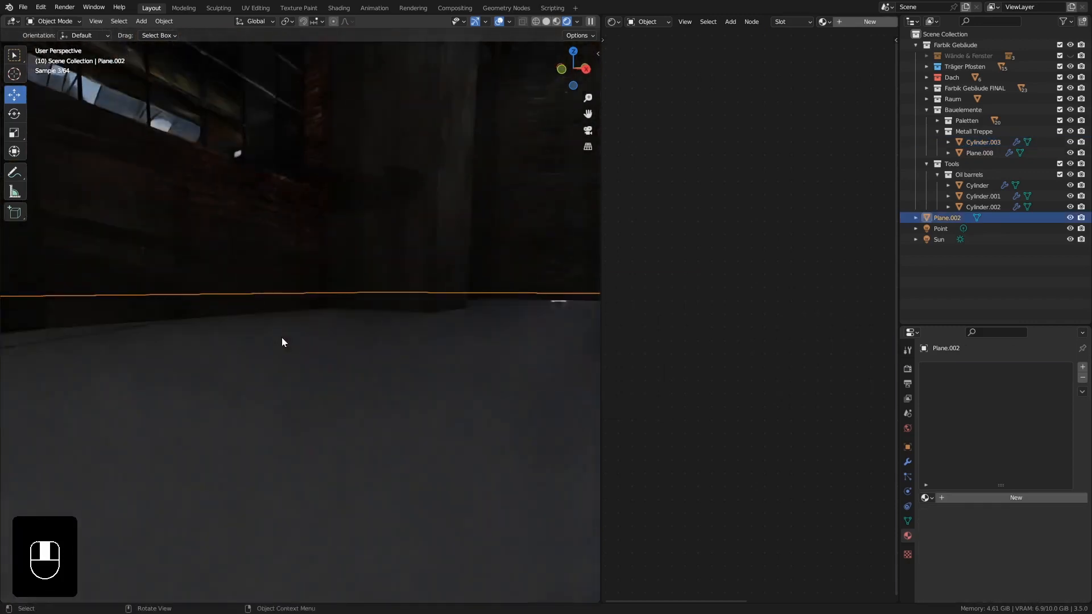
{"action": "left_click", "coordinate": [544, 23]}
{"action": "mouse_move", "coordinate": [168, 425]}
{"action": "middle_mouse_down"}
{"action": "mouse_move", "coordinate": [307, 302]}
{"action": "mouse_move", "coordinate": [214, 233]}
{"action": "mouse_move", "coordinate": [254, 305]}
{"action": "mouse_move", "coordinate": [277, 430]}
{"action": "mouse_move", "coordinate": [244, 263]}
{"action": "mouse_move", "coordinate": [253, 308]}
{"action": "mouse_move", "coordinate": [281, 244]}
{"action": "mouse_move", "coordinate": [254, 402]}
{"action": "mouse_move", "coordinate": [254, 489]}
{"action": "mouse_move", "coordinate": [261, 310]}
{"action": "mouse_move", "coordinate": [269, 240]}
{"action": "mouse_move", "coordinate": [282, 233]}
{"action": "mouse_move", "coordinate": [298, 241]}
{"action": "mouse_move", "coordinate": [308, 401]}
{"action": "middle_mouse_up"}
{"action": "middle_click_drag", "start_coordinate": [285, 223], "coordinate": [292, 244], "text": "ctrl"}
{"action": "middle_click_drag", "start_coordinate": [292, 244], "coordinate": [257, 246], "text": "shift"}
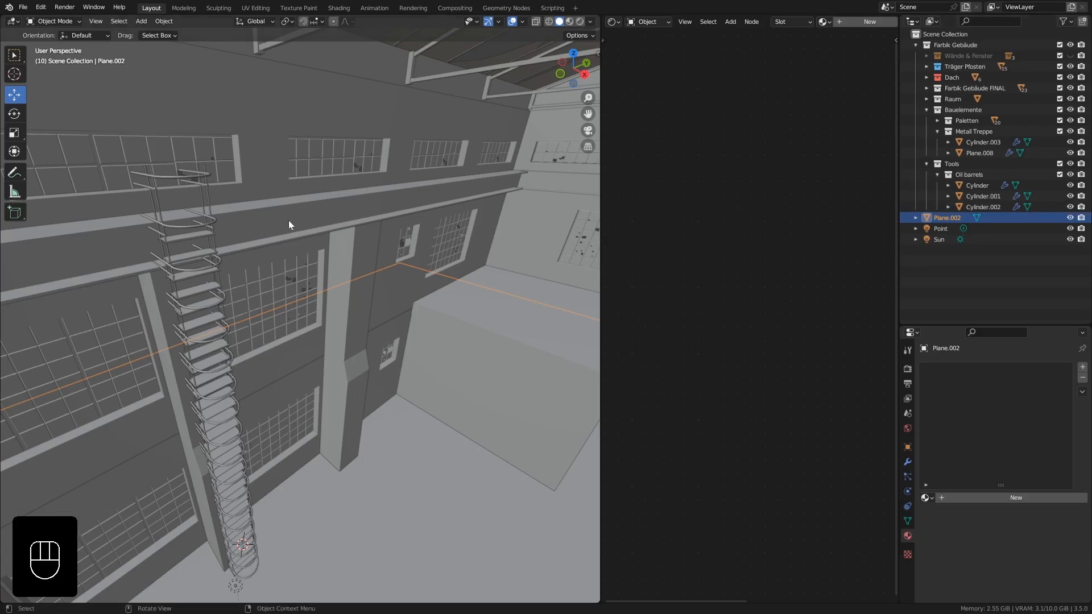
Step: Create a sub-collection named Metall Treppe 1 inside the Metall Treppe collection
{"action": "left_click", "coordinate": [206, 240]}
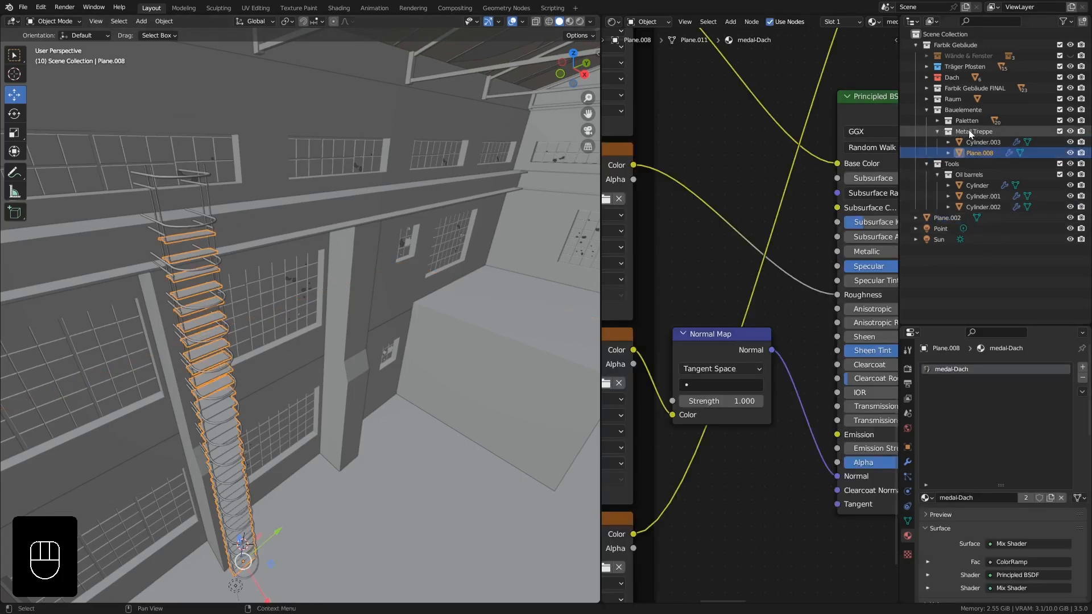
{"action": "left_click", "coordinate": [937, 131]}
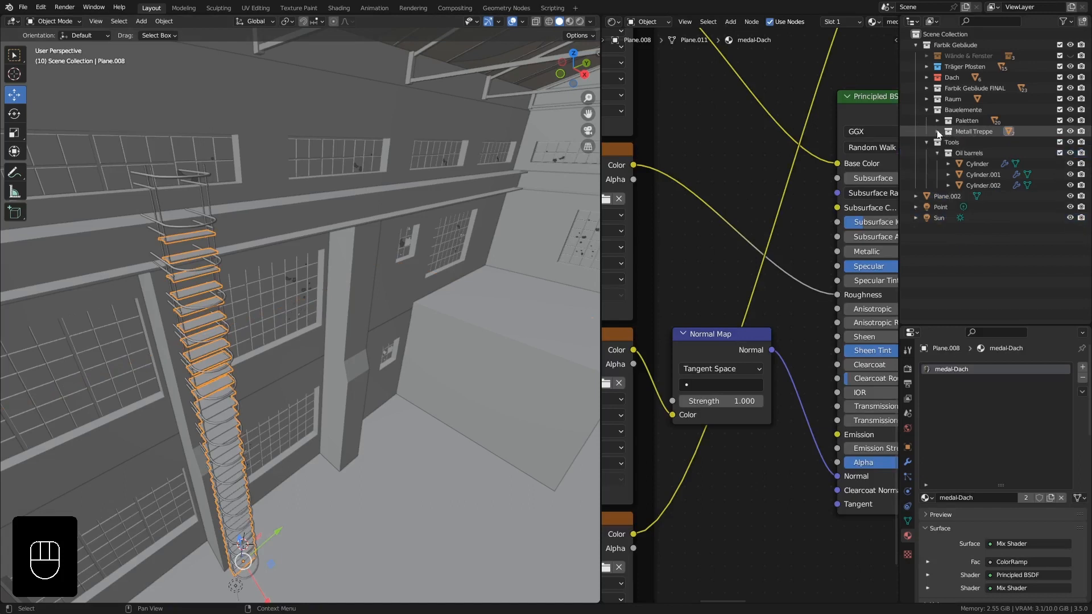
{"action": "left_click", "coordinate": [938, 131]}
{"action": "left_click", "coordinate": [987, 130]}
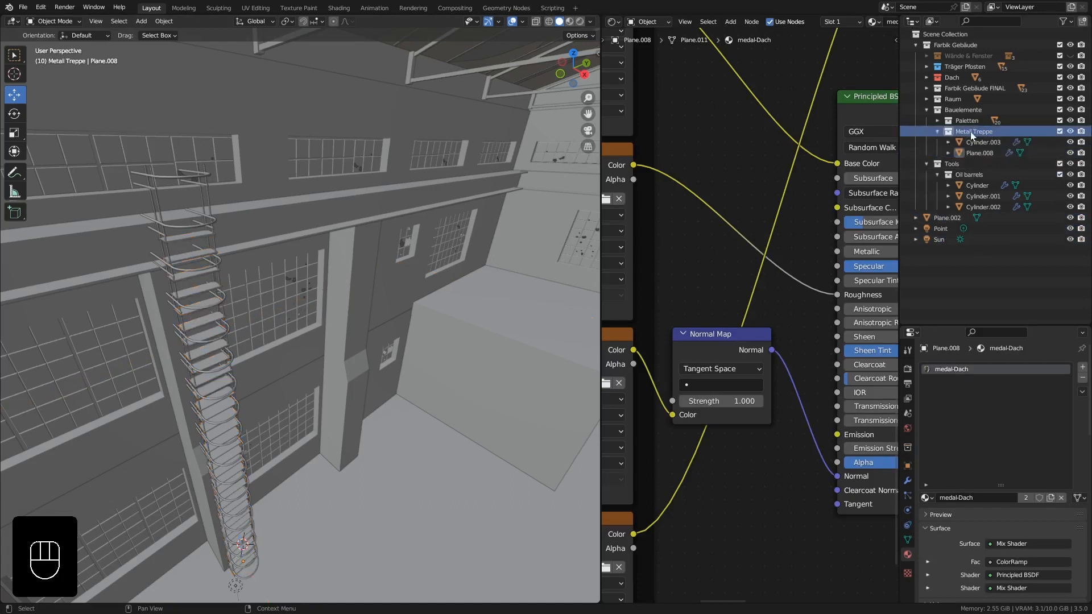
{"action": "right_click", "coordinate": [984, 136]}
{"action": "left_click", "coordinate": [959, 132]}
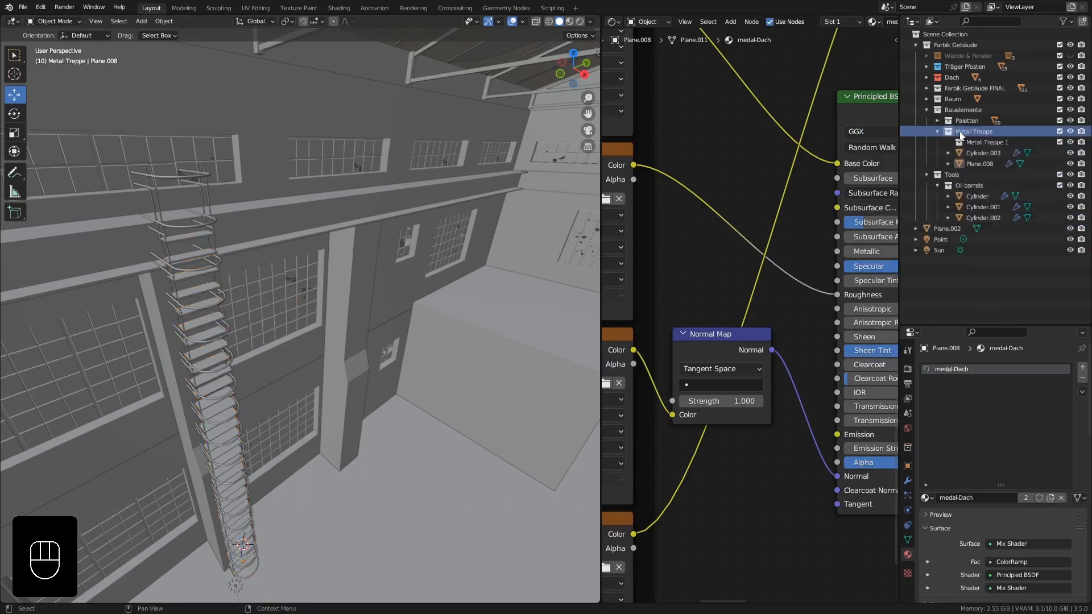
{"action": "double_click", "coordinate": [985, 143]}
{"action": "key", "text": "Return"}
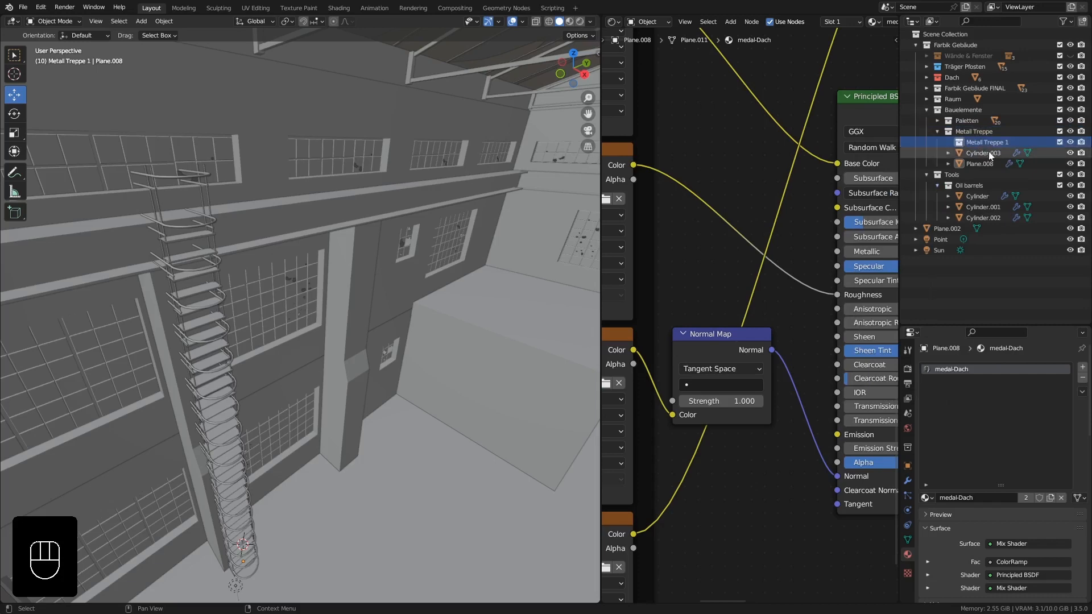
Step: Move the ladder's frame and treads, Cylinder.003 and Plane.008, into the Metall Treppe 1 collection and collapse it
{"action": "left_click", "coordinate": [982, 153]}
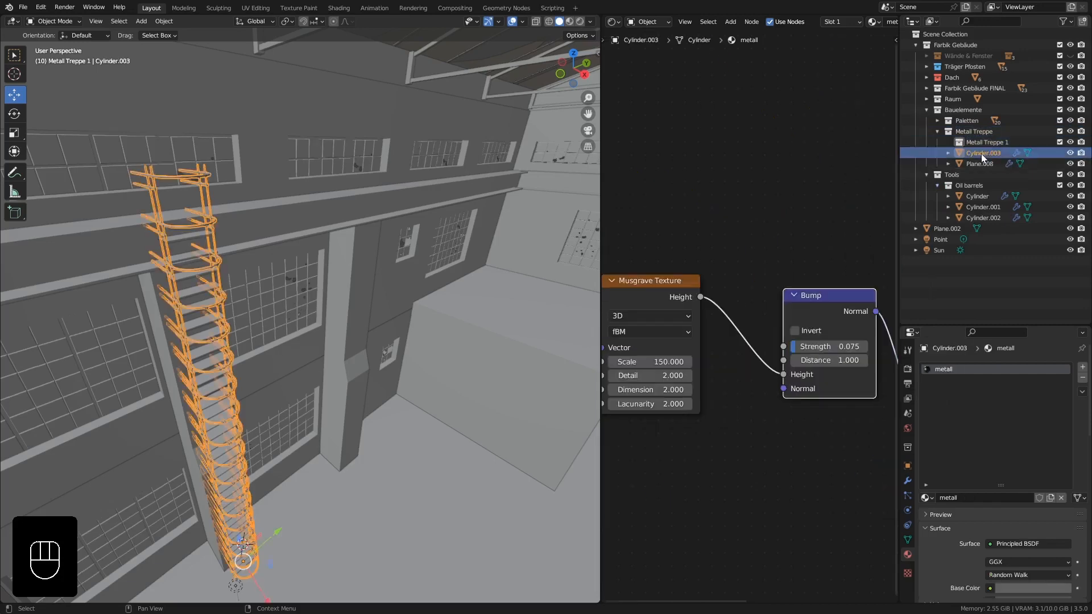
{"action": "left_click", "coordinate": [983, 165], "text": "shift"}
{"action": "left_click_drag", "start_coordinate": [973, 151], "coordinate": [988, 142]}
{"action": "left_click", "coordinate": [947, 143]}
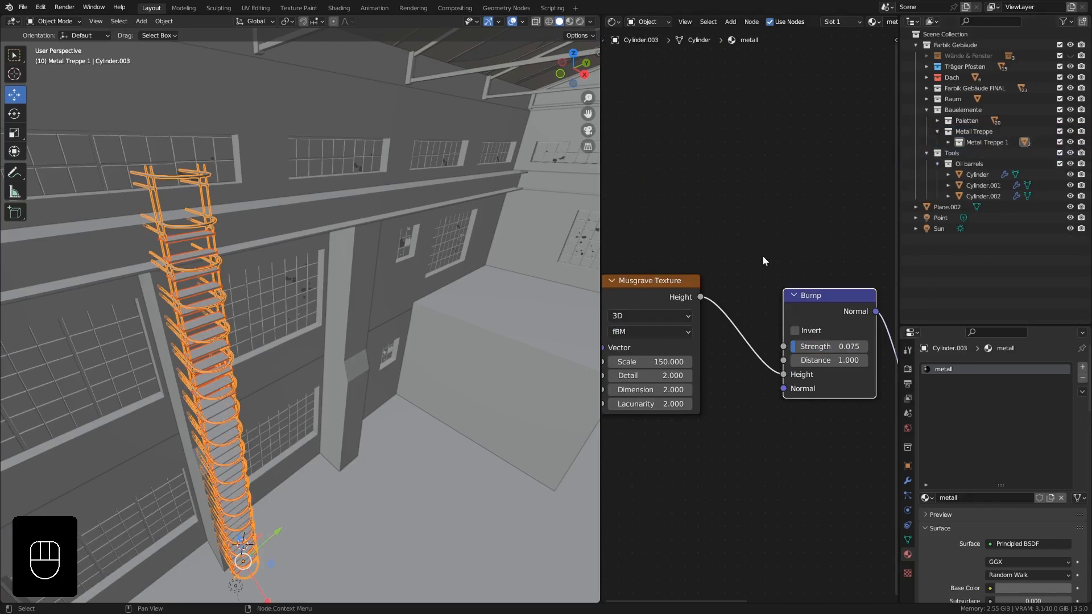
{"action": "middle_click_drag", "start_coordinate": [568, 282], "coordinate": [377, 262]}
{"action": "scroll", "coordinate": [377, 284], "scroll_direction": "down", "scroll_amount": 3}
{"action": "middle_click_drag", "start_coordinate": [378, 403], "coordinate": [312, 302], "text": "shift"}
{"action": "left_click", "coordinate": [415, 394]}
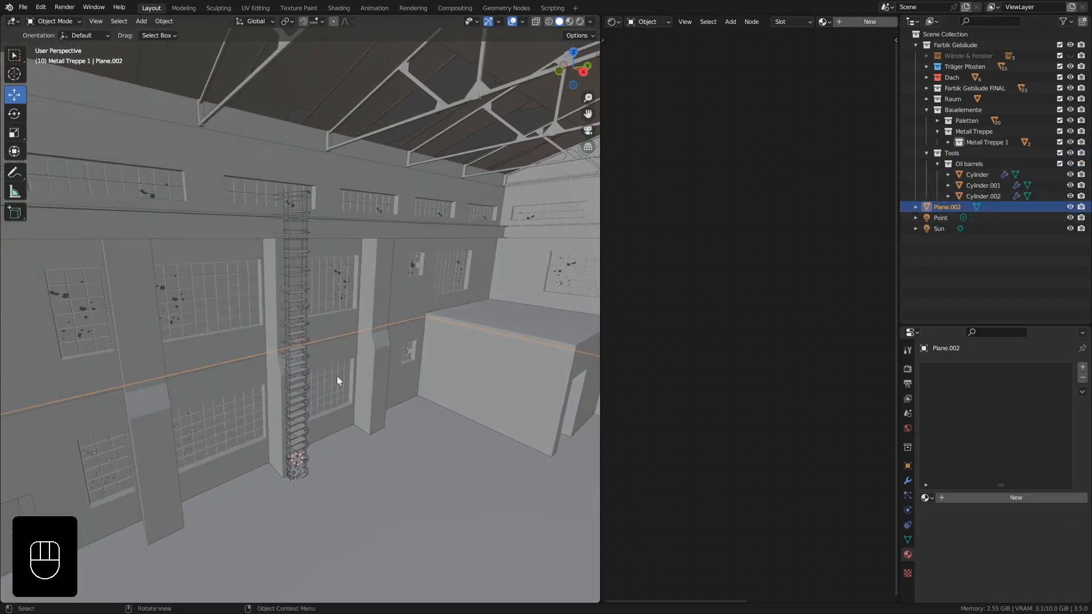
Step: Duplicate the wall ladder's frame and treads together and move the copy across the hall to the freestanding pillar beside the oil barrels
{"action": "left_click", "coordinate": [304, 473]}
{"action": "left_click", "coordinate": [302, 469], "text": "shift"}
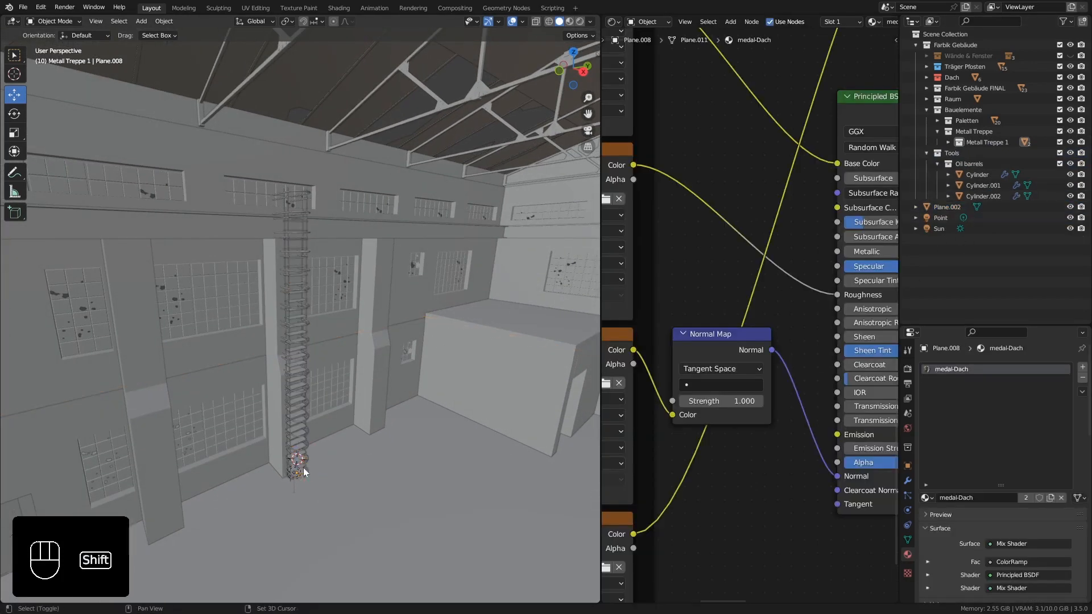
{"action": "left_click", "coordinate": [309, 461], "text": "shift"}
{"action": "left_click", "coordinate": [305, 470], "text": "shift"}
{"action": "scroll", "coordinate": [300, 458], "scroll_direction": "up", "scroll_amount": 6}
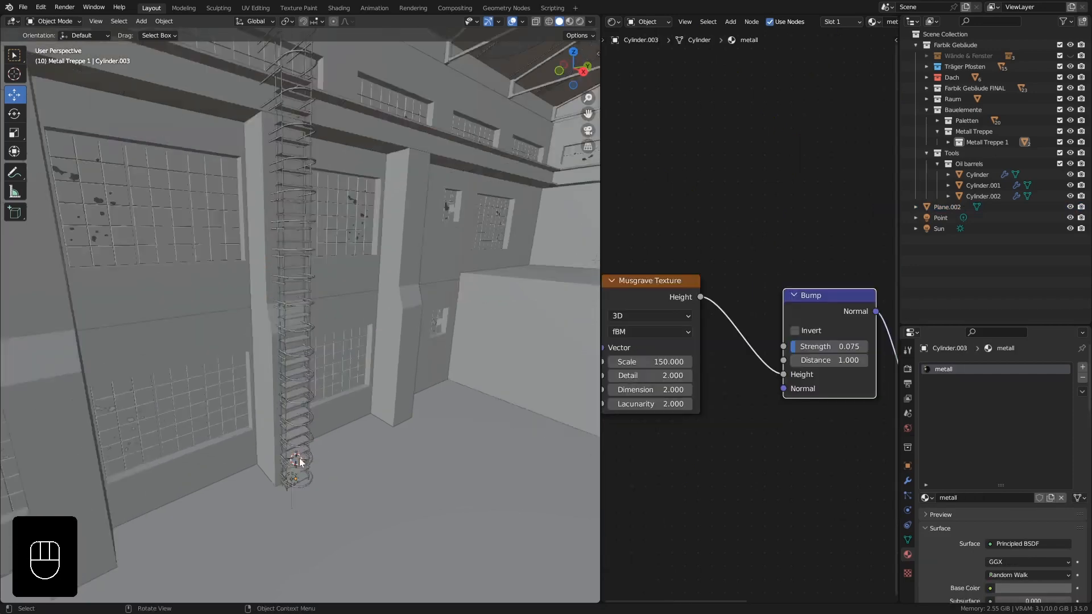
{"action": "left_click", "coordinate": [314, 421], "text": "shift"}
{"action": "left_click", "coordinate": [322, 421], "text": "shift"}
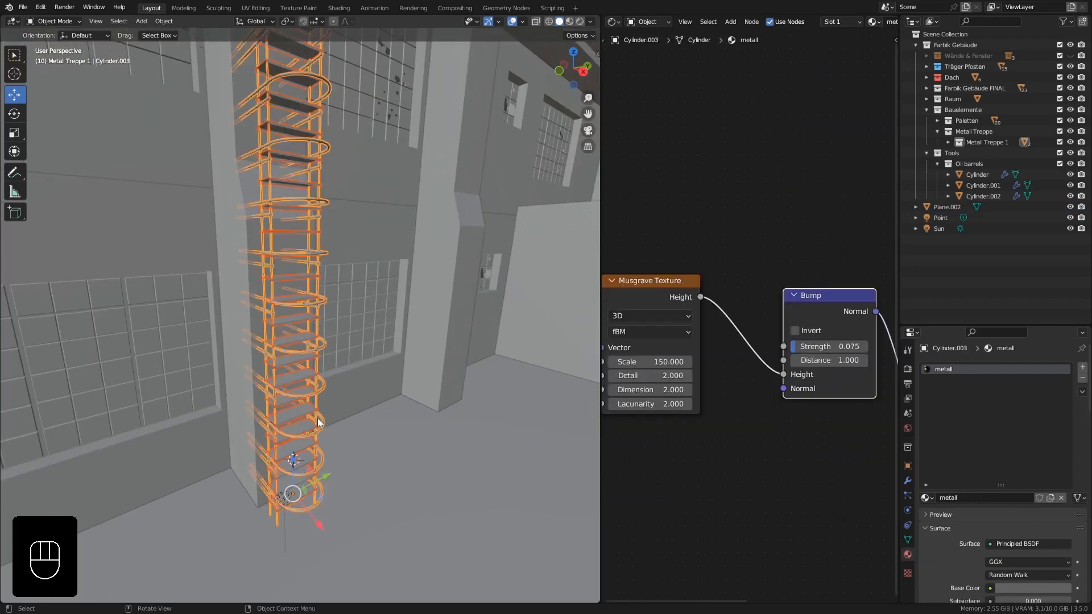
{"action": "scroll", "coordinate": [318, 418], "scroll_direction": "down", "scroll_amount": 6}
{"action": "middle_click_drag", "start_coordinate": [360, 427], "coordinate": [182, 295], "text": "shift"}
{"action": "scroll", "coordinate": [364, 387], "scroll_direction": "up", "scroll_amount": 6}
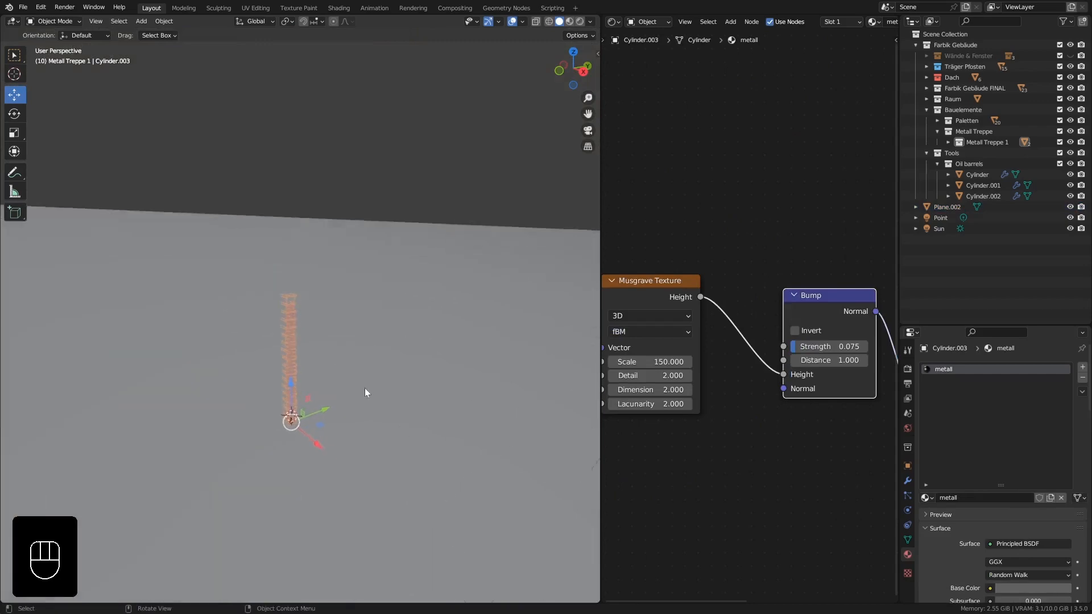
{"action": "key", "text": "KP_Decimal"}
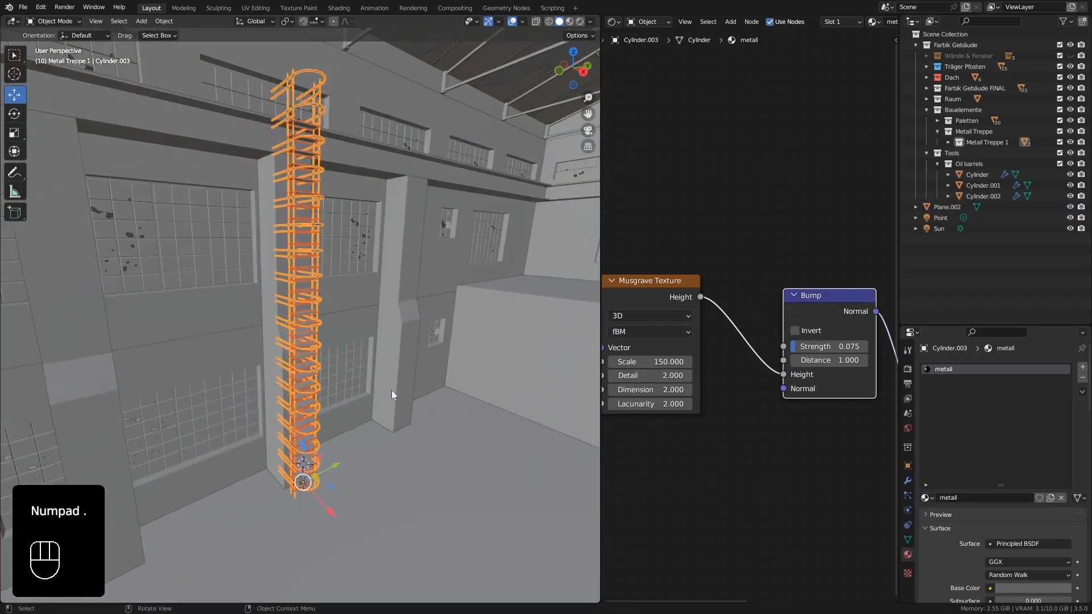
{"action": "middle_click_drag", "start_coordinate": [391, 390], "coordinate": [229, 335], "text": "shift"}
{"action": "middle_click_drag", "start_coordinate": [229, 335], "coordinate": [52, 292], "text": "shift"}
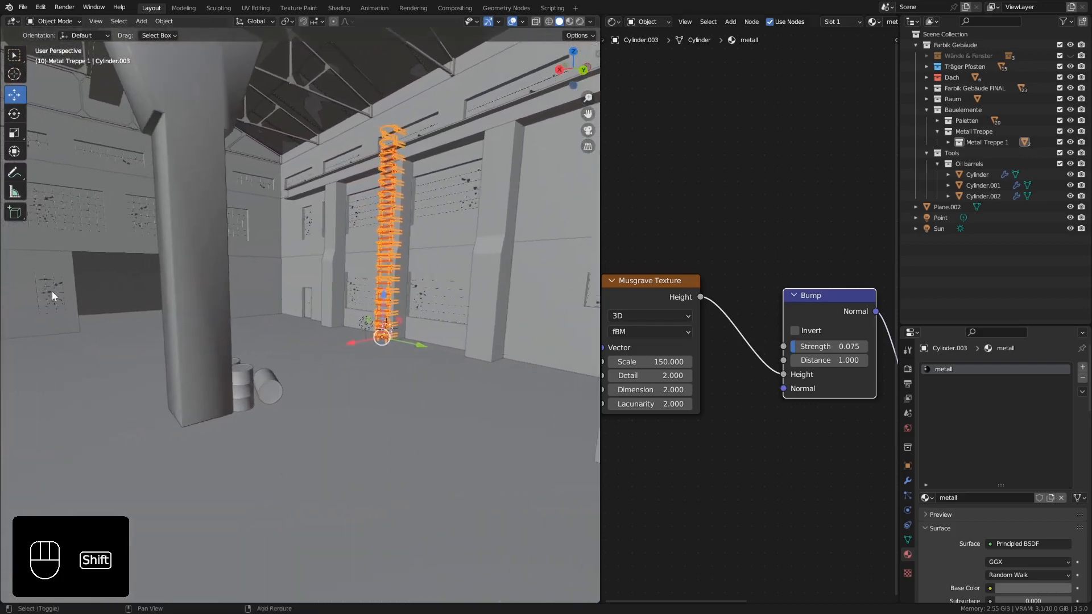
{"action": "key", "text": "shift+d"}
{"action": "right_click", "coordinate": [425, 336]}
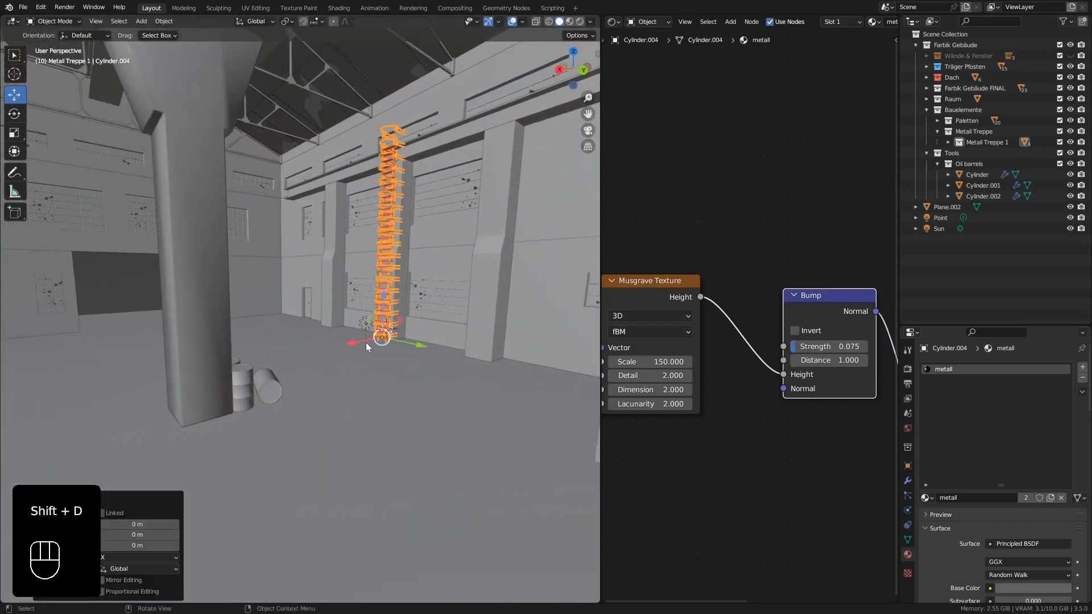
{"action": "left_click_drag", "start_coordinate": [359, 342], "coordinate": [253, 465]}
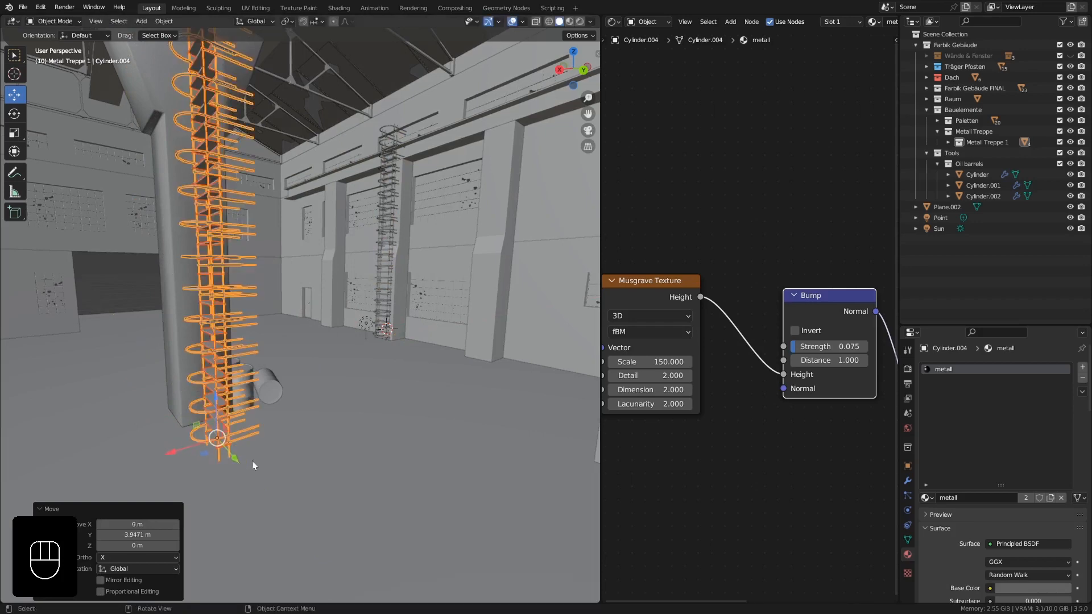
Step: Rotate the duplicated ladder 90° around the global Z axis
{"action": "key", "text": "r"}
{"action": "key", "text": "z"}
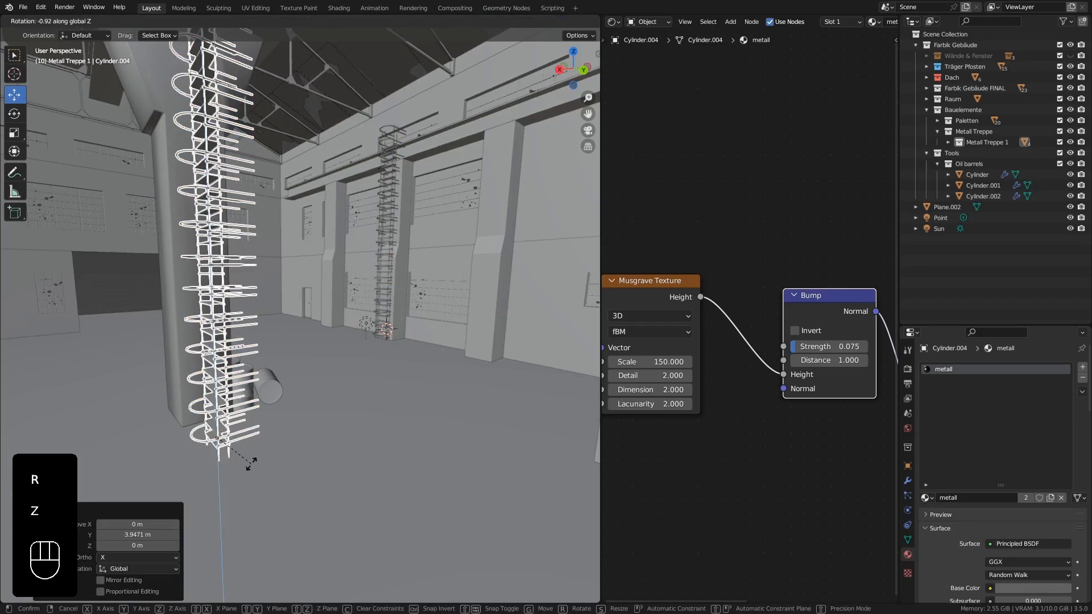
{"action": "key", "text": "KP_9"}
{"action": "key", "text": "KP_0"}
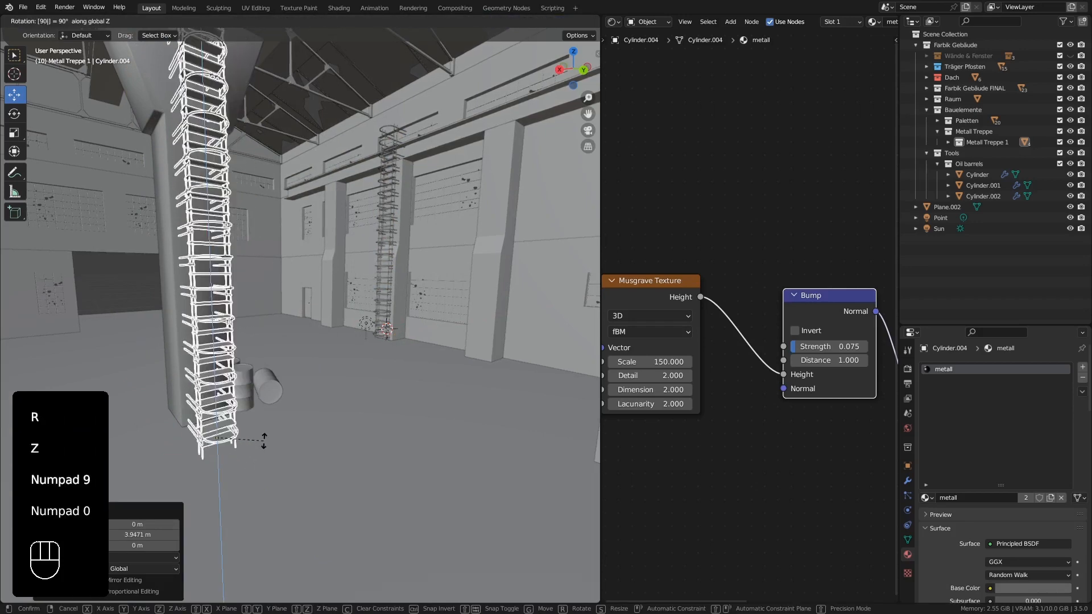
{"action": "key", "text": "KP_Enter"}
Step: Shift the ladder copy about -0.35 m in Y and -0.16 m in X, and nudge it along Y against the pillar
{"action": "middle_click_drag", "start_coordinate": [215, 438], "coordinate": [340, 427]}
{"action": "scroll", "coordinate": [301, 400], "scroll_direction": "up", "scroll_amount": 5}
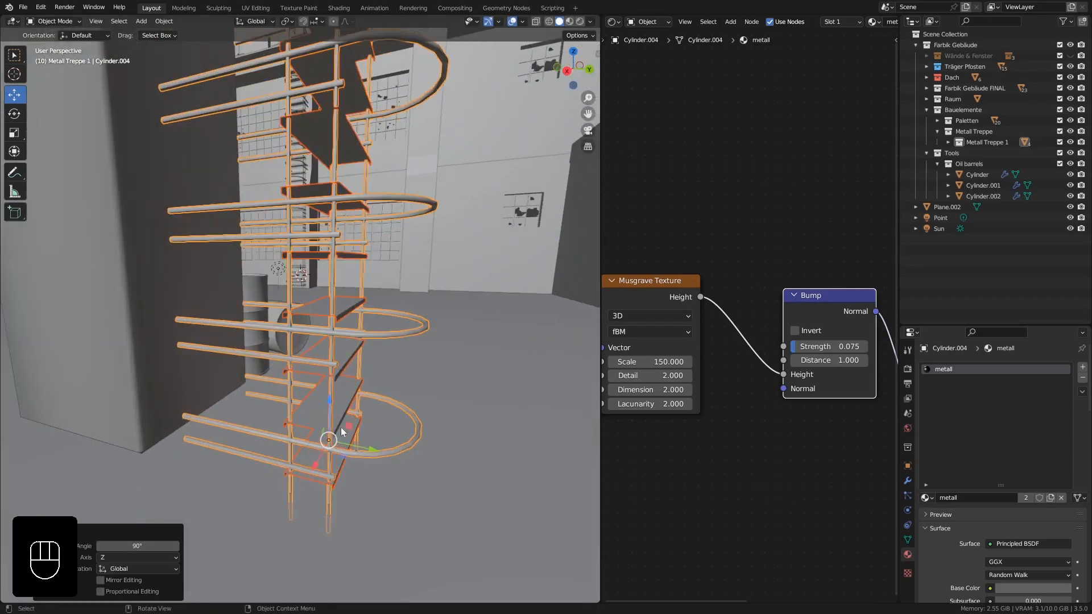
{"action": "left_click_drag", "start_coordinate": [359, 447], "coordinate": [290, 431]}
{"action": "mouse_move", "coordinate": [289, 429]}
{"action": "middle_mouse_down"}
{"action": "mouse_move", "coordinate": [310, 421]}
{"action": "mouse_move", "coordinate": [273, 422]}
{"action": "mouse_move", "coordinate": [288, 422]}
{"action": "middle_mouse_up"}
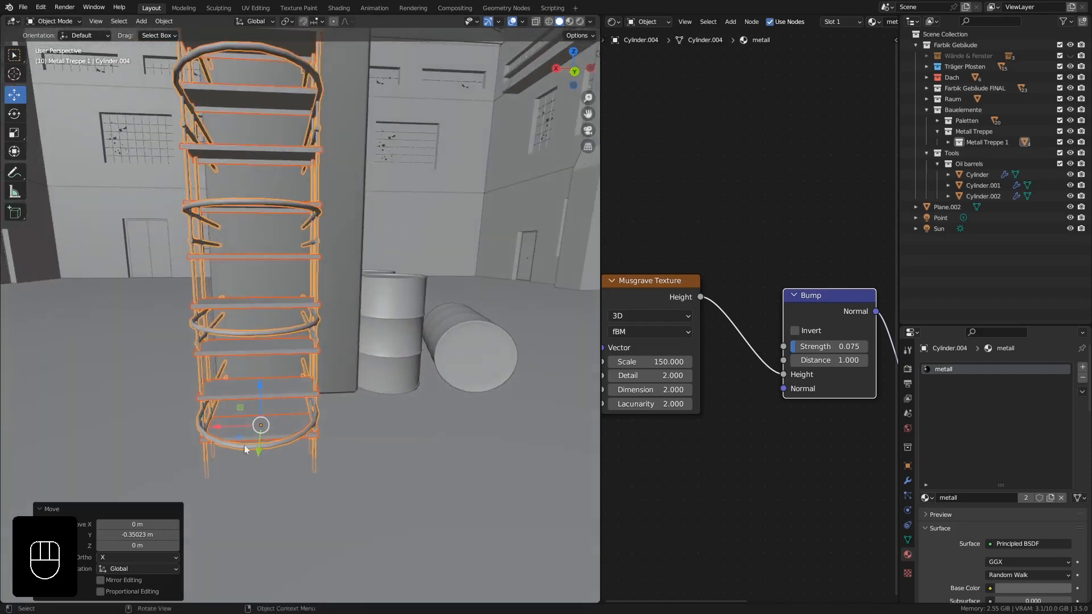
{"action": "left_click_drag", "start_coordinate": [213, 426], "coordinate": [239, 424]}
{"action": "middle_click_drag", "start_coordinate": [239, 424], "coordinate": [383, 376]}
{"action": "scroll", "coordinate": [354, 329], "scroll_direction": "up", "scroll_amount": 2}
{"action": "key", "text": "KP_Decimal"}
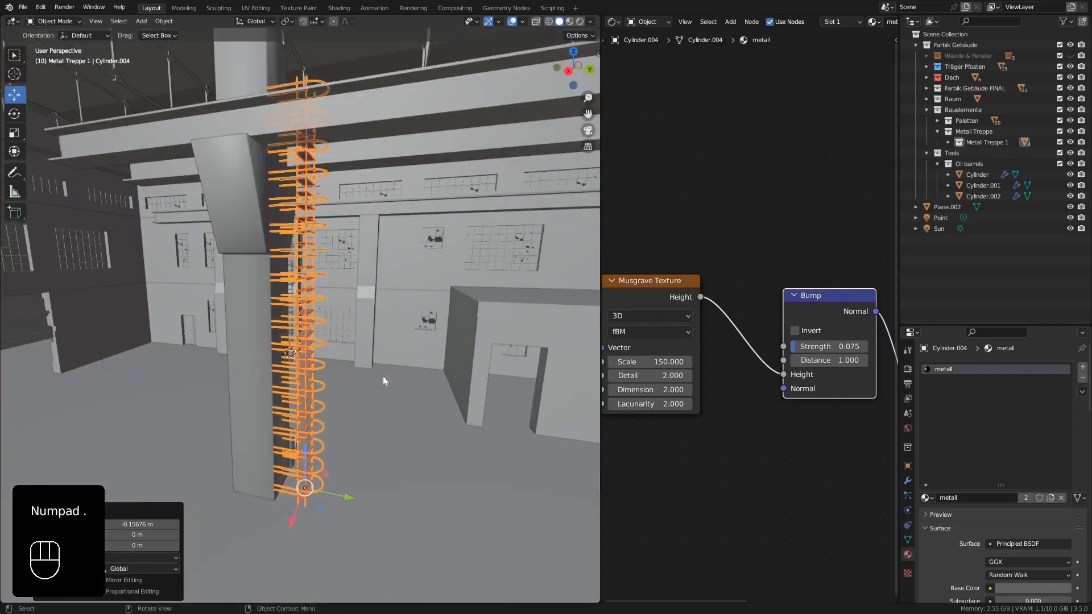
{"action": "left_click_drag", "start_coordinate": [350, 498], "coordinate": [340, 495]}
{"action": "middle_click_drag", "start_coordinate": [372, 508], "coordinate": [246, 289]}
{"action": "left_click", "coordinate": [367, 540]}
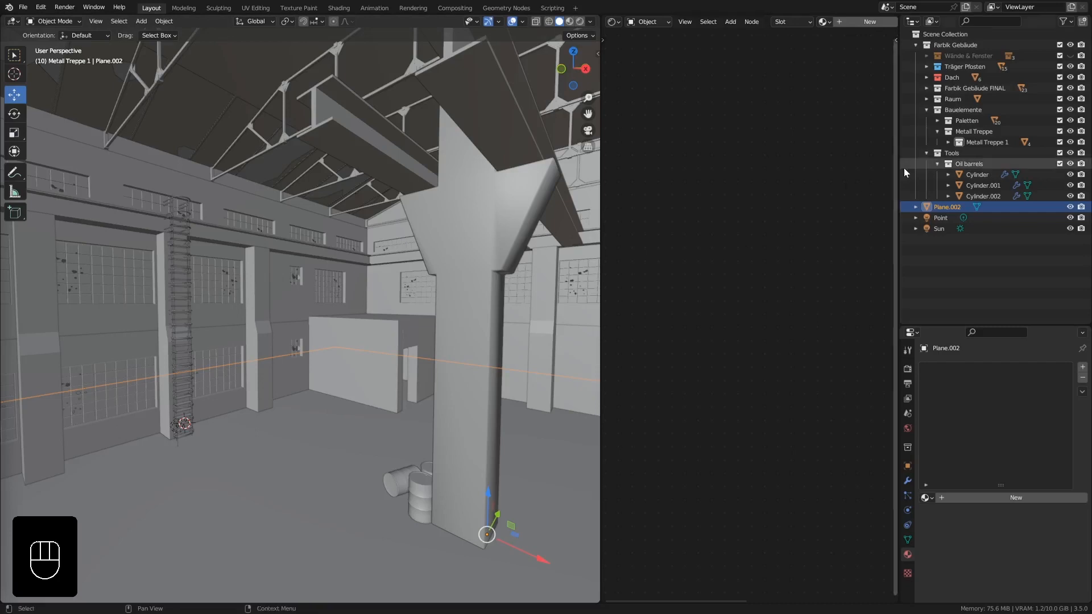
Step: Create a second sub-collection inside the Metall Treppe collection
{"action": "left_click", "coordinate": [947, 142]}
{"action": "left_click", "coordinate": [972, 131]}
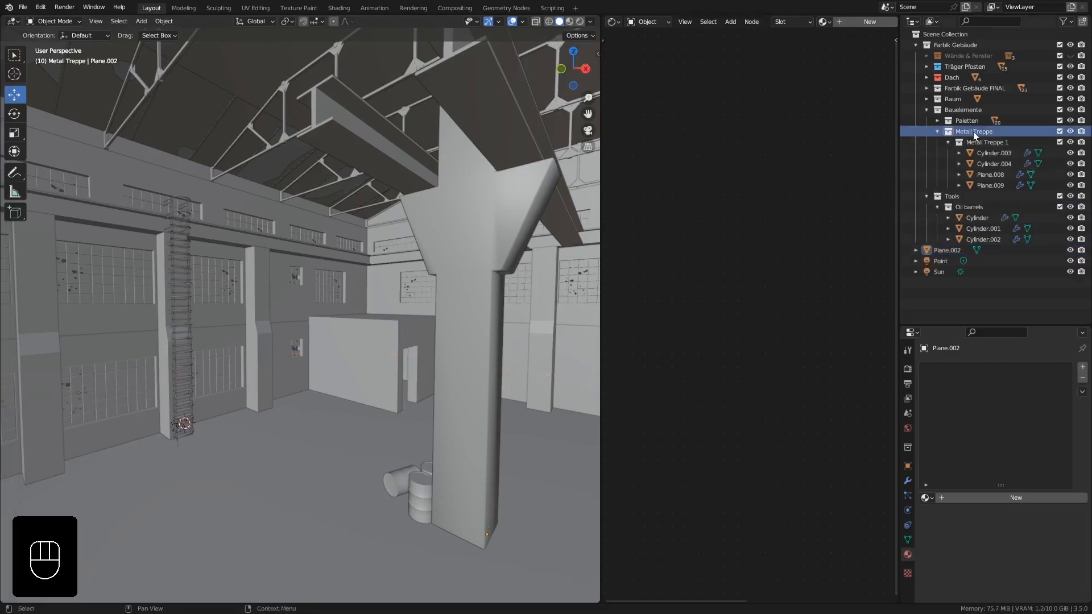
{"action": "right_click", "coordinate": [981, 131]}
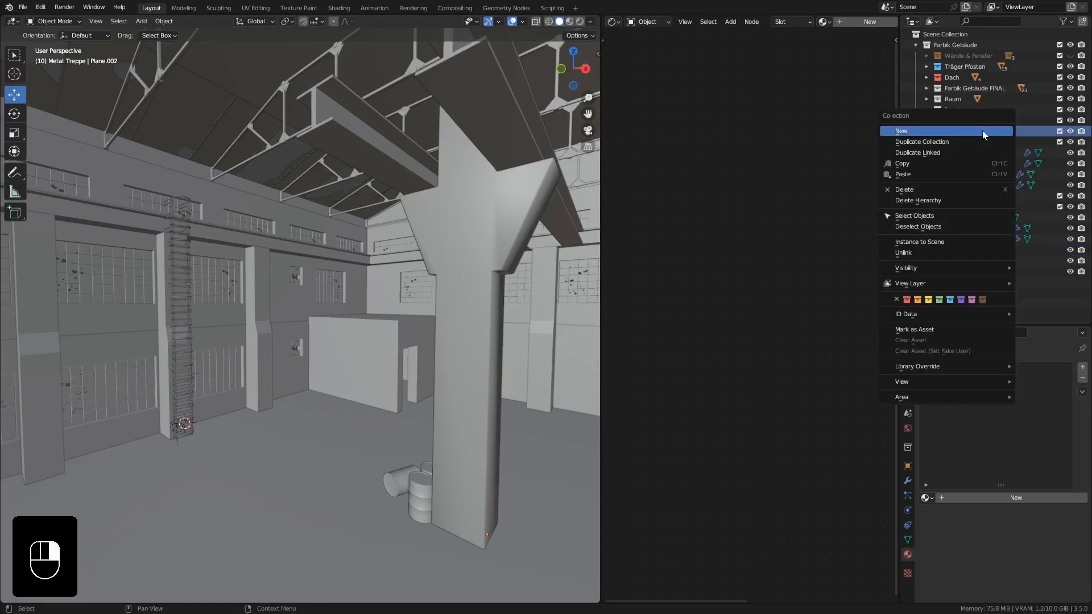
{"action": "left_click", "coordinate": [981, 132]}
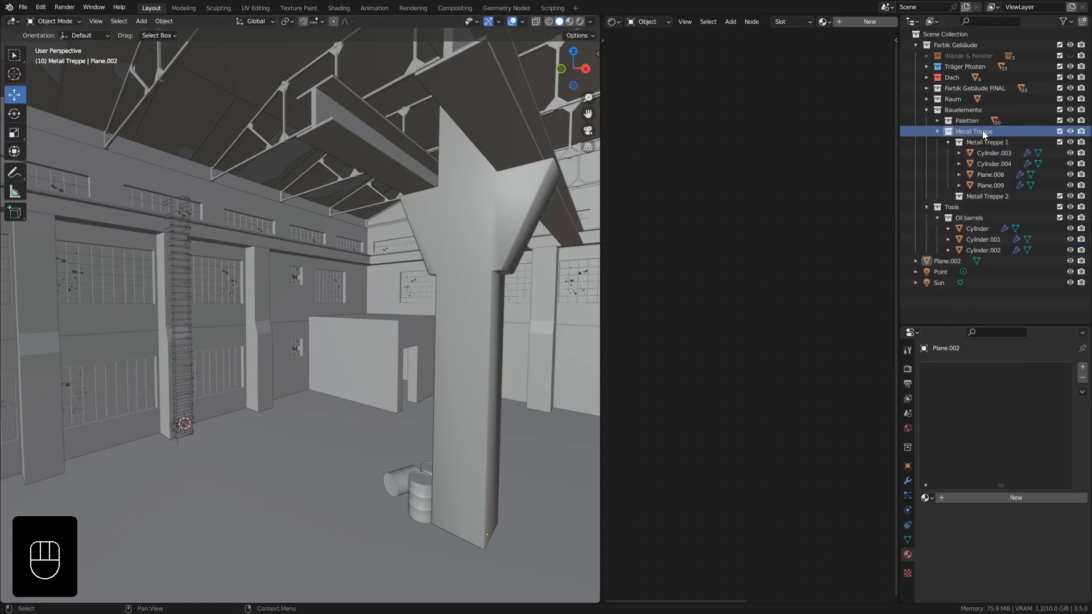
Step: Move Cylinder.004 and Plane.009 into the Metall Treppe 2 collection and collapse the ladder collections
{"action": "left_click", "coordinate": [996, 164]}
{"action": "left_click", "coordinate": [997, 185], "text": "ctrl"}
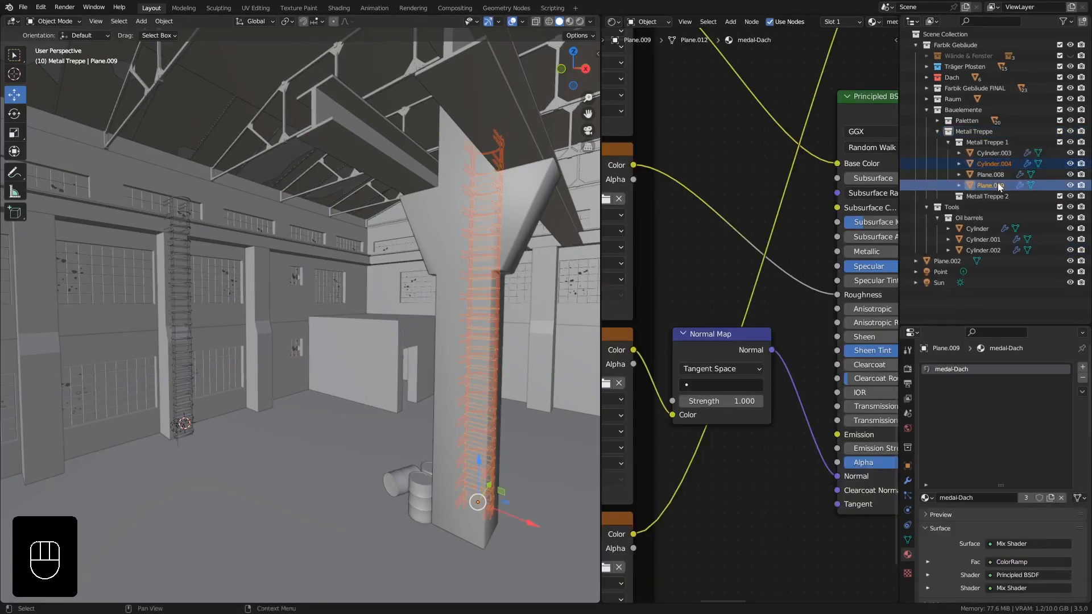
{"action": "middle_click_drag", "start_coordinate": [482, 222], "coordinate": [501, 251]}
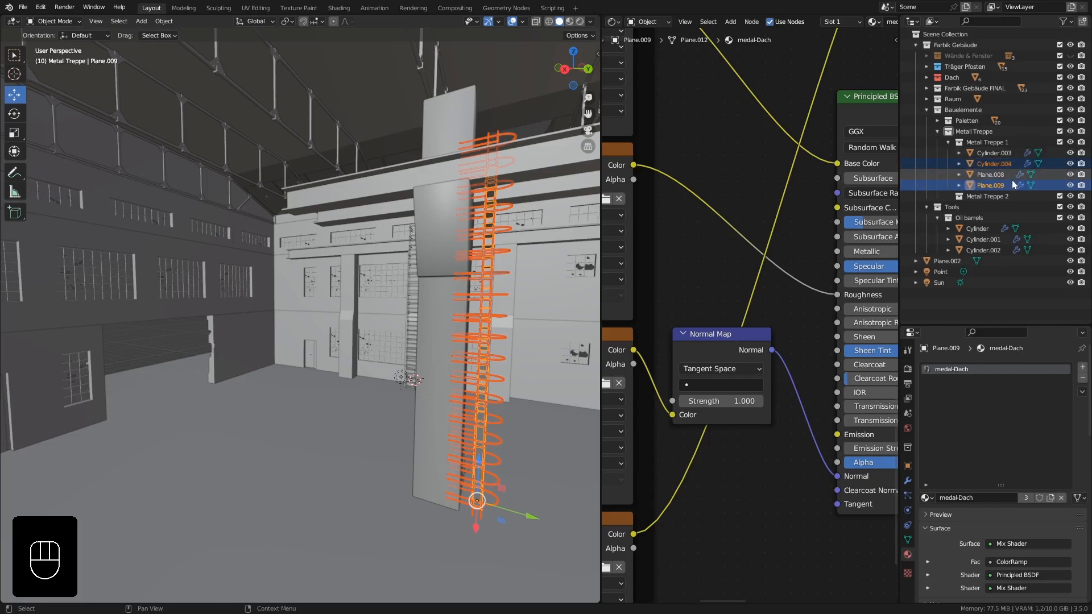
{"action": "mouse_move", "coordinate": [1012, 182]}
{"action": "left_mouse_down"}
{"action": "mouse_move", "coordinate": [981, 183]}
{"action": "mouse_move", "coordinate": [996, 194]}
{"action": "left_mouse_up"}
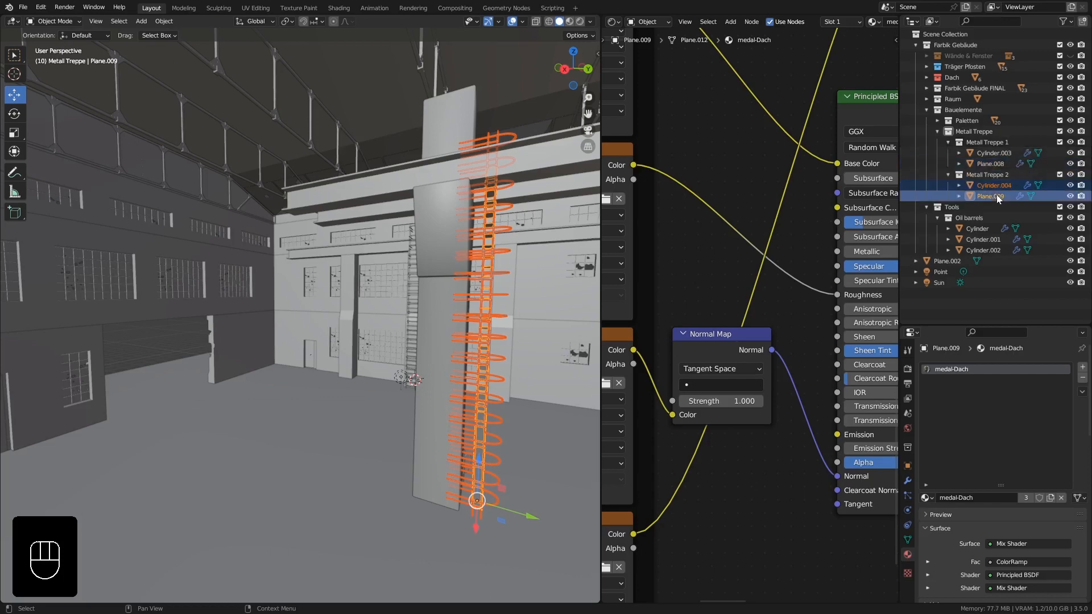
{"action": "left_click", "coordinate": [947, 141]}
{"action": "left_click", "coordinate": [948, 152]}
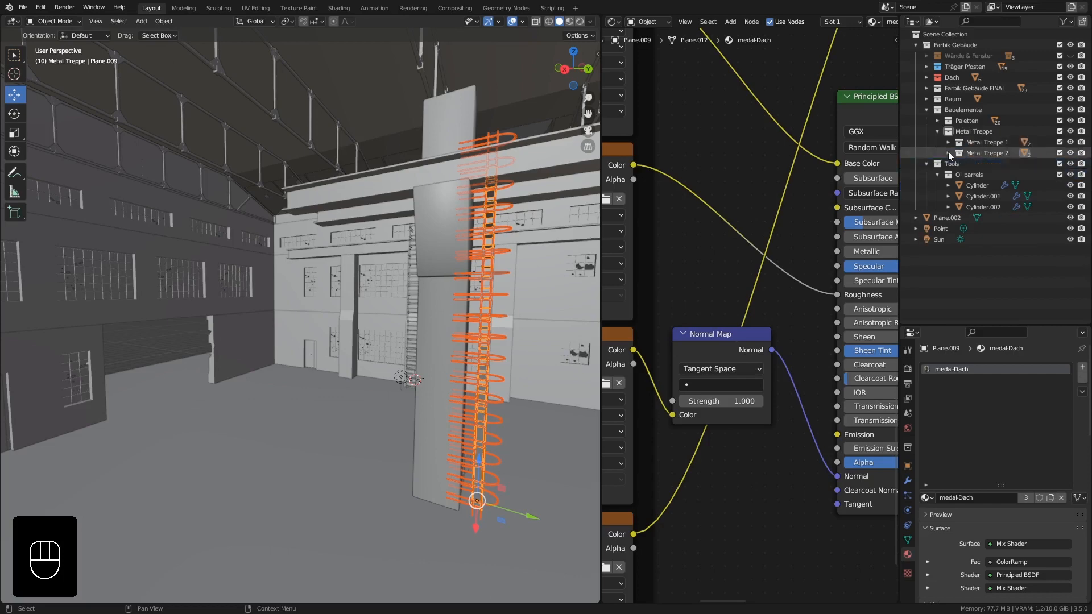
{"action": "left_click", "coordinate": [961, 131]}
{"action": "left_click", "coordinate": [937, 131]}
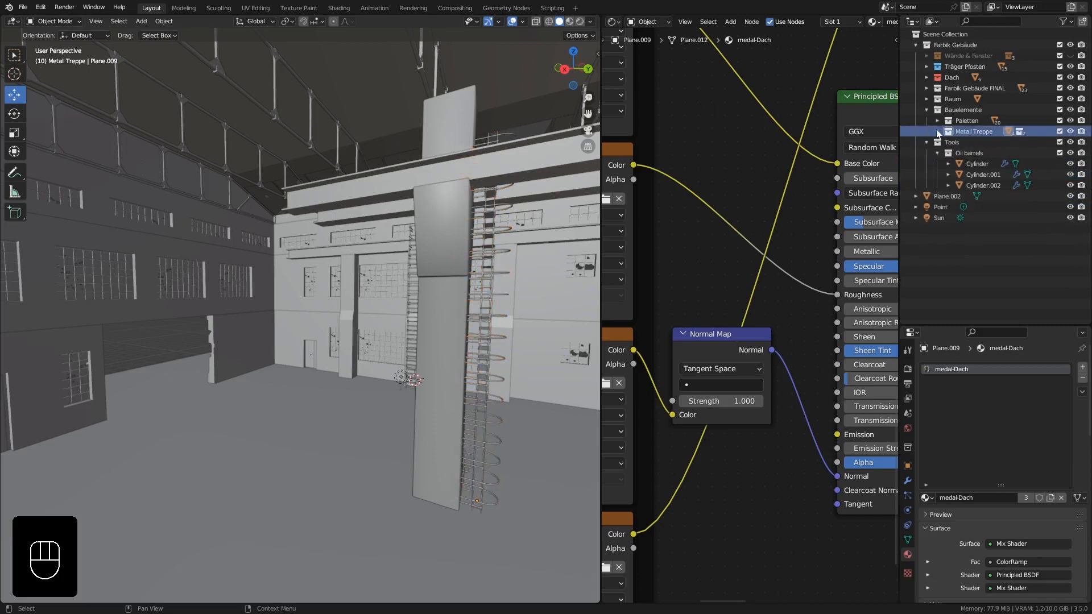
Step: Create a collection named Geländer inside the Bauelemente collection
{"action": "left_click", "coordinate": [963, 111]}
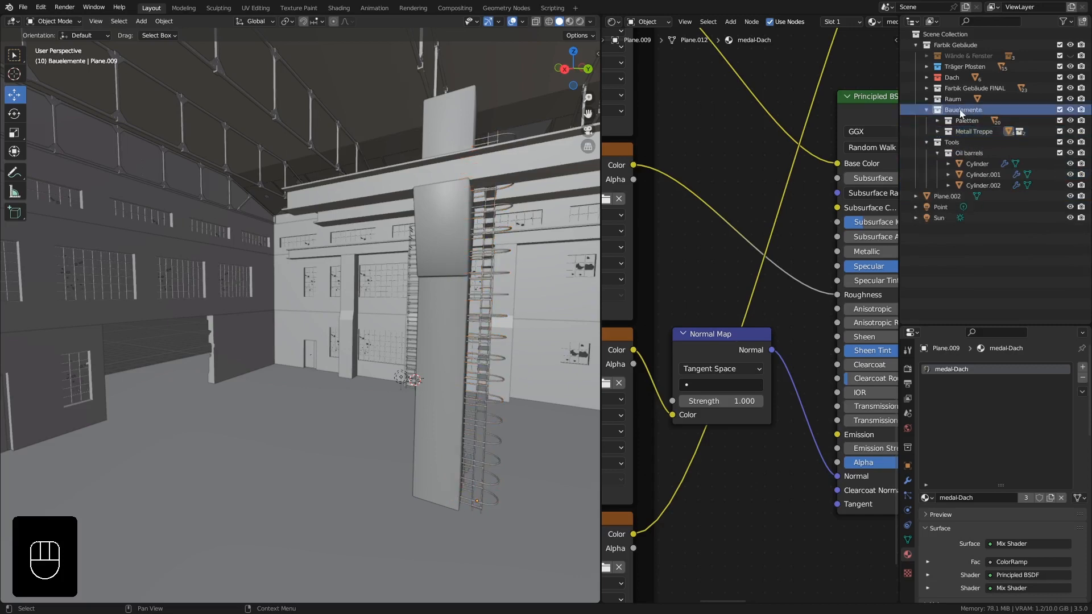
{"action": "right_click", "coordinate": [959, 111]}
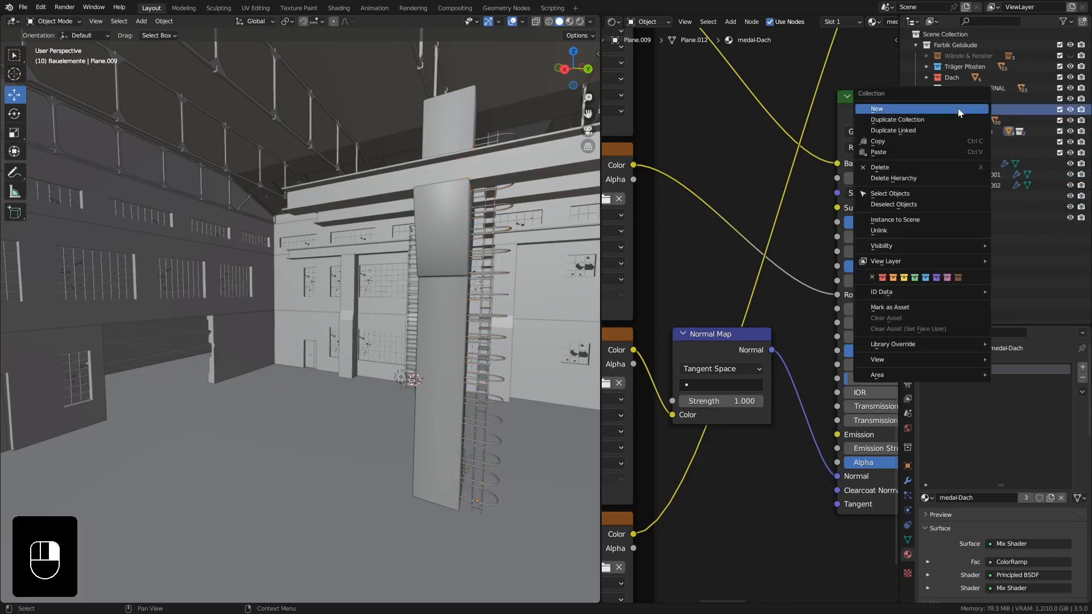
{"action": "left_click", "coordinate": [933, 108]}
{"action": "double_click", "coordinate": [983, 143]}
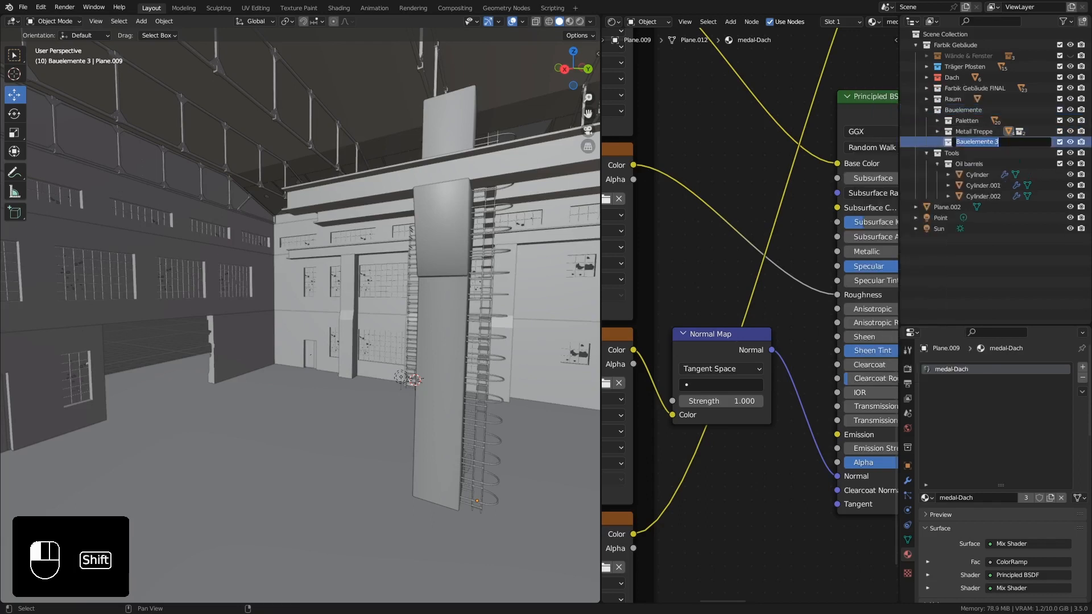
{"action": "type", "text": "Geländer"}
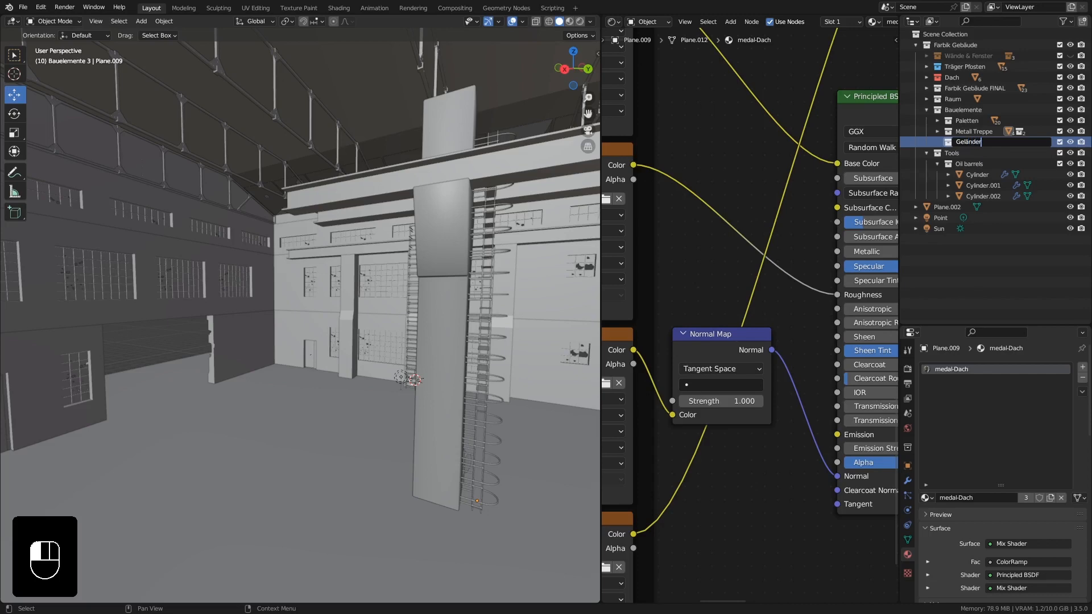
{"action": "key", "text": "Return"}
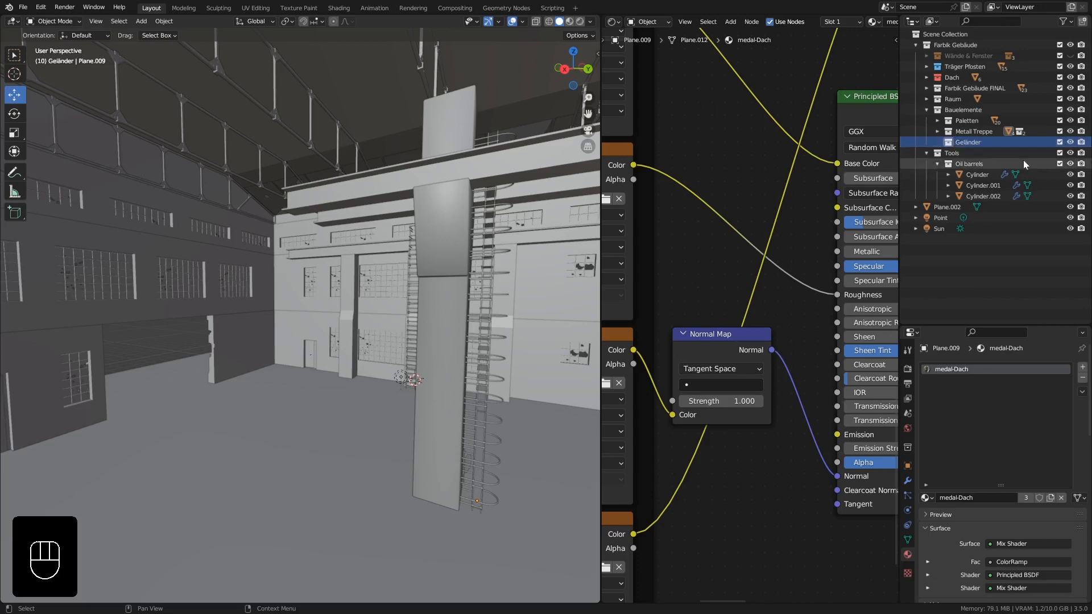
Step: Select the wall-side T-beam and place the 3D cursor on its upper surface near the top of the wall ladder
{"action": "middle_click_drag", "start_coordinate": [431, 271], "coordinate": [299, 316]}
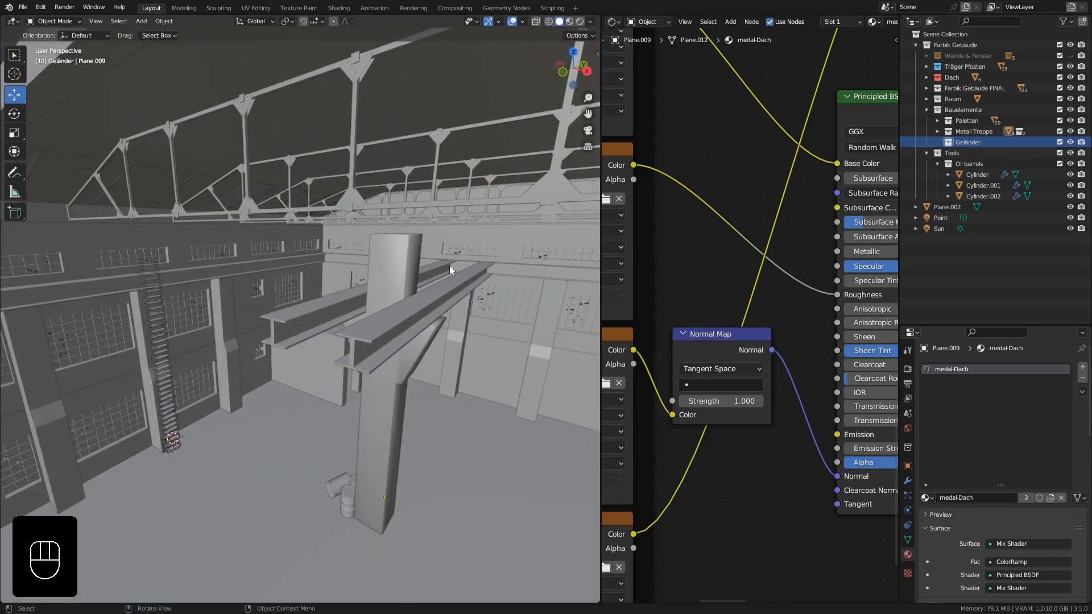
{"action": "middle_click_drag", "start_coordinate": [449, 265], "coordinate": [282, 289], "text": "shift"}
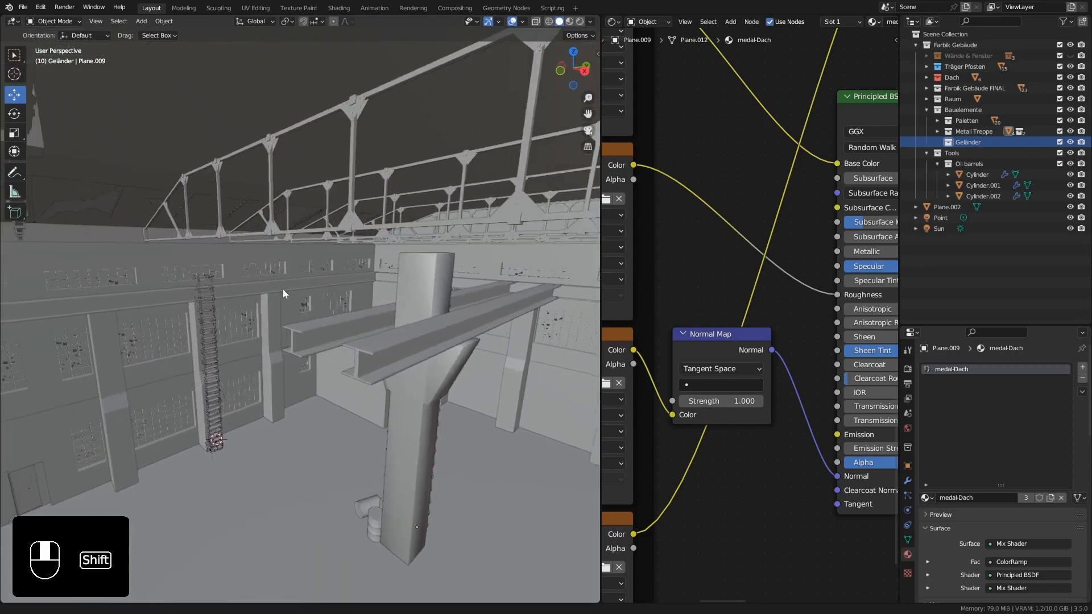
{"action": "scroll", "coordinate": [243, 285], "scroll_direction": "up", "scroll_amount": 6}
{"action": "middle_click_drag", "start_coordinate": [168, 287], "coordinate": [237, 299], "text": "shift"}
{"action": "middle_click_drag", "start_coordinate": [139, 304], "coordinate": [134, 289]}
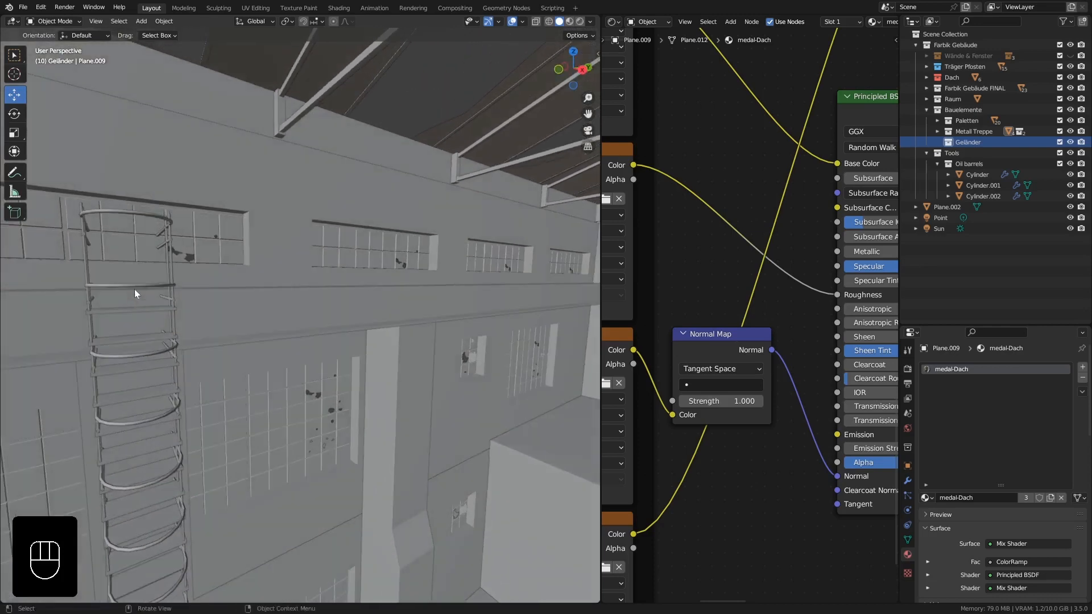
{"action": "middle_click_drag", "start_coordinate": [242, 309], "coordinate": [312, 311]}
{"action": "left_click", "coordinate": [294, 306]}
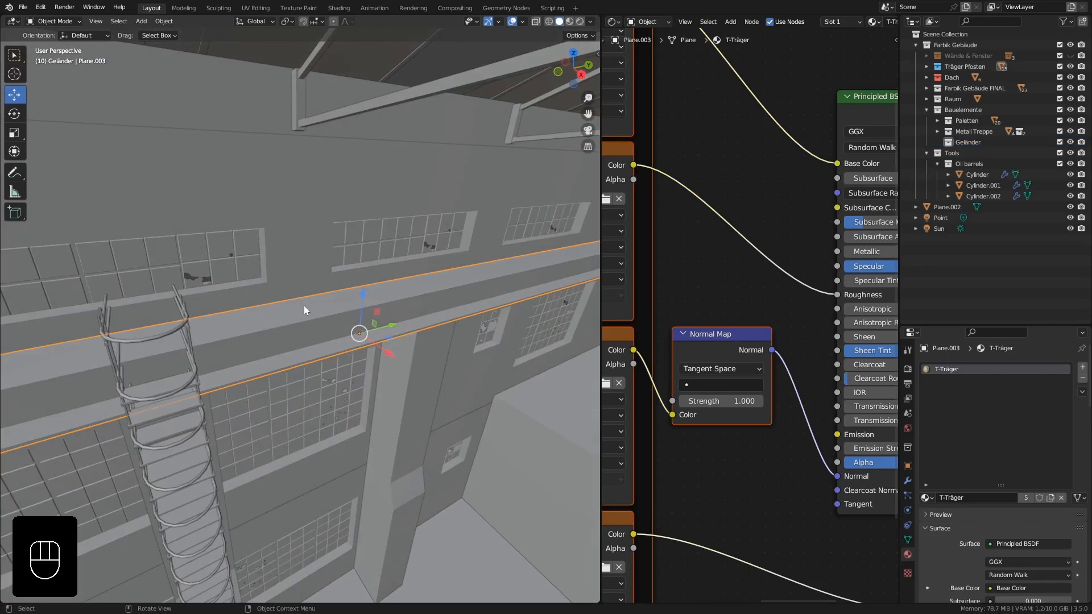
{"action": "key", "text": "shift"}
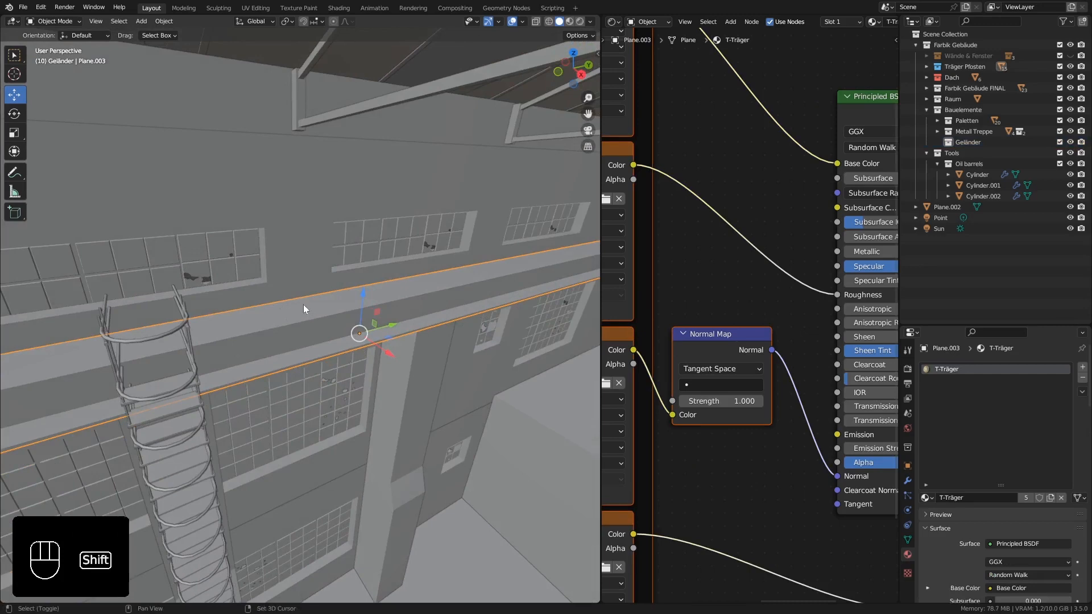
{"action": "middle_click_drag", "start_coordinate": [311, 304], "coordinate": [298, 322]}
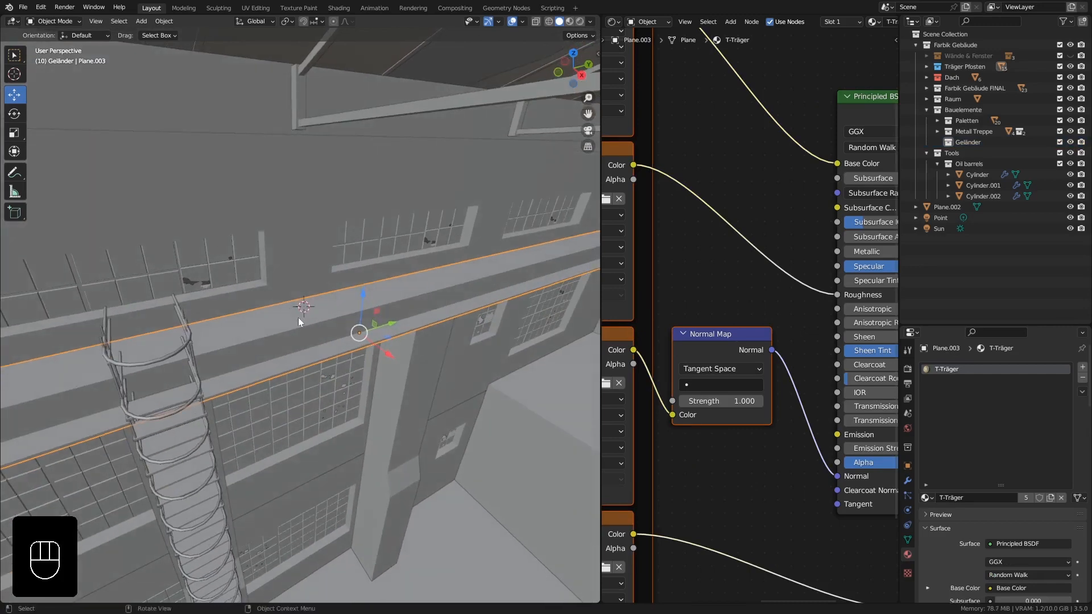
{"action": "key", "text": "shift"}
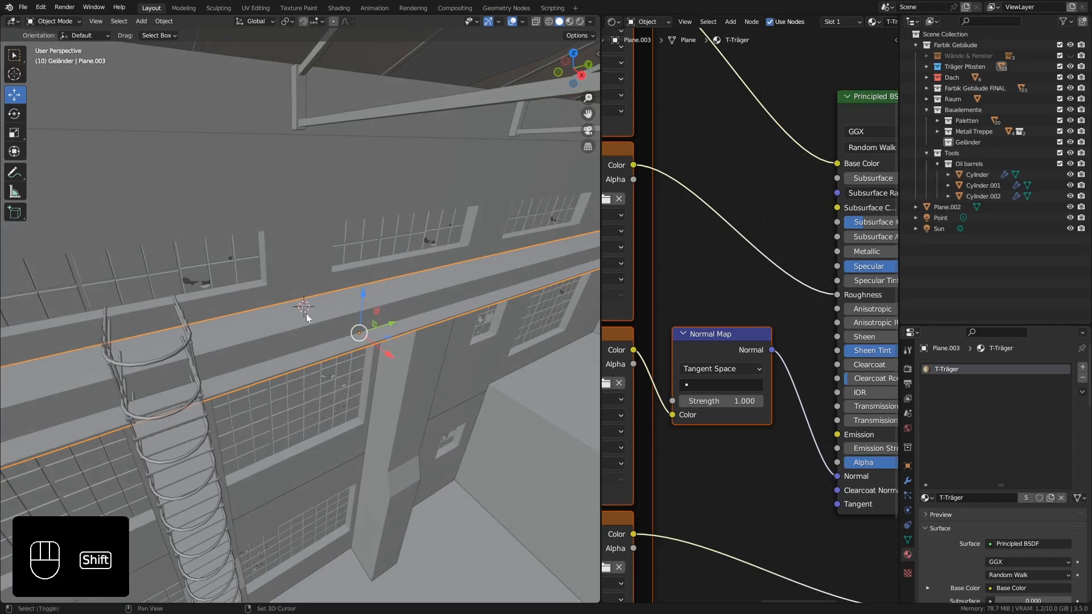
{"action": "mouse_move", "coordinate": [304, 308]}
{"action": "middle_mouse_down"}
{"action": "mouse_move", "coordinate": [319, 312]}
{"action": "mouse_move", "coordinate": [311, 316]}
{"action": "mouse_move", "coordinate": [312, 298]}
{"action": "mouse_move", "coordinate": [318, 305]}
{"action": "middle_mouse_up"}
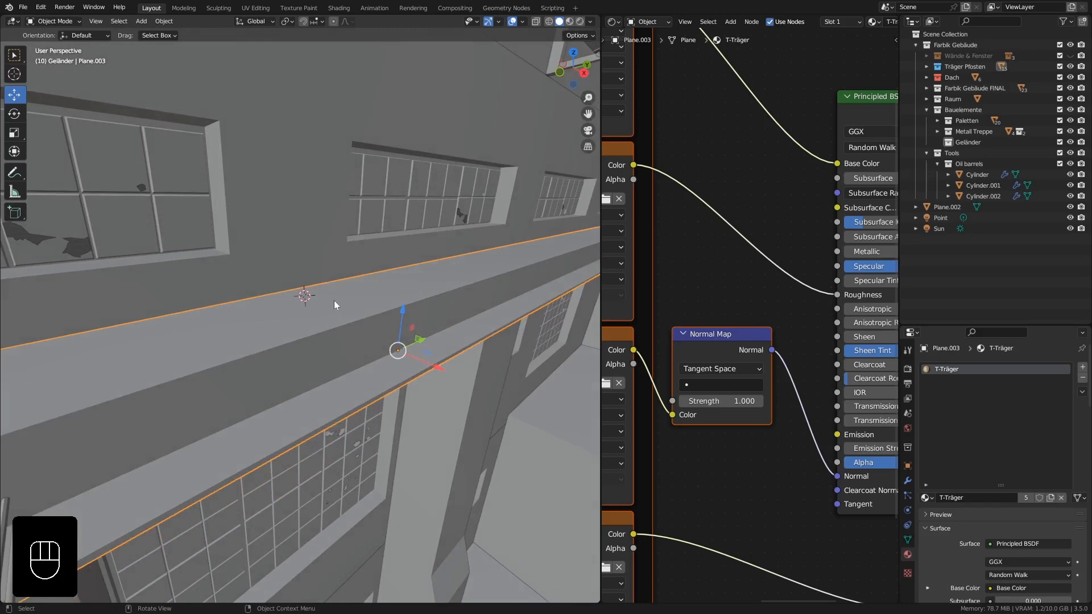
Step: Add a plane at the 3D cursor and move it about -0.5 m along Y and 0.21 m along X over the beam
{"action": "middle_click_drag", "start_coordinate": [332, 296], "coordinate": [336, 297]}
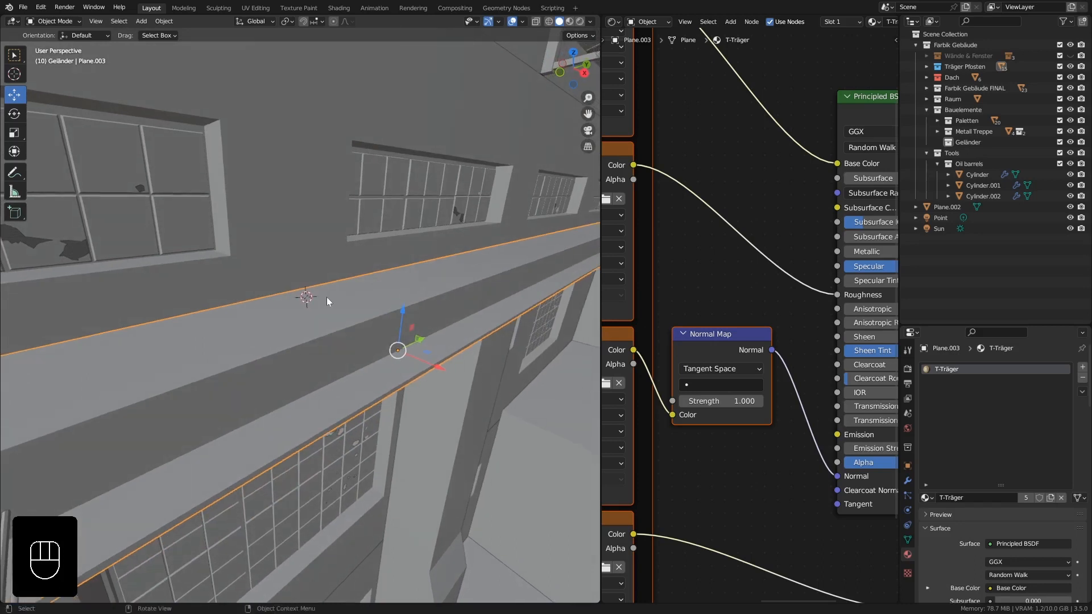
{"action": "key", "text": "shift+a"}
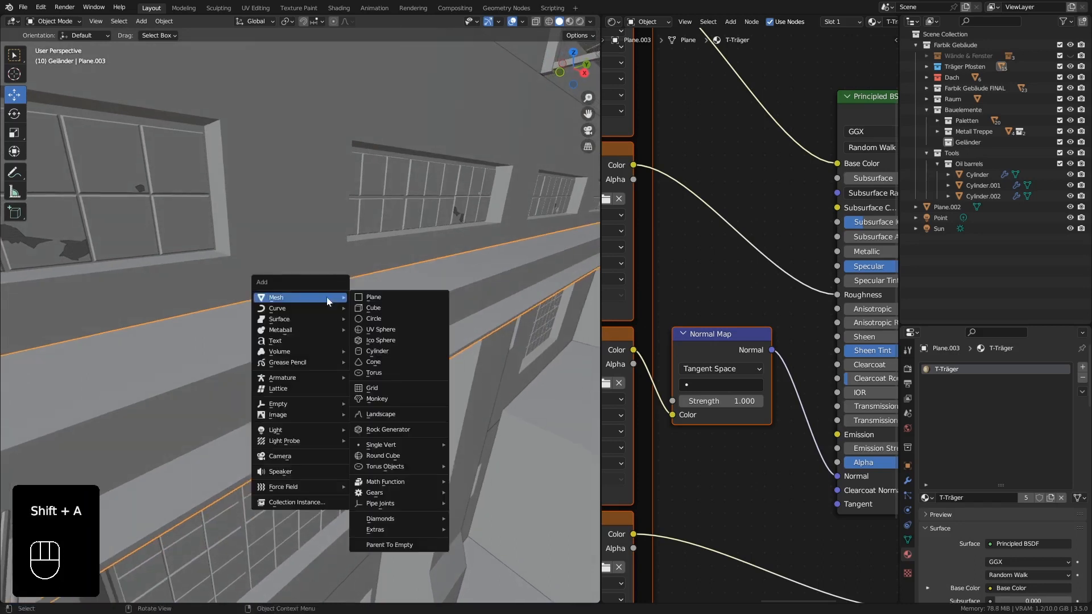
{"action": "left_click", "coordinate": [369, 297]}
{"action": "middle_click_drag", "start_coordinate": [318, 312], "coordinate": [346, 301]}
{"action": "left_click_drag", "start_coordinate": [339, 296], "coordinate": [285, 304]}
{"action": "middle_click_drag", "start_coordinate": [284, 304], "coordinate": [401, 377]}
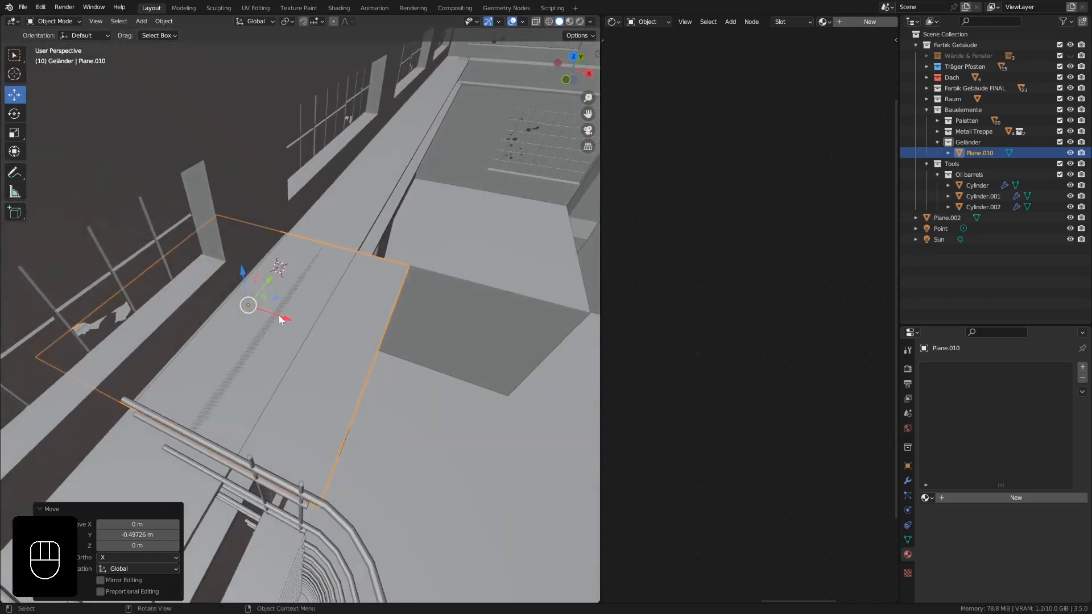
{"action": "left_click_drag", "start_coordinate": [278, 315], "coordinate": [319, 331]}
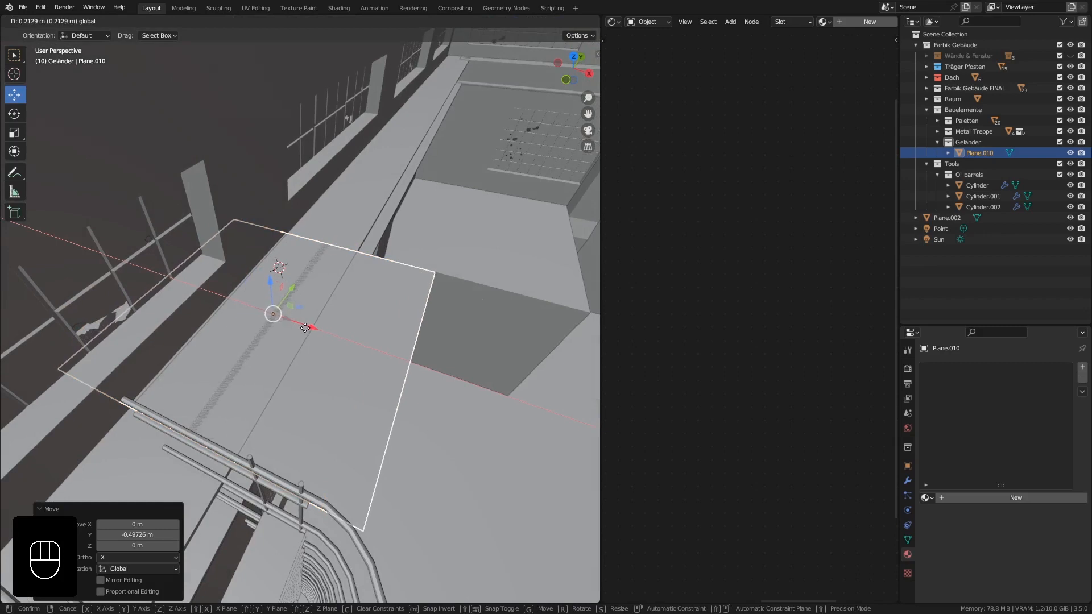
Step: Scale the plane's mesh to about 0.6 along X and move the plane about 0.17 m along X, away from the wall
{"action": "key", "text": "Tab"}
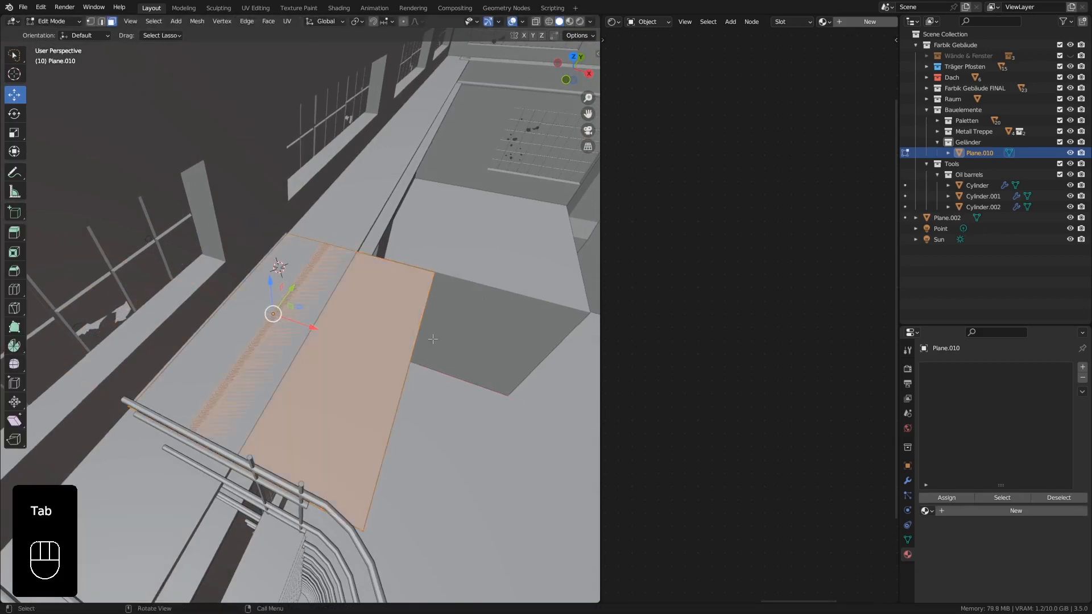
{"action": "key", "text": "s"}
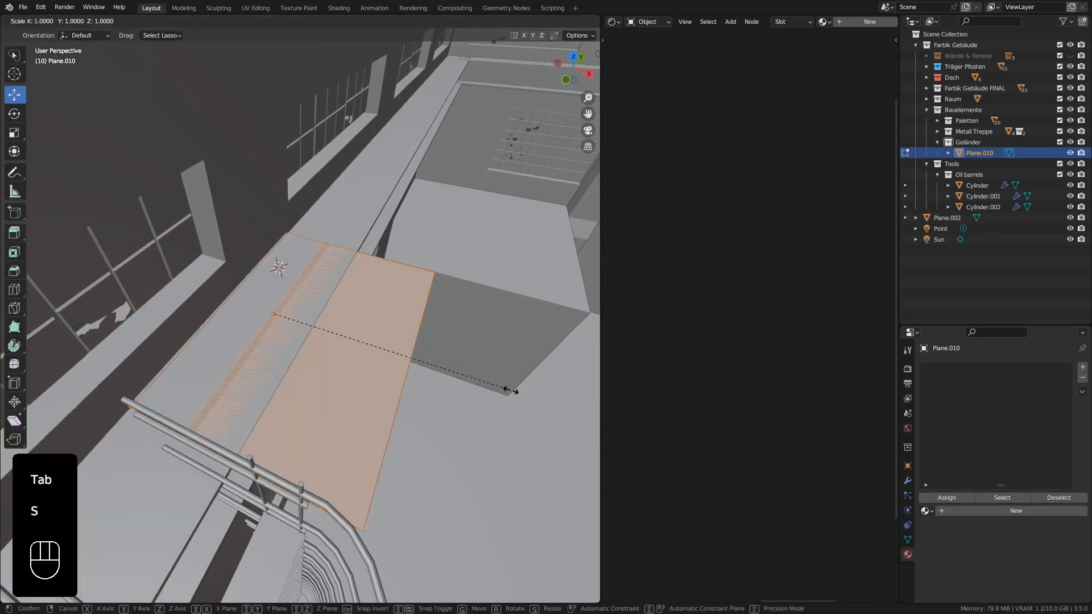
{"action": "key", "text": "x"}
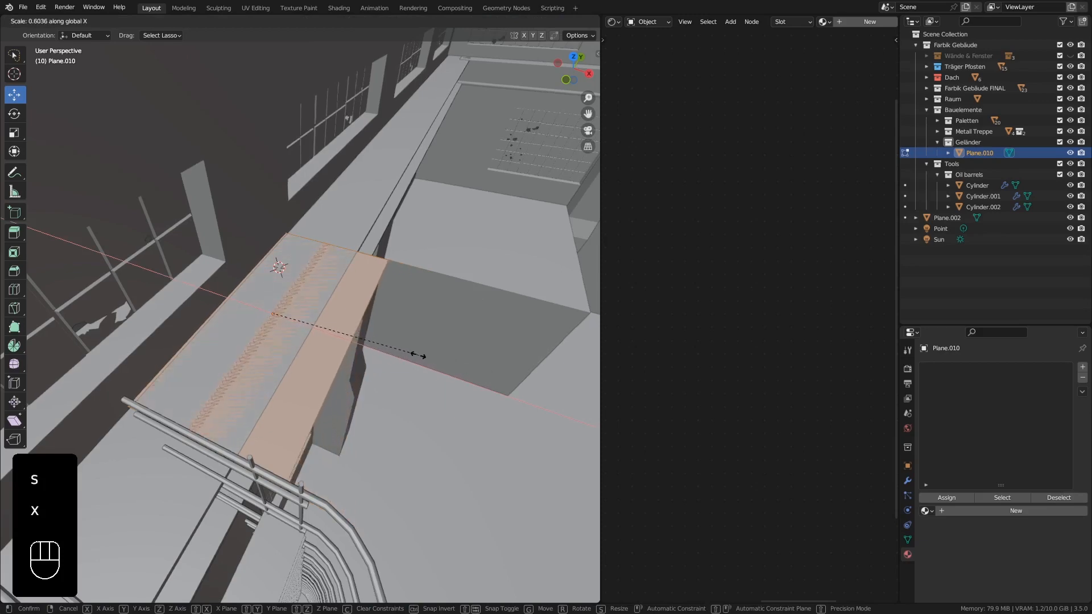
{"action": "left_click", "coordinate": [407, 352]}
{"action": "key", "text": "Tab"}
{"action": "left_click_drag", "start_coordinate": [314, 340], "coordinate": [334, 346]}
{"action": "middle_click_drag", "start_coordinate": [195, 327], "coordinate": [307, 296]}
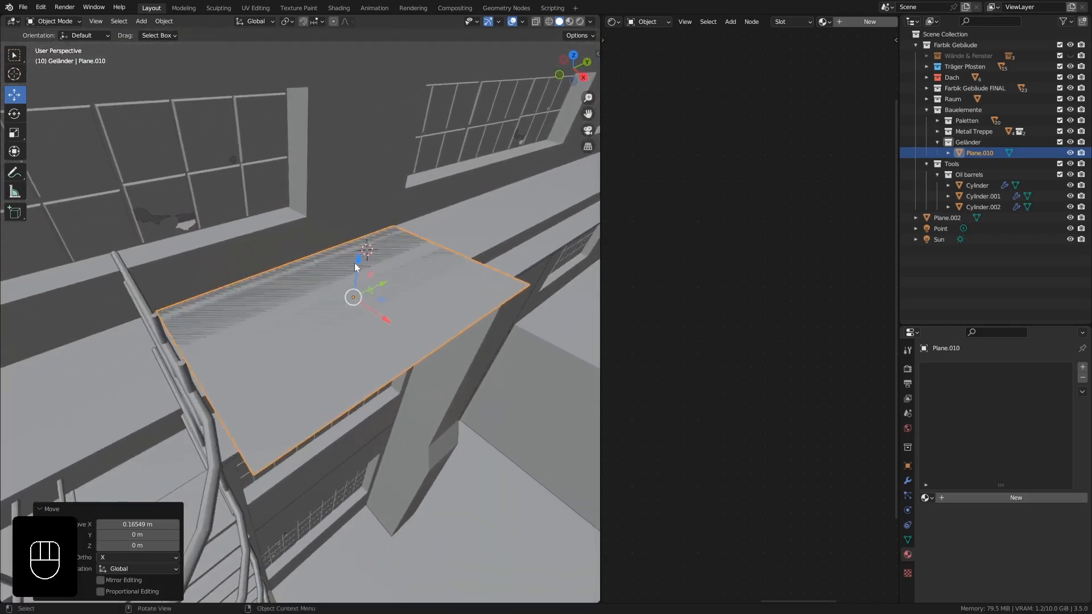
Step: Extrude the two long edges of the platform plane upward along Z by about 0.08 m to form raised rims
{"action": "middle_click_drag", "start_coordinate": [353, 263], "coordinate": [209, 314]}
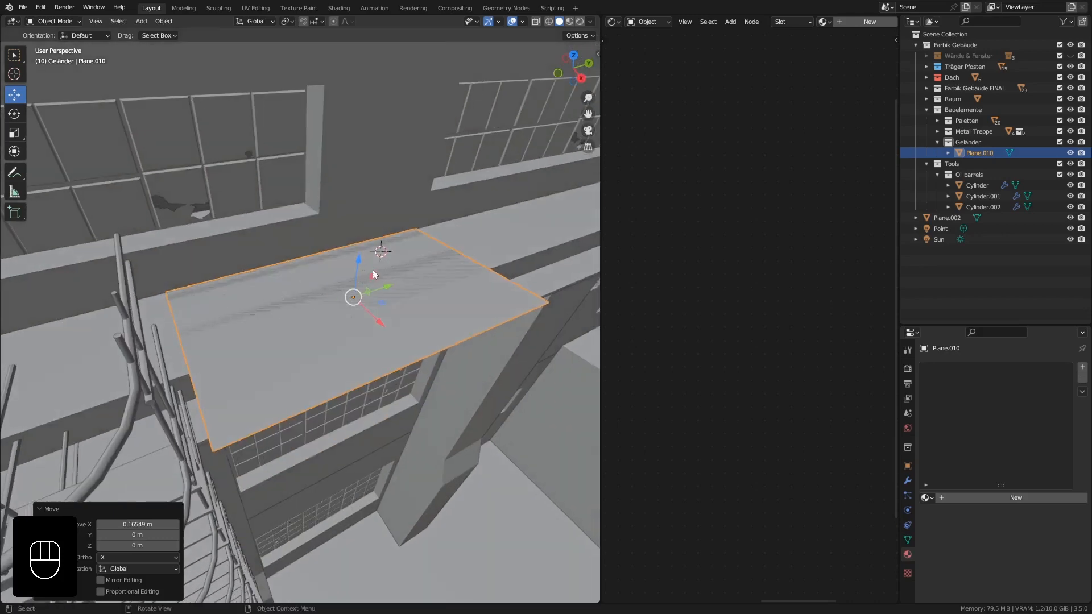
{"action": "middle_click_drag", "start_coordinate": [342, 295], "coordinate": [314, 295]}
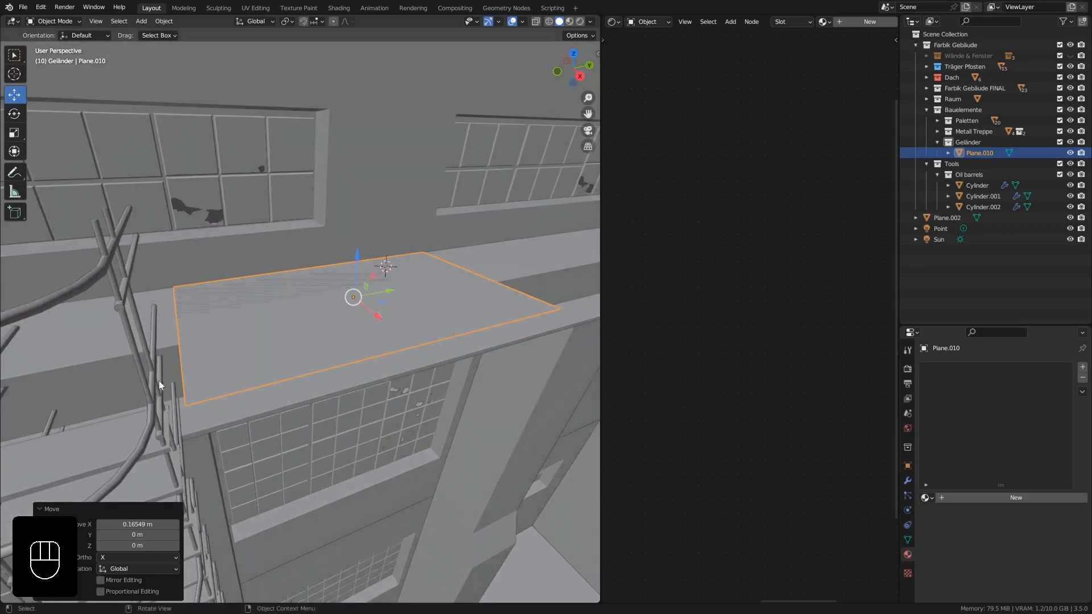
{"action": "middle_click_drag", "start_coordinate": [219, 369], "coordinate": [304, 277]}
{"action": "key", "text": "Tab"}
{"action": "left_click", "coordinate": [301, 271]}
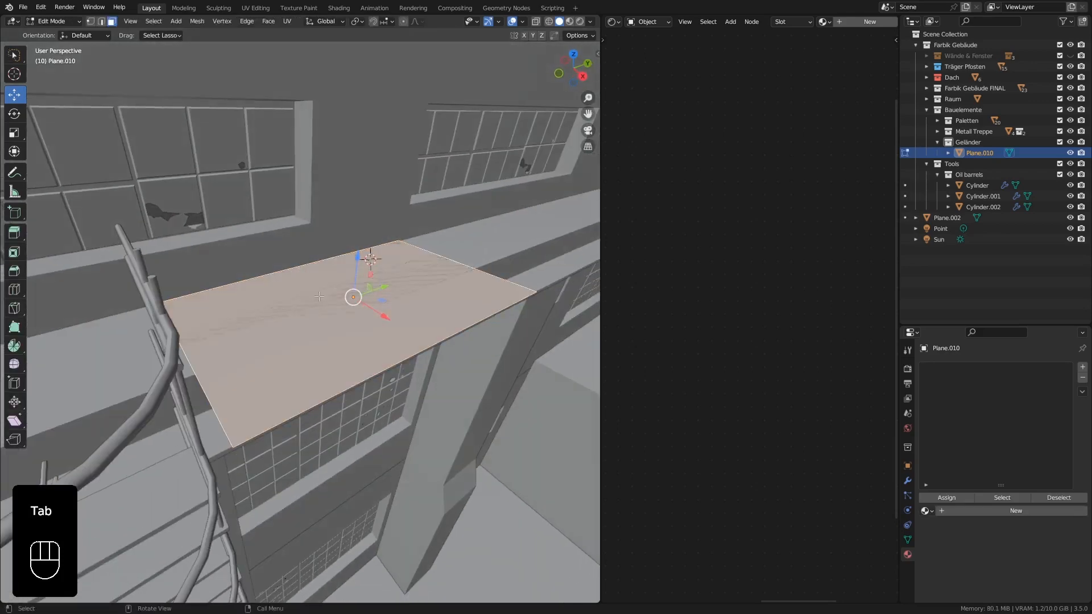
{"action": "left_click", "coordinate": [102, 21]}
{"action": "left_click", "coordinate": [294, 272]}
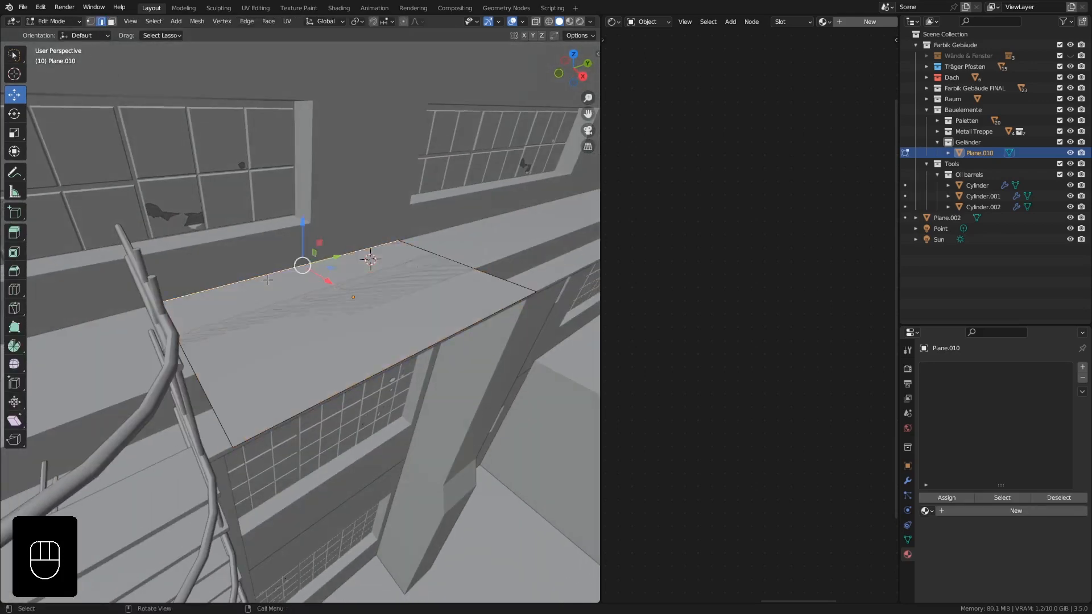
{"action": "middle_click_drag", "start_coordinate": [294, 272], "coordinate": [361, 268]}
{"action": "key", "text": "e"}
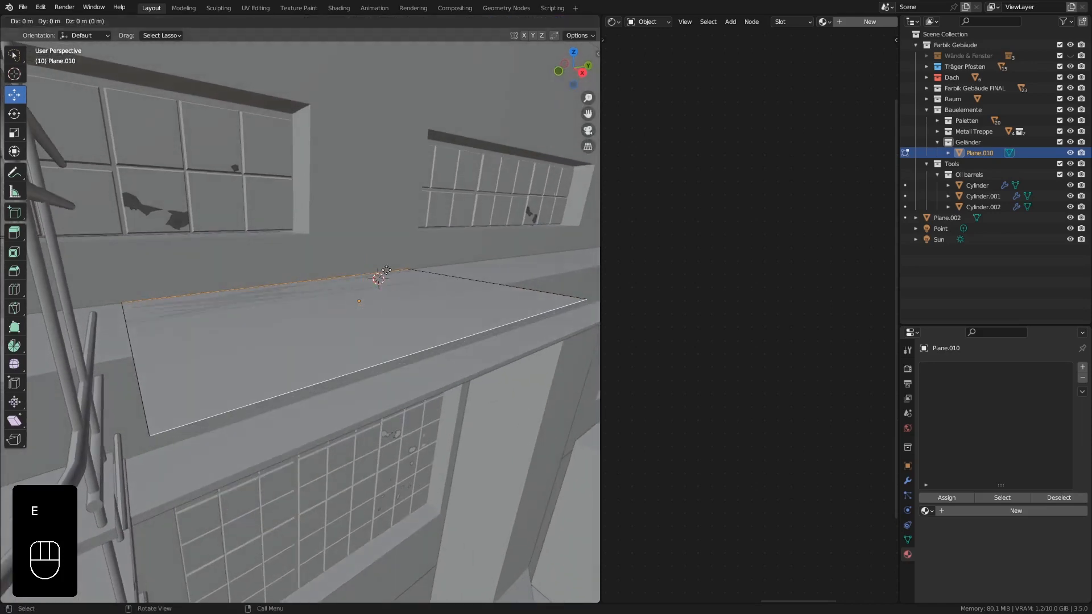
{"action": "key", "text": "z"}
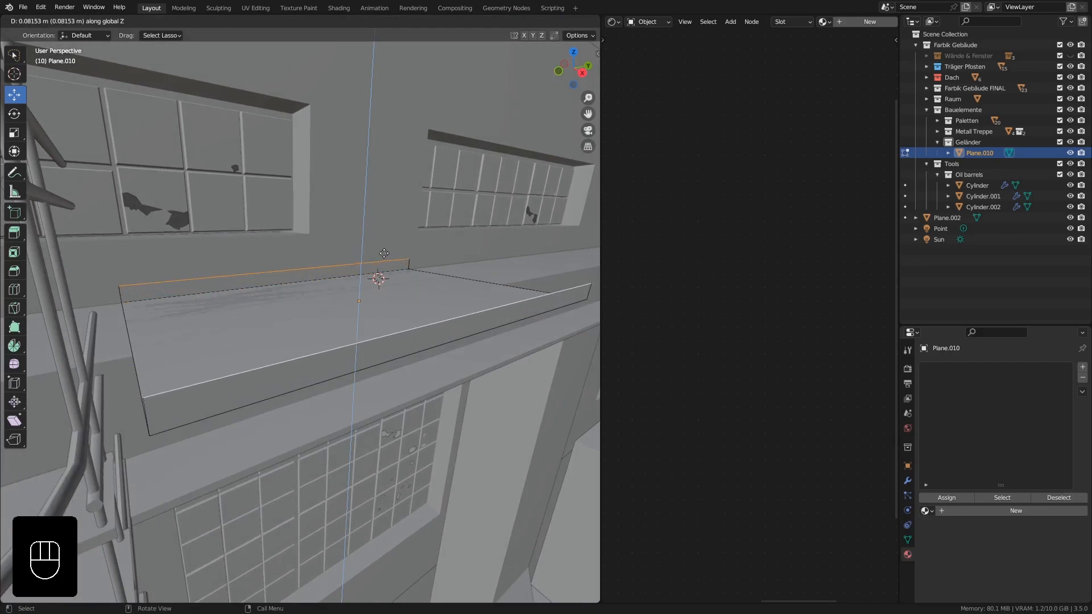
{"action": "left_click", "coordinate": [384, 253]}
{"action": "key", "text": "Tab"}
Step: Link the medal-Dach material from the metal stair treads to the platform, then select the platform alone
{"action": "middle_click_drag", "start_coordinate": [332, 302], "coordinate": [373, 283]}
{"action": "middle_click_drag", "start_coordinate": [399, 322], "coordinate": [381, 305]}
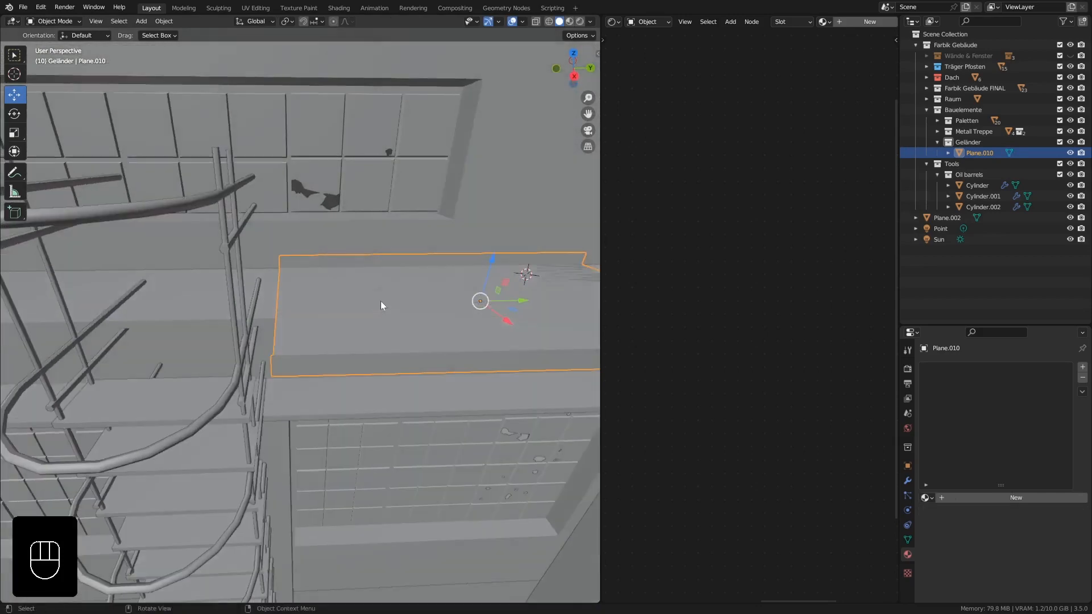
{"action": "left_click", "coordinate": [139, 400], "text": "shift"}
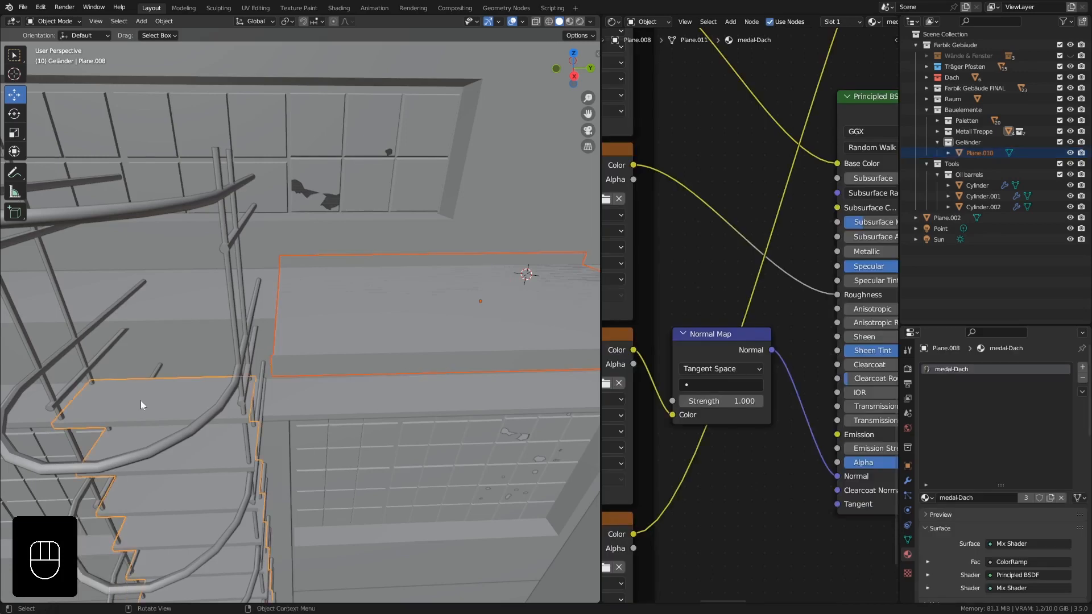
{"action": "key", "text": "ctrl+l"}
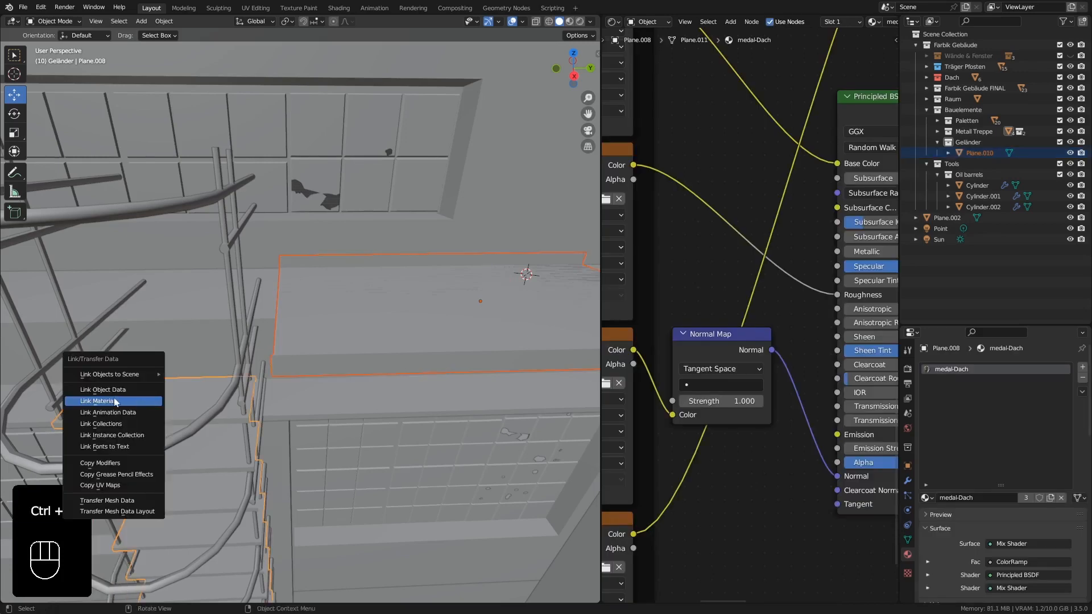
{"action": "left_click", "coordinate": [121, 401]}
{"action": "middle_click_drag", "start_coordinate": [360, 305], "coordinate": [311, 355]}
{"action": "left_click", "coordinate": [315, 354]}
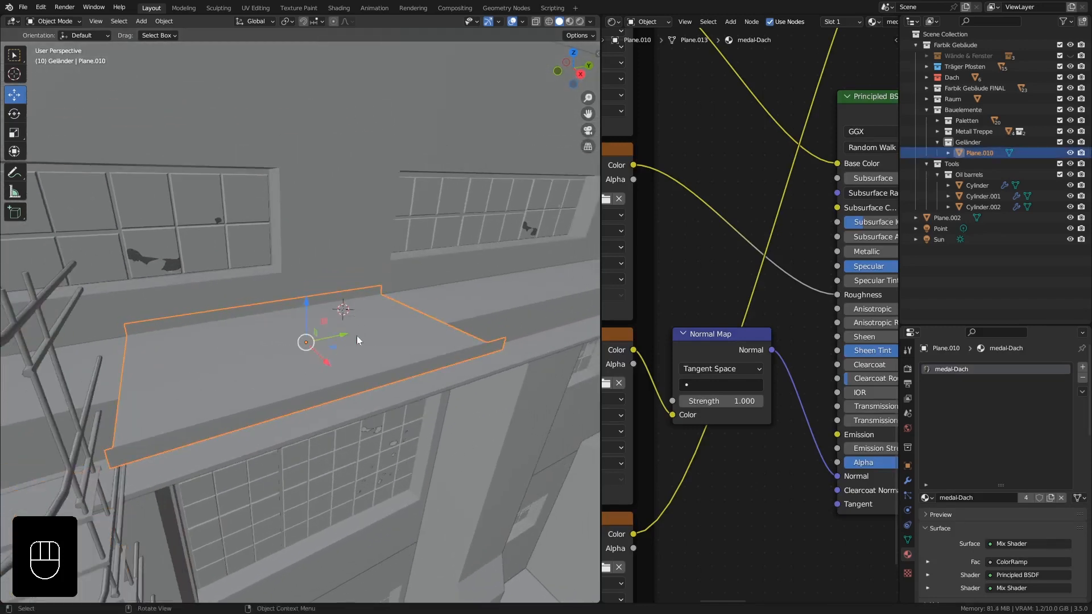
Step: Switch the viewport to material preview shading and unwrap the platform's entire mesh with the standard Unwrap method
{"action": "left_click", "coordinate": [569, 22]}
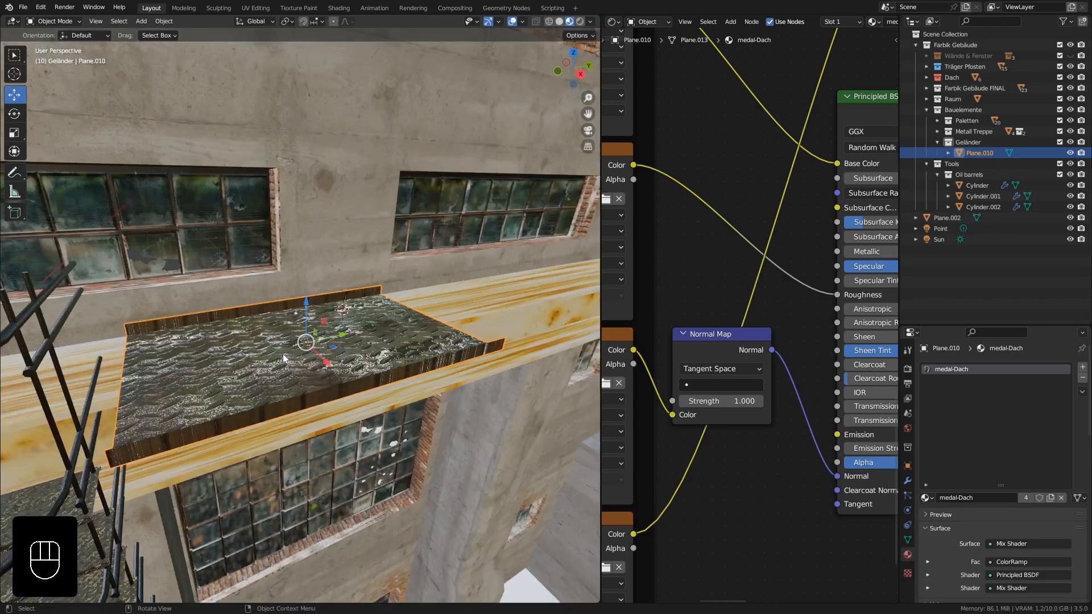
{"action": "middle_click_drag", "start_coordinate": [282, 354], "coordinate": [200, 349]}
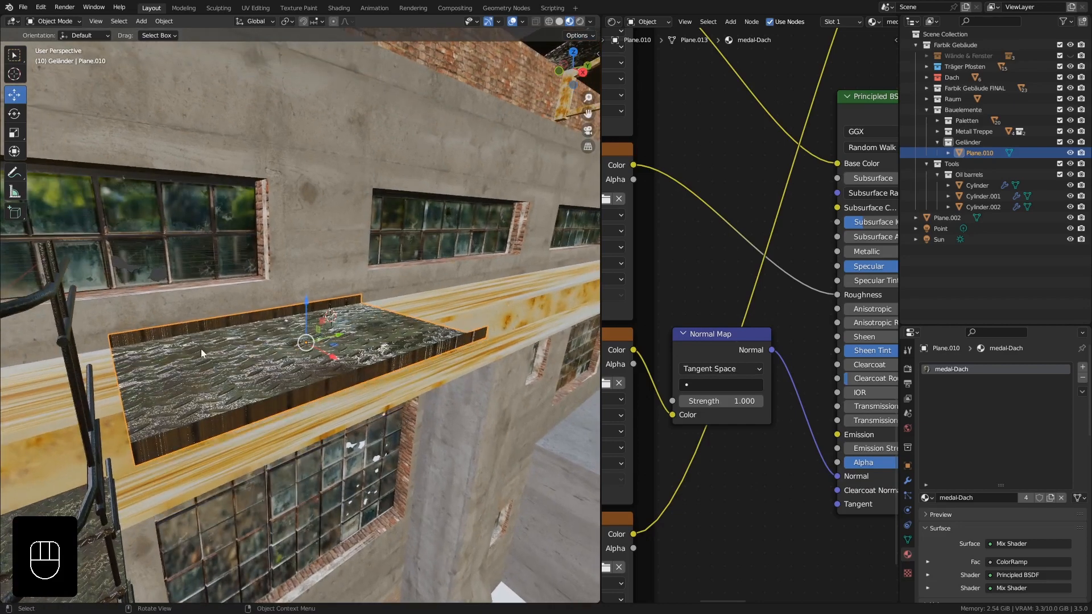
{"action": "key", "text": "Tab"}
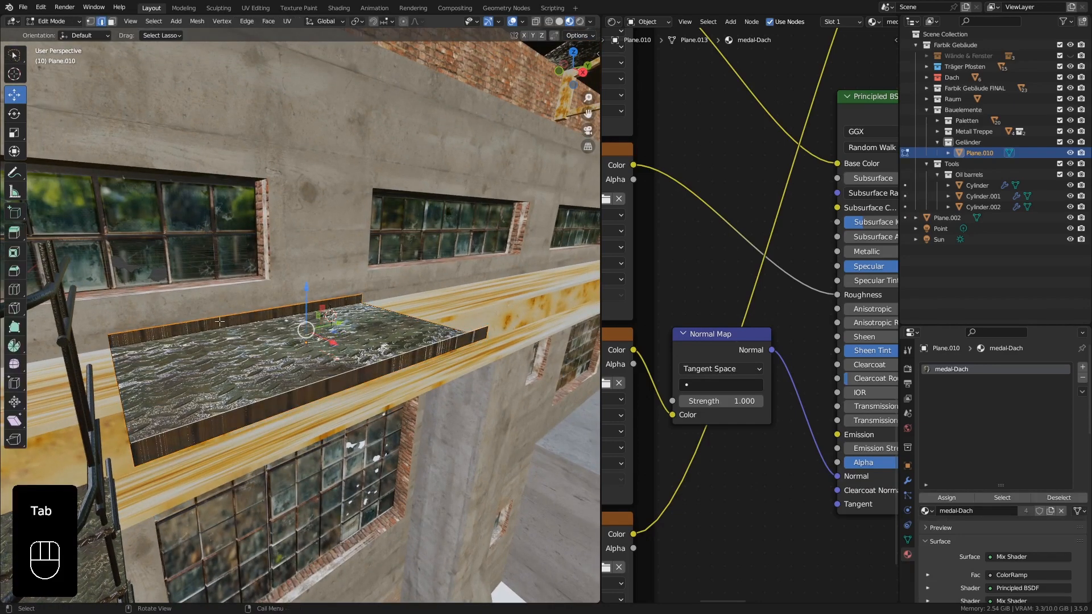
{"action": "key", "text": "a"}
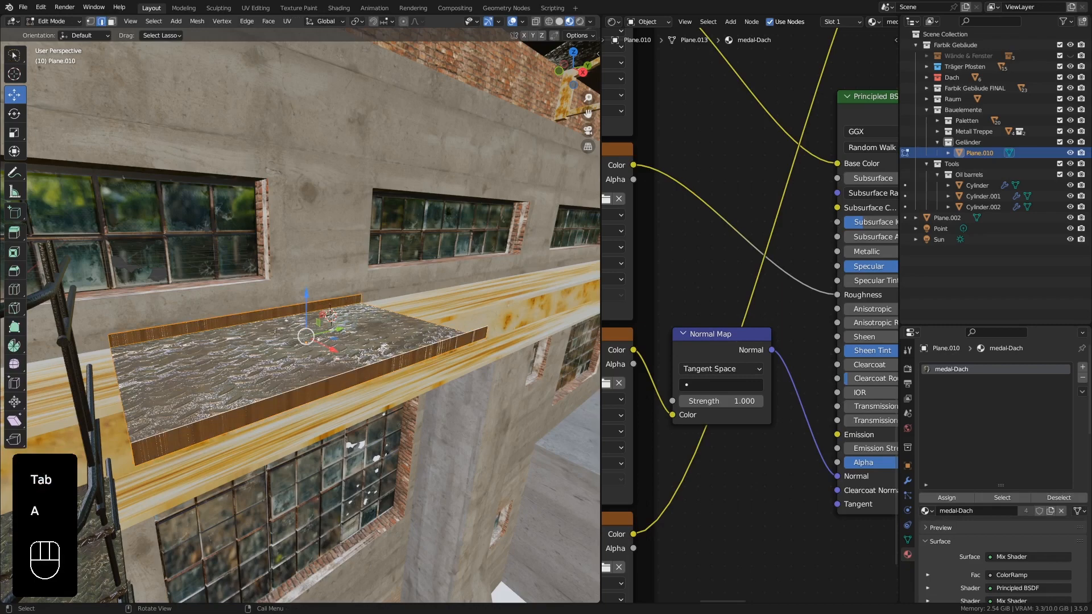
{"action": "key", "text": "u"}
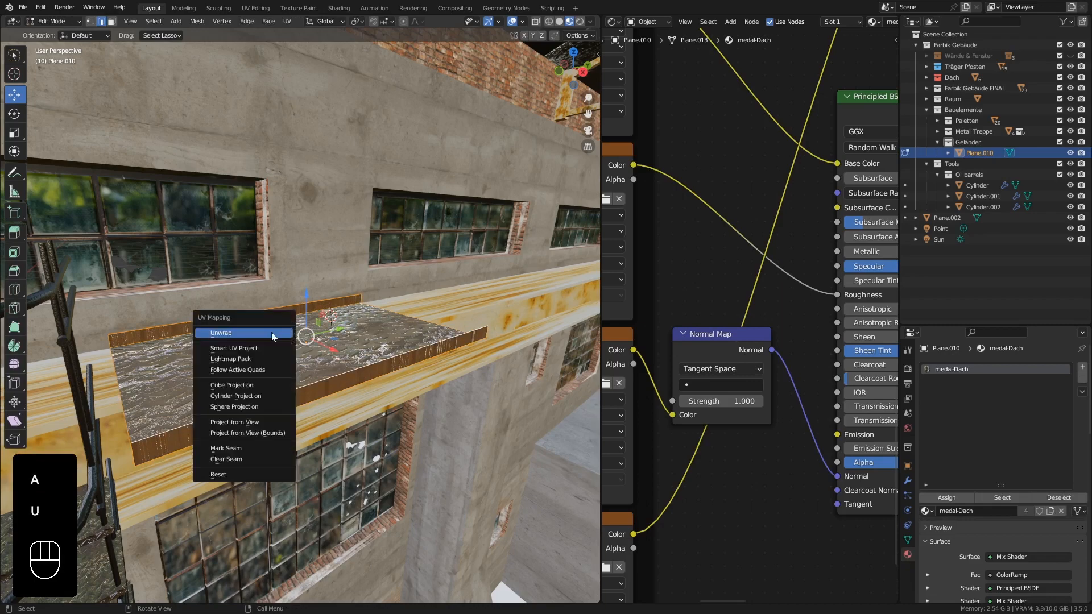
{"action": "left_click", "coordinate": [272, 332]}
{"action": "middle_click_drag", "start_coordinate": [271, 332], "coordinate": [354, 309]}
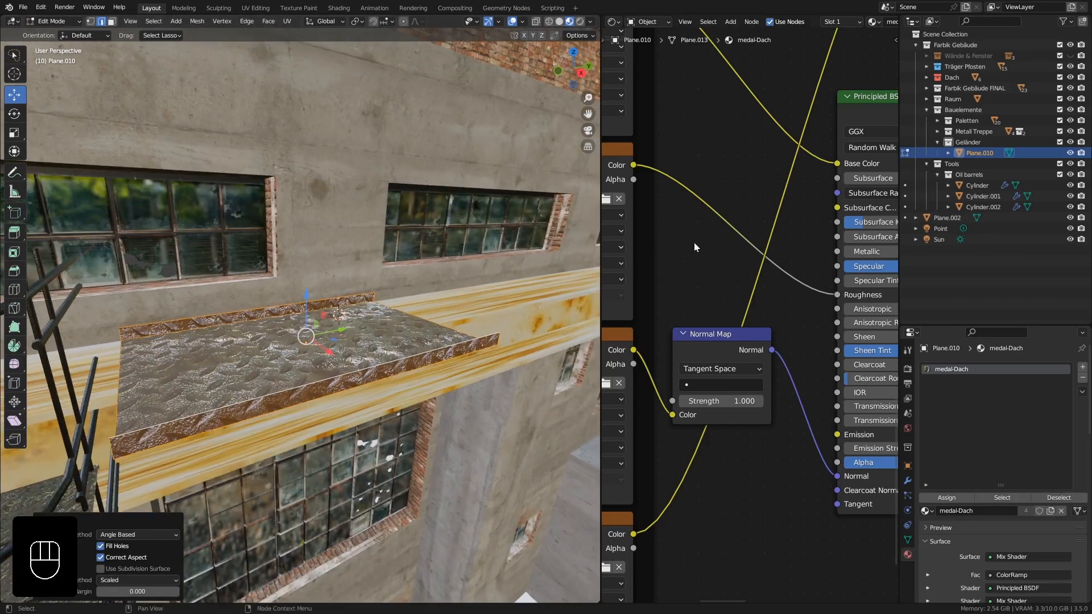
Step: Show the platform's UV layout in the UV Editor and scale all UVs up to make the metal tread pattern finer
{"action": "left_click", "coordinate": [616, 25]}
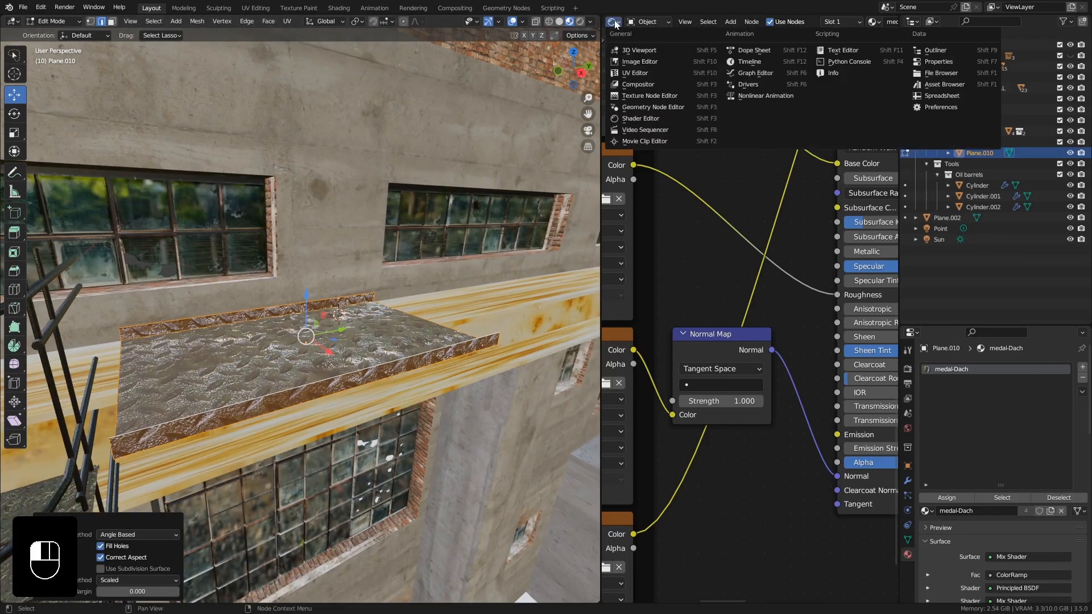
{"action": "left_click", "coordinate": [640, 71]}
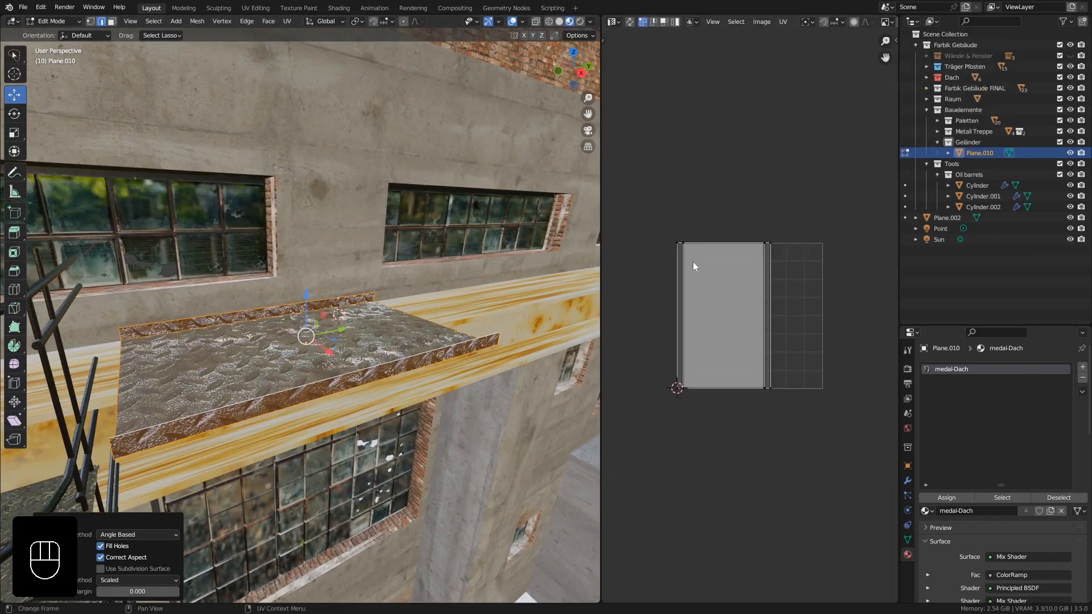
{"action": "key", "text": "a"}
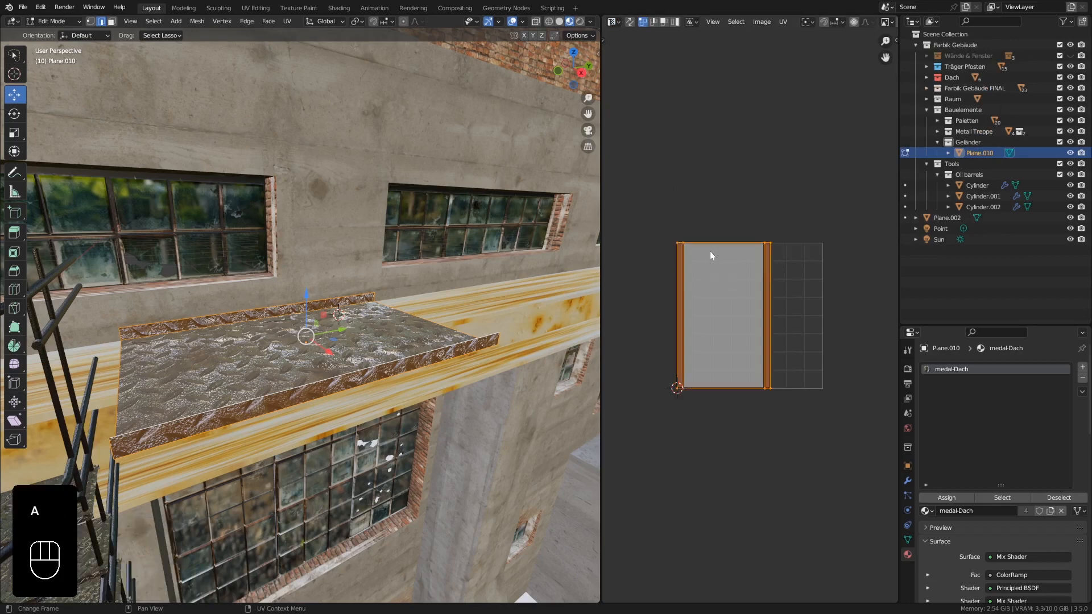
{"action": "middle_click_drag", "start_coordinate": [274, 332], "coordinate": [276, 342]}
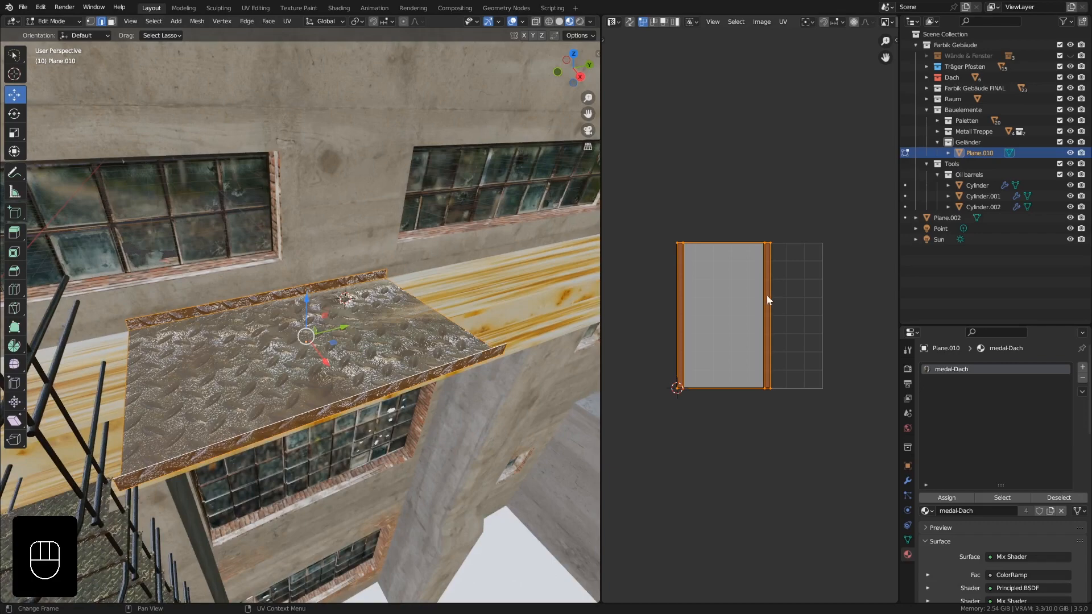
{"action": "key", "text": "s"}
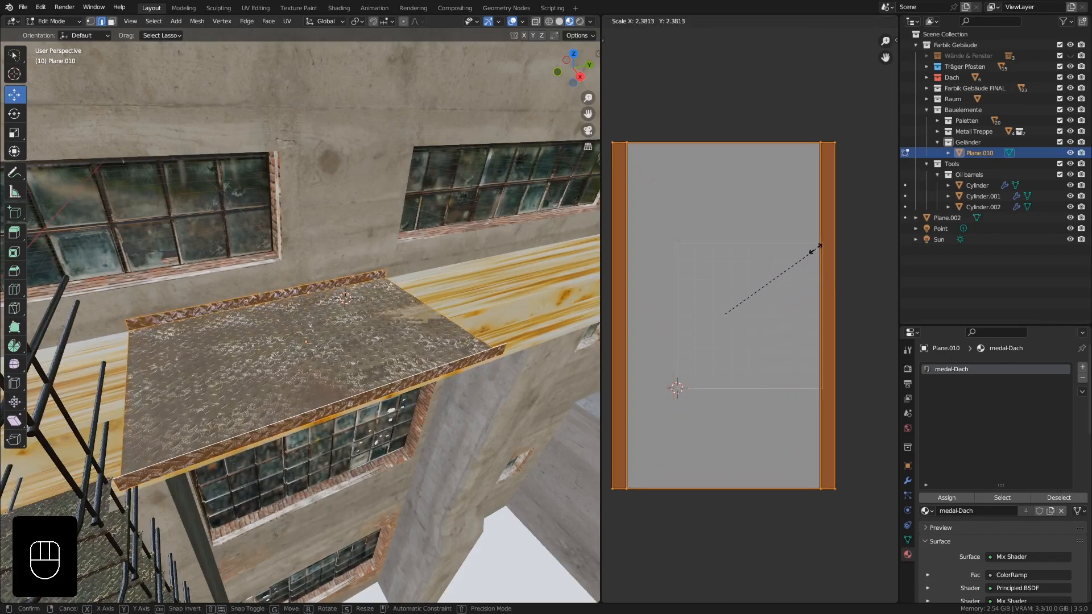
{"action": "left_click", "coordinate": [845, 209]}
{"action": "key", "text": "Tab"}
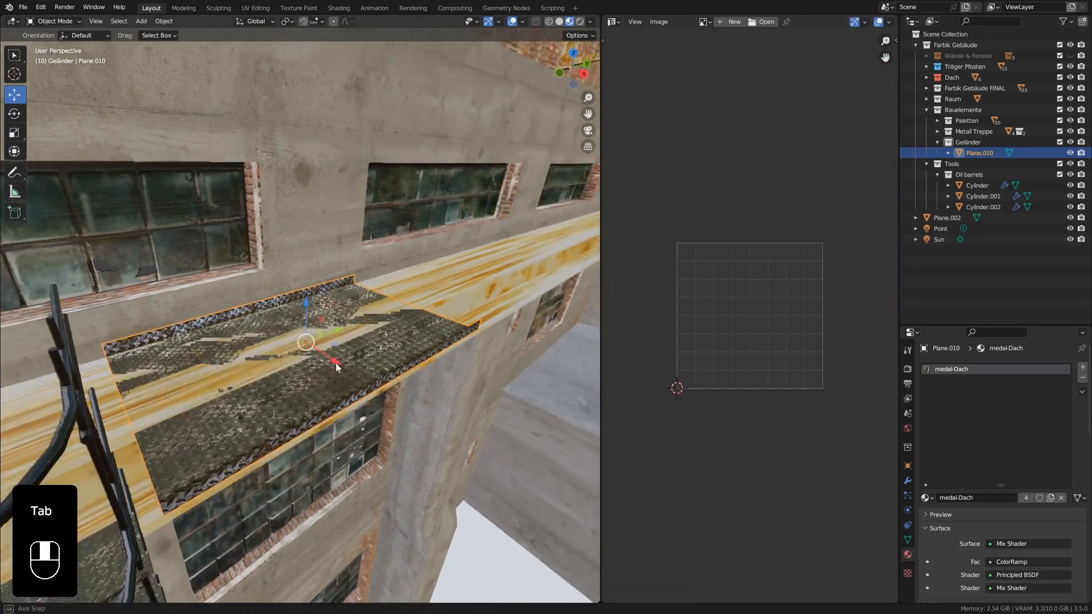
Step: Raise the platform along Z by about 0.0014 m to separate its surface from the overlapping yellow beam
{"action": "middle_click_drag", "start_coordinate": [336, 362], "coordinate": [284, 364]}
{"action": "scroll", "coordinate": [333, 338], "scroll_direction": "up", "scroll_amount": 2}
{"action": "scroll", "coordinate": [295, 346], "scroll_direction": "up", "scroll_amount": 2}
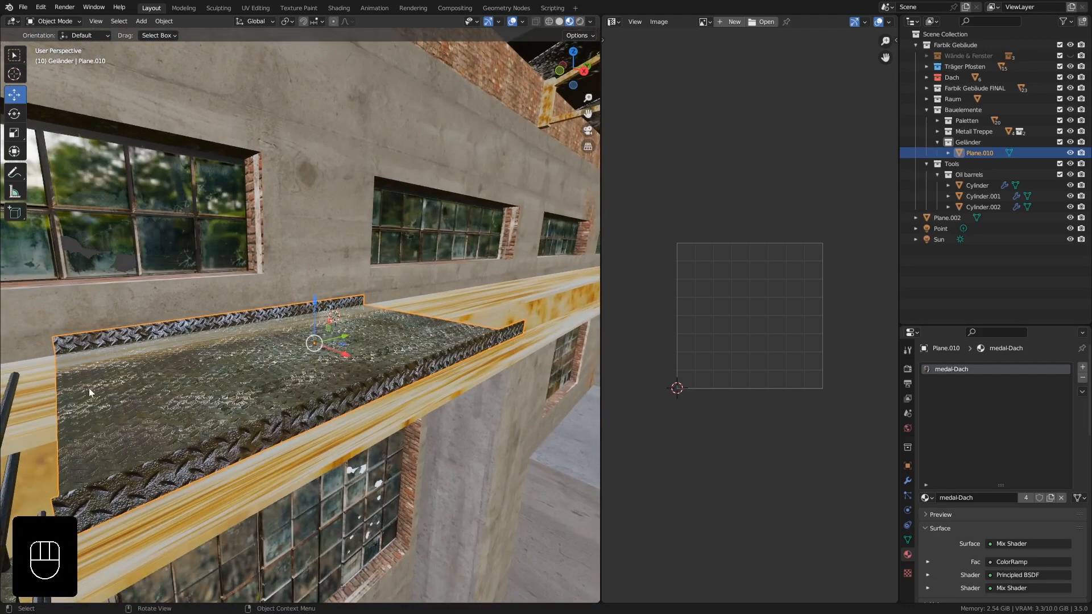
{"action": "middle_click_drag", "start_coordinate": [89, 391], "coordinate": [98, 387]}
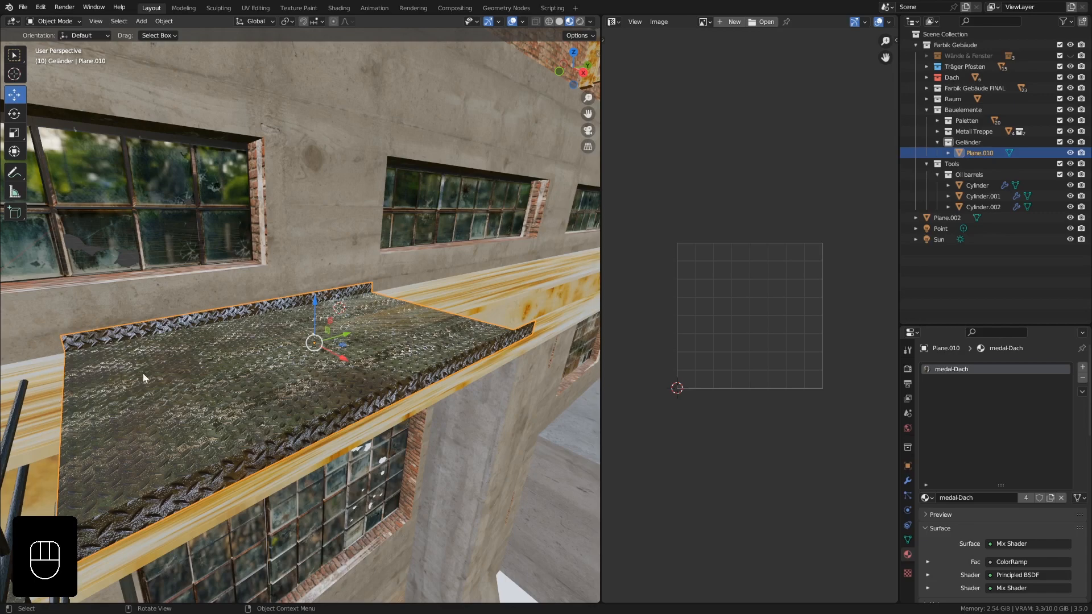
{"action": "middle_click_drag", "start_coordinate": [319, 324], "coordinate": [322, 317]}
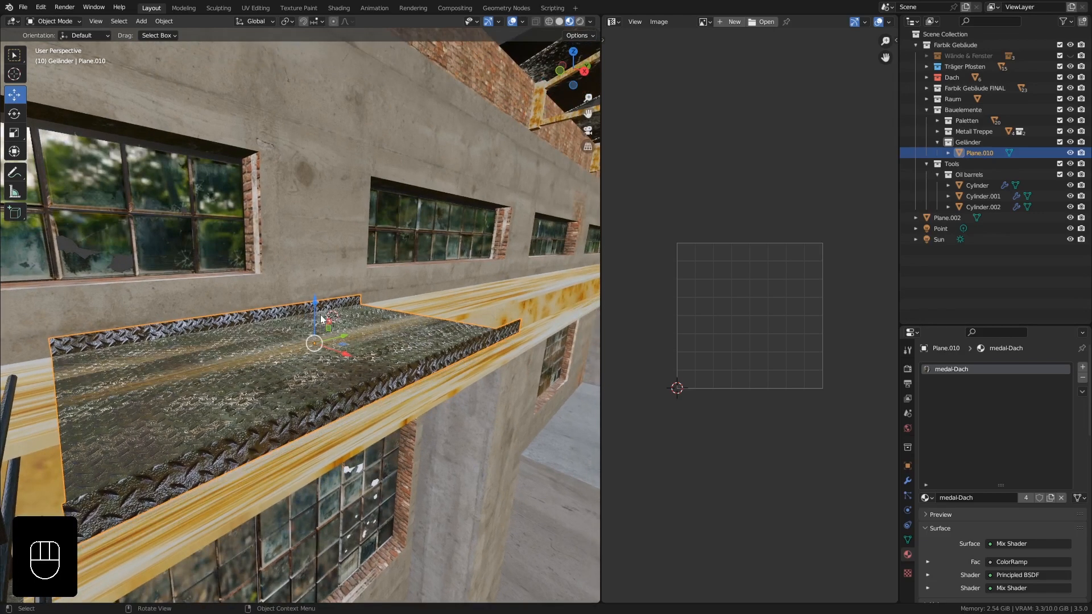
{"action": "key", "text": "g"}
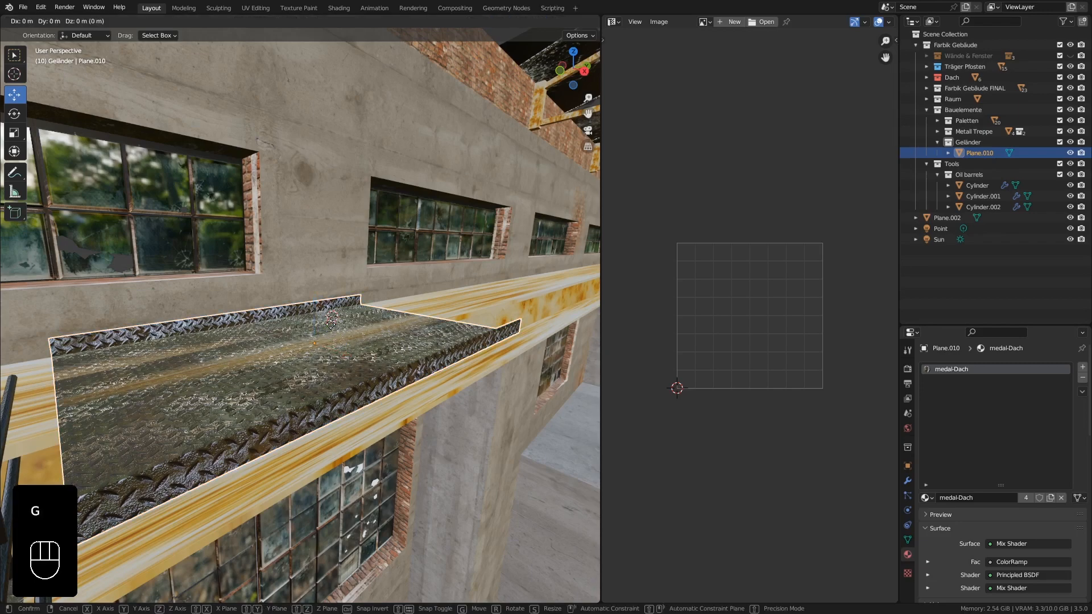
{"action": "key", "text": "z"}
{"action": "key", "text": "shift"}
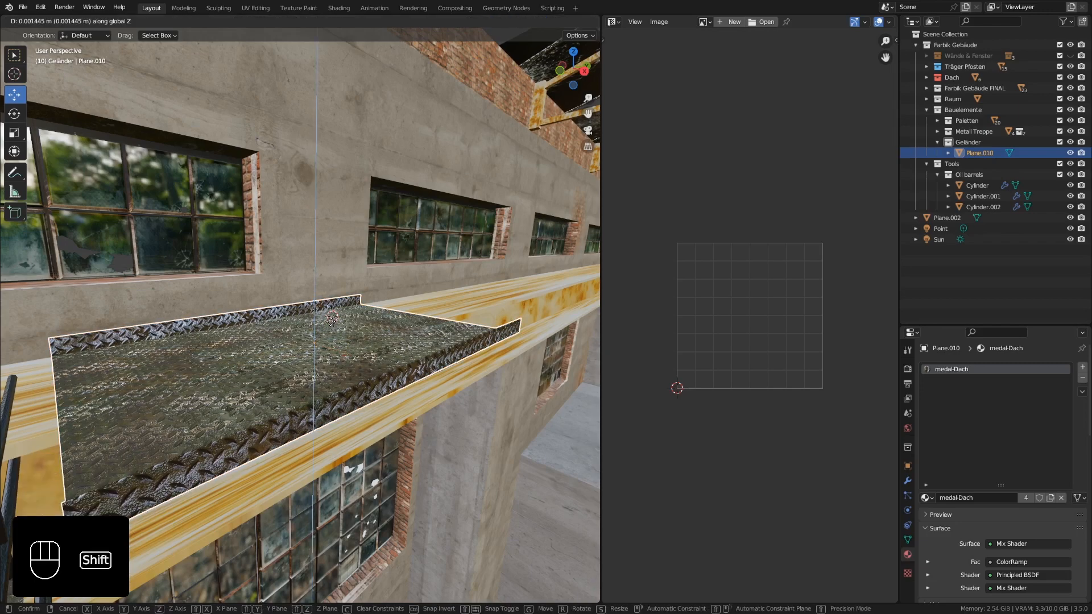
{"action": "left_click", "coordinate": [331, 320]}
Step: Snap the 3D cursor to the selected platform's origin
{"action": "middle_click_drag", "start_coordinate": [331, 320], "coordinate": [367, 343]}
{"action": "key", "text": "shift+s"}
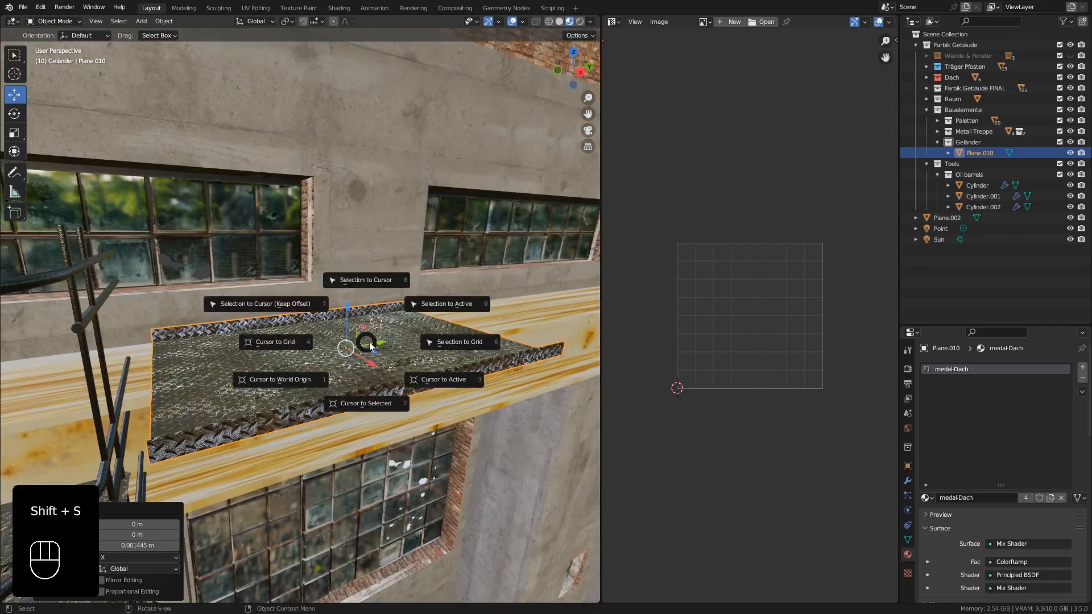
{"action": "left_click", "coordinate": [359, 404]}
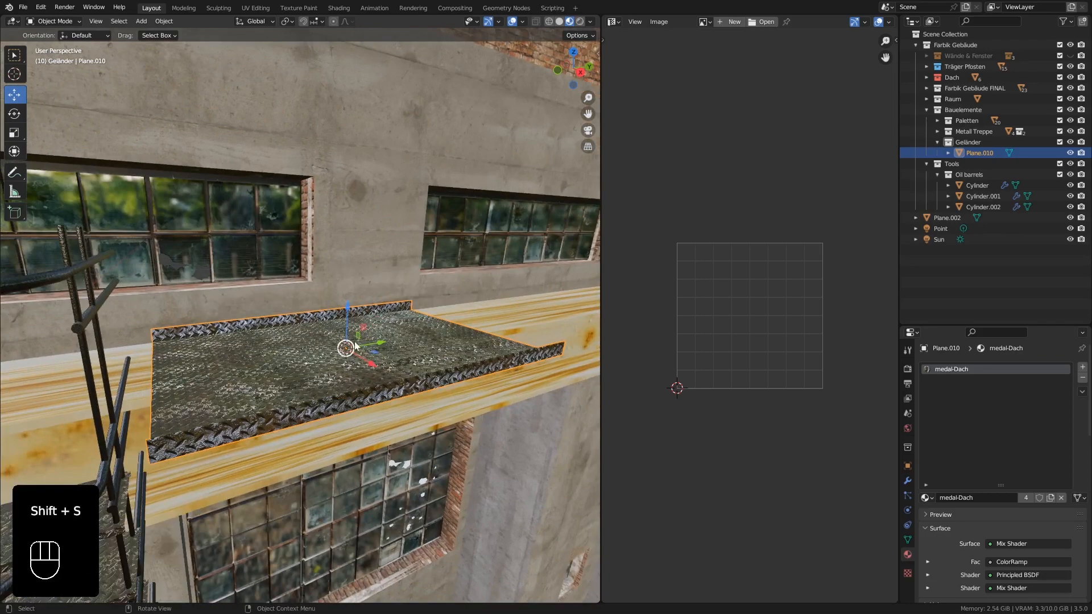
Step: Add a mesh cylinder at the 3D cursor in the middle of the platform and set it to 8 vertices
{"action": "middle_click_drag", "start_coordinate": [355, 345], "coordinate": [376, 336]}
{"action": "key", "text": "shift+a"}
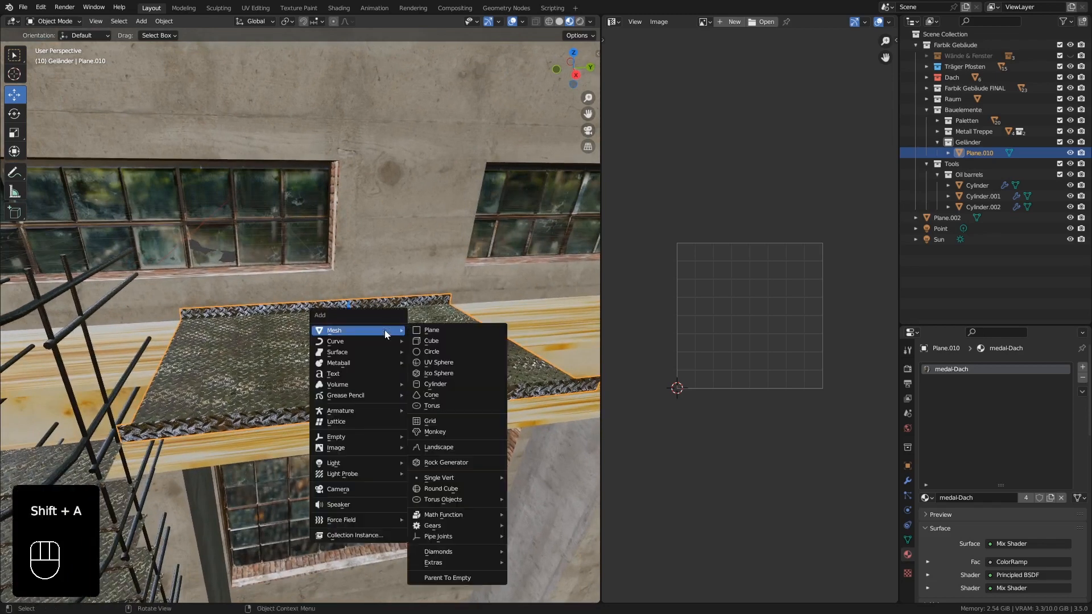
{"action": "left_click", "coordinate": [446, 386]}
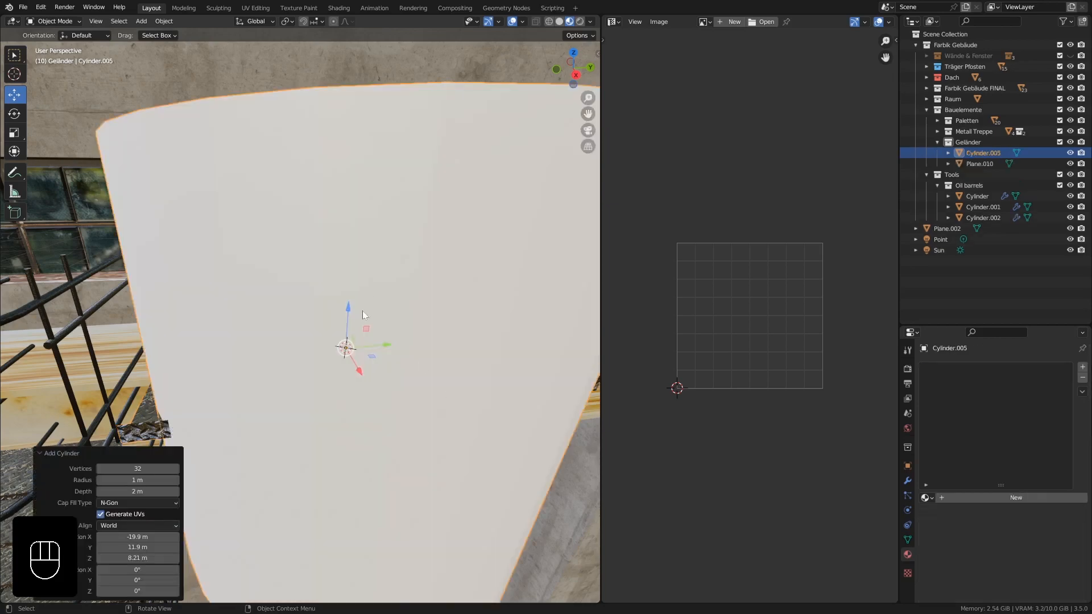
{"action": "middle_click_drag", "start_coordinate": [363, 311], "coordinate": [359, 332]}
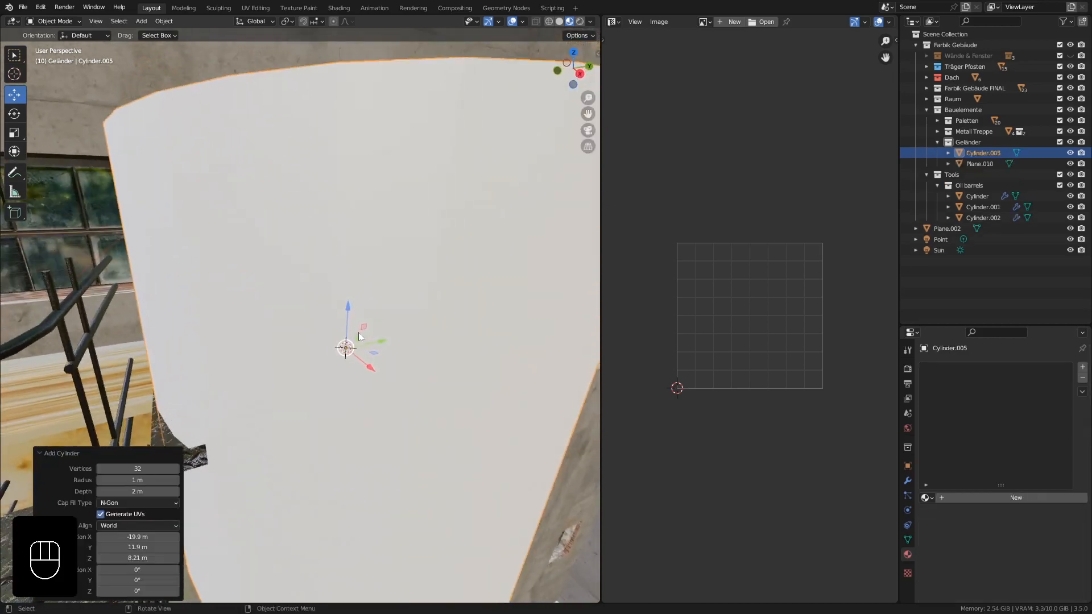
{"action": "left_click", "coordinate": [153, 468]}
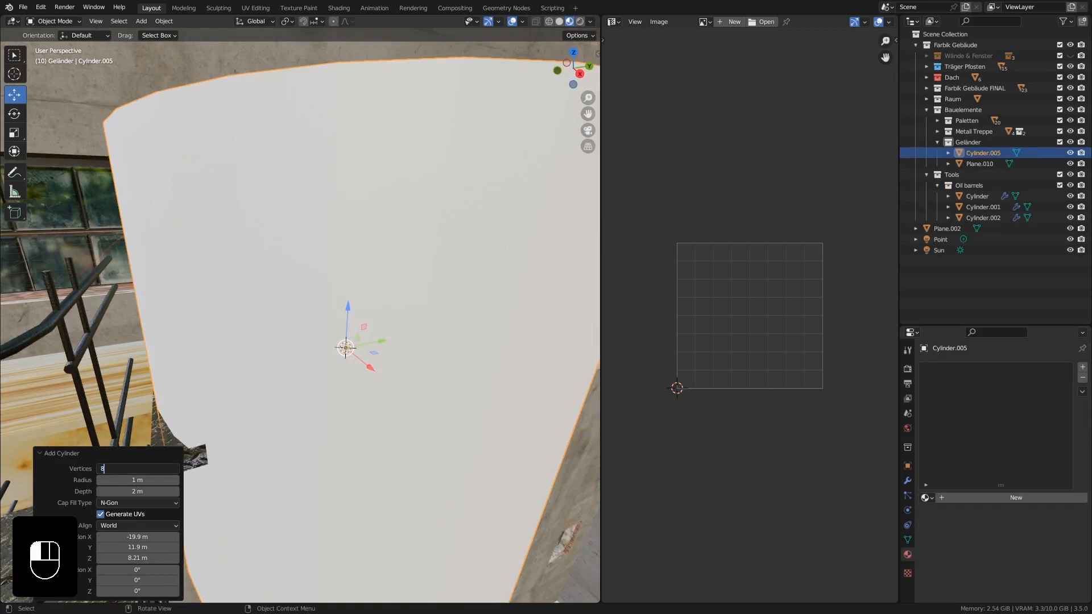
{"action": "type", "text": "8"}
{"action": "key", "text": "Return"}
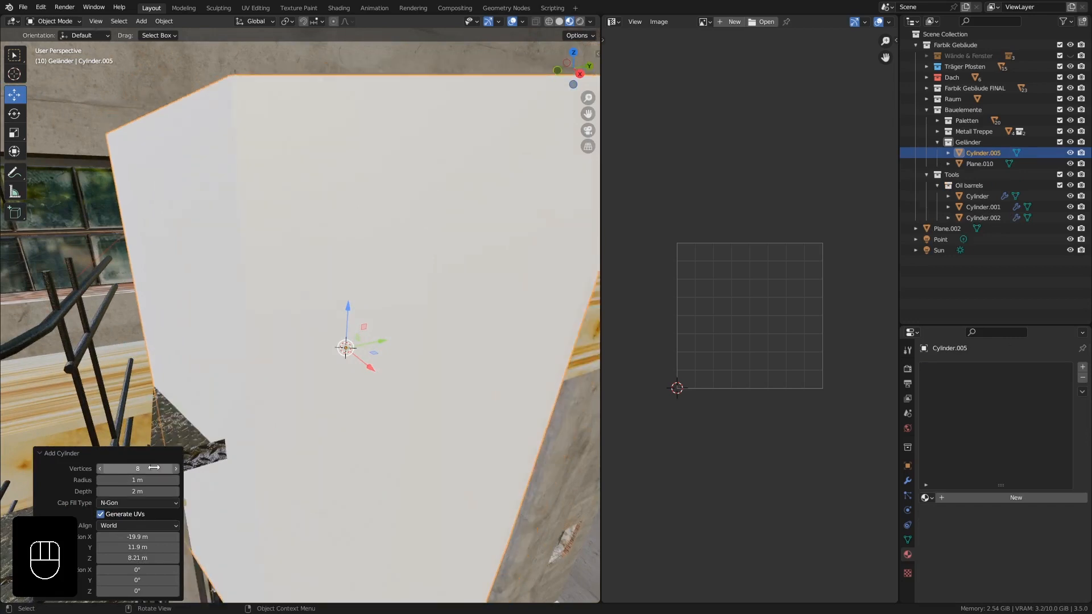
Step: Try radii of 0.08 m, 0.008 m and 0.01 m for the new cylinder
{"action": "left_click", "coordinate": [153, 479]}
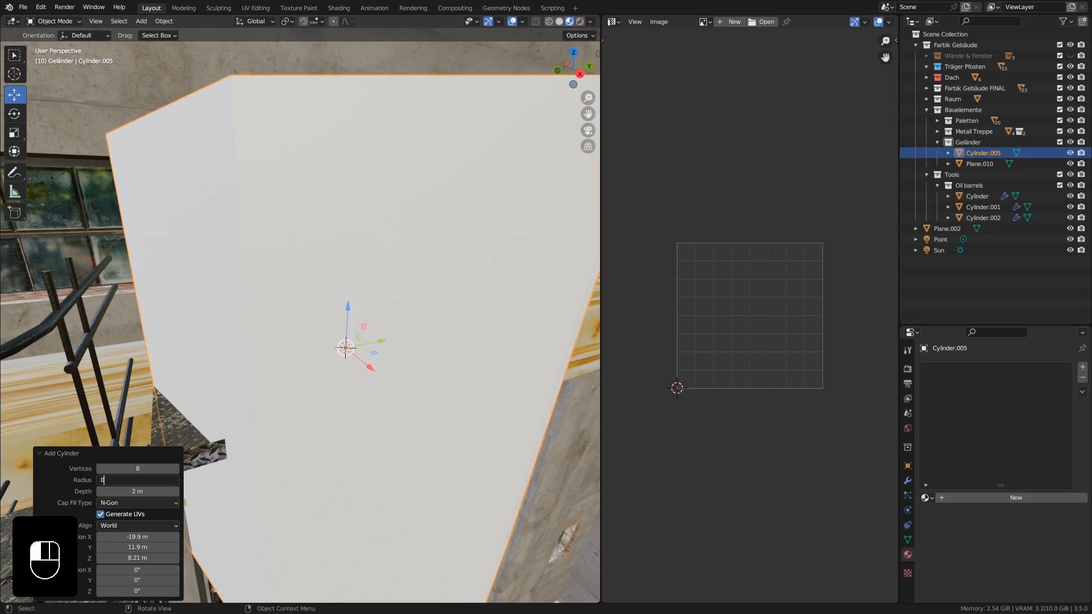
{"action": "type", "text": "0.08"}
{"action": "key", "text": "Return"}
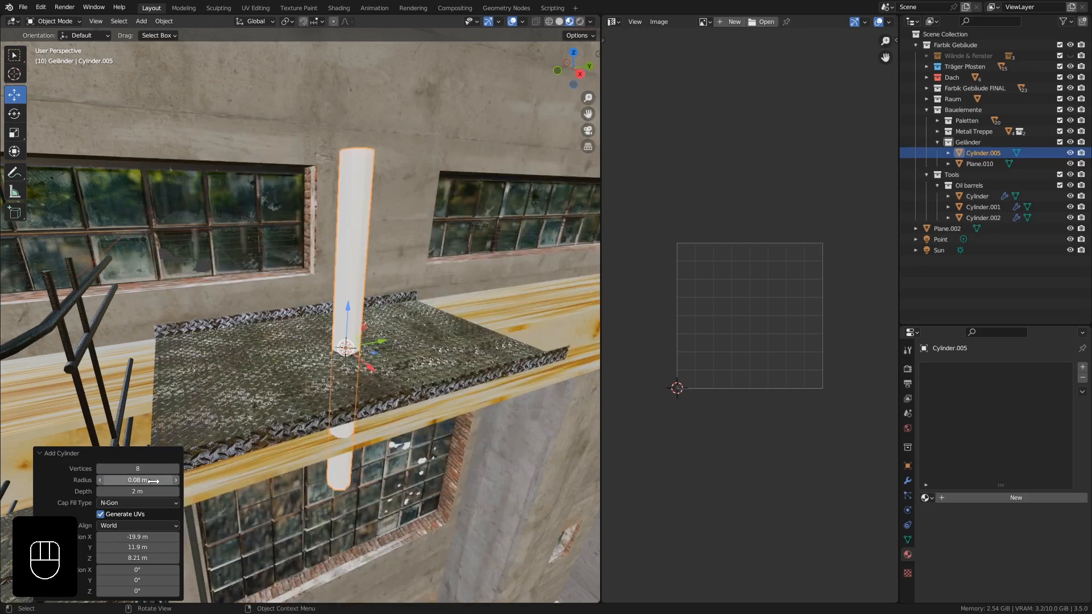
{"action": "left_click", "coordinate": [154, 481]}
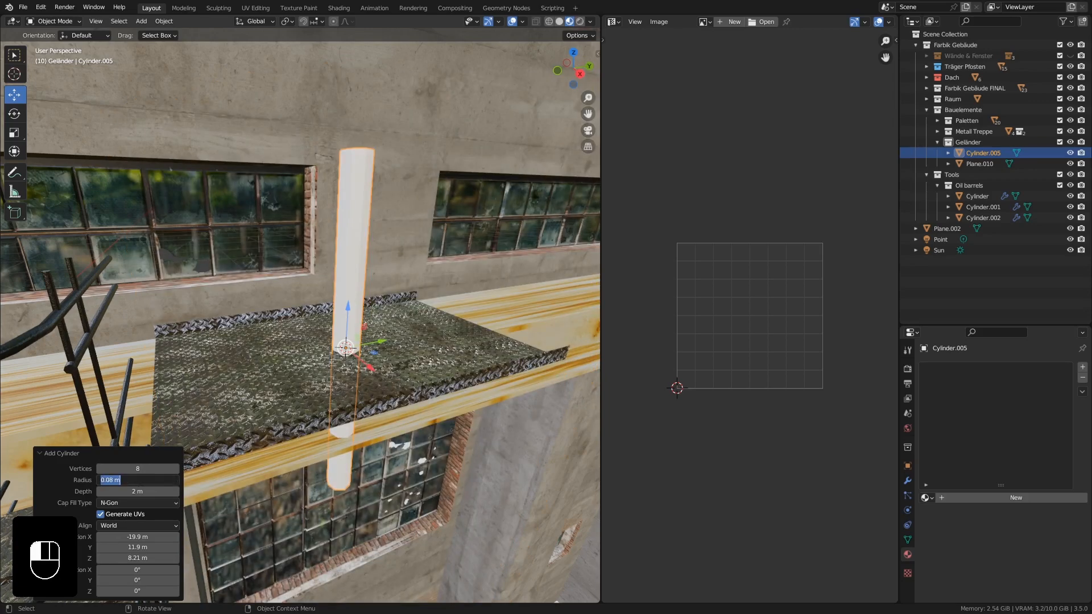
{"action": "type", "text": "0.00"}
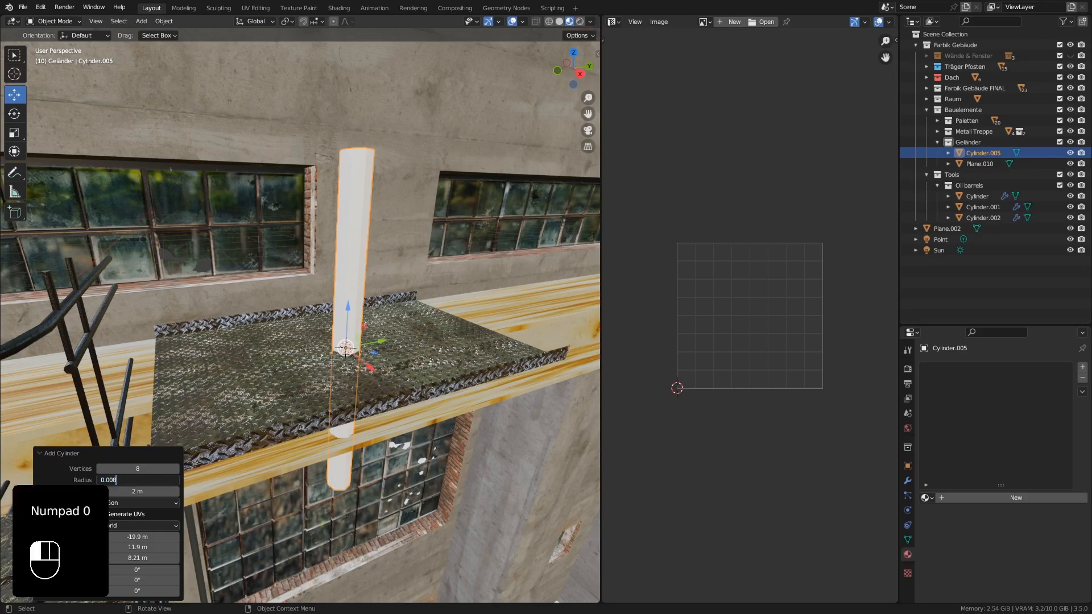
{"action": "key", "text": "Return"}
{"action": "scroll", "coordinate": [293, 321], "scroll_direction": "up", "scroll_amount": 3}
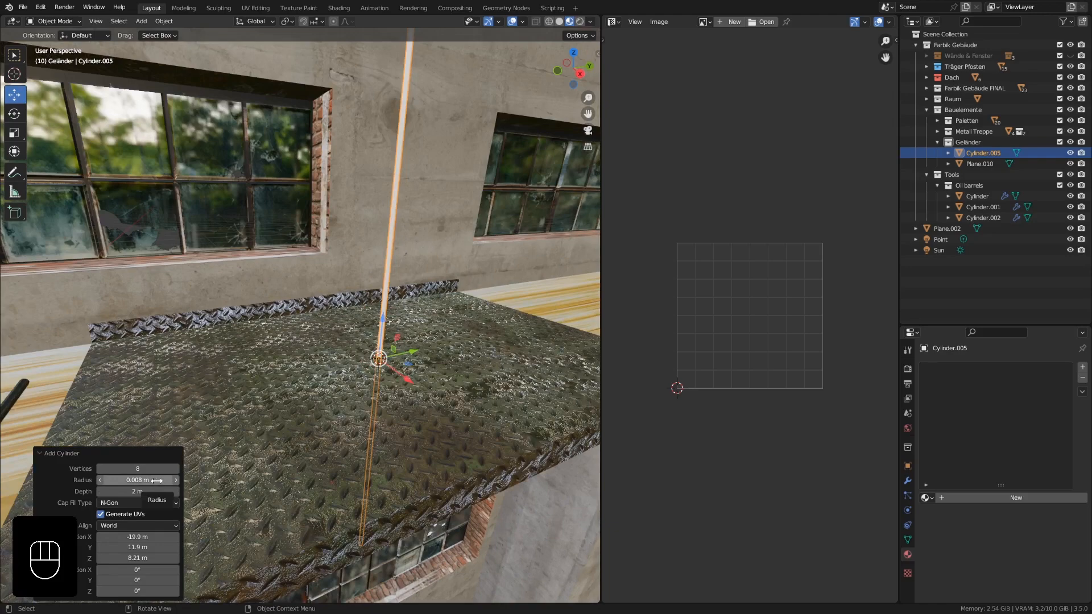
{"action": "left_click", "coordinate": [136, 480]}
{"action": "type", "text": "0.0"}
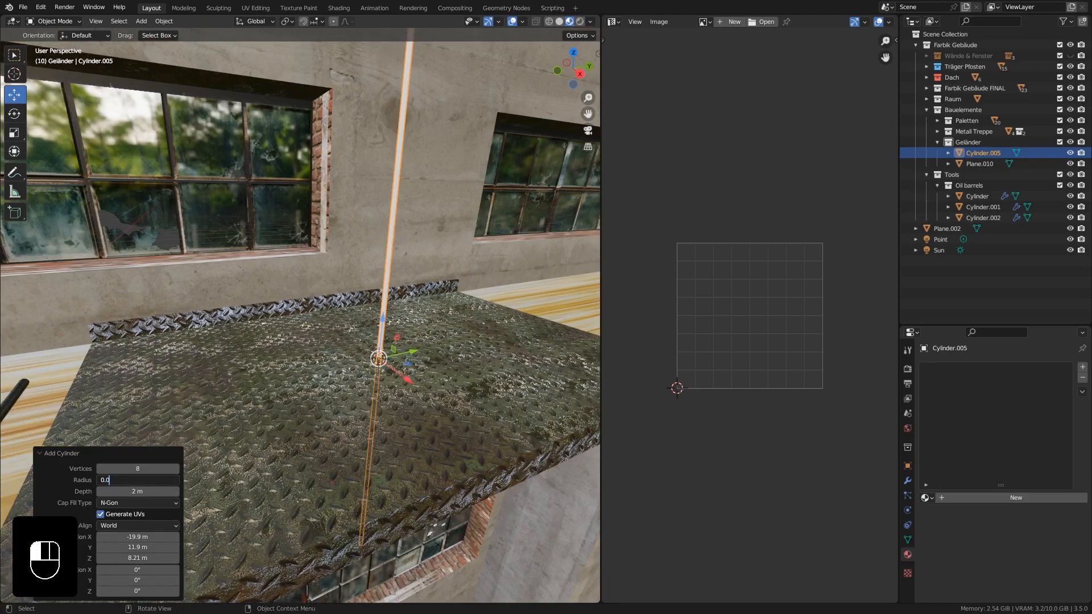
{"action": "type", "text": "1"}
{"action": "key", "text": "Return"}
Step: Set the cylinder's radius to 0.02 m
{"action": "scroll", "coordinate": [405, 326], "scroll_direction": "down", "scroll_amount": 4}
{"action": "middle_click_drag", "start_coordinate": [410, 316], "coordinate": [408, 366], "text": "shift"}
{"action": "middle_click_drag", "start_coordinate": [408, 366], "coordinate": [343, 378]}
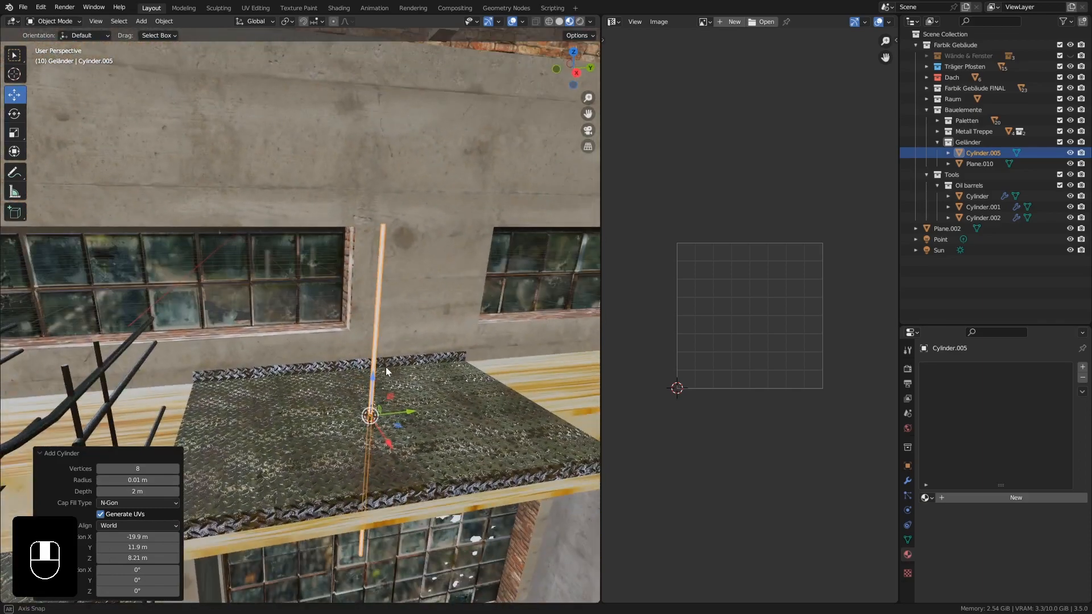
{"action": "left_click_drag", "start_coordinate": [163, 480], "coordinate": [441, 327], "text": "shift"}
{"action": "left_click", "coordinate": [138, 480]}
{"action": "type", "text": "0.02"}
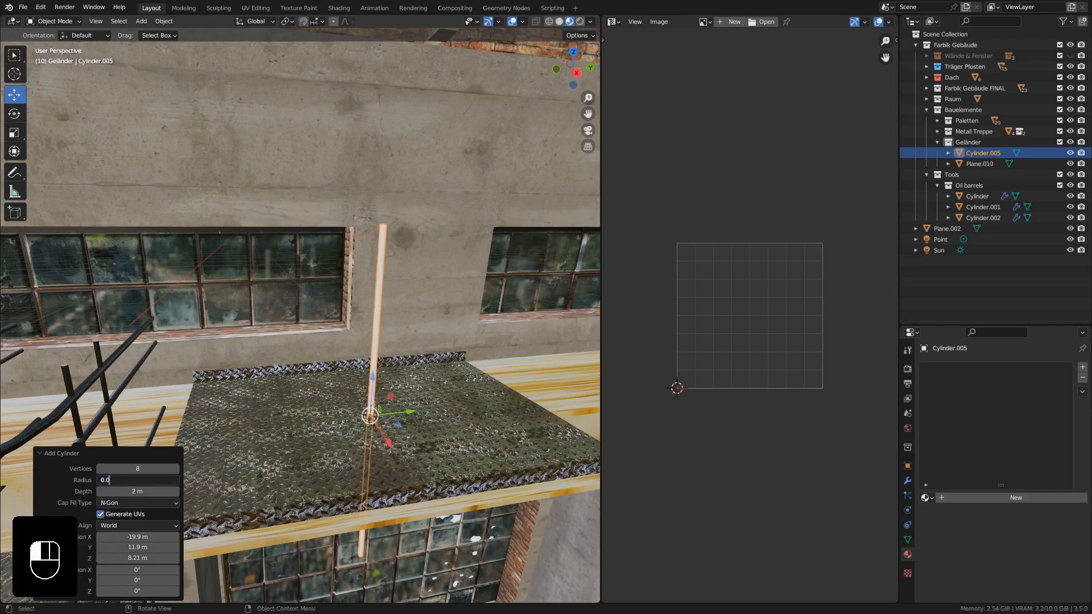
{"action": "key", "text": "Return"}
{"action": "middle_click_drag", "start_coordinate": [159, 479], "coordinate": [373, 412]}
Step: Enter Edit Mode on the cylinder and add a Mirror modifier to it, mirroring on the X axis
{"action": "key", "text": "Tab"}
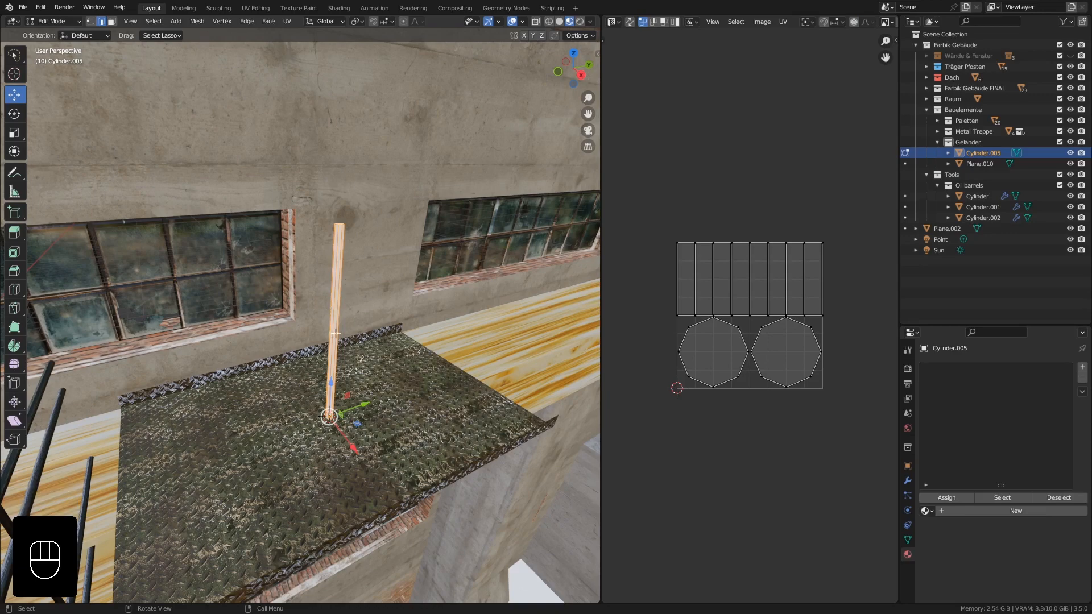
{"action": "middle_click_drag", "start_coordinate": [335, 334], "coordinate": [342, 324]}
{"action": "middle_click_drag", "start_coordinate": [361, 421], "coordinate": [380, 444]}
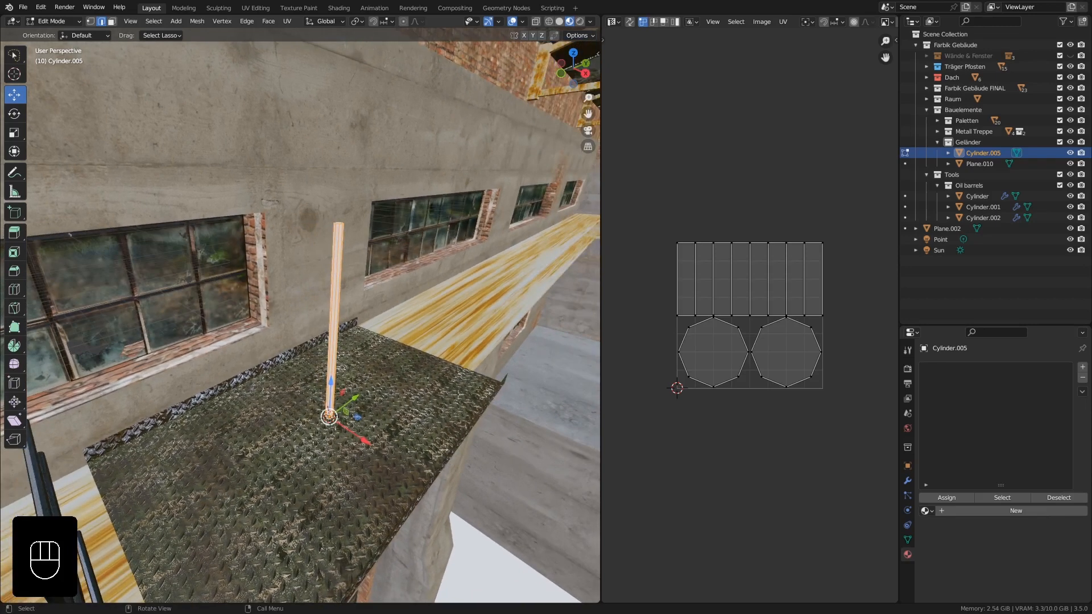
{"action": "left_click", "coordinate": [908, 480]}
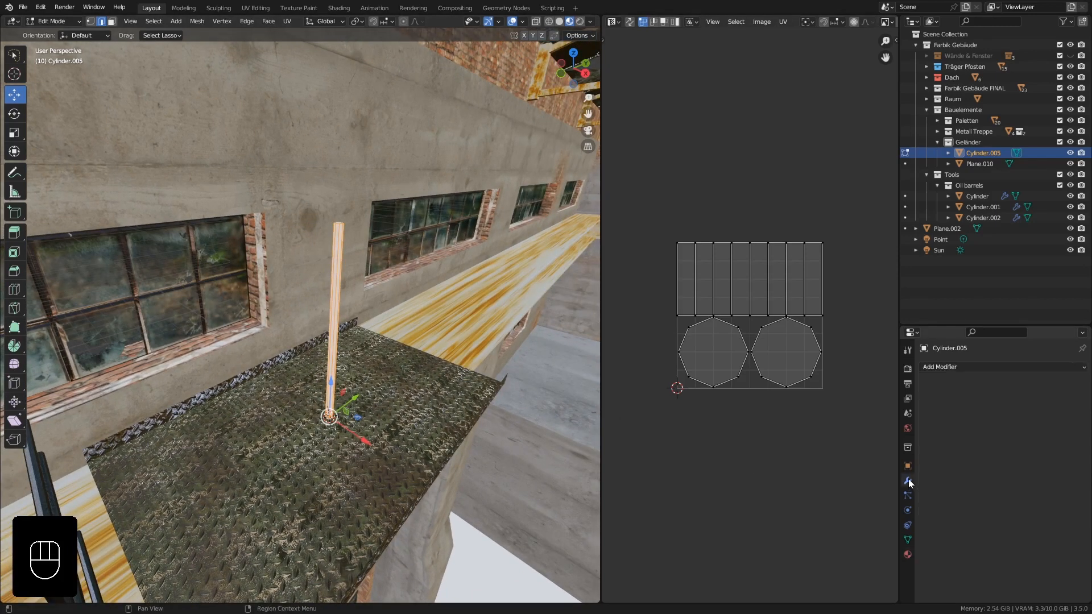
{"action": "left_click", "coordinate": [947, 369]}
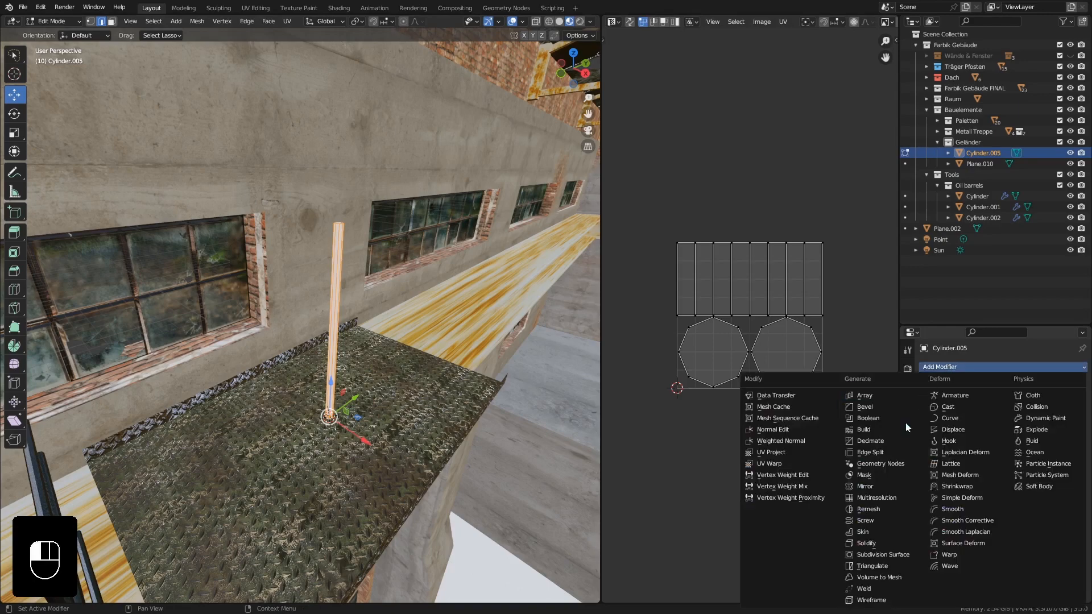
{"action": "left_click", "coordinate": [865, 487]}
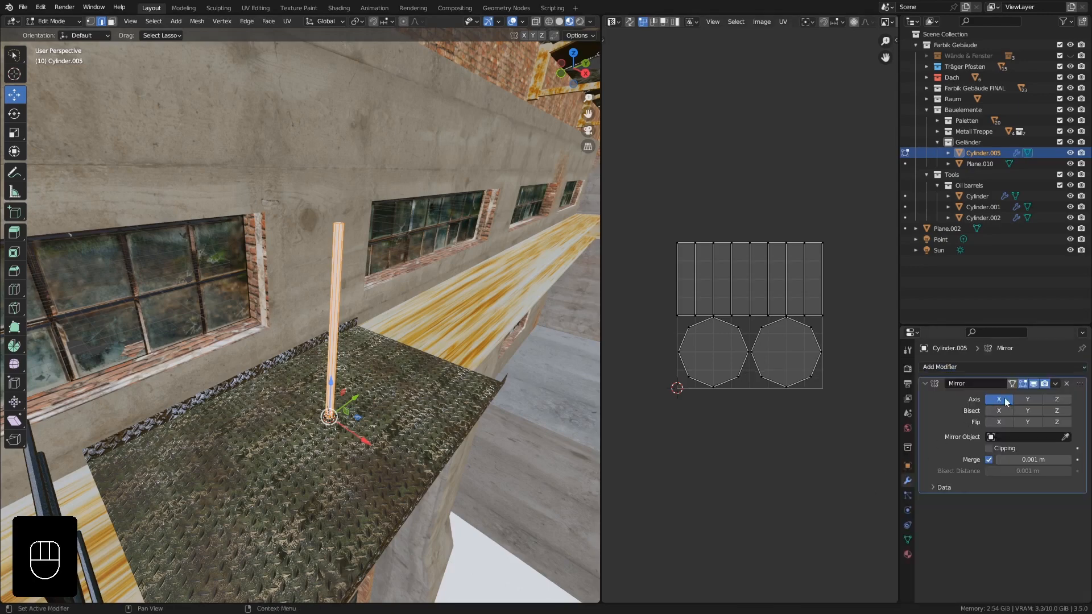
Step: Move the cylinder's mesh about 0.51 m along X onto the platform's outer rim
{"action": "middle_click_drag", "start_coordinate": [382, 456], "coordinate": [386, 473]}
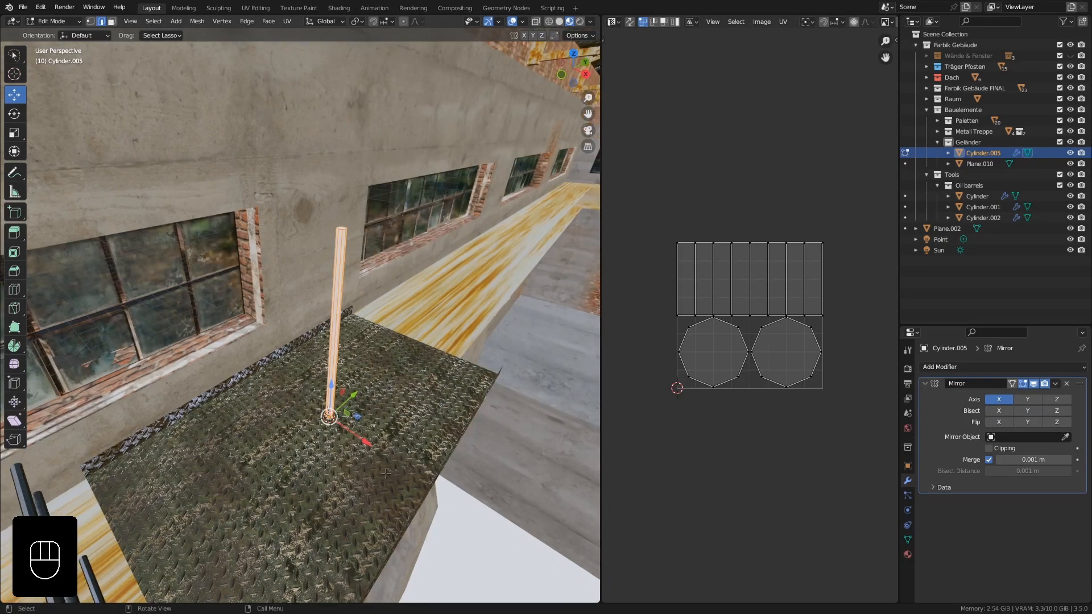
{"action": "left_click_drag", "start_coordinate": [354, 441], "coordinate": [440, 523]}
{"action": "middle_click_drag", "start_coordinate": [439, 524], "coordinate": [472, 410]}
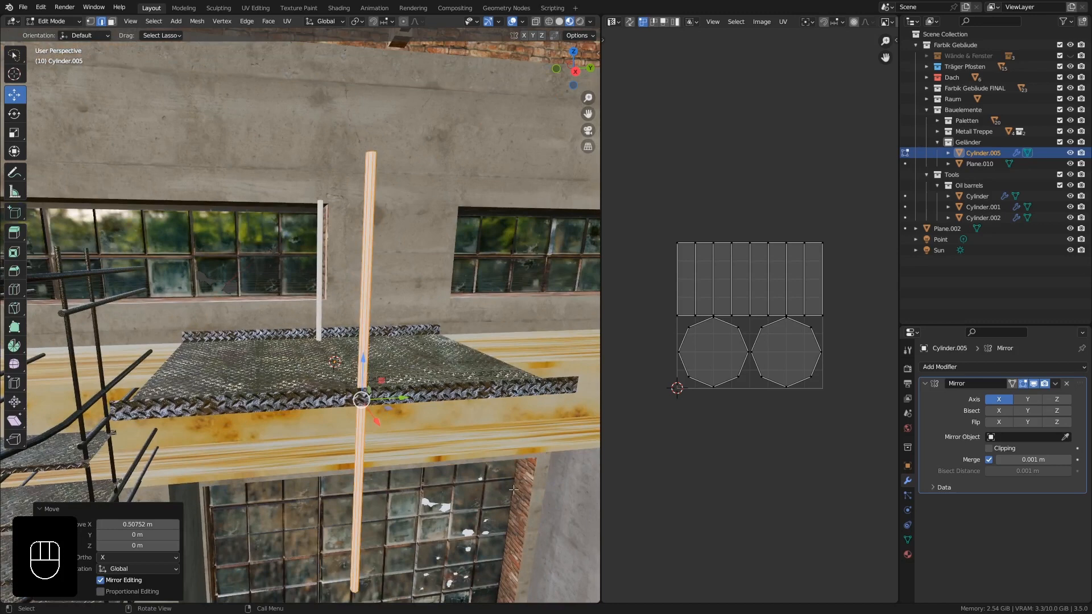
Step: Scale the post's mesh along Z to about 0.616 and return to Object Mode
{"action": "key", "text": "s"}
{"action": "key", "text": "z"}
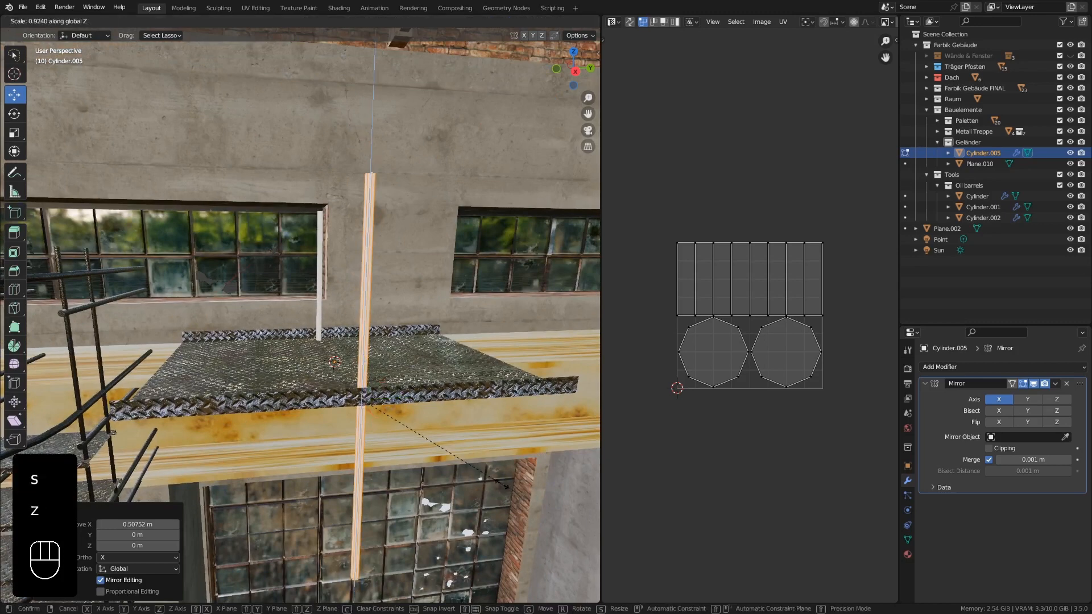
{"action": "left_click", "coordinate": [454, 460]}
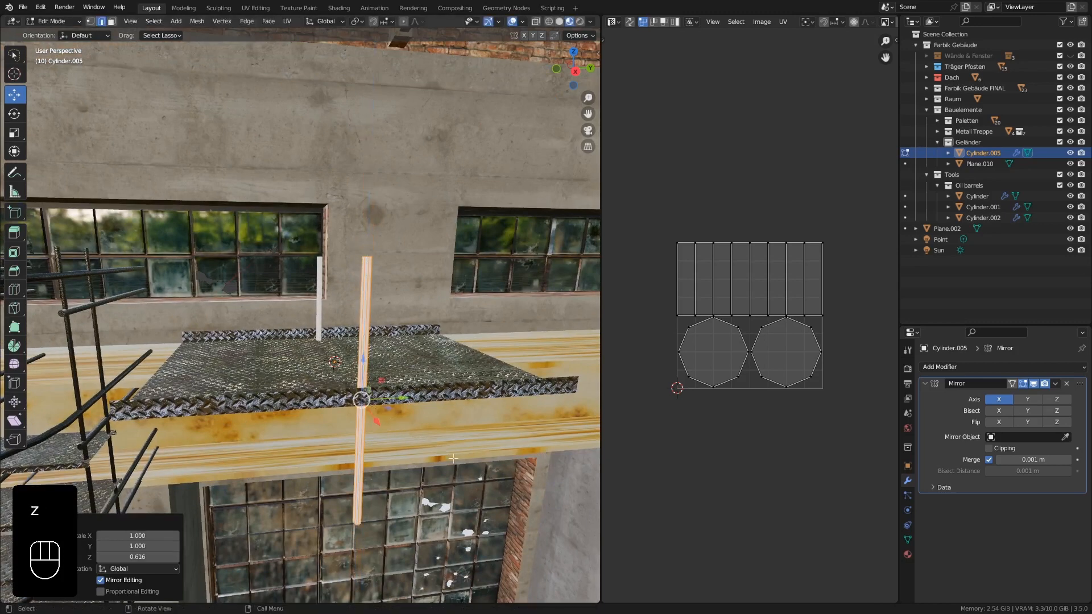
{"action": "key", "text": "Tab"}
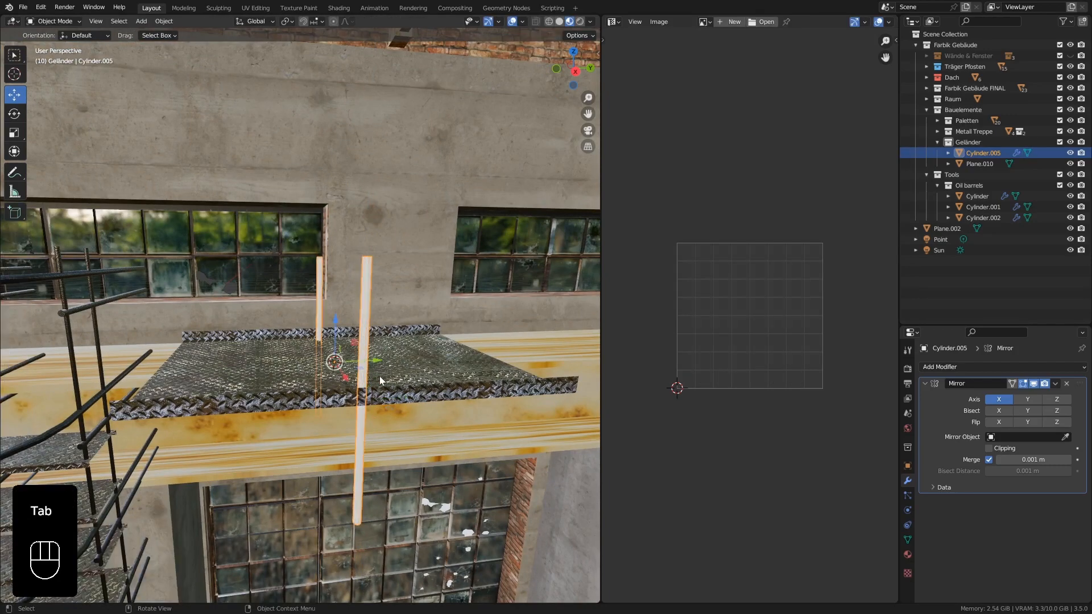
Step: Isolate the platform and the mirrored posts in local view and show them in the right orthographic view
{"action": "middle_click_drag", "start_coordinate": [380, 376], "coordinate": [397, 349]}
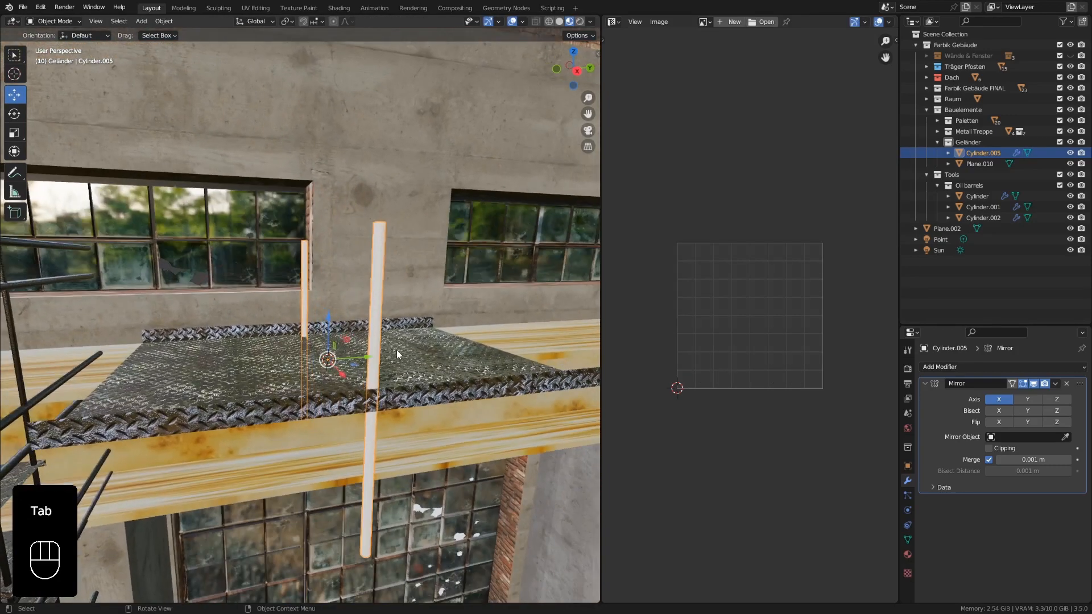
{"action": "left_click", "coordinate": [396, 350]}
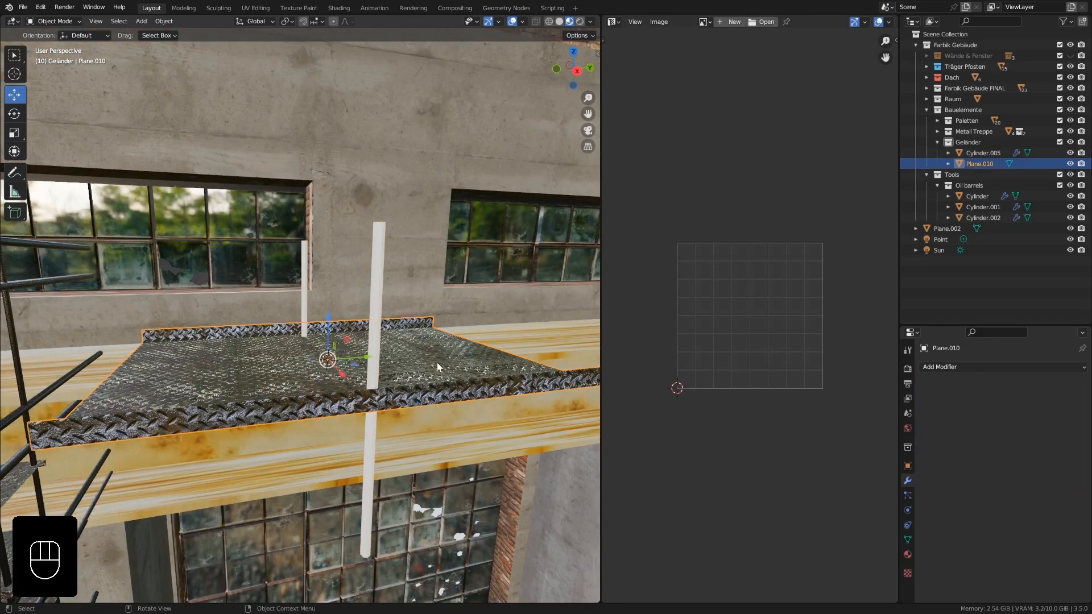
{"action": "left_click", "coordinate": [378, 241], "text": "shift"}
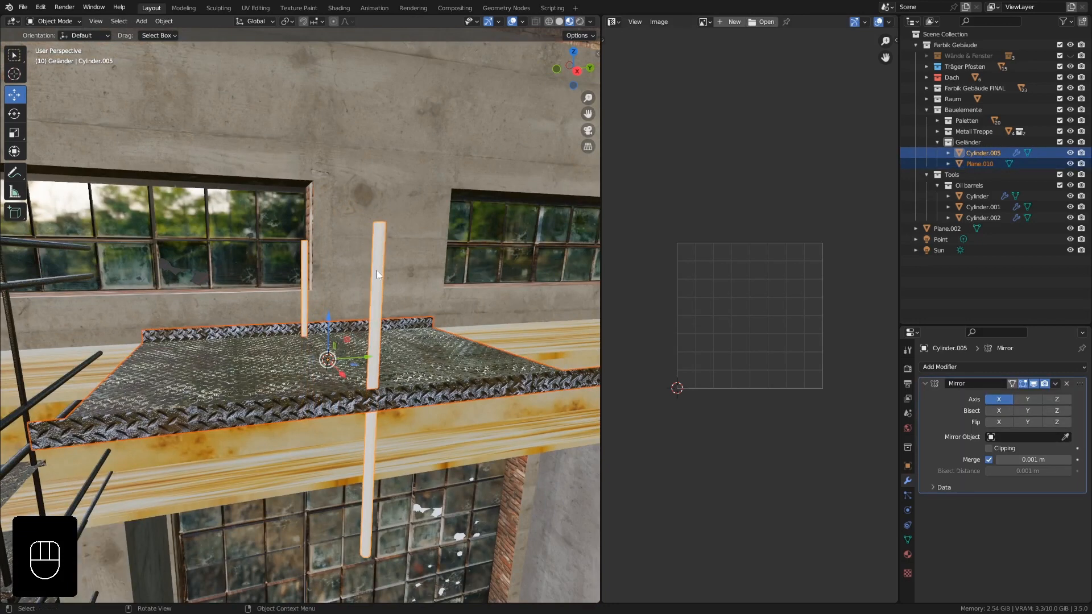
{"action": "key", "text": "KP_Divide"}
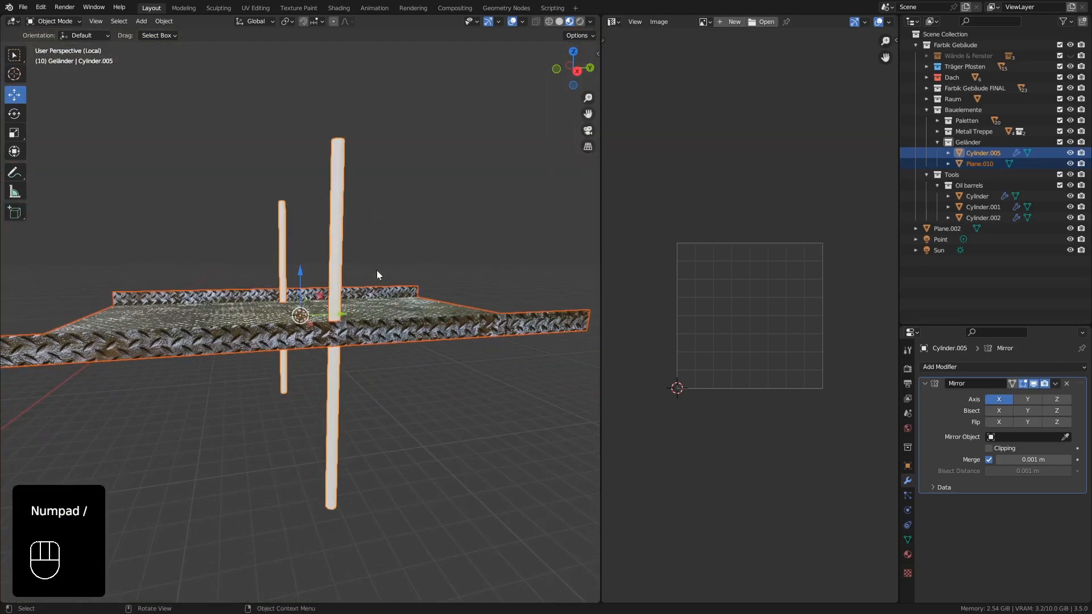
{"action": "scroll", "coordinate": [411, 295], "scroll_direction": "down", "scroll_amount": 2}
{"action": "middle_click_drag", "start_coordinate": [416, 237], "coordinate": [421, 322], "text": "shift"}
{"action": "middle_click_drag", "start_coordinate": [426, 365], "coordinate": [398, 333]}
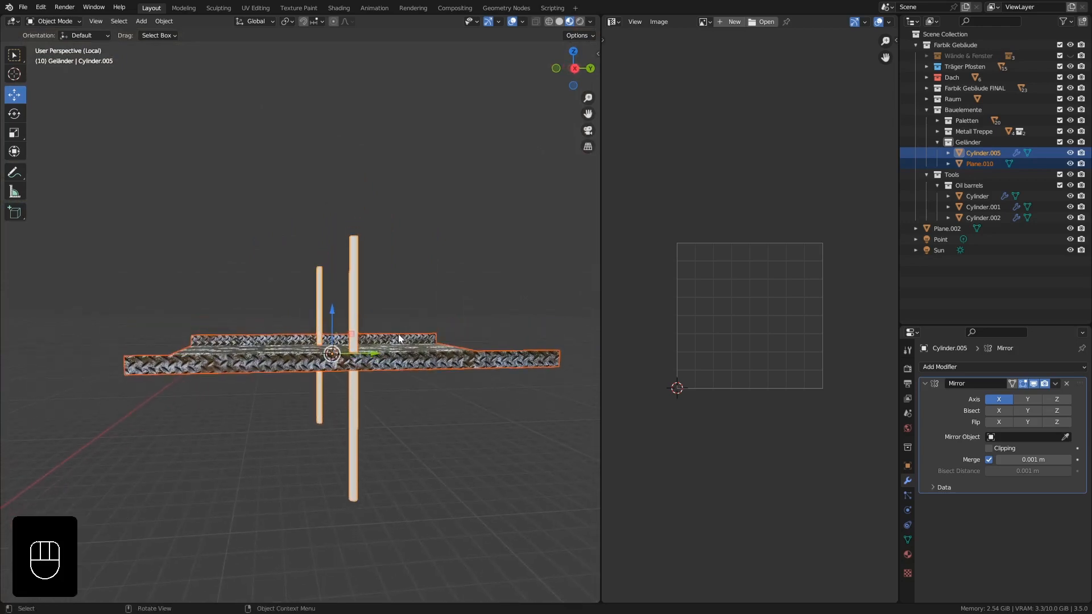
{"action": "key", "text": "ctrl+KP_3"}
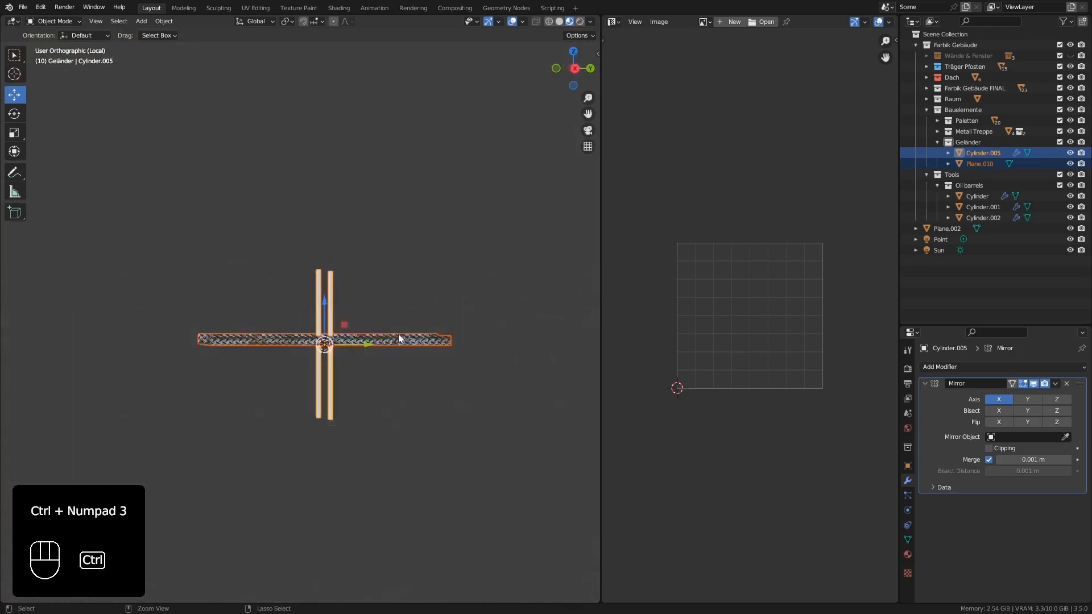
{"action": "key", "text": "KP_3"}
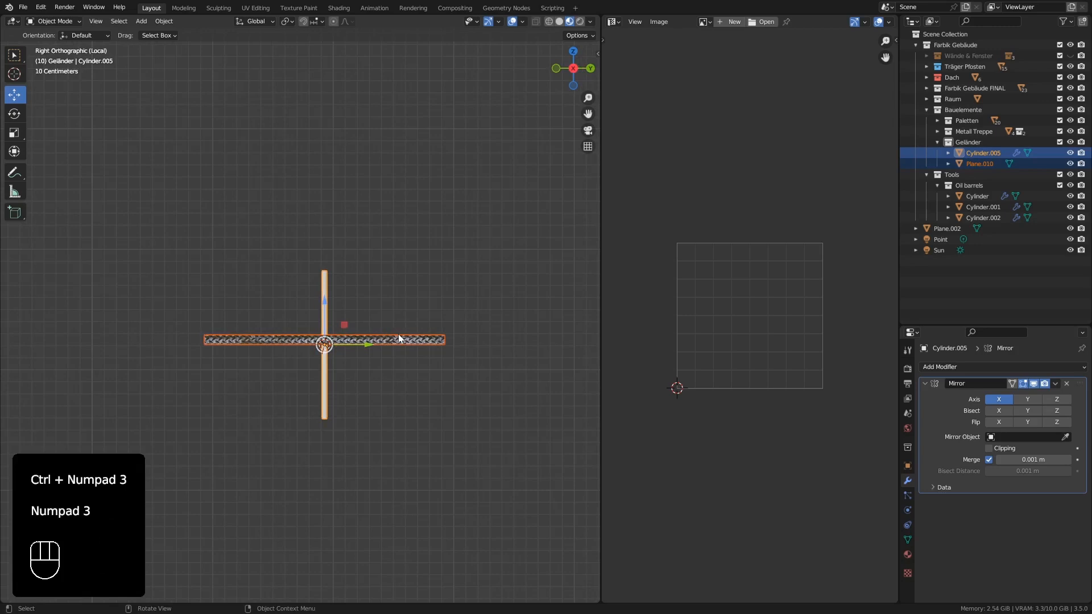
{"action": "scroll", "coordinate": [359, 332], "scroll_direction": "up", "scroll_amount": 3}
{"action": "middle_click_drag", "start_coordinate": [352, 335], "coordinate": [394, 350], "text": "shift"}
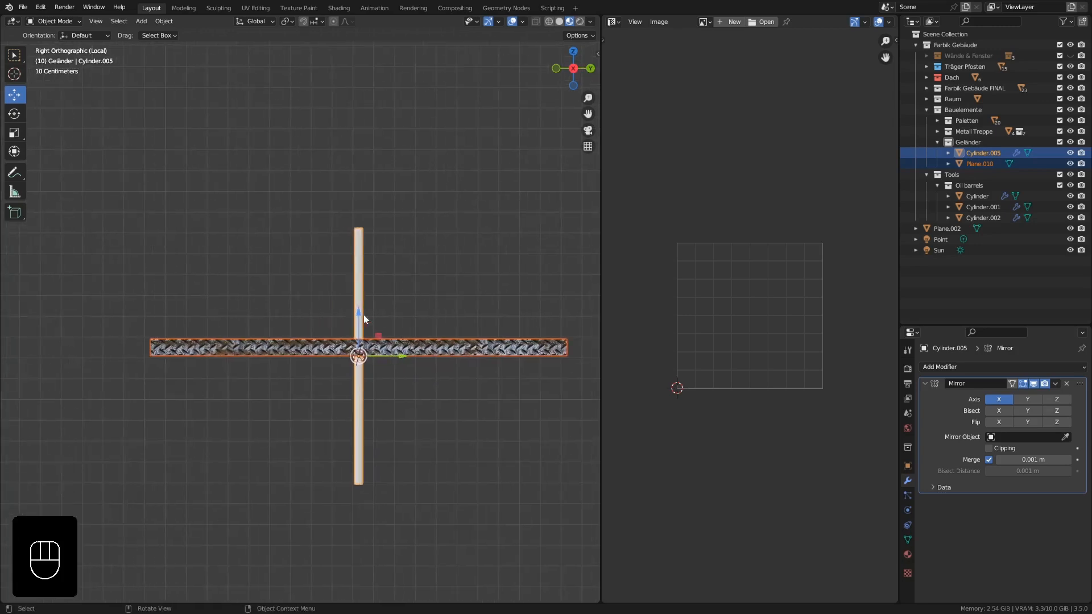
Step: Raise the post pair about 0.59 m along Z and move it about -0.95 m along Y to the platform's end
{"action": "left_click", "coordinate": [360, 296]}
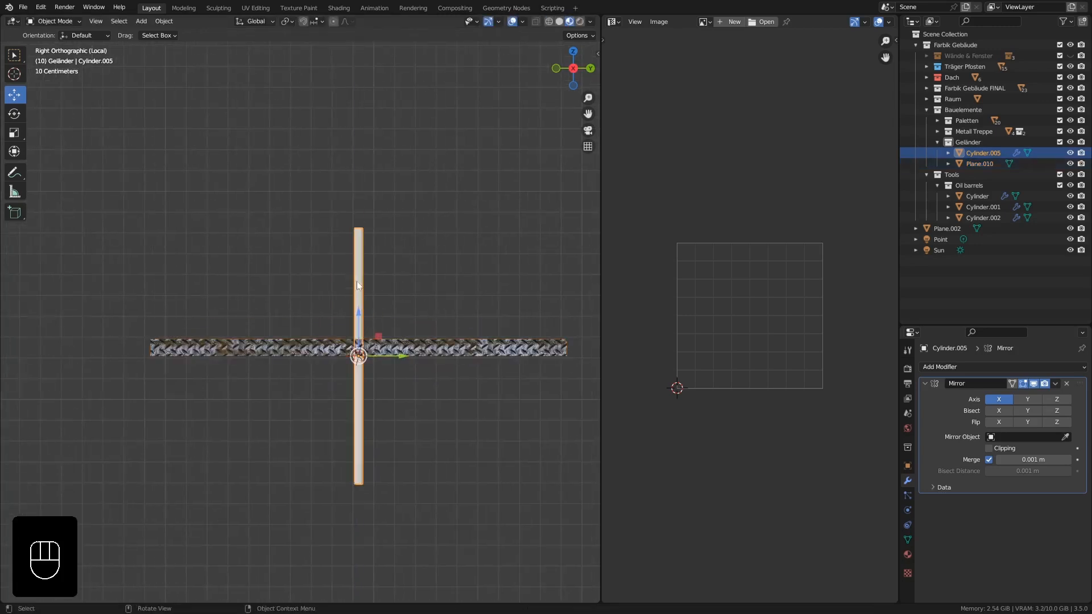
{"action": "left_click_drag", "start_coordinate": [360, 312], "coordinate": [369, 181]}
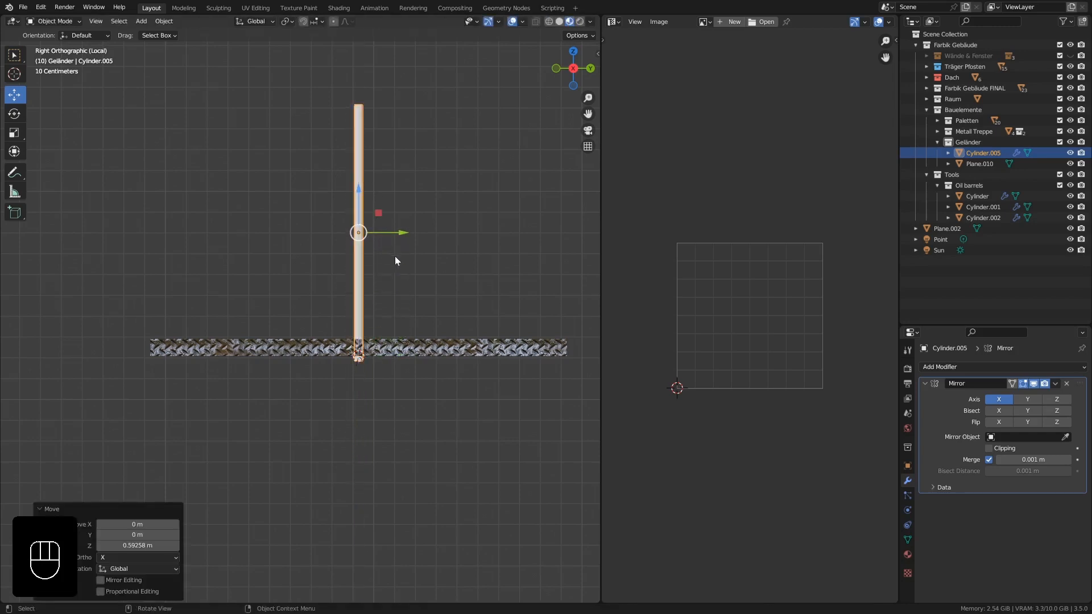
{"action": "middle_click_drag", "start_coordinate": [395, 256], "coordinate": [408, 312], "text": "shift"}
{"action": "left_click_drag", "start_coordinate": [410, 298], "coordinate": [210, 294]}
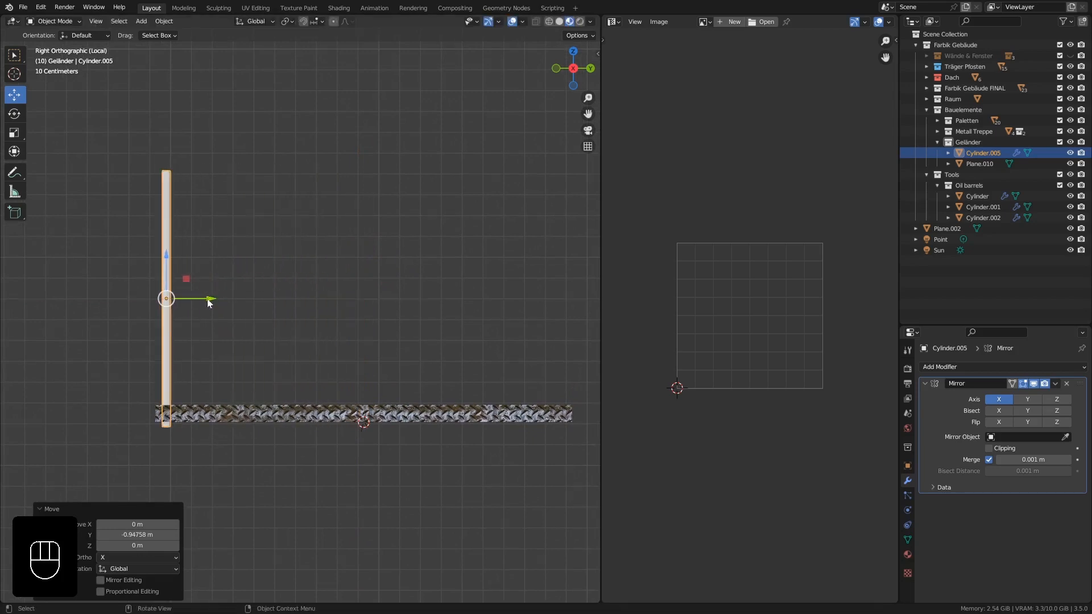
{"action": "scroll", "coordinate": [166, 312], "scroll_direction": "up", "scroll_amount": 2}
{"action": "scroll", "coordinate": [166, 311], "scroll_direction": "down", "scroll_amount": 3}
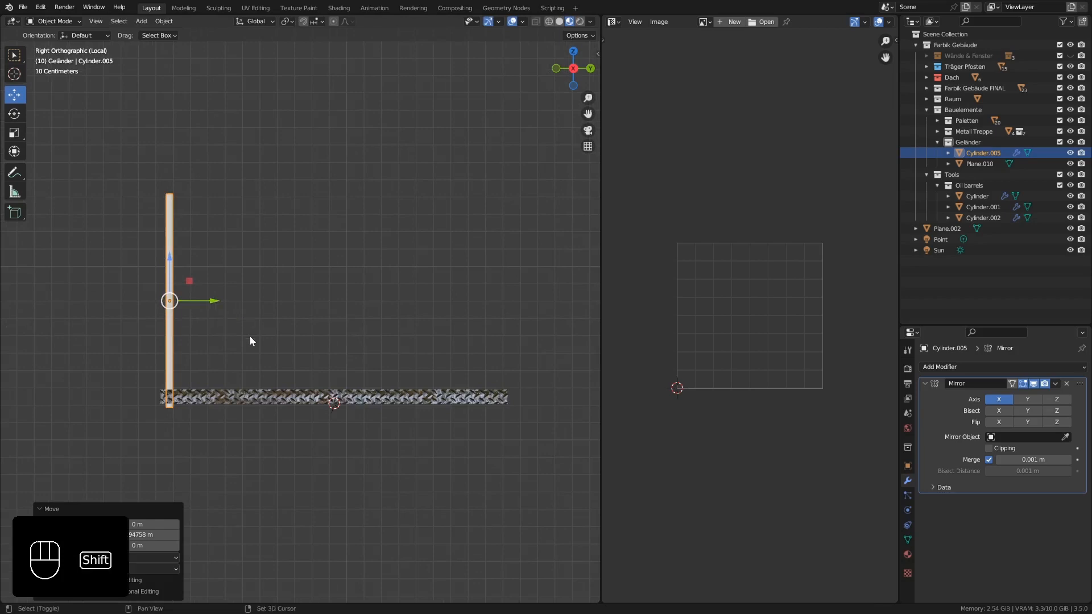
Step: Duplicate the end post's mesh and move the copy about 0.957 m along Y to the platform's middle
{"action": "middle_click_drag", "start_coordinate": [250, 339], "coordinate": [239, 319], "text": "shift"}
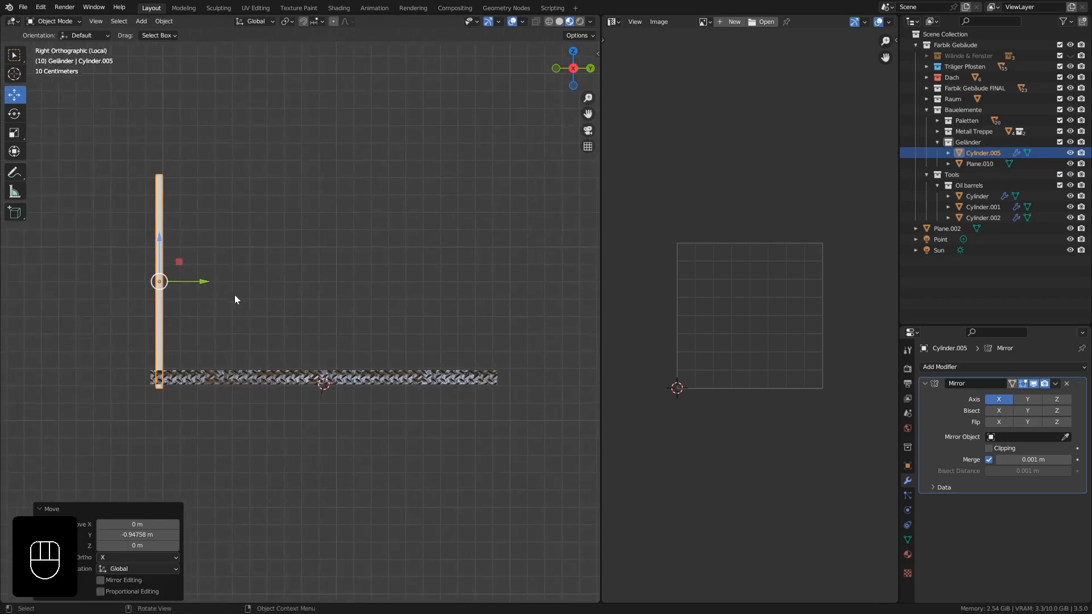
{"action": "key", "text": "Tab"}
{"action": "key", "text": "a"}
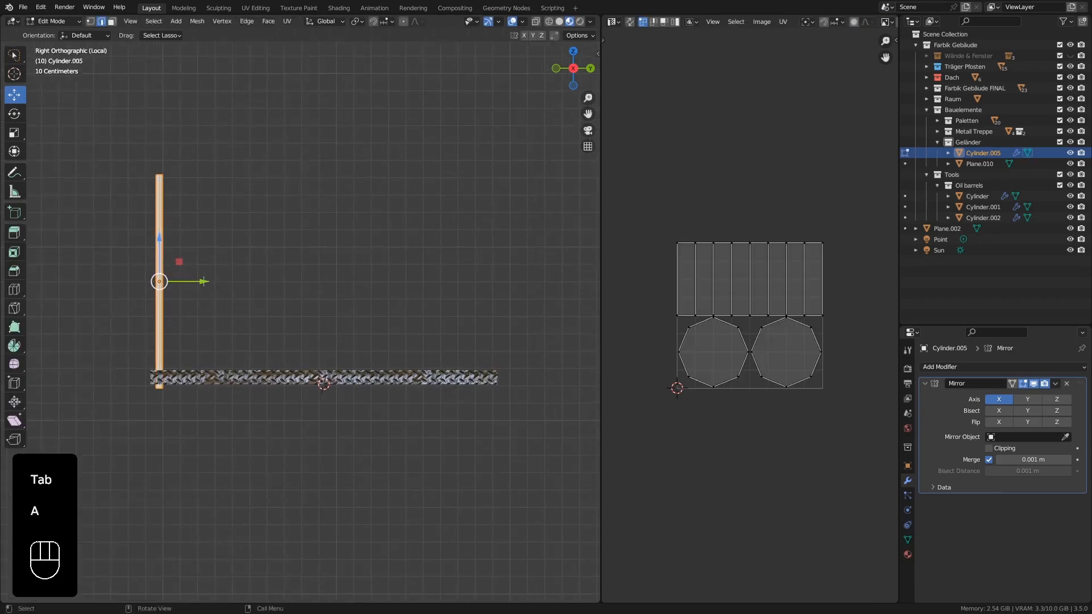
{"action": "key", "text": "shift+d"}
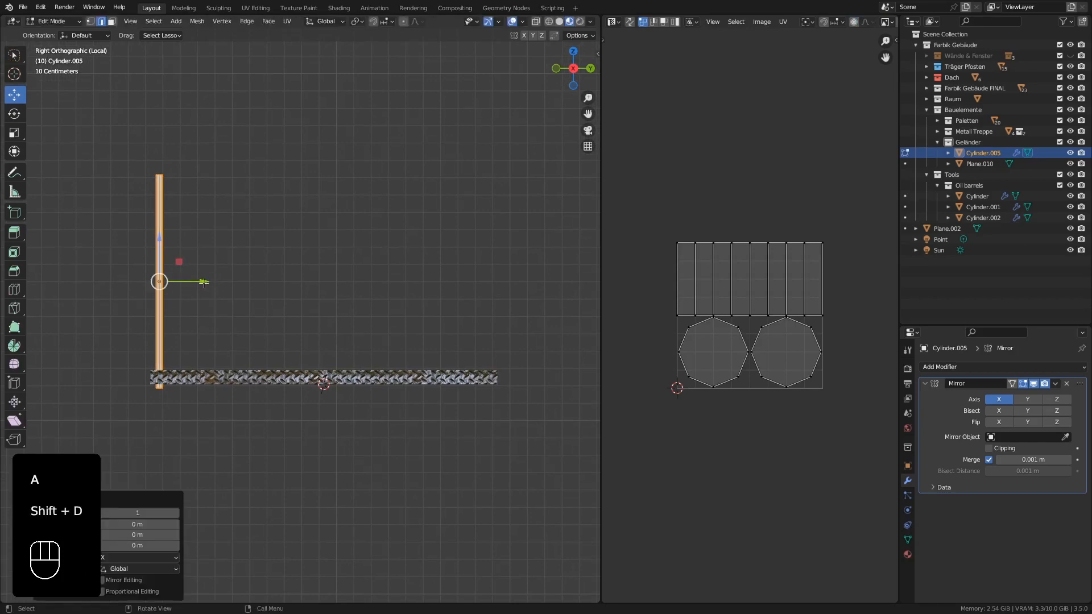
{"action": "left_click_drag", "start_coordinate": [203, 282], "coordinate": [370, 301]}
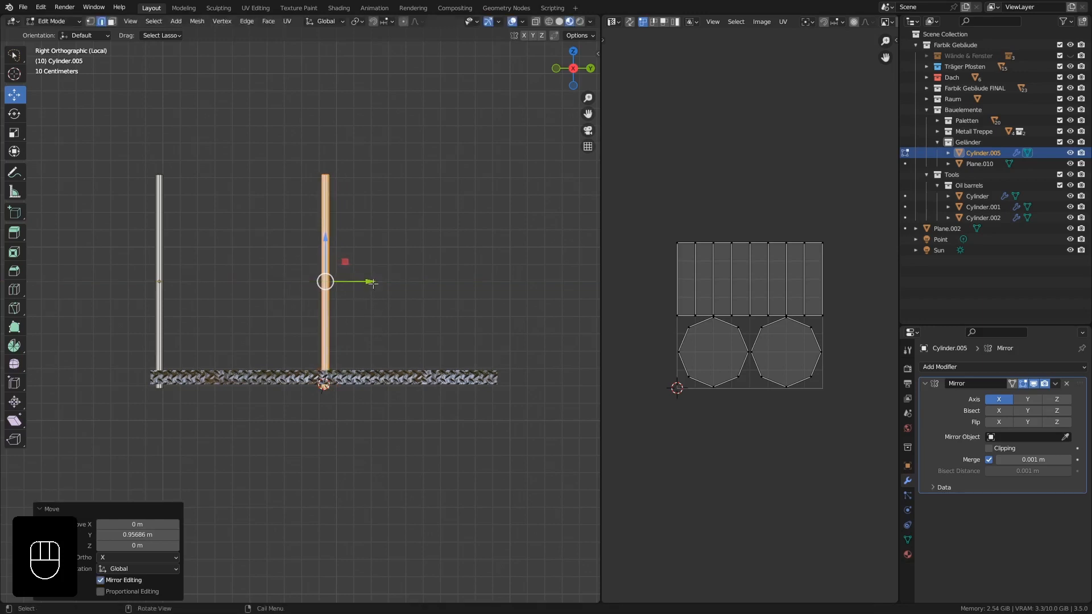
{"action": "key", "text": "Tab"}
{"action": "key", "text": "Tab"}
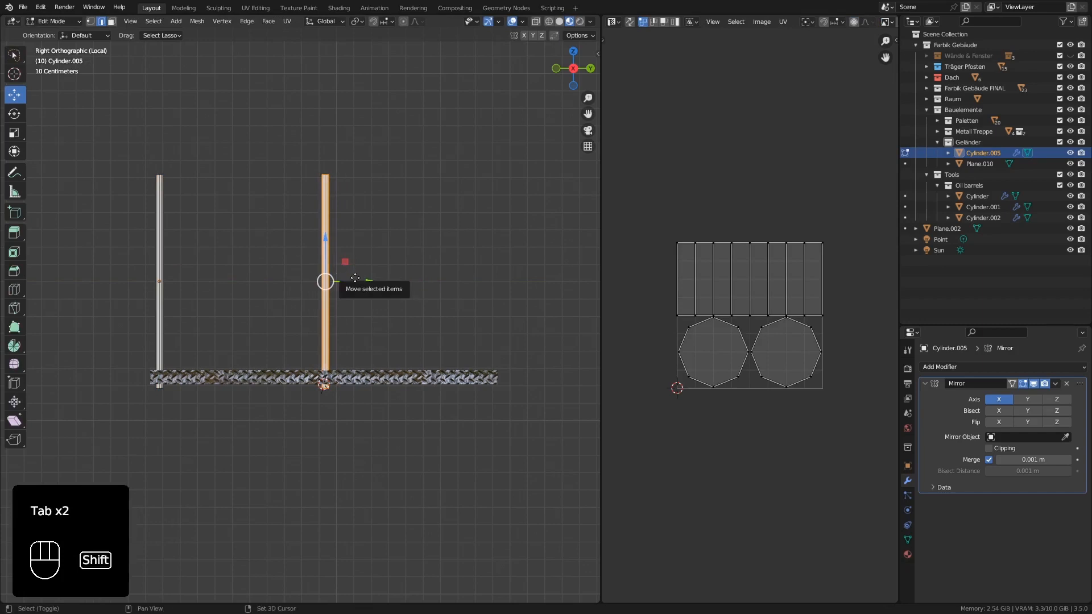
Step: Duplicate the middle post's mesh in place and rotate the copy 90° about X into a horizontal rail
{"action": "key", "text": "shift+d"}
{"action": "right_click", "coordinate": [369, 290]}
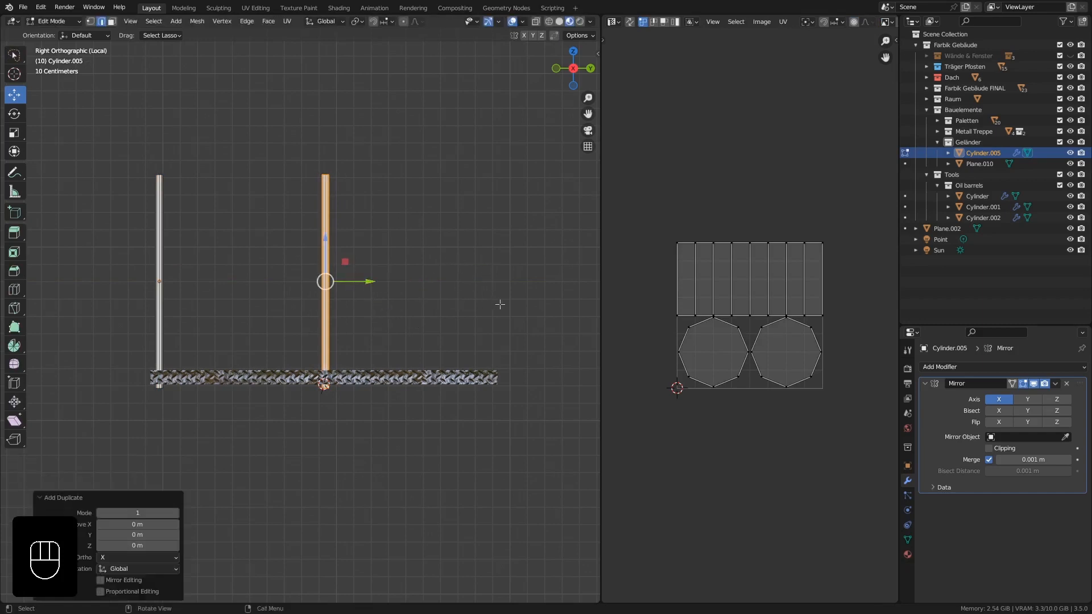
{"action": "key", "text": "r"}
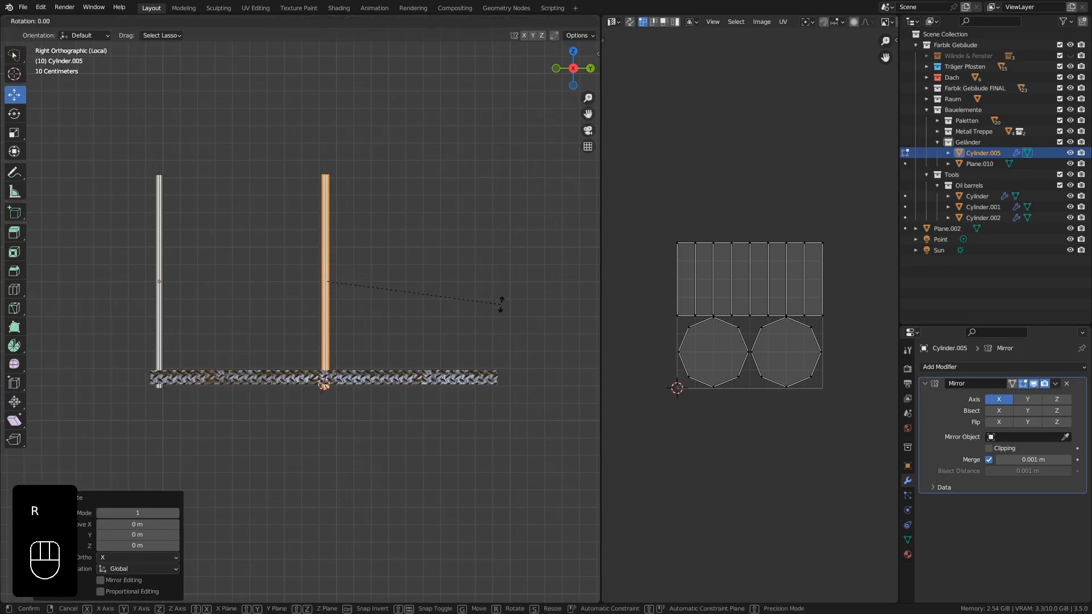
{"action": "key", "text": "x"}
{"action": "key", "text": "KP_9"}
{"action": "key", "text": "KP_0"}
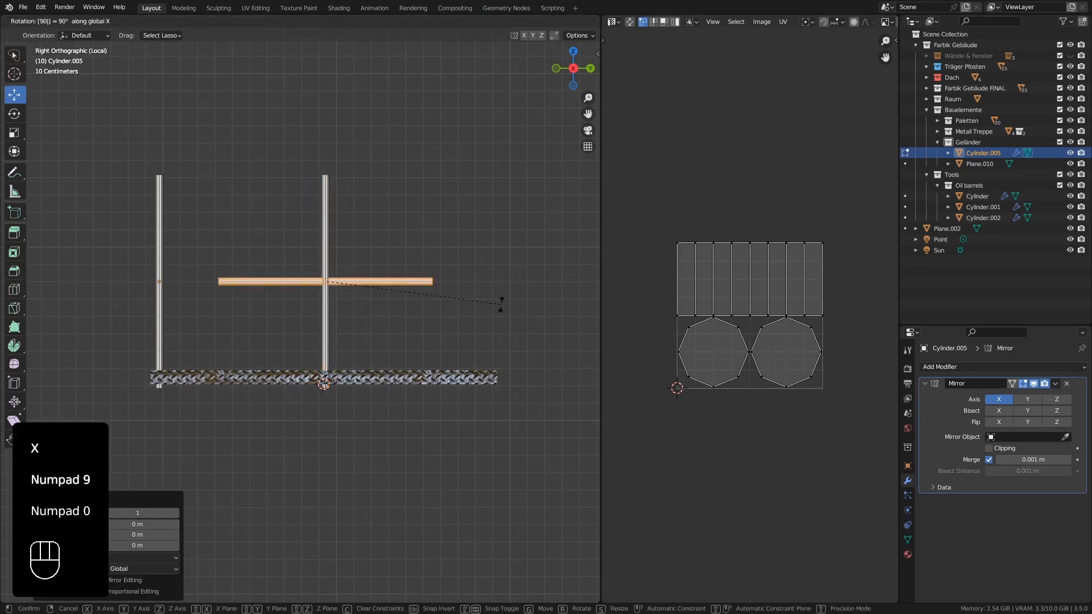
{"action": "key", "text": "KP_Enter"}
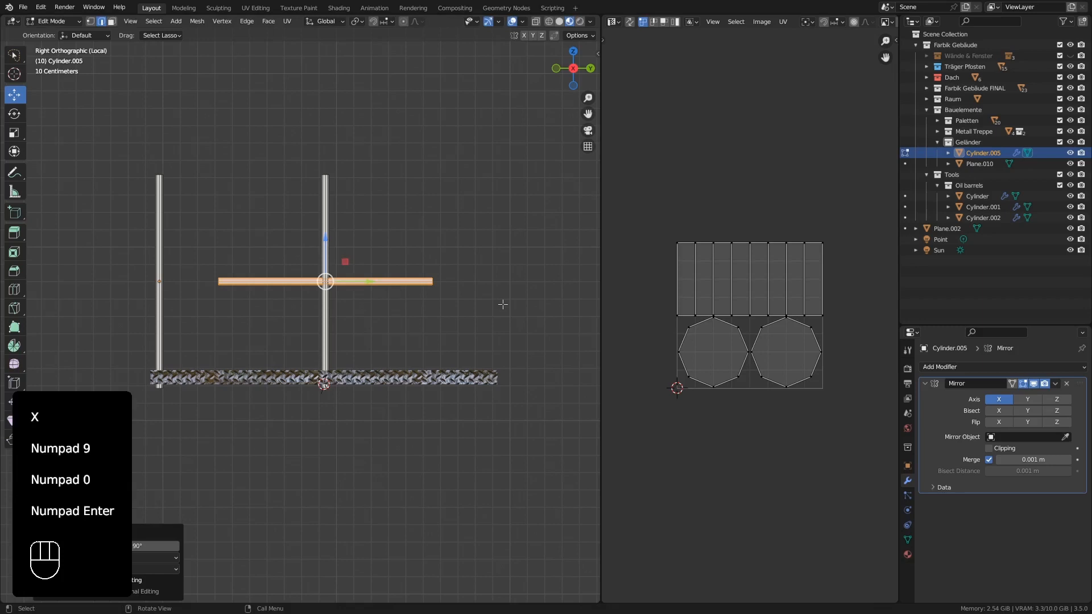
Step: Scale the horizontal rail along Y to about 1.631 so it spans the platform's length
{"action": "scroll", "coordinate": [352, 272], "scroll_direction": "up", "scroll_amount": 1}
{"action": "scroll", "coordinate": [426, 292], "scroll_direction": "down", "scroll_amount": 1}
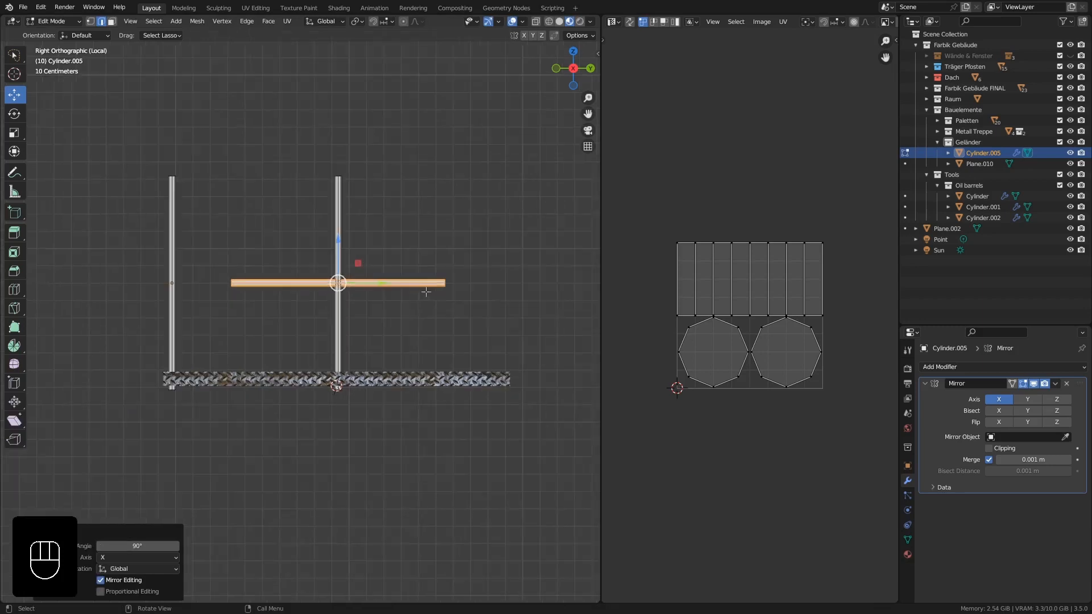
{"action": "key", "text": "s"}
{"action": "key", "text": "y"}
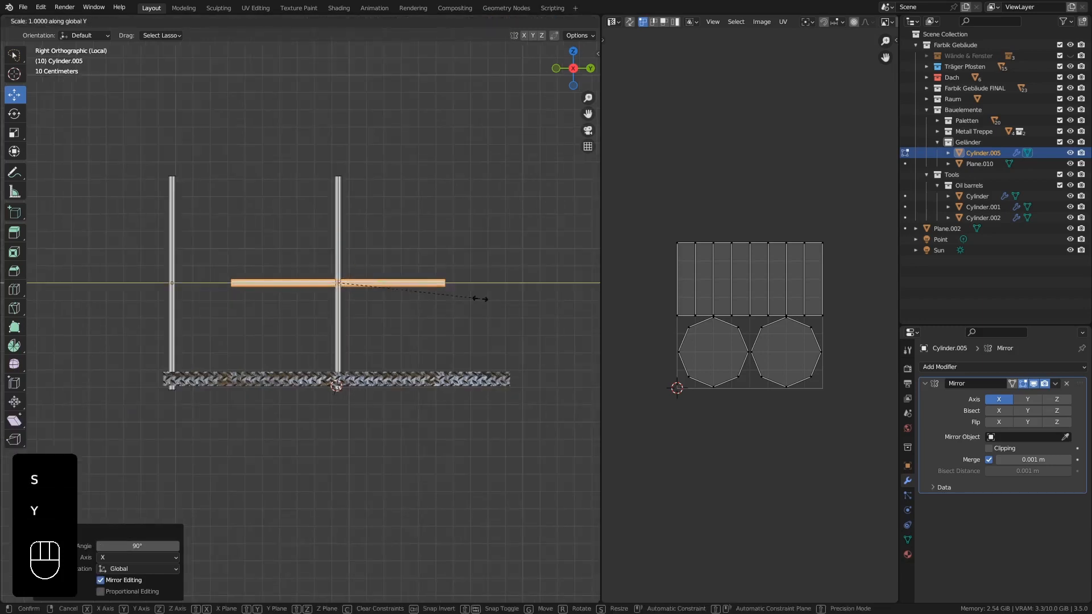
{"action": "left_click", "coordinate": [572, 298]}
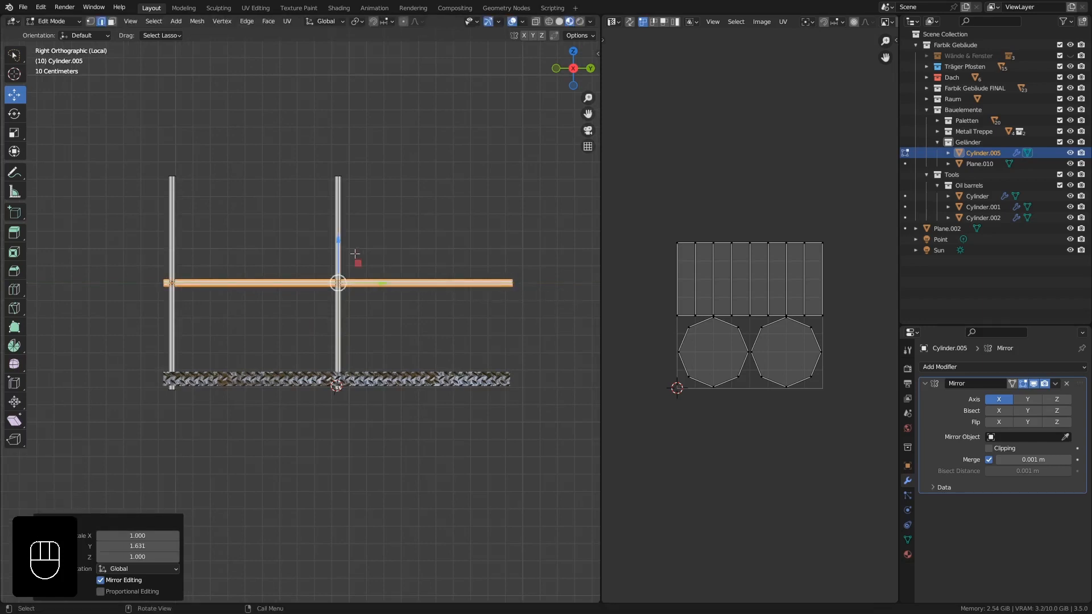
Step: Duplicate the horizontal rail and raise the copy about 0.605 m along Z to the tops of the posts
{"action": "scroll", "coordinate": [339, 268], "scroll_direction": "up", "scroll_amount": 2}
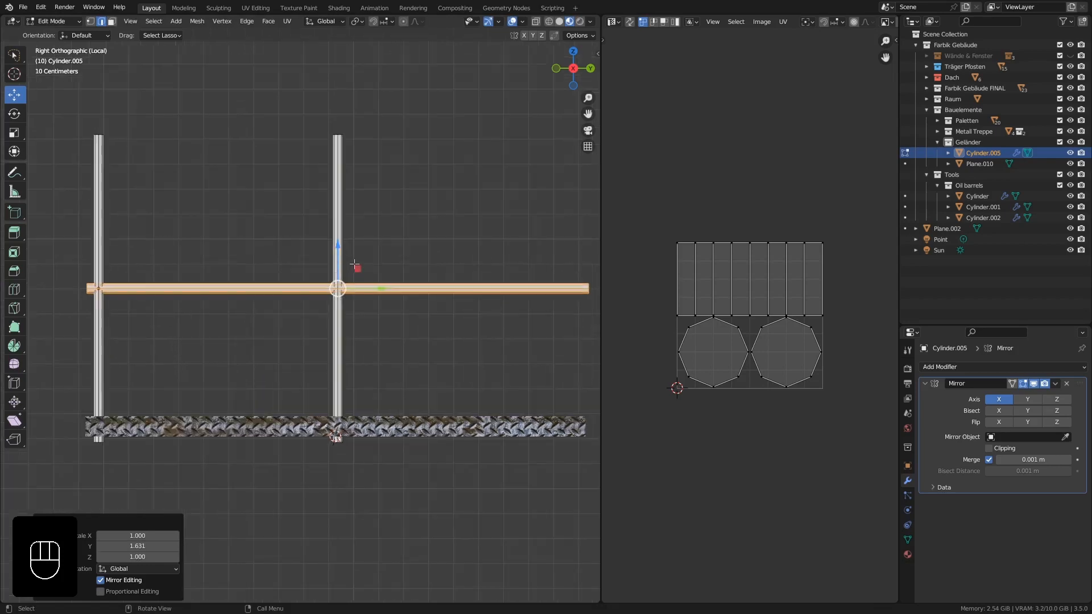
{"action": "middle_click_drag", "start_coordinate": [355, 266], "coordinate": [339, 343], "text": "shift"}
{"action": "key", "text": "shift+d"}
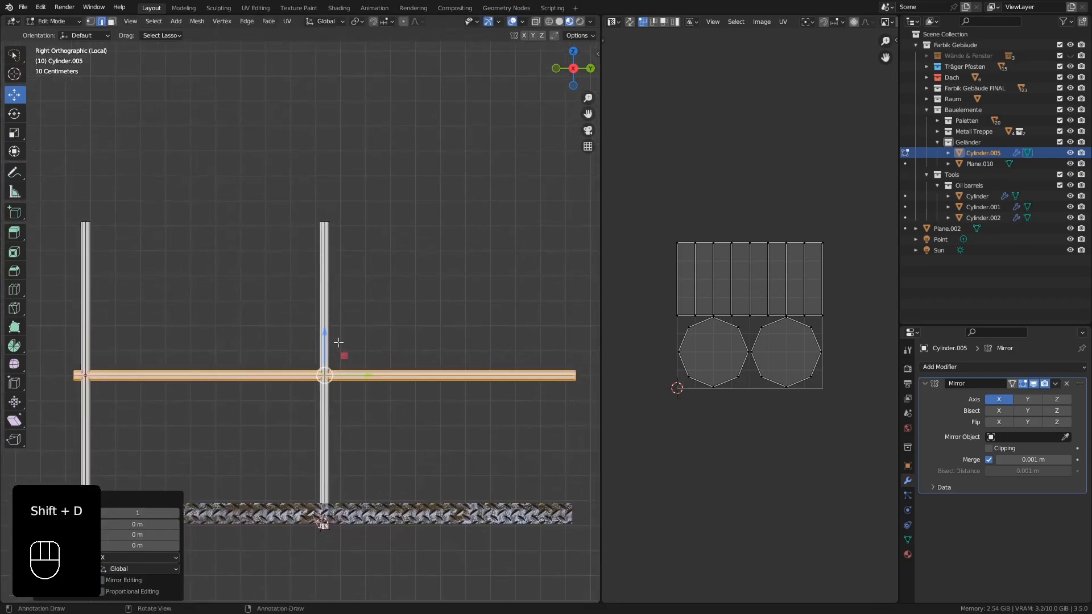
{"action": "left_click", "coordinate": [336, 179]}
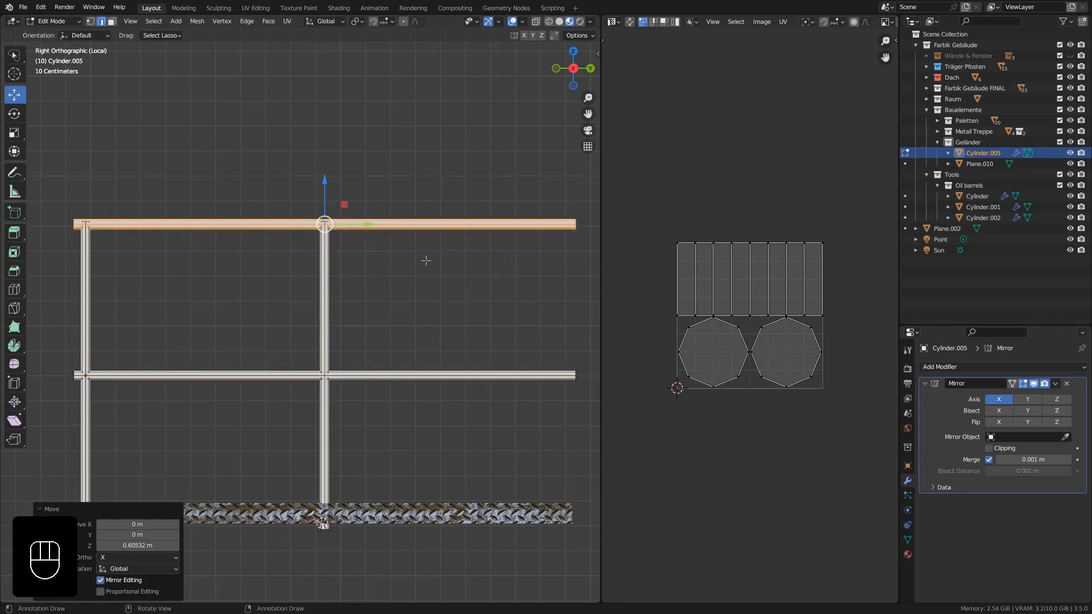
Step: Thicken the top rail by scaling it on all axes except Y, and return to Object Mode
{"action": "key", "text": "s"}
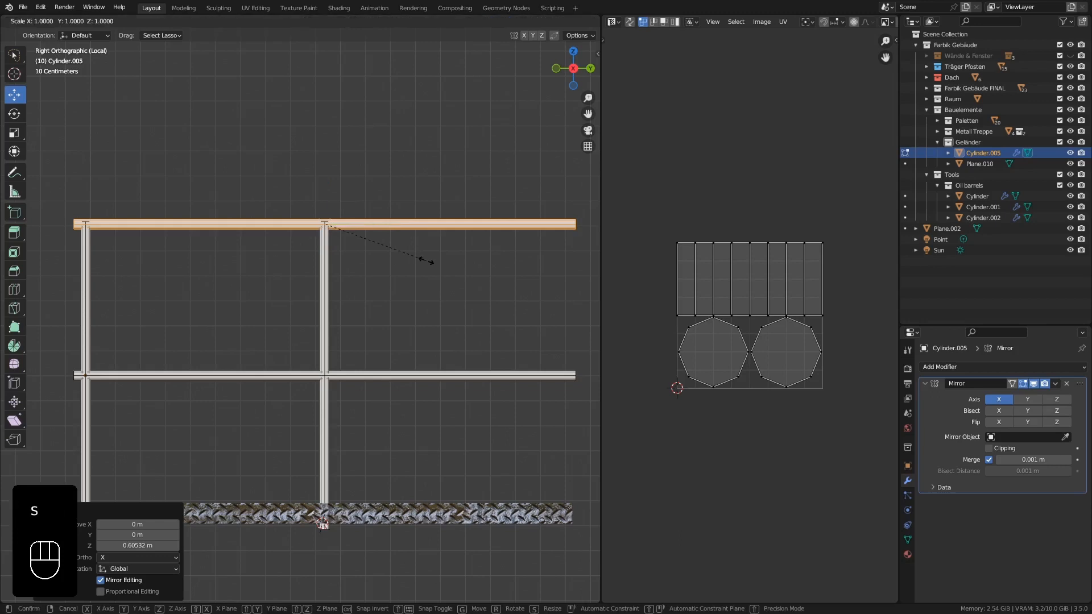
{"action": "key", "text": "shift+y"}
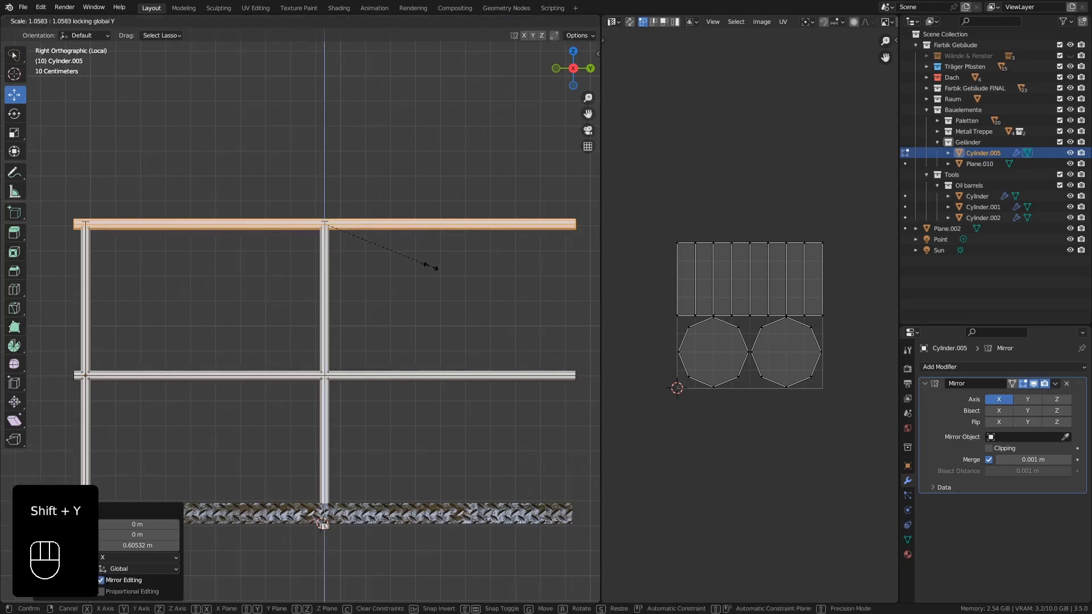
{"action": "left_click", "coordinate": [461, 324]}
{"action": "scroll", "coordinate": [365, 270], "scroll_direction": "down", "scroll_amount": 2}
{"action": "key", "text": "Tab"}
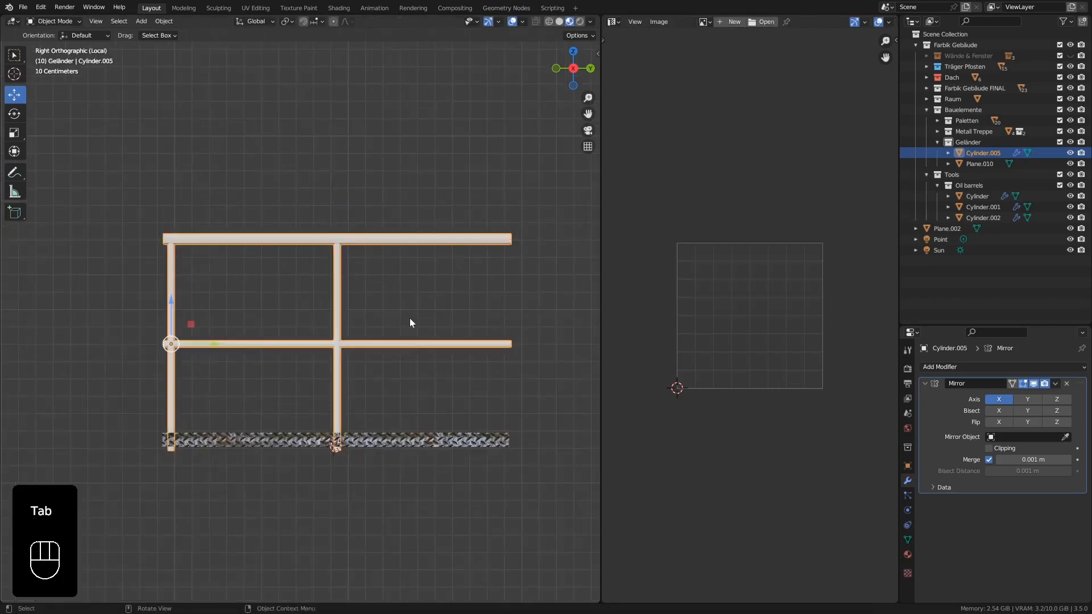
Step: Leave local view and check the railing against the factory building and the metal staircase
{"action": "middle_click_drag", "start_coordinate": [300, 291], "coordinate": [277, 294]}
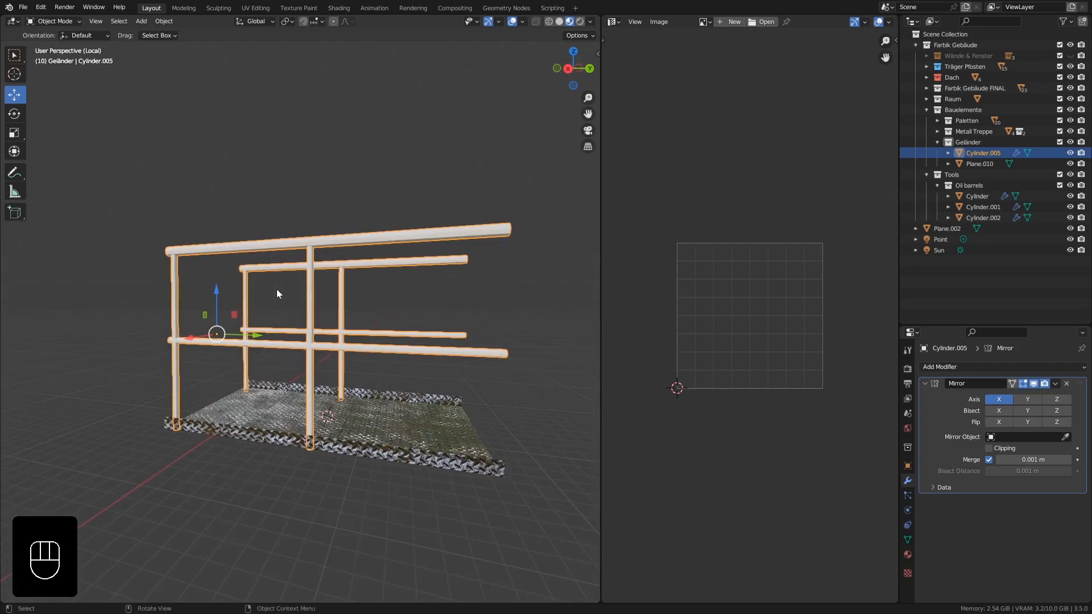
{"action": "key", "text": "KP_Divide"}
{"action": "scroll", "coordinate": [277, 289], "scroll_direction": "down", "scroll_amount": 2}
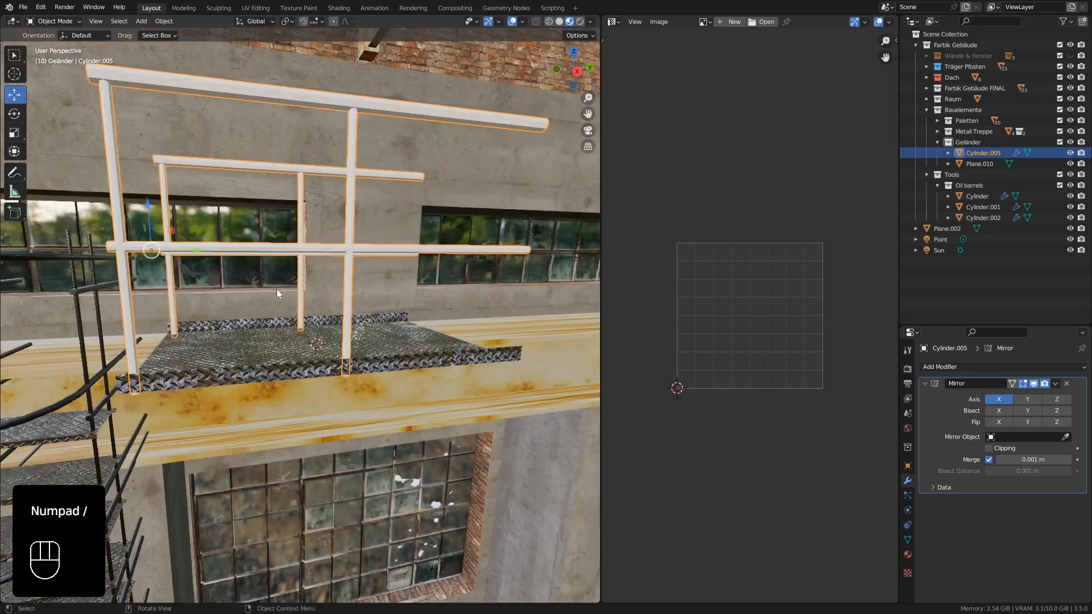
{"action": "middle_click_drag", "start_coordinate": [274, 281], "coordinate": [252, 273]}
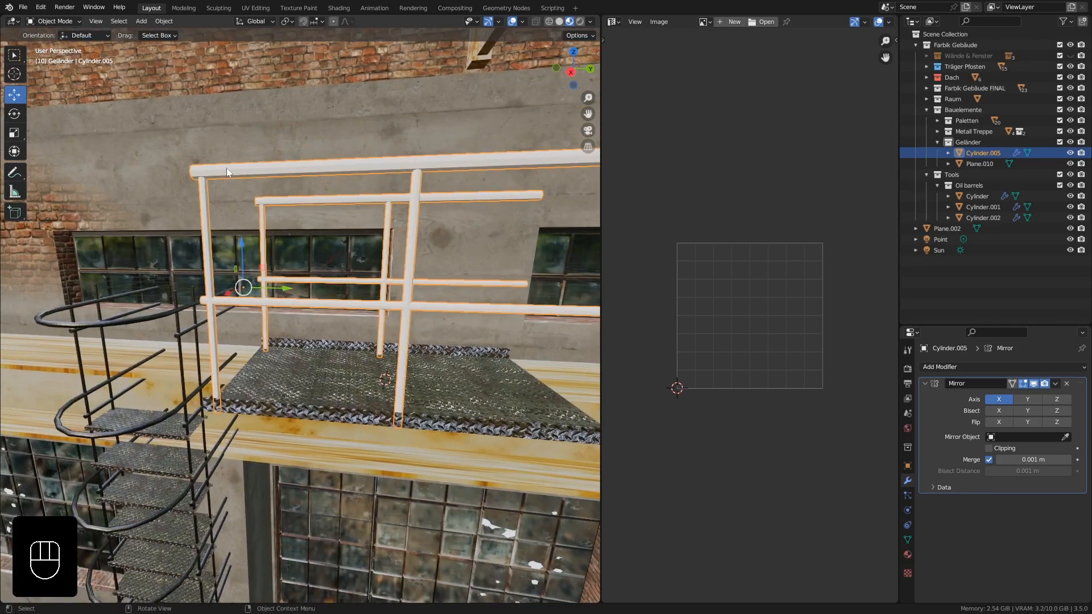
{"action": "middle_click_drag", "start_coordinate": [247, 168], "coordinate": [248, 166]}
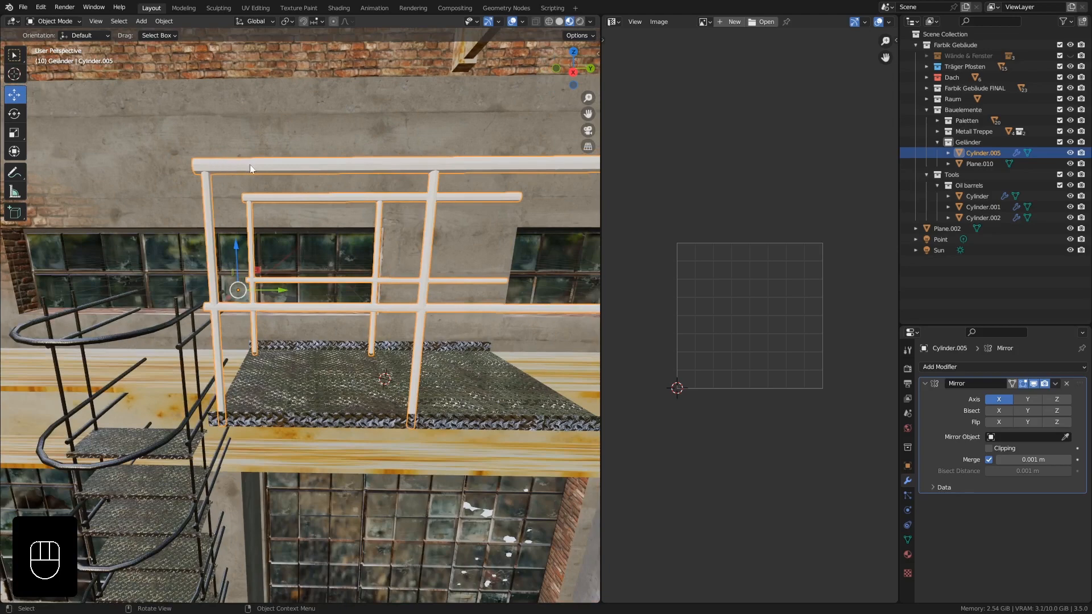
{"action": "middle_click_drag", "start_coordinate": [239, 168], "coordinate": [239, 153]}
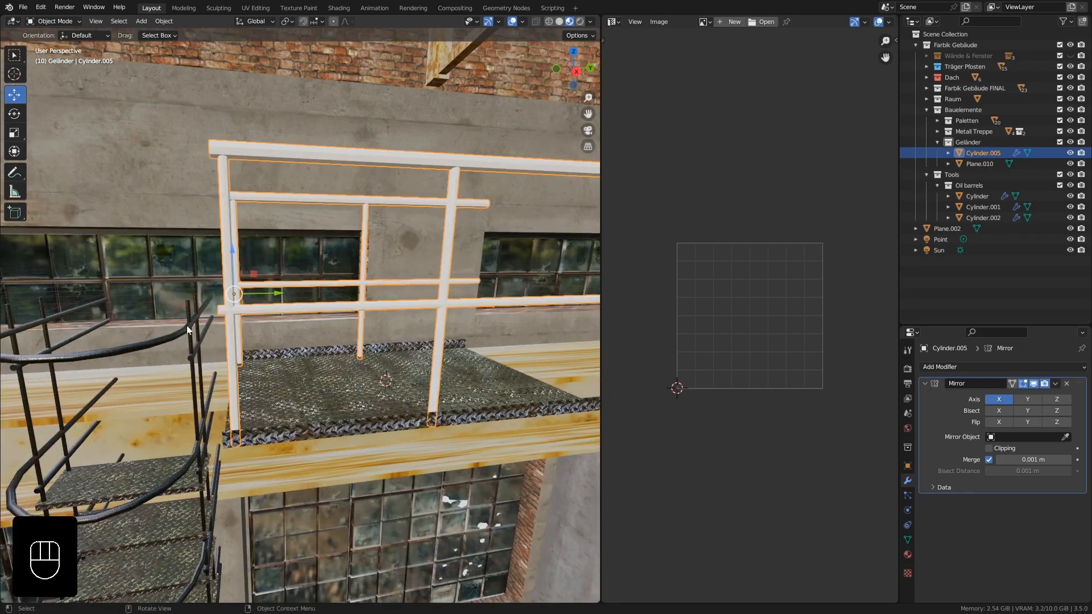
Step: Link the metal staircase bars' material to the railing
{"action": "left_click", "coordinate": [159, 339], "text": "shift"}
{"action": "middle_click_drag", "start_coordinate": [160, 339], "coordinate": [158, 322]}
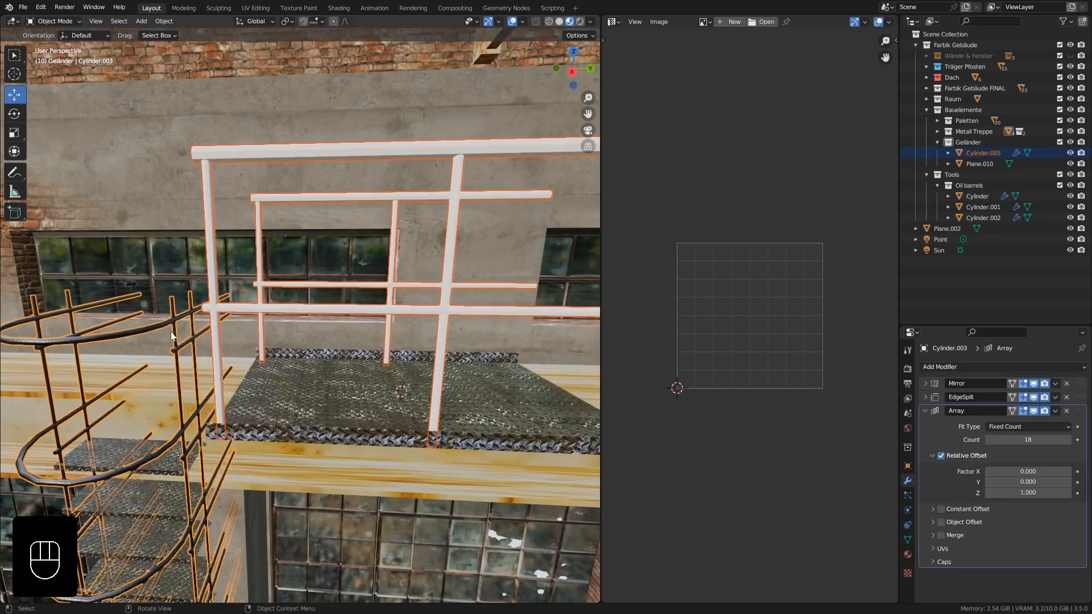
{"action": "key", "text": "ctrl+l"}
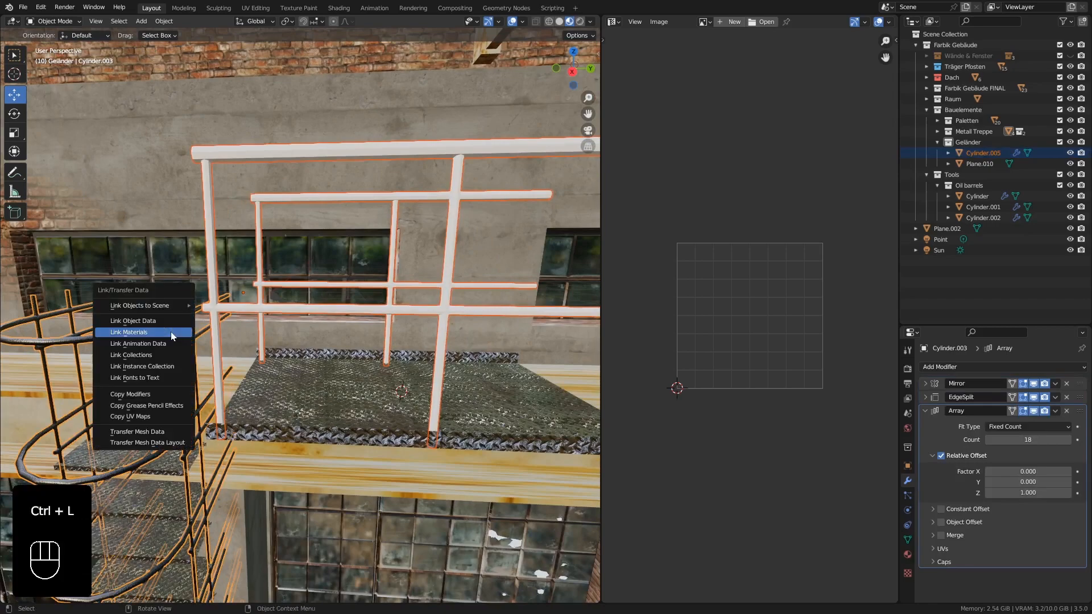
{"action": "left_click", "coordinate": [171, 332]}
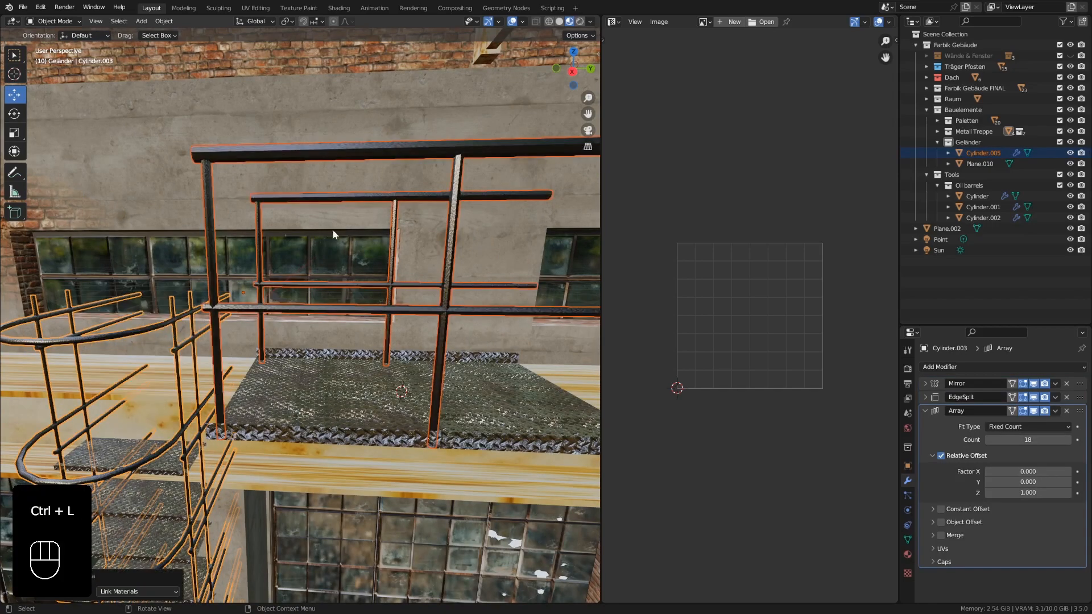
Step: Apply Shade Smooth to the railing alone and inspect its rails and posts up close
{"action": "middle_click_drag", "start_coordinate": [334, 234], "coordinate": [301, 249]}
{"action": "scroll", "coordinate": [308, 251], "scroll_direction": "up", "scroll_amount": 2}
{"action": "scroll", "coordinate": [308, 251], "scroll_direction": "down", "scroll_amount": 1}
{"action": "scroll", "coordinate": [299, 242], "scroll_direction": "up", "scroll_amount": 2}
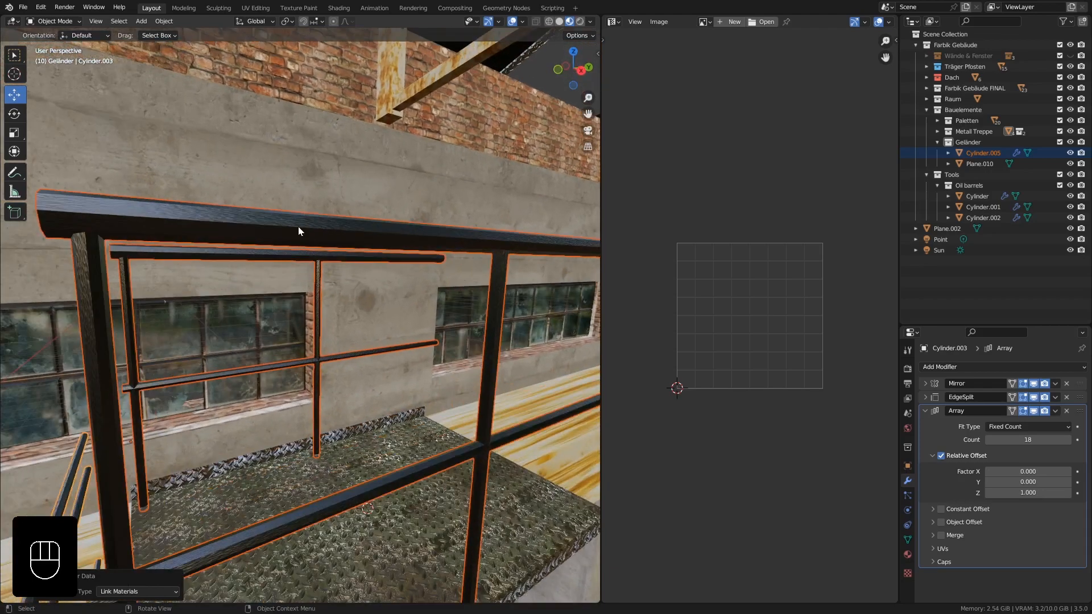
{"action": "left_click", "coordinate": [287, 225]}
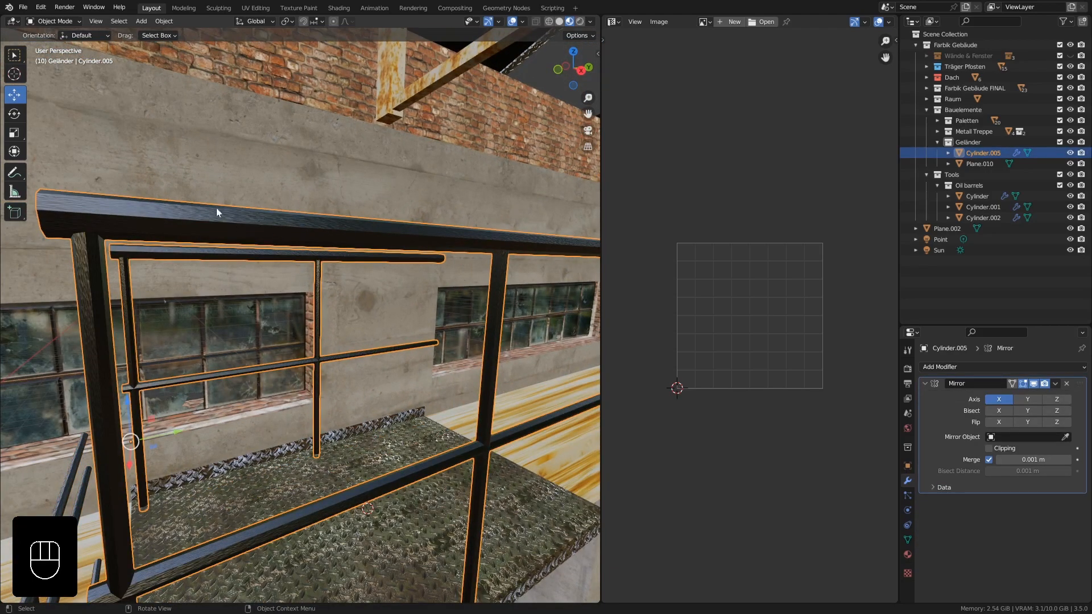
{"action": "right_click", "coordinate": [252, 211]}
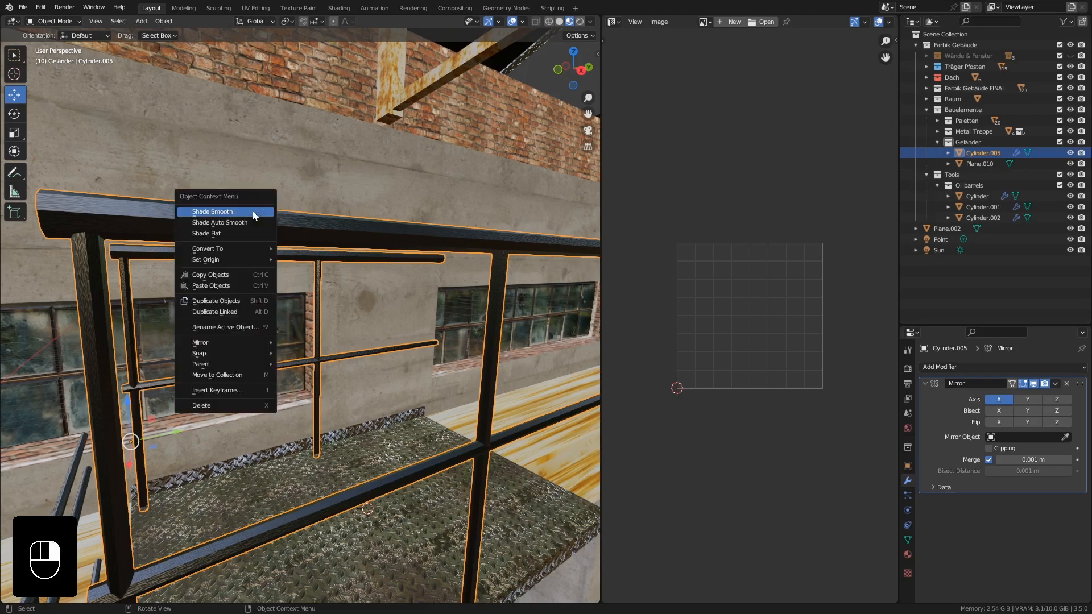
{"action": "left_click", "coordinate": [220, 213]}
{"action": "middle_click_drag", "start_coordinate": [229, 237], "coordinate": [314, 303]}
{"action": "mouse_move", "coordinate": [299, 299]}
{"action": "middle_mouse_down"}
{"action": "mouse_move", "coordinate": [268, 316]}
{"action": "mouse_move", "coordinate": [196, 305]}
{"action": "mouse_move", "coordinate": [292, 306]}
{"action": "middle_mouse_up"}
{"action": "middle_click_drag", "start_coordinate": [356, 288], "coordinate": [359, 221], "text": "ctrl"}
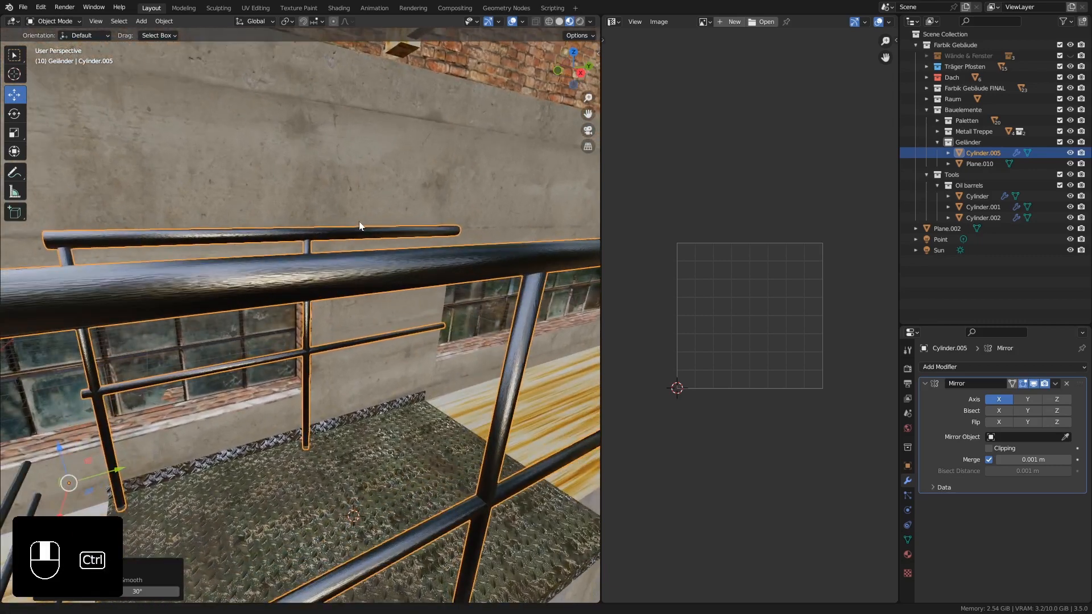
{"action": "middle_click_drag", "start_coordinate": [325, 279], "coordinate": [362, 340], "text": "ctrl"}
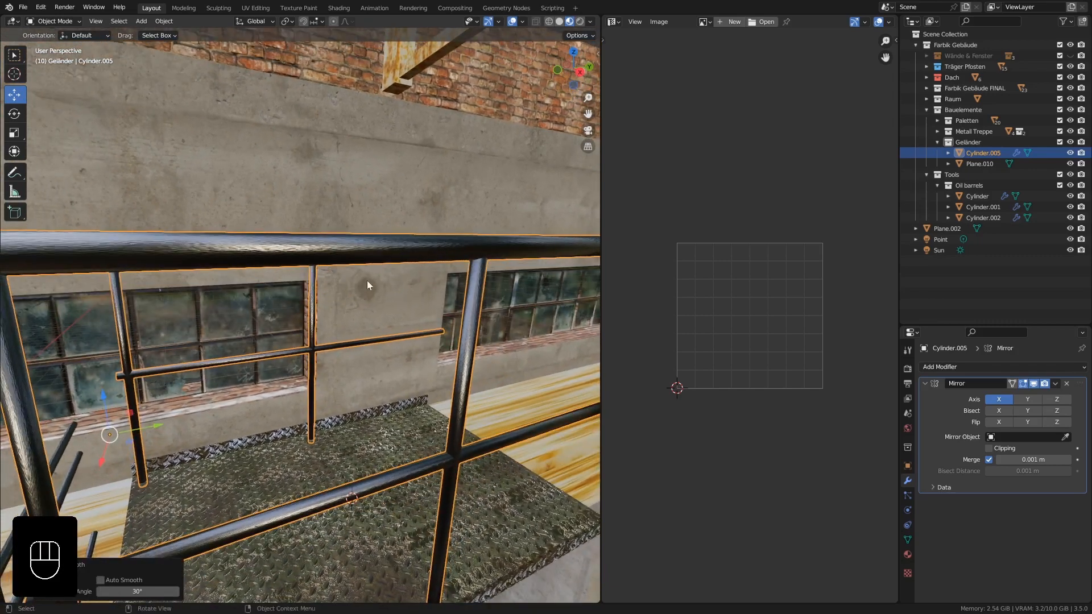
{"action": "middle_click_drag", "start_coordinate": [368, 280], "coordinate": [286, 292], "text": "shift"}
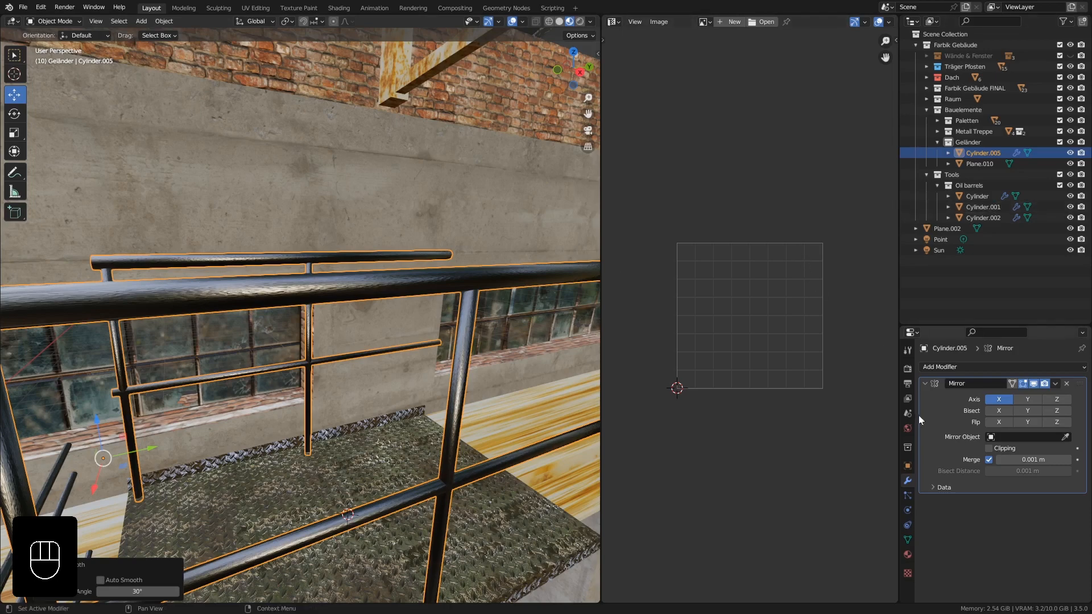
Step: Make the railing's shared metal material a single-user copy and rename it metall.geländer
{"action": "left_click", "coordinate": [907, 554]}
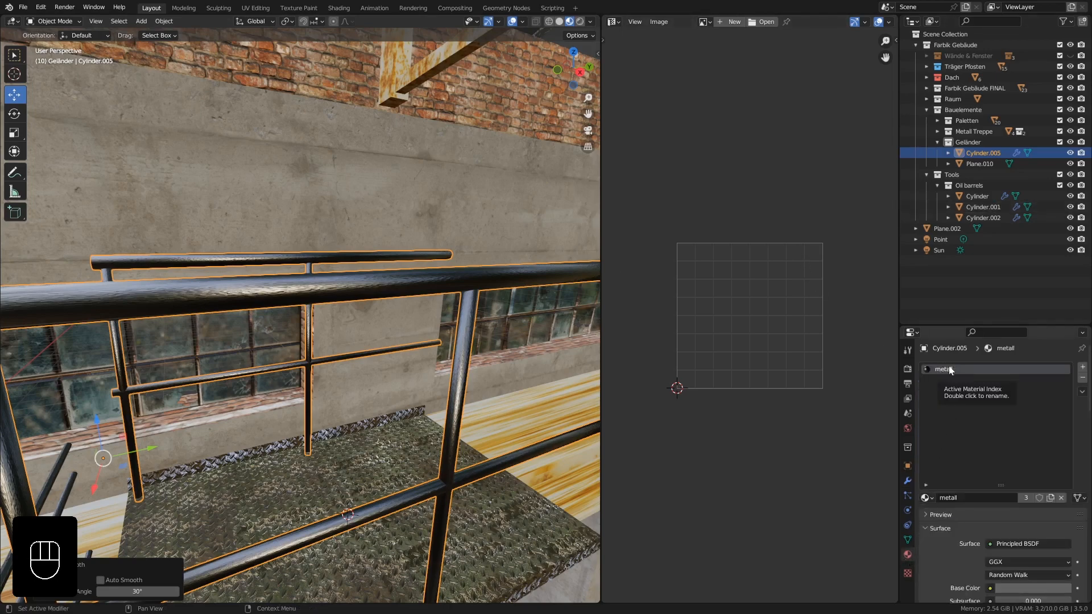
{"action": "left_click", "coordinate": [1048, 498]}
{"action": "double_click", "coordinate": [1004, 500]}
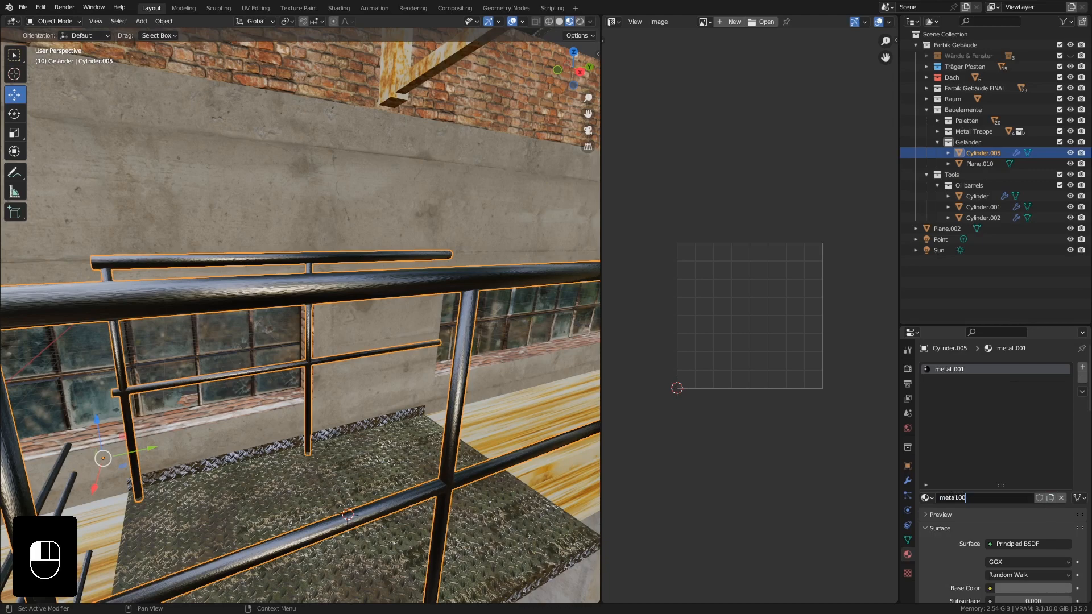
{"action": "key", "text": "BackSpace"}
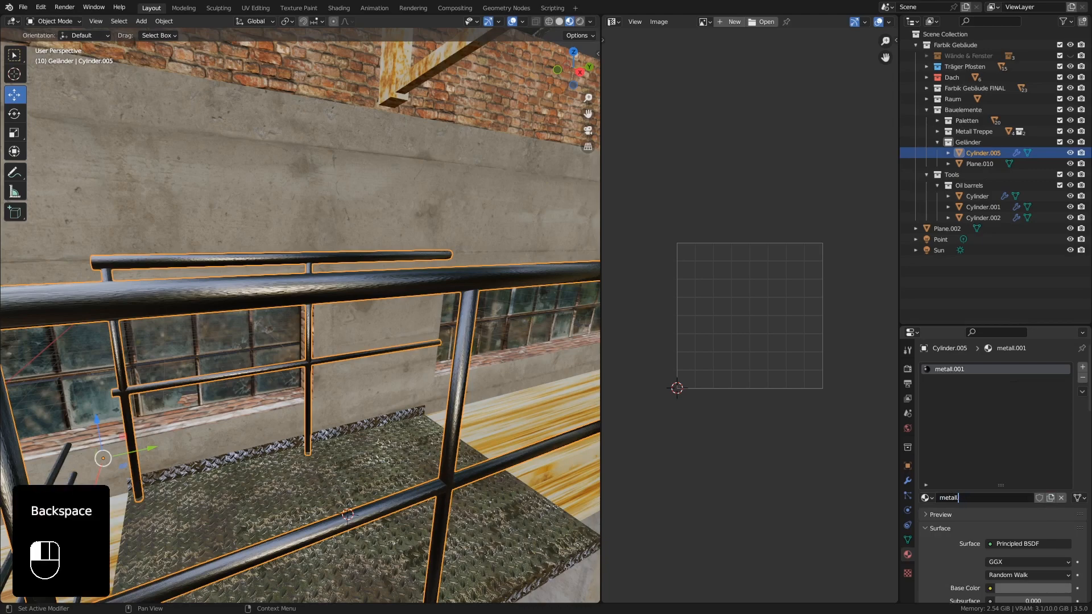
{"action": "type", "text": "geländer"}
{"action": "key", "text": "Return"}
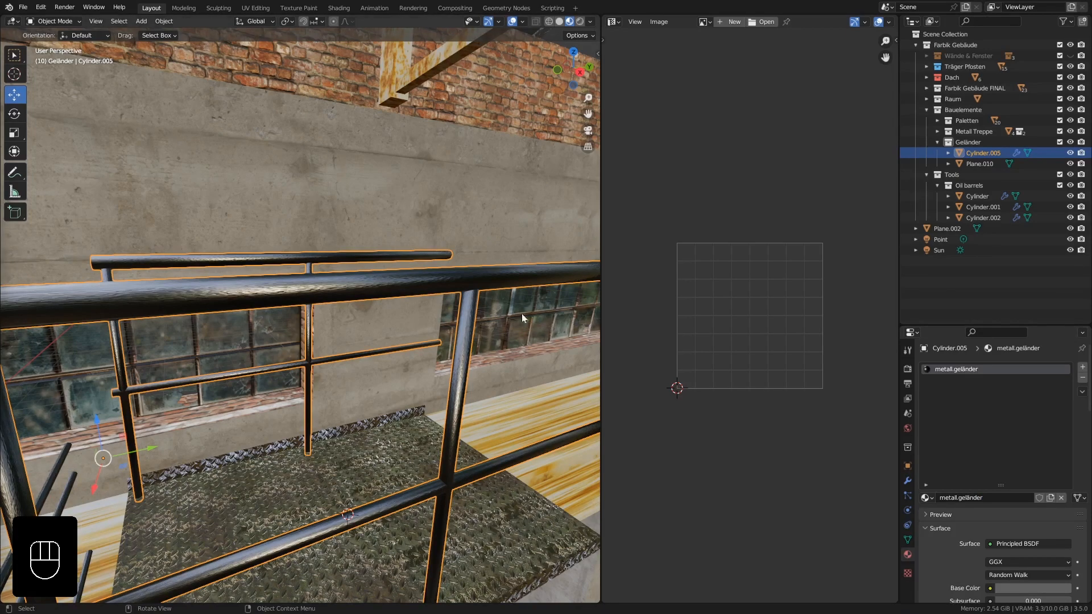
Step: Enlarge the image editor area beside the 3D viewport and switch it to the Shader Editor
{"action": "left_click_drag", "start_coordinate": [600, 262], "coordinate": [400, 259]}
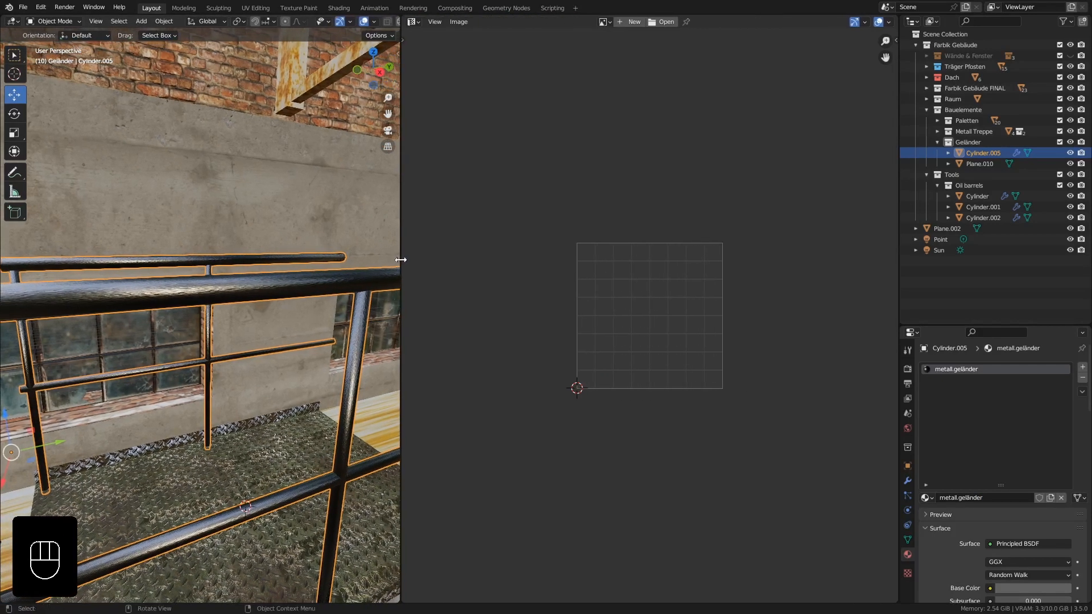
{"action": "left_click", "coordinate": [413, 23]}
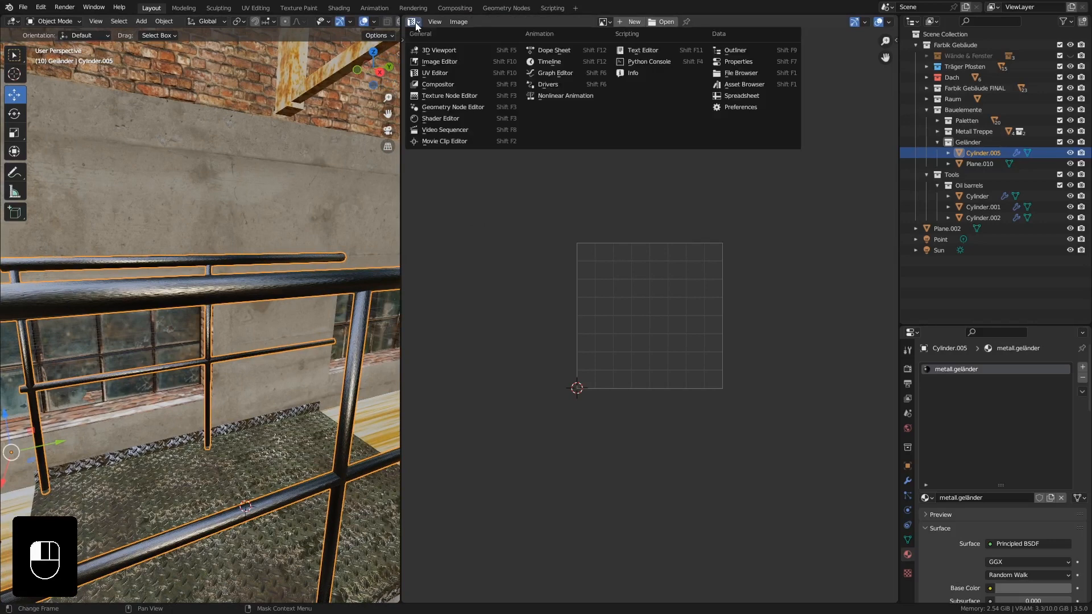
{"action": "left_click", "coordinate": [455, 119]}
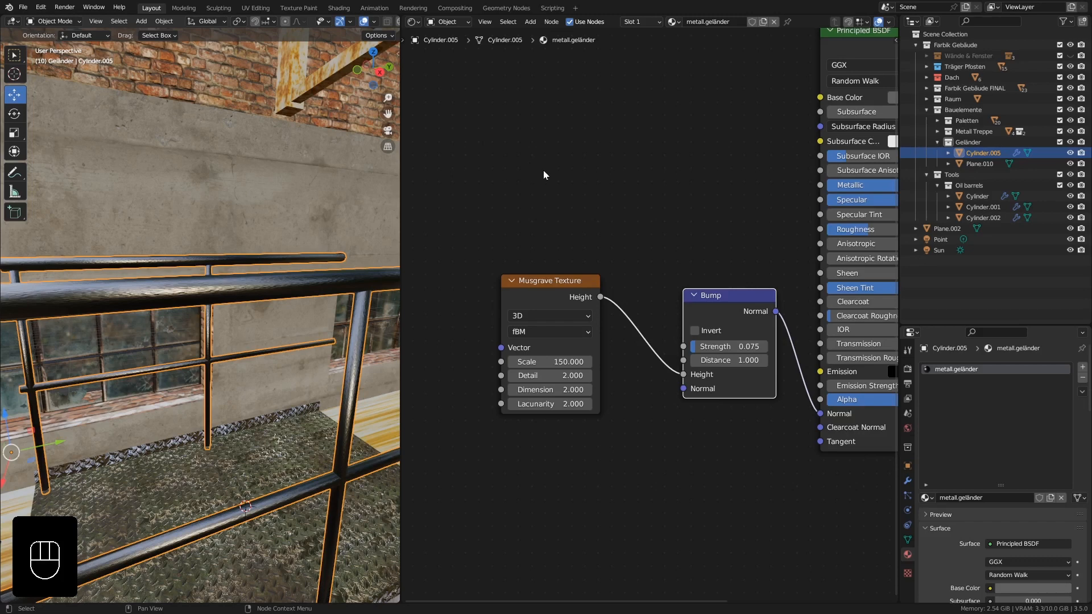
Step: Add Texture Coordinate and Mapping nodes in front of the Musgrave Texture node and shift them clear of it
{"action": "left_click", "coordinate": [551, 281]}
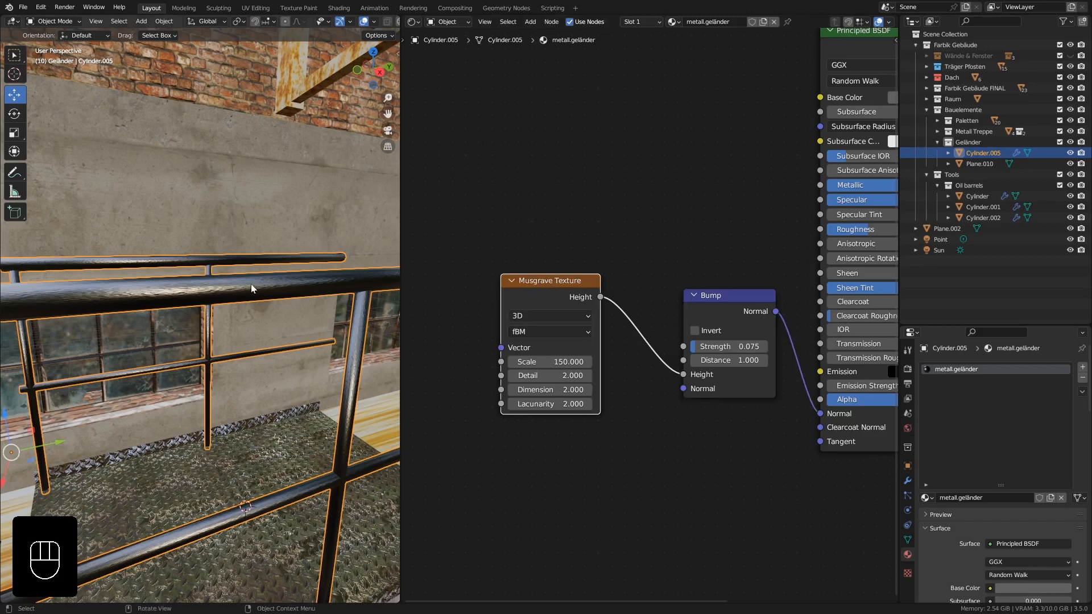
{"action": "scroll", "coordinate": [479, 262], "scroll_direction": "down", "scroll_amount": 2}
{"action": "middle_click_drag", "start_coordinate": [478, 291], "coordinate": [622, 252]}
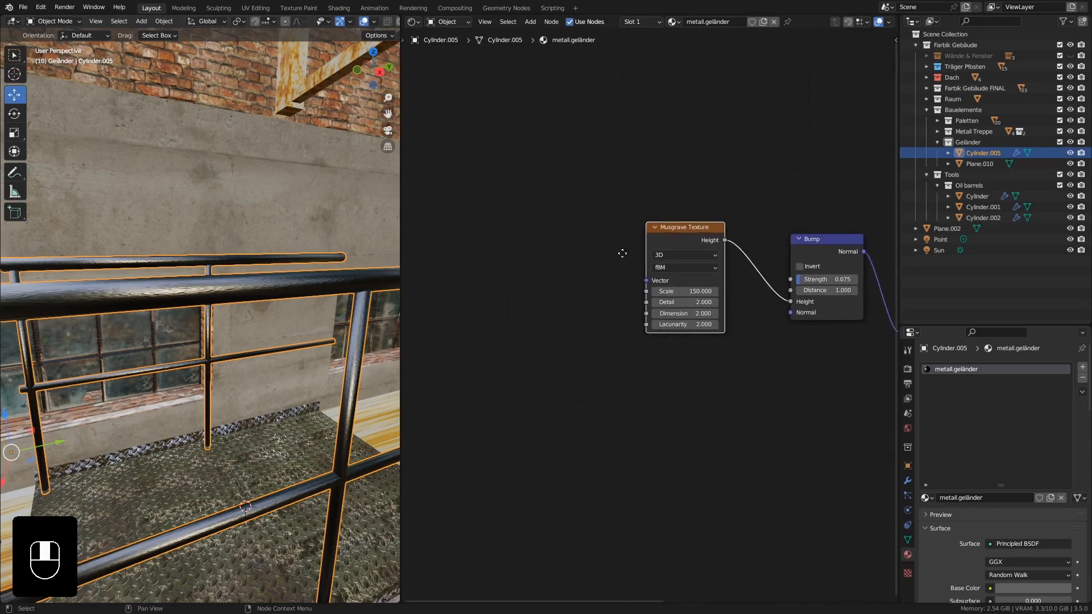
{"action": "key", "text": "ctrl+t"}
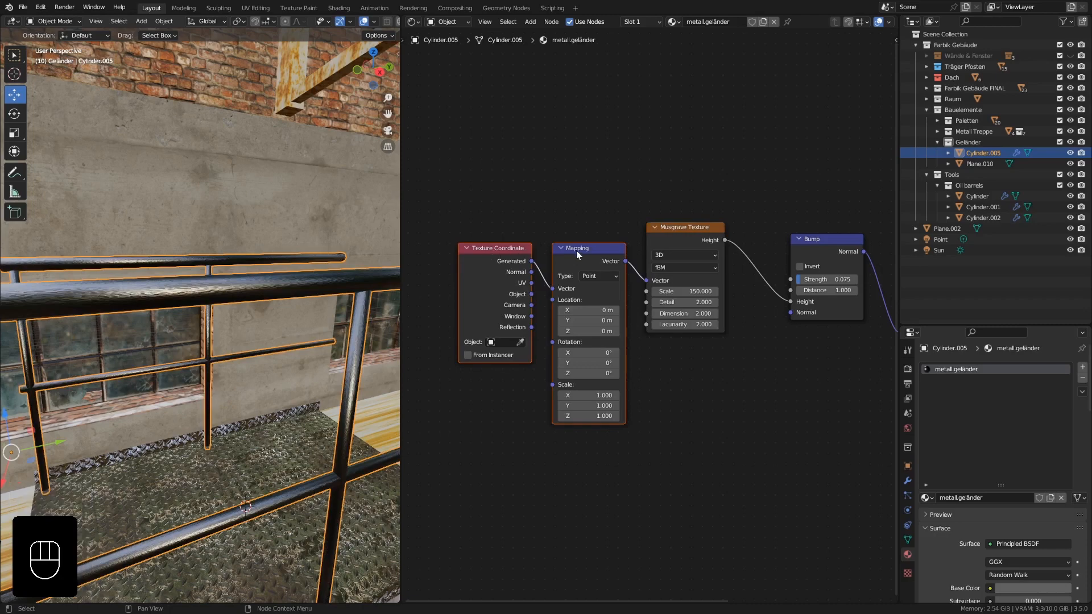
{"action": "left_click_drag", "start_coordinate": [575, 251], "coordinate": [546, 211]}
Step: Set the Mapping node's Y scale in the railing material to 5, after trying 3
{"action": "middle_click_drag", "start_coordinate": [345, 318], "coordinate": [278, 324]}
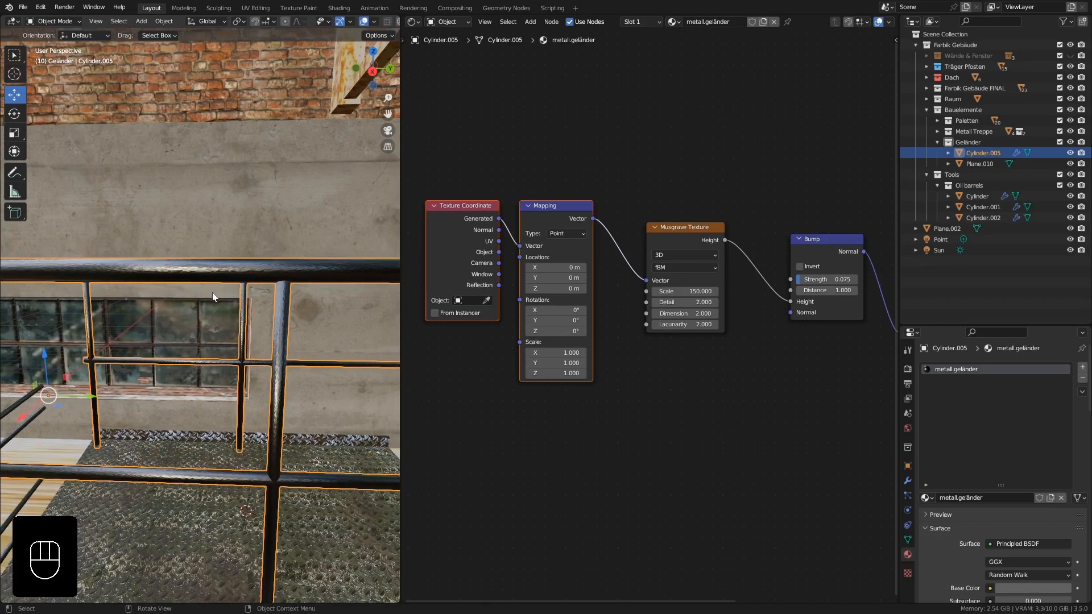
{"action": "mouse_move", "coordinate": [213, 292]}
{"action": "middle_mouse_down"}
{"action": "mouse_move", "coordinate": [170, 276]}
{"action": "mouse_move", "coordinate": [196, 280]}
{"action": "middle_mouse_up"}
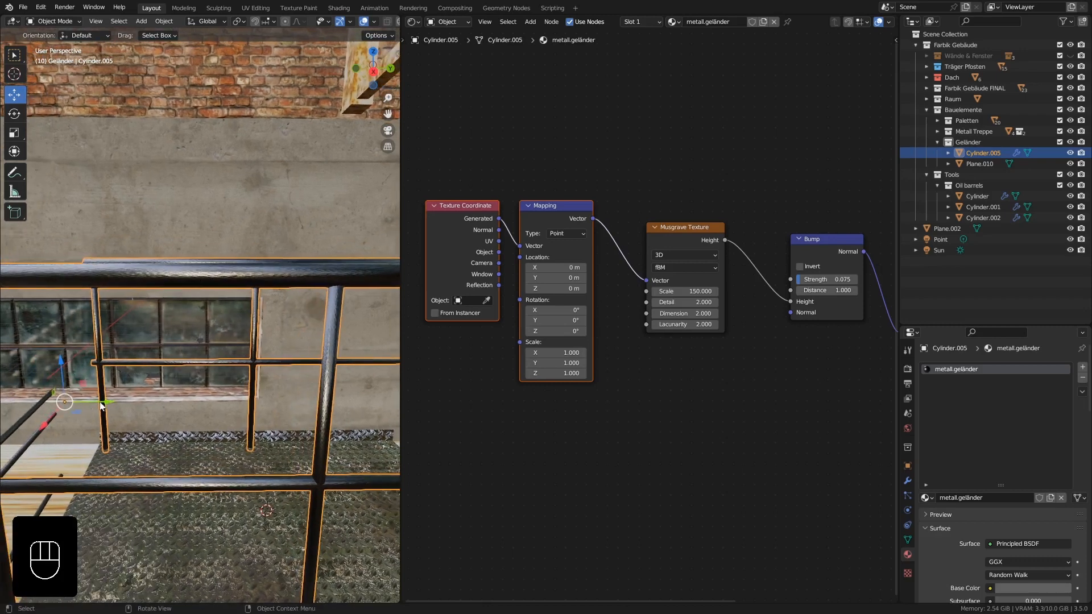
{"action": "middle_click_drag", "start_coordinate": [176, 290], "coordinate": [193, 315]}
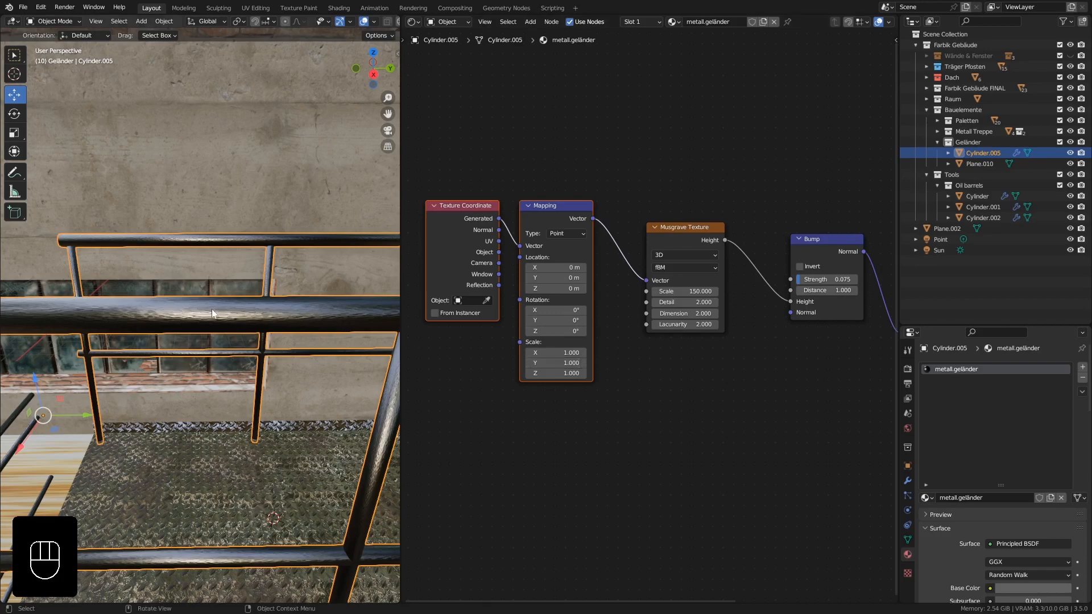
{"action": "middle_click_drag", "start_coordinate": [231, 315], "coordinate": [339, 300]}
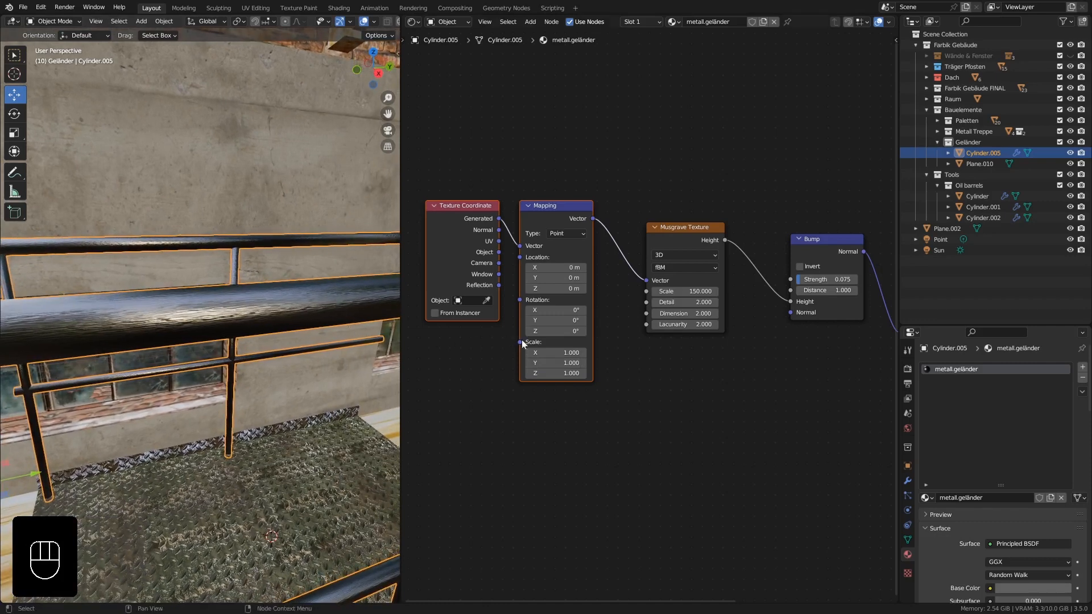
{"action": "double_click", "coordinate": [554, 363]}
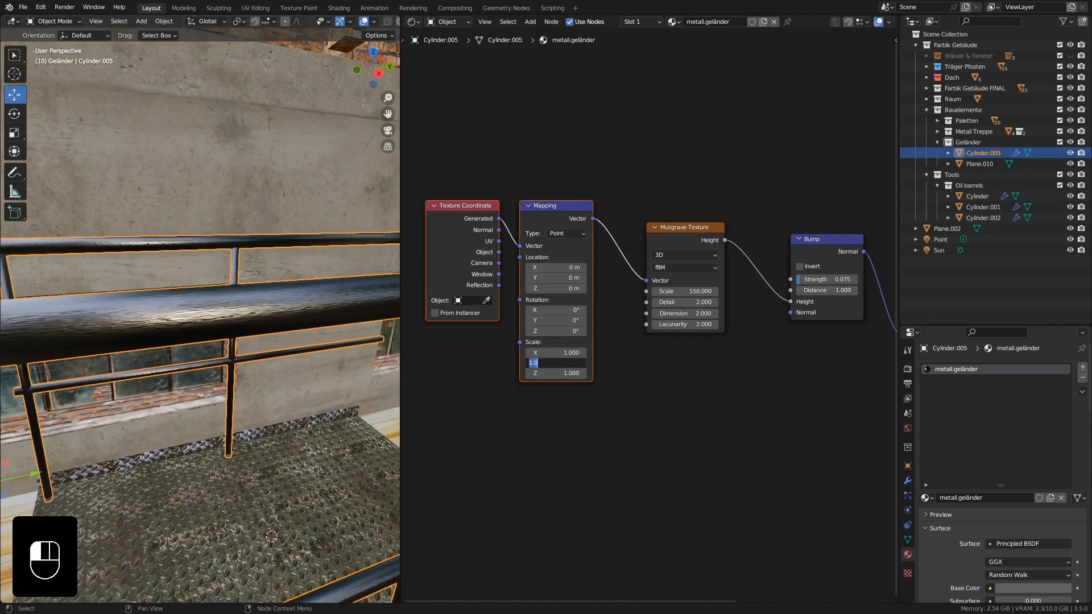
{"action": "type", "text": "3"}
{"action": "key", "text": "Return"}
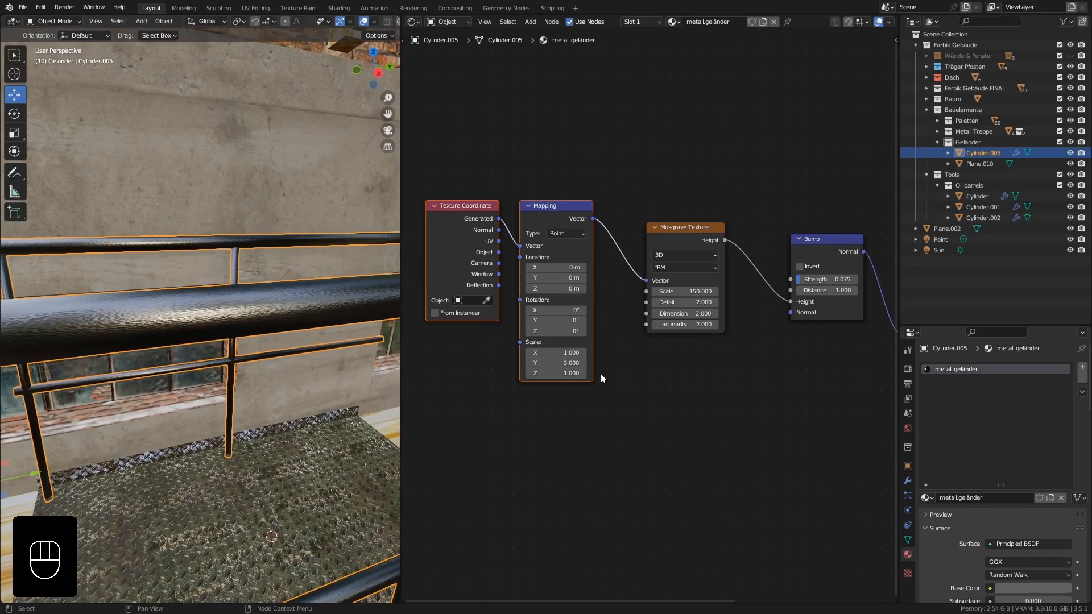
{"action": "double_click", "coordinate": [549, 363]}
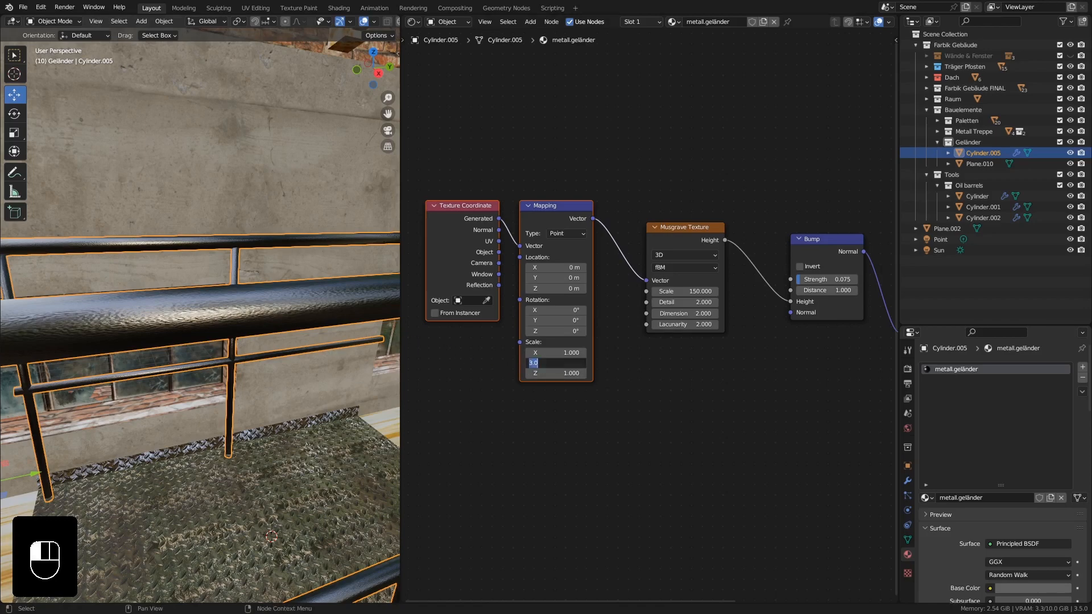
{"action": "type", "text": "5"}
{"action": "key", "text": "Return"}
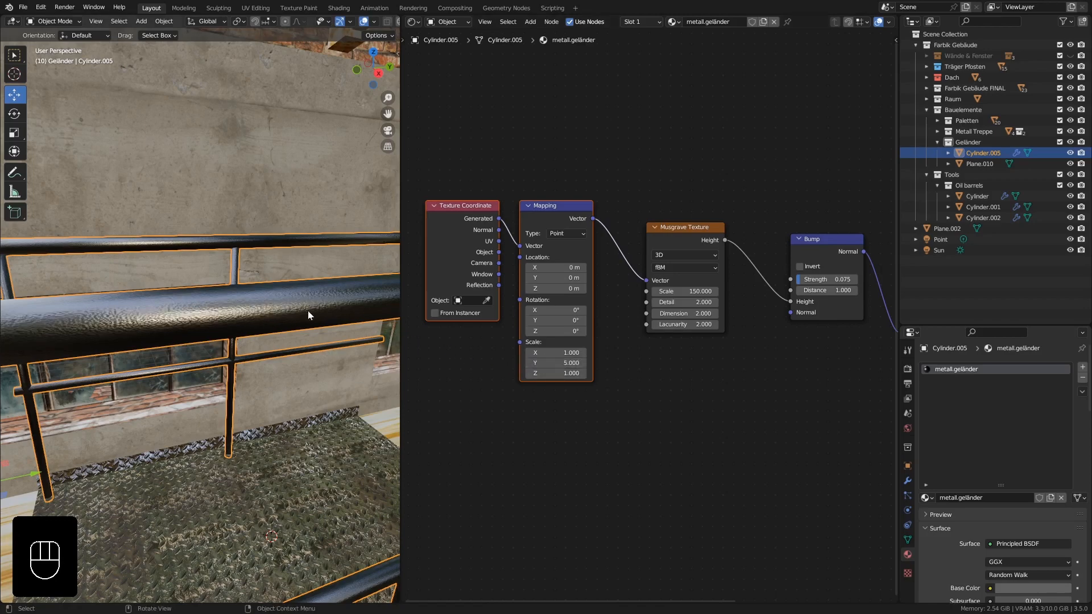
Step: Select the tread-plate platform, enlarge the 3D viewport and add an Array modifier to the platform
{"action": "mouse_move", "coordinate": [308, 311]}
{"action": "middle_mouse_down"}
{"action": "mouse_move", "coordinate": [208, 339]}
{"action": "mouse_move", "coordinate": [257, 387]}
{"action": "mouse_move", "coordinate": [221, 379]}
{"action": "mouse_move", "coordinate": [305, 373]}
{"action": "mouse_move", "coordinate": [262, 385]}
{"action": "mouse_move", "coordinate": [277, 349]}
{"action": "mouse_move", "coordinate": [274, 428]}
{"action": "mouse_move", "coordinate": [180, 378]}
{"action": "mouse_move", "coordinate": [224, 381]}
{"action": "mouse_move", "coordinate": [228, 370]}
{"action": "middle_mouse_up"}
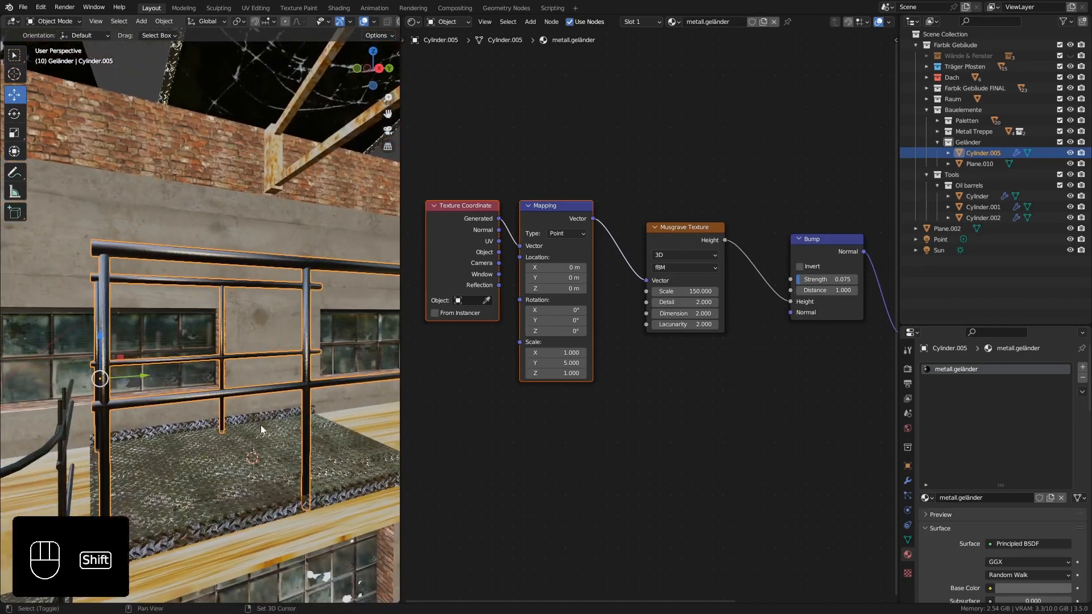
{"action": "middle_click_drag", "start_coordinate": [261, 429], "coordinate": [219, 423], "text": "shift"}
{"action": "left_click", "coordinate": [239, 398]}
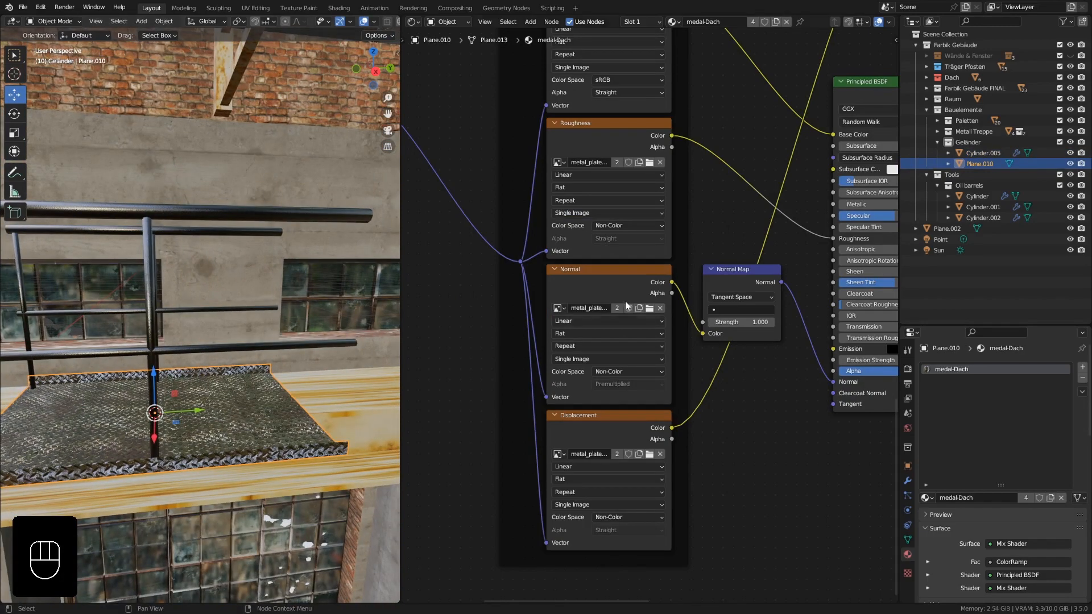
{"action": "left_click_drag", "start_coordinate": [399, 218], "coordinate": [637, 220]}
{"action": "middle_click_drag", "start_coordinate": [423, 254], "coordinate": [394, 379], "text": "ctrl"}
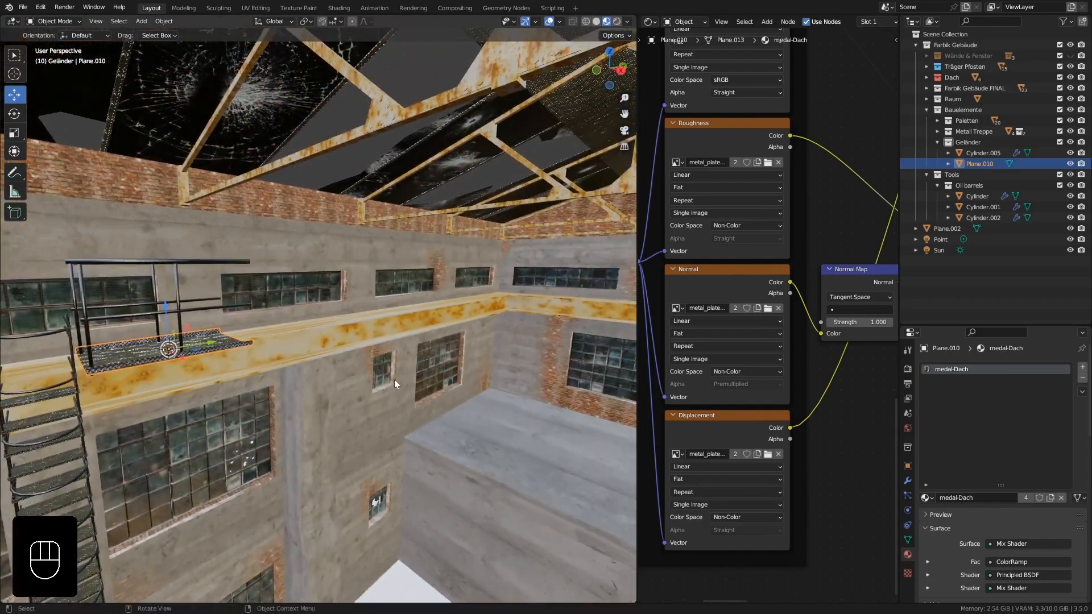
{"action": "left_click", "coordinate": [906, 481]}
{"action": "left_click", "coordinate": [952, 366]}
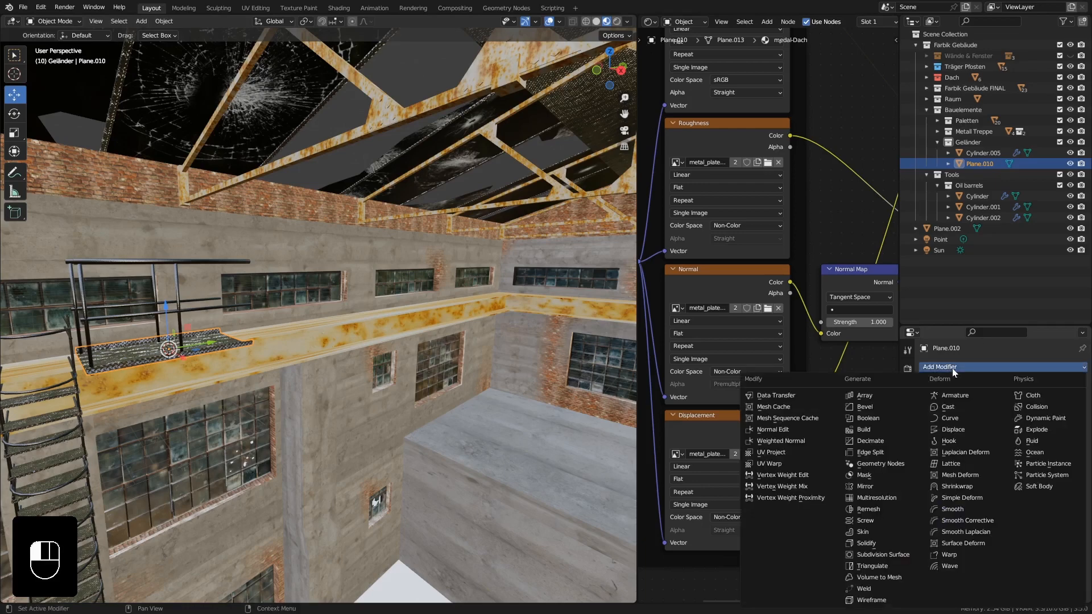
{"action": "left_click", "coordinate": [885, 395]}
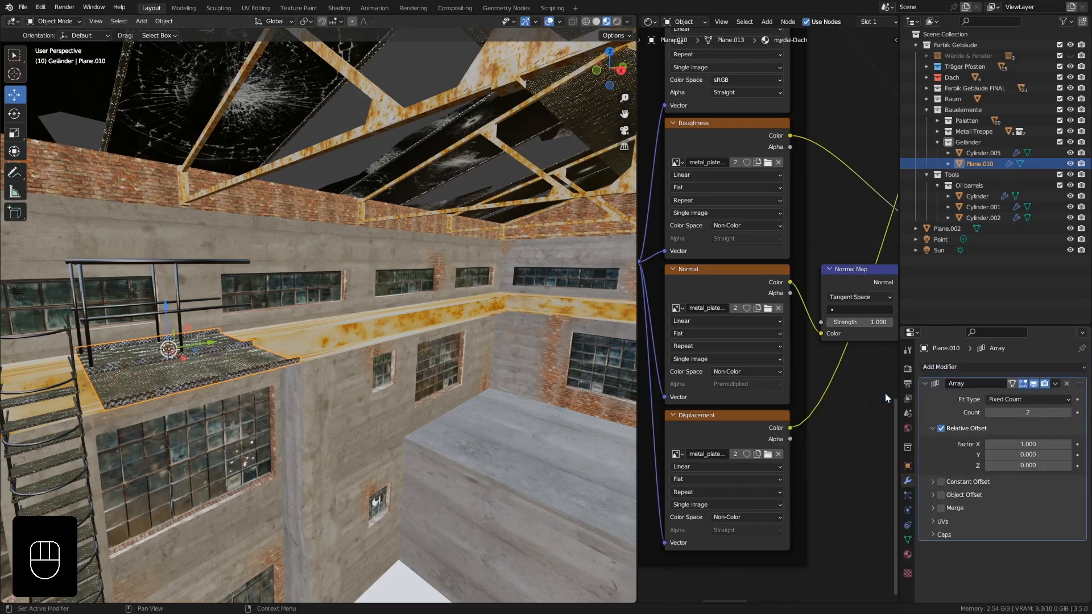
Step: Set the platform array's relative offset to 0 on X and 1 on Y
{"action": "middle_click_drag", "start_coordinate": [356, 328], "coordinate": [342, 334]}
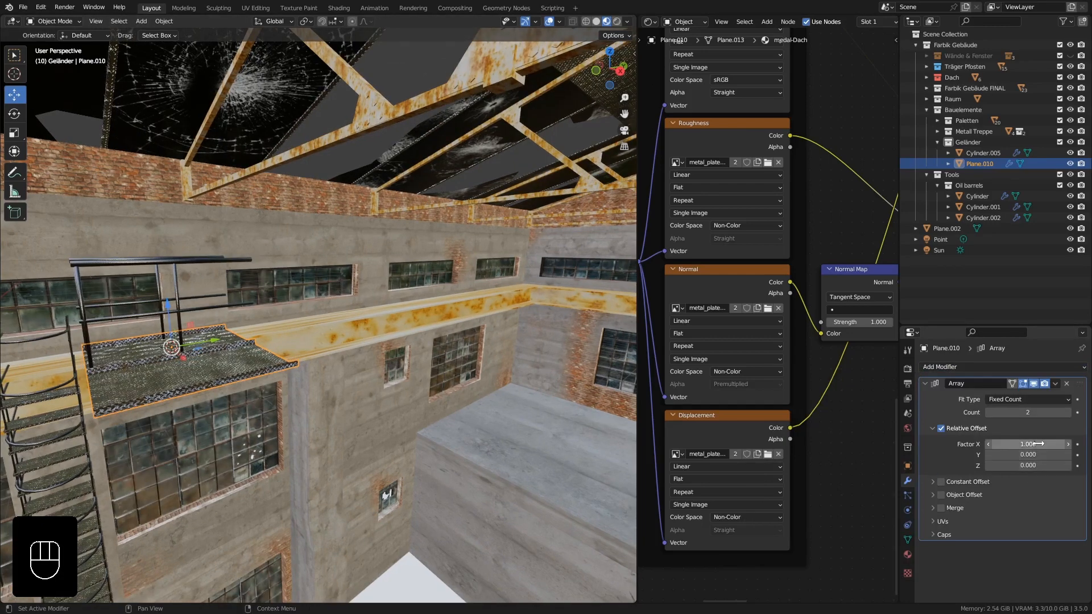
{"action": "left_click", "coordinate": [1035, 444]}
{"action": "type", "text": "0"}
{"action": "key", "text": "Return"}
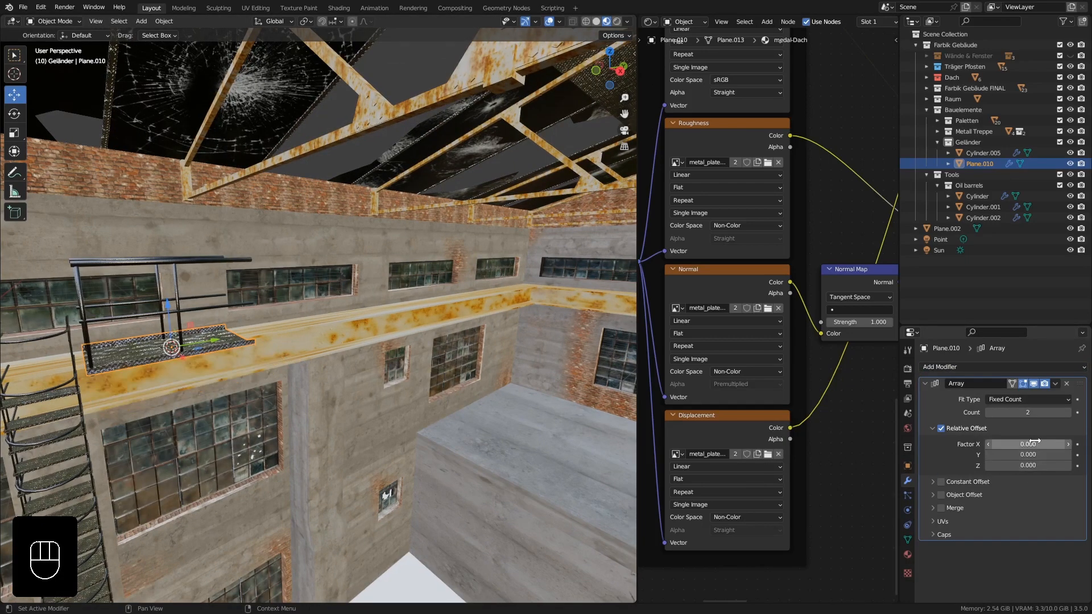
{"action": "left_click", "coordinate": [1032, 454]}
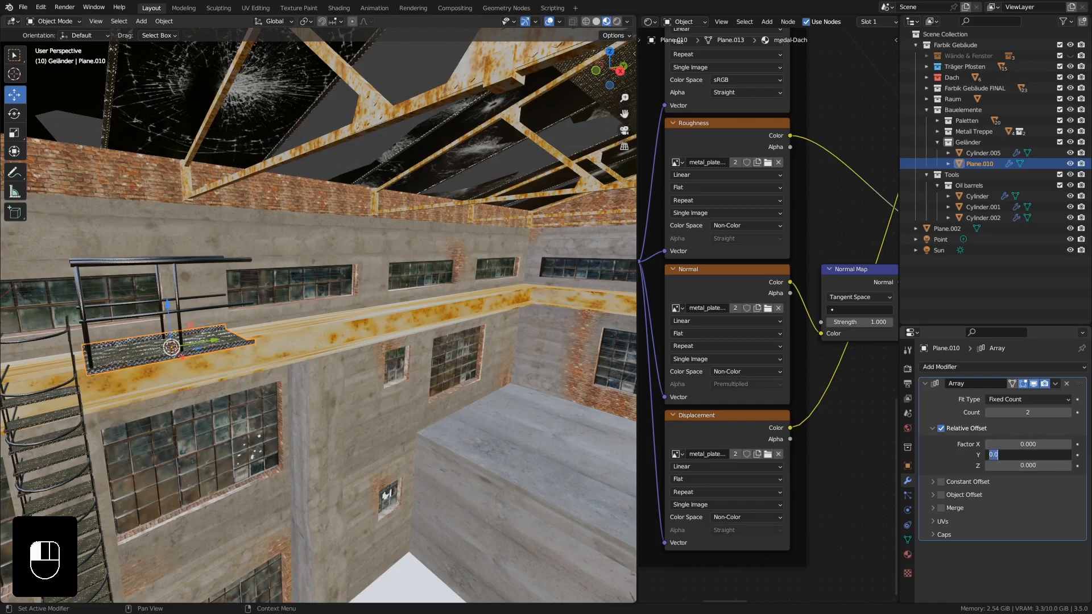
{"action": "type", "text": "1"}
{"action": "key", "text": "Return"}
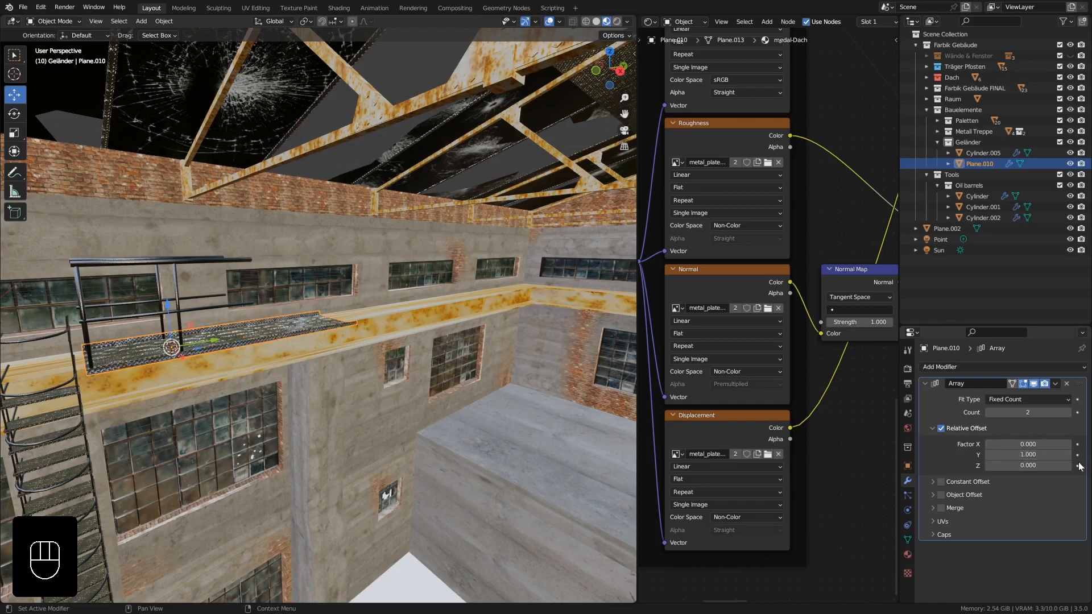
Step: Extend the platform along the rusty beam with an array count of 6, after trying 7
{"action": "mouse_move", "coordinate": [425, 345]}
{"action": "middle_mouse_down"}
{"action": "mouse_move", "coordinate": [407, 373]}
{"action": "mouse_move", "coordinate": [376, 363]}
{"action": "mouse_move", "coordinate": [425, 347]}
{"action": "middle_mouse_up"}
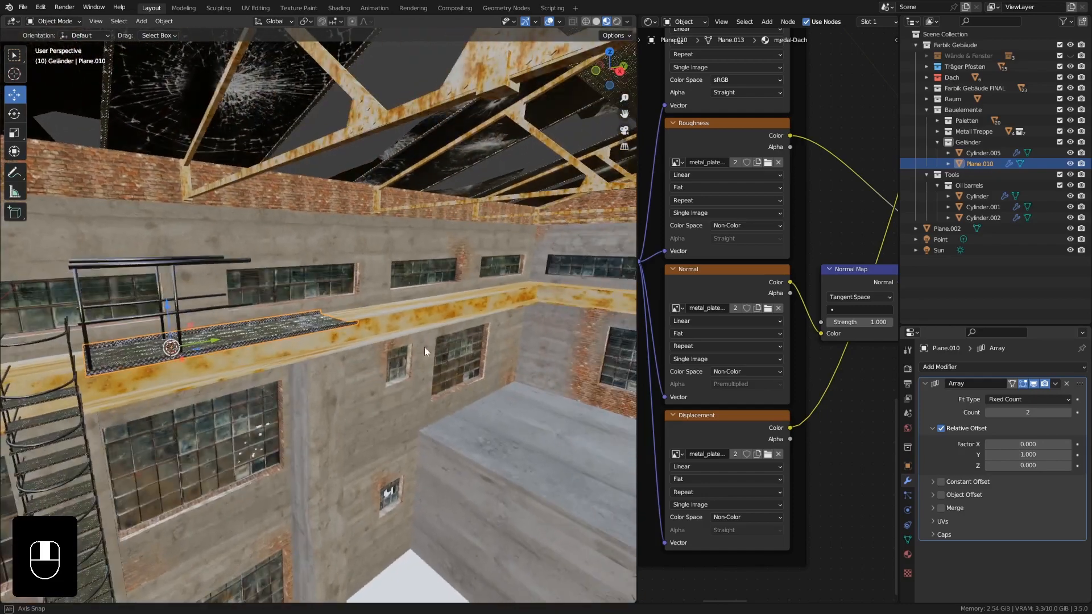
{"action": "left_click", "coordinate": [1068, 412]}
{"action": "left_click", "coordinate": [1068, 413]}
{"action": "left_click", "coordinate": [1069, 413]}
{"action": "left_click", "coordinate": [1069, 413]}
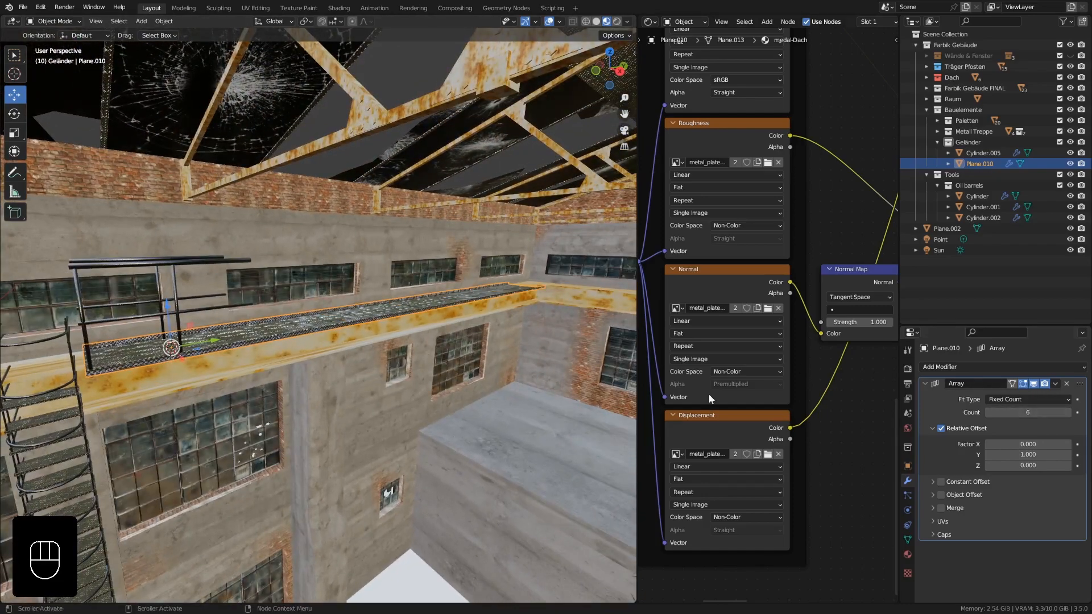
{"action": "mouse_move", "coordinate": [398, 335]}
{"action": "middle_mouse_down"}
{"action": "mouse_move", "coordinate": [446, 336]}
{"action": "mouse_move", "coordinate": [303, 333]}
{"action": "mouse_move", "coordinate": [421, 347]}
{"action": "mouse_move", "coordinate": [393, 336]}
{"action": "middle_mouse_up"}
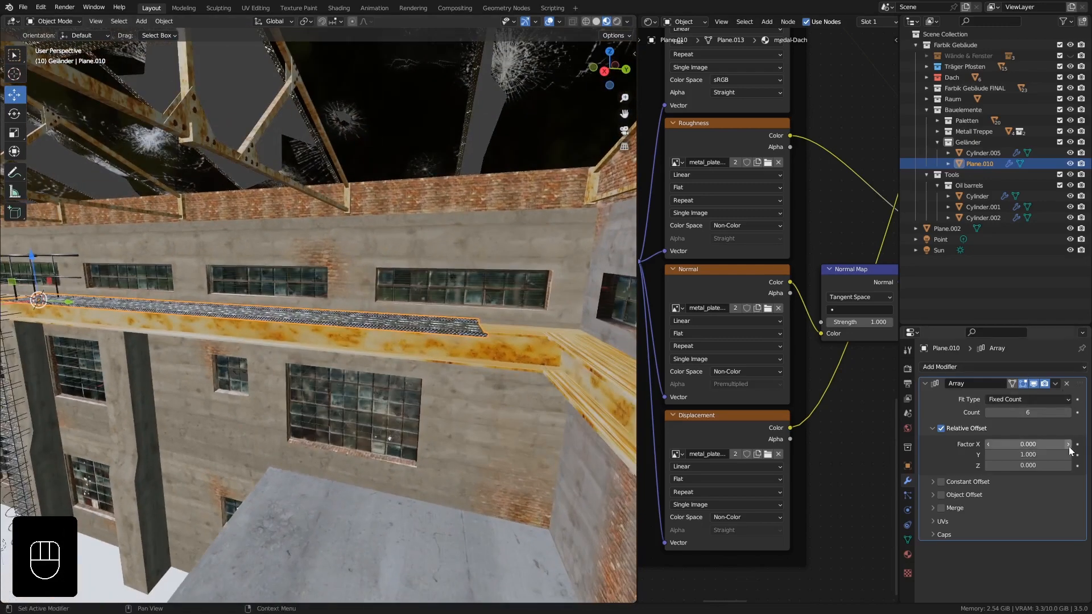
{"action": "left_click", "coordinate": [1069, 413]}
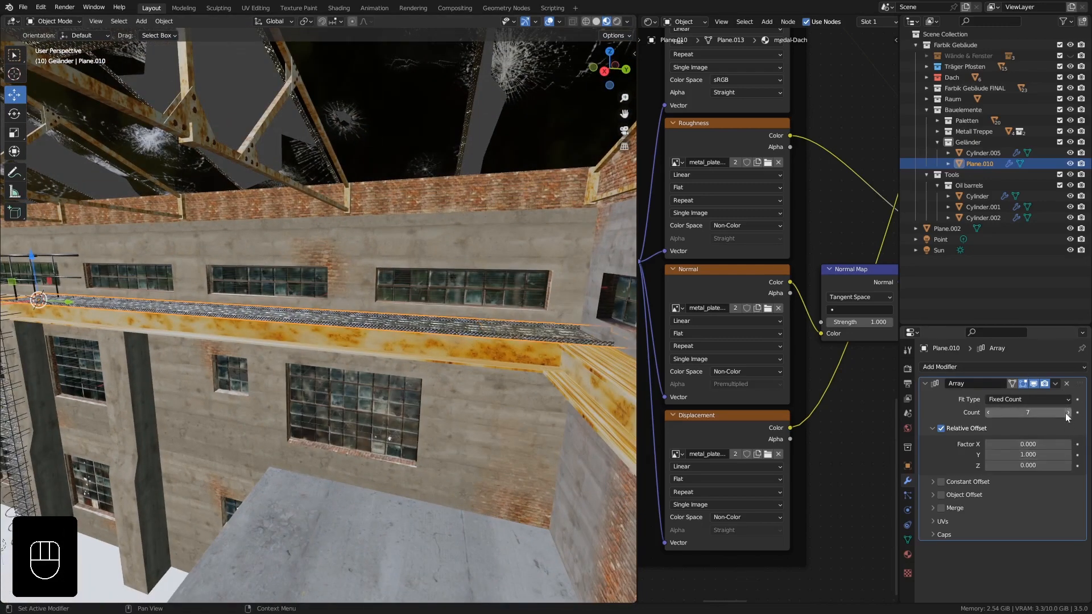
{"action": "middle_click_drag", "start_coordinate": [579, 370], "coordinate": [527, 368], "text": "shift"}
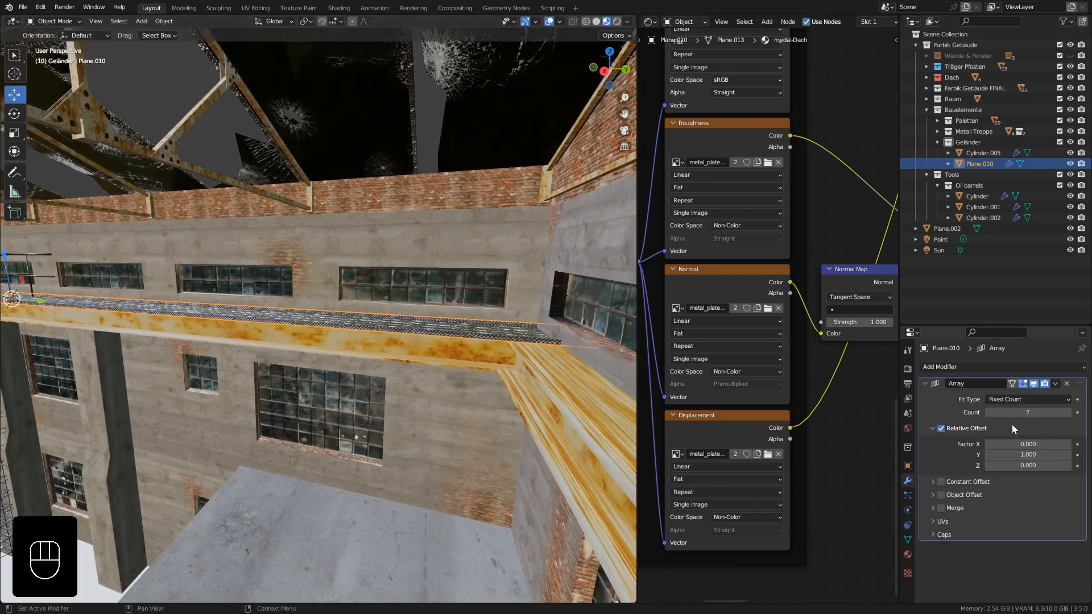
{"action": "left_click", "coordinate": [989, 413]}
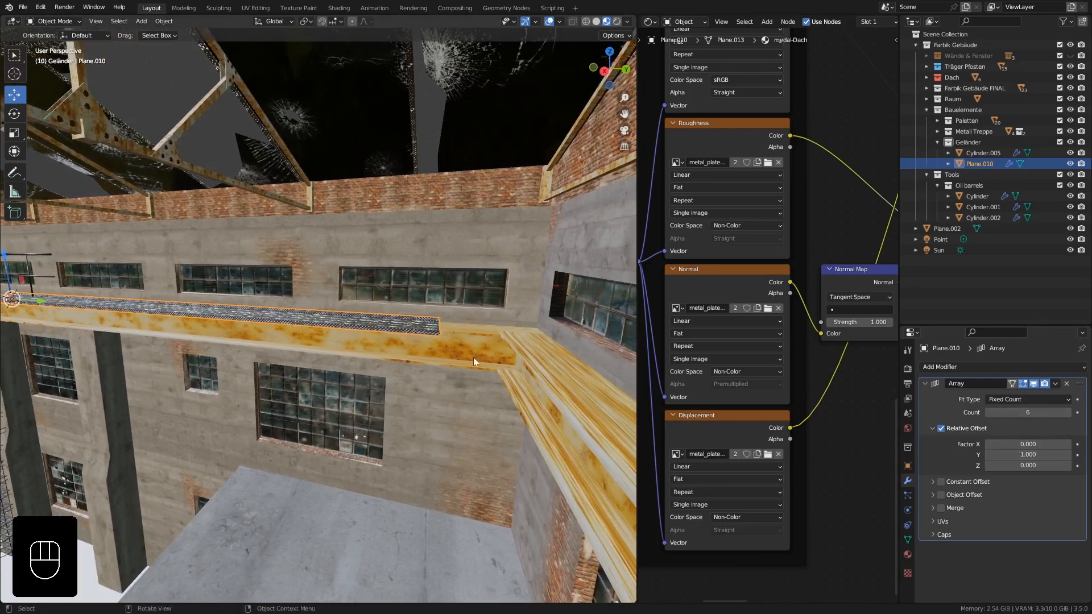
Step: Add an Array modifier to the mirrored railing and set its count to 5
{"action": "middle_click_drag", "start_coordinate": [471, 358], "coordinate": [486, 307]}
{"action": "left_click", "coordinate": [213, 265]}
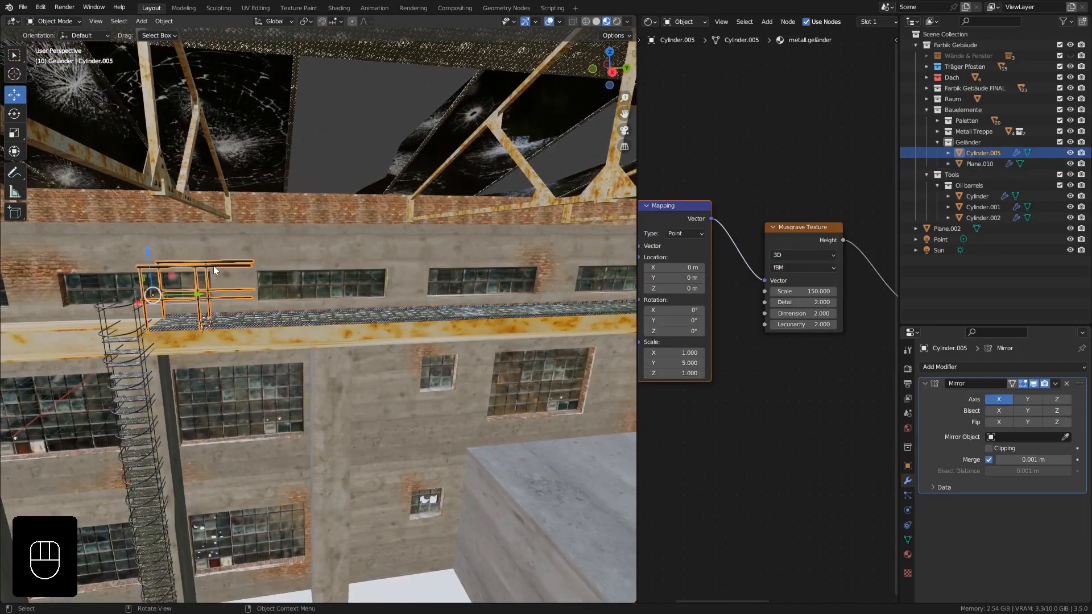
{"action": "left_click", "coordinate": [924, 384]}
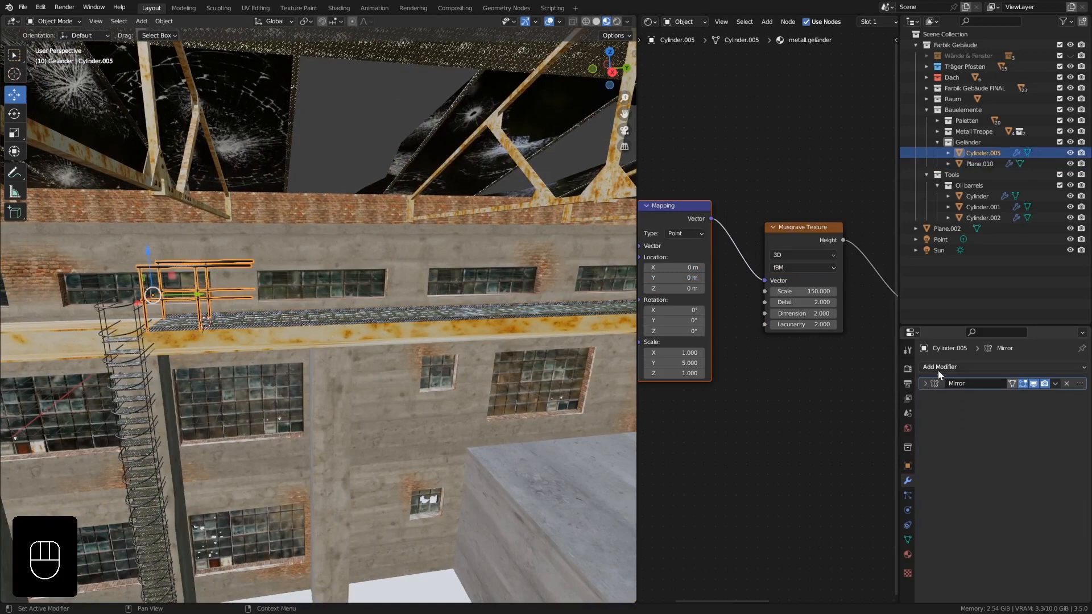
{"action": "left_click", "coordinate": [937, 368]}
{"action": "left_click", "coordinate": [873, 395]}
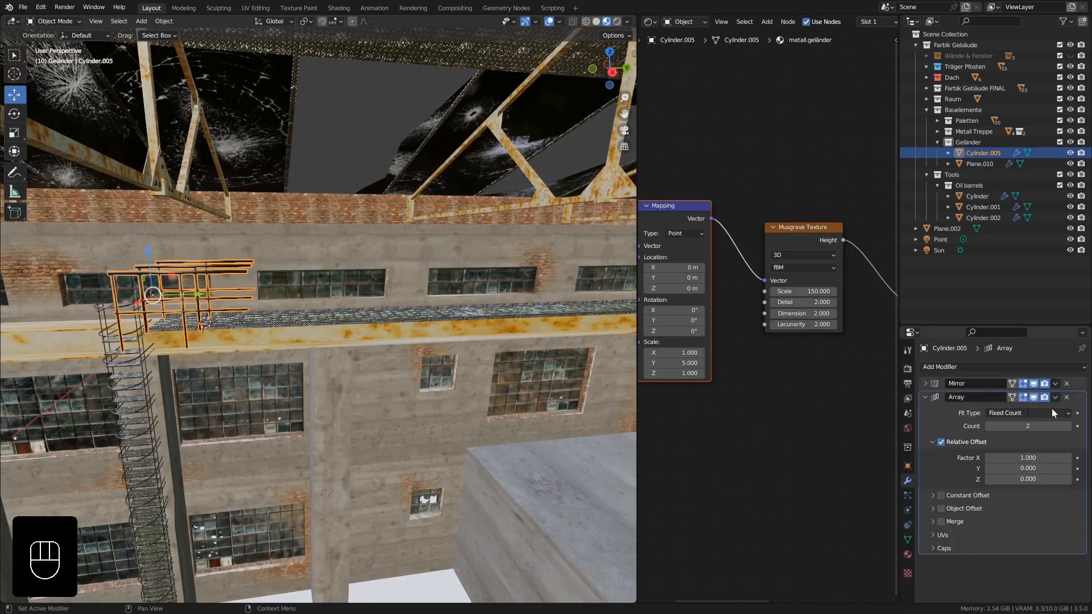
{"action": "left_click", "coordinate": [1068, 426]}
{"action": "left_click", "coordinate": [1068, 427]}
{"action": "left_click", "coordinate": [1068, 426]}
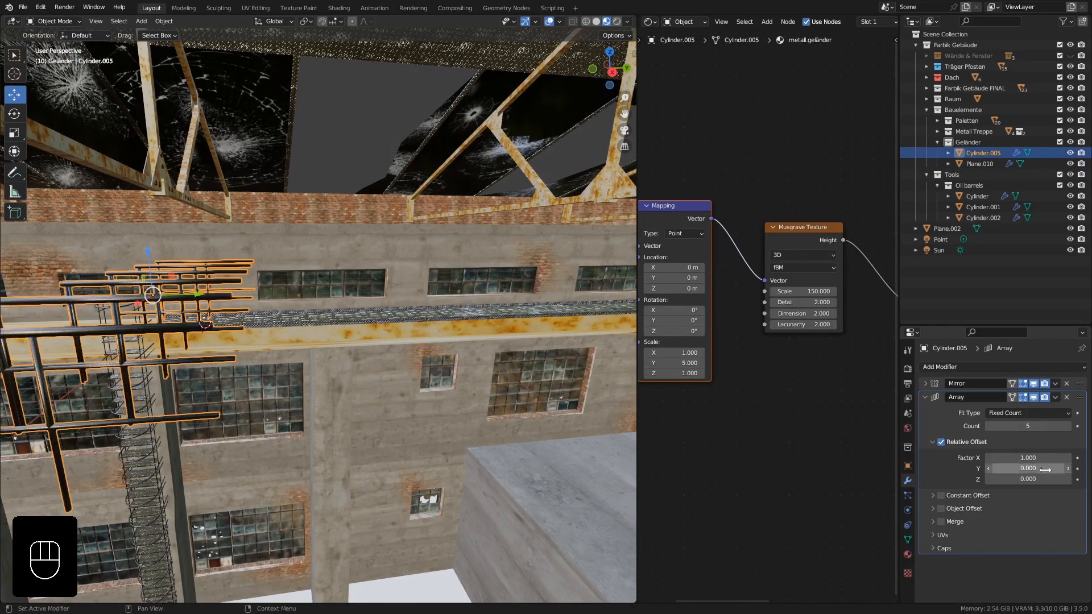
Step: Set the railing array's relative offset to 0 on X and 1 on Y, and its count to 6
{"action": "left_click", "coordinate": [1028, 458]}
{"action": "type", "text": "0"}
{"action": "key", "text": "Return"}
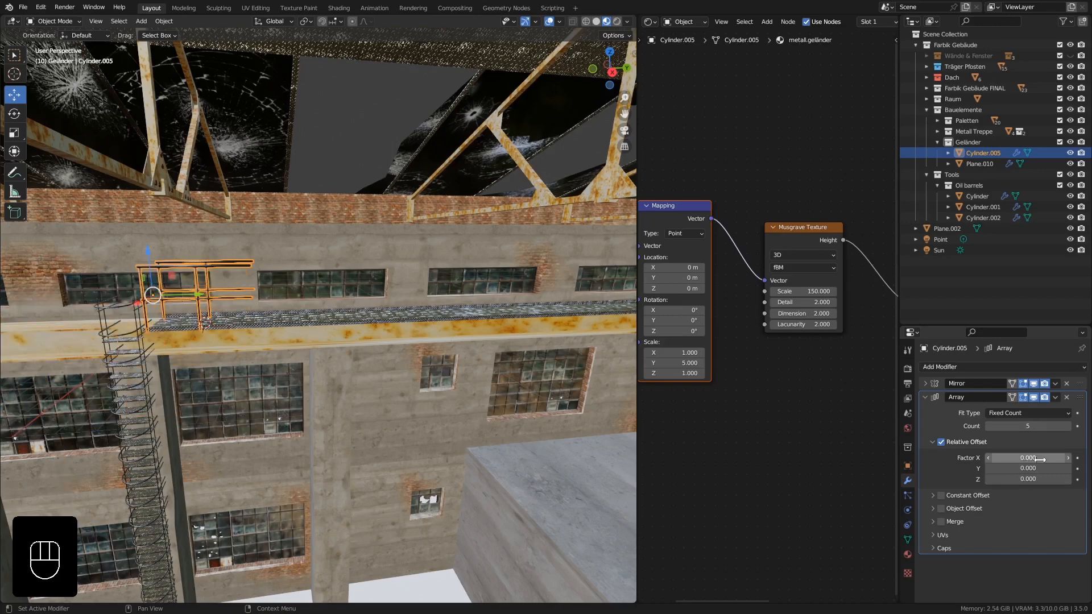
{"action": "left_click", "coordinate": [1028, 468]}
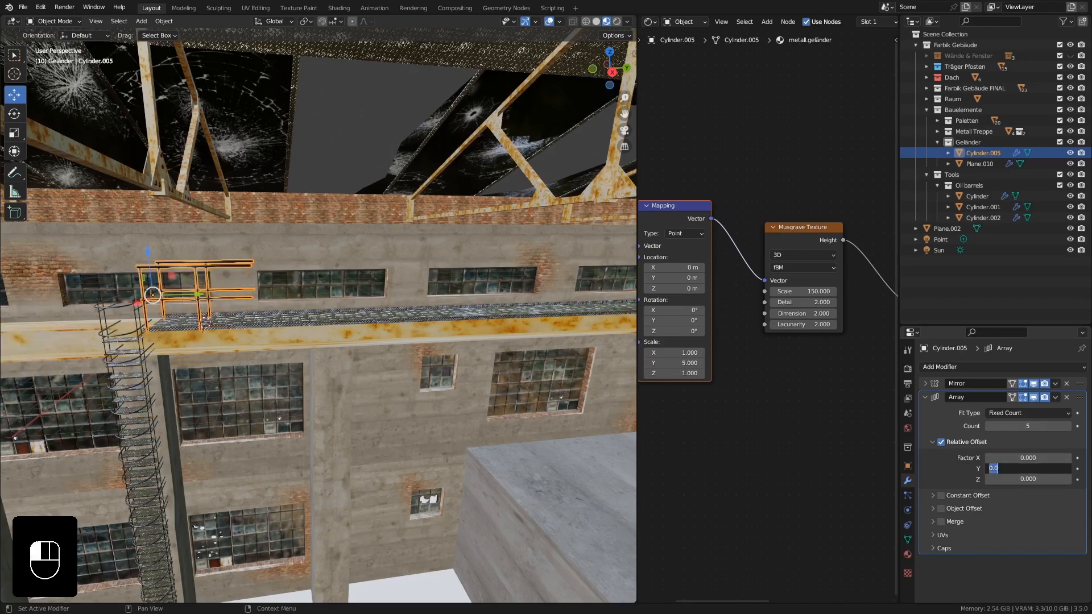
{"action": "type", "text": "1"}
{"action": "key", "text": "Return"}
{"action": "middle_click_drag", "start_coordinate": [592, 420], "coordinate": [392, 429], "text": "shift"}
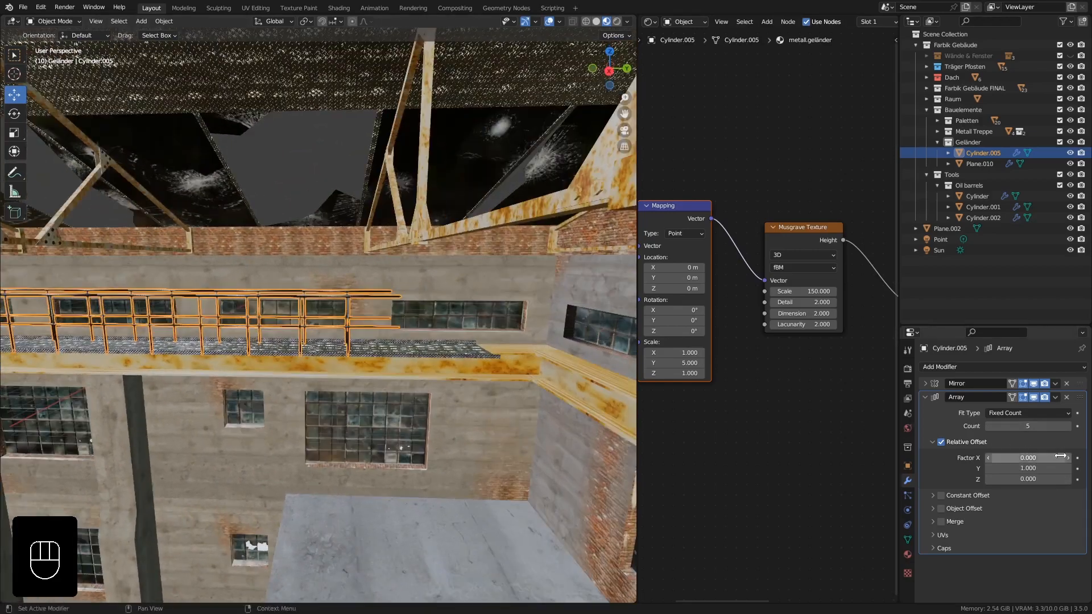
{"action": "left_click", "coordinate": [1067, 427]}
{"action": "middle_click_drag", "start_coordinate": [489, 401], "coordinate": [185, 346]}
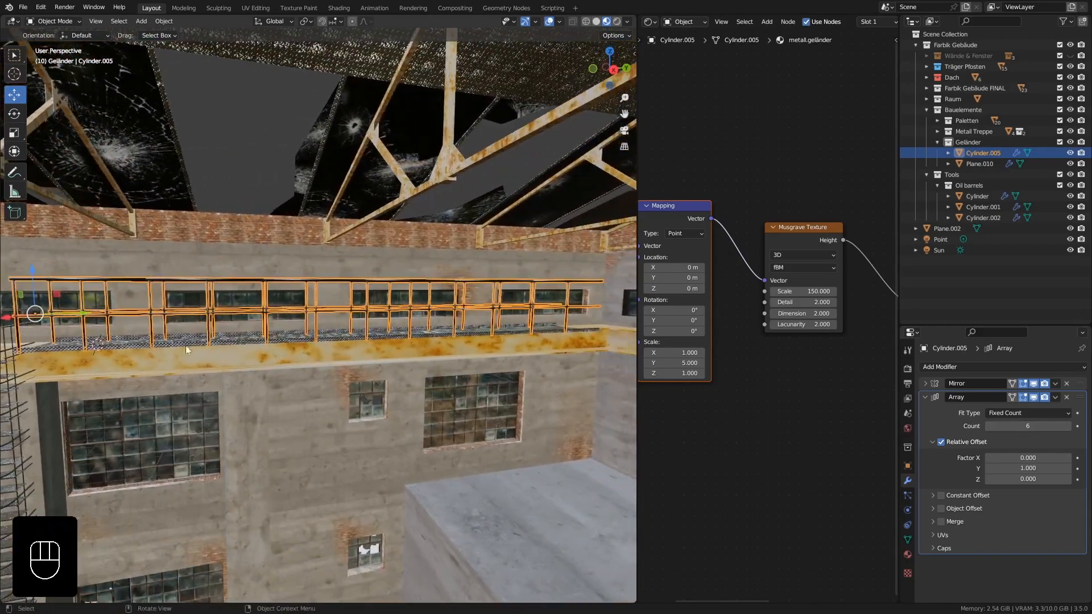
Step: Select the arrayed platform and railing together and duplicate them in place
{"action": "left_click", "coordinate": [60, 346]}
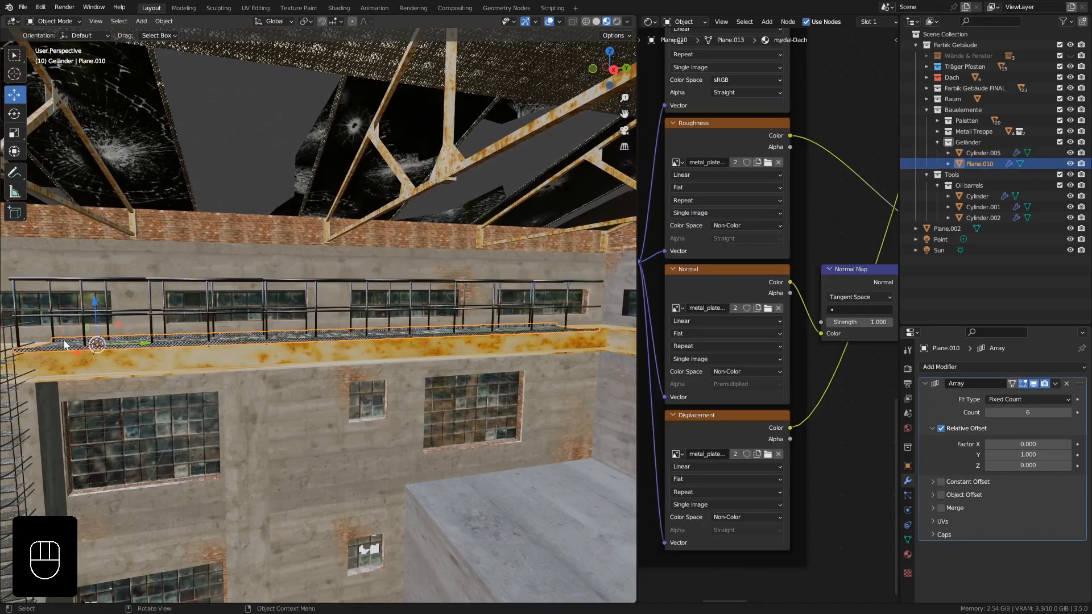
{"action": "left_click", "coordinate": [59, 313], "text": "shift"}
{"action": "scroll", "coordinate": [97, 325], "scroll_direction": "down", "scroll_amount": 3}
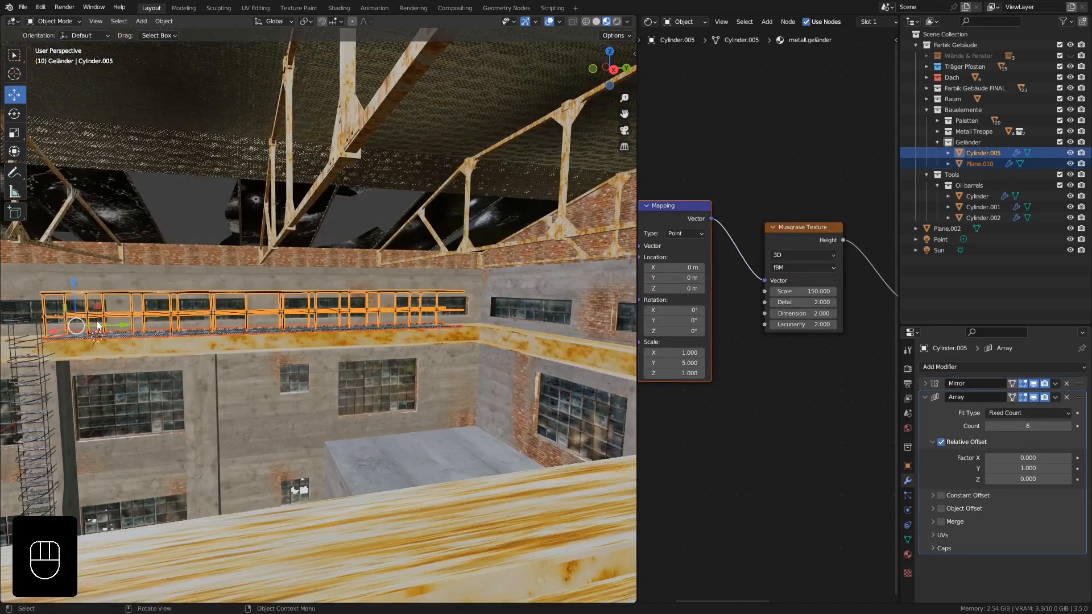
{"action": "key", "text": "shift+d"}
{"action": "right_click", "coordinate": [233, 363]}
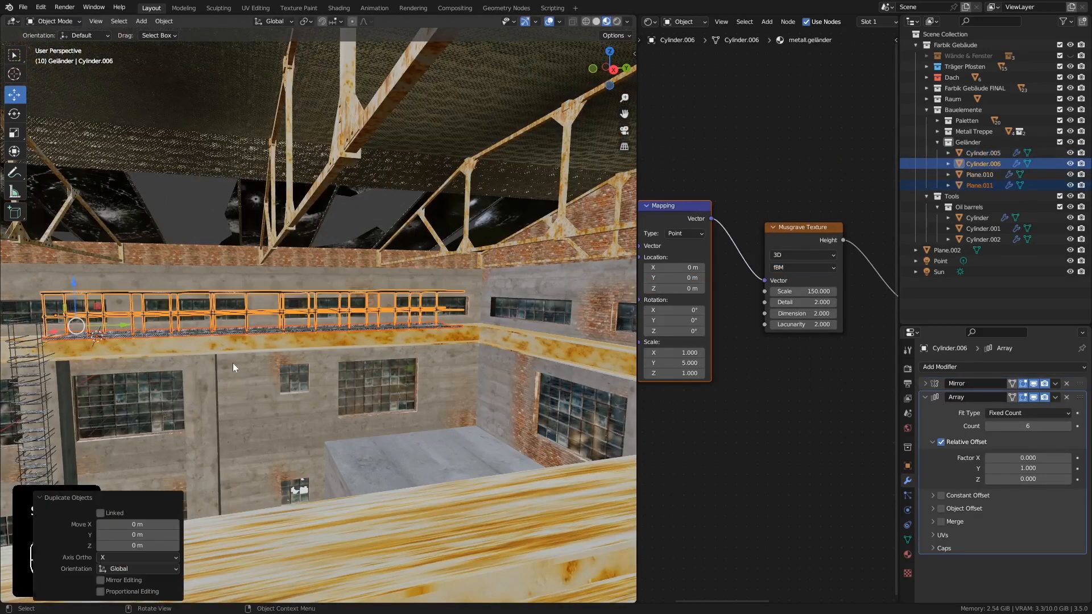
Step: Rotate the duplicated platform and railing by -90° around the Z axis
{"action": "middle_click_drag", "start_coordinate": [233, 363], "coordinate": [268, 381]}
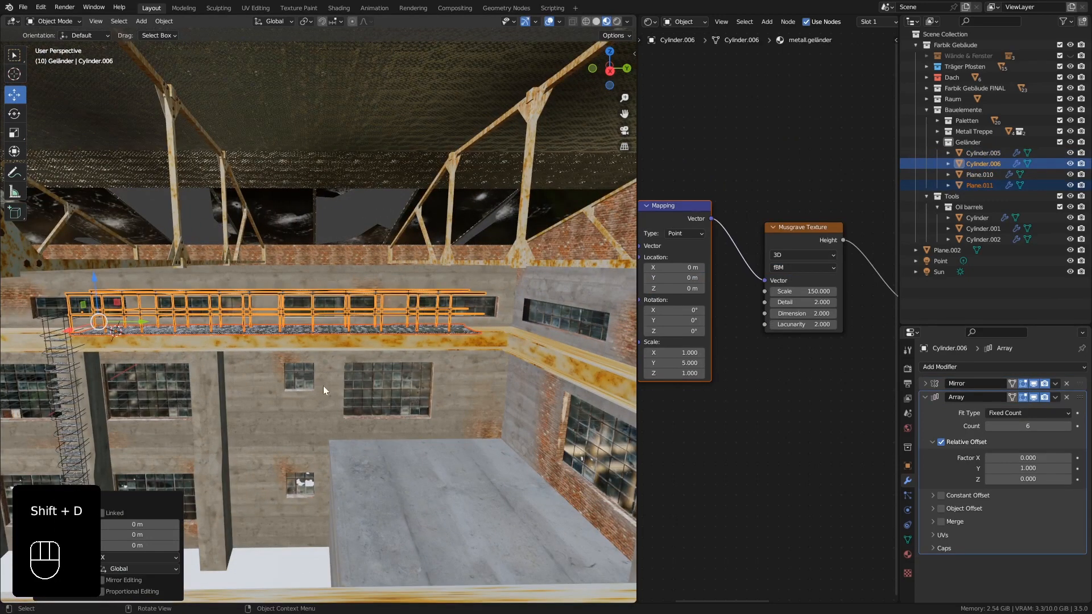
{"action": "key", "text": "r"}
{"action": "key", "text": "z"}
{"action": "key", "text": "KP_9"}
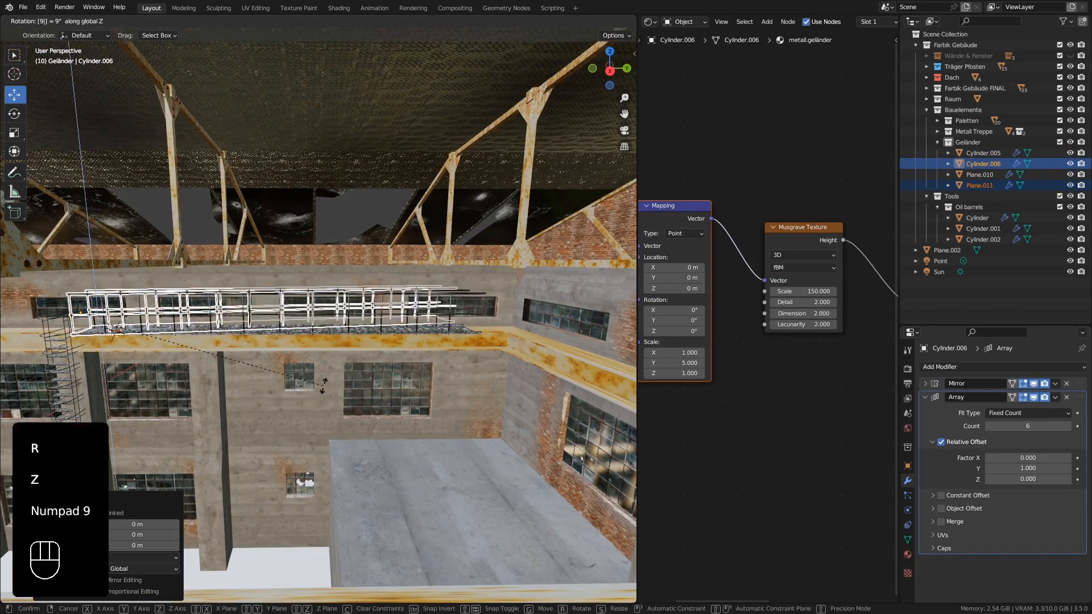
{"action": "key", "text": "KP_0"}
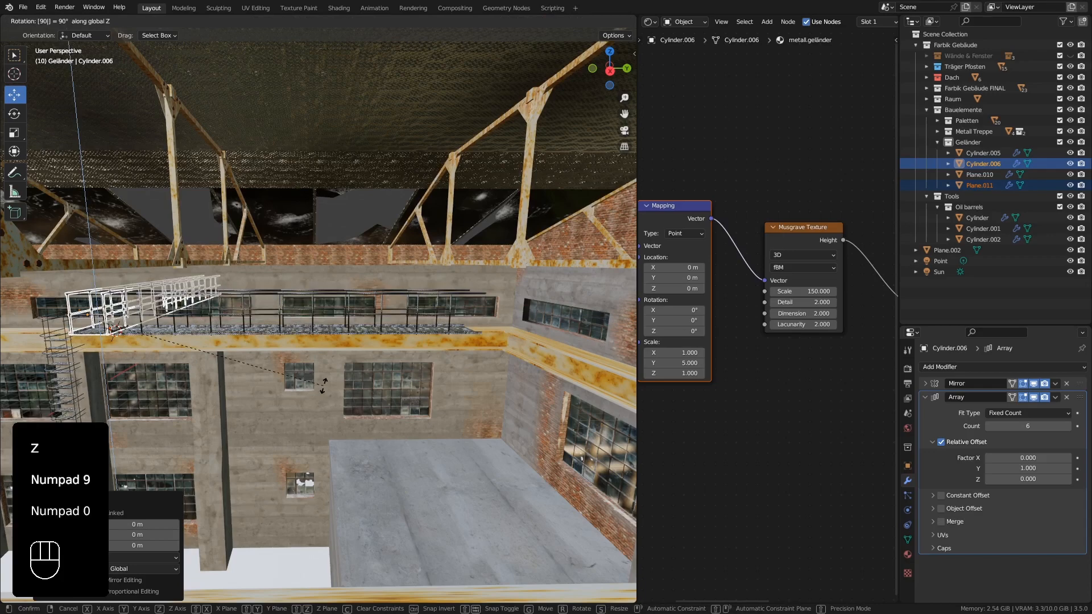
{"action": "key", "text": "KP_Subtract"}
{"action": "key", "text": "KP_Enter"}
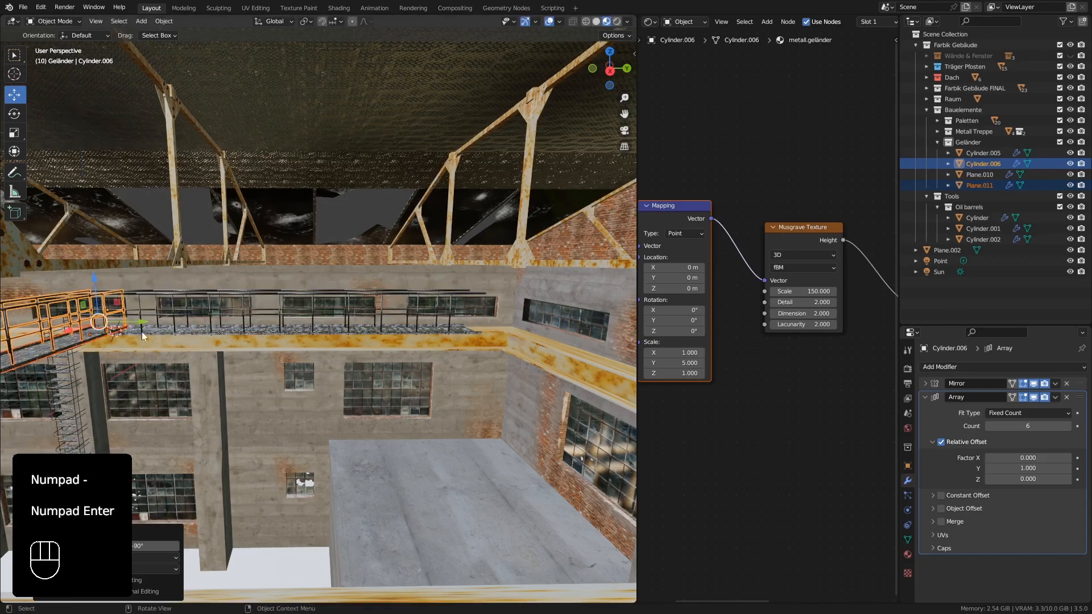
Step: Move the rotated walkway about 11.97 m along Y to the corner beam, plus a further 0.37 m
{"action": "left_click_drag", "start_coordinate": [140, 325], "coordinate": [536, 323]}
{"action": "middle_click_drag", "start_coordinate": [534, 325], "coordinate": [373, 372], "text": "shift"}
{"action": "middle_click_drag", "start_coordinate": [339, 372], "coordinate": [329, 359], "text": "shift"}
{"action": "scroll", "coordinate": [341, 363], "scroll_direction": "up", "scroll_amount": 5}
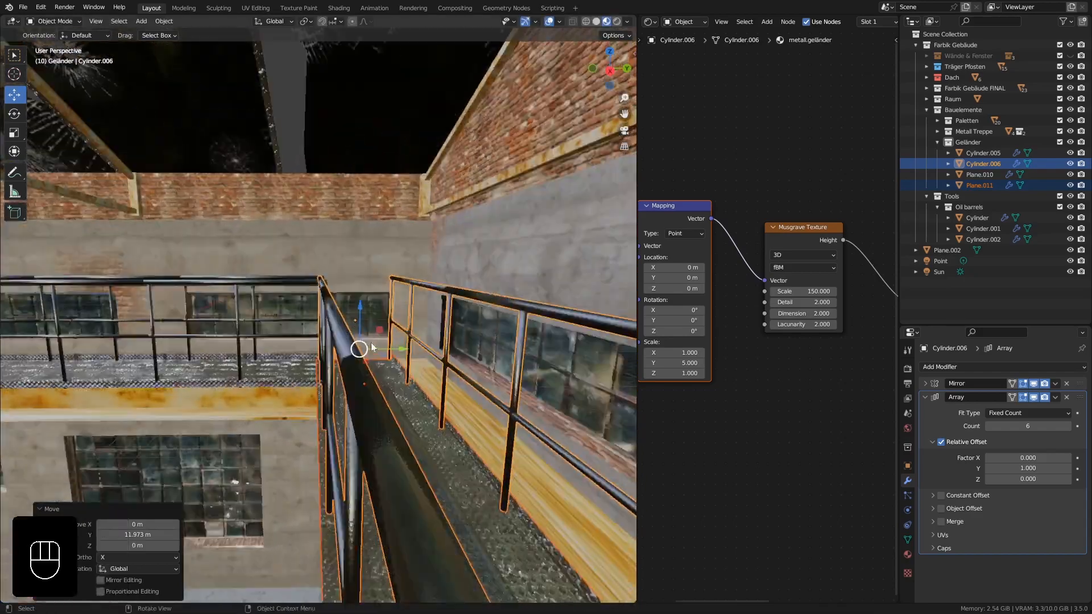
{"action": "middle_click_drag", "start_coordinate": [418, 372], "coordinate": [351, 370], "text": "shift"}
{"action": "left_click_drag", "start_coordinate": [350, 364], "coordinate": [386, 353]}
Step: Shift the rotated platform and railing about 0.03 m along X at the corner
{"action": "middle_click_drag", "start_coordinate": [386, 353], "coordinate": [223, 405]}
{"action": "key", "text": "g"}
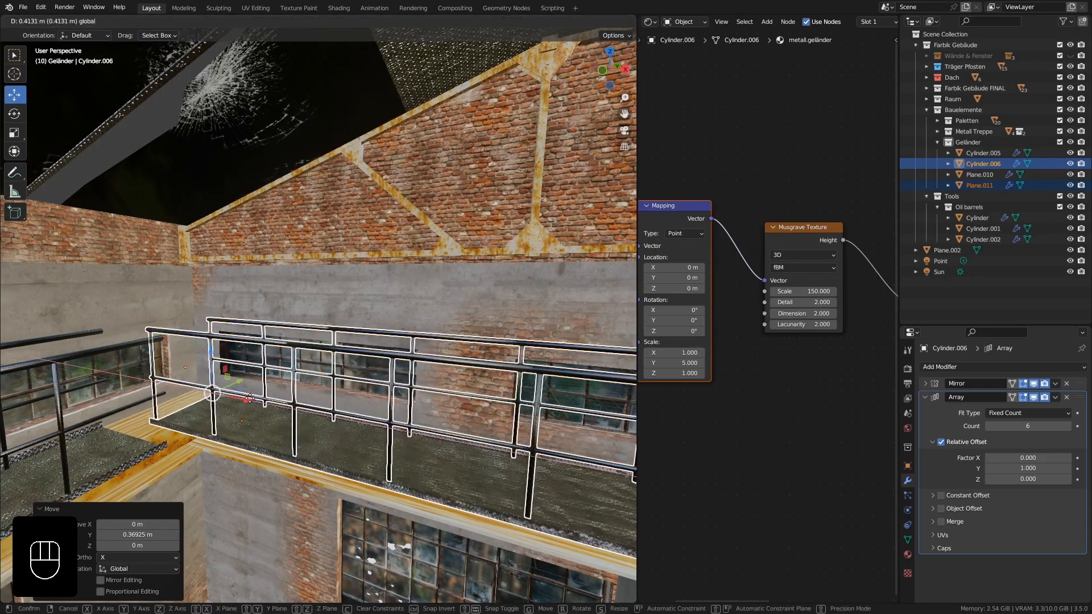
{"action": "key", "text": "x"}
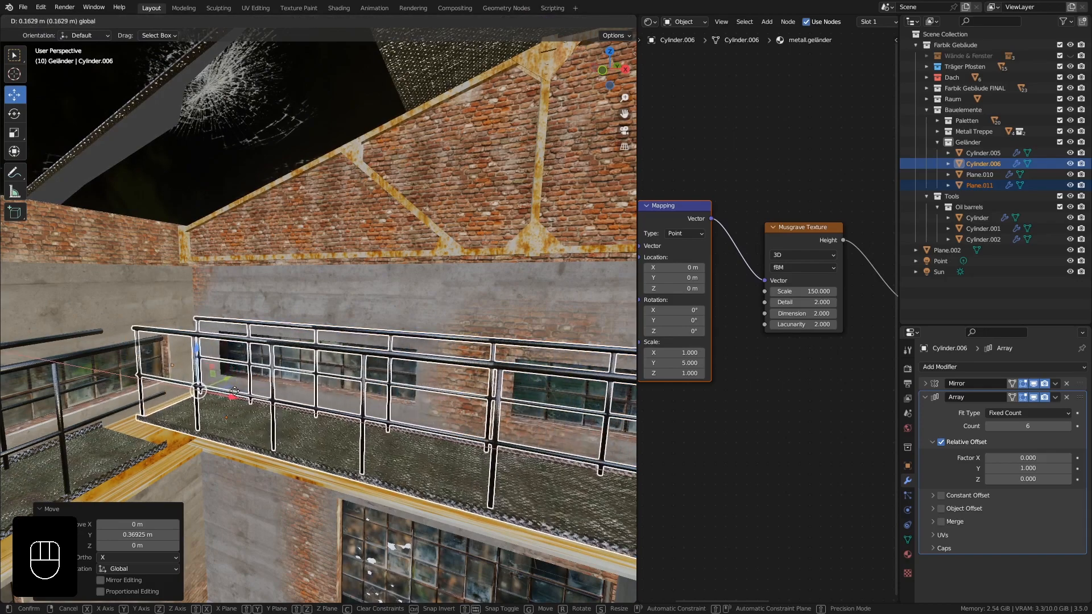
{"action": "left_click", "coordinate": [230, 393]}
{"action": "middle_click_drag", "start_coordinate": [229, 393], "coordinate": [247, 413]}
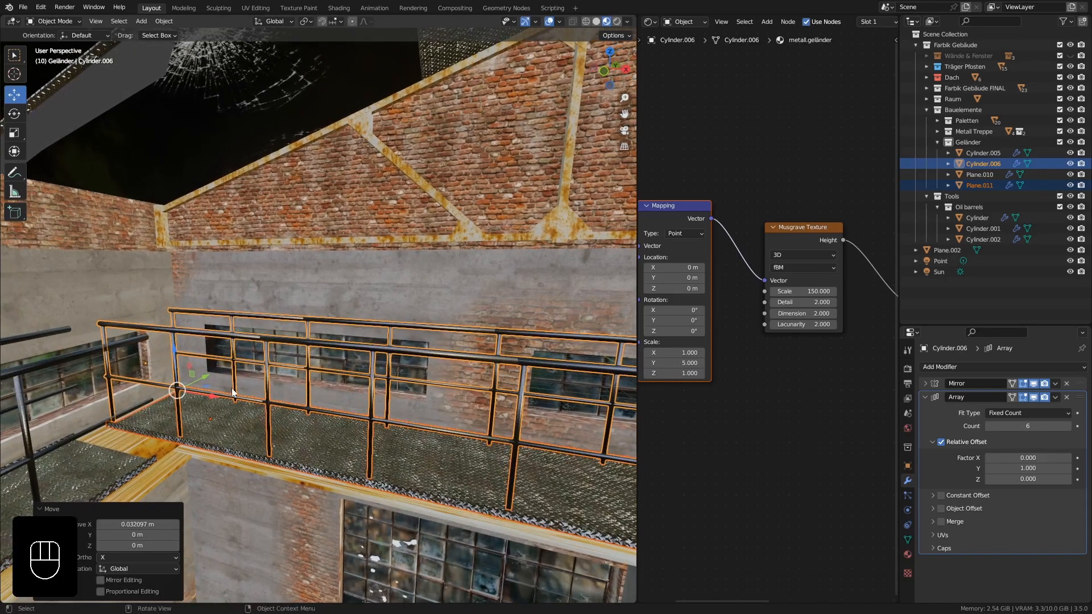
Step: Move only the rotated railing about 1.21 m along X to open the corner passage
{"action": "left_click", "coordinate": [135, 333]}
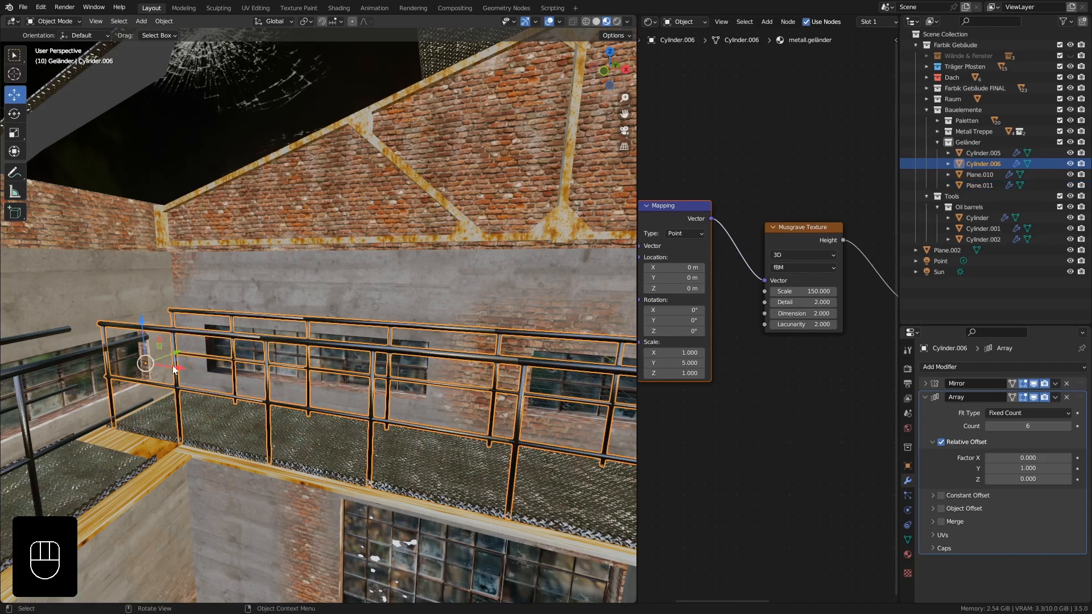
{"action": "key", "text": "g"}
{"action": "key", "text": "x"}
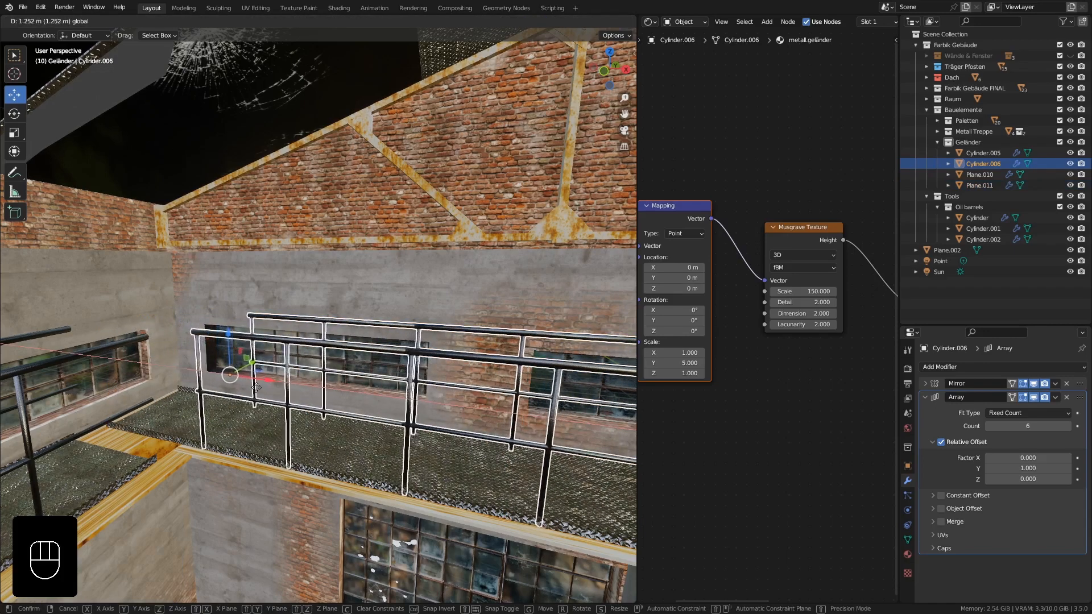
{"action": "left_click", "coordinate": [253, 390]}
Step: Shorten the rotated railing by setting its array count to 4
{"action": "scroll", "coordinate": [255, 393], "scroll_direction": "down", "scroll_amount": 3}
{"action": "middle_click_drag", "start_coordinate": [255, 393], "coordinate": [154, 347]}
{"action": "scroll", "coordinate": [155, 346], "scroll_direction": "down", "scroll_amount": 2}
{"action": "middle_click_drag", "start_coordinate": [76, 356], "coordinate": [165, 313], "text": "shift"}
{"action": "scroll", "coordinate": [165, 313], "scroll_direction": "down", "scroll_amount": 2}
{"action": "middle_click_drag", "start_coordinate": [165, 312], "coordinate": [162, 313], "text": "shift"}
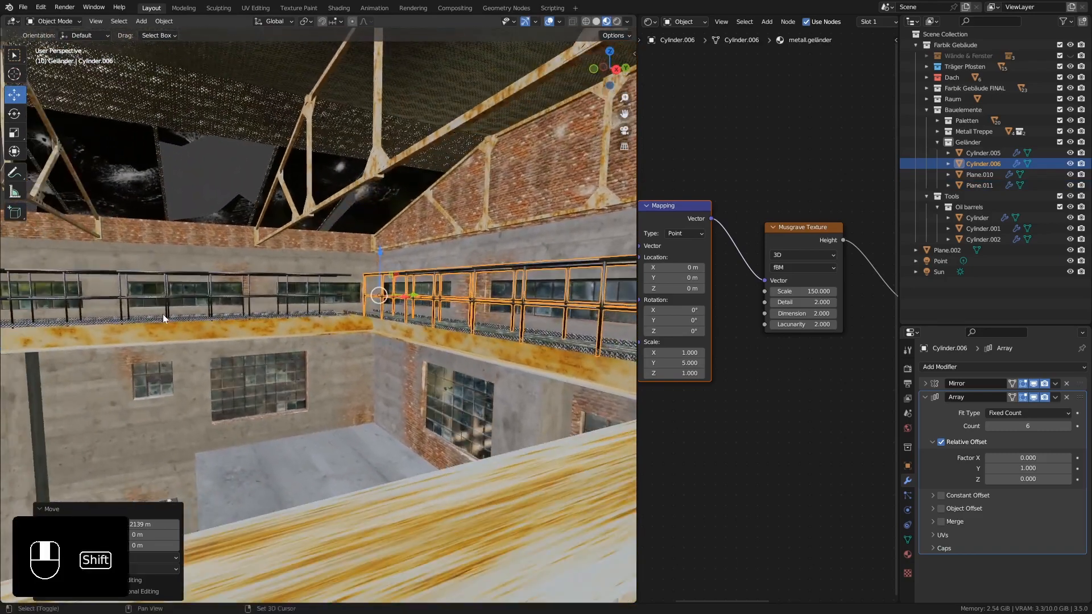
{"action": "middle_click_drag", "start_coordinate": [410, 324], "coordinate": [229, 326], "text": "shift"}
{"action": "scroll", "coordinate": [232, 327], "scroll_direction": "down", "scroll_amount": 3}
{"action": "middle_click_drag", "start_coordinate": [314, 354], "coordinate": [264, 336], "text": "shift"}
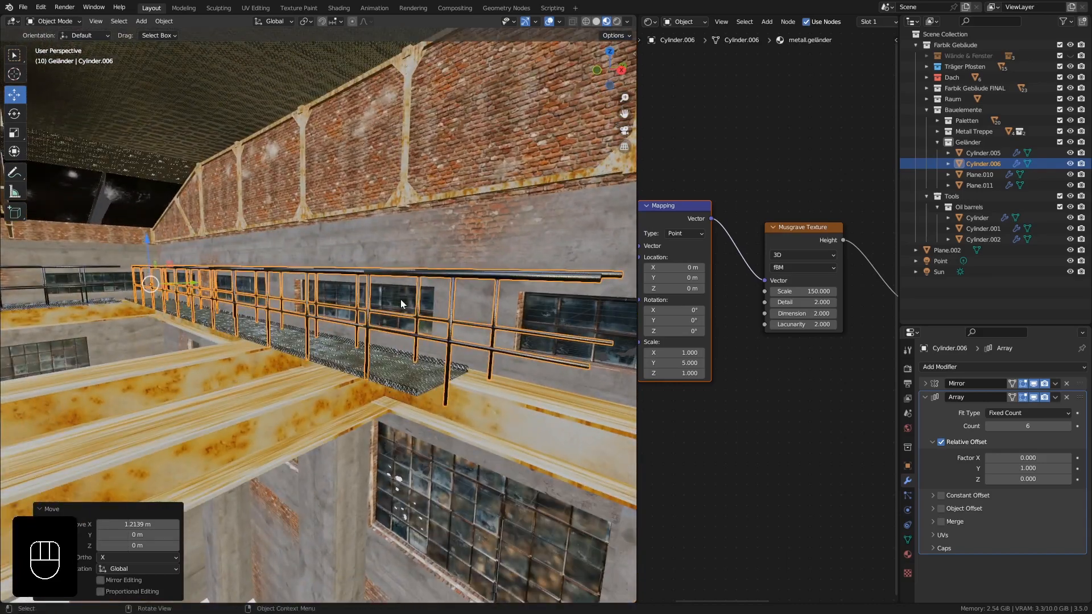
{"action": "left_click", "coordinate": [988, 425]}
{"action": "left_click", "coordinate": [988, 425]}
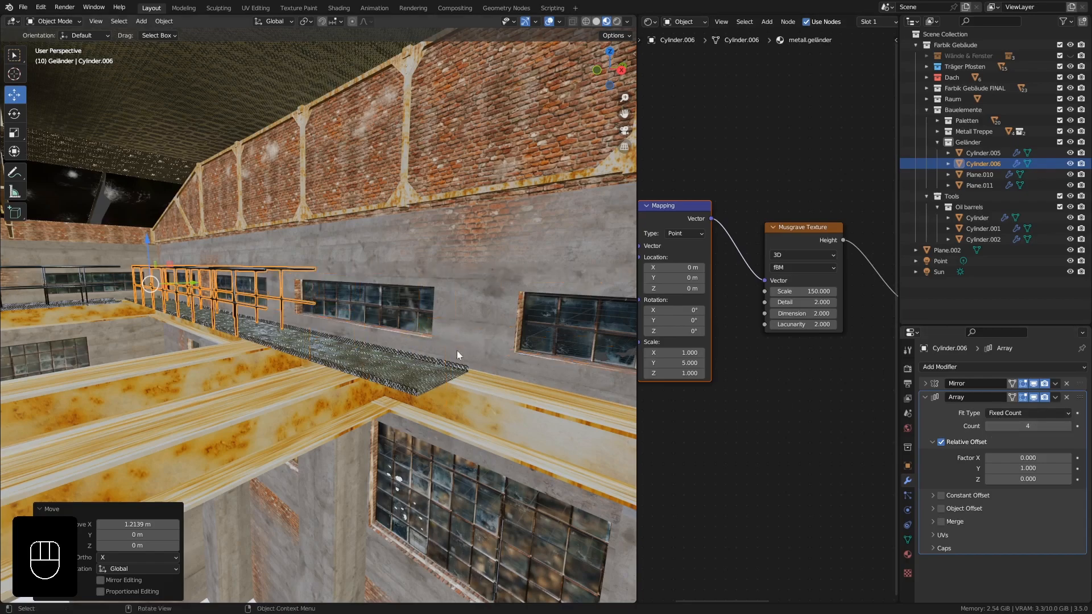
Step: Shorten the rotated platform by setting its array count to 5, after trying 4
{"action": "middle_click_drag", "start_coordinate": [456, 350], "coordinate": [416, 367]}
{"action": "left_click", "coordinate": [411, 405]}
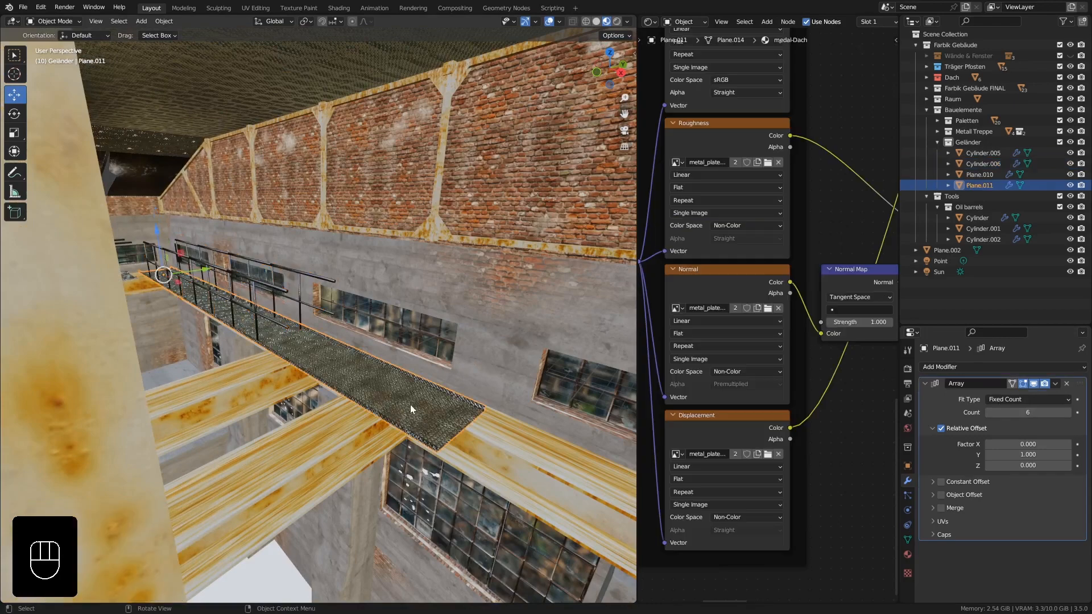
{"action": "left_click", "coordinate": [988, 413]}
{"action": "left_click", "coordinate": [988, 413]}
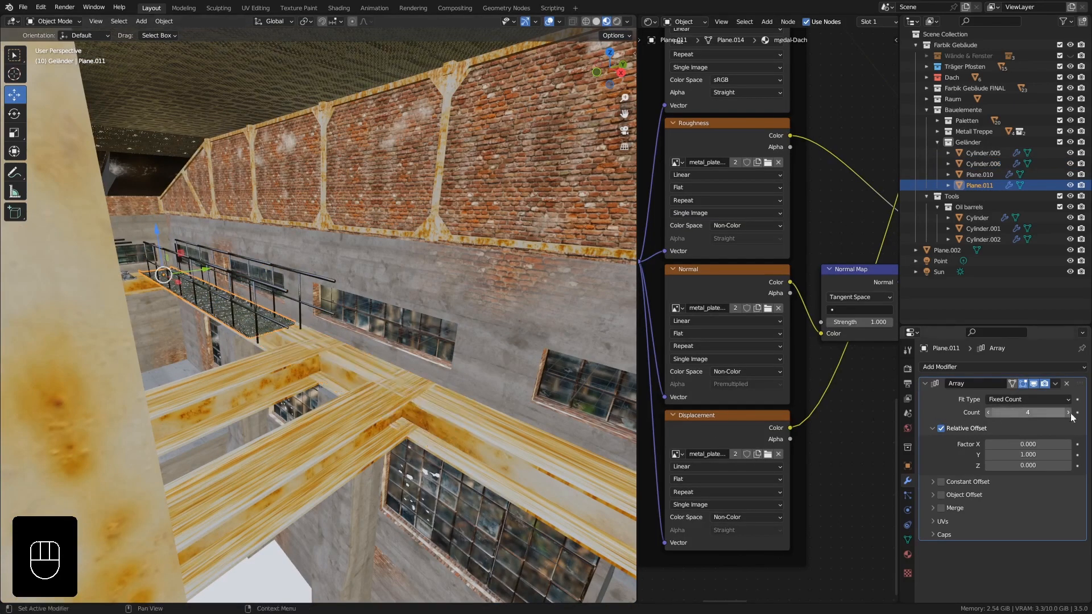
{"action": "middle_click_drag", "start_coordinate": [332, 376], "coordinate": [319, 331]}
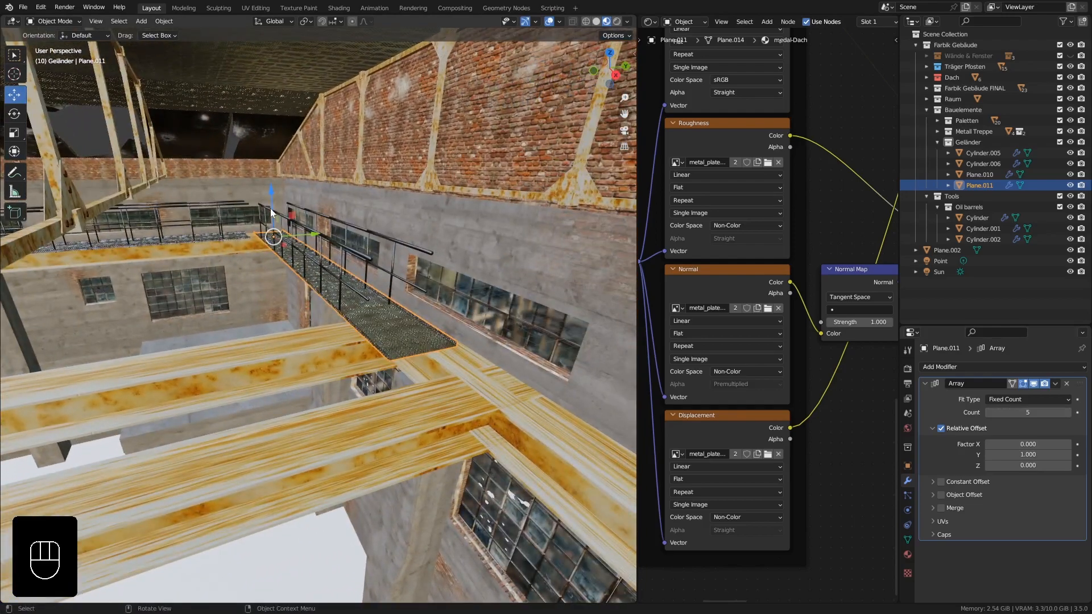
Step: Select only the original long platform and its railing, and duplicate them
{"action": "middle_click_drag", "start_coordinate": [207, 223], "coordinate": [148, 227]}
{"action": "left_click", "coordinate": [136, 217], "text": "shift"}
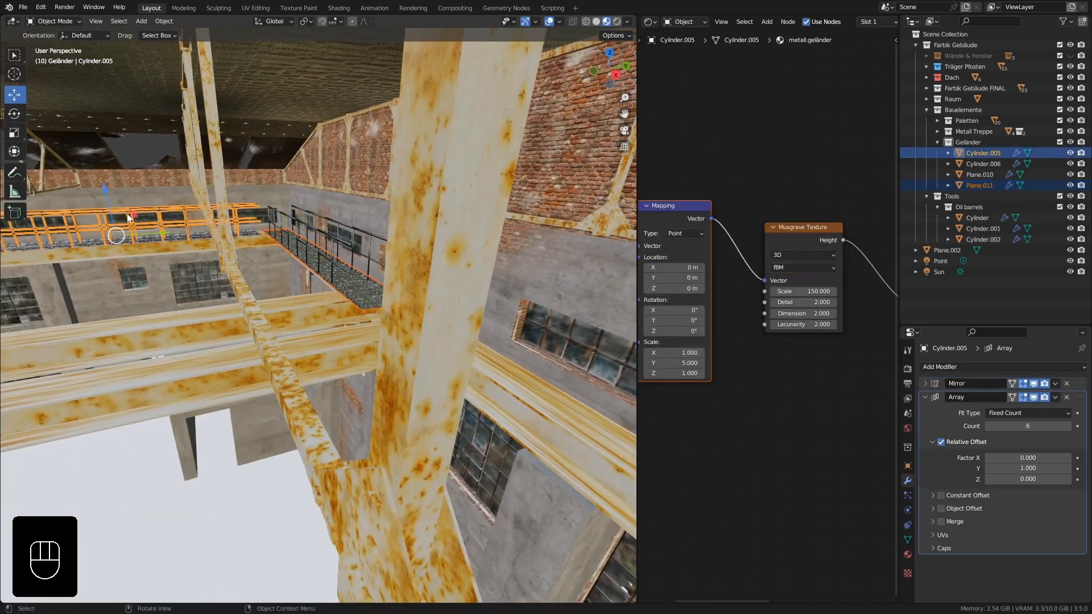
{"action": "left_click", "coordinate": [134, 238], "text": "shift"}
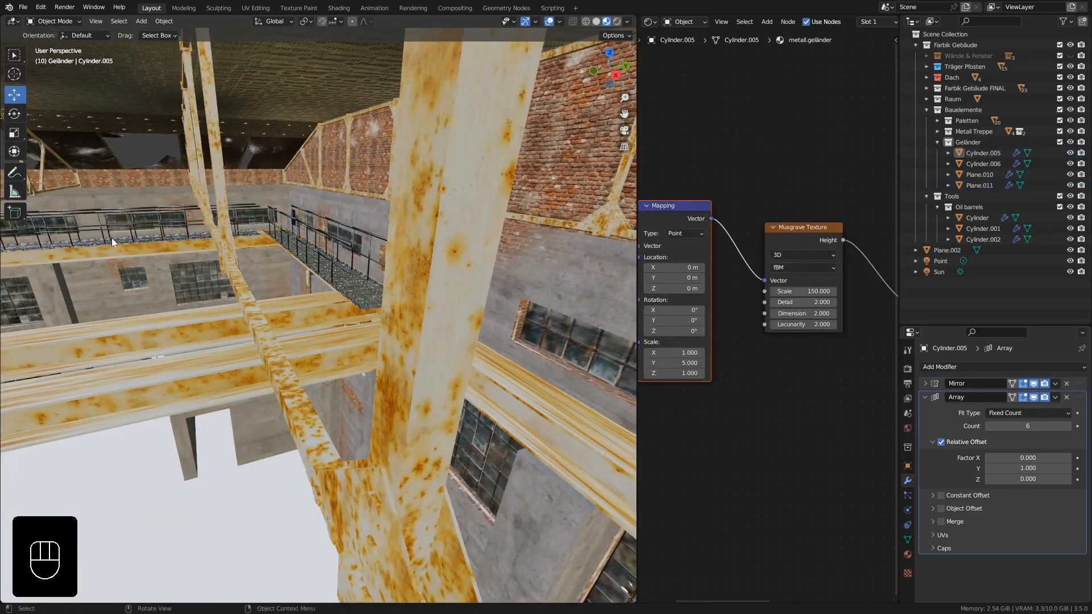
{"action": "left_click", "coordinate": [110, 241]}
{"action": "left_click", "coordinate": [101, 223], "text": "shift"}
{"action": "middle_click_drag", "start_coordinate": [106, 250], "coordinate": [187, 248], "text": "shift"}
{"action": "key", "text": "shift+d"}
Step: Move the duplicated long walkway about 9.48 m along X onto the parallel beam and check its placement
{"action": "middle_click_drag", "start_coordinate": [121, 233], "coordinate": [181, 212], "text": "shift"}
{"action": "key", "text": "g"}
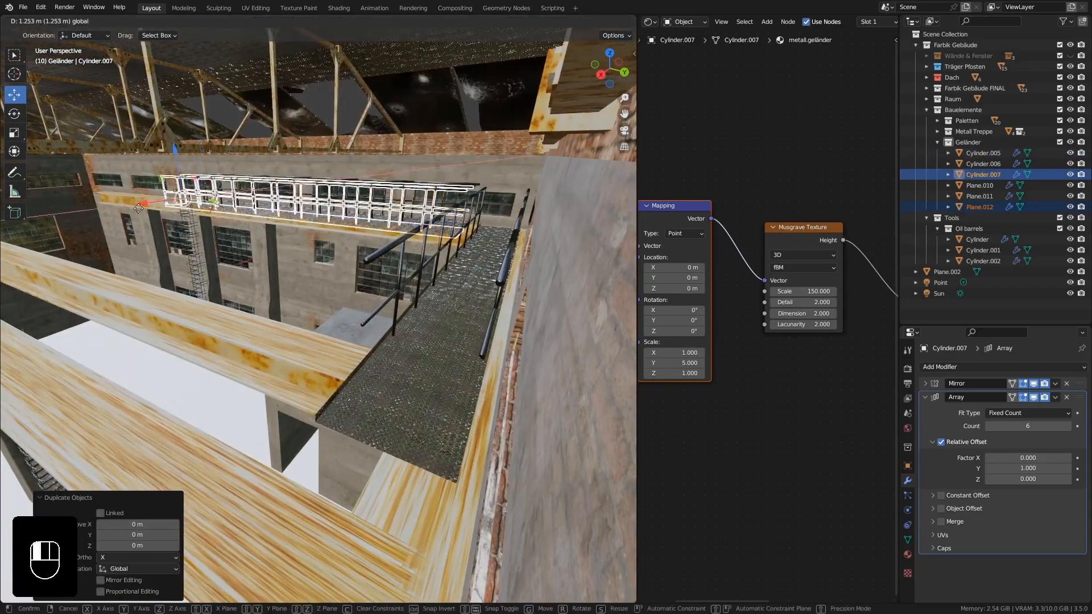
{"action": "left_click", "coordinate": [529, 289]}
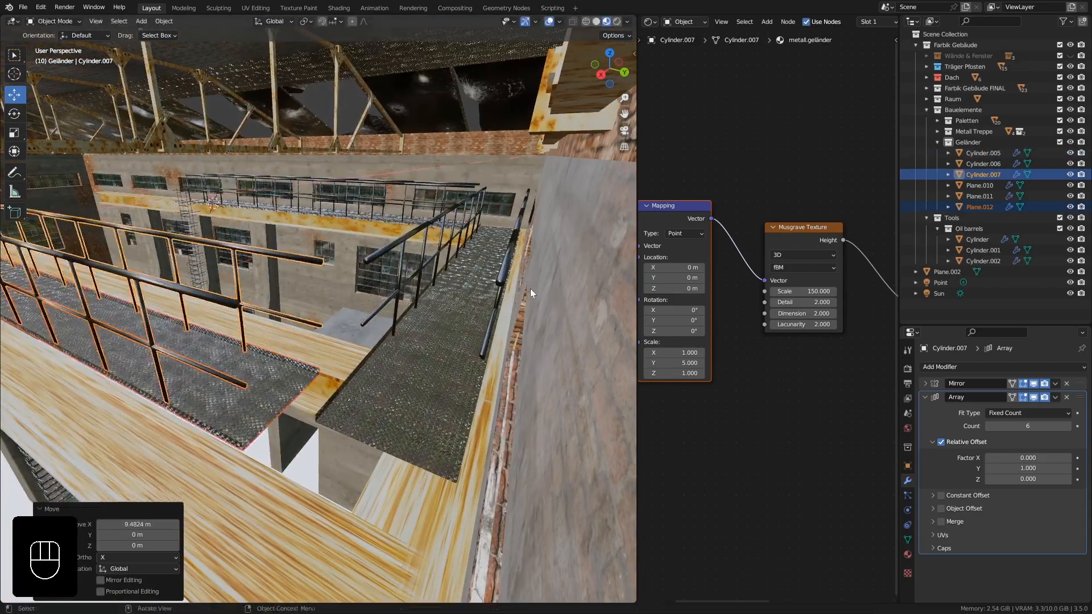
{"action": "middle_click_drag", "start_coordinate": [227, 393], "coordinate": [529, 400], "text": "shift"}
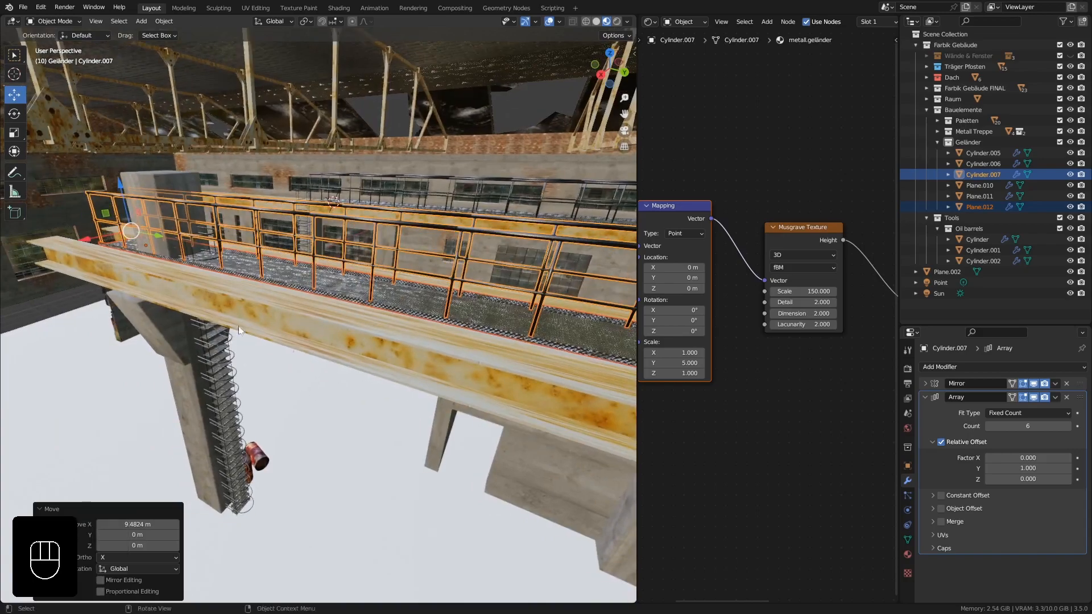
{"action": "scroll", "coordinate": [240, 326], "scroll_direction": "down", "scroll_amount": 2}
{"action": "middle_click_drag", "start_coordinate": [139, 334], "coordinate": [219, 335]}
{"action": "scroll", "coordinate": [274, 314], "scroll_direction": "down", "scroll_amount": 1}
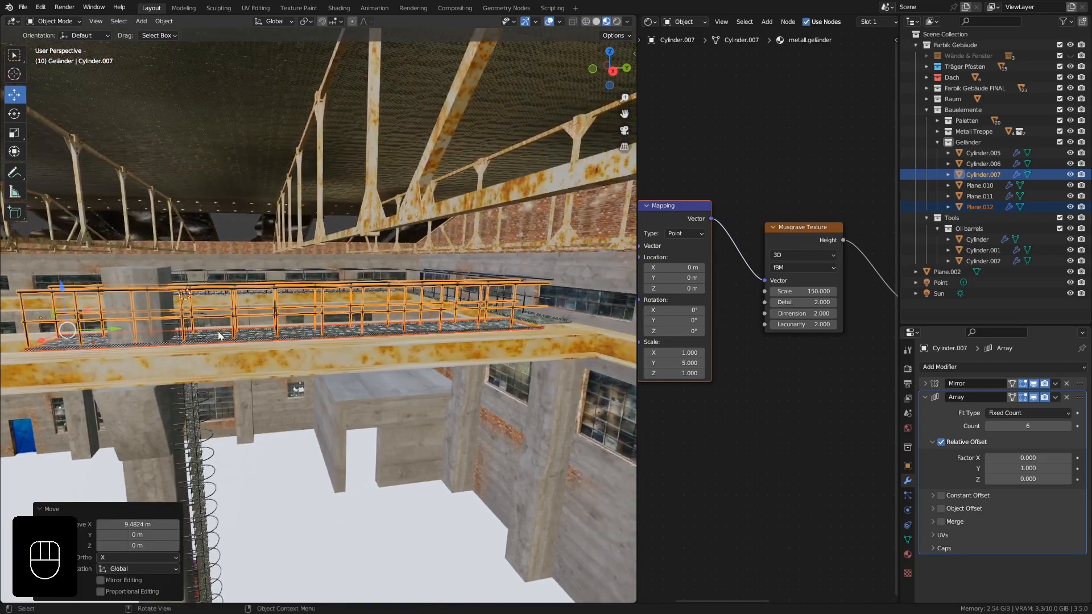
{"action": "mouse_move", "coordinate": [138, 336]}
{"action": "middle_mouse_down", "text": "shift"}
{"action": "mouse_move", "coordinate": [168, 334]}
{"action": "mouse_move", "coordinate": [149, 331]}
{"action": "middle_mouse_up", "text": "shift"}
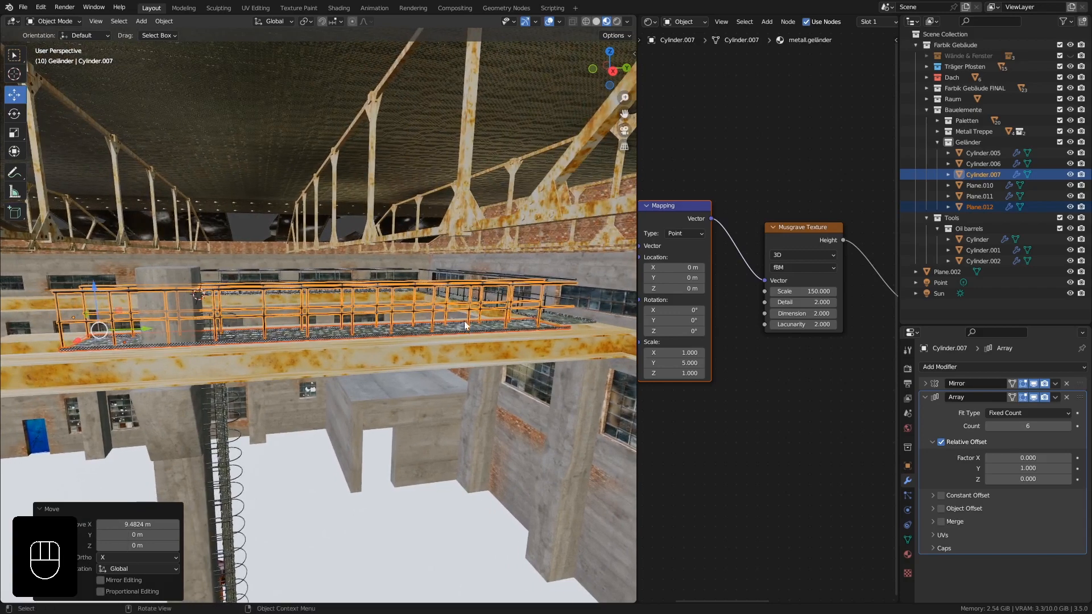
{"action": "middle_click_drag", "start_coordinate": [343, 334], "coordinate": [411, 323]}
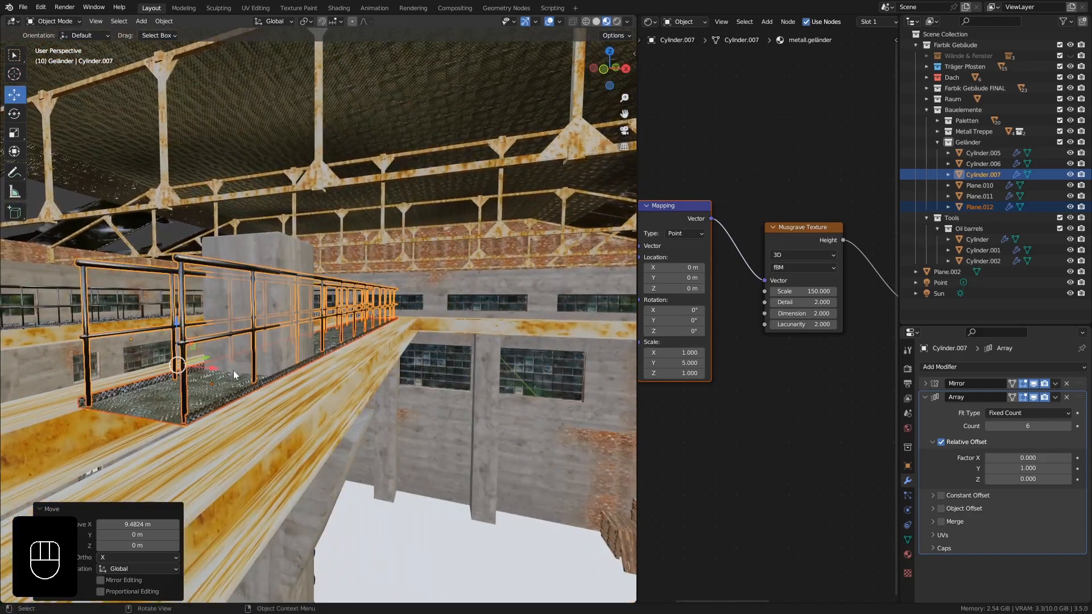
Step: Widen the duplicated walkway platform by scaling its mesh to about 1.164 along X in Edit Mode
{"action": "middle_click_drag", "start_coordinate": [243, 339], "coordinate": [428, 348]}
{"action": "left_click", "coordinate": [332, 364]}
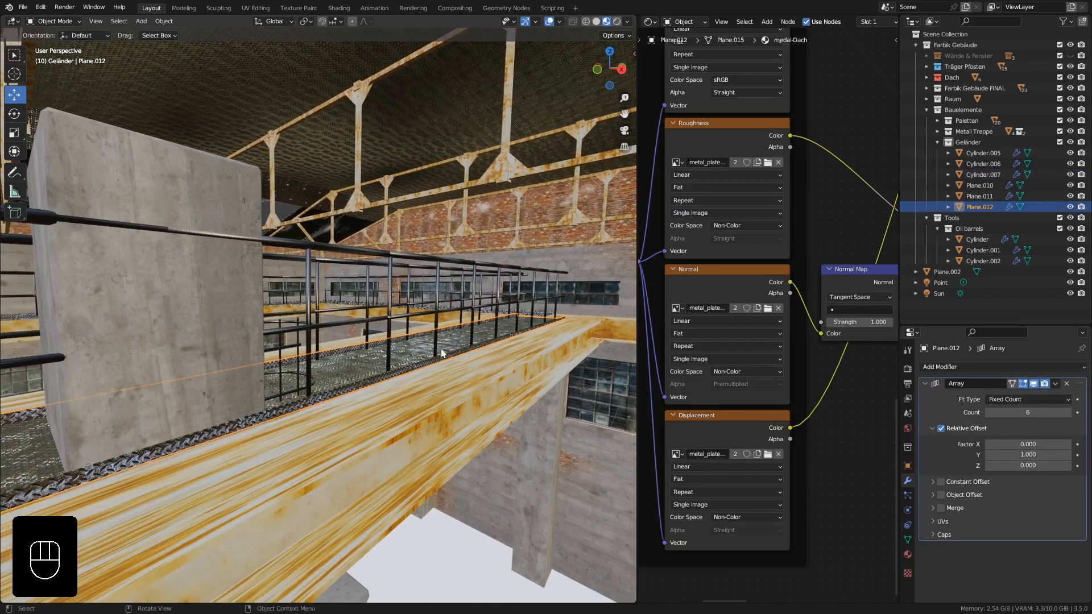
{"action": "key", "text": "Tab"}
{"action": "scroll", "coordinate": [382, 370], "scroll_direction": "down", "scroll_amount": 2}
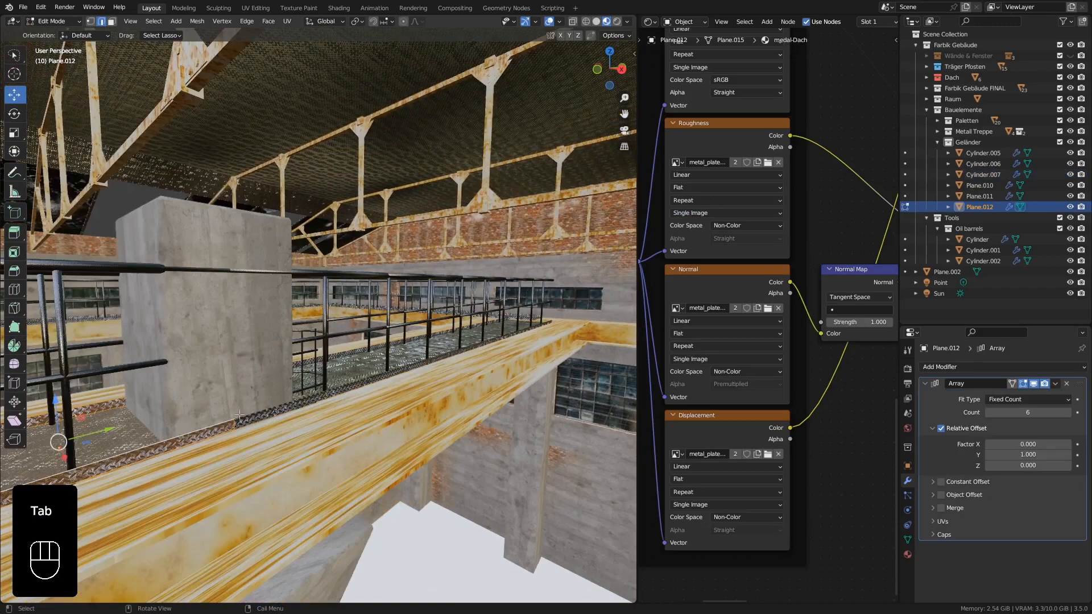
{"action": "middle_click_drag", "start_coordinate": [239, 416], "coordinate": [407, 369], "text": "shift"}
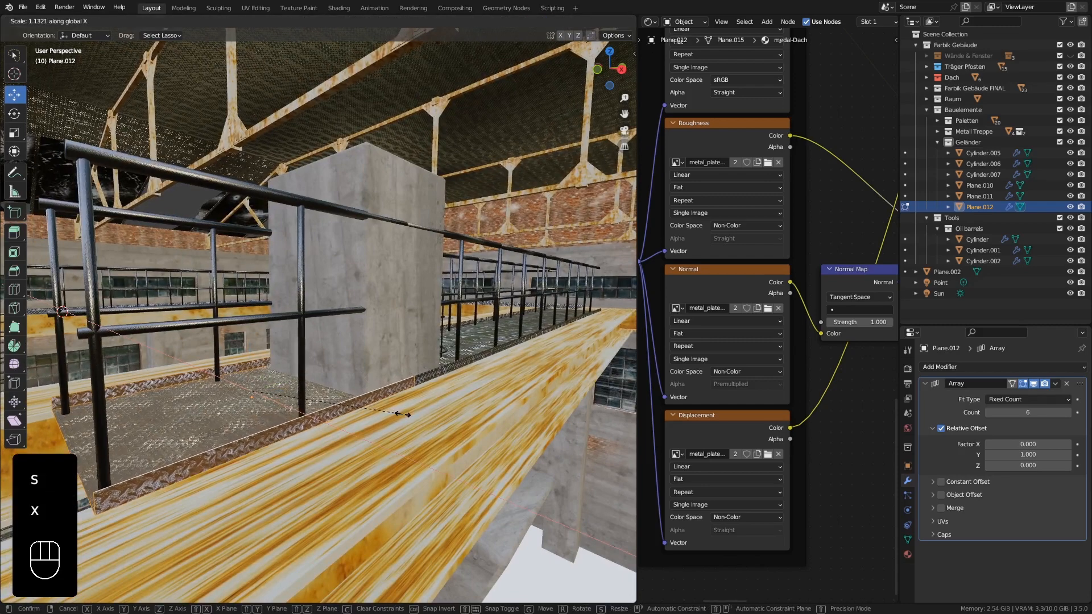
{"action": "left_click", "coordinate": [350, 394]}
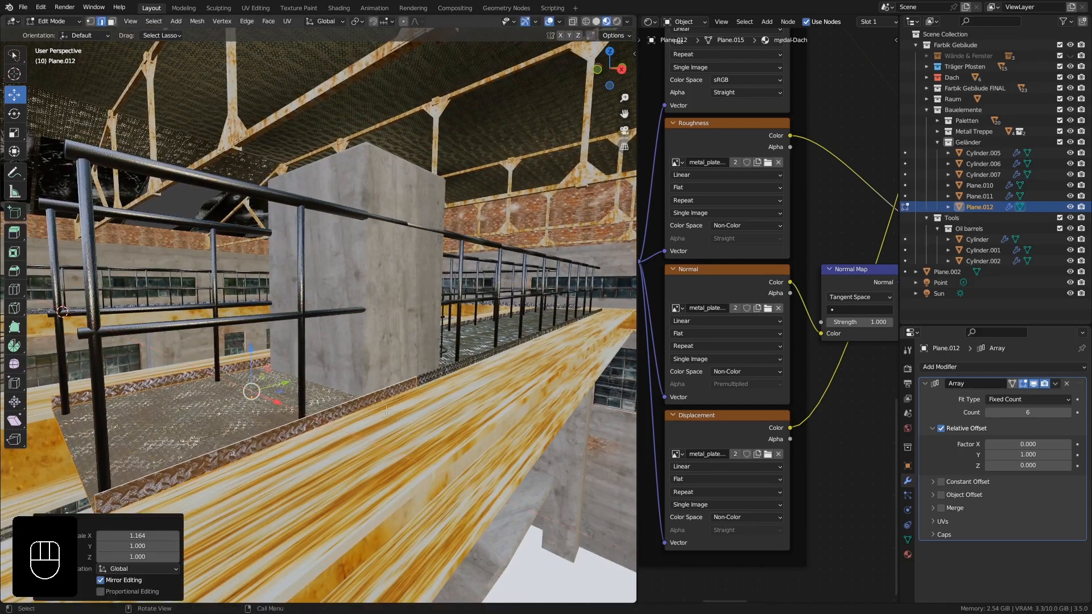
{"action": "key", "text": "Tab"}
Step: Shorten the duplicated platform and its railing by setting both array counts to 4
{"action": "scroll", "coordinate": [350, 394], "scroll_direction": "down", "scroll_amount": 2}
{"action": "middle_click_drag", "start_coordinate": [350, 395], "coordinate": [2, 393], "text": "shift"}
{"action": "left_click", "coordinate": [987, 411]}
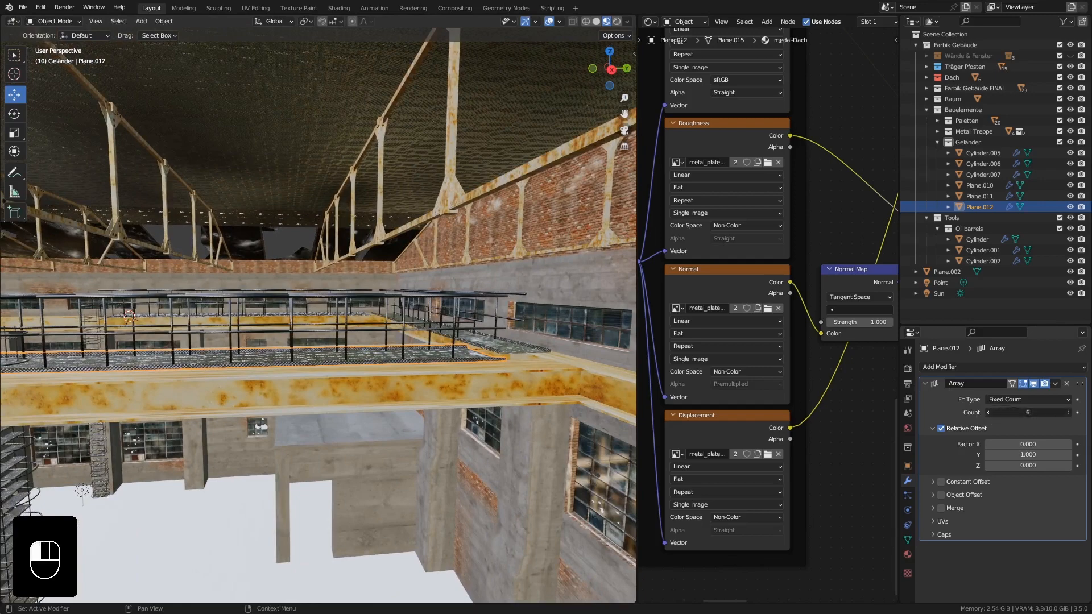
{"action": "left_click", "coordinate": [987, 411]}
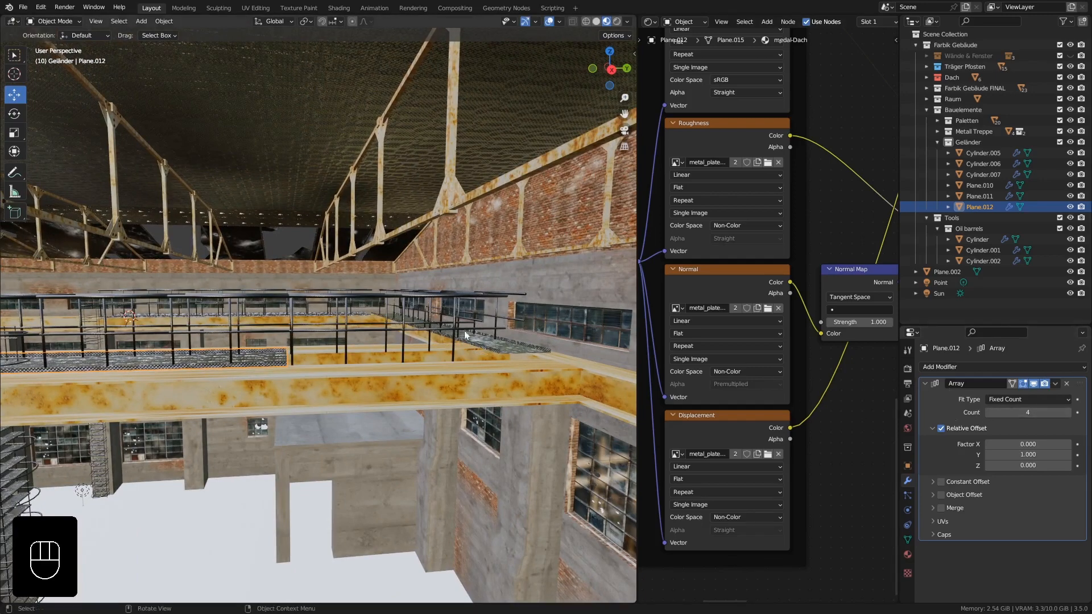
{"action": "left_click", "coordinate": [414, 297]}
{"action": "left_click", "coordinate": [988, 426]}
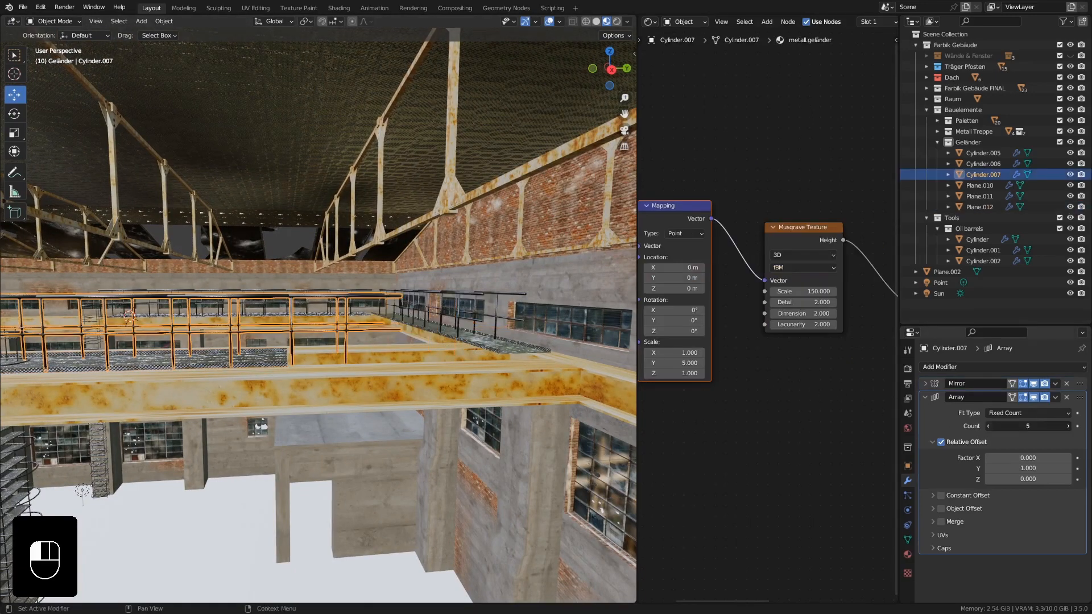
{"action": "left_click", "coordinate": [988, 426]}
Step: Select the shortened platform together with its railing and move them about 3.29 m along Y, past the concrete pillar
{"action": "middle_click_drag", "start_coordinate": [278, 370], "coordinate": [490, 394], "text": "shift"}
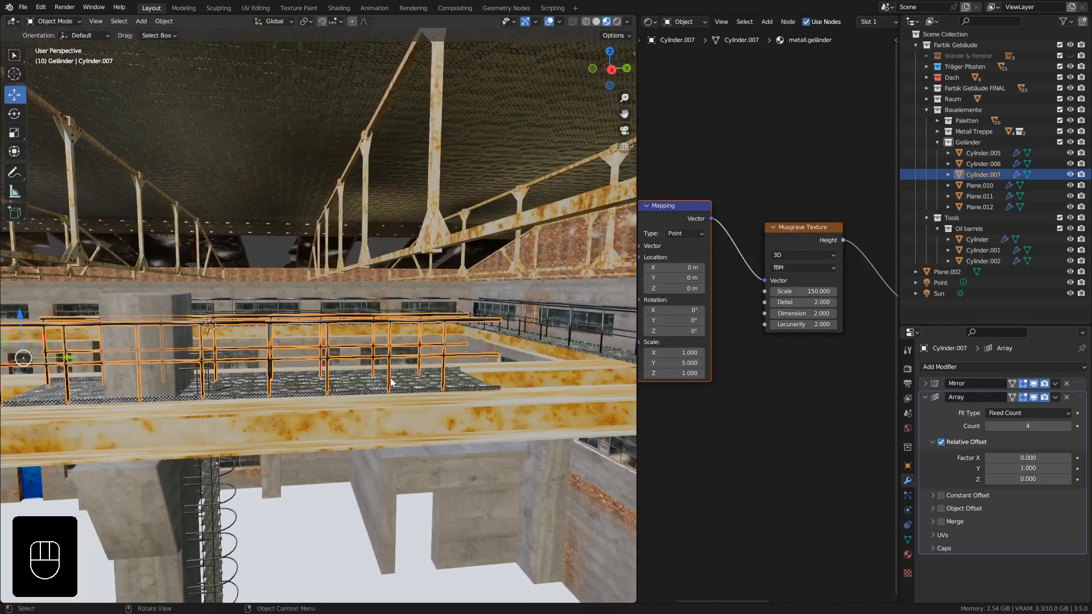
{"action": "left_click", "coordinate": [349, 382], "text": "shift"}
{"action": "middle_click_drag", "start_coordinate": [296, 374], "coordinate": [403, 374], "text": "shift"}
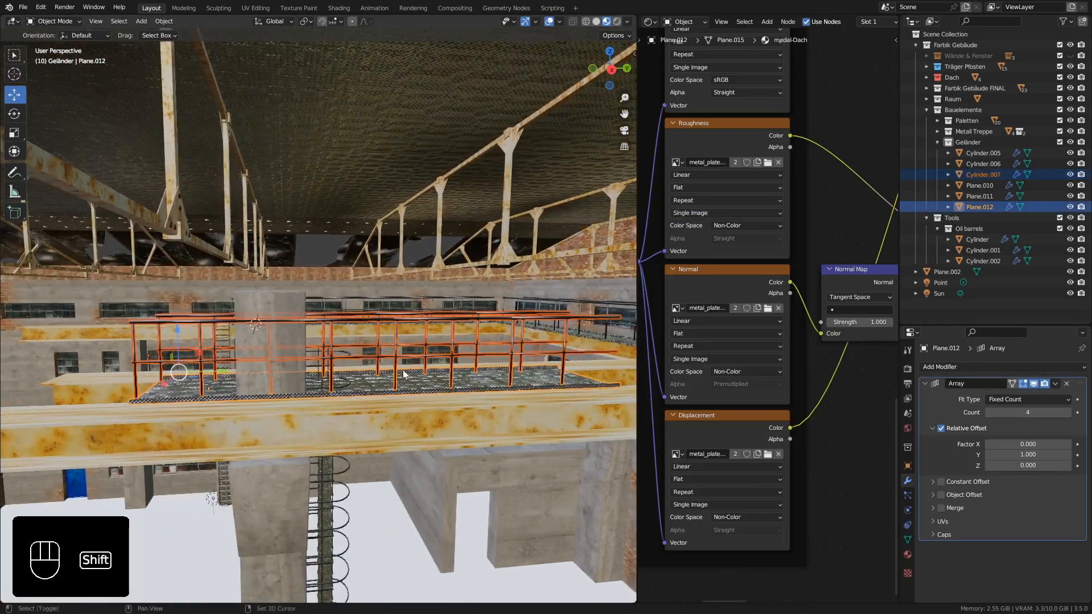
{"action": "left_click", "coordinate": [206, 370], "text": "shift"}
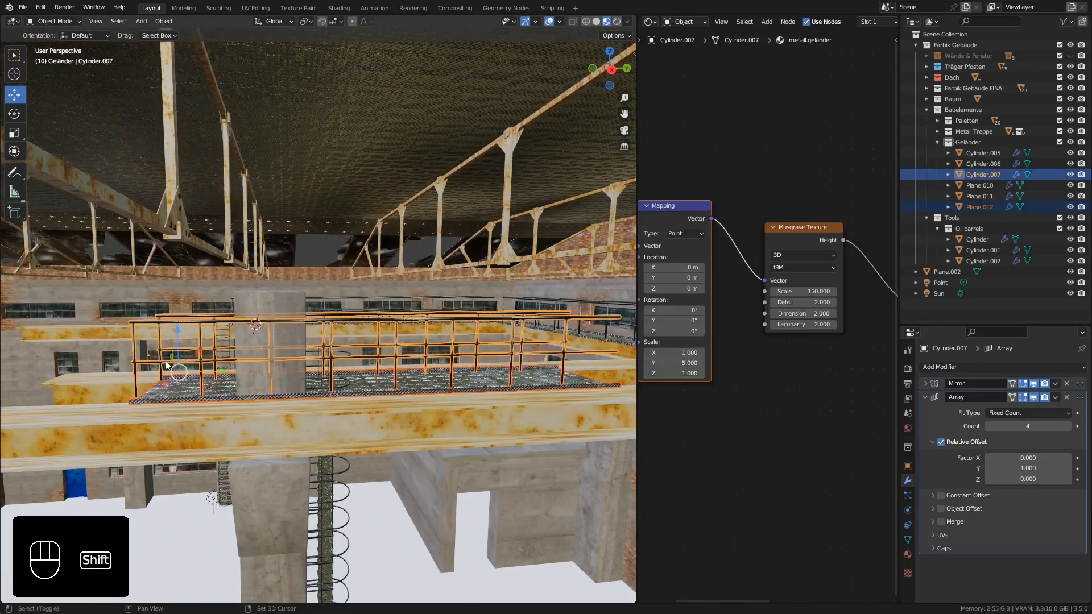
{"action": "key", "text": "g"}
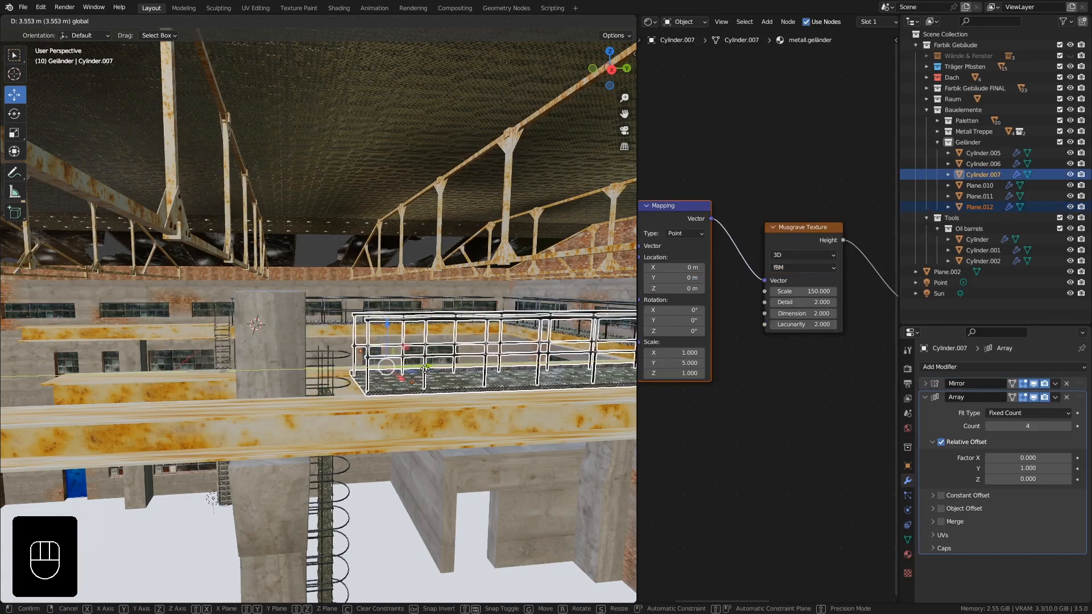
{"action": "left_click", "coordinate": [415, 370]}
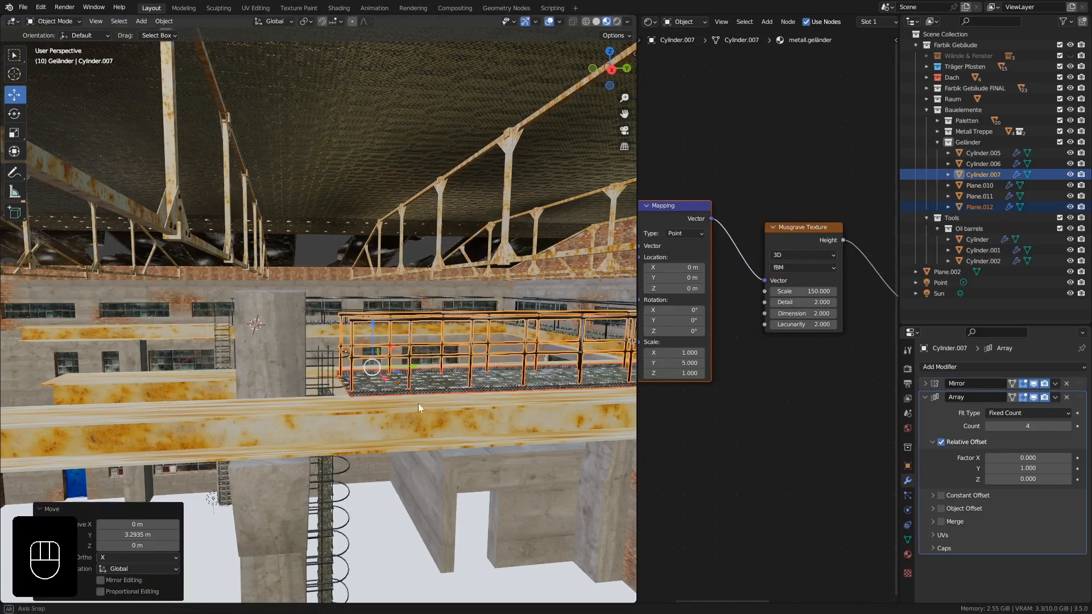
Step: Extend the shortened platform toward the wall walkway by setting its array count to 5
{"action": "middle_click_drag", "start_coordinate": [418, 404], "coordinate": [37, 370], "text": "shift"}
{"action": "middle_click_drag", "start_coordinate": [400, 356], "coordinate": [318, 394]}
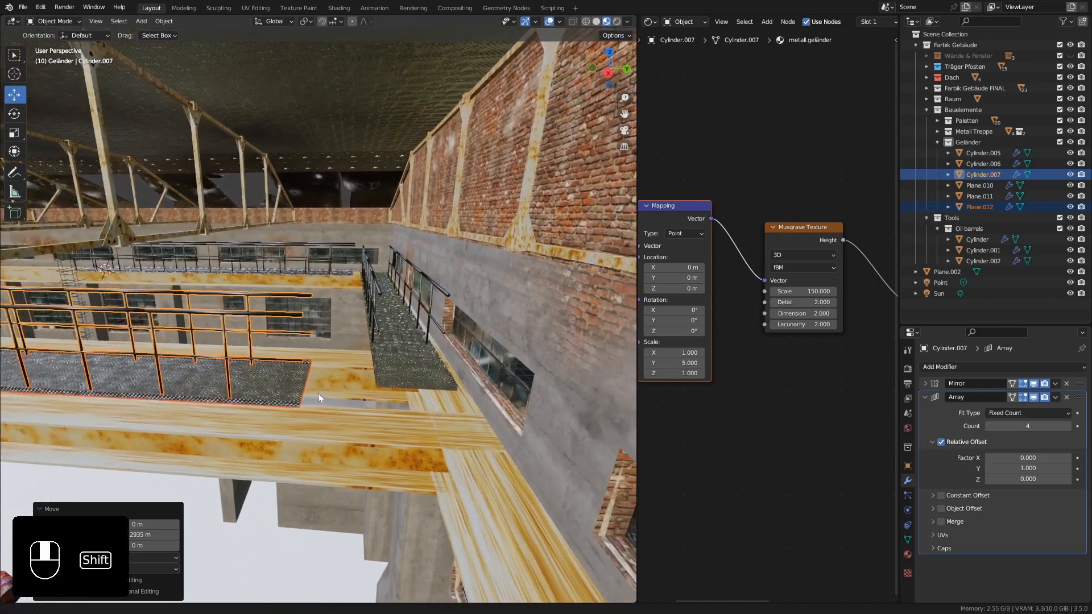
{"action": "left_click", "coordinate": [270, 379]}
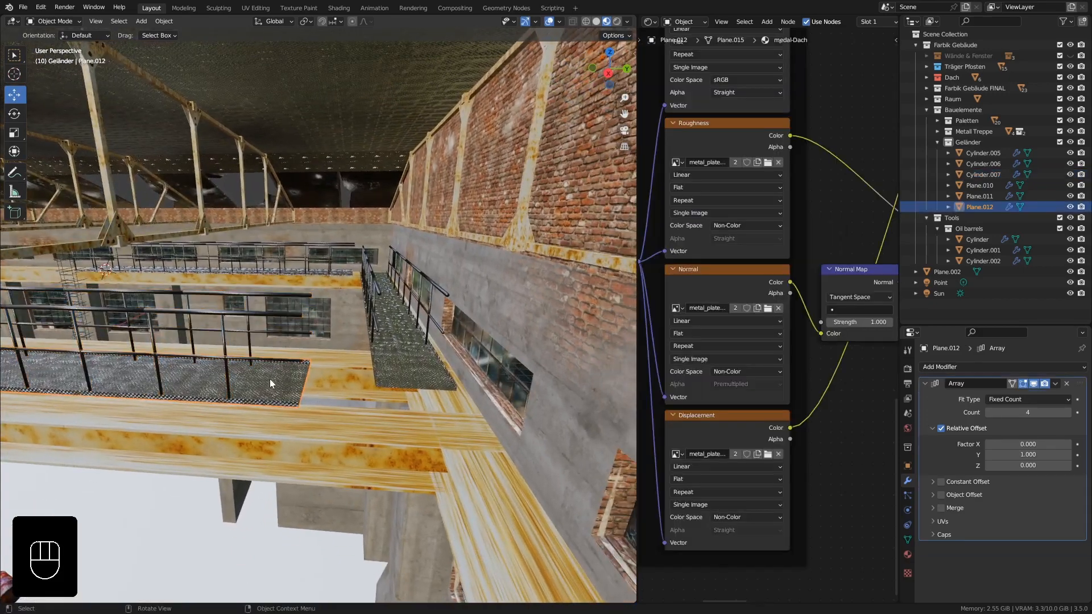
{"action": "left_click", "coordinate": [1068, 413]}
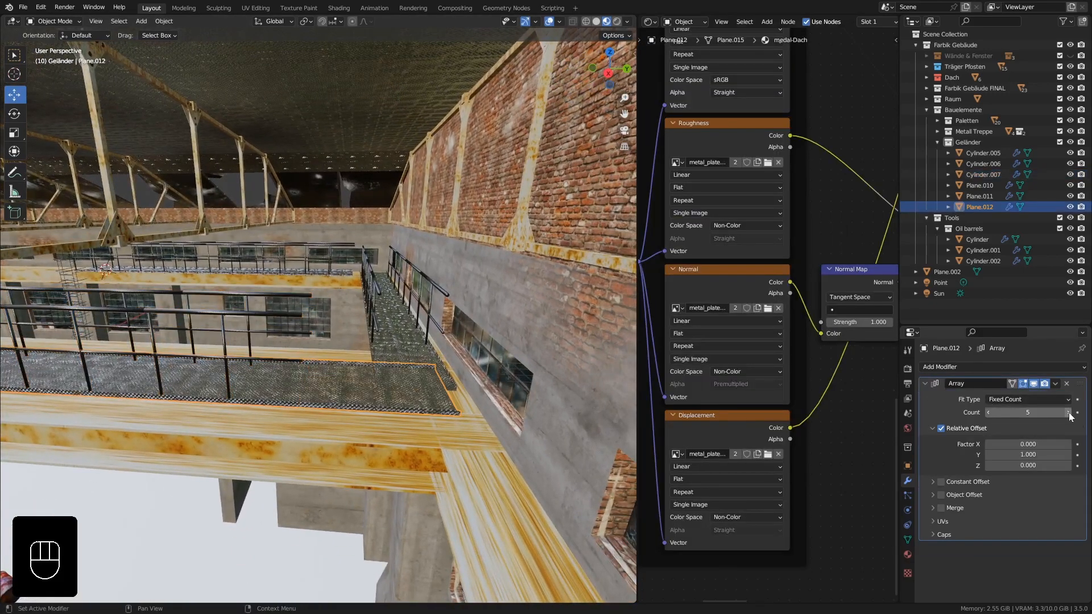
Step: Move only the shortened walkway's railing about 0.9 m along Y to suit the extended platform
{"action": "middle_click_drag", "start_coordinate": [396, 381], "coordinate": [574, 376]}
{"action": "left_click", "coordinate": [427, 363]}
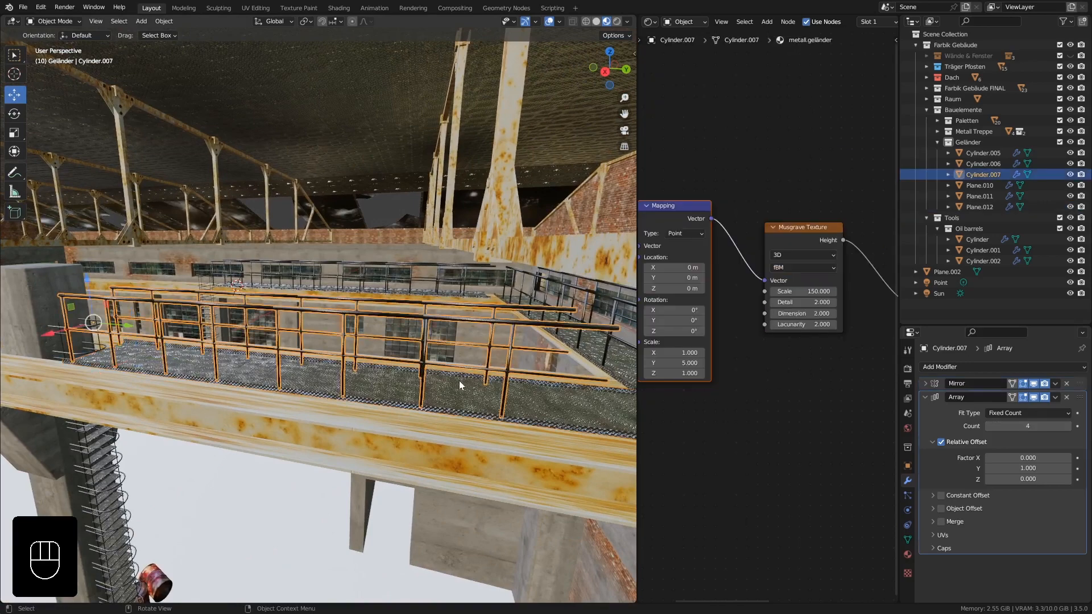
{"action": "middle_click_drag", "start_coordinate": [459, 380], "coordinate": [139, 328], "text": "shift"}
{"action": "left_click_drag", "start_coordinate": [86, 322], "coordinate": [122, 320]}
{"action": "middle_click_drag", "start_coordinate": [339, 315], "coordinate": [280, 313], "text": "shift"}
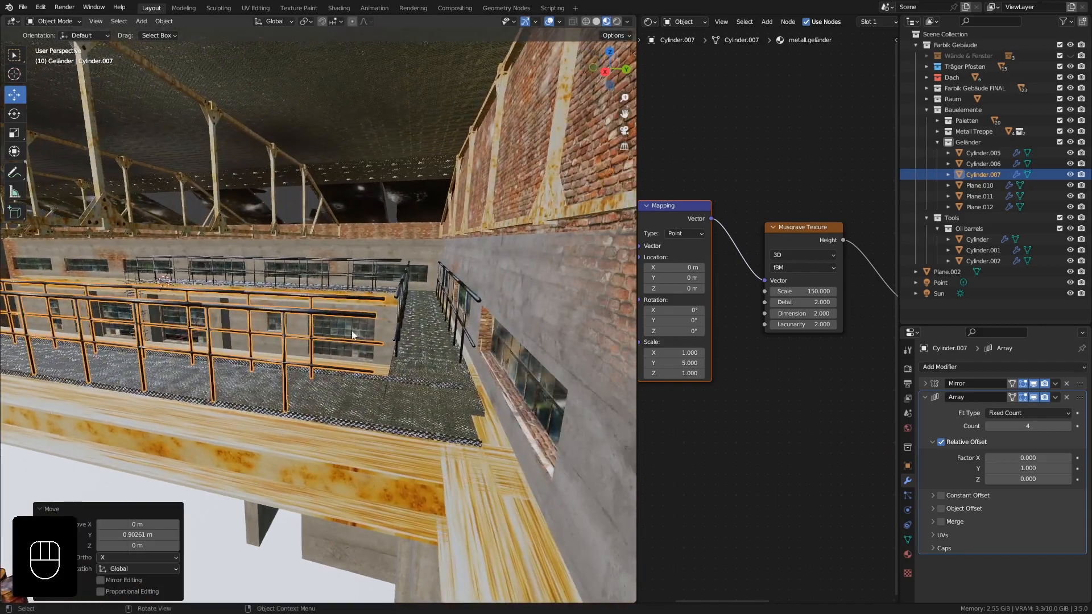
Step: Select the rotated platform along the end wall and its railing, and duplicate them in place
{"action": "mouse_move", "coordinate": [414, 342]}
{"action": "middle_mouse_down"}
{"action": "mouse_move", "coordinate": [466, 331]}
{"action": "mouse_move", "coordinate": [415, 342]}
{"action": "middle_mouse_up"}
{"action": "scroll", "coordinate": [405, 368], "scroll_direction": "up", "scroll_amount": 4}
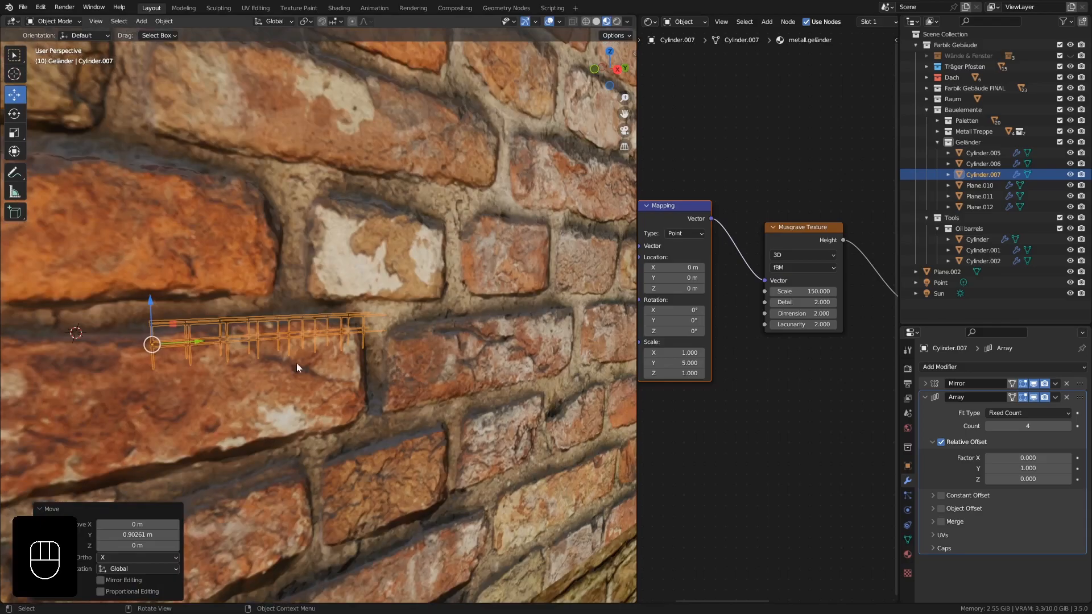
{"action": "middle_click_drag", "start_coordinate": [297, 365], "coordinate": [349, 373]}
{"action": "scroll", "coordinate": [164, 344], "scroll_direction": "up", "scroll_amount": 6}
{"action": "middle_click_drag", "start_coordinate": [164, 340], "coordinate": [217, 397]}
{"action": "left_click", "coordinate": [212, 332]}
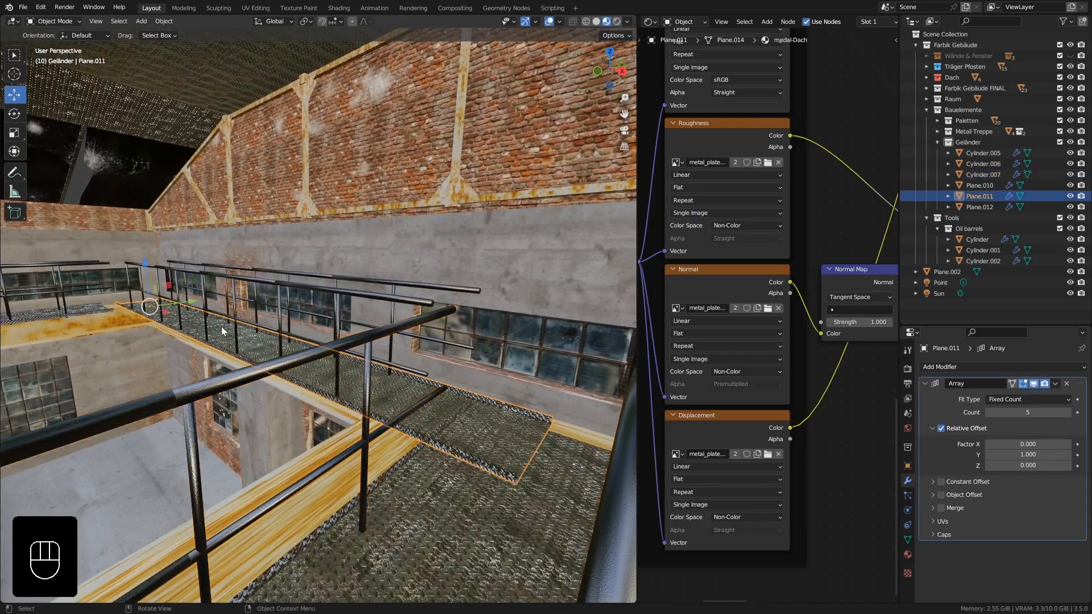
{"action": "left_click", "coordinate": [216, 279], "text": "shift"}
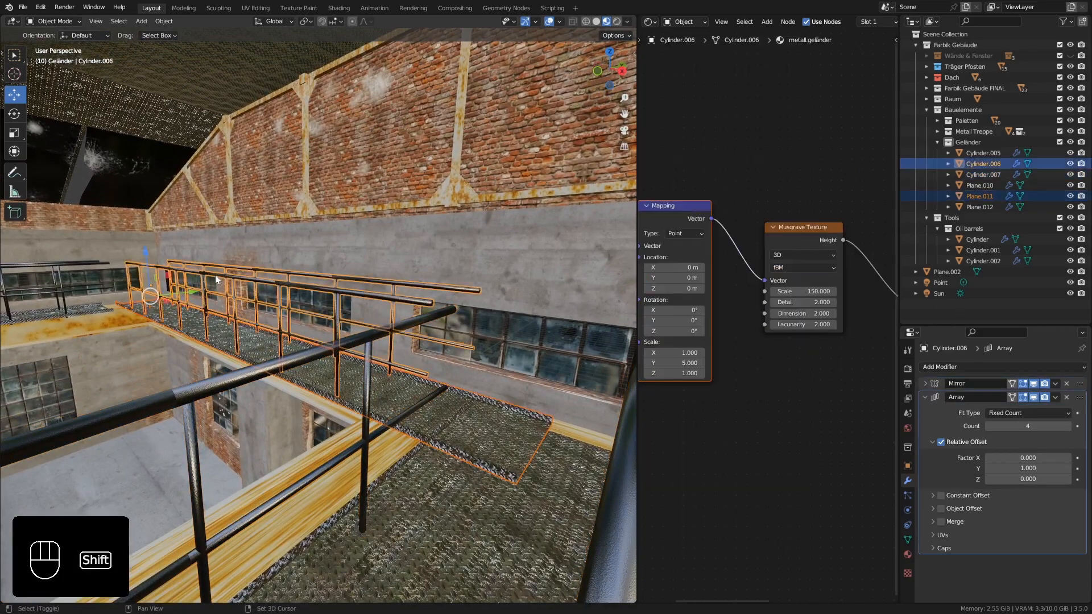
{"action": "scroll", "coordinate": [216, 279], "scroll_direction": "down", "scroll_amount": 5}
{"action": "mouse_move", "coordinate": [267, 302]}
{"action": "middle_mouse_down", "text": "shift"}
{"action": "mouse_move", "coordinate": [282, 329]}
{"action": "mouse_move", "coordinate": [250, 266]}
{"action": "mouse_move", "coordinate": [266, 290]}
{"action": "mouse_move", "coordinate": [286, 294]}
{"action": "middle_mouse_up", "text": "shift"}
{"action": "key", "text": "shift+d"}
{"action": "right_click", "coordinate": [255, 267]}
Step: Move the duplicated wall walkway about 10.7 m along X onto the next beam section, and nudge it back about 0.11 m
{"action": "key", "text": "shift+d"}
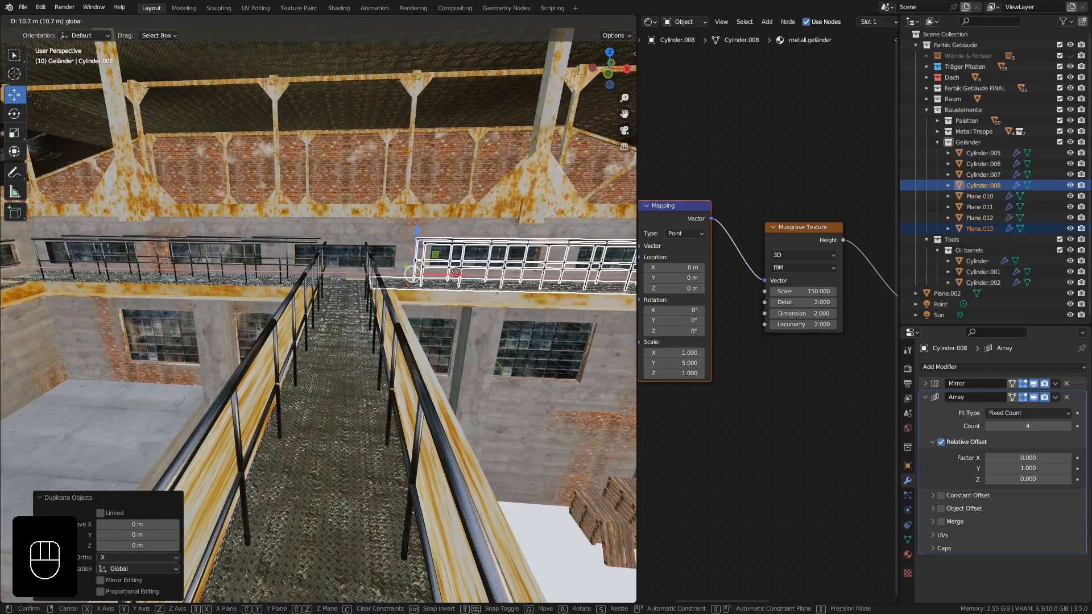
{"action": "left_click_drag", "start_coordinate": [456, 271], "coordinate": [456, 272]}
{"action": "scroll", "coordinate": [393, 280], "scroll_direction": "up", "scroll_amount": 8}
{"action": "middle_click_drag", "start_coordinate": [397, 281], "coordinate": [356, 331], "text": "shift"}
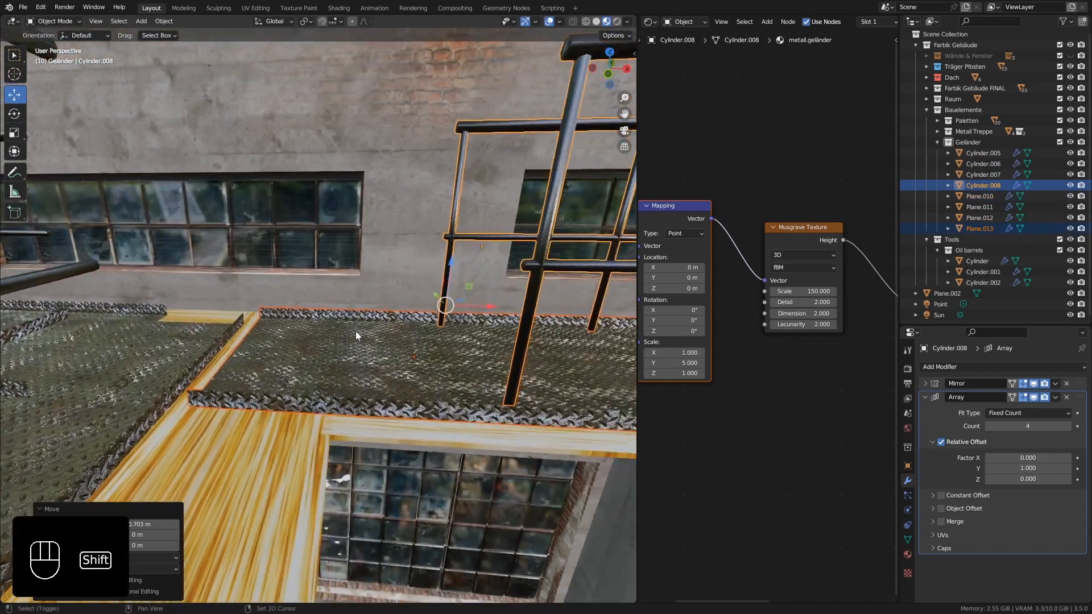
{"action": "left_click_drag", "start_coordinate": [490, 309], "coordinate": [466, 310]}
Step: Shorten the duplicated wall walkway by setting its railing's array count to 3 and its platform's array count to 4
{"action": "scroll", "coordinate": [422, 368], "scroll_direction": "down", "scroll_amount": 5}
{"action": "middle_click_drag", "start_coordinate": [479, 408], "coordinate": [227, 332], "text": "shift"}
{"action": "scroll", "coordinate": [228, 333], "scroll_direction": "down", "scroll_amount": 2}
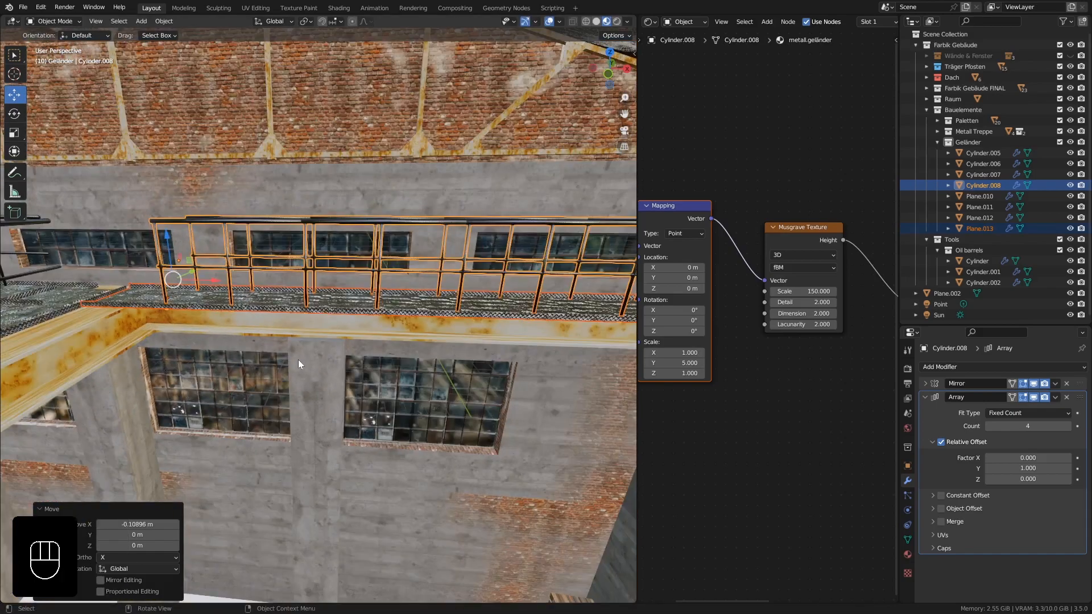
{"action": "scroll", "coordinate": [298, 359], "scroll_direction": "down", "scroll_amount": 2}
{"action": "middle_click_drag", "start_coordinate": [384, 377], "coordinate": [300, 364], "text": "shift"}
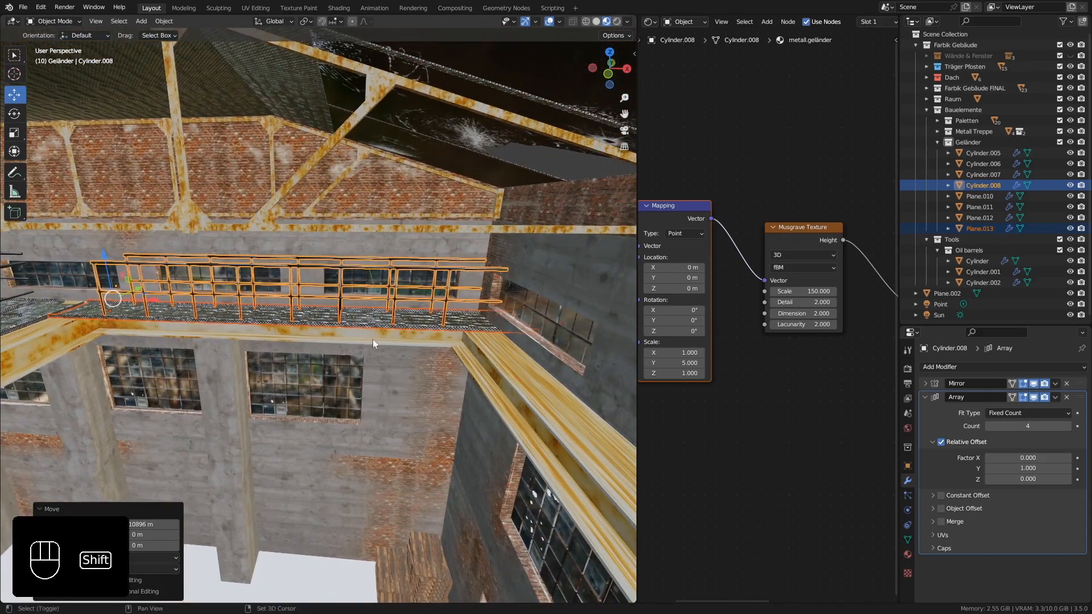
{"action": "middle_click_drag", "start_coordinate": [372, 339], "coordinate": [421, 298]}
{"action": "left_click", "coordinate": [398, 271]}
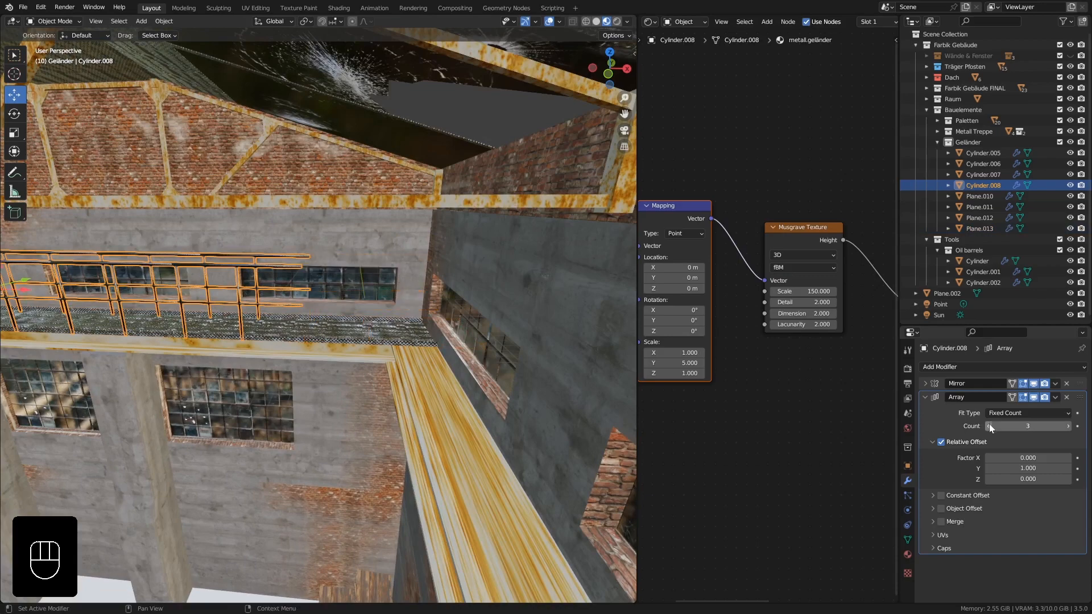
{"action": "left_click", "coordinate": [409, 331]}
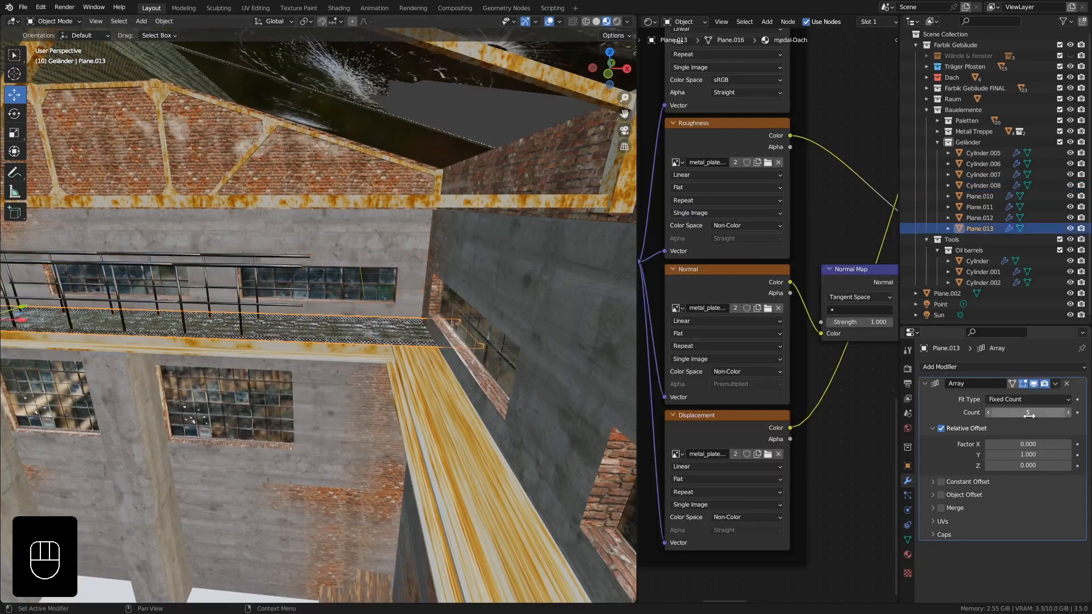
{"action": "left_click", "coordinate": [988, 413]}
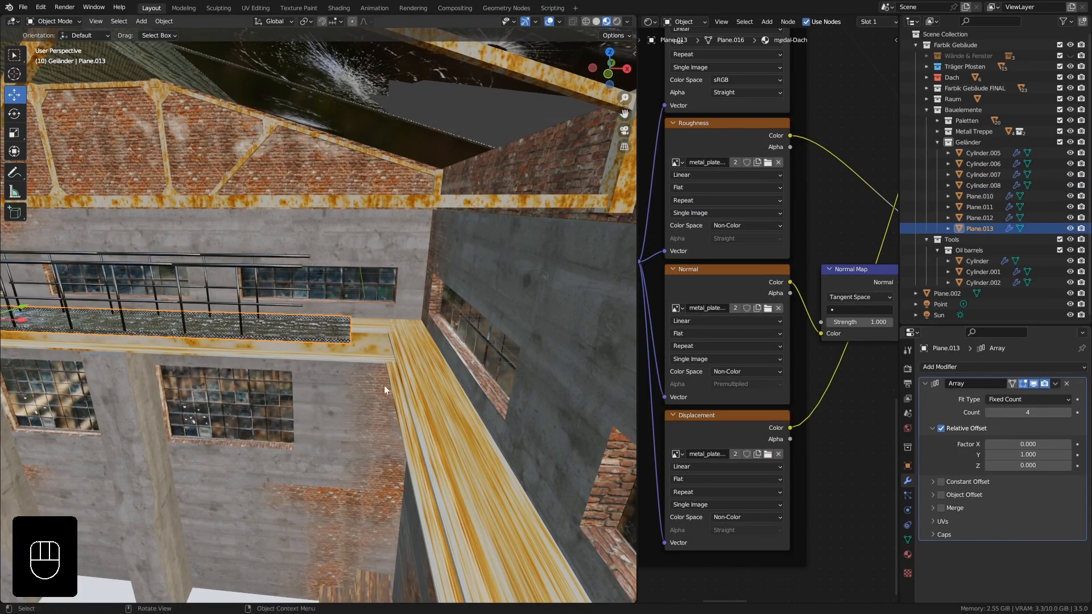
Step: Move the duplicated wall railing about -1.19 m along X and set its array count to 4
{"action": "middle_click_drag", "start_coordinate": [384, 384], "coordinate": [390, 327], "text": "shift"}
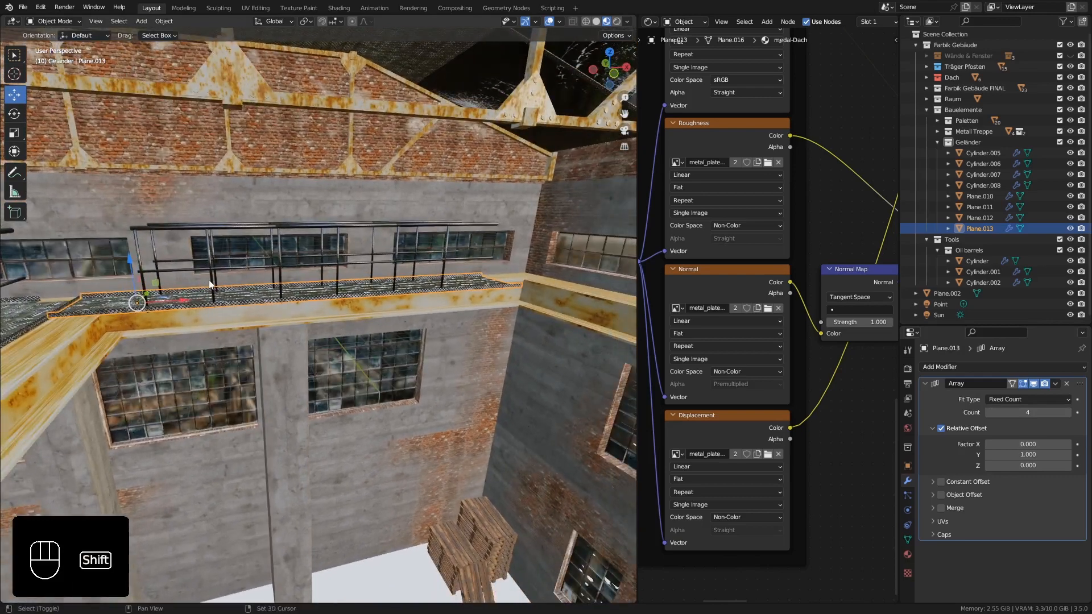
{"action": "middle_click_drag", "start_coordinate": [209, 280], "coordinate": [231, 279], "text": "shift"}
{"action": "left_click", "coordinate": [231, 278]}
{"action": "key", "text": "g"}
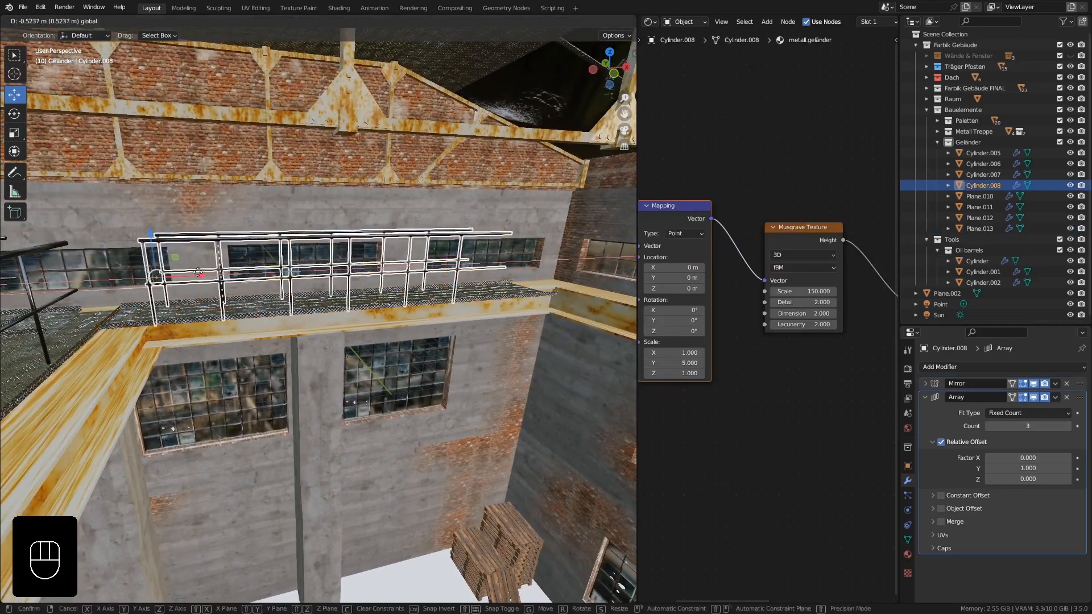
{"action": "left_click", "coordinate": [151, 273]}
{"action": "middle_click_drag", "start_coordinate": [150, 273], "coordinate": [144, 295], "text": "shift"}
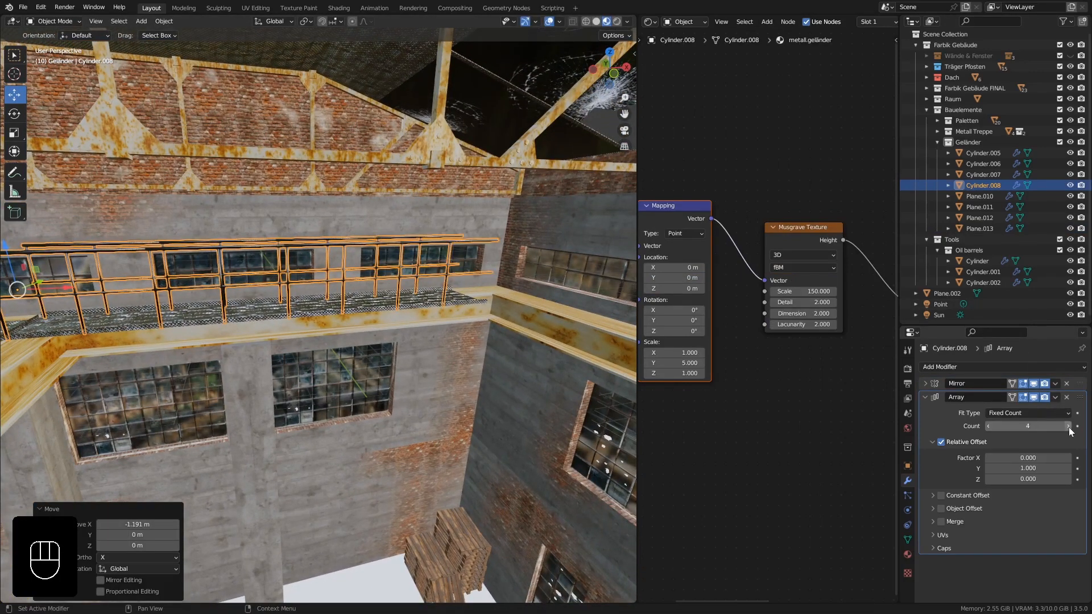
{"action": "middle_click_drag", "start_coordinate": [444, 287], "coordinate": [402, 285]}
{"action": "middle_click_drag", "start_coordinate": [489, 311], "coordinate": [487, 278], "text": "shift"}
{"action": "scroll", "coordinate": [487, 277], "scroll_direction": "down", "scroll_amount": 2}
{"action": "scroll", "coordinate": [406, 276], "scroll_direction": "down", "scroll_amount": 5}
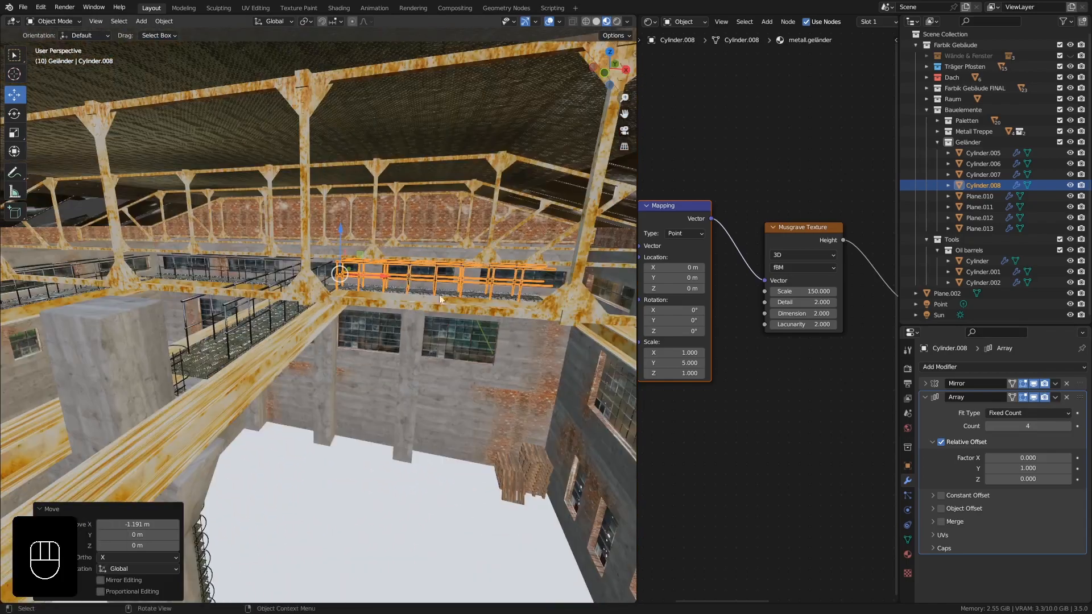
{"action": "middle_click_drag", "start_coordinate": [512, 344], "coordinate": [461, 280], "text": "shift"}
{"action": "left_click", "coordinate": [158, 262]}
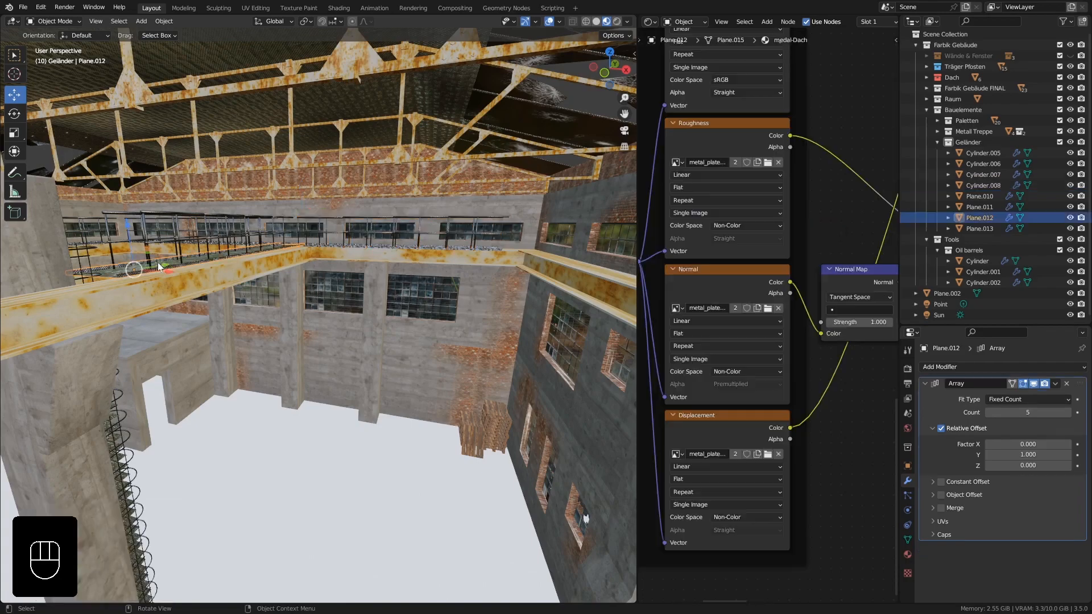
{"action": "left_click", "coordinate": [149, 234], "text": "shift"}
{"action": "middle_click_drag", "start_coordinate": [150, 240], "coordinate": [424, 322]}
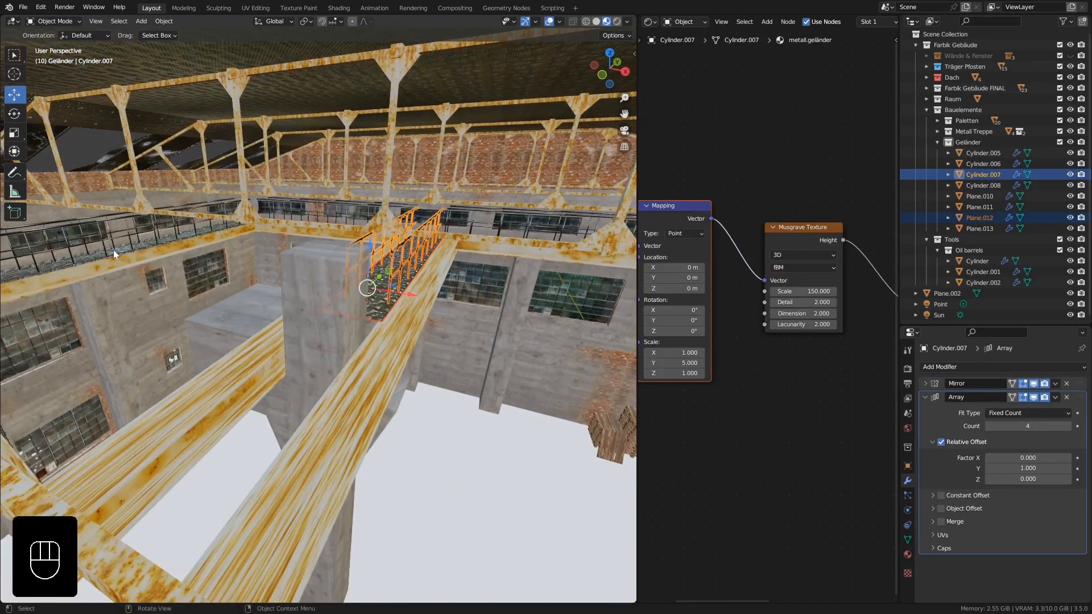
Step: Select the original long platform and its railing, and duplicate them in place
{"action": "left_click", "coordinate": [113, 252]}
{"action": "left_click", "coordinate": [107, 235], "text": "shift"}
{"action": "middle_click_drag", "start_coordinate": [105, 231], "coordinate": [163, 241]}
{"action": "key", "text": "shift+d"}
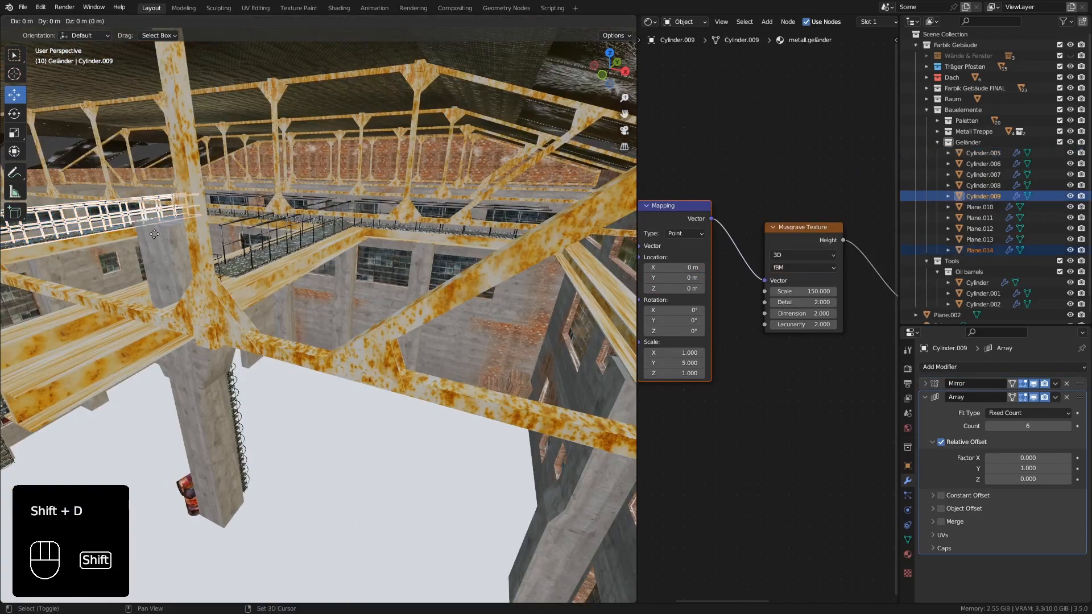
{"action": "right_click", "coordinate": [144, 240]}
{"action": "scroll", "coordinate": [144, 242], "scroll_direction": "down", "scroll_amount": 6}
{"action": "scroll", "coordinate": [144, 243], "scroll_direction": "down", "scroll_amount": 3}
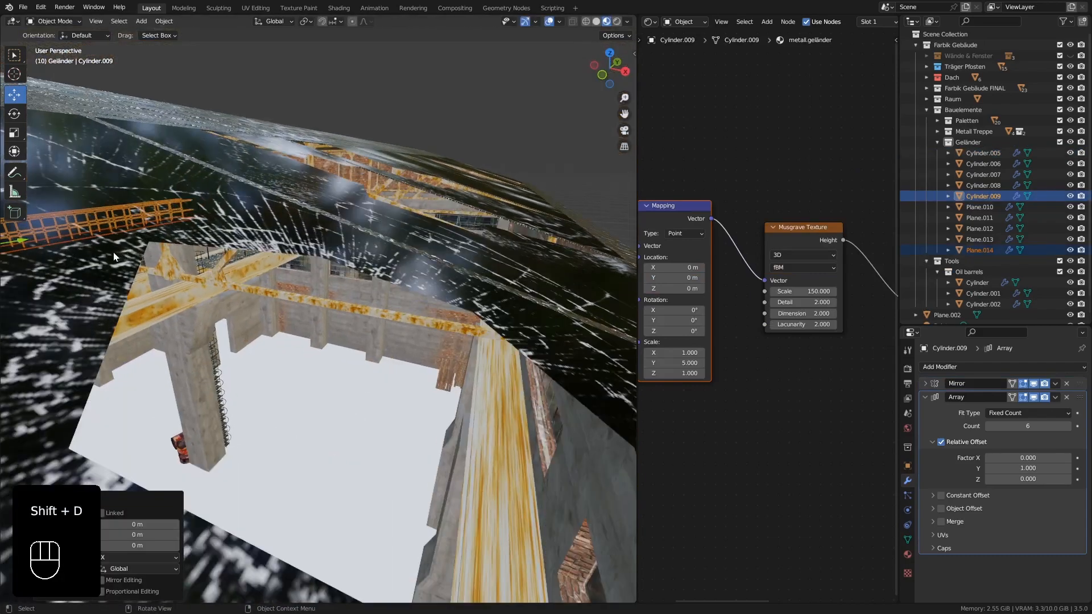
Step: Move the duplicated long walkway about 14.46 m along X toward the opposite wall
{"action": "middle_click_drag", "start_coordinate": [114, 252], "coordinate": [164, 250]}
{"action": "scroll", "coordinate": [162, 246], "scroll_direction": "up", "scroll_amount": 8}
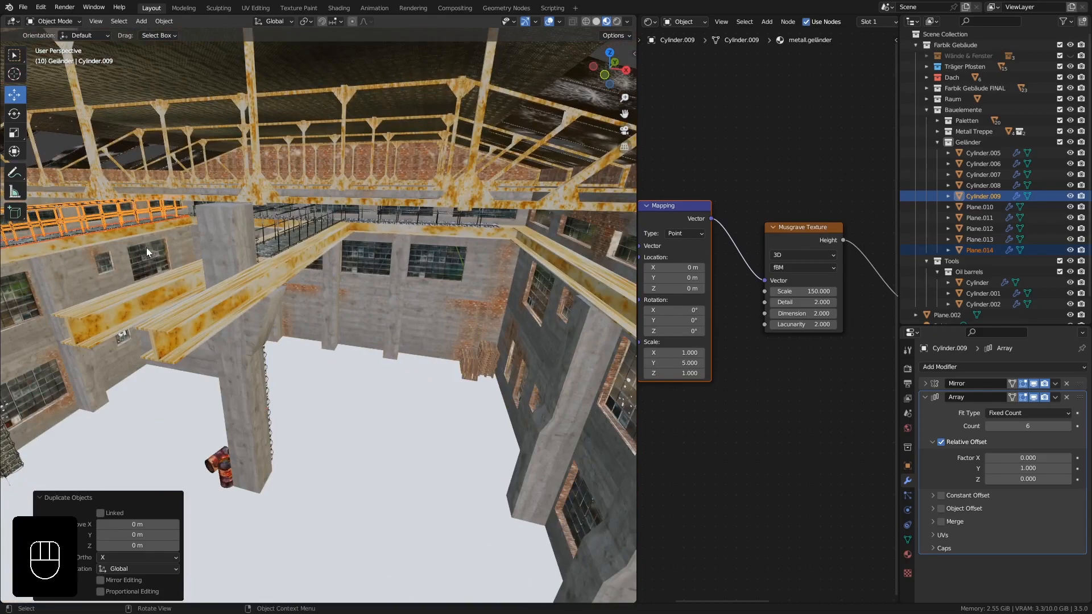
{"action": "mouse_move", "coordinate": [145, 247]}
{"action": "middle_mouse_down", "text": "shift"}
{"action": "mouse_move", "coordinate": [219, 241]}
{"action": "mouse_move", "coordinate": [138, 243]}
{"action": "middle_mouse_up", "text": "shift"}
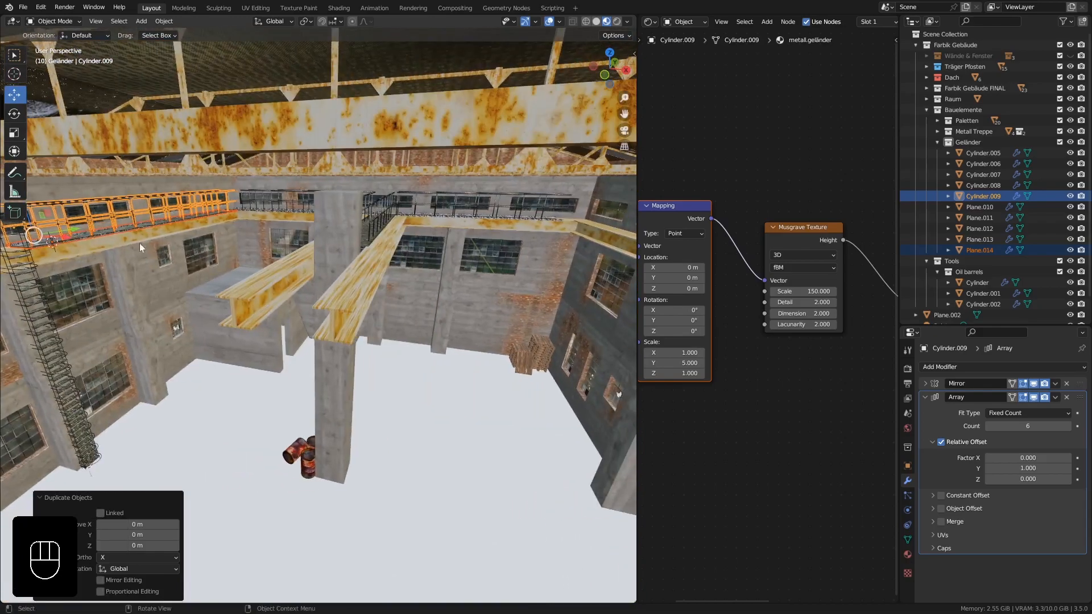
{"action": "key", "text": "shift+d"}
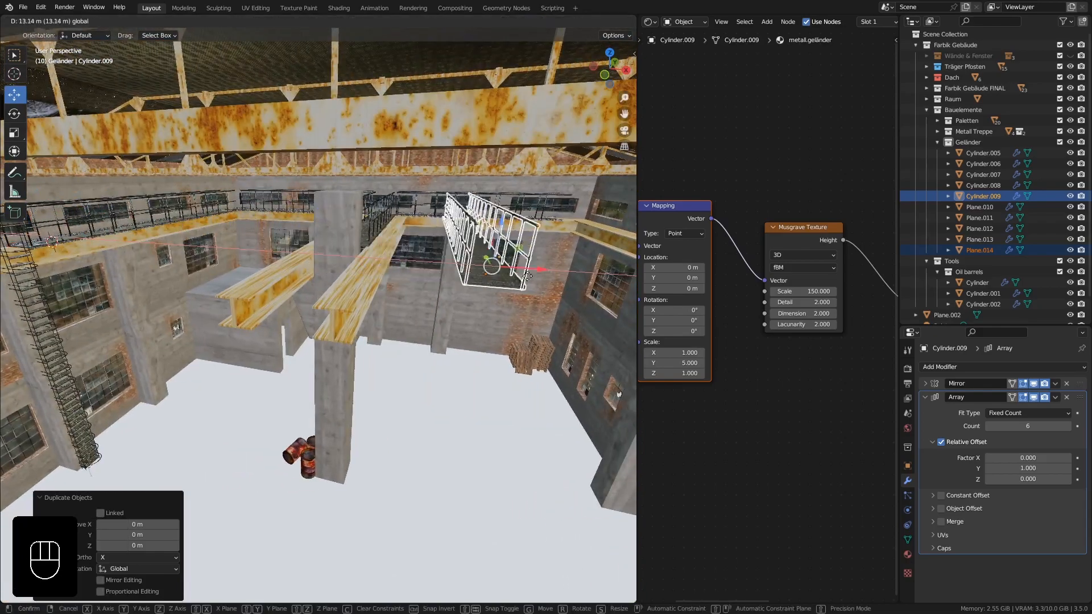
{"action": "left_click", "coordinate": [596, 279]}
{"action": "middle_click_drag", "start_coordinate": [596, 279], "coordinate": [328, 265], "text": "shift"}
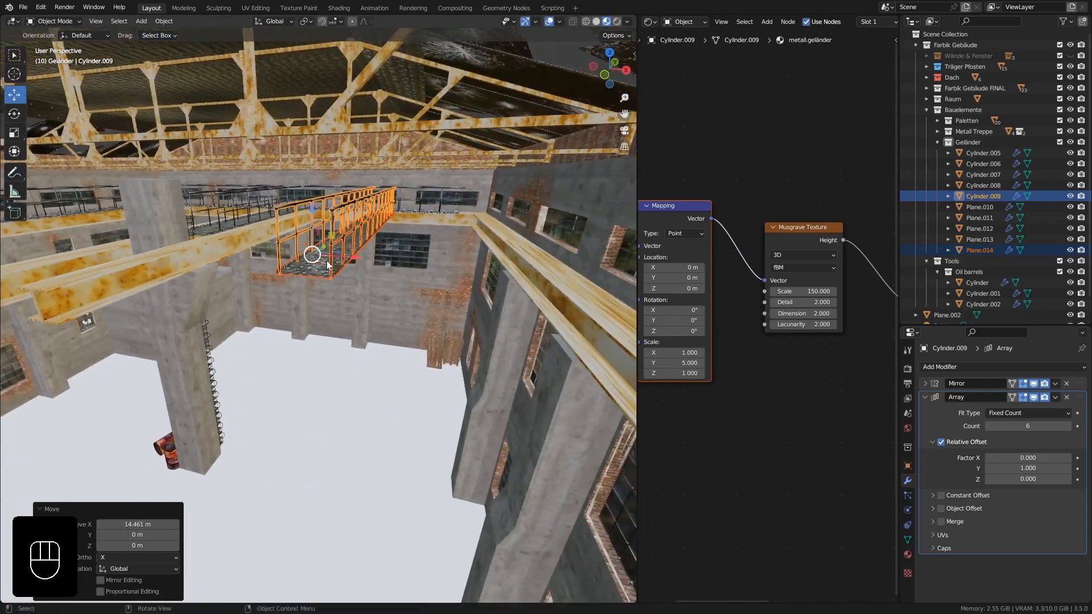
Step: Move the duplicated walkway a further 4.32 m along X onto the wall beam, and nudge it about 0.08 m closer to the wall
{"action": "key", "text": "g"}
{"action": "key", "text": "x"}
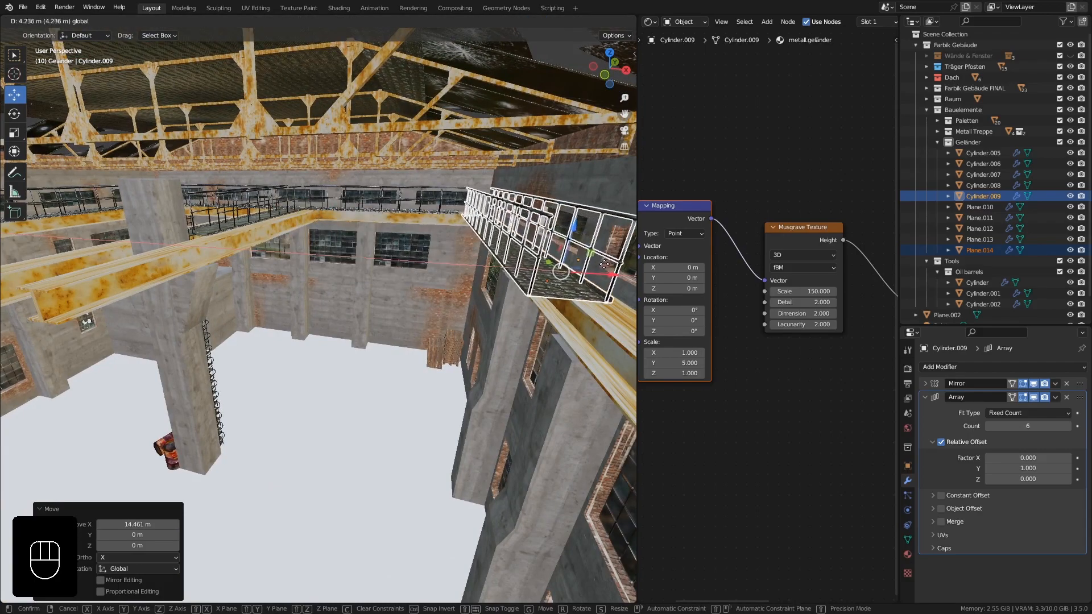
{"action": "left_click", "coordinate": [611, 262]}
{"action": "middle_click_drag", "start_coordinate": [591, 267], "coordinate": [372, 269], "text": "shift"}
{"action": "scroll", "coordinate": [442, 264], "scroll_direction": "up", "scroll_amount": 6}
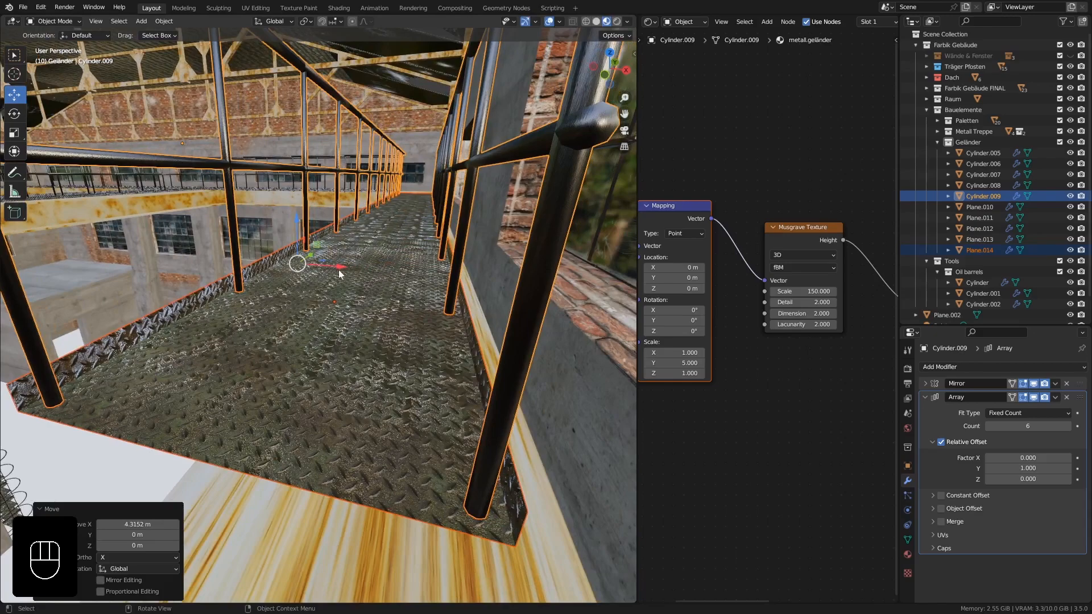
{"action": "key", "text": "g"}
{"action": "key", "text": "x"}
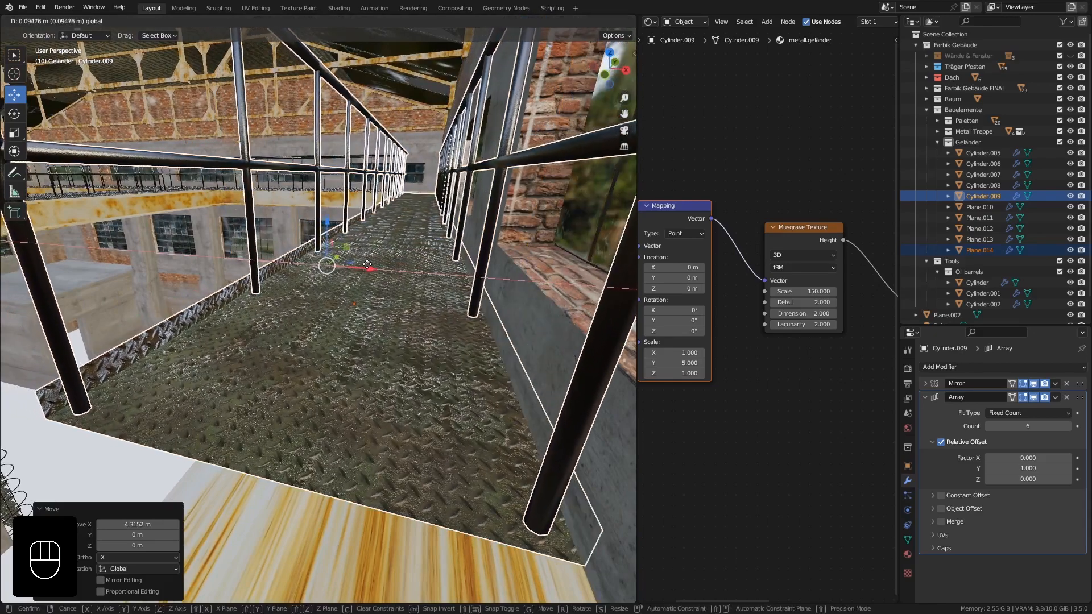
{"action": "left_click", "coordinate": [367, 264]}
Step: Examine the walkways, wall beams and open corners around the factory hall from several angles
{"action": "middle_click_drag", "start_coordinate": [367, 265], "coordinate": [182, 229]}
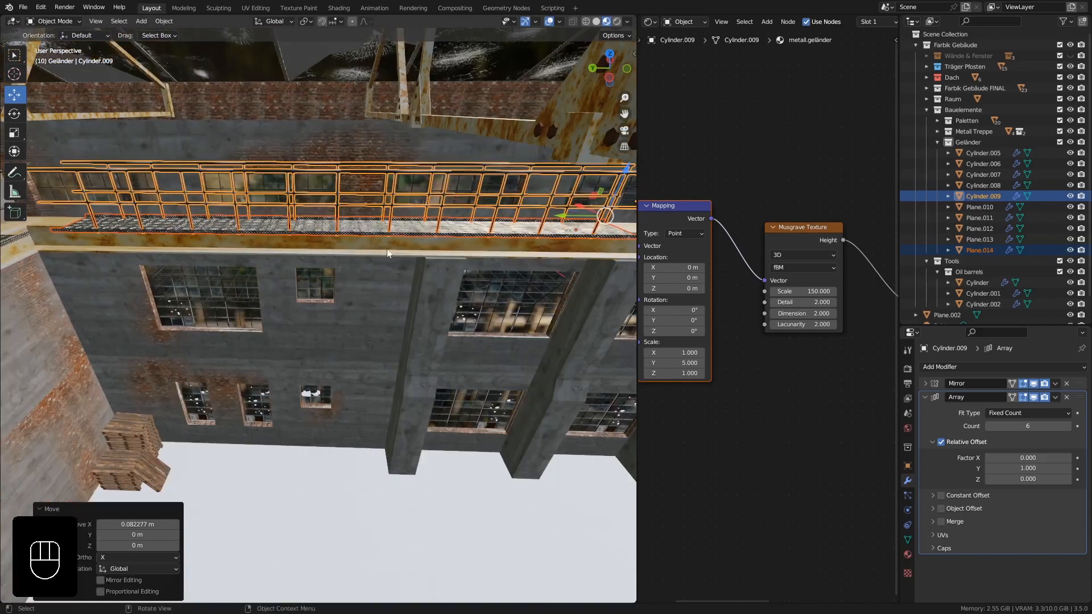
{"action": "middle_click_drag", "start_coordinate": [387, 253], "coordinate": [311, 261], "text": "shift"}
{"action": "scroll", "coordinate": [301, 237], "scroll_direction": "down", "scroll_amount": 2}
{"action": "scroll", "coordinate": [286, 257], "scroll_direction": "down", "scroll_amount": 1}
{"action": "scroll", "coordinate": [286, 257], "scroll_direction": "down", "scroll_amount": 1}
{"action": "scroll", "coordinate": [376, 236], "scroll_direction": "up", "scroll_amount": 2}
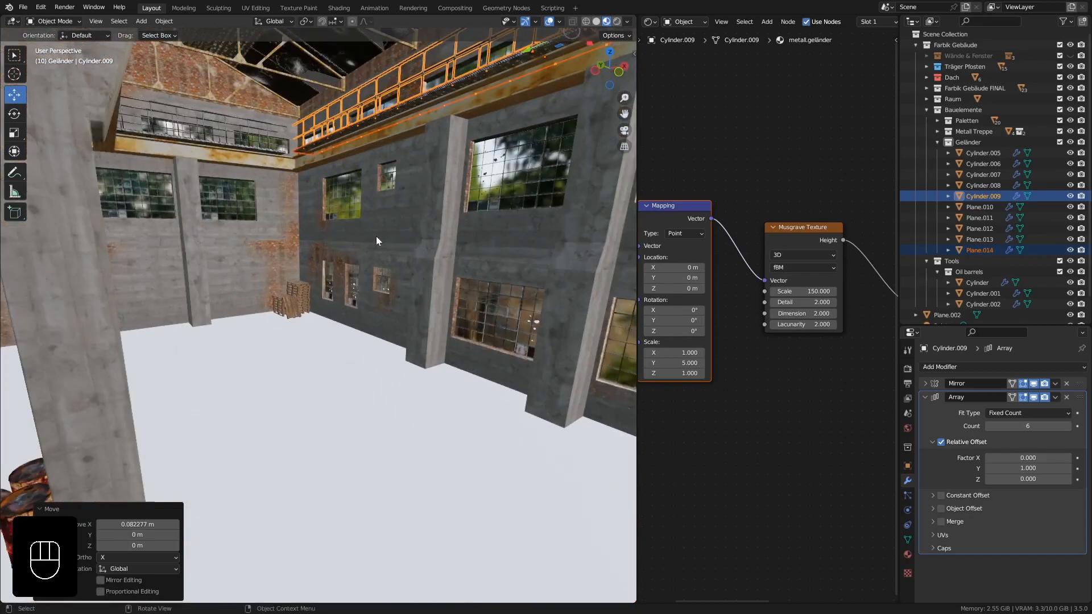
{"action": "middle_click_drag", "start_coordinate": [377, 236], "coordinate": [359, 274], "text": "shift"}
{"action": "middle_click_drag", "start_coordinate": [216, 274], "coordinate": [371, 231], "text": "shift"}
{"action": "scroll", "coordinate": [280, 234], "scroll_direction": "up", "scroll_amount": 4}
{"action": "scroll", "coordinate": [287, 231], "scroll_direction": "up", "scroll_amount": 3}
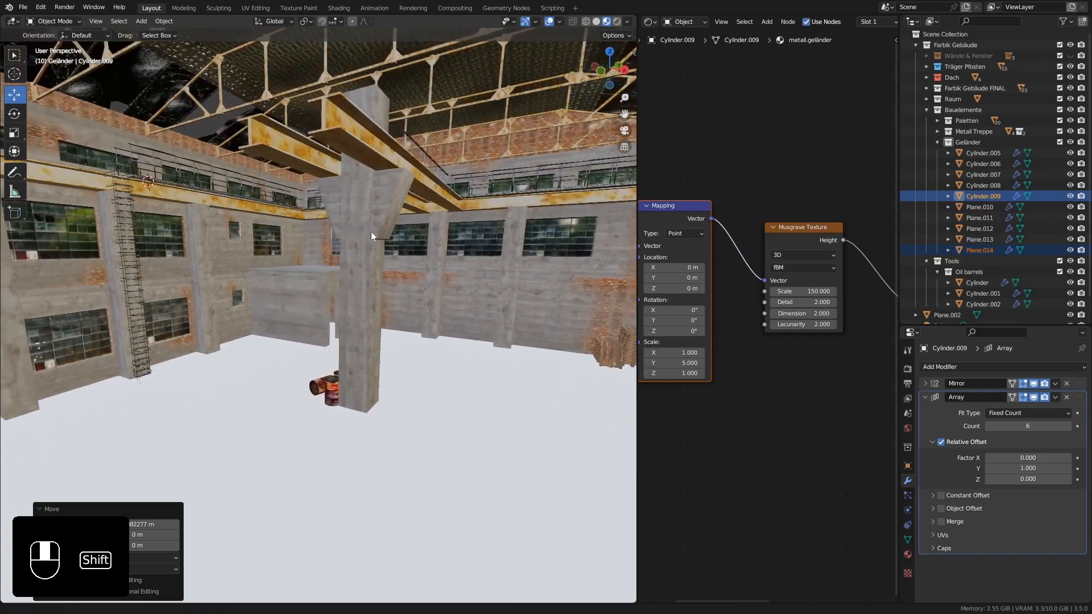
{"action": "scroll", "coordinate": [279, 230], "scroll_direction": "up", "scroll_amount": 5}
{"action": "scroll", "coordinate": [282, 220], "scroll_direction": "down", "scroll_amount": 4}
{"action": "middle_click_drag", "start_coordinate": [282, 220], "coordinate": [239, 199]}
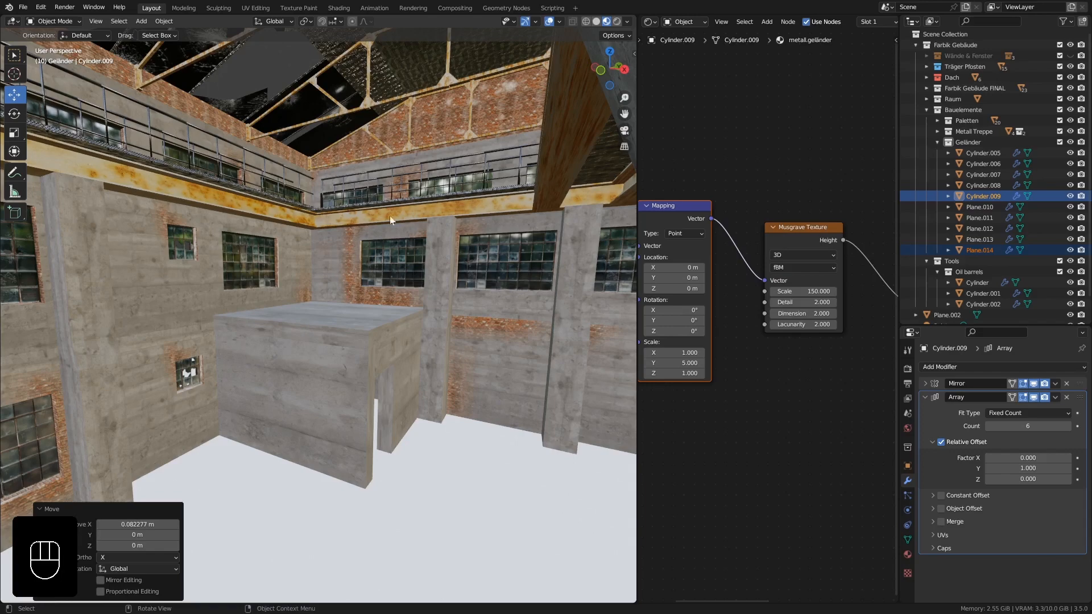
{"action": "scroll", "coordinate": [158, 196], "scroll_direction": "down", "scroll_amount": 1}
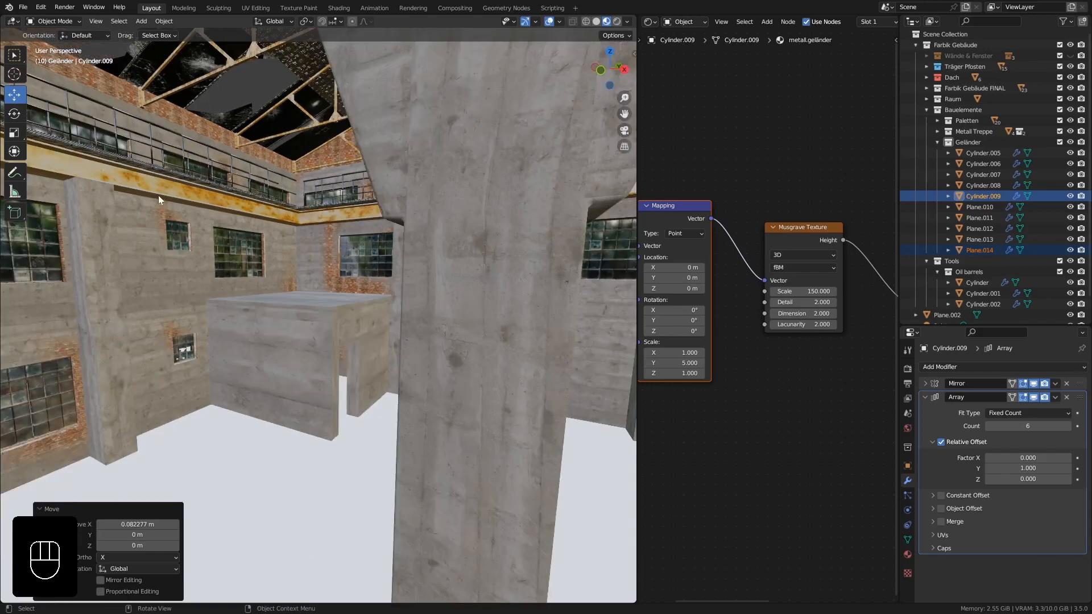
{"action": "middle_click_drag", "start_coordinate": [159, 196], "coordinate": [169, 207], "text": "shift"}
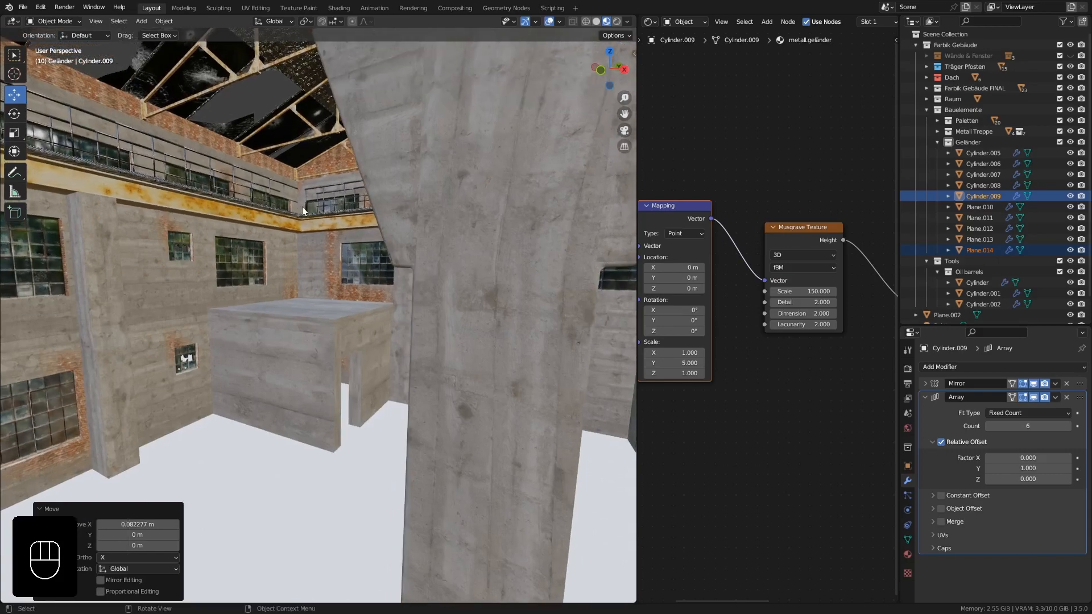
{"action": "middle_click_drag", "start_coordinate": [278, 207], "coordinate": [323, 186]}
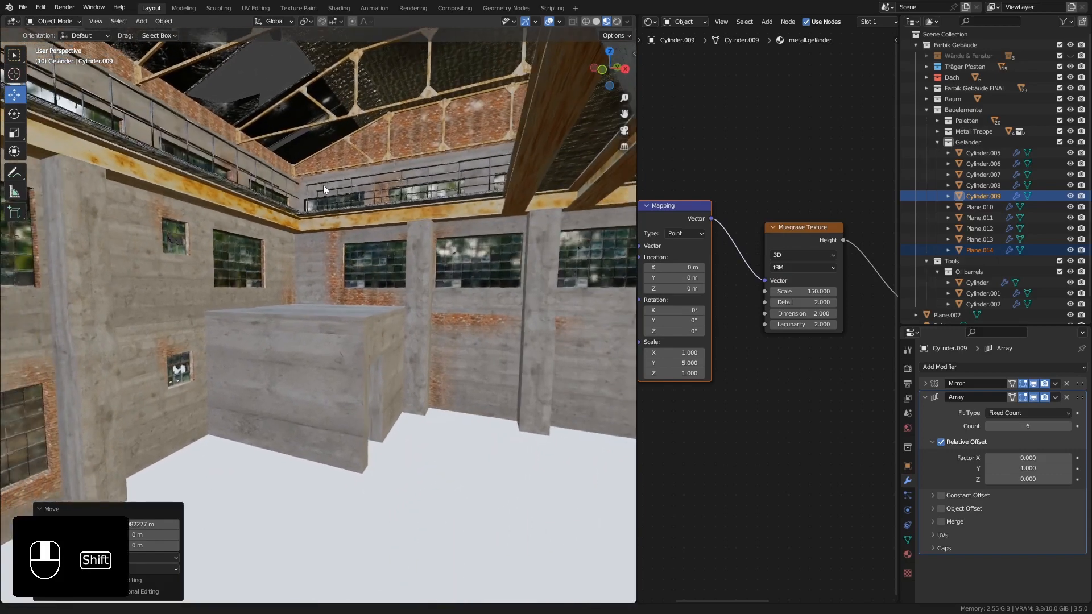
{"action": "scroll", "coordinate": [393, 180], "scroll_direction": "down", "scroll_amount": 1}
{"action": "middle_click_drag", "start_coordinate": [394, 180], "coordinate": [383, 218], "text": "shift"}
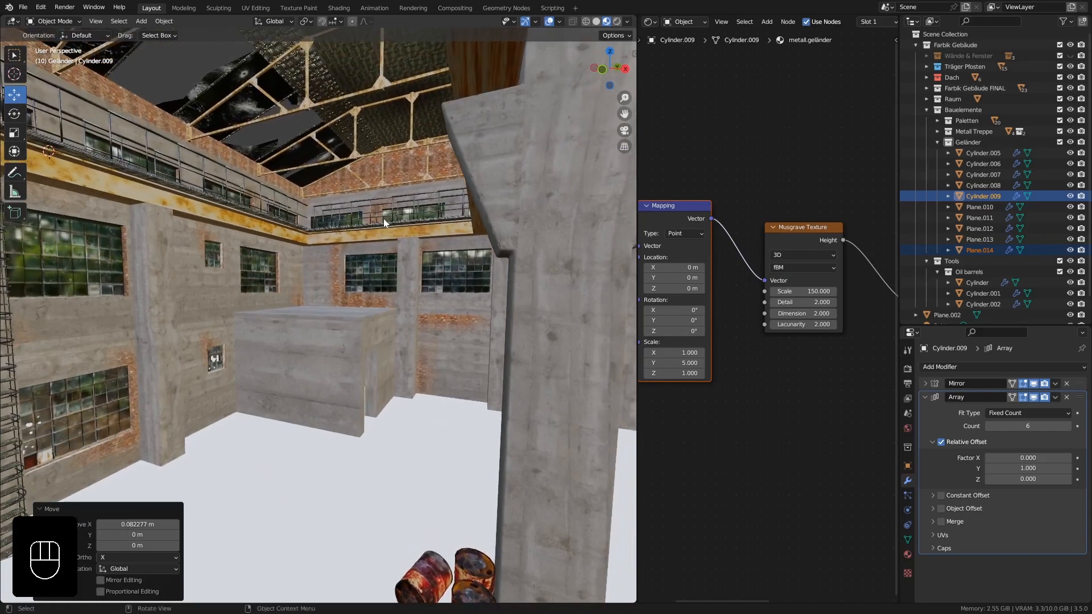
{"action": "scroll", "coordinate": [384, 223], "scroll_direction": "up", "scroll_amount": 2}
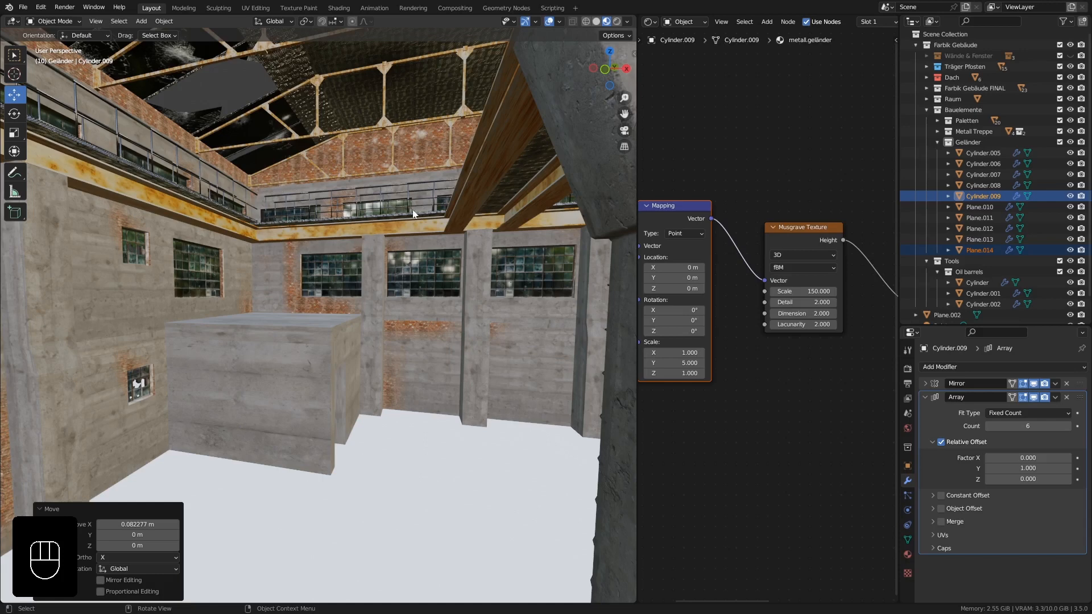
{"action": "middle_click_drag", "start_coordinate": [343, 199], "coordinate": [307, 216]}
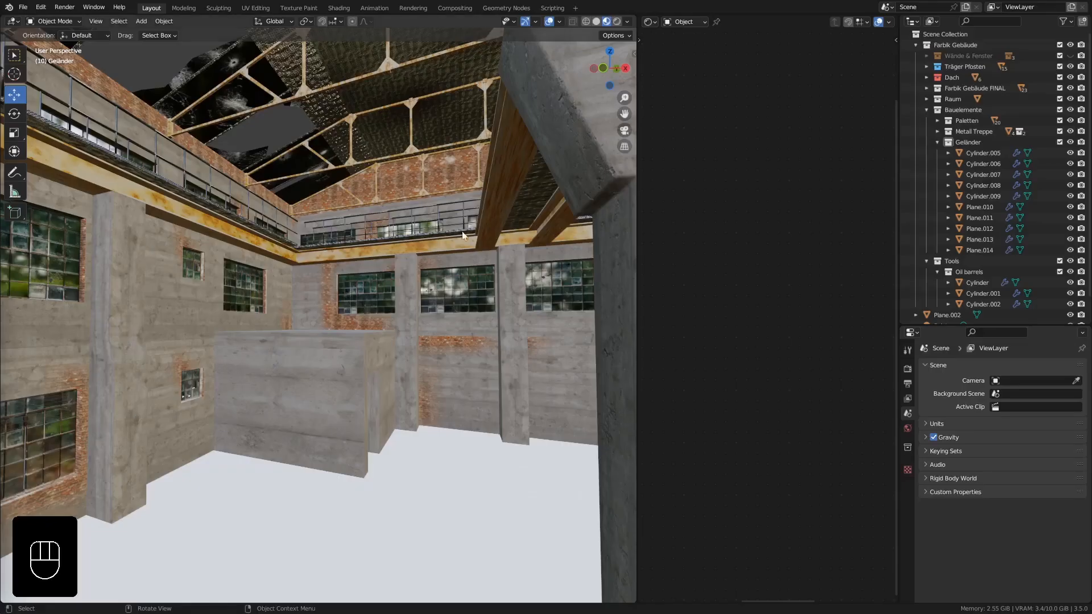
Step: Duplicate the rusty beam beside the central pillar and move the copy about -3.92 m along X
{"action": "middle_click_drag", "start_coordinate": [464, 235], "coordinate": [510, 173], "text": "shift"}
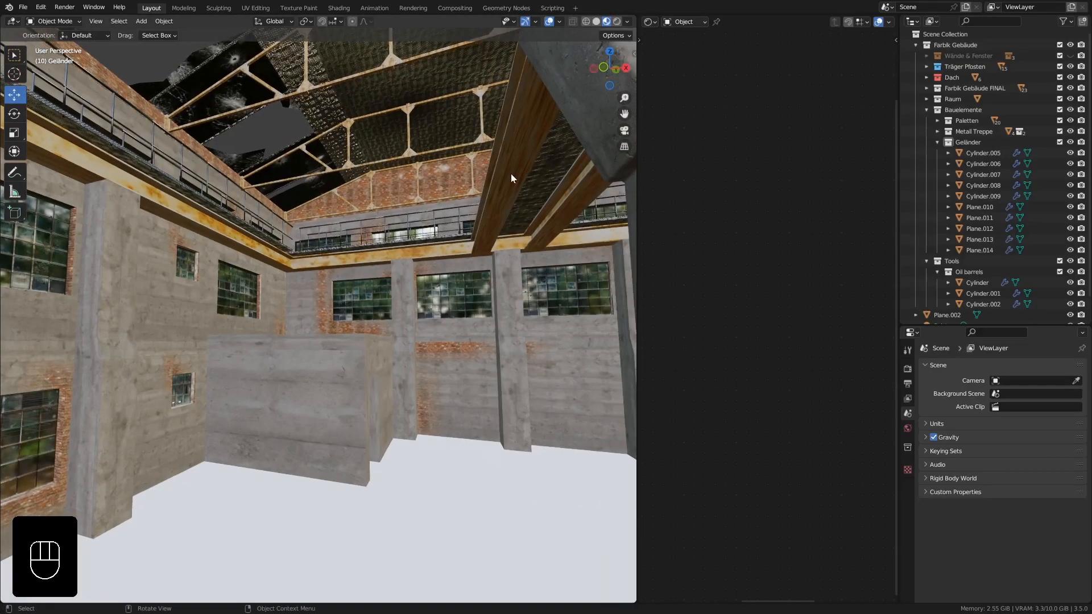
{"action": "left_click", "coordinate": [511, 165]}
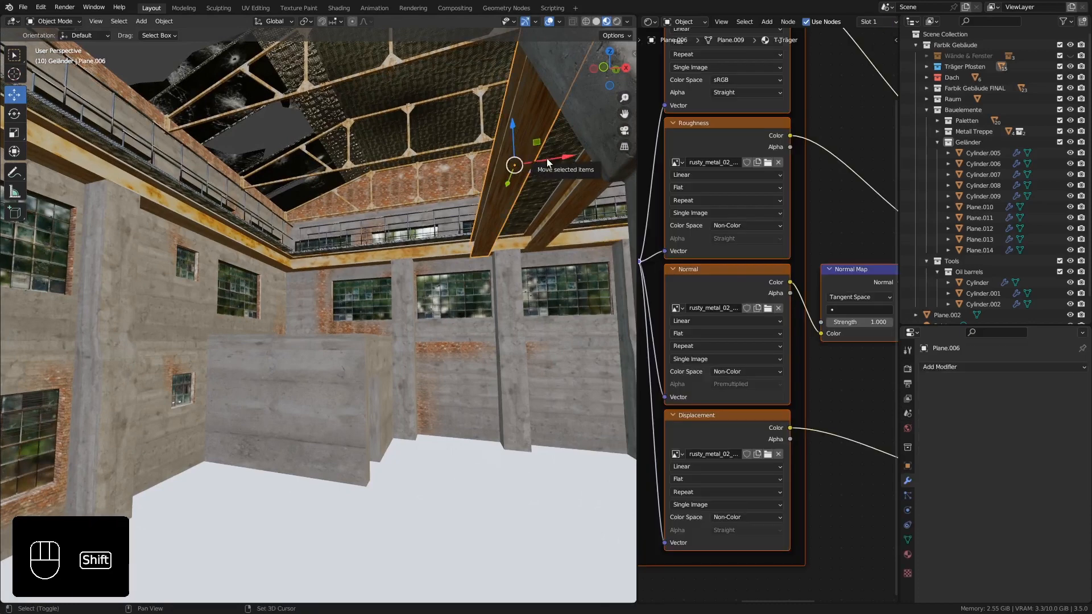
{"action": "key", "text": "shift+d"}
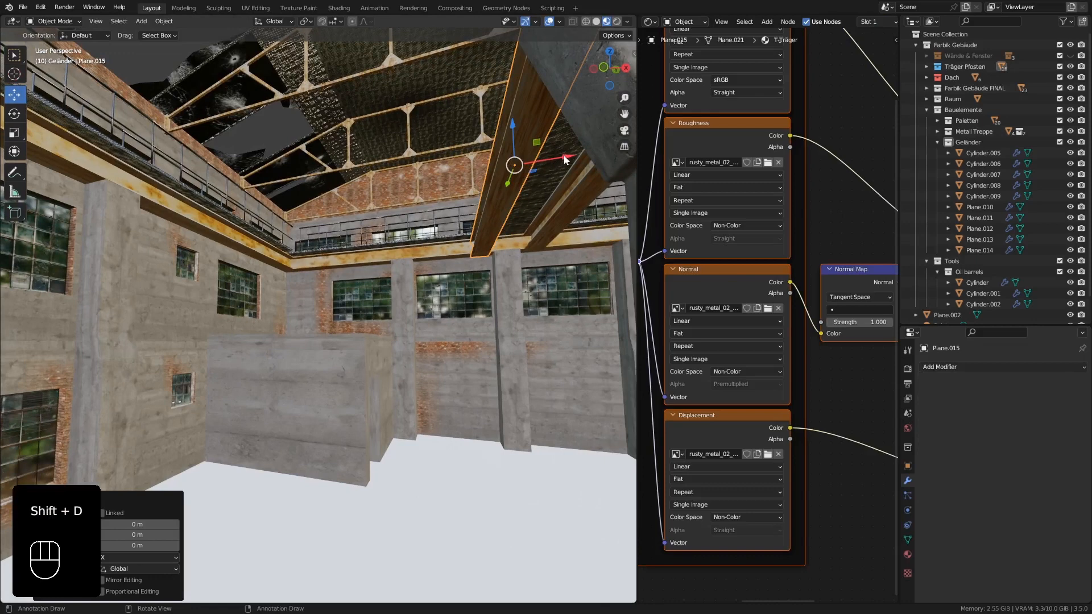
{"action": "key", "text": "g"}
{"action": "key", "text": "x"}
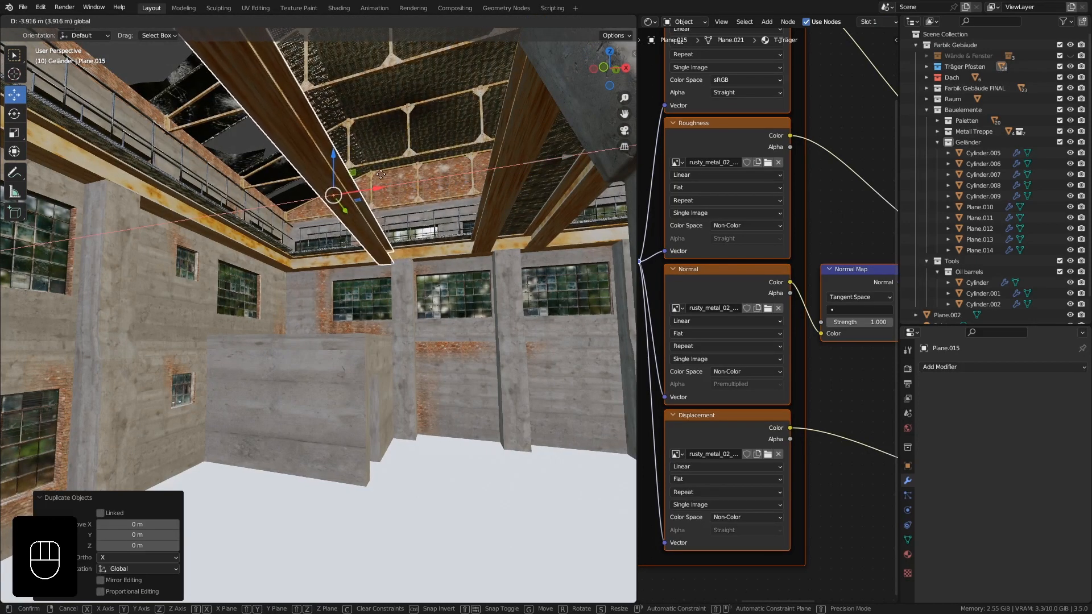
{"action": "left_click", "coordinate": [379, 193]}
Step: Rotate the duplicated beam 90° about Z and scale it to about 0.534 along X
{"action": "middle_click_drag", "start_coordinate": [379, 193], "coordinate": [387, 196]}
{"action": "key", "text": "r"}
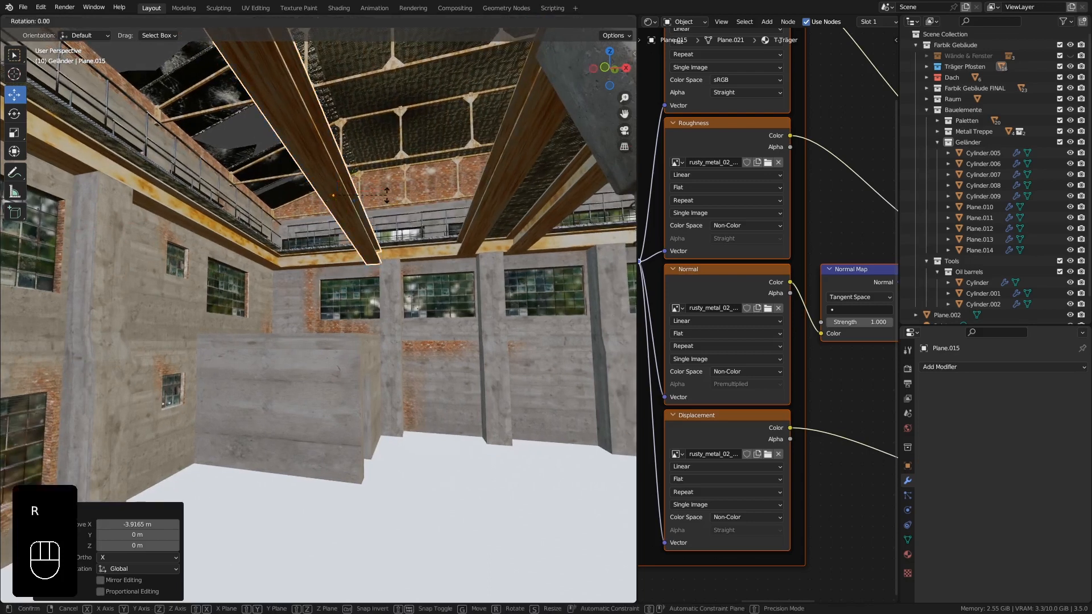
{"action": "key", "text": "z"}
{"action": "key", "text": "KP_9"}
{"action": "key", "text": "KP_0"}
{"action": "key", "text": "KP_Enter"}
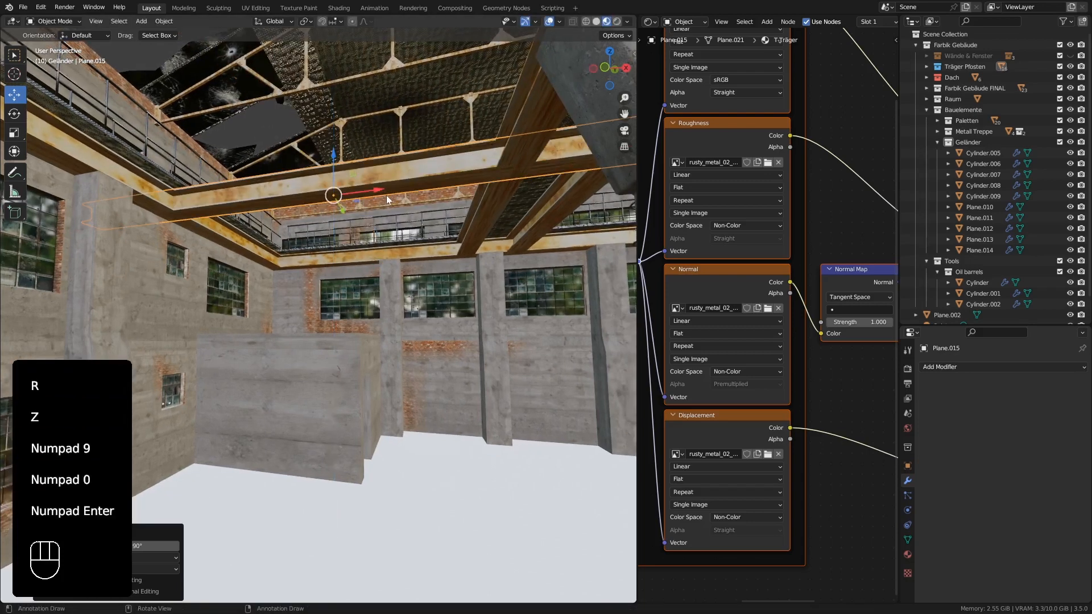
{"action": "key", "text": "s"}
{"action": "key", "text": "x"}
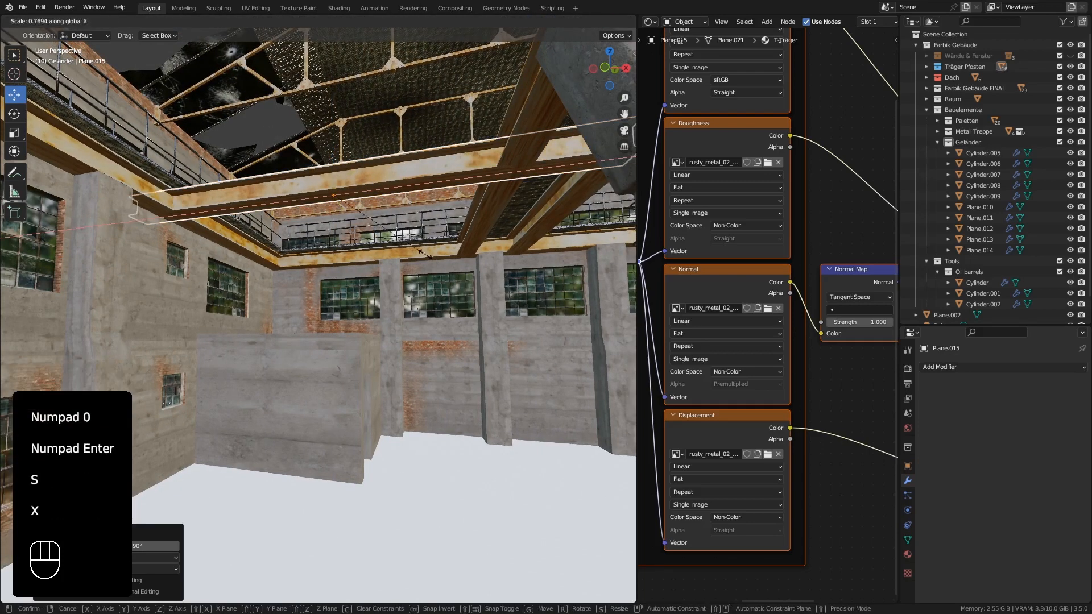
{"action": "left_click", "coordinate": [393, 234]}
Step: Move the cross beam about -0.45 m along X and scale it to about 1.05 along X to span the side beams
{"action": "middle_click_drag", "start_coordinate": [391, 195], "coordinate": [389, 276]}
{"action": "scroll", "coordinate": [387, 211], "scroll_direction": "up", "scroll_amount": 4}
{"action": "mouse_move", "coordinate": [377, 229]}
{"action": "middle_mouse_down"}
{"action": "mouse_move", "coordinate": [362, 191]}
{"action": "mouse_move", "coordinate": [357, 231]}
{"action": "middle_mouse_up"}
{"action": "scroll", "coordinate": [362, 191], "scroll_direction": "up", "scroll_amount": 2}
{"action": "left_click_drag", "start_coordinate": [351, 201], "coordinate": [329, 199]}
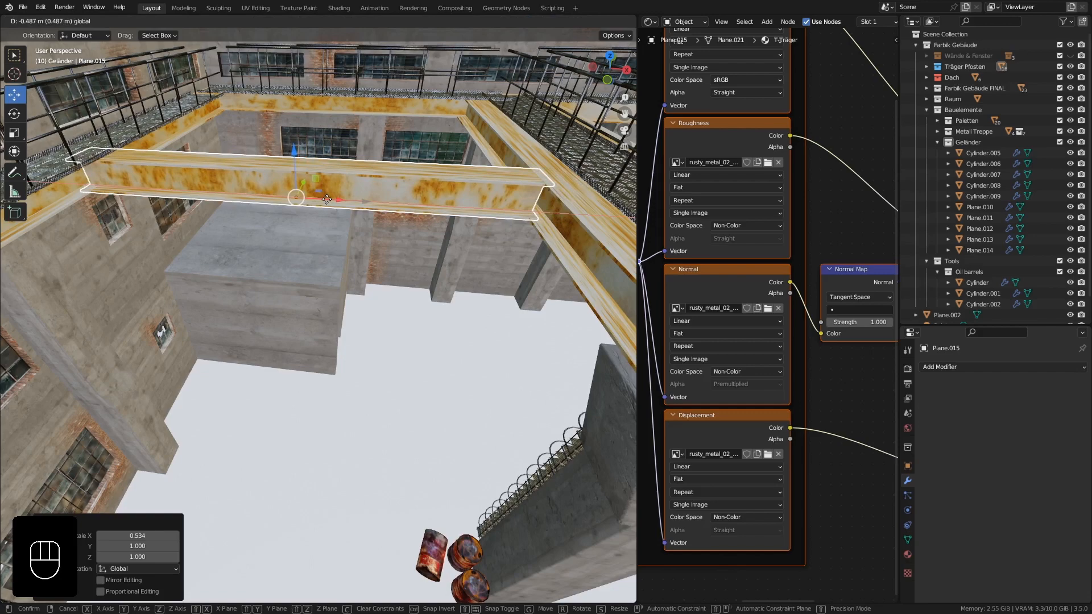
{"action": "left_click_drag", "start_coordinate": [327, 199], "coordinate": [329, 199]}
{"action": "middle_click_drag", "start_coordinate": [393, 238], "coordinate": [424, 238]}
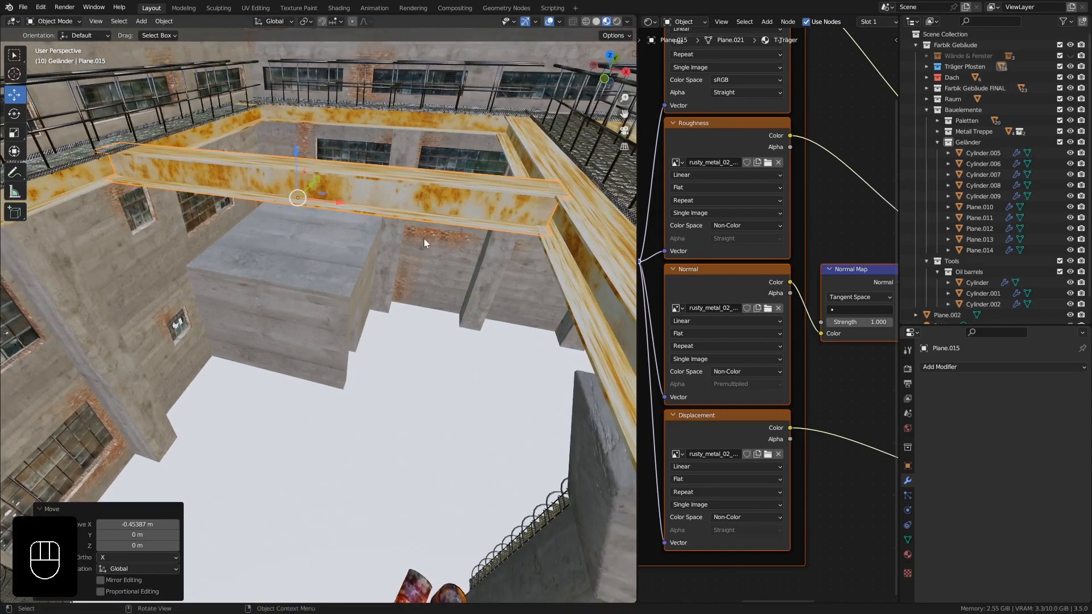
{"action": "key", "text": "s"}
{"action": "key", "text": "x"}
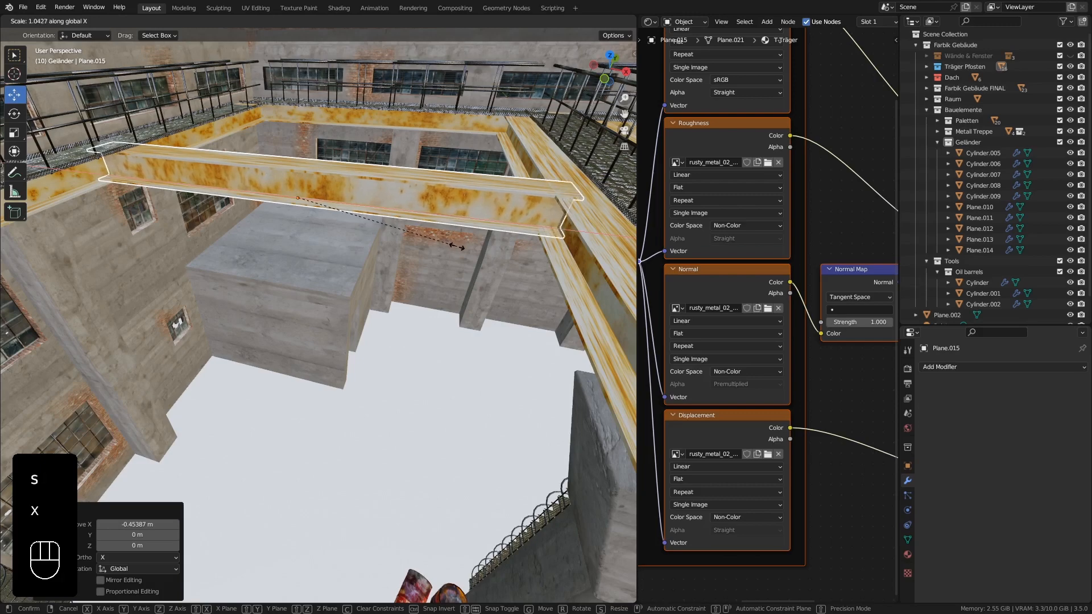
{"action": "left_click", "coordinate": [458, 247]}
{"action": "middle_click_drag", "start_coordinate": [458, 247], "coordinate": [273, 239]}
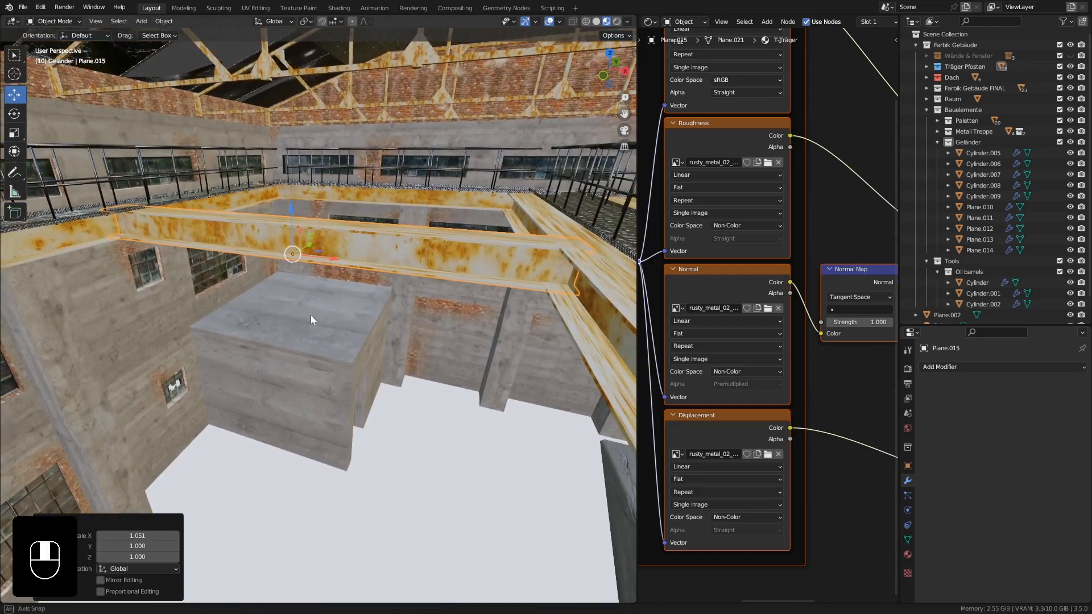
Step: Slide the cross beam in the negative Y direction along the two side beams
{"action": "middle_click_drag", "start_coordinate": [312, 316], "coordinate": [551, 336]}
{"action": "middle_click_drag", "start_coordinate": [555, 270], "coordinate": [401, 316], "text": "shift"}
{"action": "left_click_drag", "start_coordinate": [402, 310], "coordinate": [289, 307]}
{"action": "mouse_move", "coordinate": [271, 311]}
{"action": "middle_mouse_down"}
{"action": "mouse_move", "coordinate": [303, 313]}
{"action": "mouse_move", "coordinate": [263, 323]}
{"action": "mouse_move", "coordinate": [320, 316]}
{"action": "mouse_move", "coordinate": [337, 295]}
{"action": "mouse_move", "coordinate": [291, 309]}
{"action": "middle_mouse_up"}
Step: Duplicate the cross beam and move the copy about 3.89 m along Y
{"action": "key", "text": "shift+d"}
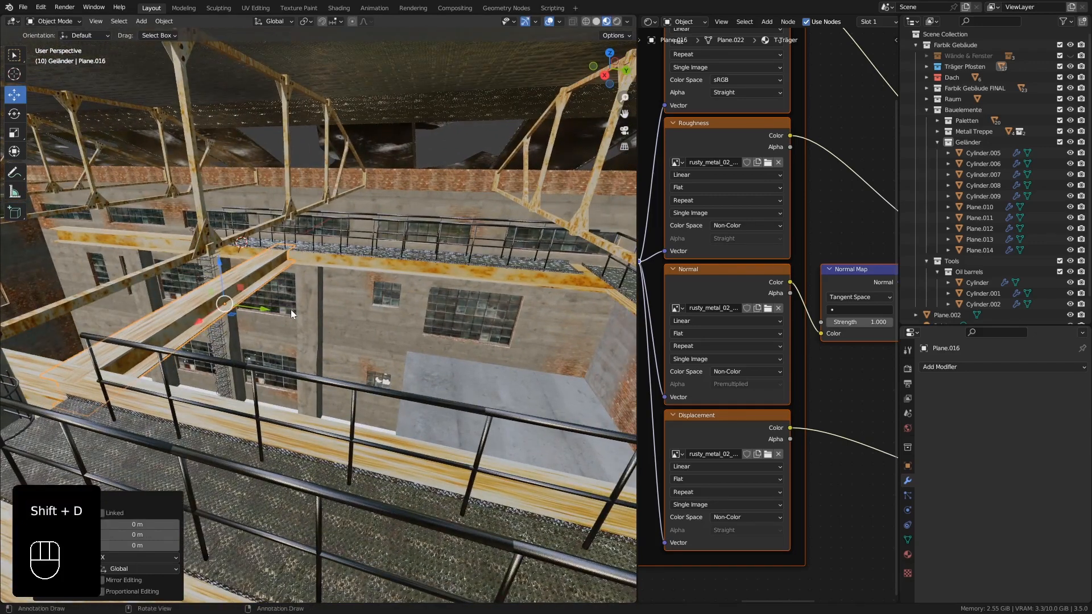
{"action": "left_click_drag", "start_coordinate": [263, 310], "coordinate": [408, 325]}
{"action": "middle_click_drag", "start_coordinate": [452, 336], "coordinate": [386, 329], "text": "shift"}
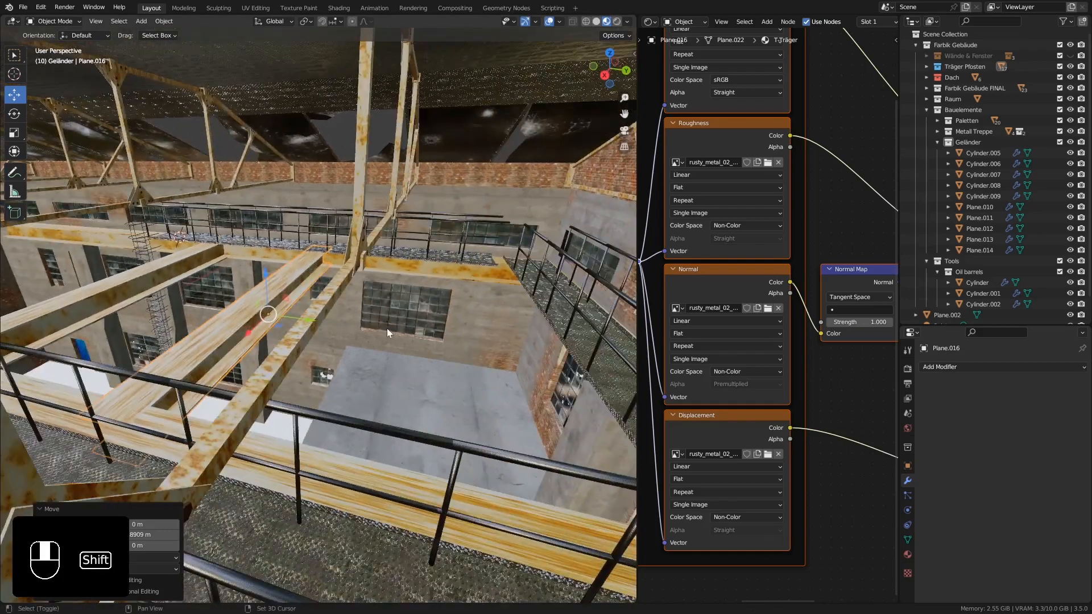
Step: Duplicate the second cross beam and move the new copy about 3.73 m along Y
{"action": "key", "text": "shift+s"}
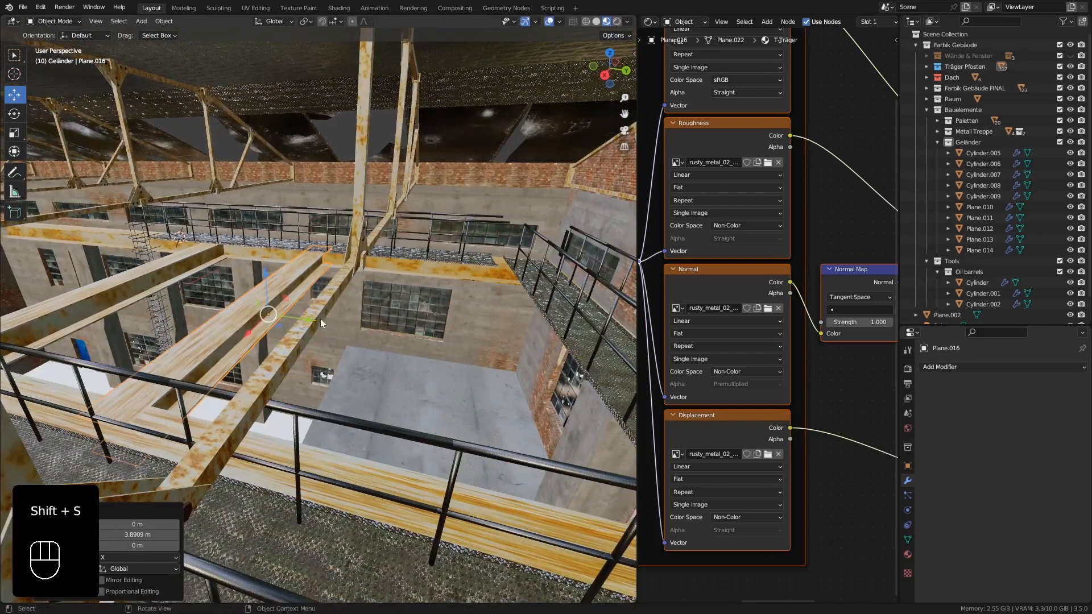
{"action": "key", "text": "shift+d"}
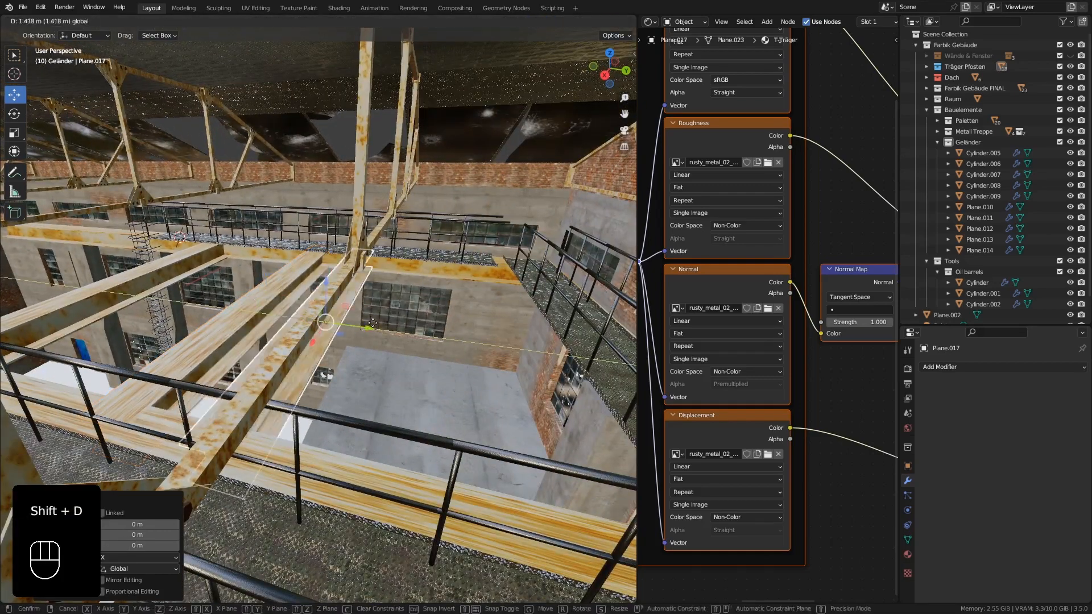
{"action": "left_click", "coordinate": [371, 363]}
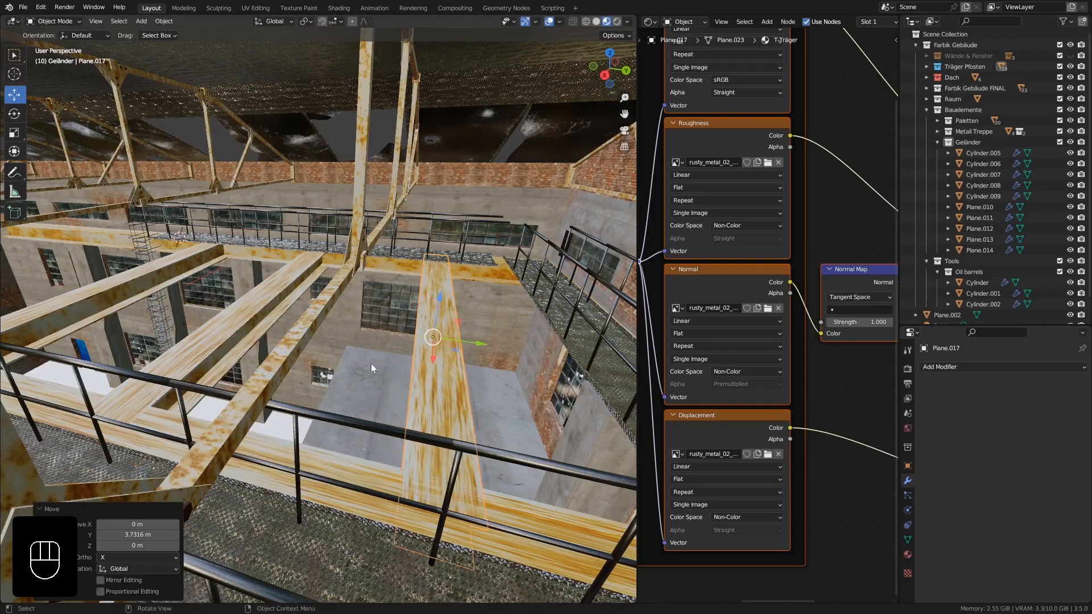
{"action": "scroll", "coordinate": [410, 361], "scroll_direction": "up", "scroll_amount": 3}
{"action": "scroll", "coordinate": [411, 356], "scroll_direction": "down", "scroll_amount": 2}
Step: Adjust the third cross beam's position along Y, and move the second cross beam about -0.46 m along Y
{"action": "left_click_drag", "start_coordinate": [497, 340], "coordinate": [353, 343]}
{"action": "middle_click_drag", "start_coordinate": [353, 339], "coordinate": [329, 340], "text": "shift"}
{"action": "left_click_drag", "start_coordinate": [523, 335], "coordinate": [506, 335]}
{"action": "left_click", "coordinate": [322, 327]}
{"action": "left_click_drag", "start_coordinate": [356, 329], "coordinate": [327, 328]}
{"action": "middle_click_drag", "start_coordinate": [327, 328], "coordinate": [239, 331]}
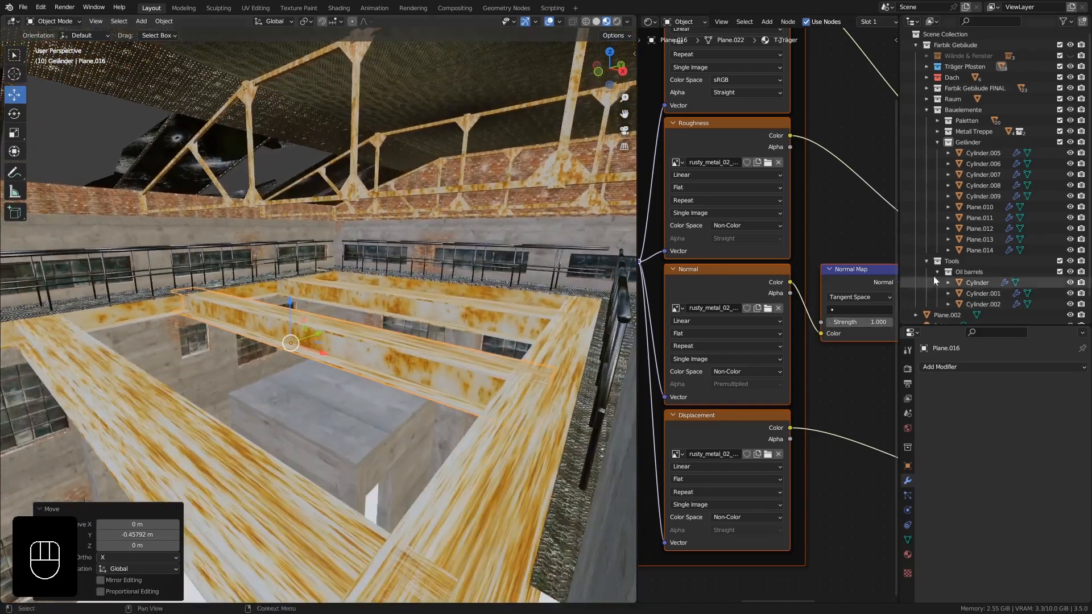
Step: Create a new collection inside the Bauelemente collection and name it Holz Bretter
{"action": "left_click", "coordinate": [936, 142]}
{"action": "left_click", "coordinate": [948, 112]}
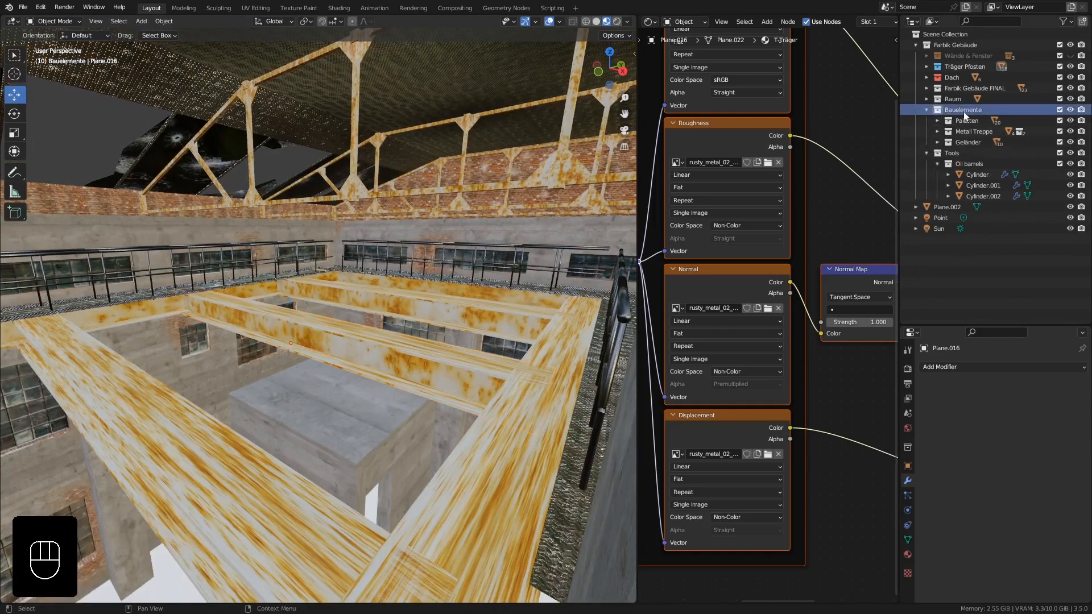
{"action": "right_click", "coordinate": [963, 111]}
{"action": "left_click", "coordinate": [960, 111]}
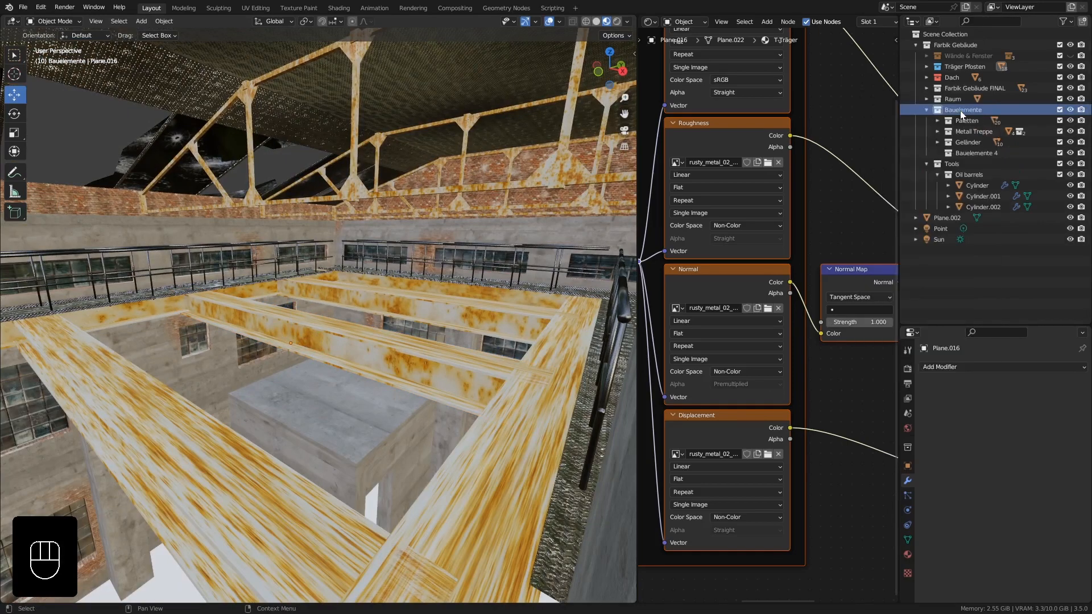
{"action": "double_click", "coordinate": [979, 153]}
{"action": "type", "text": "H"}
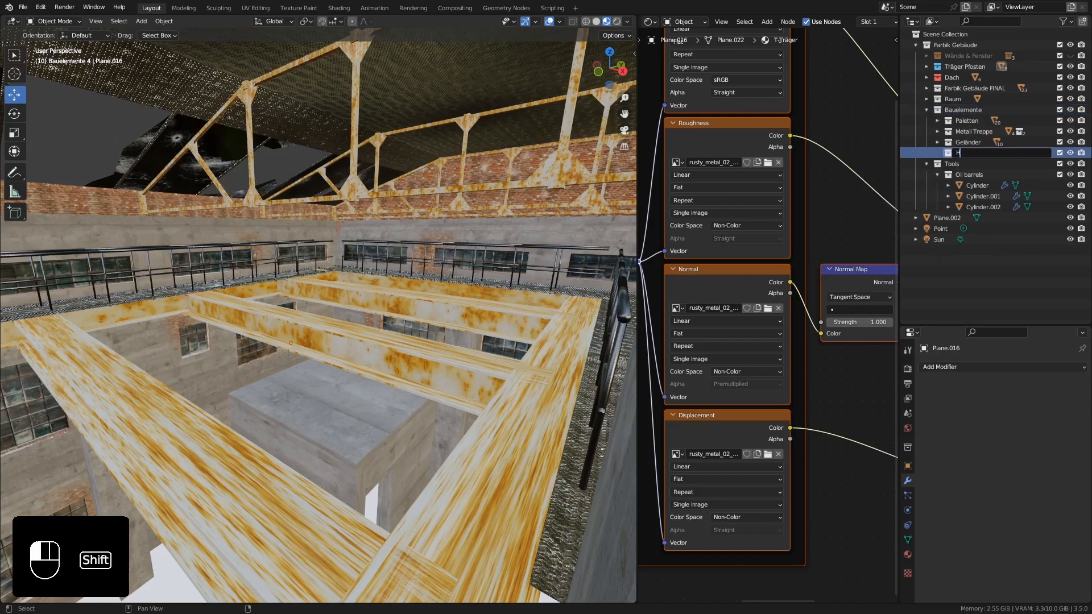
{"action": "type", "text": "olz Bretter"}
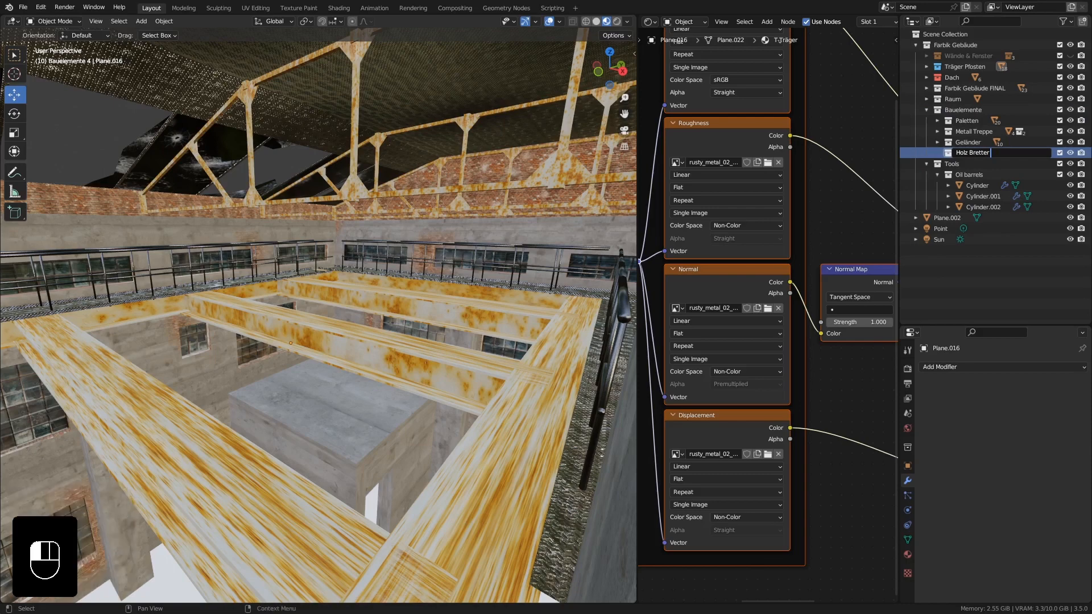
{"action": "key", "text": "Return"}
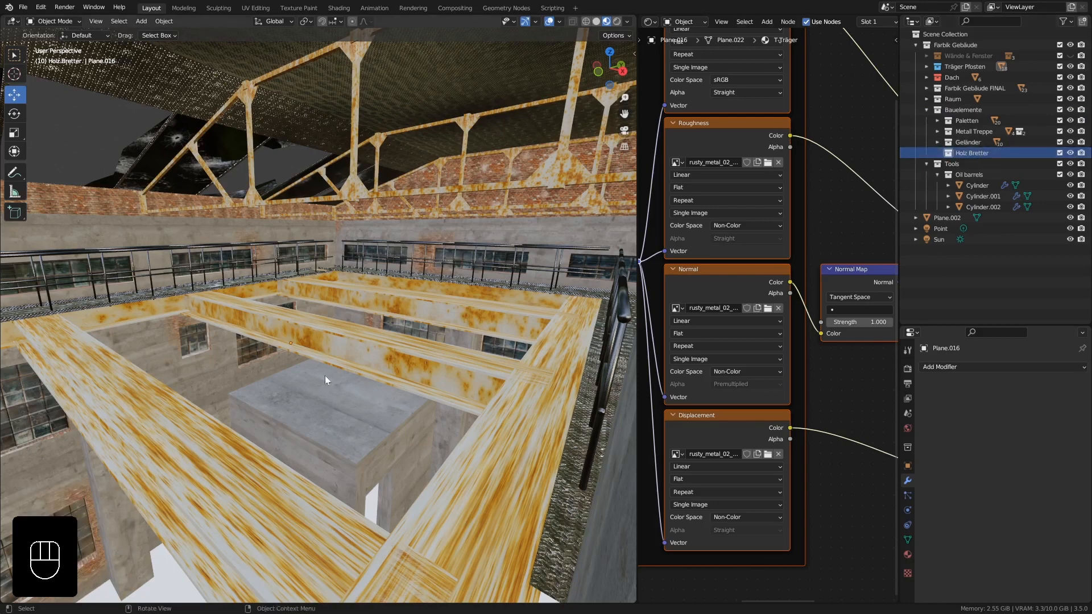
Step: Snap the 3D cursor to the midpoint between the second cross beam and the nearest supporting beam
{"action": "left_click", "coordinate": [378, 339]}
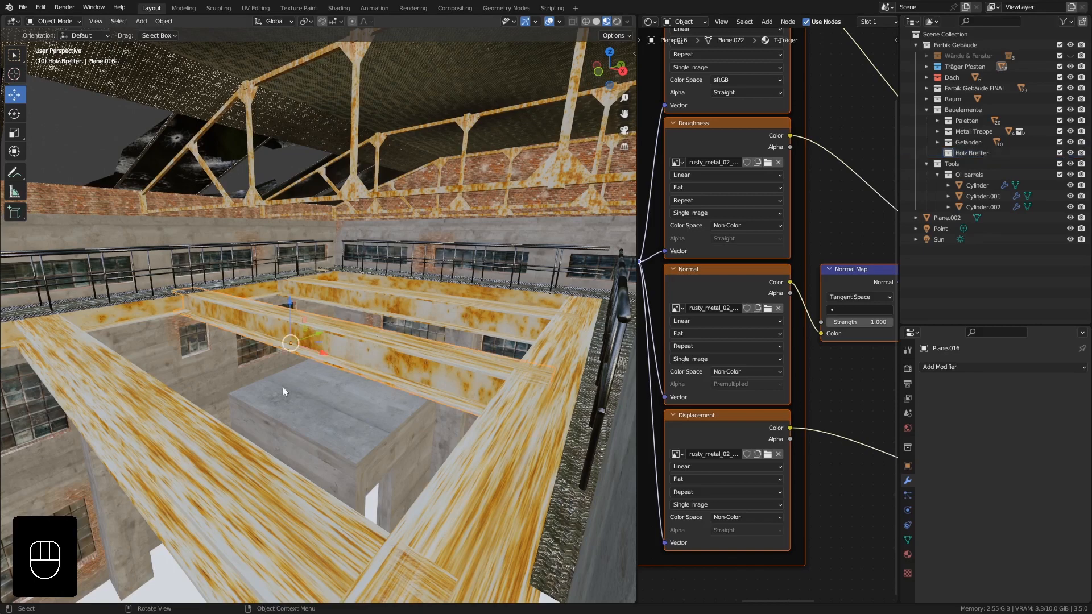
{"action": "left_click", "coordinate": [150, 393], "text": "shift"}
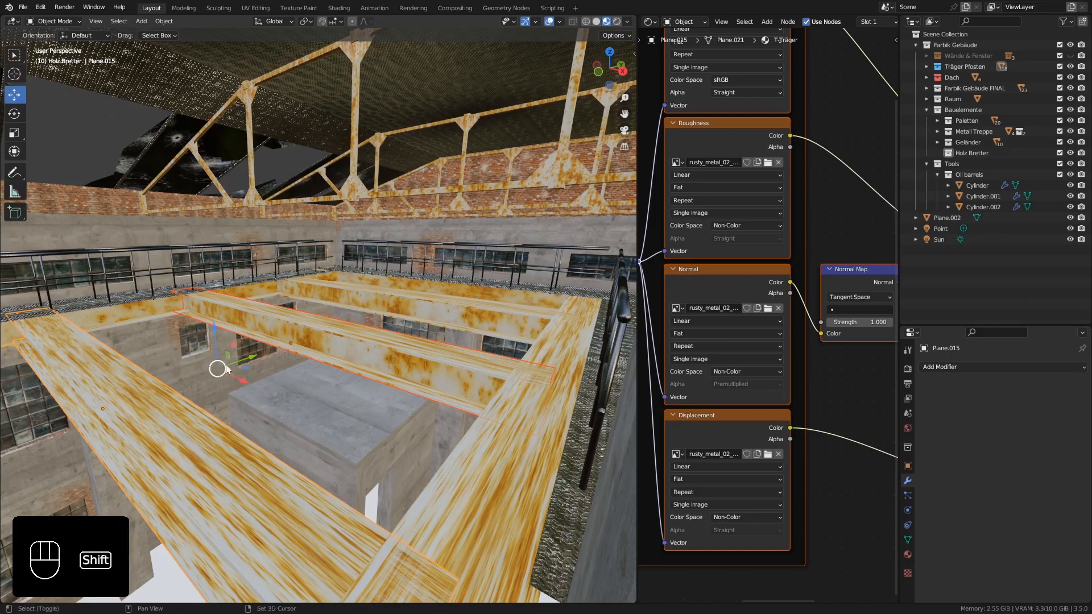
{"action": "key", "text": "shift+s"}
{"action": "left_click", "coordinate": [232, 423]}
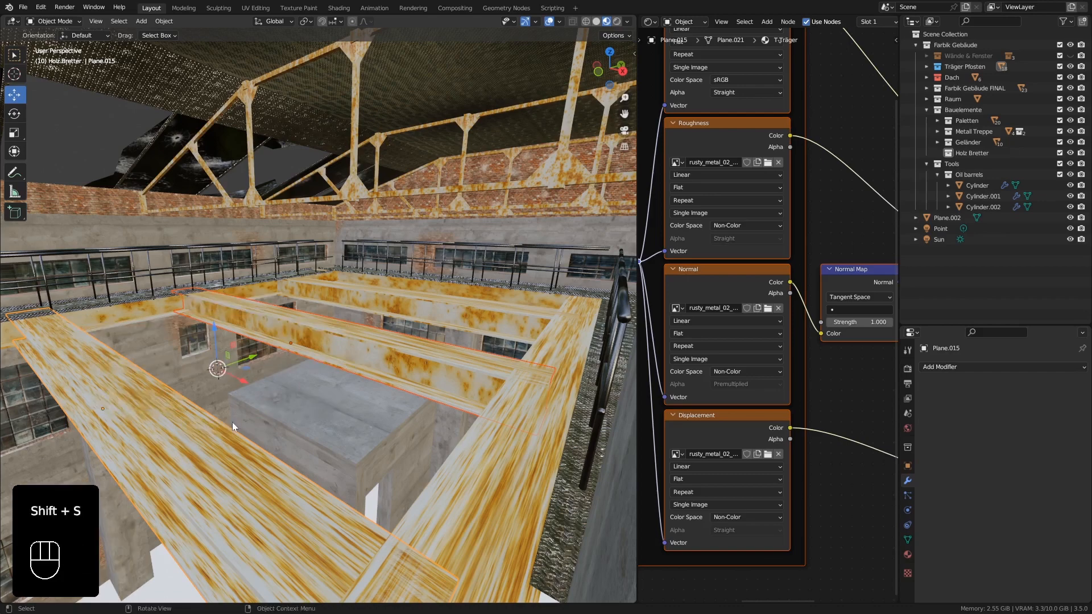
Step: Add a 2 m cube at the 3D cursor in the Holz Bretter collection
{"action": "mouse_move", "coordinate": [226, 374]}
{"action": "middle_mouse_down", "text": "shift"}
{"action": "mouse_move", "coordinate": [205, 377]}
{"action": "mouse_move", "coordinate": [209, 384]}
{"action": "middle_mouse_up", "text": "shift"}
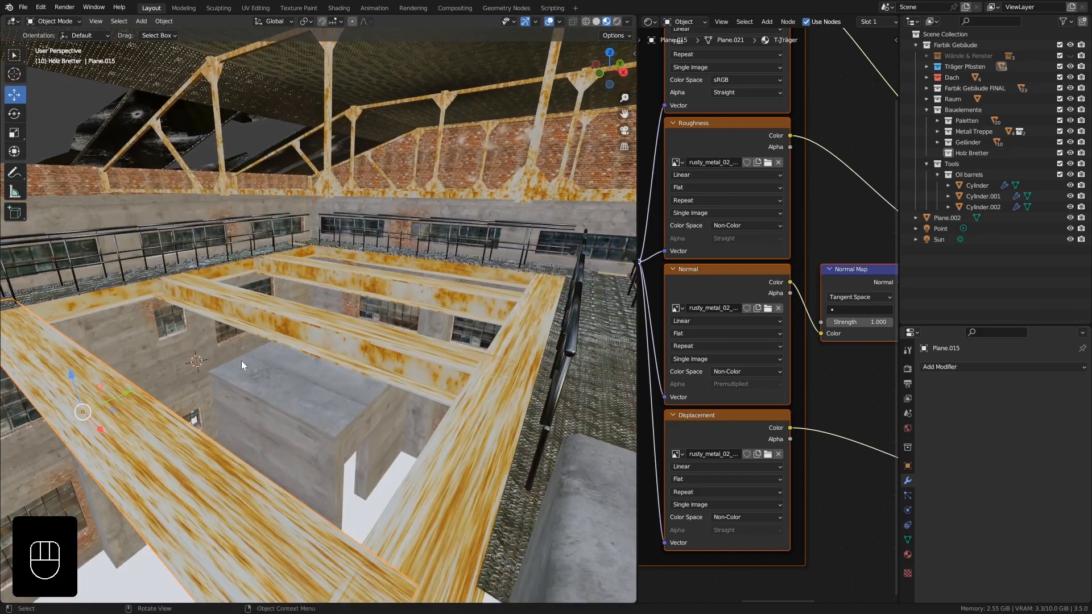
{"action": "key", "text": "shift+a"}
{"action": "mouse_move", "coordinate": [241, 361]}
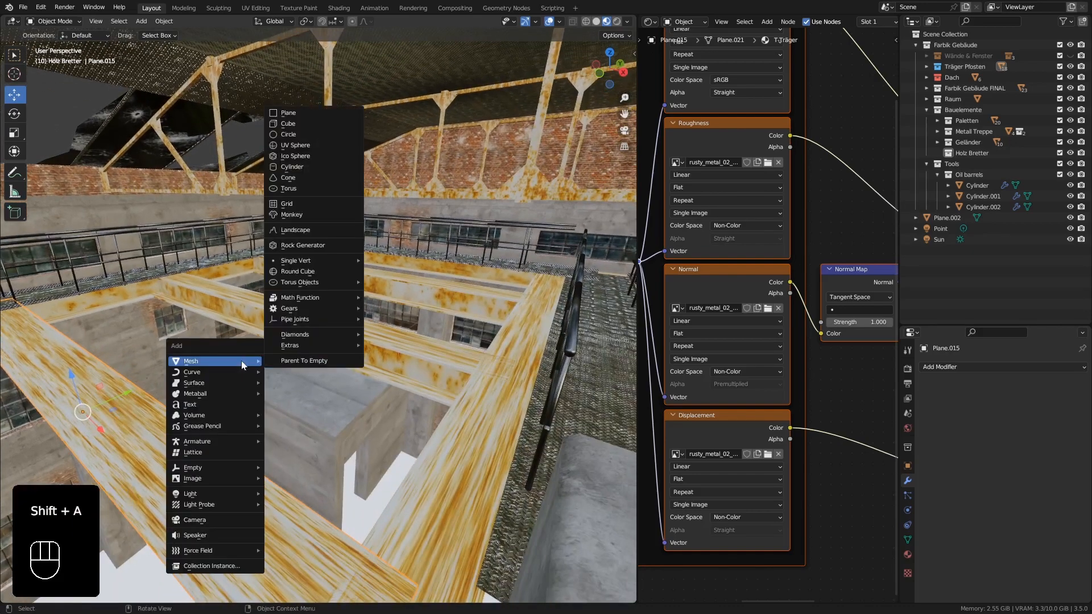
{"action": "left_click", "coordinate": [309, 124]}
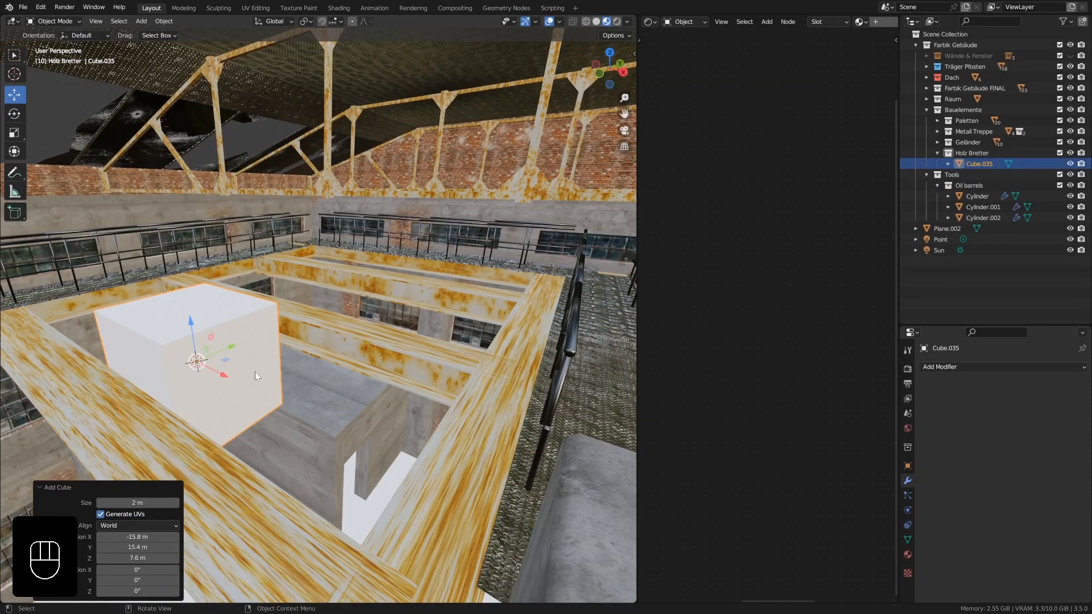
{"action": "mouse_move", "coordinate": [255, 371]}
{"action": "middle_mouse_down"}
{"action": "mouse_move", "coordinate": [279, 367]}
{"action": "mouse_move", "coordinate": [254, 358]}
{"action": "middle_mouse_up"}
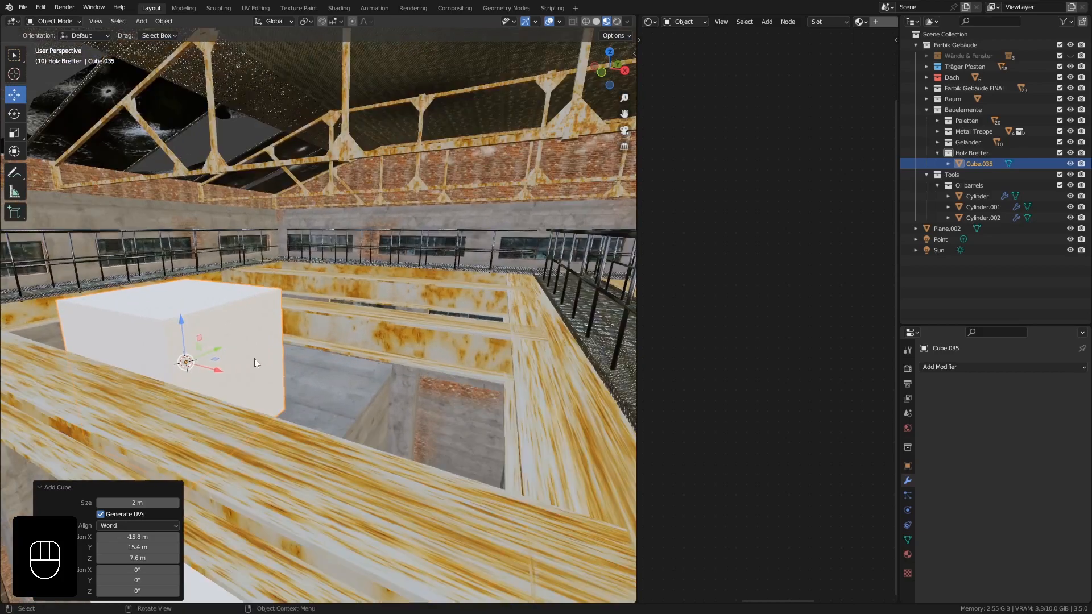
{"action": "left_click_drag", "start_coordinate": [181, 321], "coordinate": [179, 297]}
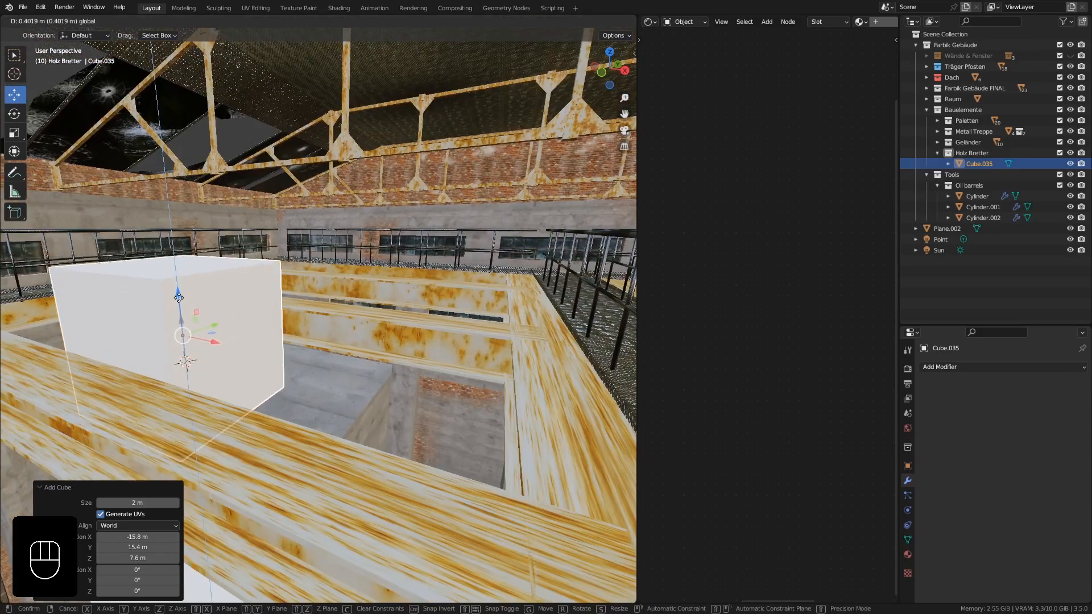
{"action": "right_click", "coordinate": [178, 296]}
Step: Flatten the cube to about 0.034 along Z and raise the slab to the level of the beams' top faces
{"action": "mouse_move", "coordinate": [233, 350]}
{"action": "middle_mouse_down"}
{"action": "mouse_move", "coordinate": [247, 340]}
{"action": "mouse_move", "coordinate": [216, 342]}
{"action": "mouse_move", "coordinate": [241, 343]}
{"action": "mouse_move", "coordinate": [235, 354]}
{"action": "middle_mouse_up"}
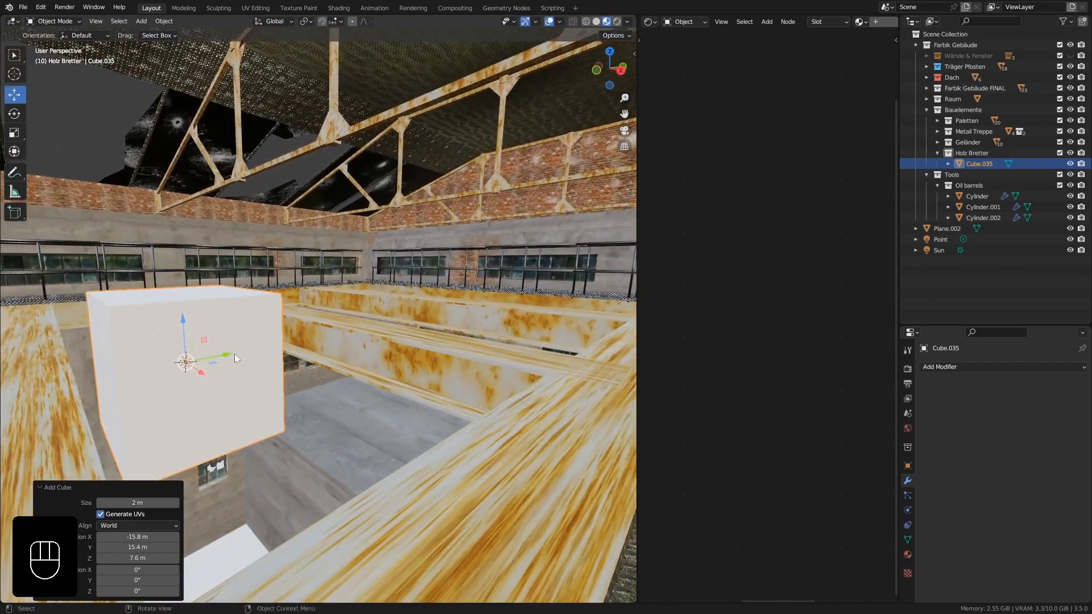
{"action": "key", "text": "s"}
{"action": "key", "text": "z"}
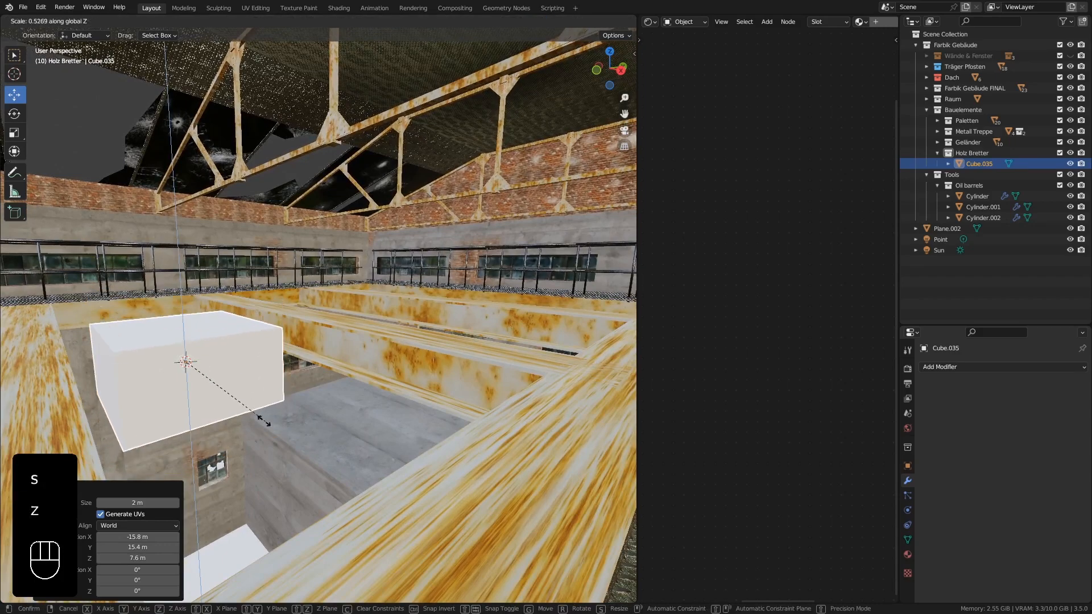
{"action": "left_click", "coordinate": [187, 367]}
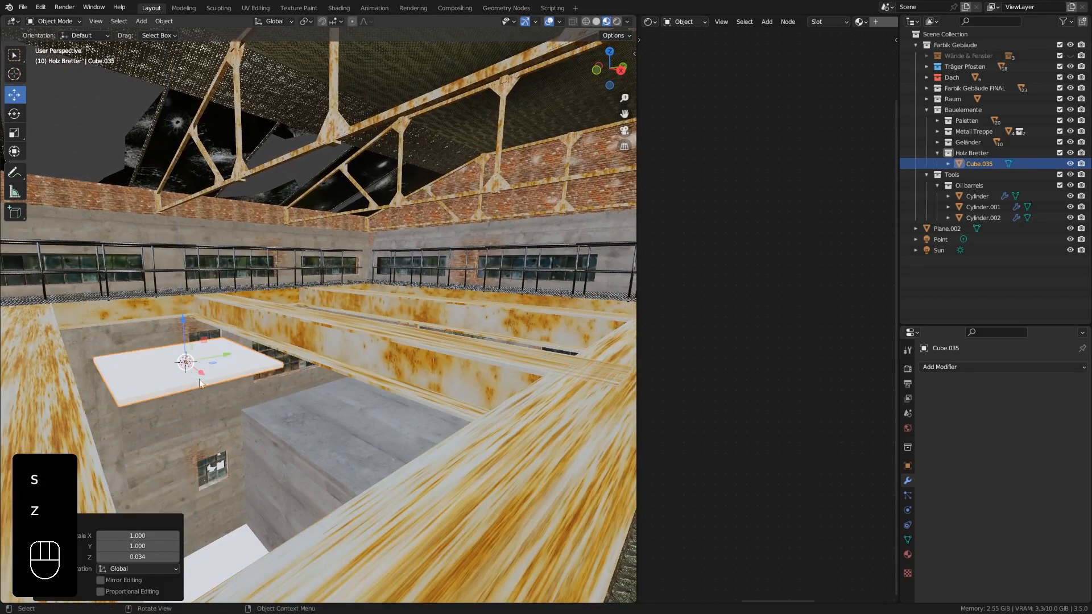
{"action": "middle_click_drag", "start_coordinate": [199, 378], "coordinate": [229, 395]}
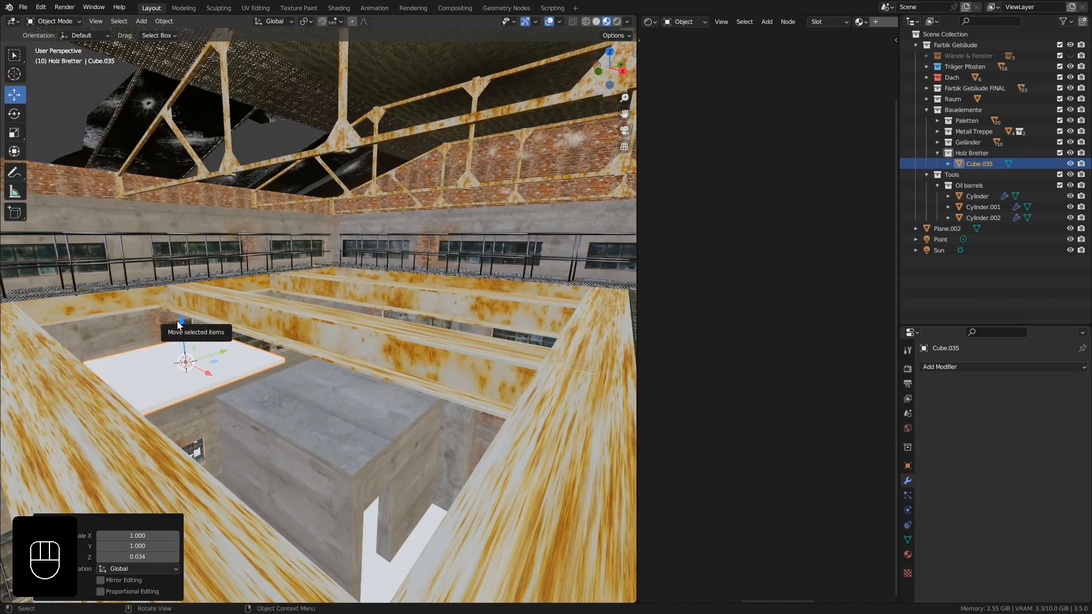
{"action": "left_click_drag", "start_coordinate": [178, 324], "coordinate": [188, 265]}
Step: Scale the slab's mesh by about 1.708 along Y so it spans the gap between the two beams
{"action": "key", "text": "Tab"}
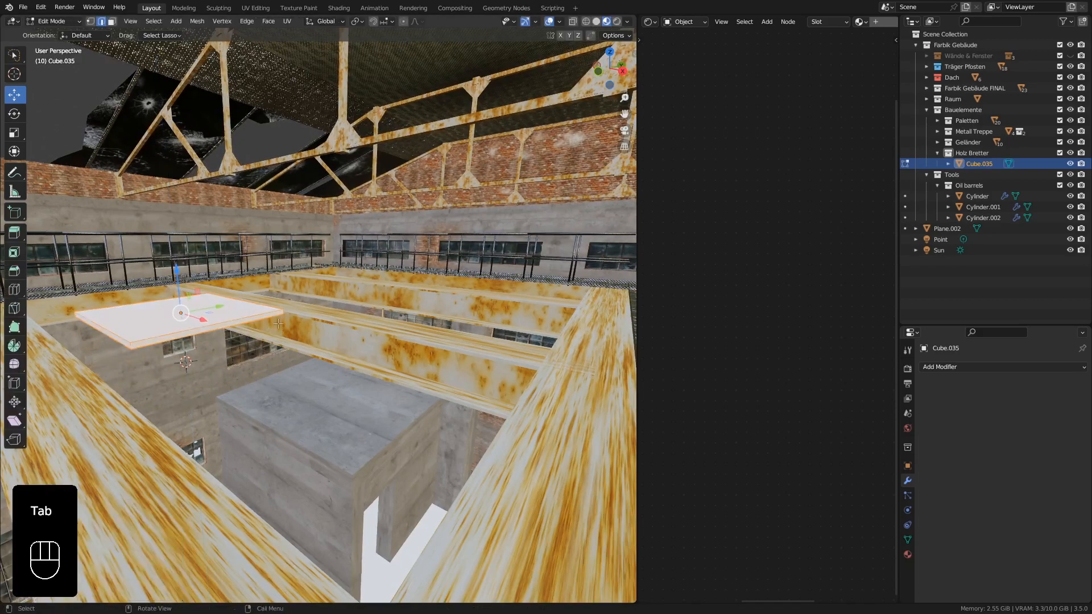
{"action": "key", "text": "s"}
{"action": "key", "text": "y"}
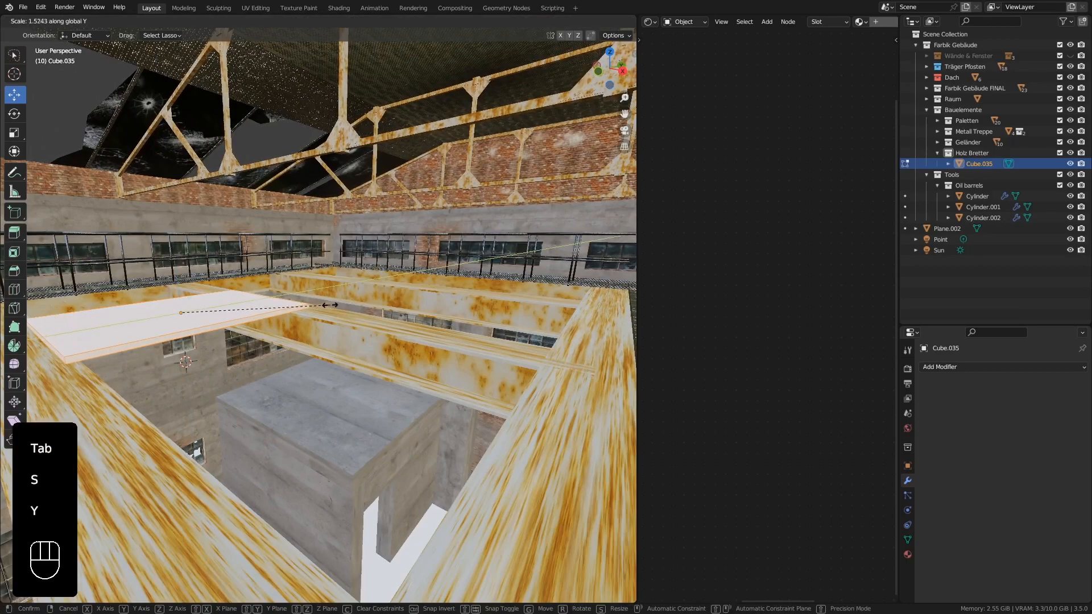
{"action": "left_click", "coordinate": [341, 302]}
{"action": "middle_click_drag", "start_coordinate": [342, 302], "coordinate": [482, 320]}
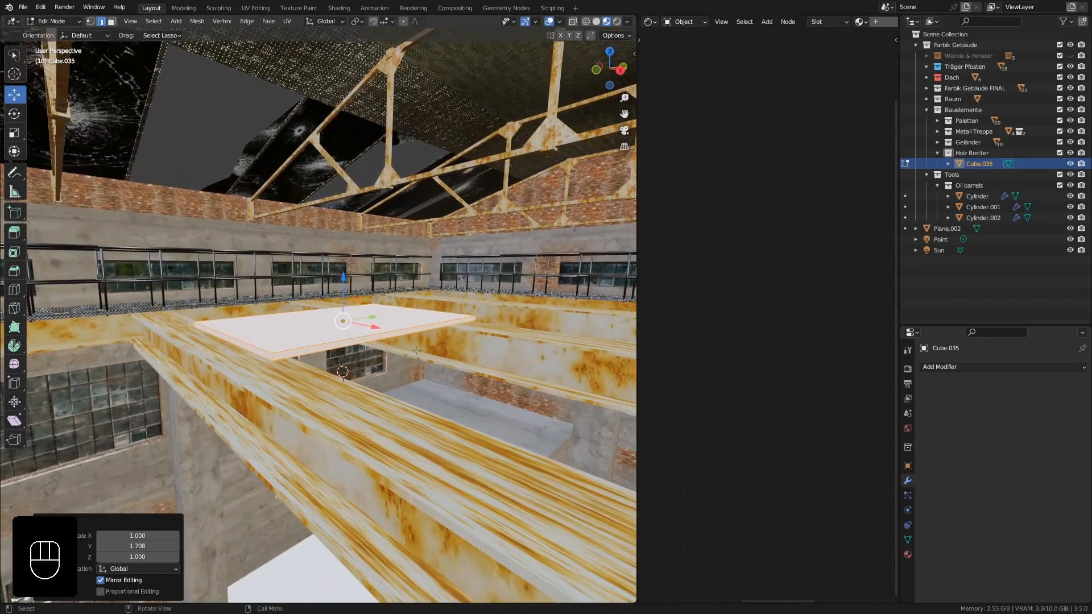
{"action": "scroll", "coordinate": [403, 335], "scroll_direction": "up", "scroll_amount": 3}
{"action": "middle_click_drag", "start_coordinate": [375, 315], "coordinate": [345, 284]}
Step: Lower the slab about 0.086 m along Z onto the beams
{"action": "key", "text": "Tab"}
{"action": "middle_click_drag", "start_coordinate": [241, 297], "coordinate": [252, 267]}
{"action": "left_click_drag", "start_coordinate": [339, 259], "coordinate": [339, 269]}
{"action": "middle_click_drag", "start_coordinate": [322, 332], "coordinate": [356, 367]}
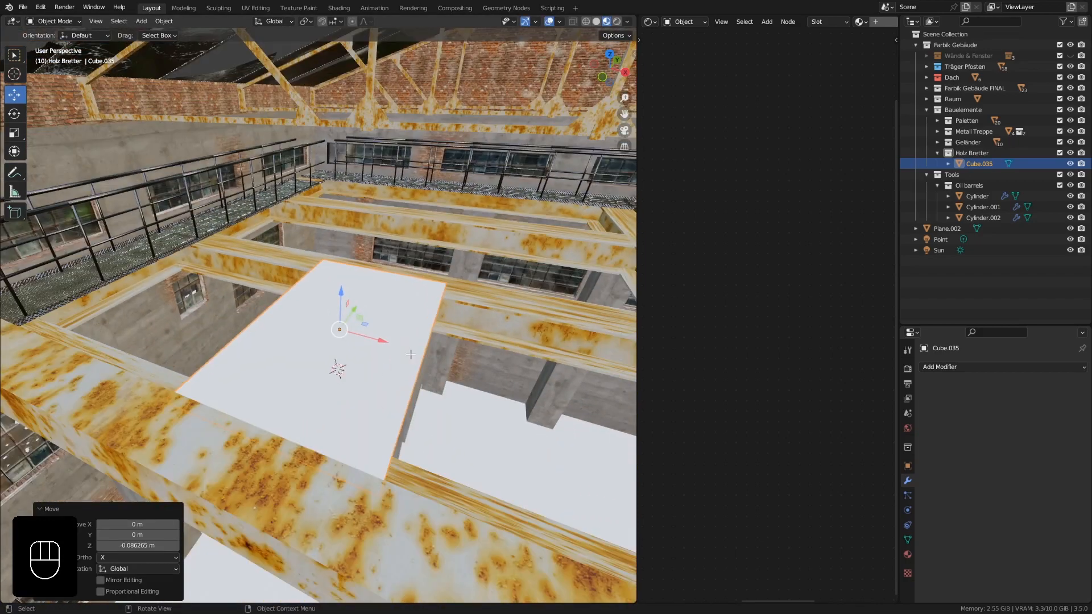
Step: Narrow the slab's mesh into a plank by scaling it to about 0.191 along X
{"action": "key", "text": "Tab"}
{"action": "key", "text": "s"}
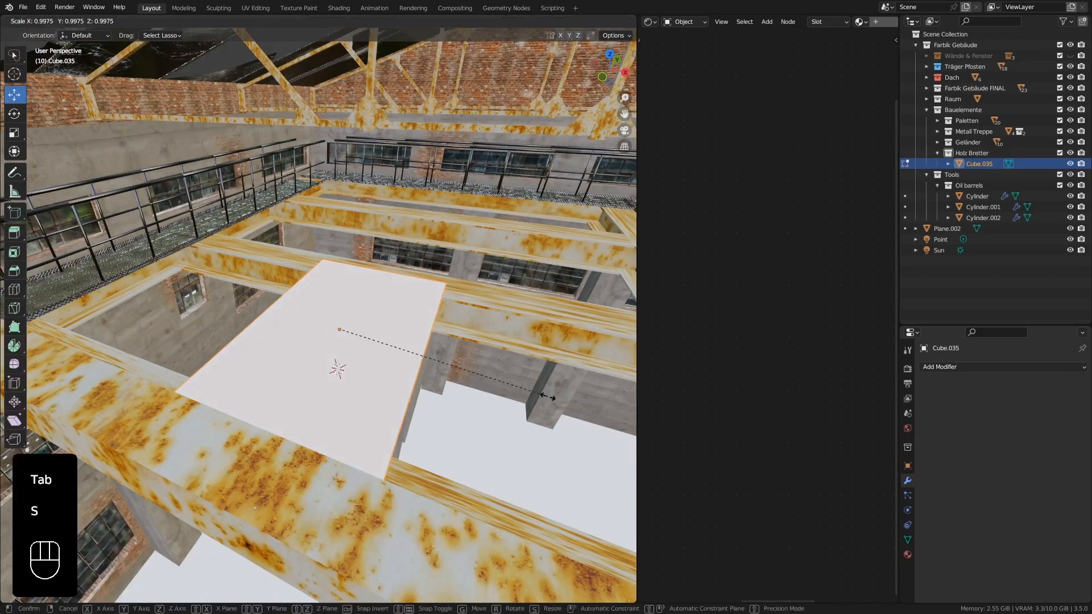
{"action": "key", "text": "x"}
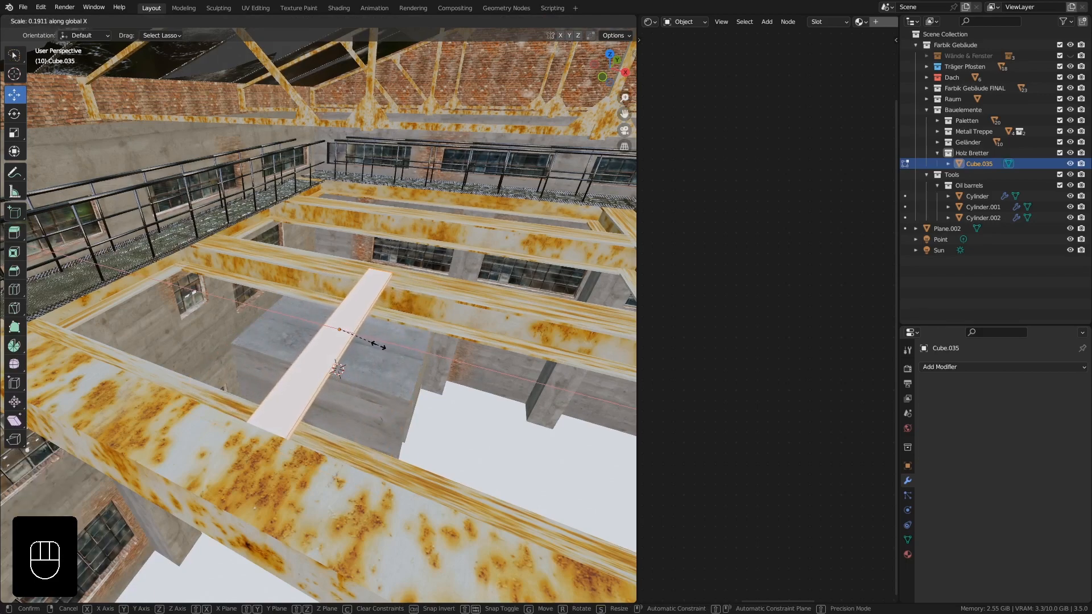
{"action": "left_click", "coordinate": [375, 344]}
{"action": "middle_click_drag", "start_coordinate": [375, 344], "coordinate": [313, 338]}
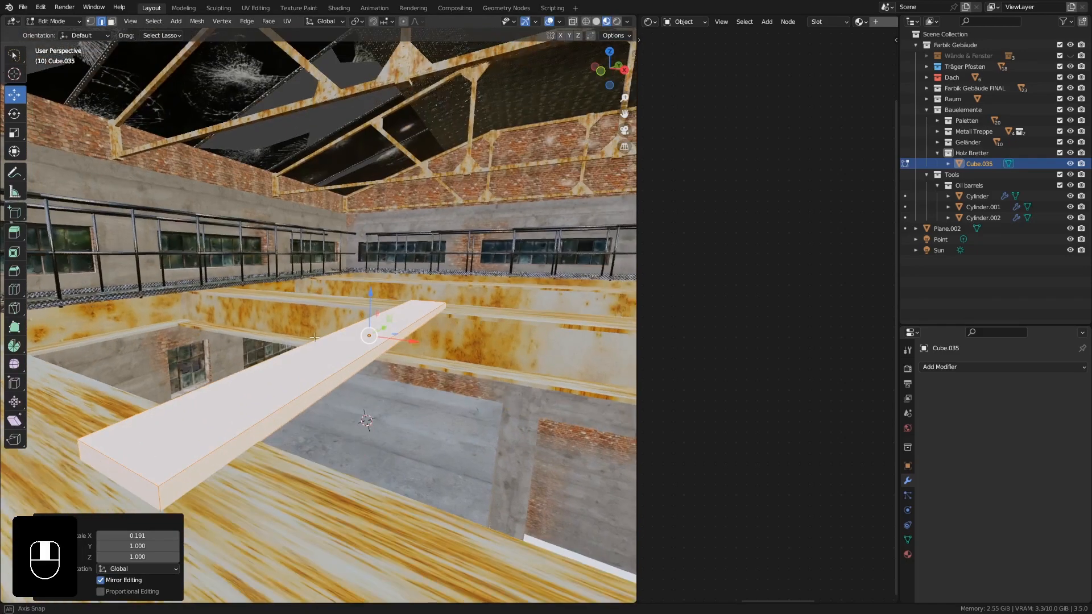
Step: Thicken the whole plank mesh by scaling it about 1.323 along Z
{"action": "left_click", "coordinate": [310, 354]}
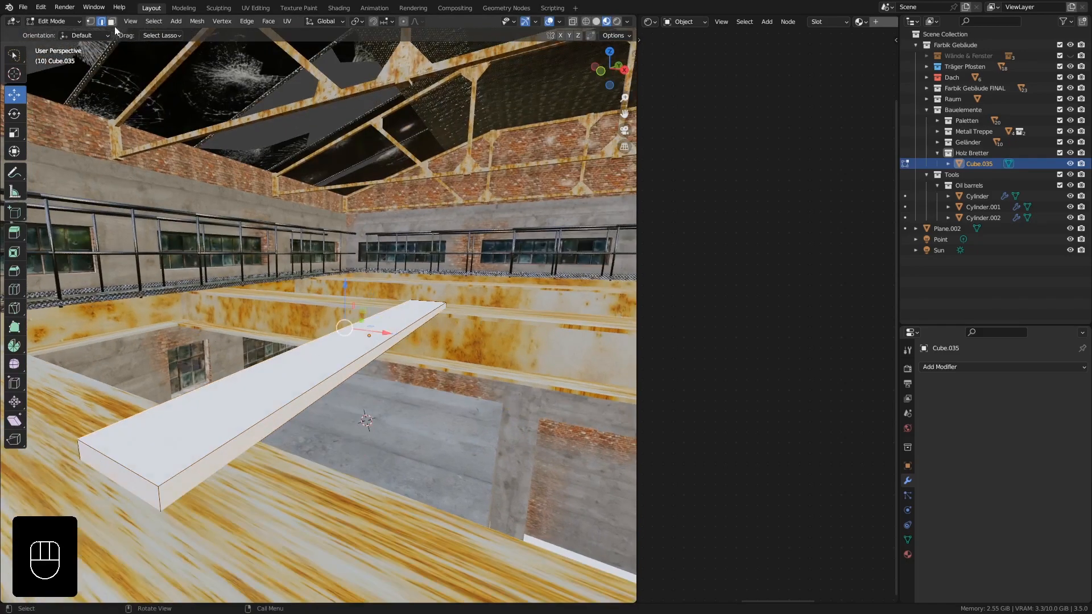
{"action": "key", "text": "a"}
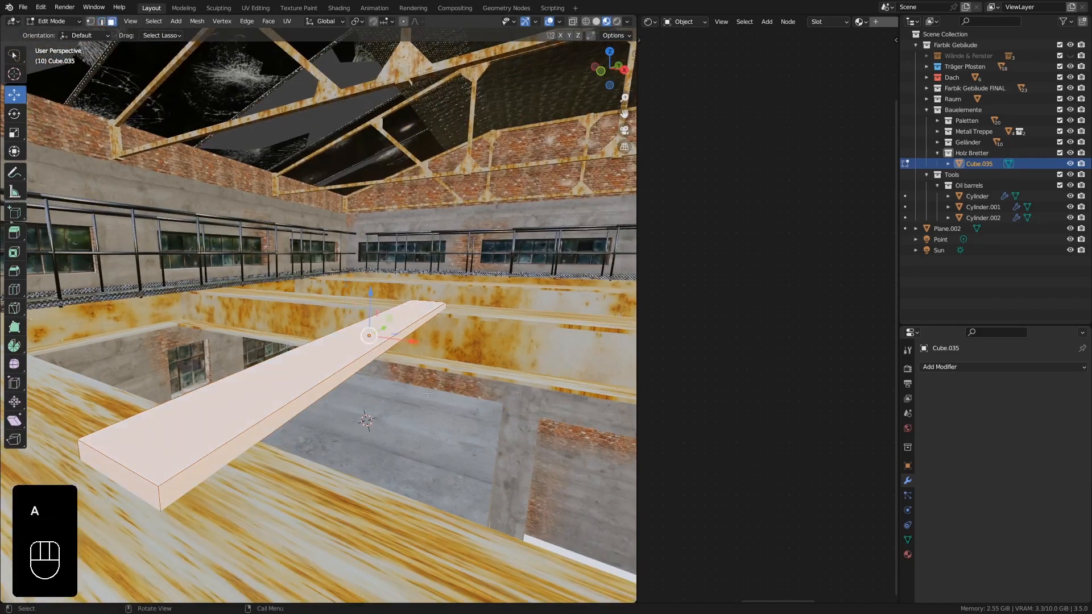
{"action": "middle_click_drag", "start_coordinate": [411, 377], "coordinate": [436, 384]}
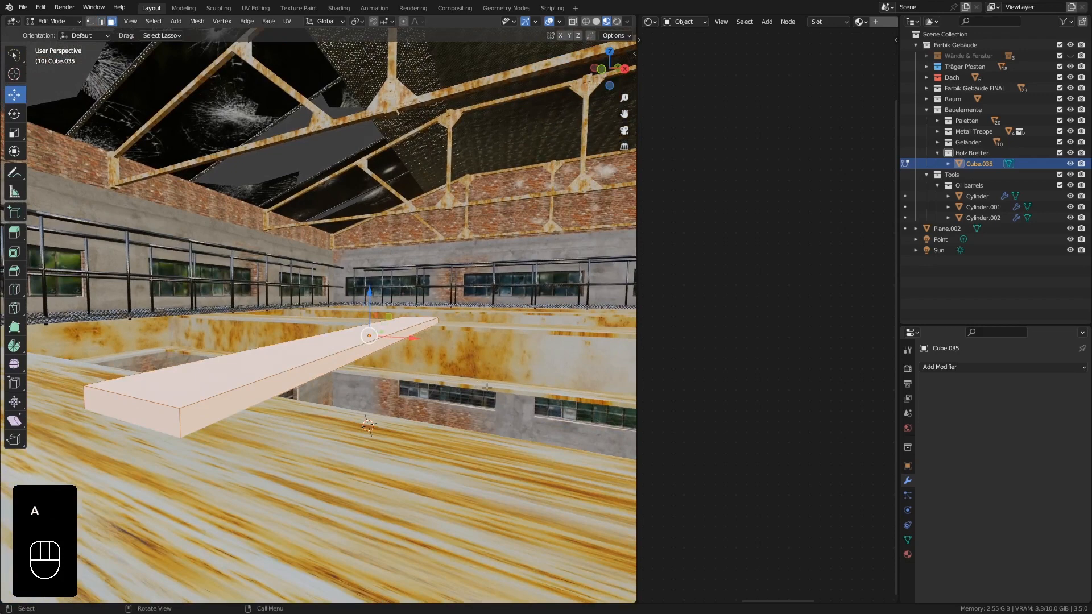
{"action": "key", "text": "s"}
{"action": "key", "text": "z"}
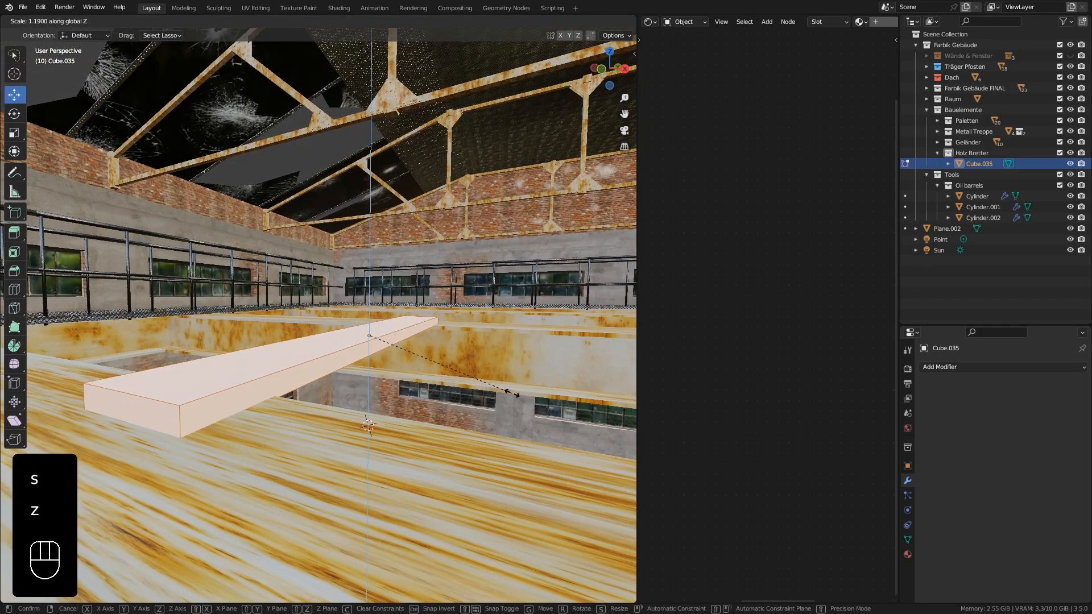
{"action": "left_click", "coordinate": [523, 406]}
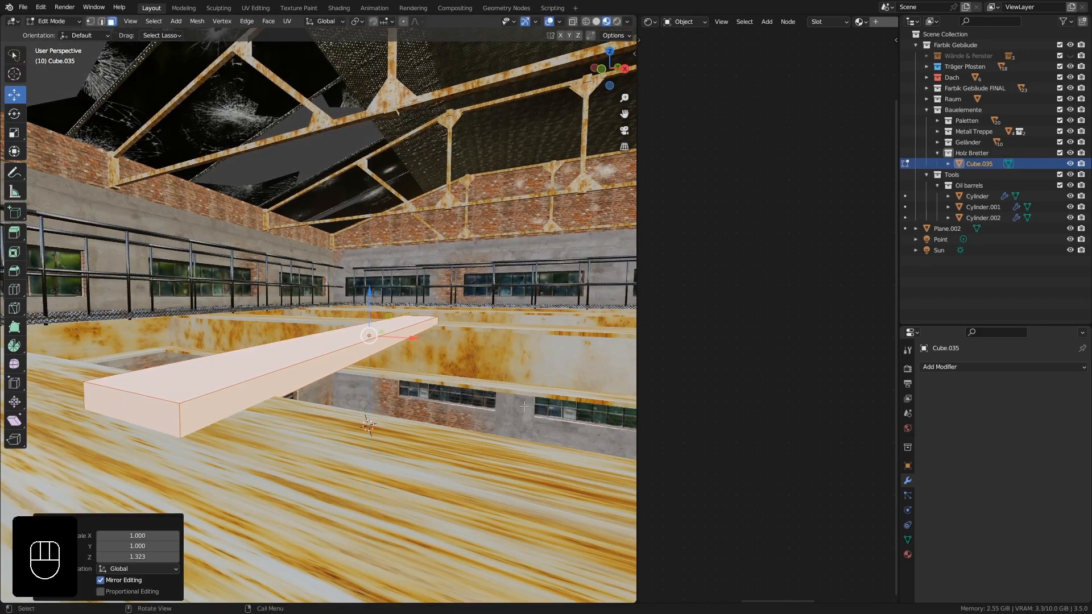
{"action": "key", "text": "Tab"}
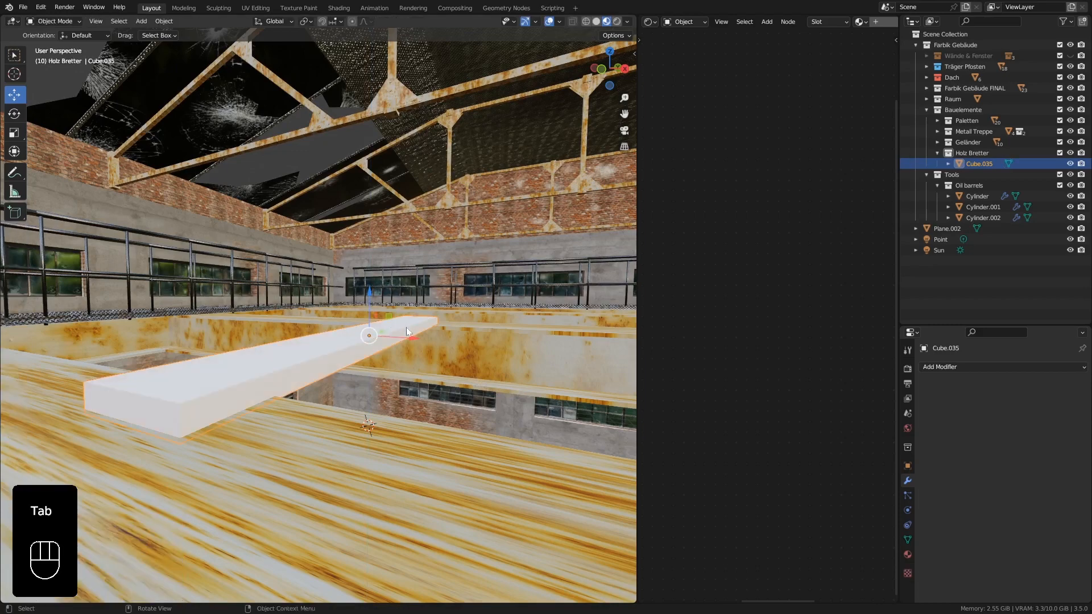
Step: Raise the plank about 0.013 m along Z
{"action": "key", "text": "g"}
{"action": "key", "text": "z"}
{"action": "key", "text": "shift"}
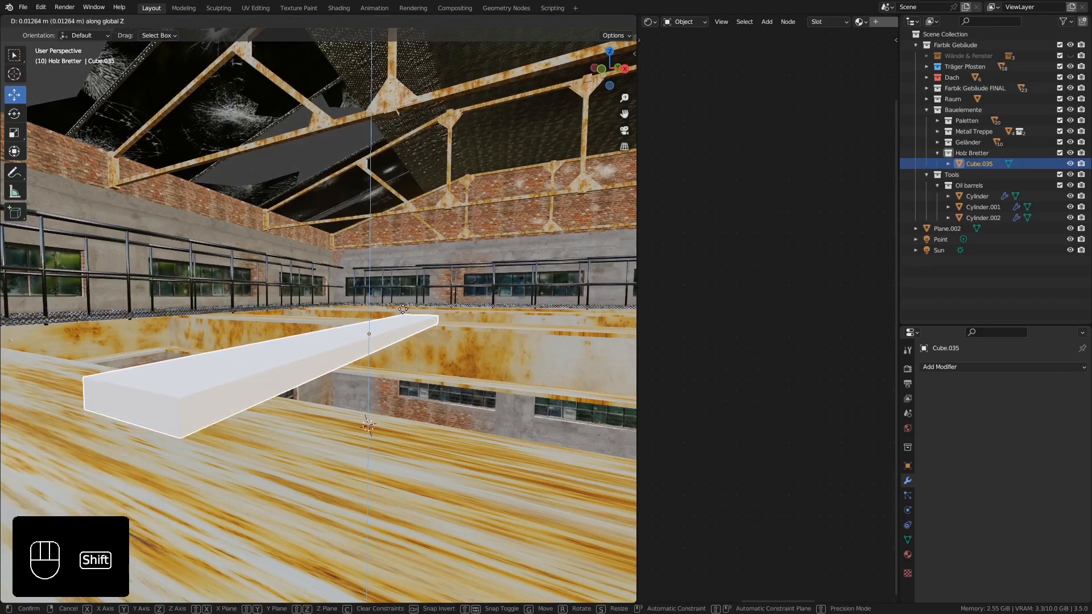
{"action": "left_click", "coordinate": [402, 308]}
Step: Move the plank about -3.26 m and a further -0.09 m along X to the walkway edge, and open its mesh for editing
{"action": "middle_click_drag", "start_coordinate": [401, 308], "coordinate": [410, 360]}
{"action": "key", "text": "g"}
{"action": "key", "text": "x"}
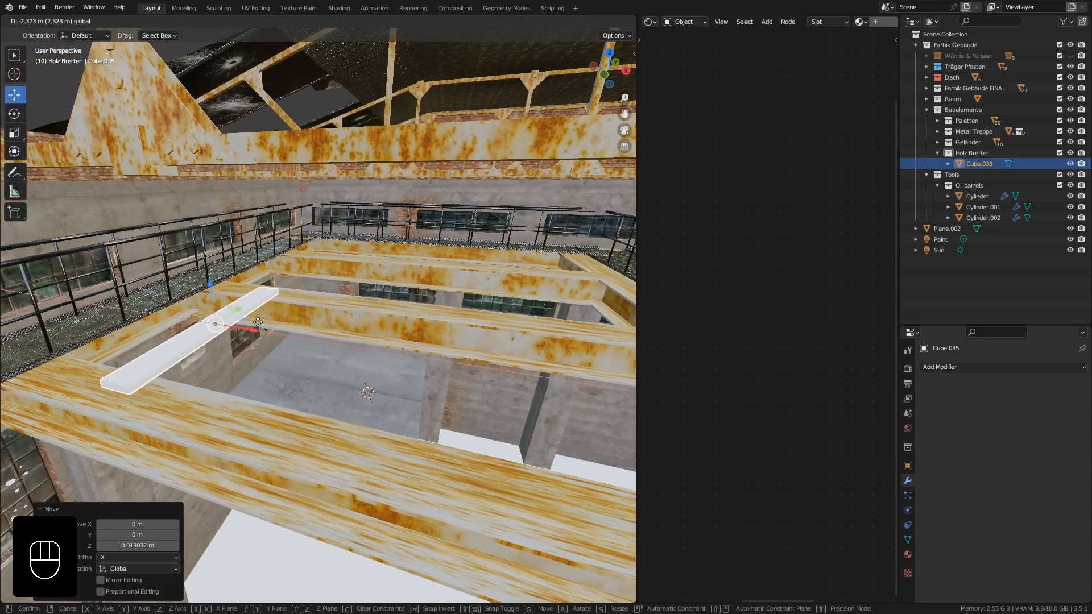
{"action": "left_click", "coordinate": [202, 310]}
{"action": "scroll", "coordinate": [157, 320], "scroll_direction": "up", "scroll_amount": 4}
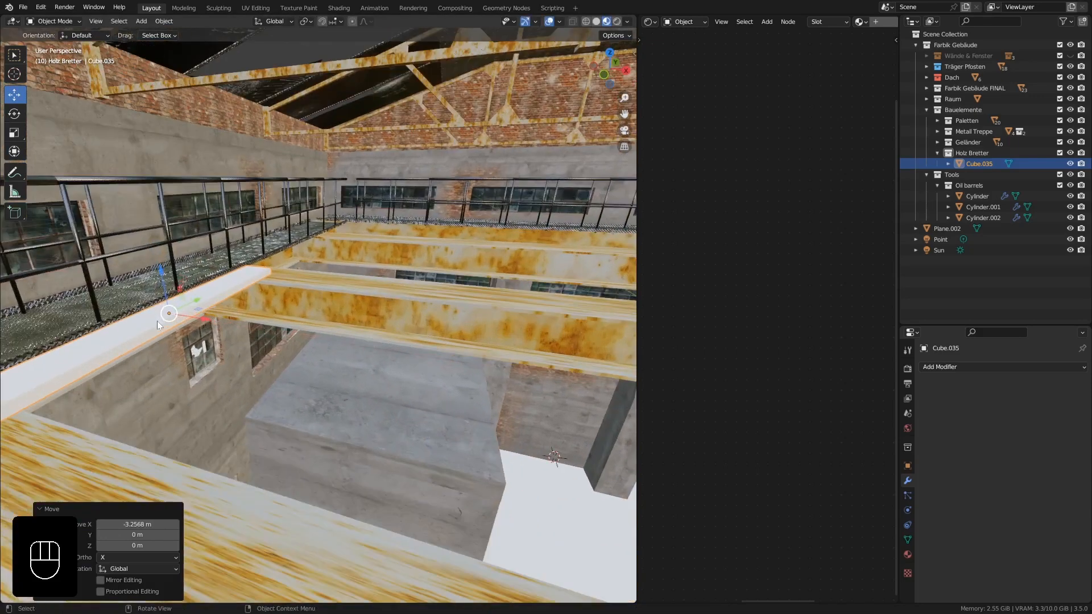
{"action": "middle_click_drag", "start_coordinate": [157, 321], "coordinate": [233, 364], "text": "shift"}
{"action": "key", "text": "g"}
{"action": "key", "text": "x"}
{"action": "left_click", "coordinate": [352, 305]}
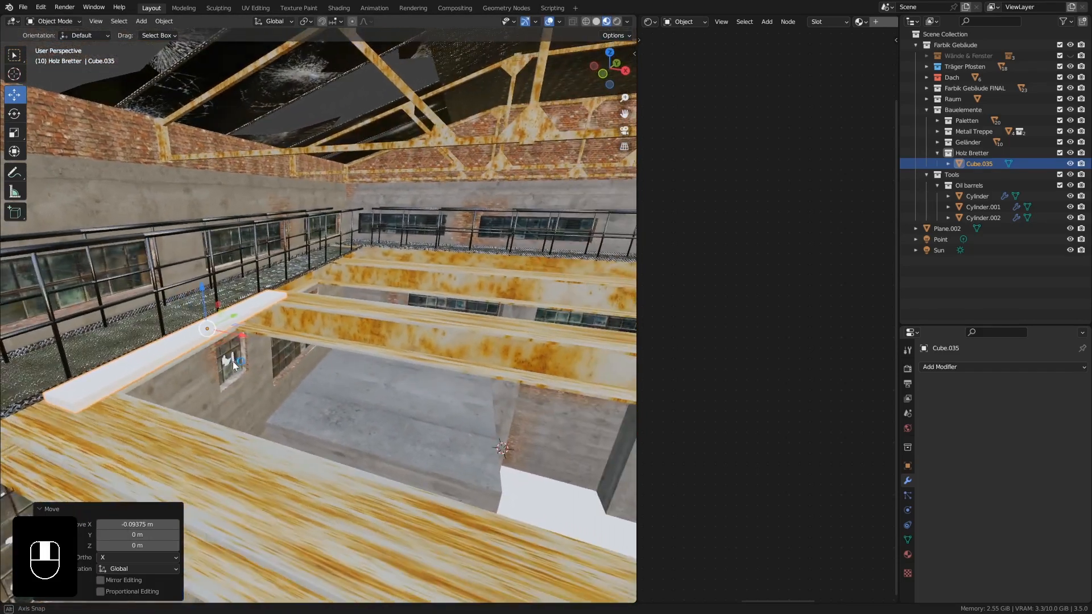
{"action": "key", "text": "Tab"}
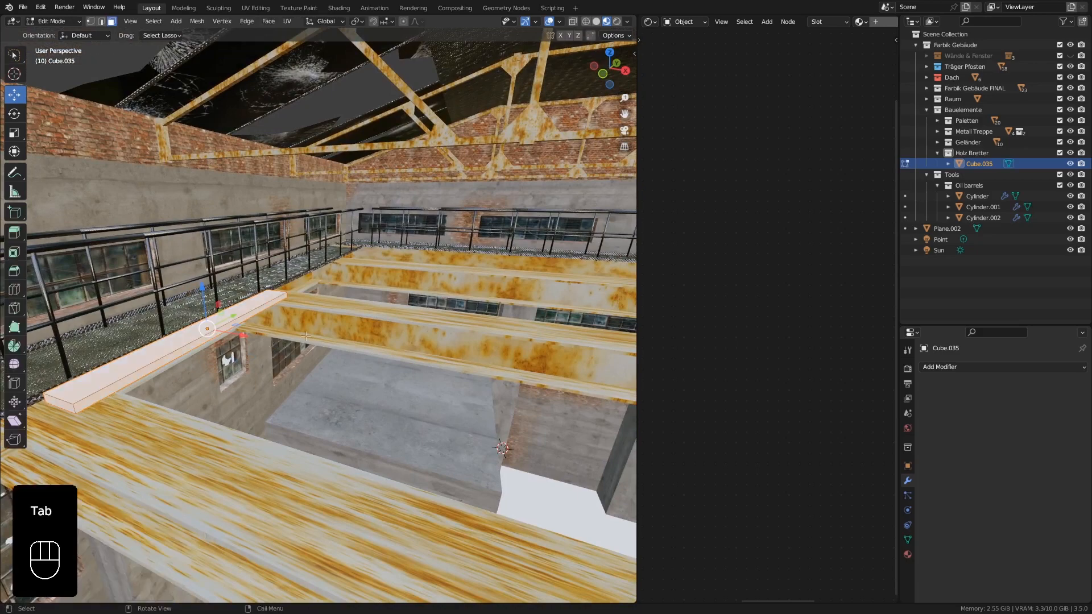
Step: Lengthen the plank's mesh by scaling it about 1.078 along Y, and move the plank about -0.108 m along Y
{"action": "key", "text": "s"}
{"action": "key", "text": "y"}
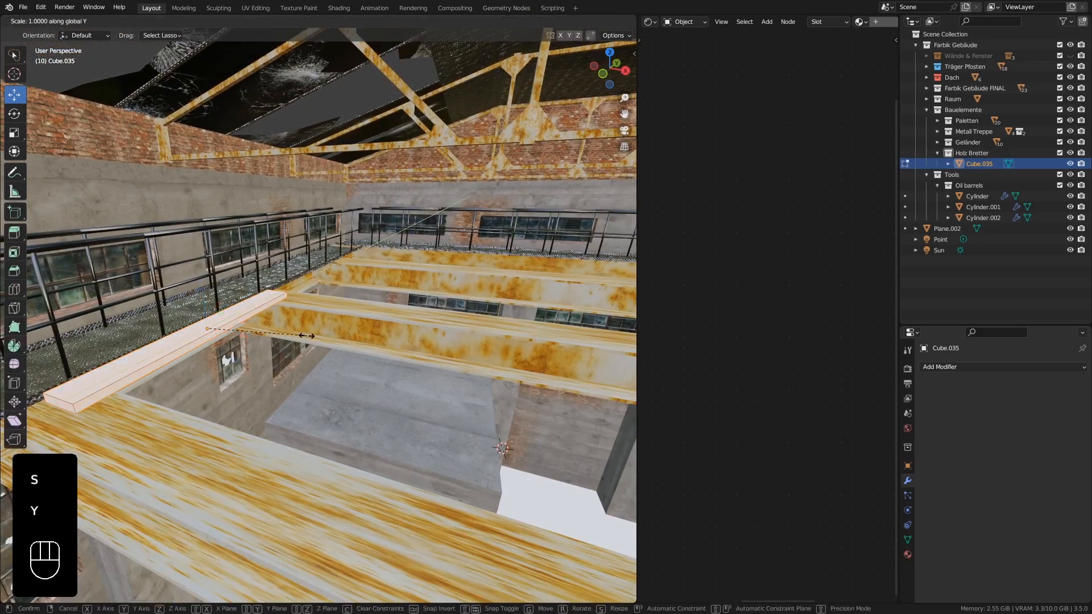
{"action": "left_click", "coordinate": [313, 333]}
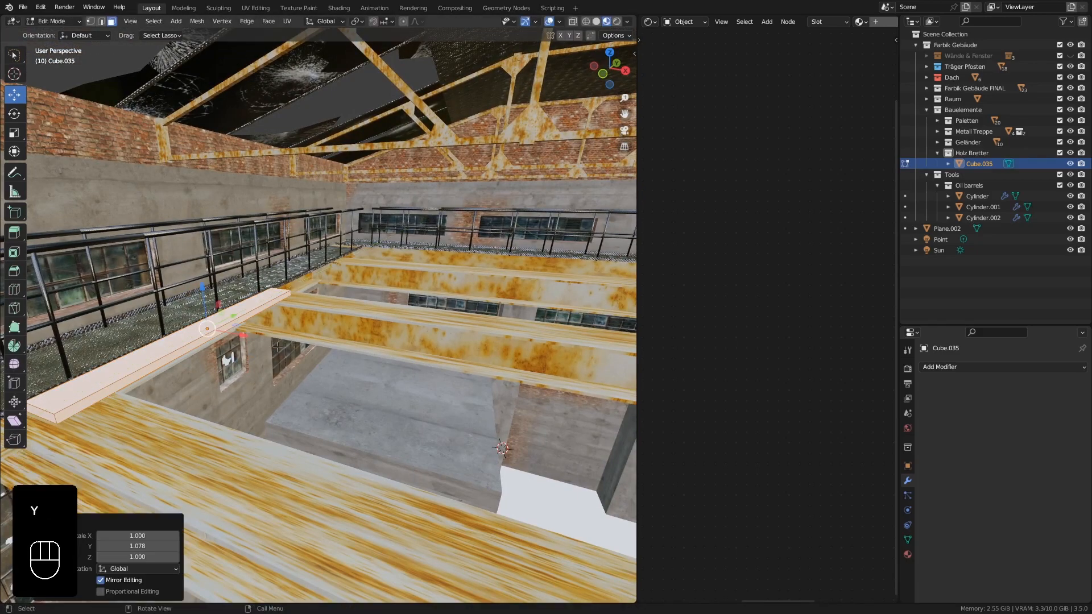
{"action": "key", "text": "Tab"}
{"action": "middle_click_drag", "start_coordinate": [278, 347], "coordinate": [243, 332]}
{"action": "left_click_drag", "start_coordinate": [241, 316], "coordinate": [230, 318]}
{"action": "middle_click_drag", "start_coordinate": [188, 369], "coordinate": [262, 348]}
{"action": "scroll", "coordinate": [271, 340], "scroll_direction": "down", "scroll_amount": 2}
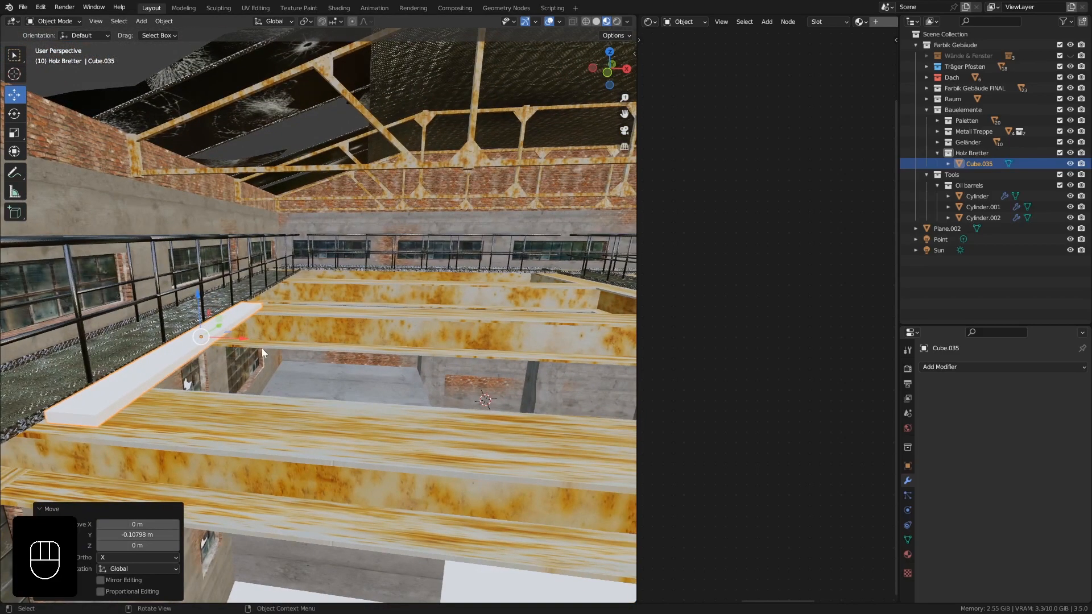
Step: Duplicate the whole plank mesh about 0.44 m along X, narrow the copy slightly, and shift it back about 0.04 m along X
{"action": "key", "text": "Tab"}
{"action": "key", "text": "a"}
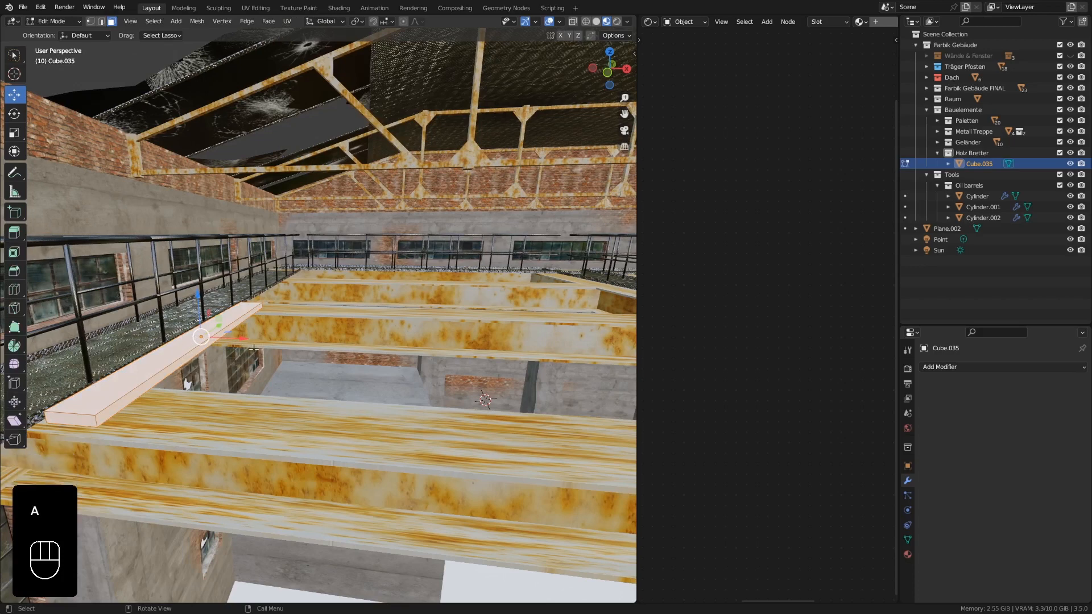
{"action": "key", "text": "shift+d"}
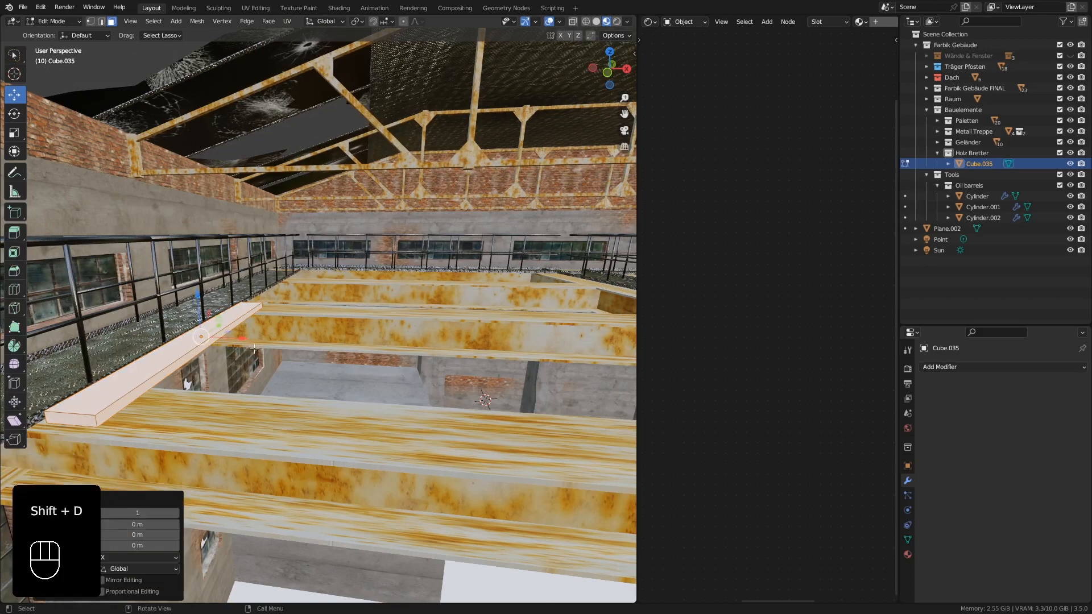
{"action": "left_click_drag", "start_coordinate": [234, 343], "coordinate": [272, 347]}
{"action": "key", "text": "s"}
{"action": "key", "text": "x"}
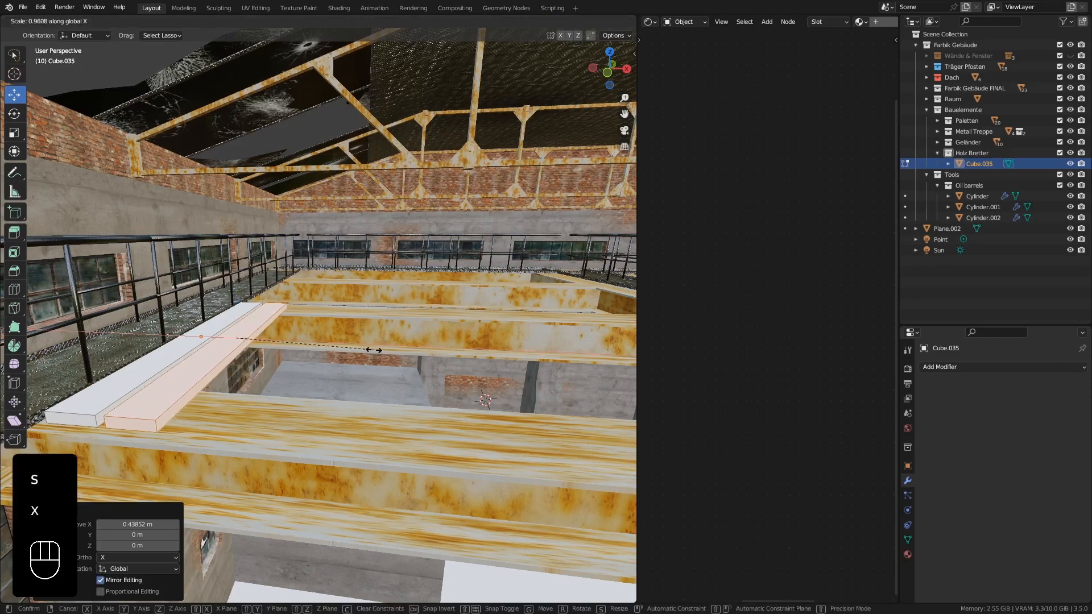
{"action": "left_click", "coordinate": [356, 349]}
{"action": "left_click_drag", "start_coordinate": [275, 341], "coordinate": [271, 342]}
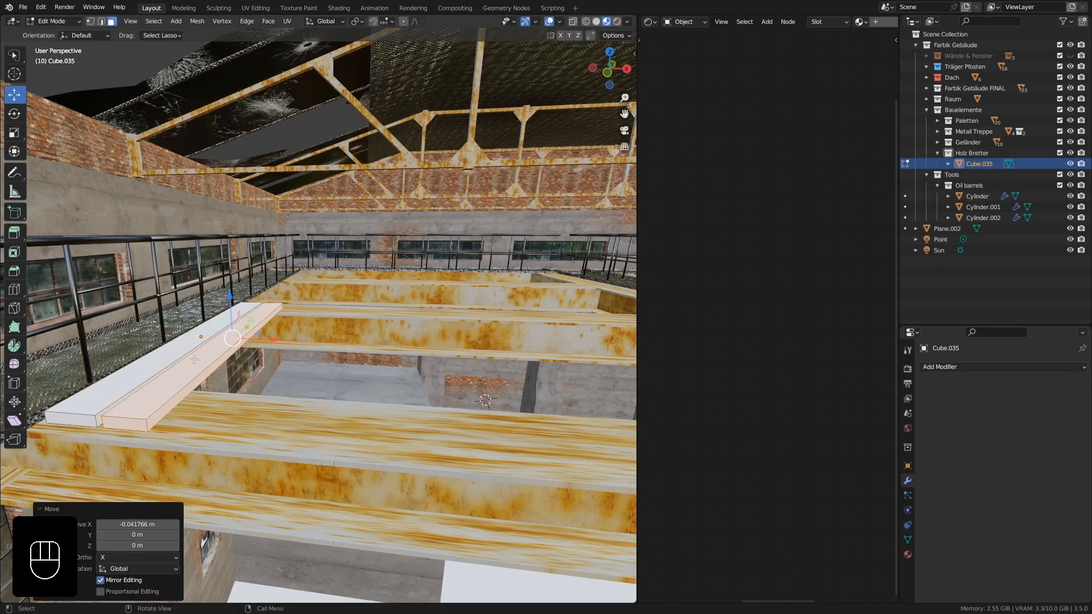
Step: Duplicate the second plank about 0.43 m along X and widen the copy by scaling it about 1.442 along X
{"action": "key", "text": "shift+d"}
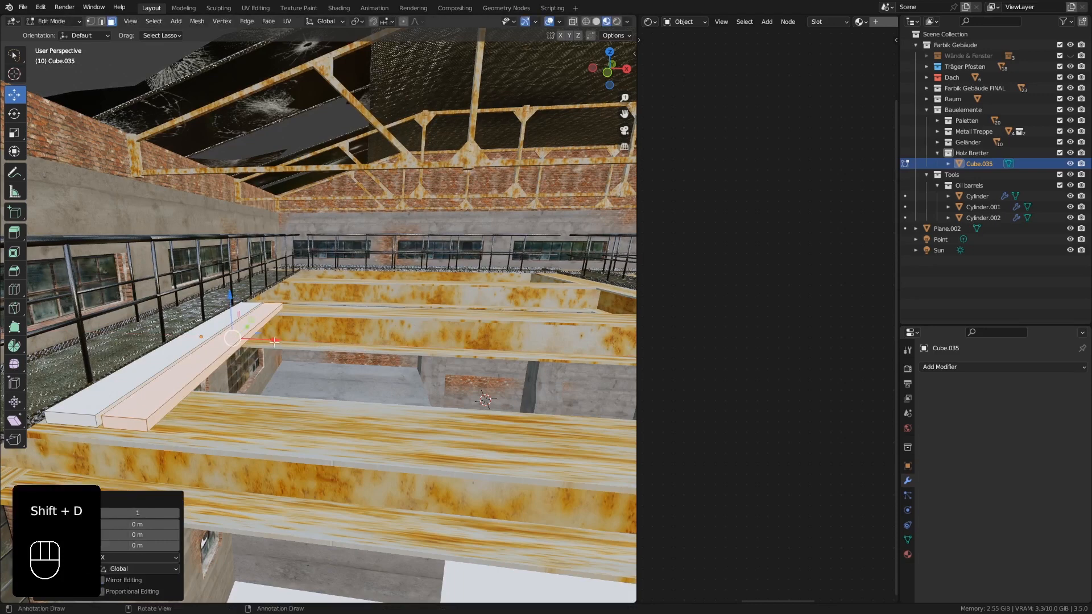
{"action": "key", "text": "x"}
{"action": "left_click", "coordinate": [310, 343]}
{"action": "key", "text": "s"}
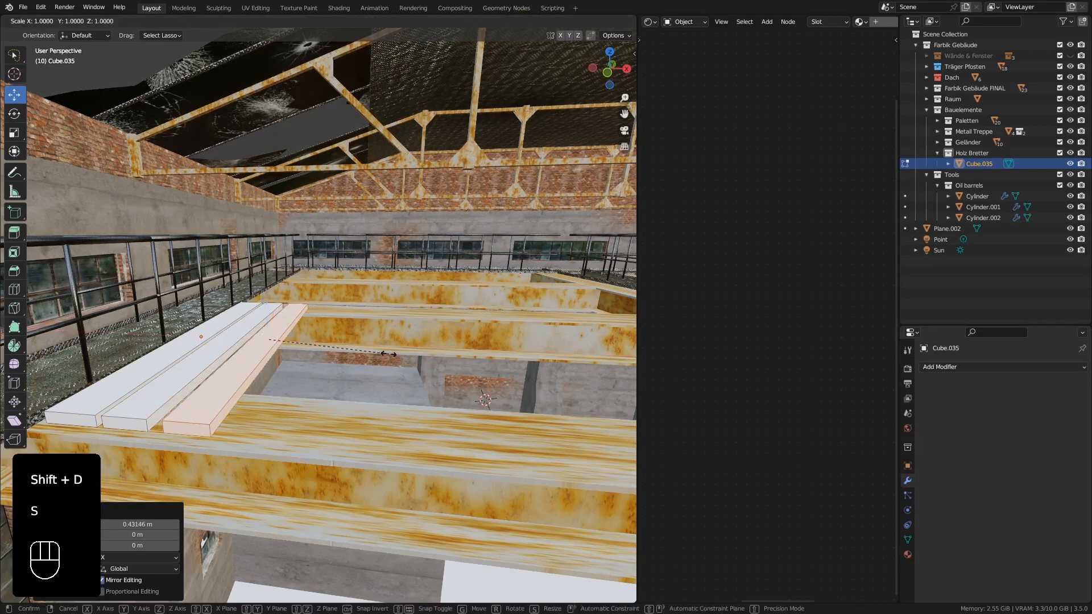
{"action": "key", "text": "x"}
{"action": "left_click", "coordinate": [442, 358]}
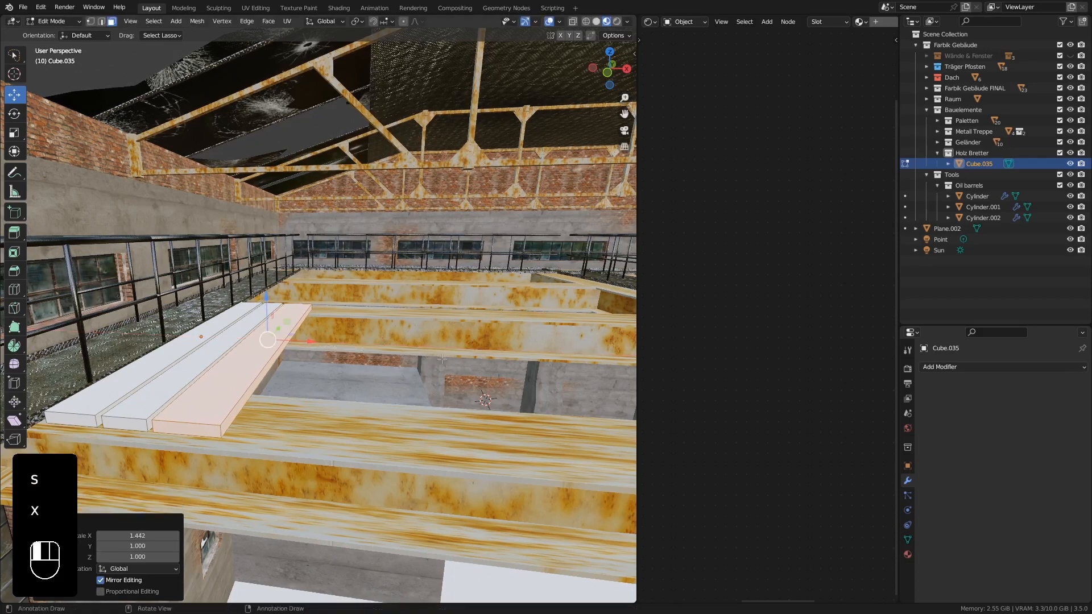
Step: Duplicate the widened plank about 0.84 m along X, leaving a gap between it and the copy
{"action": "key", "text": "shift+d"}
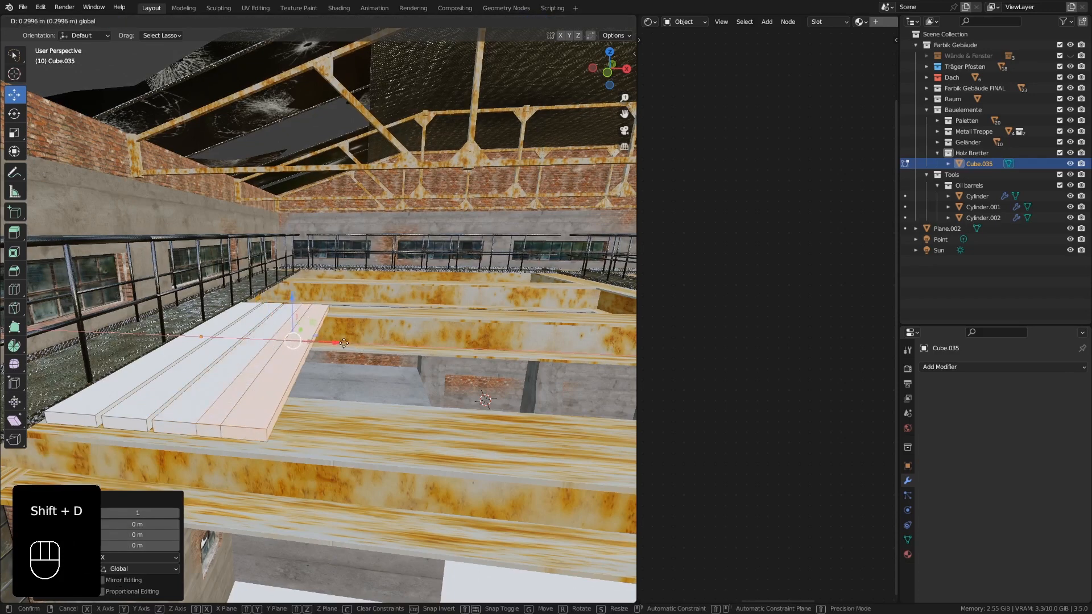
{"action": "key", "text": "x"}
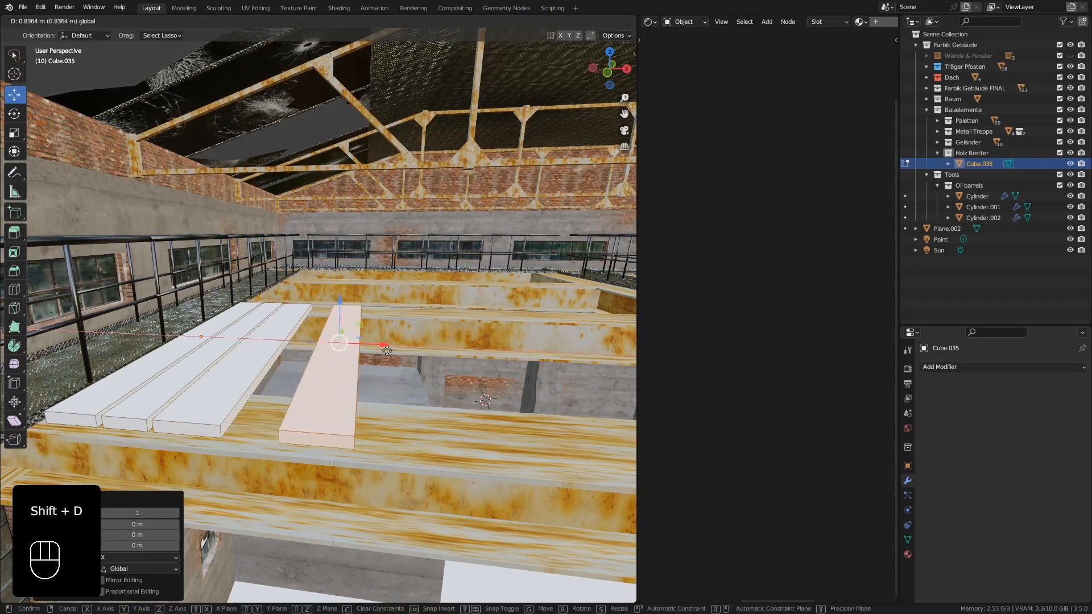
{"action": "left_click", "coordinate": [387, 350]}
{"action": "middle_click_drag", "start_coordinate": [387, 350], "coordinate": [369, 352], "text": "shift"}
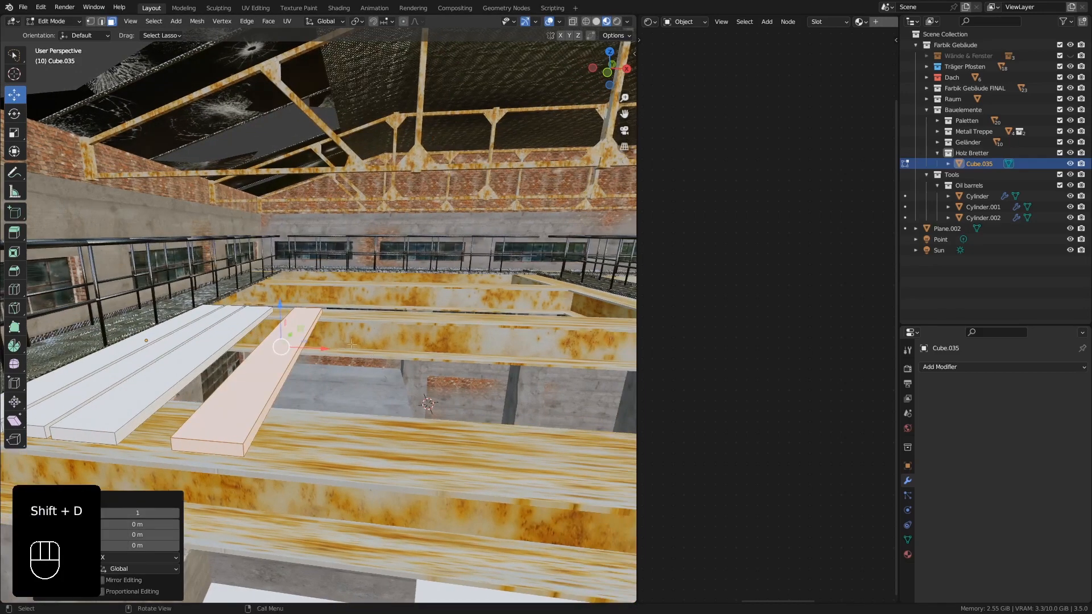
Step: Duplicate the fourth plank about 0.62 m along X, narrow the copy along X, and shift it back about 0.07 m
{"action": "key", "text": "shift+d"}
{"action": "key", "text": "x"}
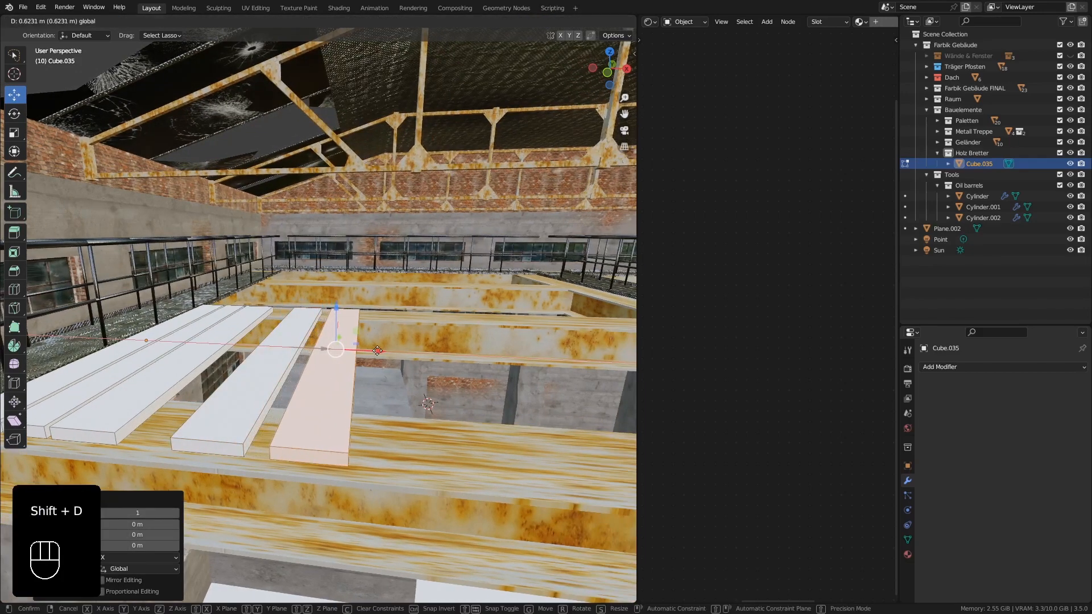
{"action": "left_click", "coordinate": [377, 350]}
{"action": "key", "text": "s"}
{"action": "key", "text": "x"}
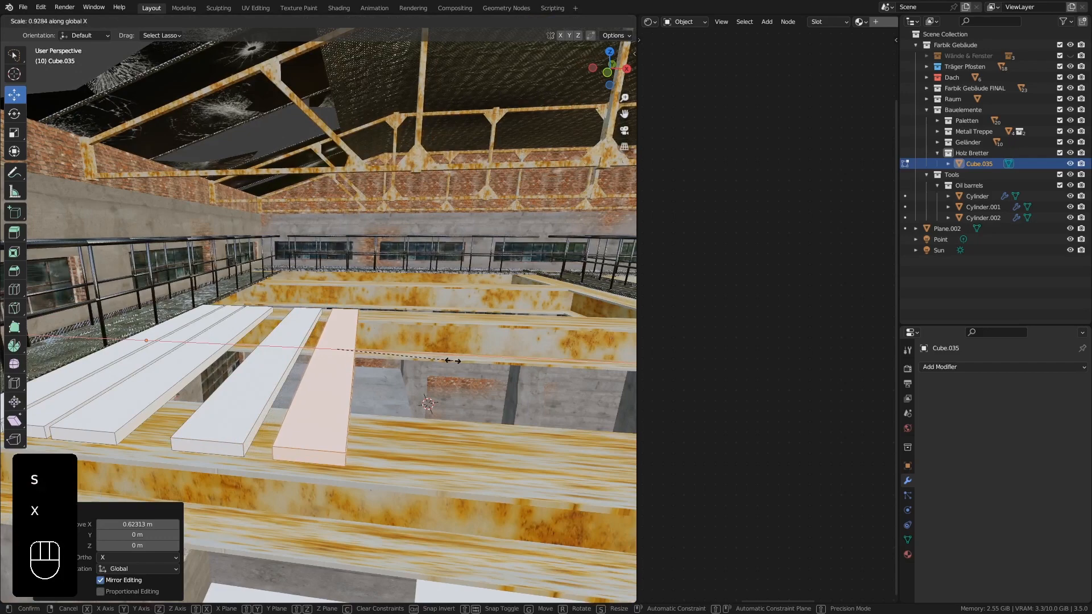
{"action": "left_click", "coordinate": [390, 353]}
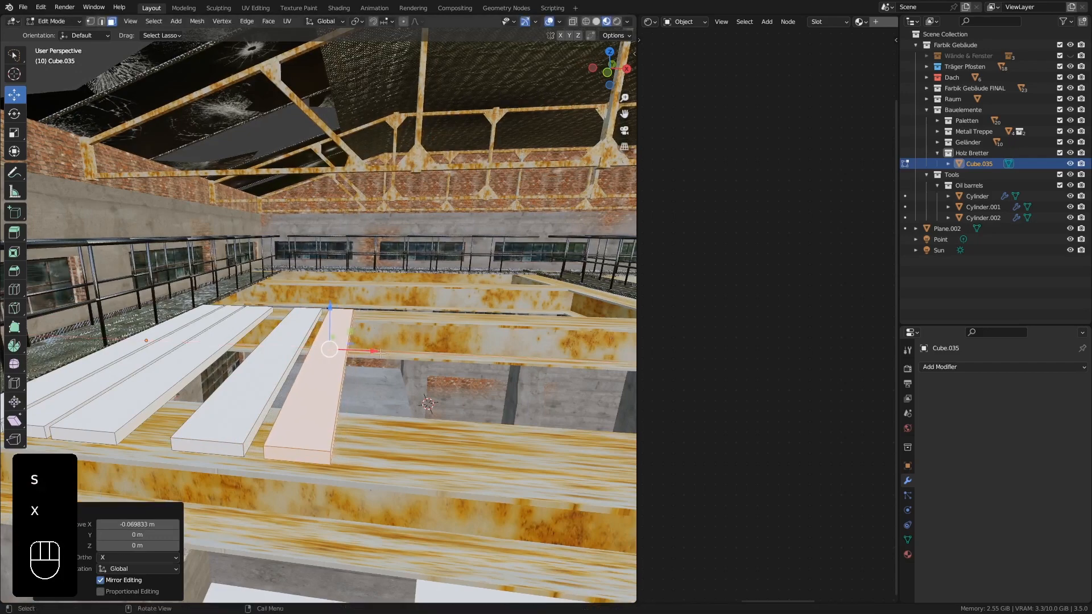
Step: Add three more plank copies one after another along X, placing the last about 0.77 m from its neighbour
{"action": "middle_click_drag", "start_coordinate": [390, 353], "coordinate": [363, 366], "text": "shift"}
{"action": "key", "text": "shift+d"}
{"action": "right_click", "coordinate": [363, 365]}
{"action": "left_click_drag", "start_coordinate": [274, 351], "coordinate": [427, 358]}
{"action": "key", "text": "shift+d"}
{"action": "right_click", "coordinate": [316, 353]}
{"action": "key", "text": "shift+d"}
{"action": "right_click", "coordinate": [365, 354]}
Step: Widen the last plank by scaling it about 1.409 along X
{"action": "middle_click_drag", "start_coordinate": [426, 358], "coordinate": [359, 361], "text": "shift"}
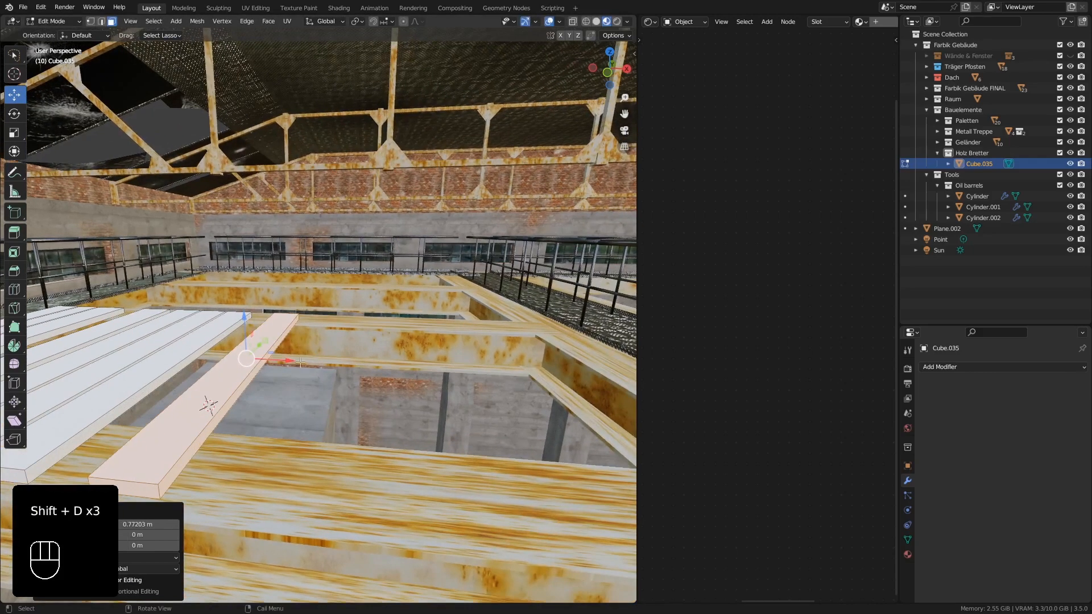
{"action": "key", "text": "s"}
{"action": "key", "text": "x"}
{"action": "left_click", "coordinate": [402, 369]}
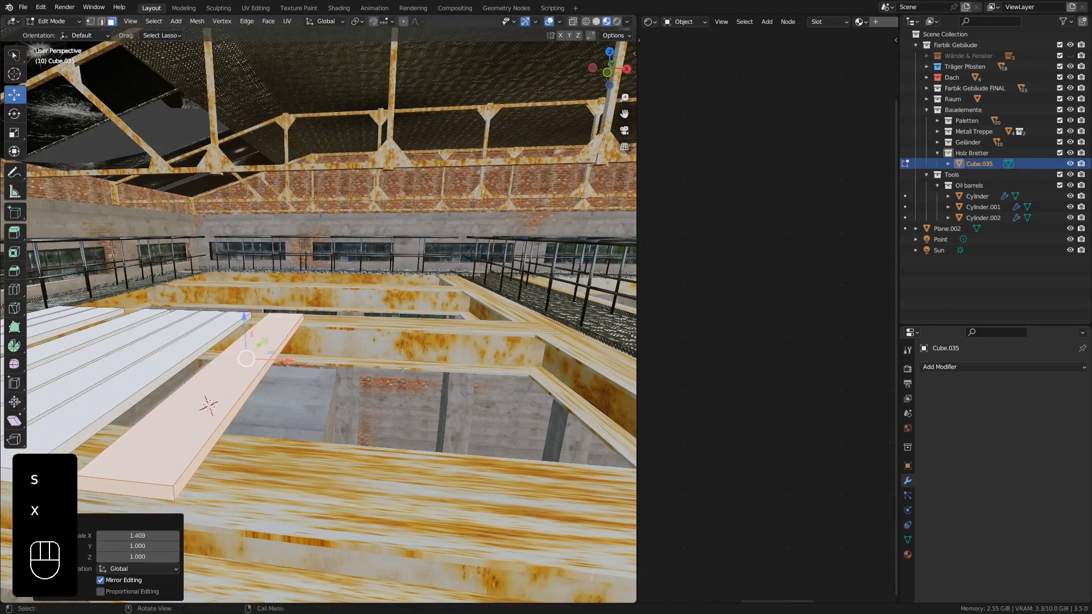
Step: Duplicate the wide plank twice along X, narrow the last copy to about 0.647 along X, and shift it back about 0.16 m
{"action": "key", "text": "shift+d"}
{"action": "right_click", "coordinate": [398, 366]}
{"action": "left_click_drag", "start_coordinate": [291, 360], "coordinate": [387, 366]}
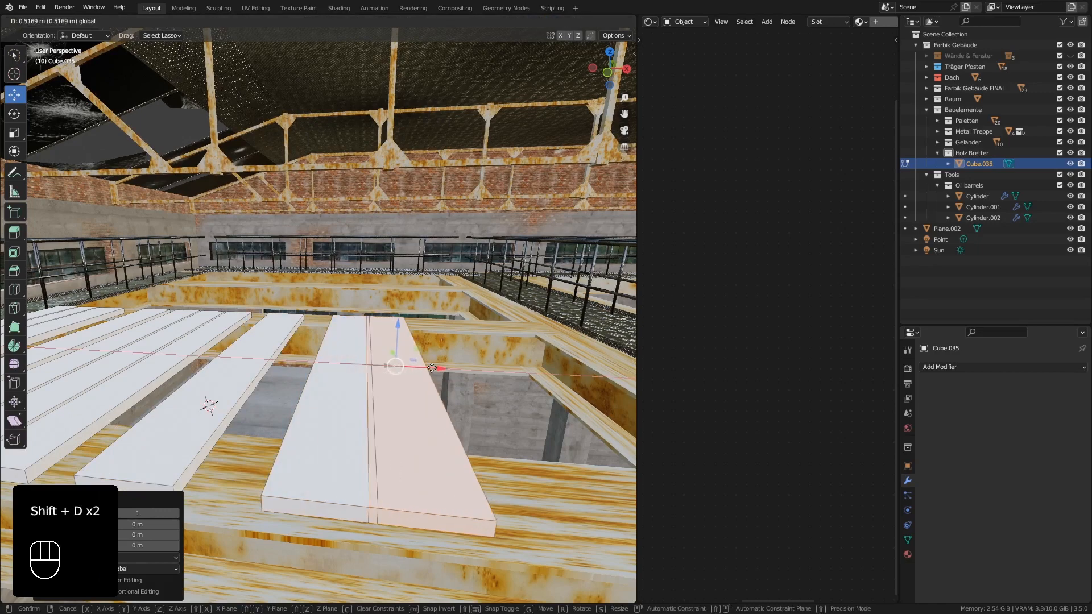
{"action": "left_click", "coordinate": [472, 369]}
{"action": "key", "text": "s"}
{"action": "key", "text": "x"}
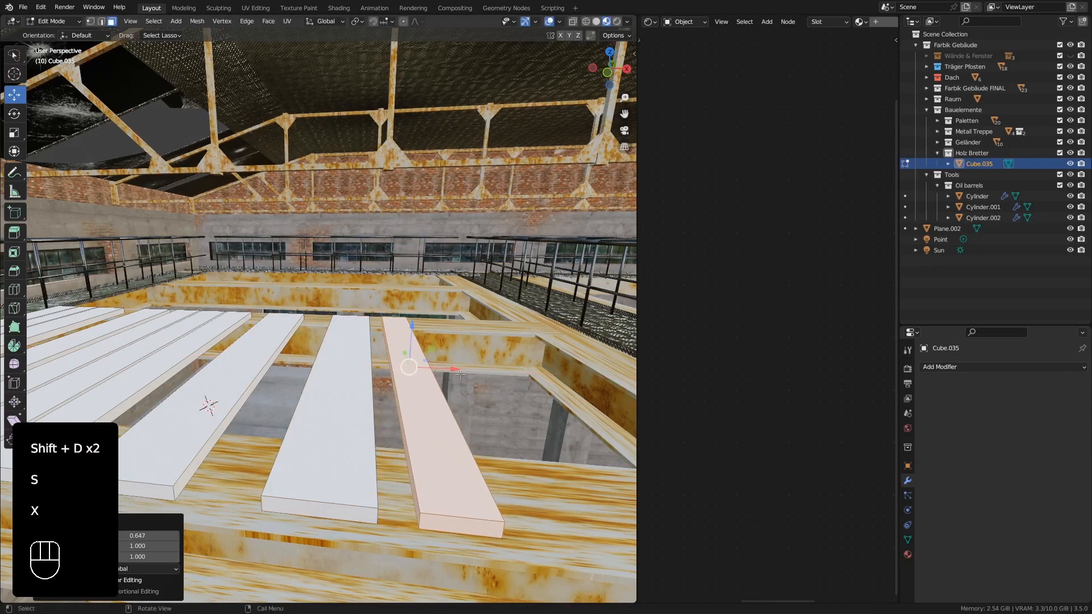
{"action": "left_click", "coordinate": [448, 372]}
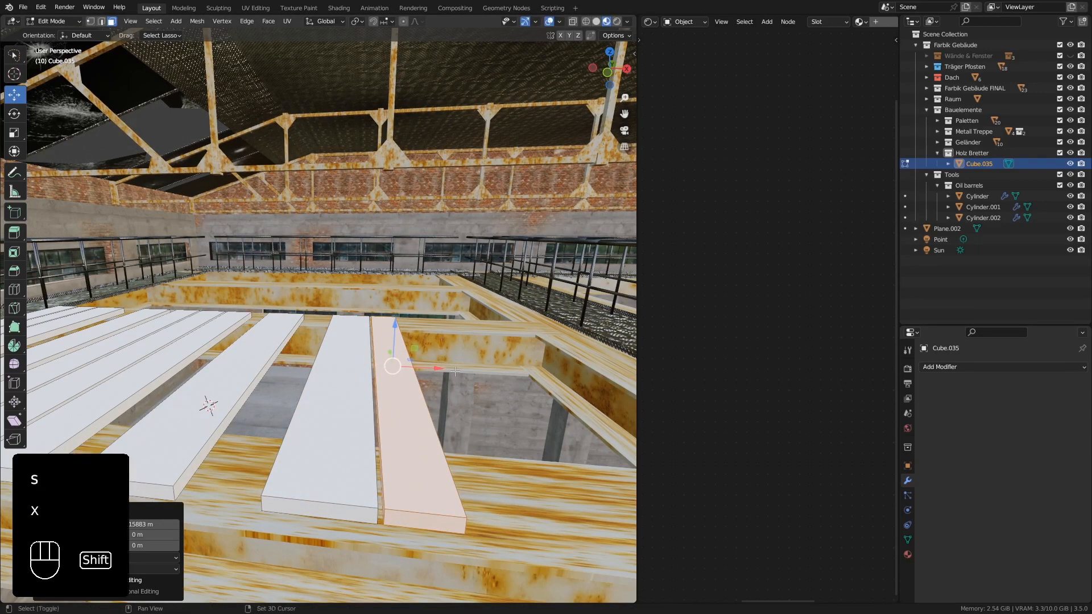
Step: Duplicate the narrowed plank four times in a row along X toward the far walkway, spacing the copies roughly 0.4 to 0.47 m apart
{"action": "key", "text": "shift+d"}
{"action": "left_click", "coordinate": [488, 369]}
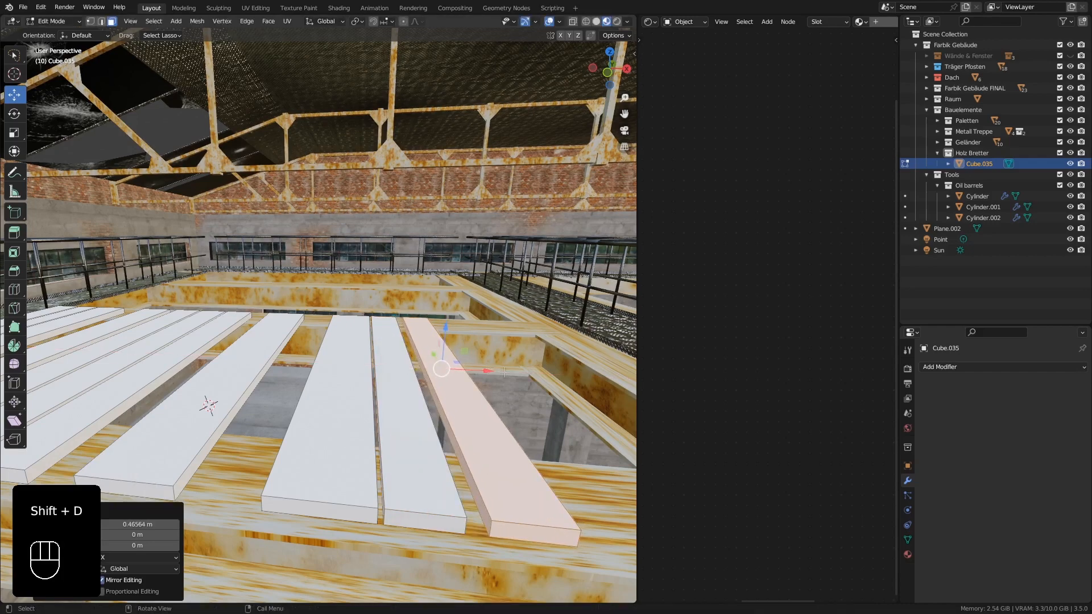
{"action": "key", "text": "shift+d"}
{"action": "left_click", "coordinate": [552, 372]}
{"action": "middle_click_drag", "start_coordinate": [552, 372], "coordinate": [483, 367], "text": "shift"}
{"action": "key", "text": "shift+d"}
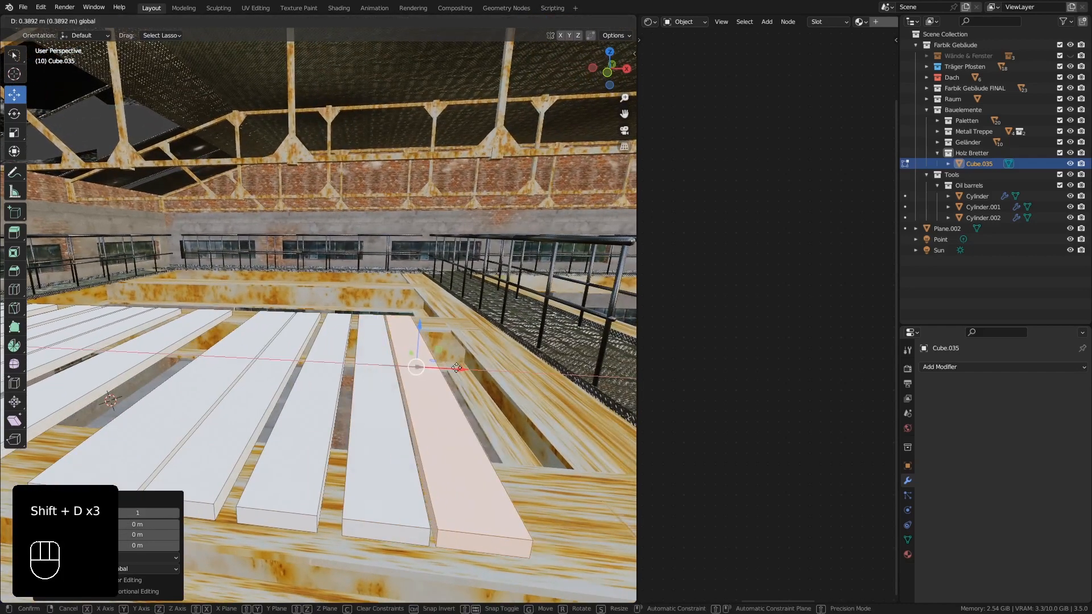
{"action": "left_click", "coordinate": [461, 368]}
{"action": "key", "text": "shift+d"}
{"action": "left_click", "coordinate": [512, 368]}
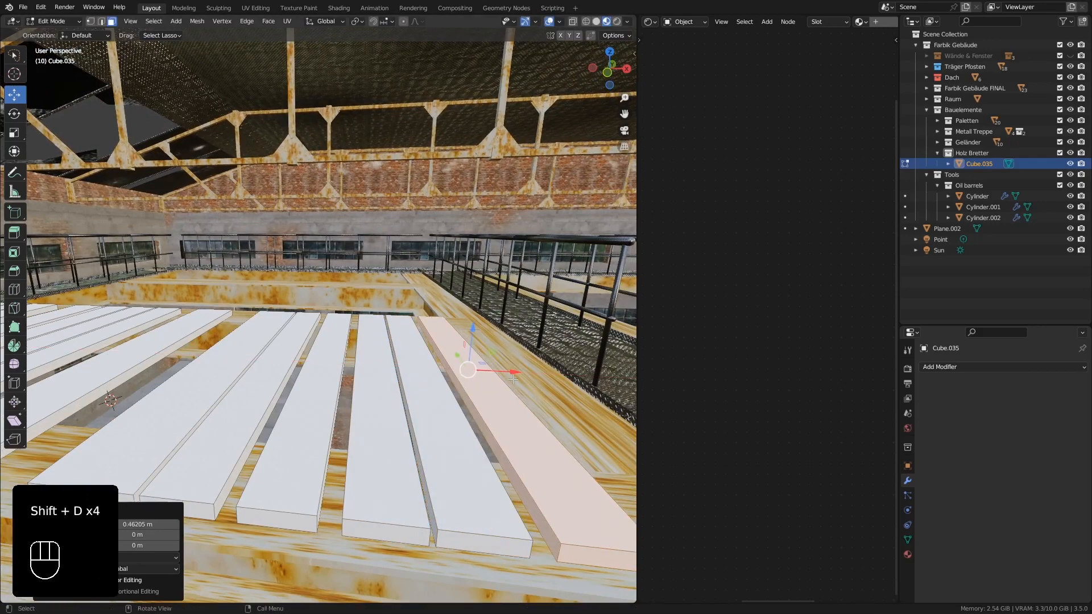
Step: Add one more plank copy about 0.43 m along X beside the far walkway and finish editing the mesh
{"action": "middle_click_drag", "start_coordinate": [512, 368], "coordinate": [527, 384]}
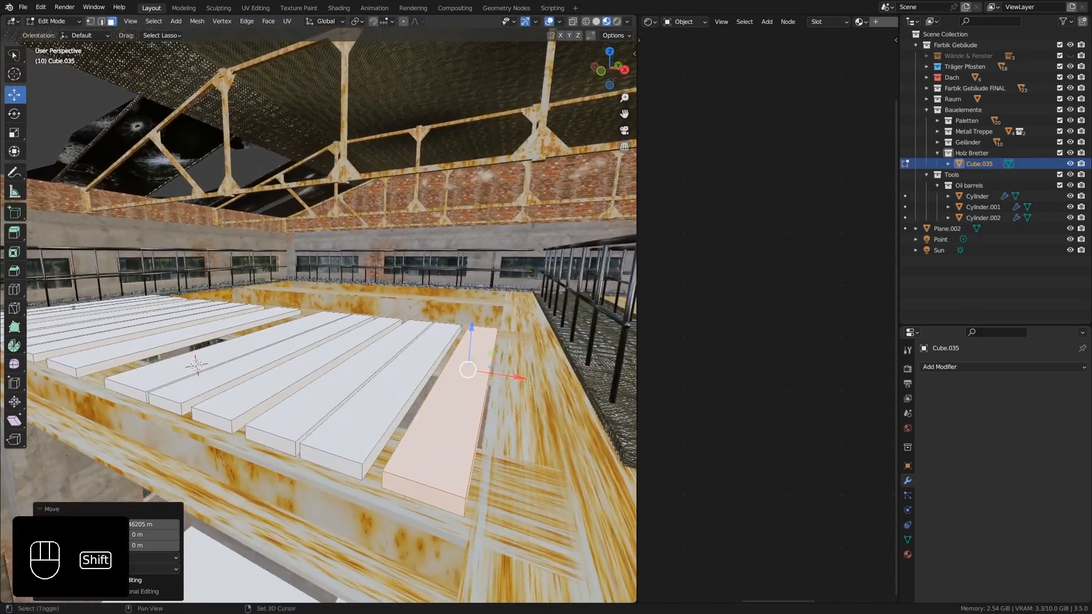
{"action": "key", "text": "shift+d"}
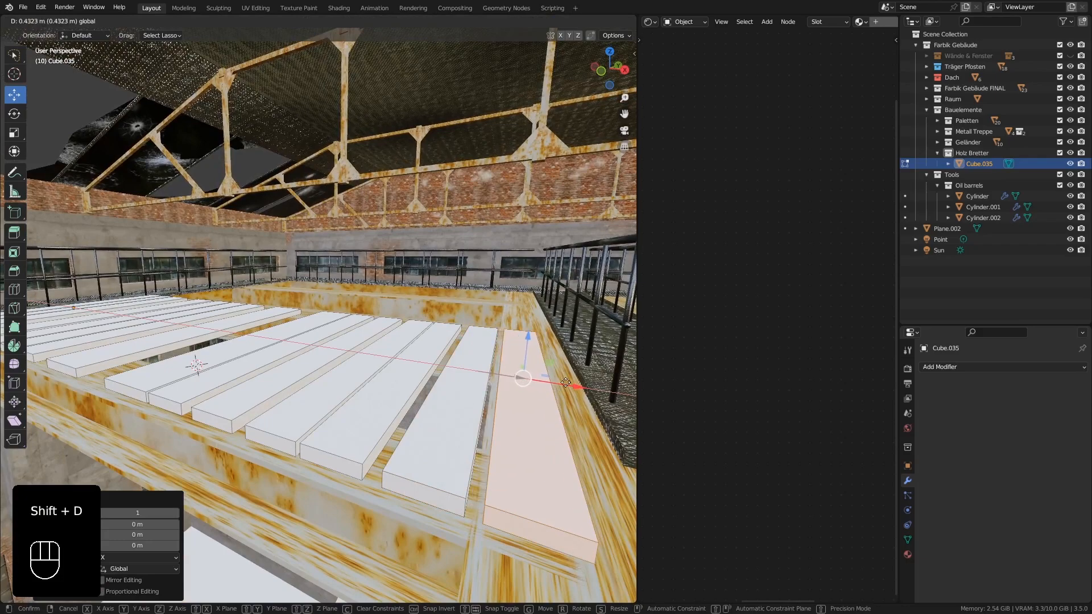
{"action": "left_click", "coordinate": [565, 383]}
{"action": "key", "text": "Tab"}
Step: Duplicate the whole plank set and move the copy about 3.94 m along Y onto the next pair of beams
{"action": "middle_click_drag", "start_coordinate": [419, 353], "coordinate": [241, 374], "text": "shift"}
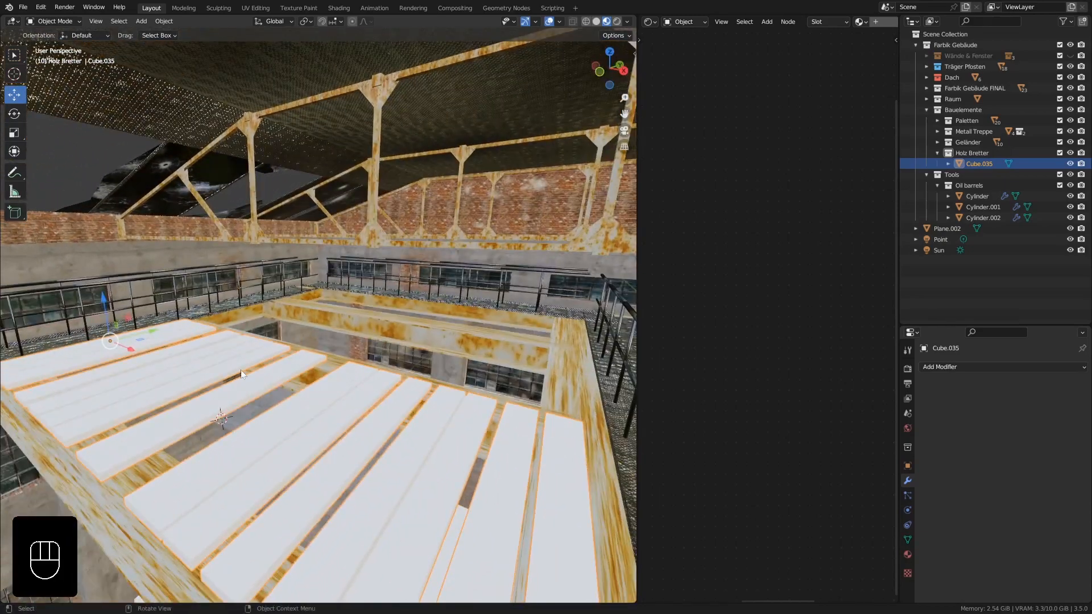
{"action": "key", "text": "shift+d"}
{"action": "right_click", "coordinate": [237, 440]}
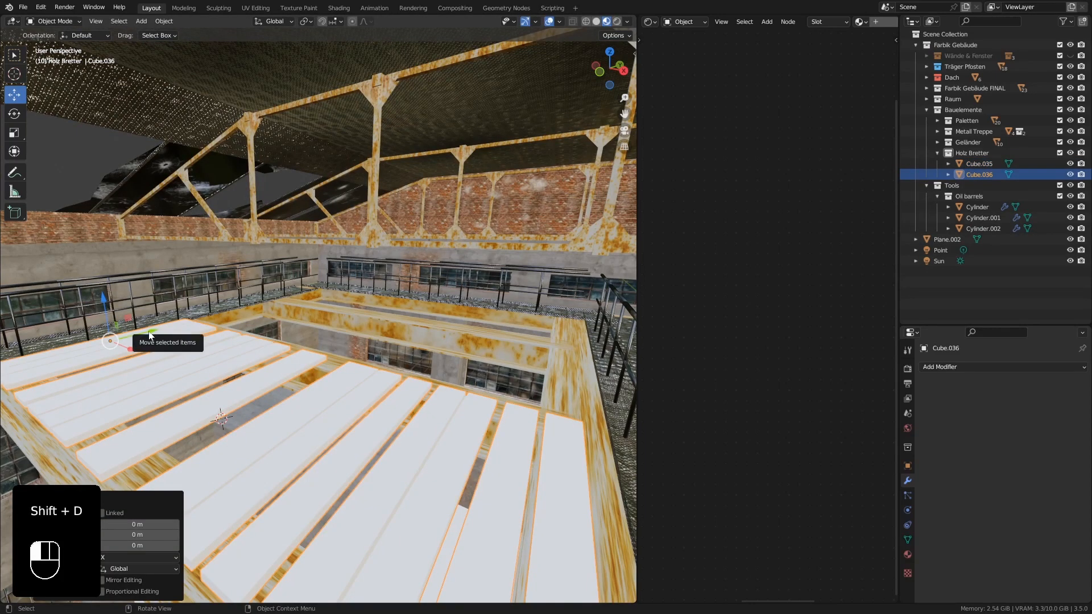
{"action": "left_click_drag", "start_coordinate": [149, 333], "coordinate": [288, 272]}
{"action": "scroll", "coordinate": [304, 336], "scroll_direction": "up", "scroll_amount": 4}
{"action": "middle_click_drag", "start_coordinate": [305, 341], "coordinate": [285, 336], "text": "shift"}
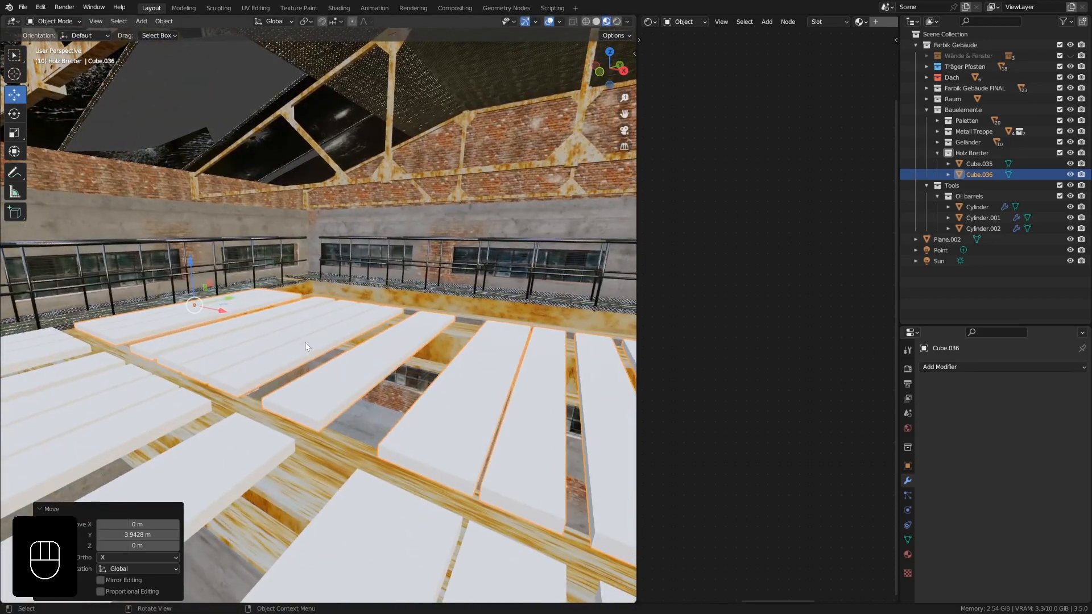
Step: Rotate the second plank set 180° about the Z axis
{"action": "key", "text": "r"}
{"action": "key", "text": "z"}
{"action": "key", "text": "KP_1"}
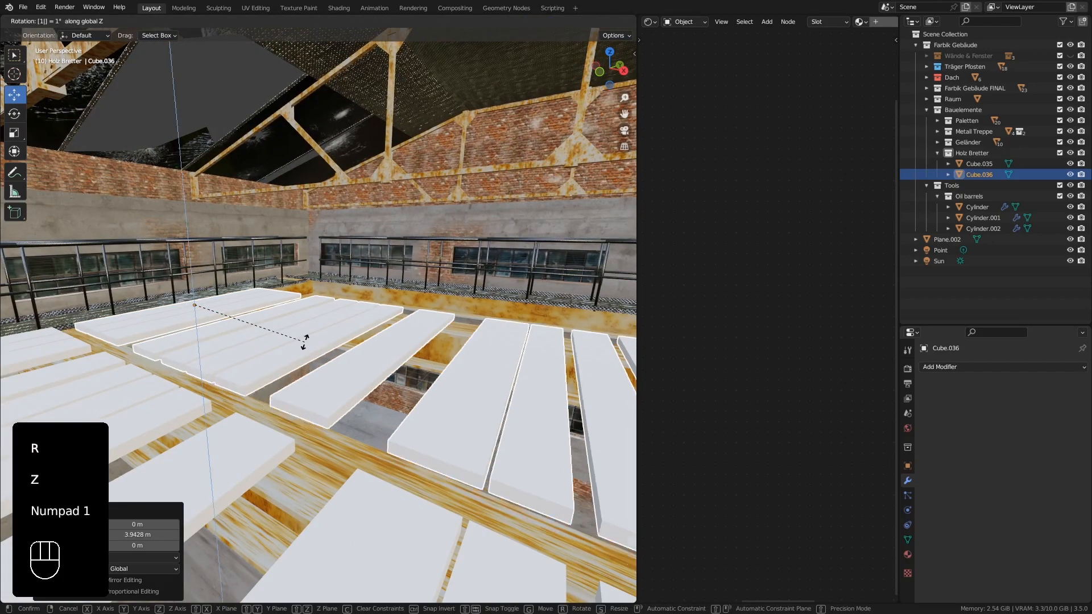
{"action": "key", "text": "KP_8"}
{"action": "key", "text": "KP_0"}
{"action": "key", "text": "KP_Enter"}
Step: Move the rotated plank set along X back over the beams between the two walkways and fine-tune its position
{"action": "middle_click_drag", "start_coordinate": [305, 343], "coordinate": [298, 347]}
{"action": "left_click_drag", "start_coordinate": [243, 325], "coordinate": [429, 391]}
{"action": "scroll", "coordinate": [369, 358], "scroll_direction": "up", "scroll_amount": 2}
{"action": "middle_click_drag", "start_coordinate": [360, 359], "coordinate": [394, 379]}
{"action": "left_click_drag", "start_coordinate": [525, 346], "coordinate": [527, 346]}
Step: Open the second plank set's mesh, select the third plank from the far walkway, and move it about -0.29 m along X
{"action": "scroll", "coordinate": [468, 343], "scroll_direction": "up", "scroll_amount": 3}
{"action": "middle_click_drag", "start_coordinate": [456, 348], "coordinate": [438, 361]}
{"action": "key", "text": "Tab"}
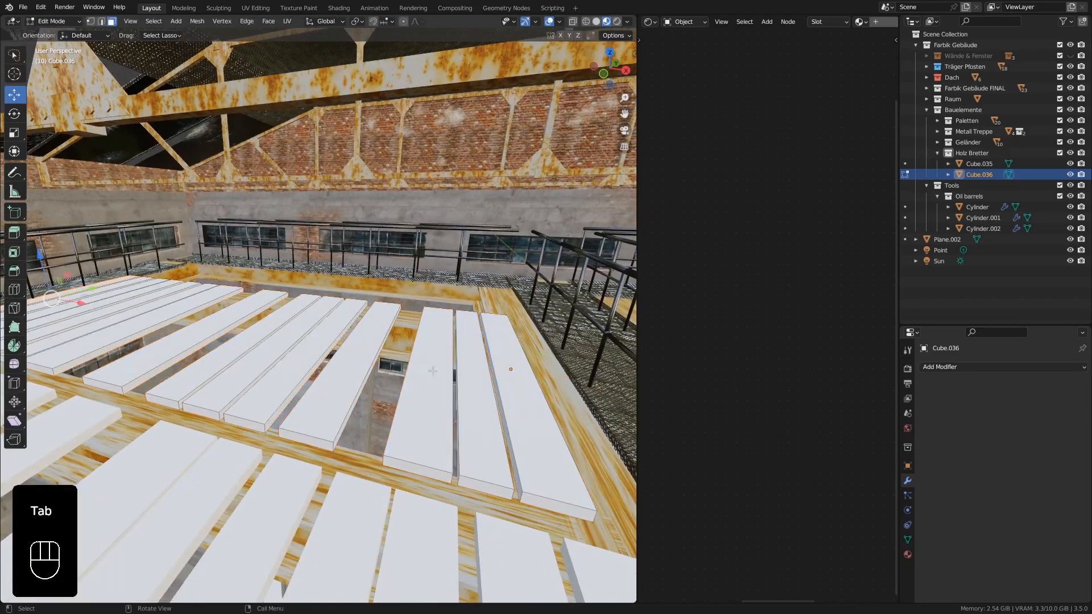
{"action": "key", "text": "l"}
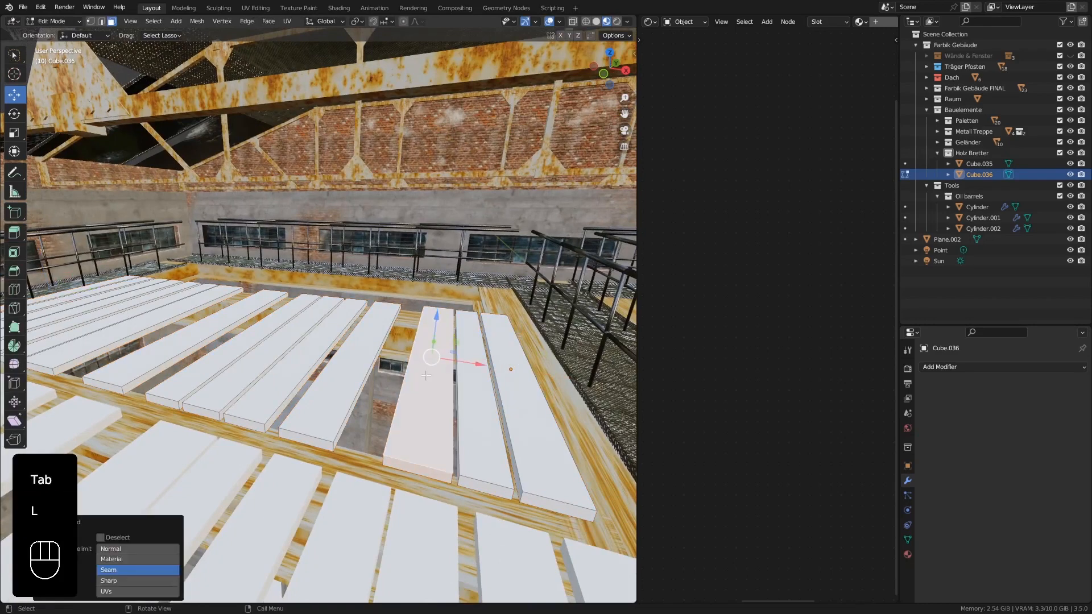
{"action": "left_click_drag", "start_coordinate": [479, 363], "coordinate": [453, 360]}
Step: Select a plank in the middle of the second set and shift it slightly along negative X toward its neighbour
{"action": "middle_click_drag", "start_coordinate": [453, 359], "coordinate": [333, 340], "text": "shift"}
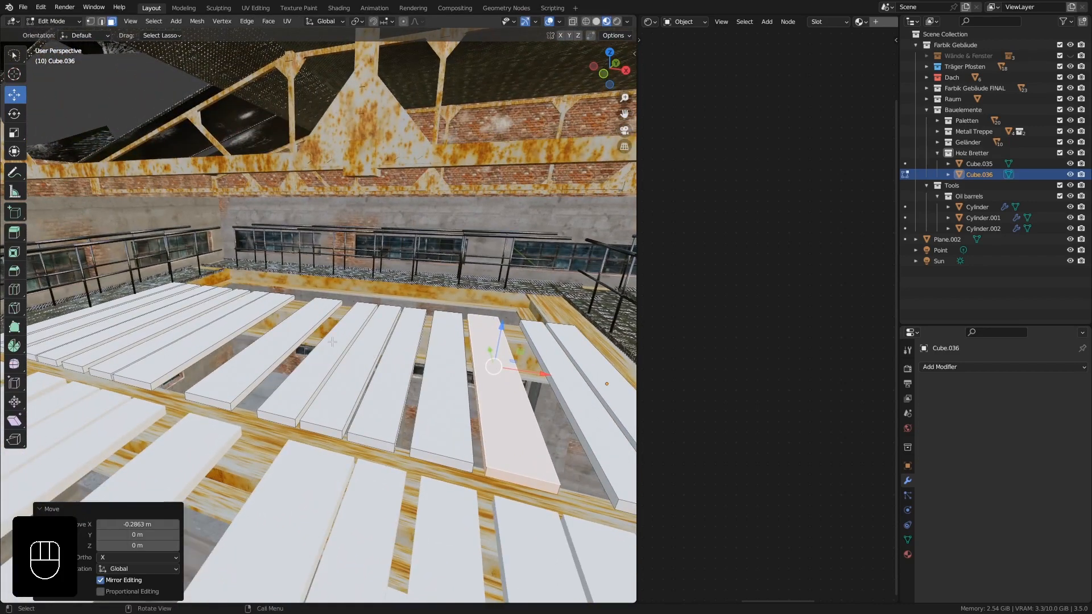
{"action": "key", "text": "l"}
{"action": "left_click_drag", "start_coordinate": [364, 345], "coordinate": [348, 342]}
Step: Scale a plank in the middle of the second set along X, shift it slightly toward negative X, and leave mesh editing
{"action": "key", "text": "l"}
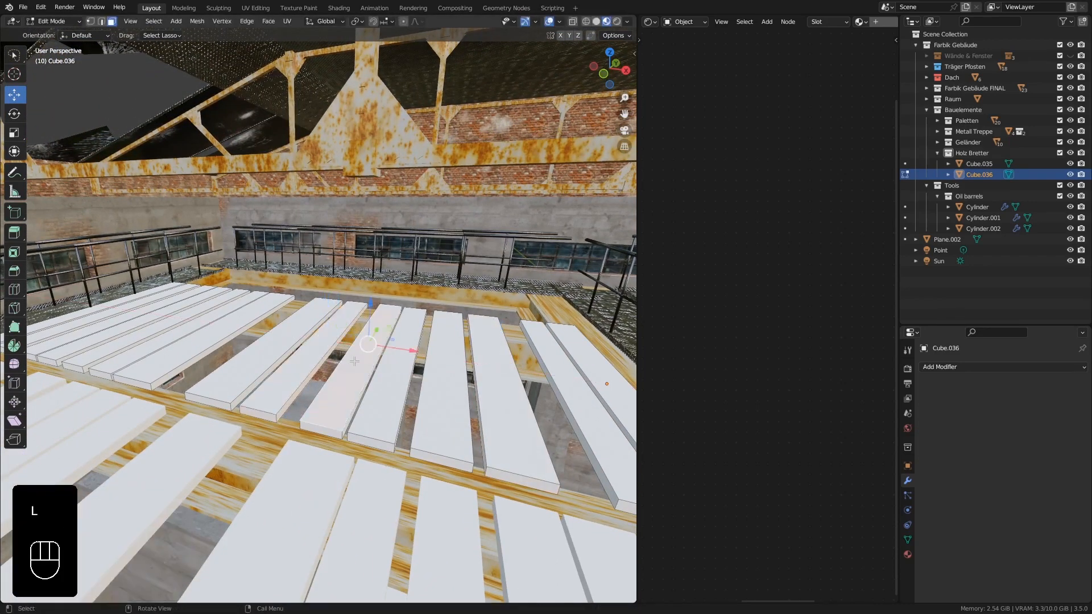
{"action": "key", "text": "s"}
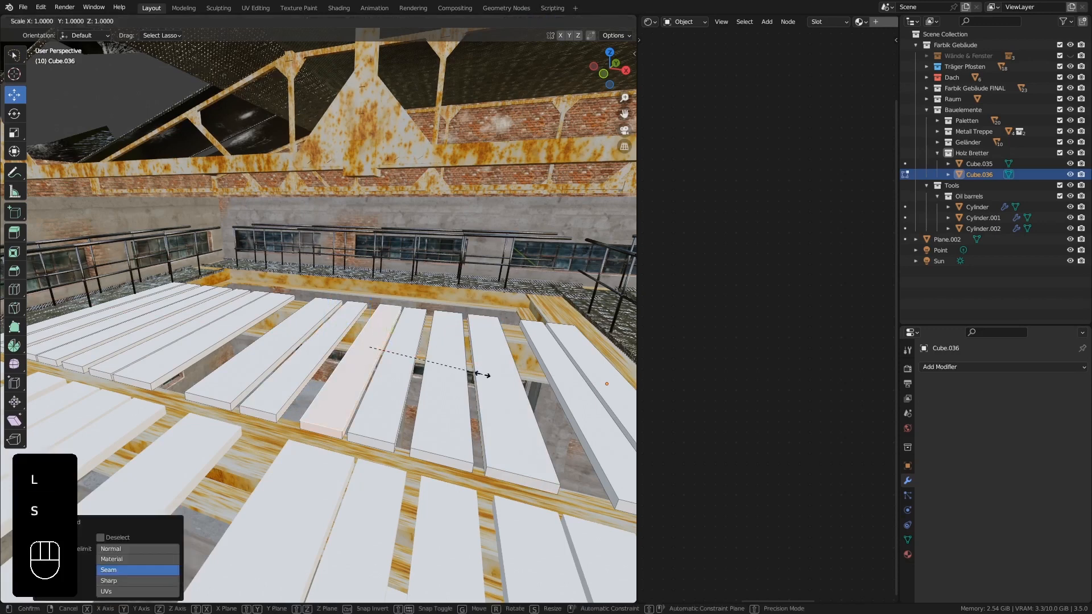
{"action": "key", "text": "x"}
{"action": "left_click", "coordinate": [449, 367]}
{"action": "mouse_move", "coordinate": [410, 352]}
{"action": "left_mouse_down"}
{"action": "mouse_move", "coordinate": [386, 349]}
{"action": "mouse_move", "coordinate": [395, 351]}
{"action": "left_mouse_up"}
{"action": "key", "text": "Tab"}
{"action": "scroll", "coordinate": [390, 372], "scroll_direction": "down", "scroll_amount": 2}
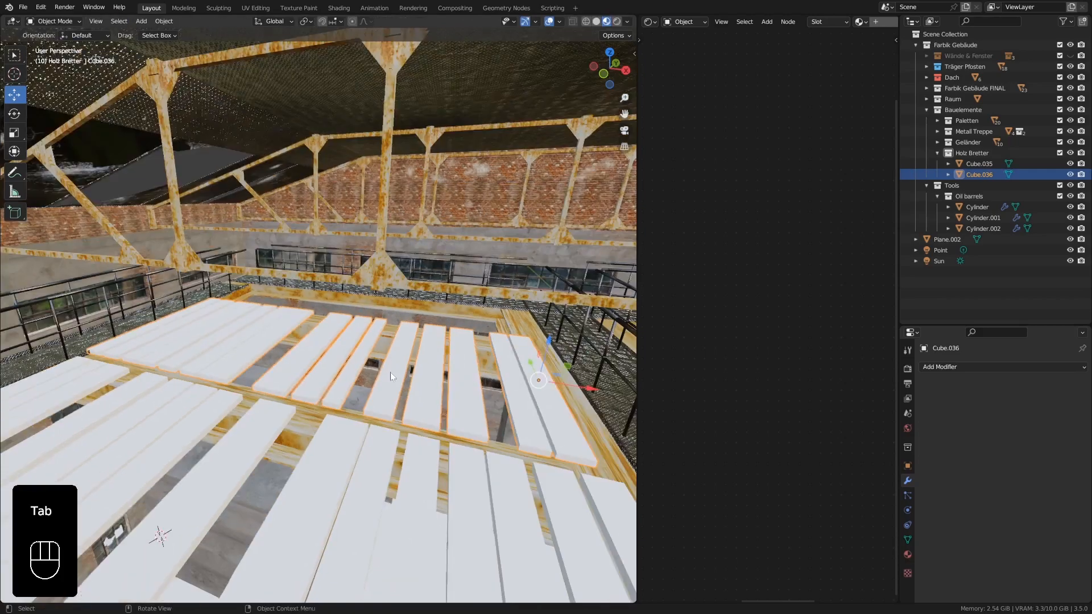
Step: Select the first plank set and assign the existing Wood material to it
{"action": "middle_click_drag", "start_coordinate": [393, 416], "coordinate": [191, 380]}
{"action": "left_click", "coordinate": [332, 364]}
{"action": "mouse_move", "coordinate": [275, 360]}
{"action": "middle_mouse_down"}
{"action": "mouse_move", "coordinate": [267, 370]}
{"action": "mouse_move", "coordinate": [204, 336]}
{"action": "mouse_move", "coordinate": [299, 383]}
{"action": "mouse_move", "coordinate": [284, 377]}
{"action": "middle_mouse_up"}
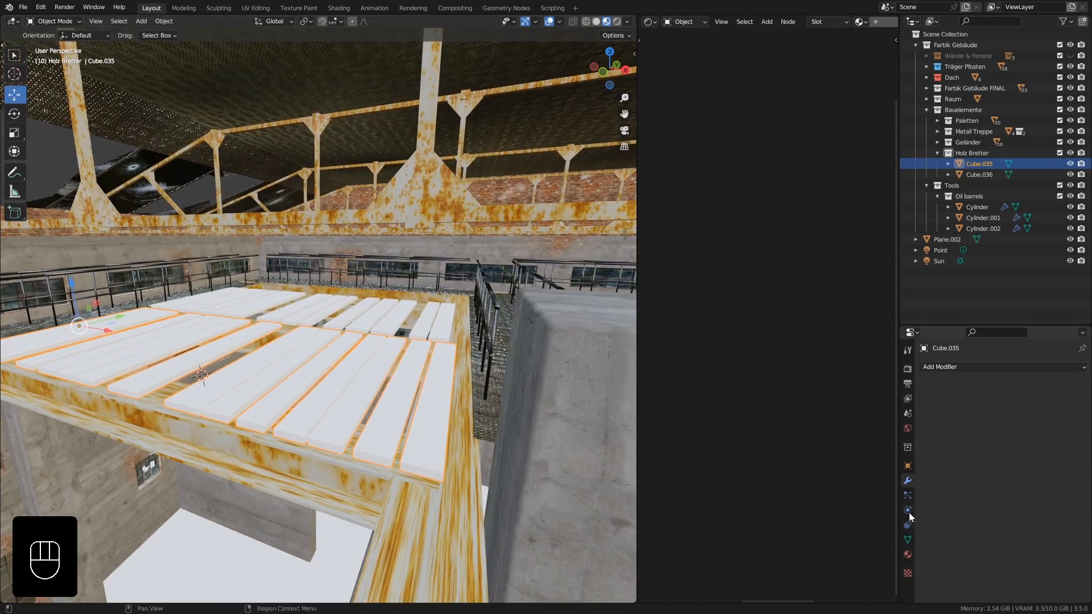
{"action": "left_click", "coordinate": [907, 555]}
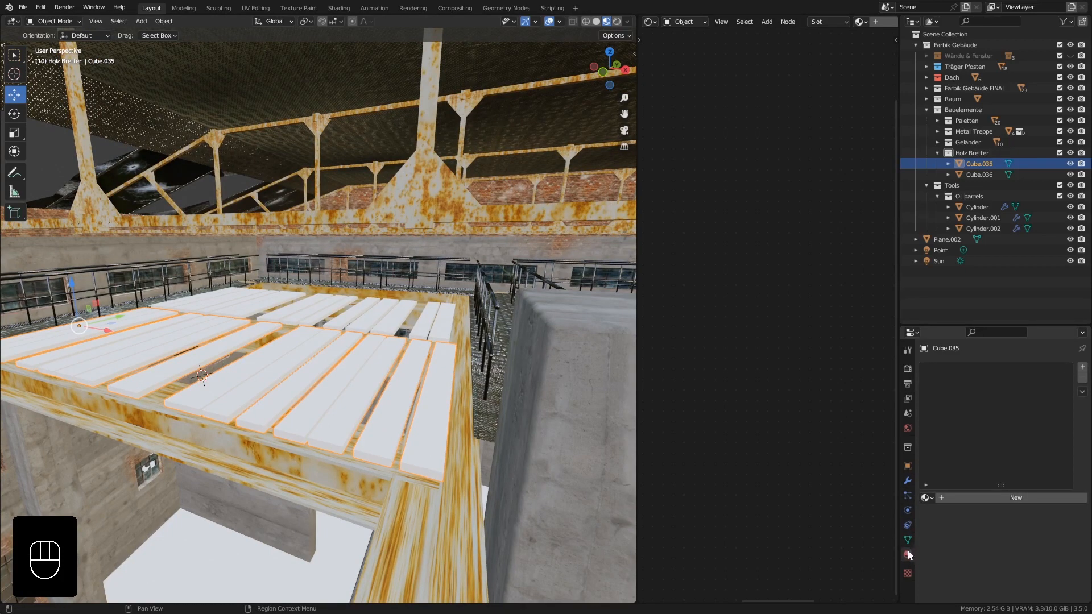
{"action": "left_click", "coordinate": [925, 498]}
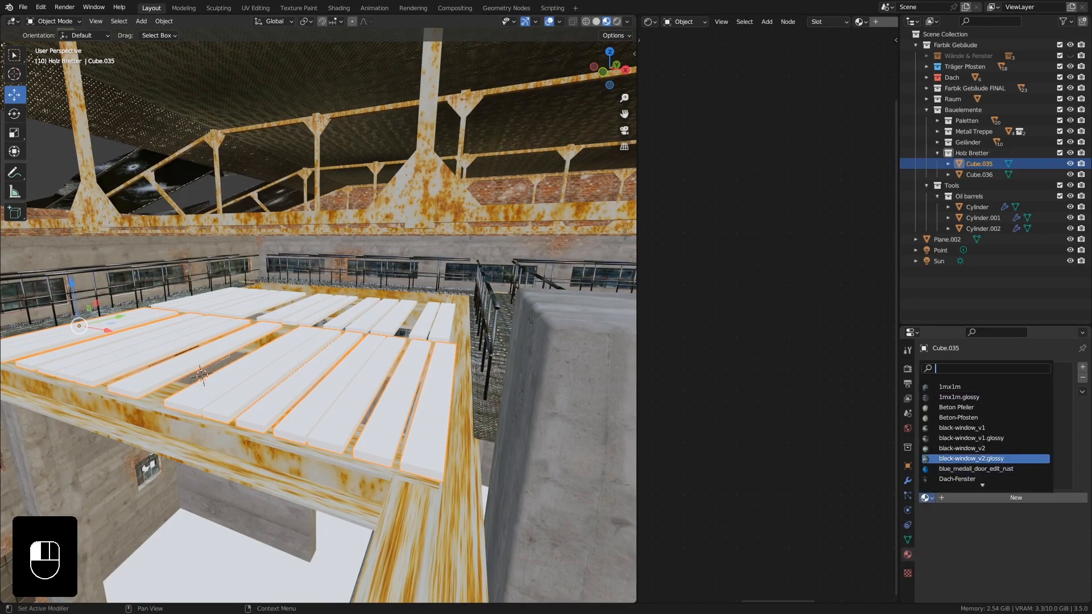
{"action": "type", "text": "wo"}
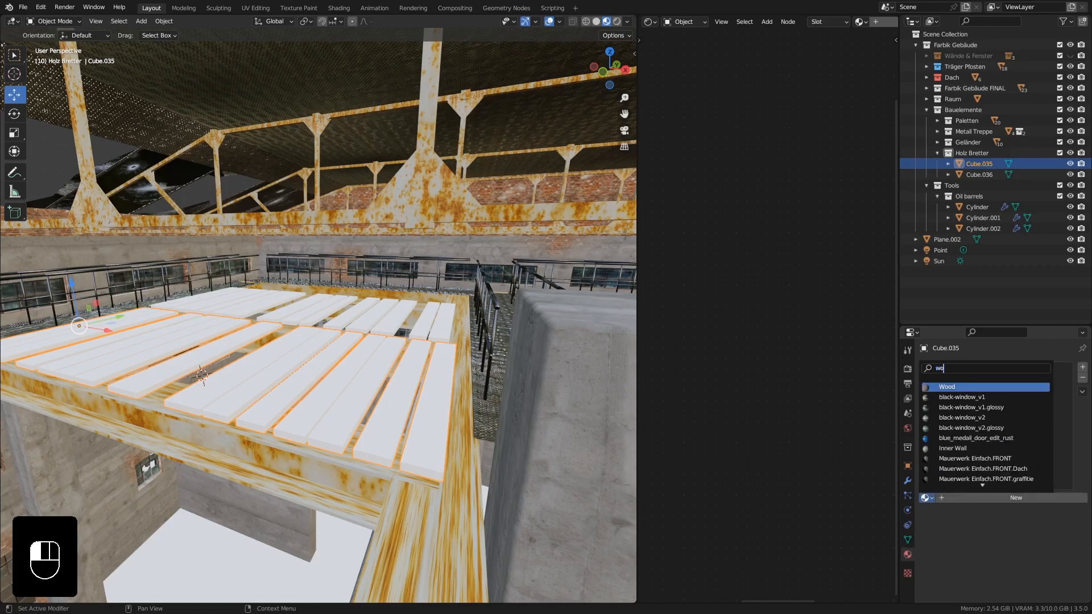
{"action": "left_click", "coordinate": [965, 391]}
{"action": "mouse_move", "coordinate": [393, 420]}
{"action": "middle_mouse_down"}
{"action": "mouse_move", "coordinate": [309, 425]}
{"action": "mouse_move", "coordinate": [250, 408]}
{"action": "mouse_move", "coordinate": [376, 421]}
{"action": "middle_mouse_up"}
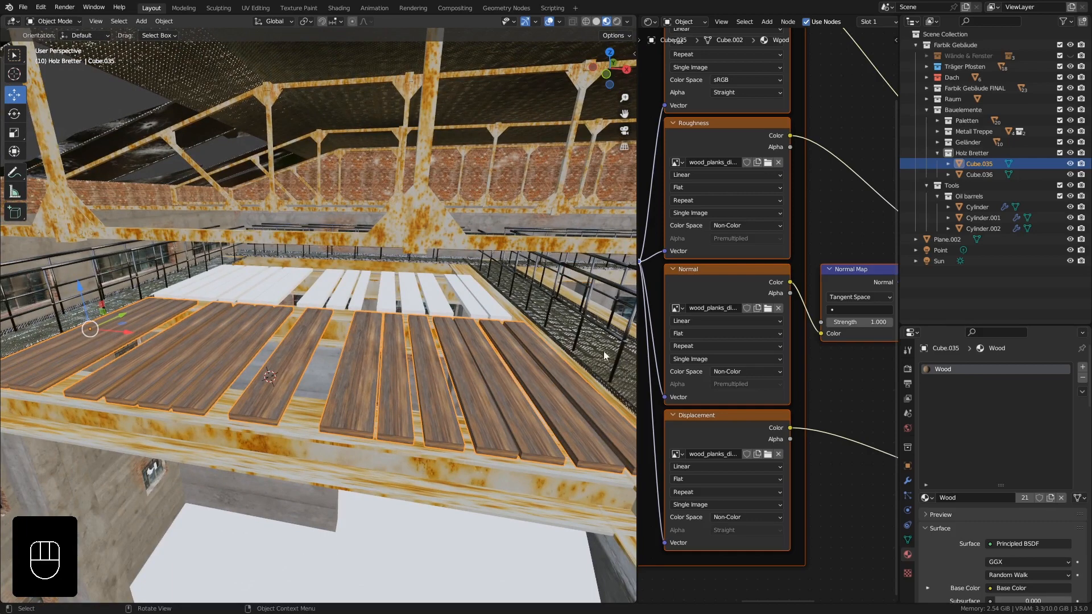
Step: Enlarge the node editor area and UV-map all faces of the first plank set with Project from View in top view
{"action": "left_click_drag", "start_coordinate": [621, 311], "coordinate": [478, 311]}
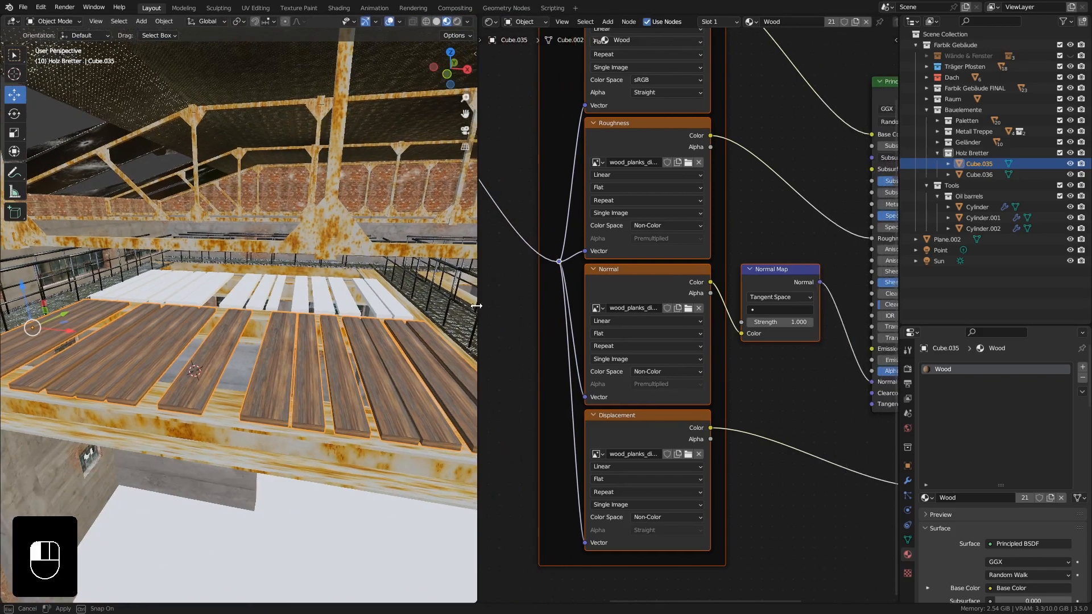
{"action": "middle_click_drag", "start_coordinate": [333, 326], "coordinate": [313, 331]}
{"action": "key", "text": "Tab"}
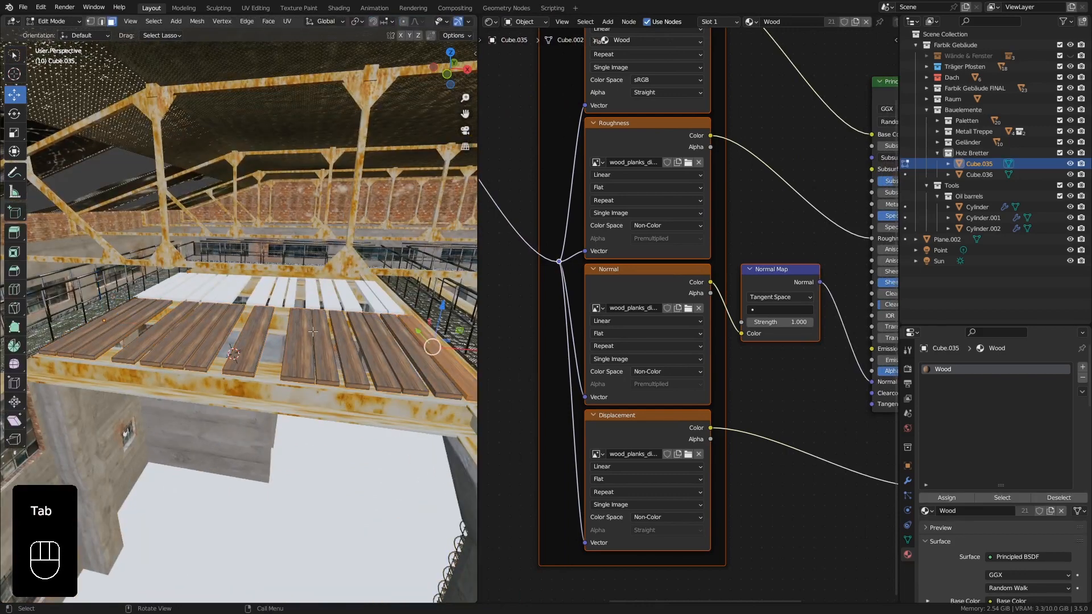
{"action": "key", "text": "a"}
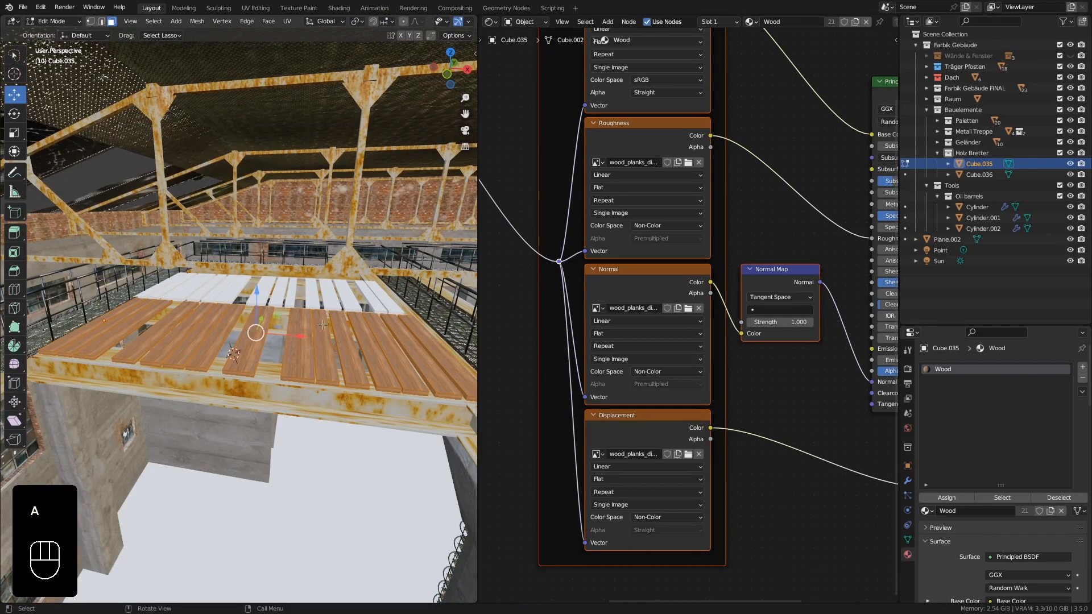
{"action": "key", "text": "KP_7"}
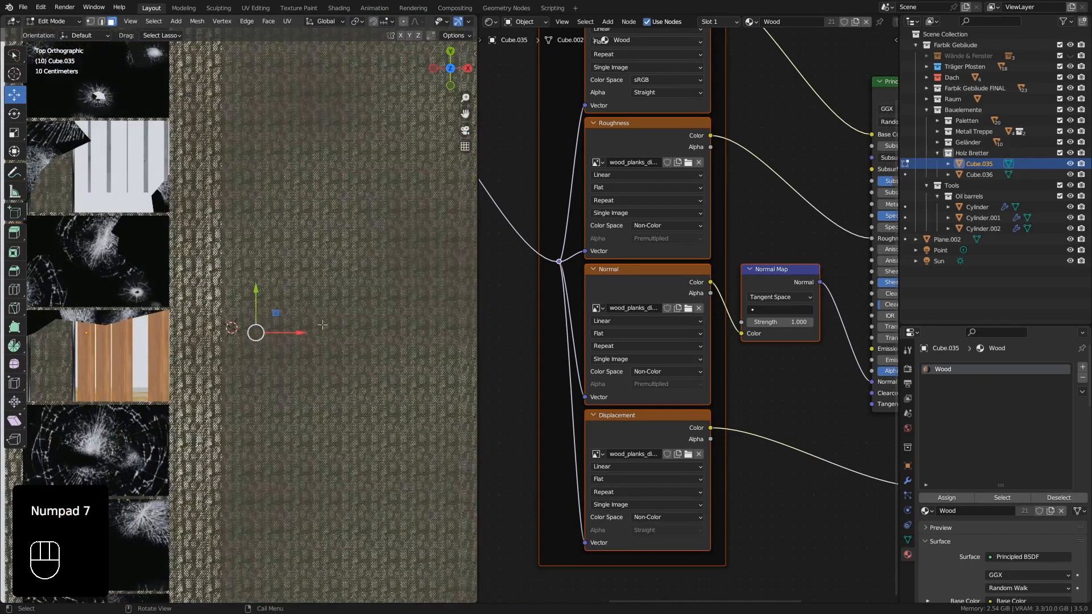
{"action": "scroll", "coordinate": [287, 320], "scroll_direction": "down", "scroll_amount": 1}
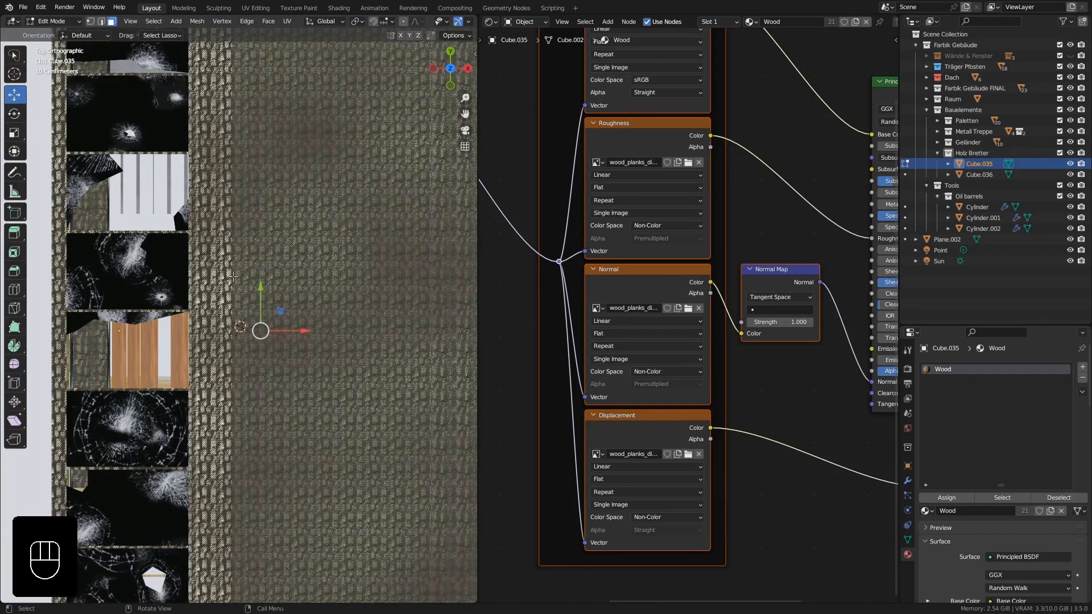
{"action": "key", "text": "u"}
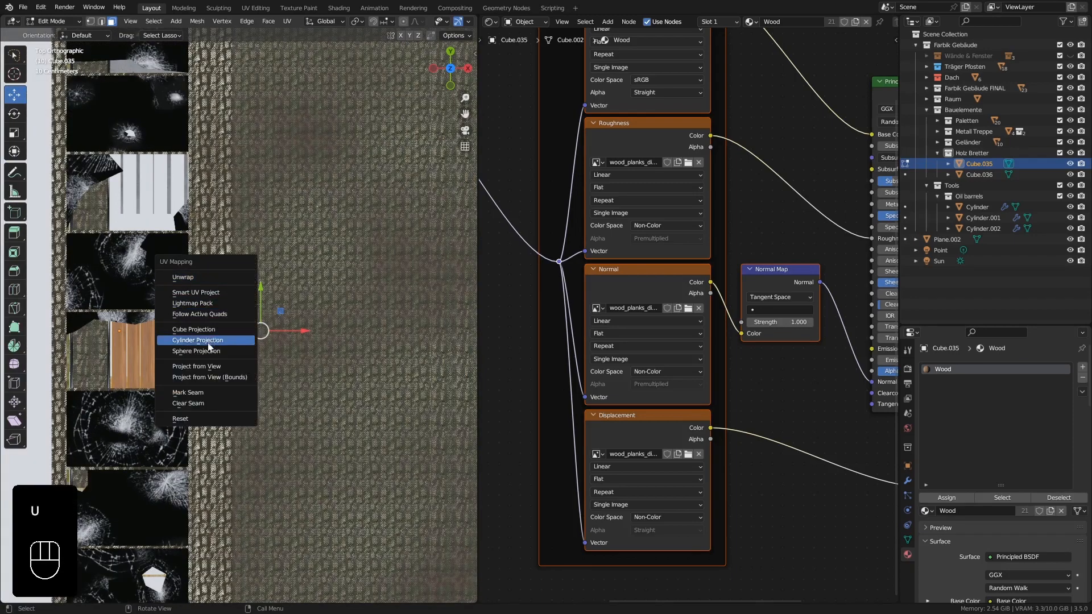
{"action": "left_click", "coordinate": [184, 370]}
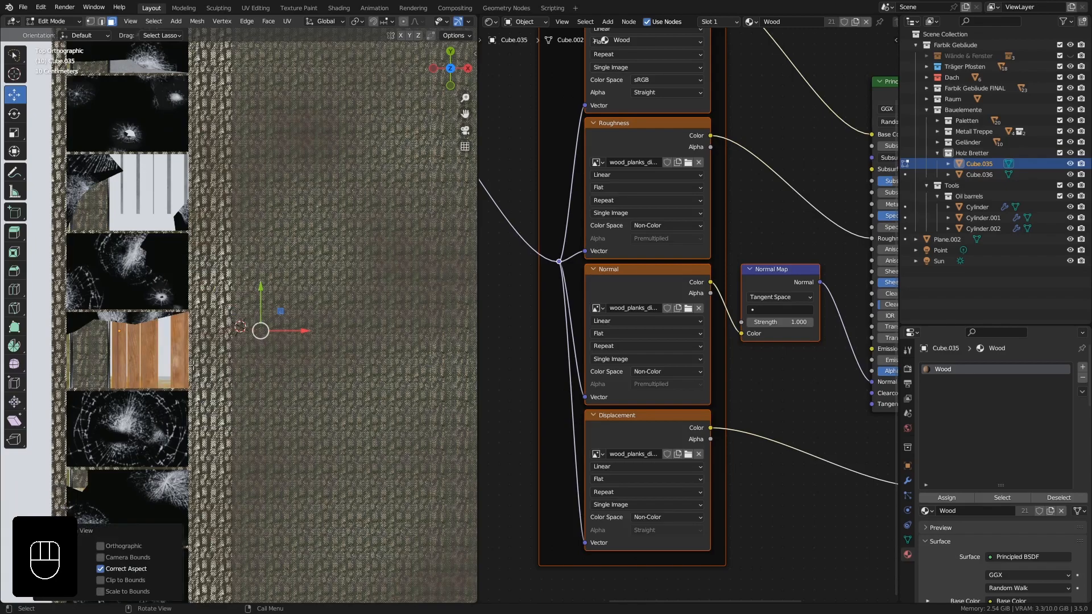
{"action": "middle_click_drag", "start_coordinate": [190, 367], "coordinate": [276, 310]}
{"action": "middle_click_drag", "start_coordinate": [285, 367], "coordinate": [272, 400]}
{"action": "scroll", "coordinate": [271, 319], "scroll_direction": "up", "scroll_amount": 4}
{"action": "scroll", "coordinate": [249, 322], "scroll_direction": "up", "scroll_amount": 1}
{"action": "scroll", "coordinate": [248, 322], "scroll_direction": "down", "scroll_amount": 3}
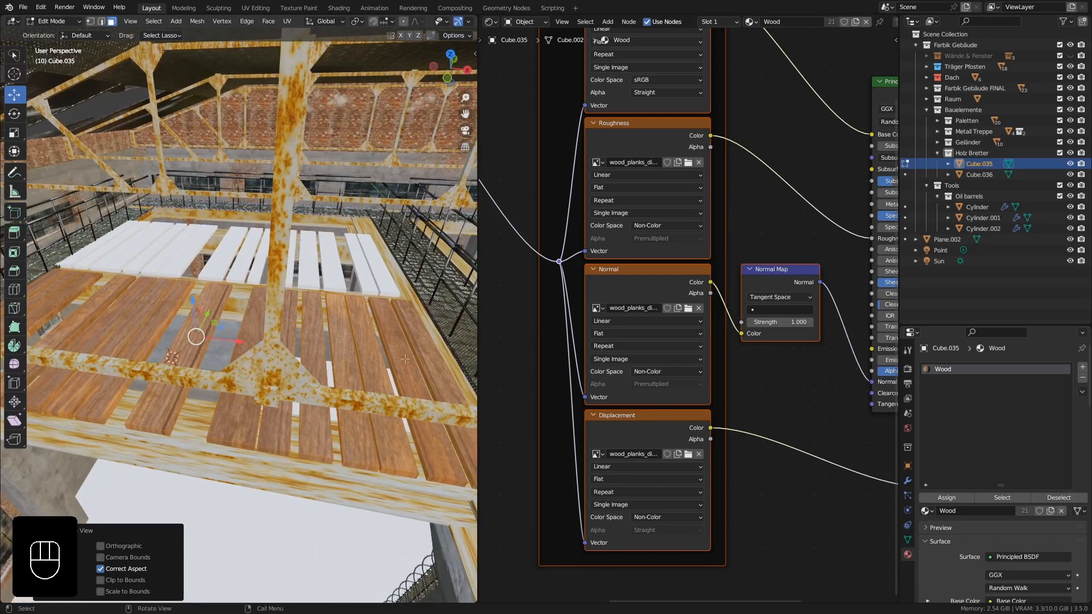
Step: Show the UV Editor beside the 3D view and scale all UVs of the first plank set up to about 4.57 times
{"action": "scroll", "coordinate": [569, 98], "scroll_direction": "up", "scroll_amount": 1}
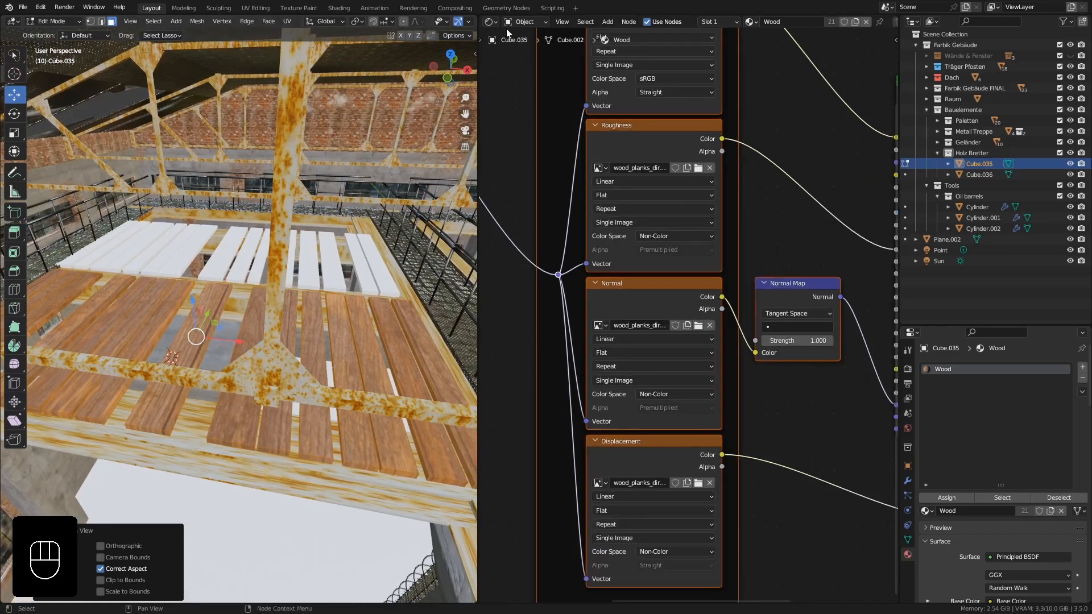
{"action": "left_click", "coordinate": [490, 22]}
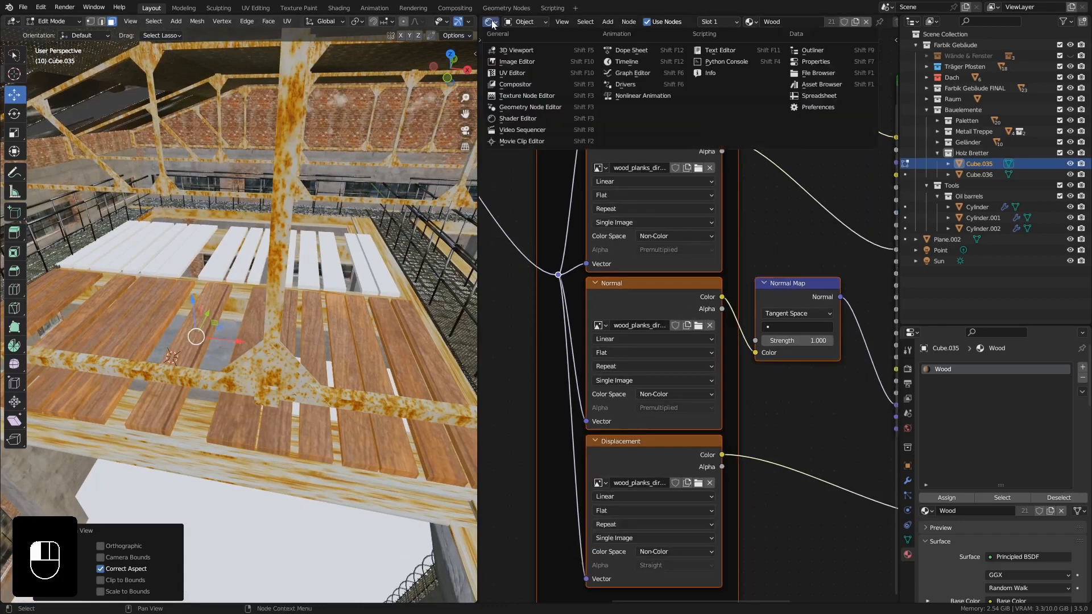
{"action": "left_click", "coordinate": [521, 74]}
{"action": "scroll", "coordinate": [640, 323], "scroll_direction": "down", "scroll_amount": 5}
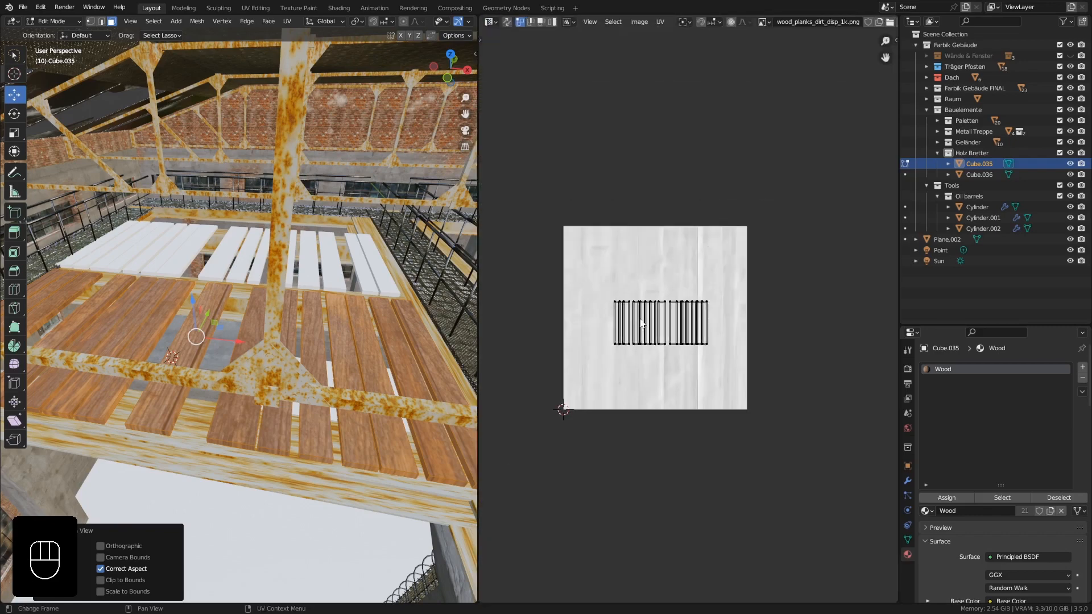
{"action": "key", "text": "a"}
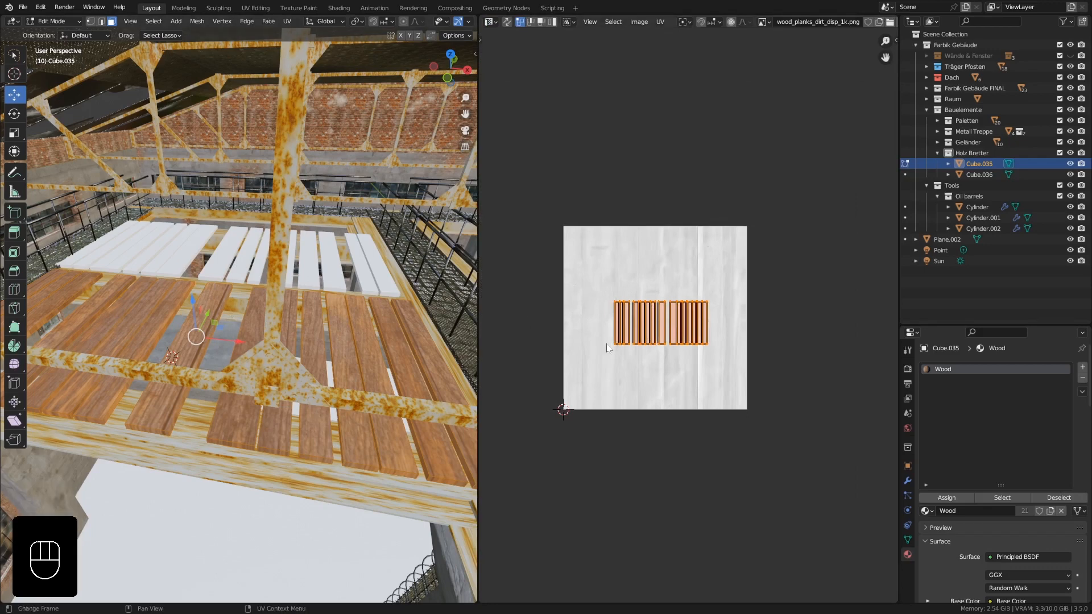
{"action": "key", "text": "s"}
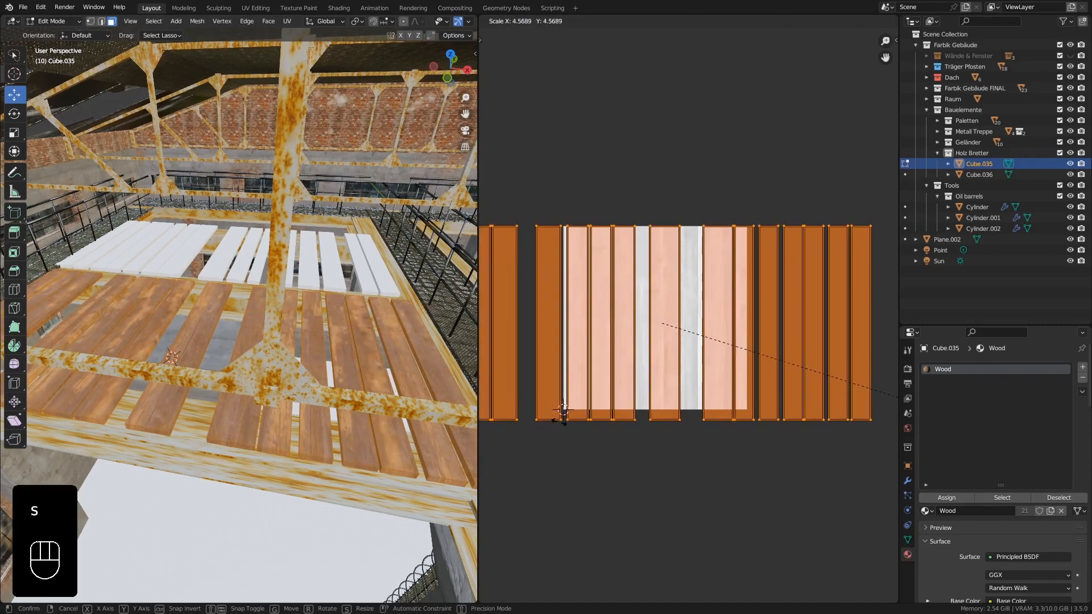
{"action": "left_click", "coordinate": [559, 422]}
{"action": "key", "text": "Tab"}
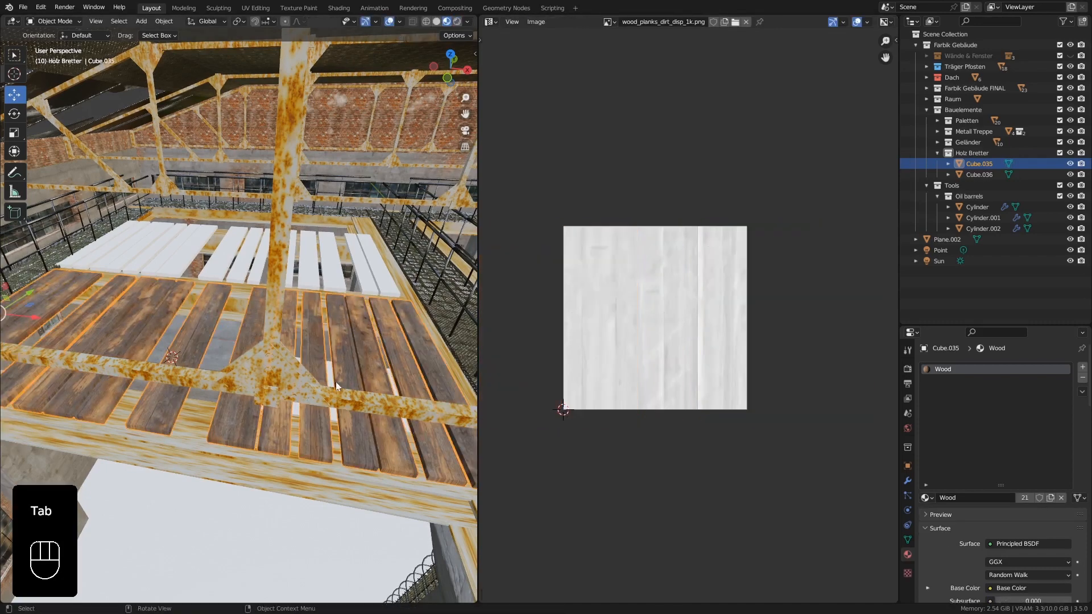
Step: Link the first plank set's Wood material to the second plank set
{"action": "middle_click_drag", "start_coordinate": [335, 381], "coordinate": [240, 348]}
{"action": "left_click", "coordinate": [275, 310]}
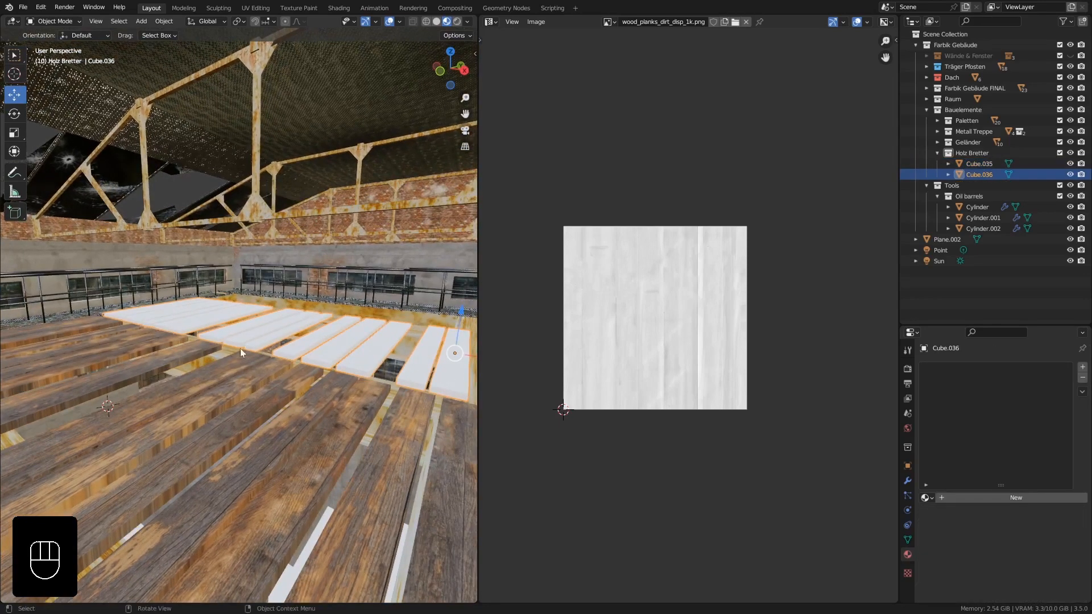
{"action": "left_click", "coordinate": [213, 376], "text": "shift"}
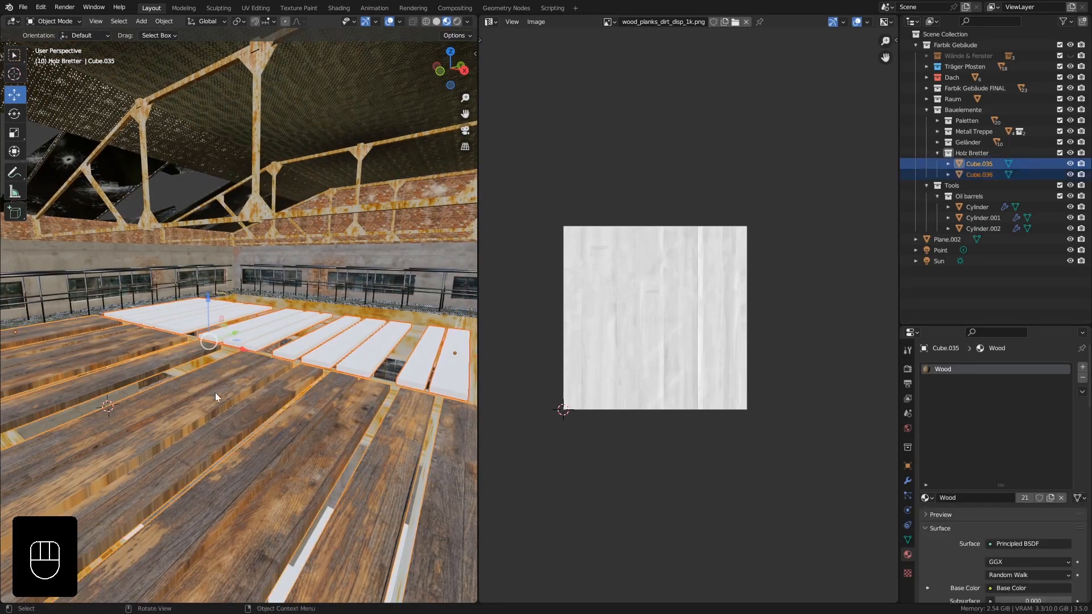
{"action": "key", "text": "ctrl+l"}
{"action": "left_click", "coordinate": [215, 392]}
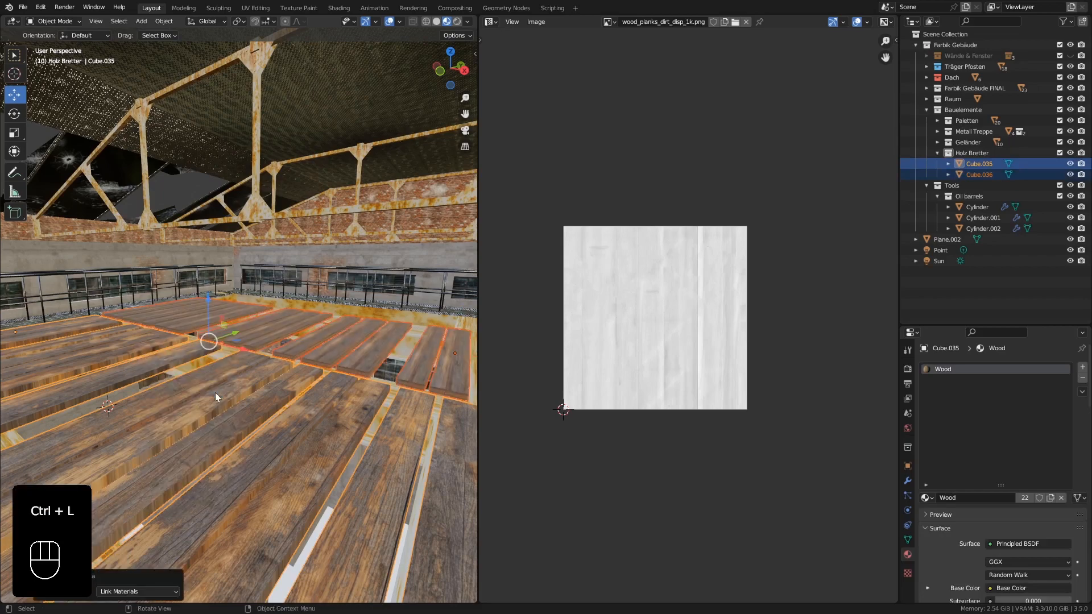
Step: Copy the UV maps from the first plank set to the second plank set
{"action": "middle_click_drag", "start_coordinate": [215, 392], "coordinate": [322, 350]}
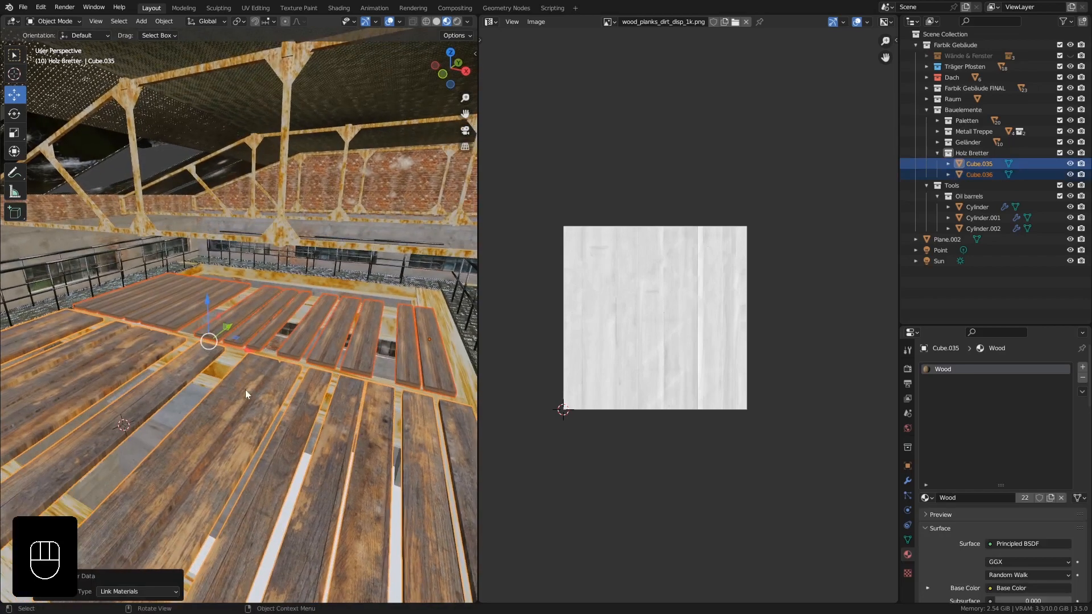
{"action": "key", "text": "ctrl+l"}
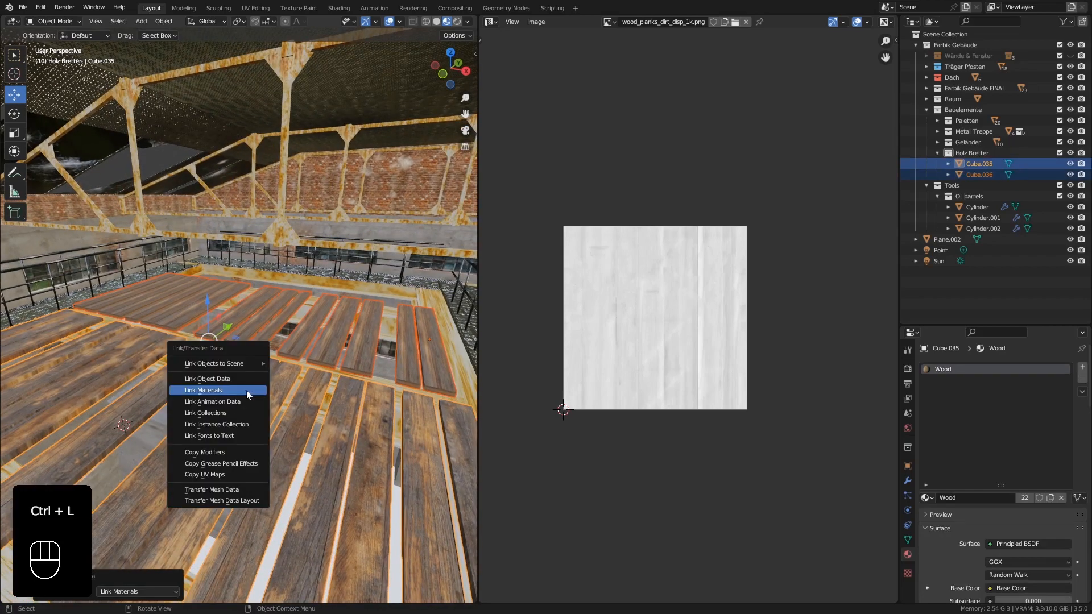
{"action": "left_click", "coordinate": [193, 475]}
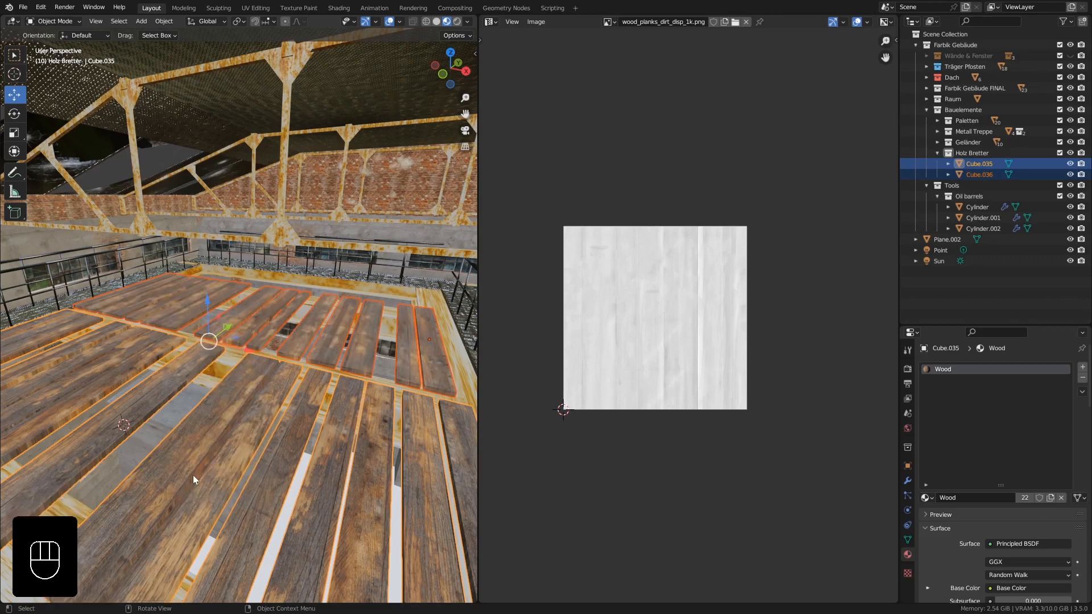
{"action": "middle_click_drag", "start_coordinate": [204, 462], "coordinate": [281, 314]}
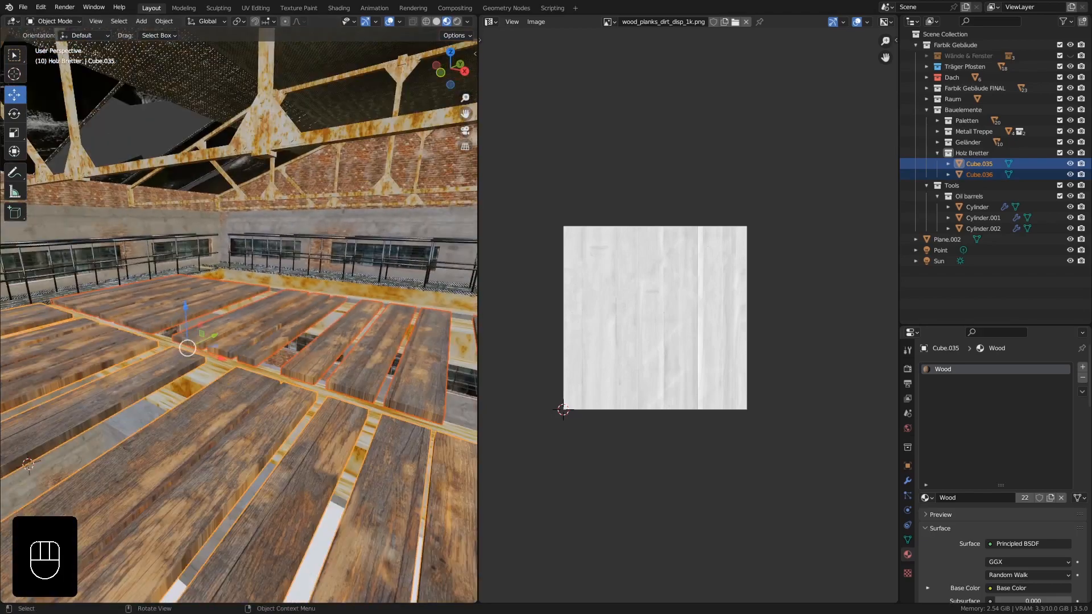
{"action": "scroll", "coordinate": [162, 435], "scroll_direction": "down", "scroll_amount": 5}
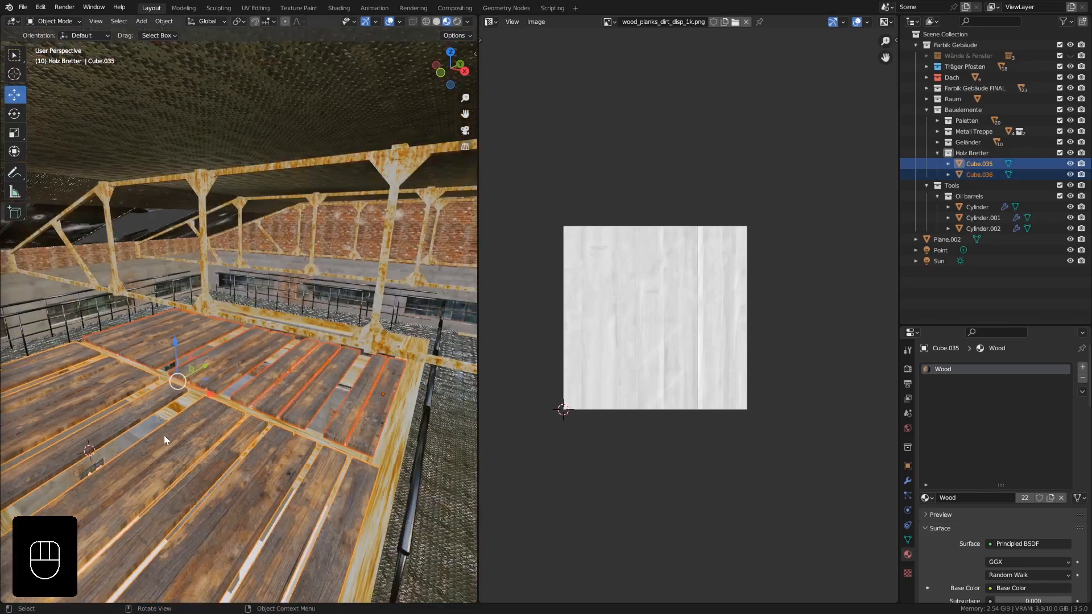
Step: Widen the 3D viewport, switch it to rendered shading, deselect everything, and inspect the planks from inside the hall below
{"action": "middle_click_drag", "start_coordinate": [164, 435], "coordinate": [209, 534]}
{"action": "left_click_drag", "start_coordinate": [497, 343], "coordinate": [781, 341]}
{"action": "middle_click_drag", "start_coordinate": [430, 291], "coordinate": [470, 262], "text": "ctrl"}
{"action": "left_click", "coordinate": [761, 21]}
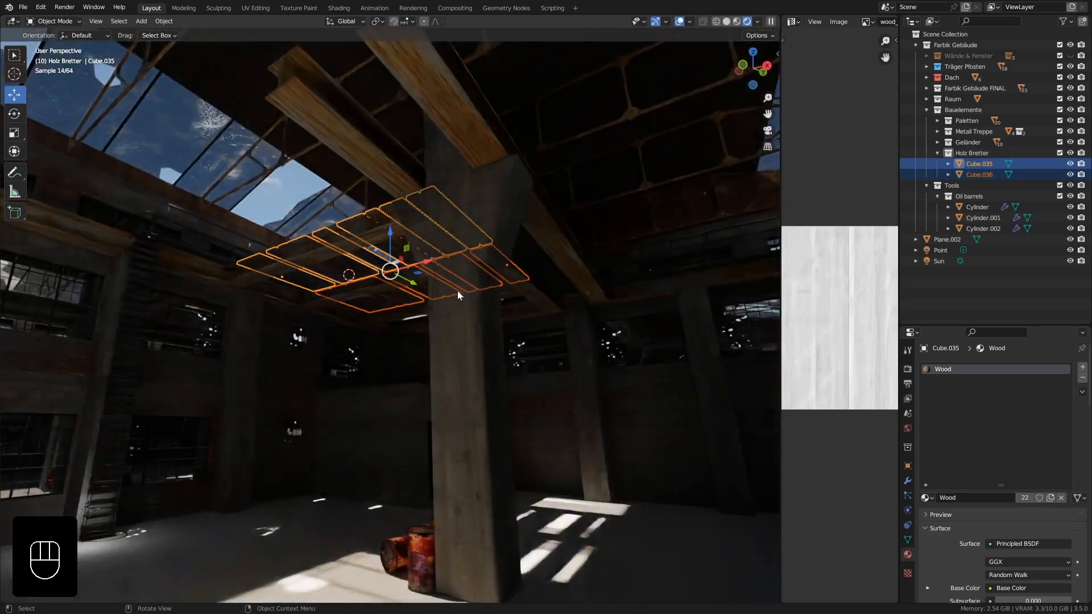
{"action": "mouse_move", "coordinate": [457, 291]}
{"action": "middle_mouse_down"}
{"action": "mouse_move", "coordinate": [435, 295]}
{"action": "mouse_move", "coordinate": [442, 300]}
{"action": "middle_mouse_up"}
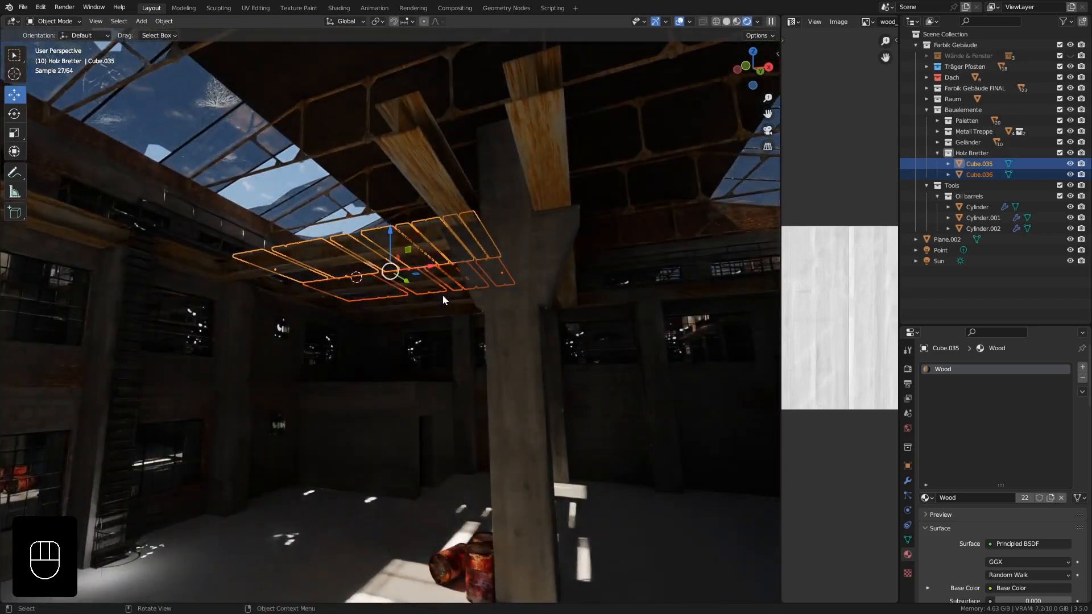
{"action": "key", "text": "alt+a"}
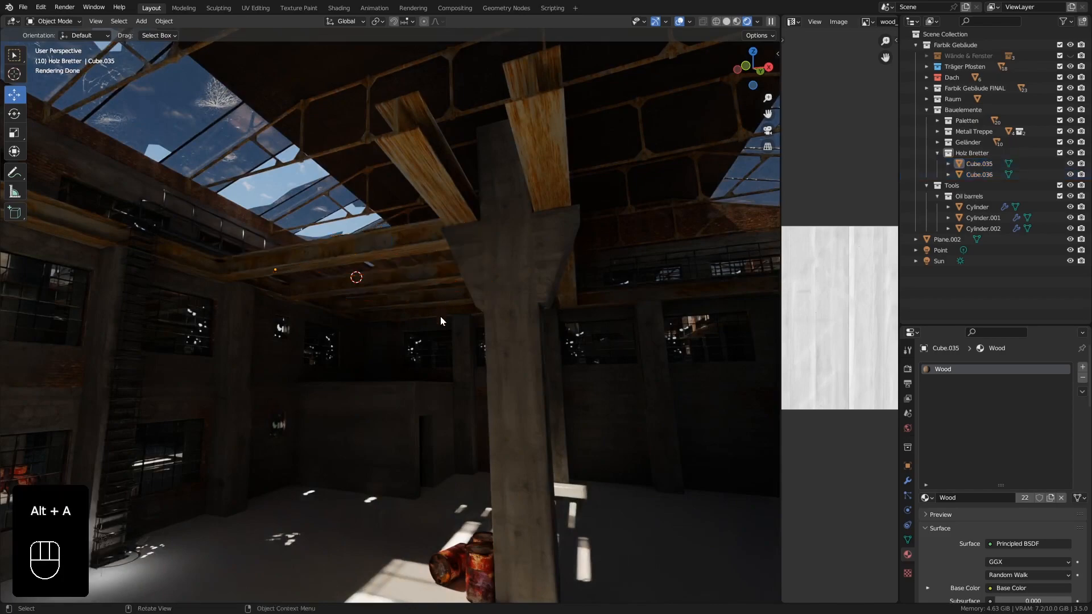
{"action": "middle_click_drag", "start_coordinate": [442, 320], "coordinate": [448, 282], "text": "shift"}
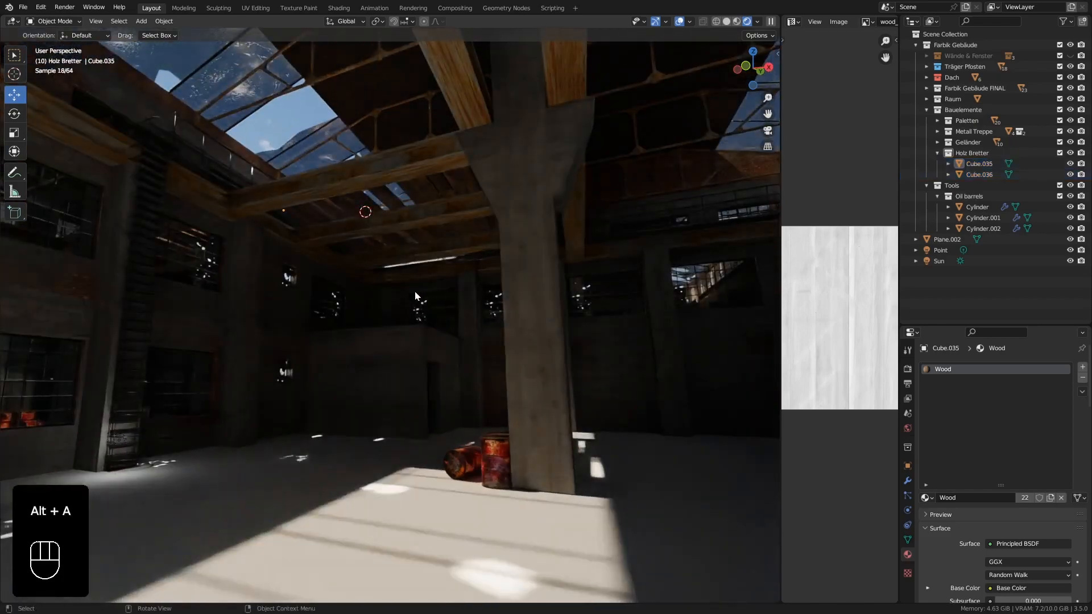
{"action": "middle_click_drag", "start_coordinate": [396, 285], "coordinate": [413, 299], "text": "shift"}
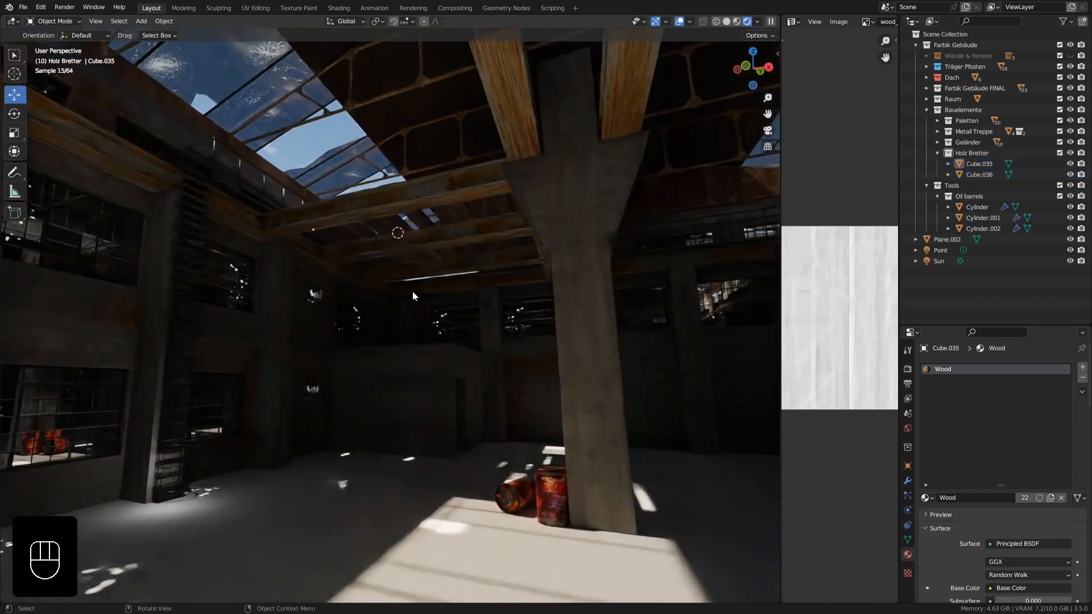
Step: Add an area light to the Scene Collection at the 3D cursor and scale it up to about 10.43 times
{"action": "left_click", "coordinate": [940, 35]}
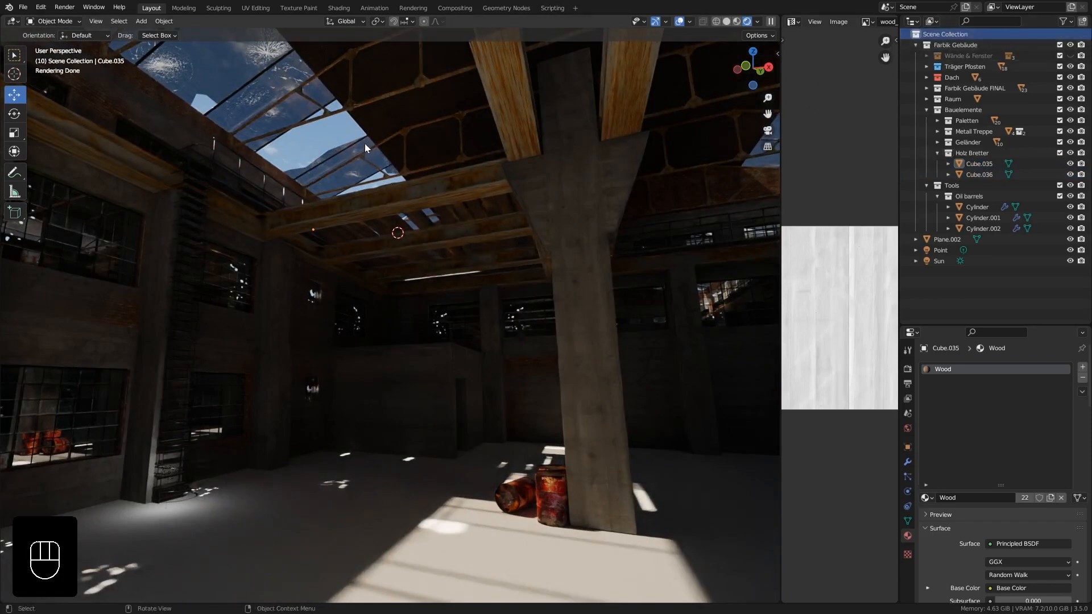
{"action": "key", "text": "shift+a"}
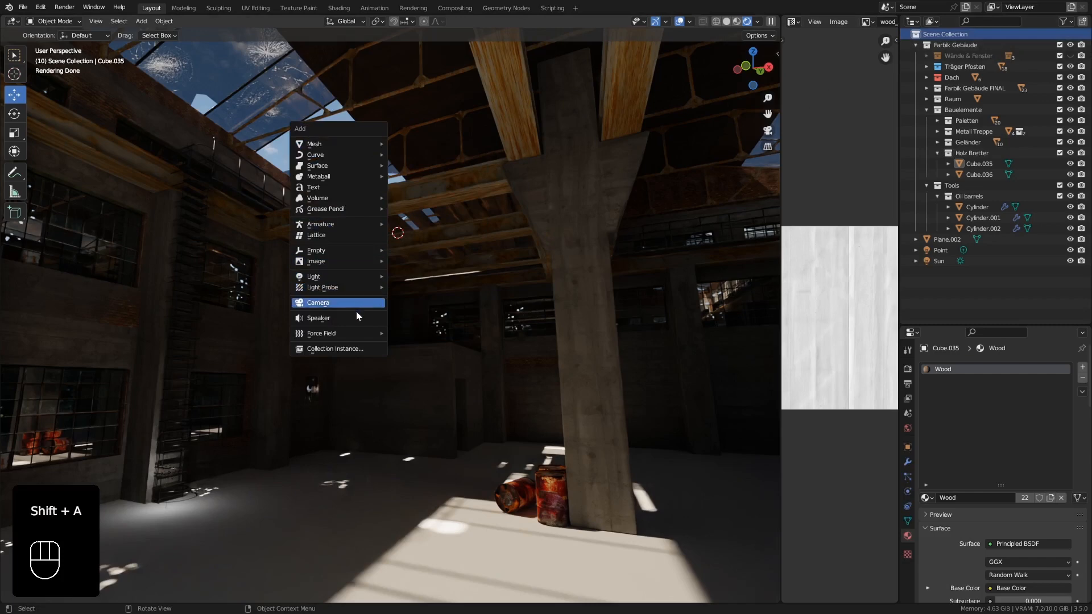
{"action": "mouse_move", "coordinate": [333, 278]}
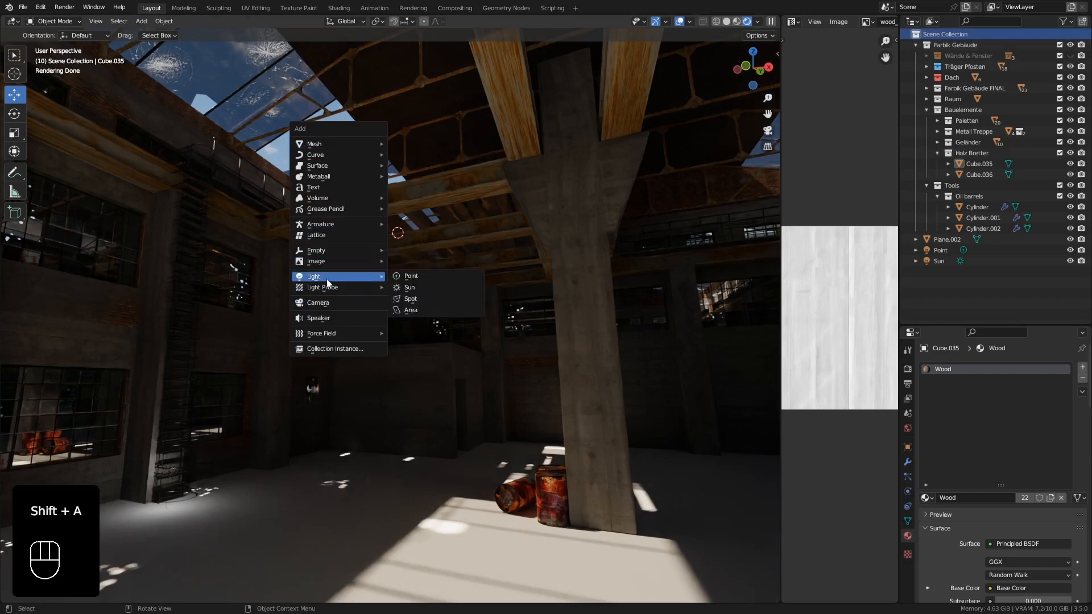
{"action": "left_click", "coordinate": [443, 308]}
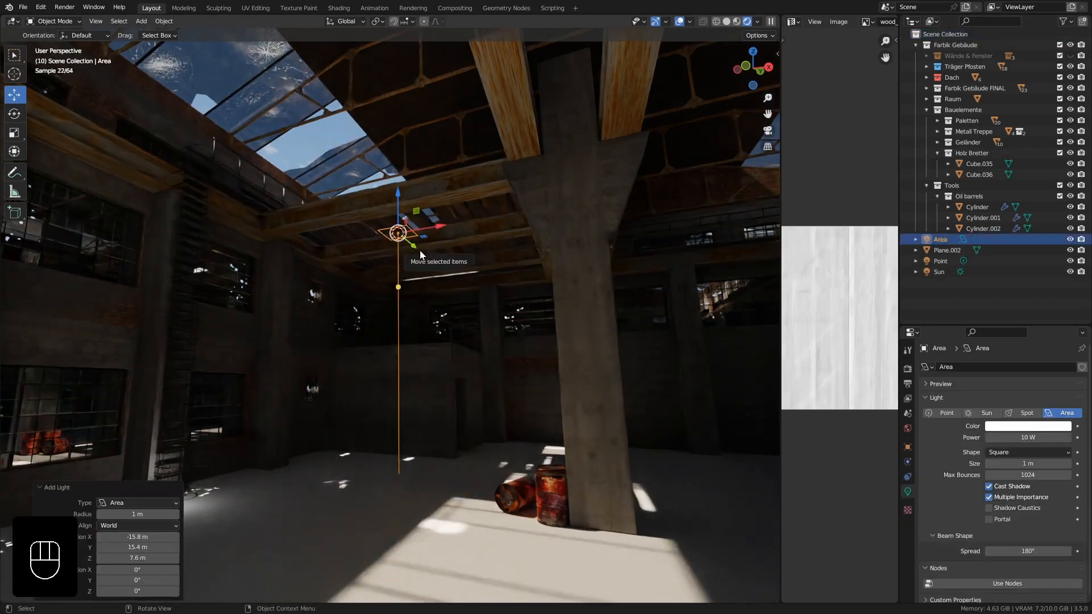
{"action": "key", "text": "s"}
{"action": "left_click", "coordinate": [674, 332]}
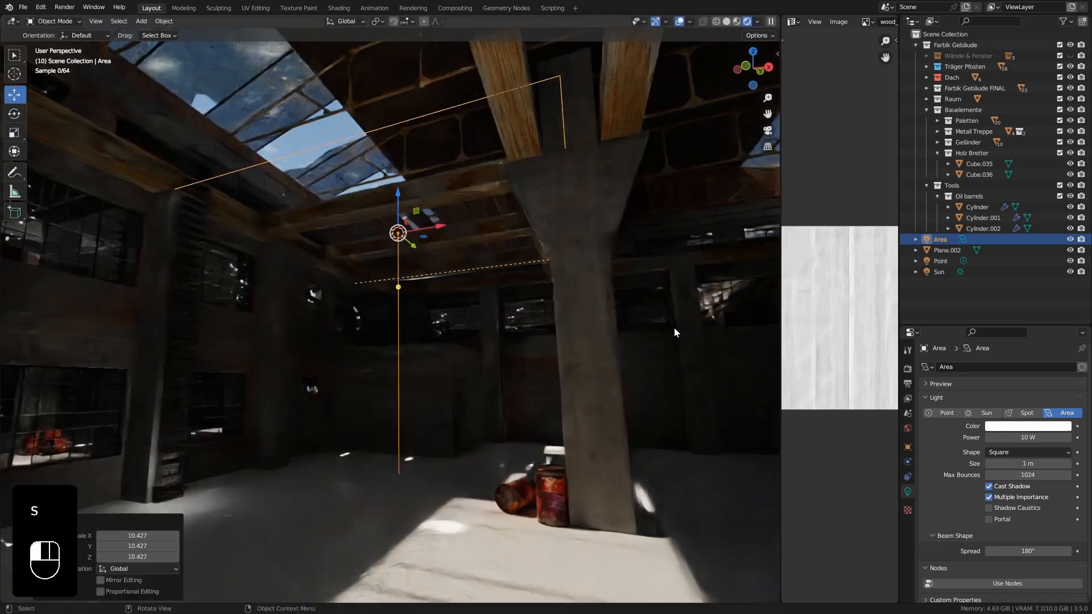
Step: Raise the area light above the planks, shift it about 1.23 m along X, and set its power to 5000 W
{"action": "left_click_drag", "start_coordinate": [399, 193], "coordinate": [465, 169]}
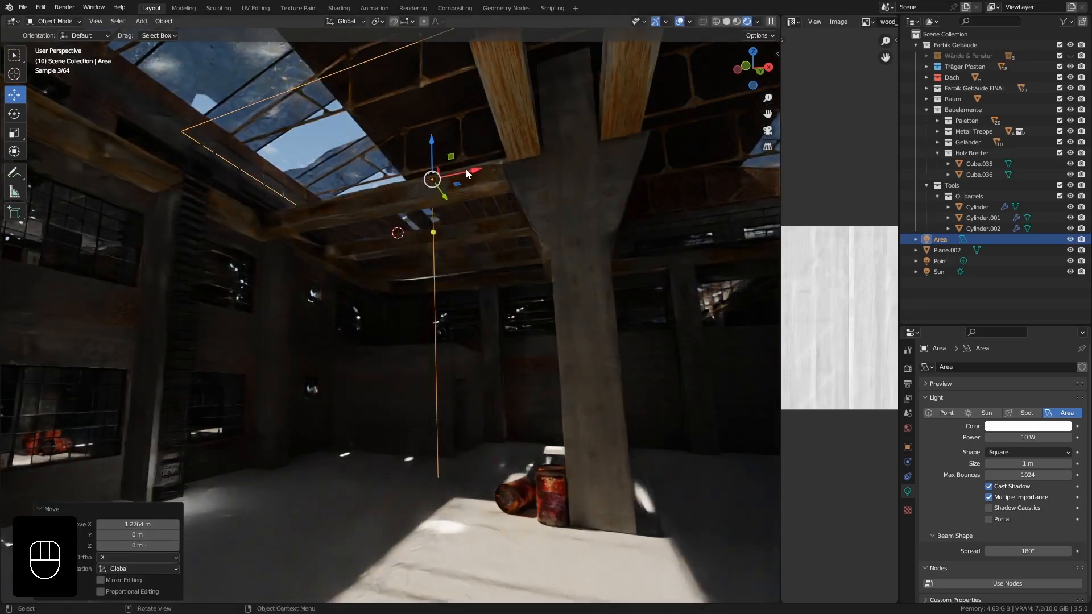
{"action": "left_click", "coordinate": [1030, 437]}
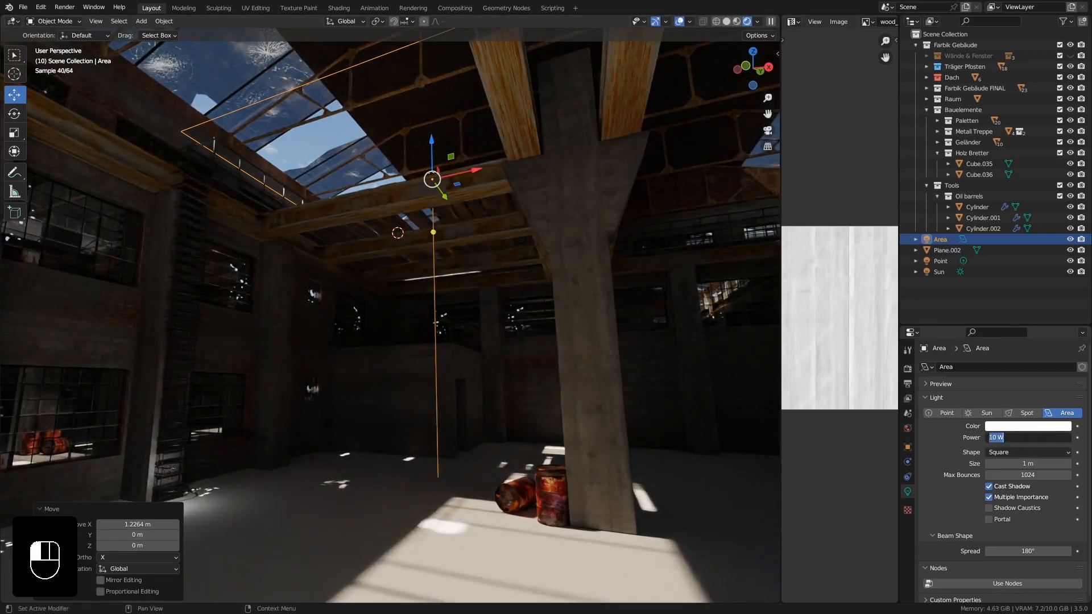
{"action": "type", "text": "5000"}
{"action": "key", "text": "Return"}
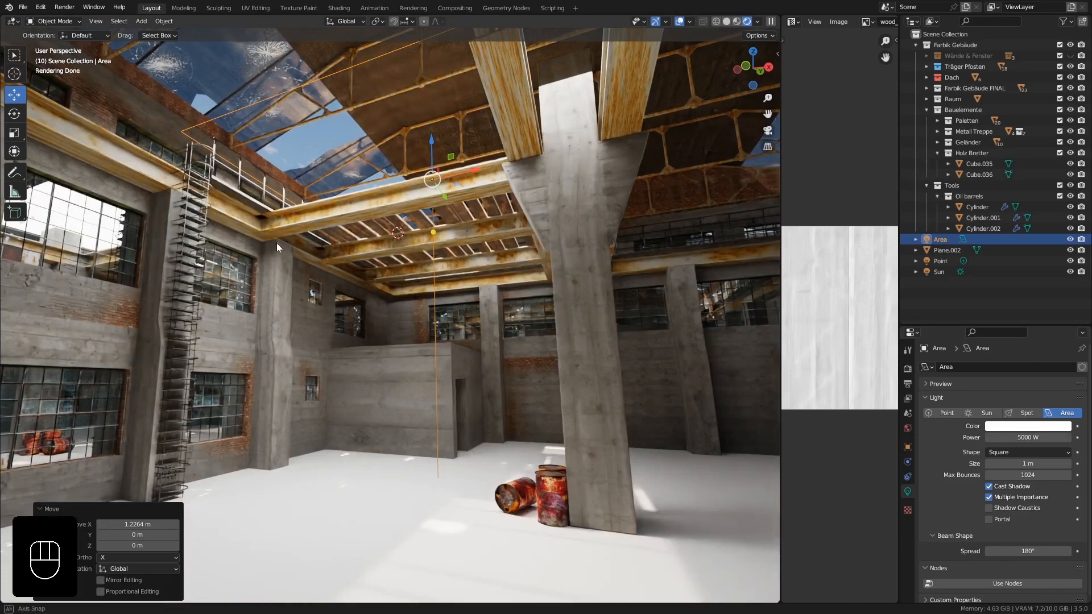
Step: Inspect the lit planks, rusty beams and walkways from plank height and from the hall floor in rendered view
{"action": "middle_click_drag", "start_coordinate": [276, 243], "coordinate": [264, 287]}
{"action": "scroll", "coordinate": [385, 196], "scroll_direction": "up", "scroll_amount": 4}
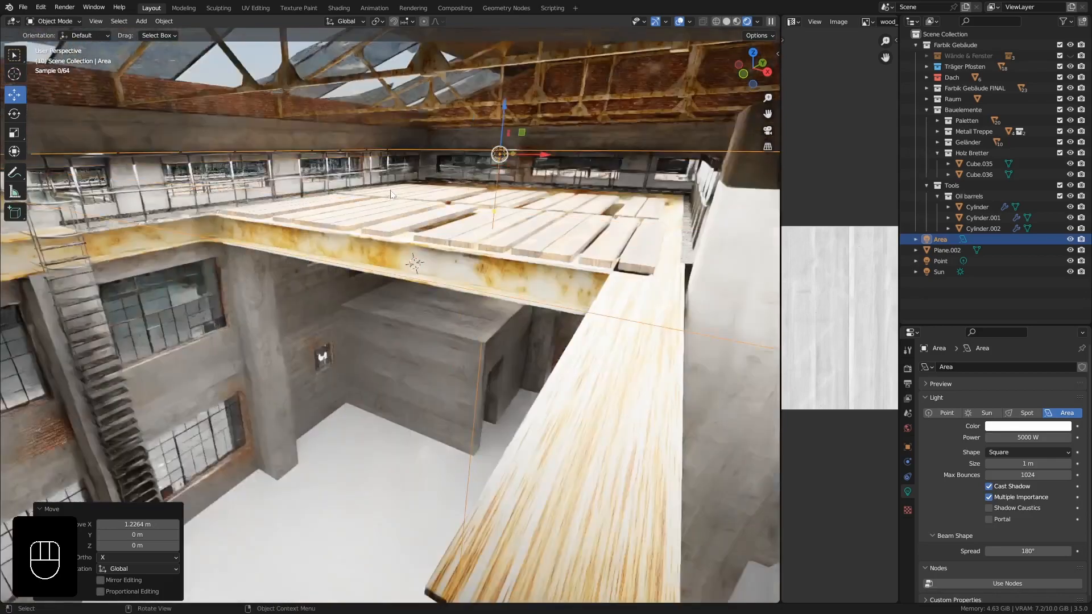
{"action": "middle_click_drag", "start_coordinate": [277, 283], "coordinate": [540, 577], "text": "shift"}
{"action": "scroll", "coordinate": [442, 334], "scroll_direction": "down", "scroll_amount": 3}
{"action": "middle_click_drag", "start_coordinate": [397, 248], "coordinate": [405, 377], "text": "shift"}
{"action": "scroll", "coordinate": [493, 328], "scroll_direction": "down", "scroll_amount": 3}
{"action": "scroll", "coordinate": [483, 316], "scroll_direction": "up", "scroll_amount": 3}
{"action": "key", "text": "KP_Decimal"}
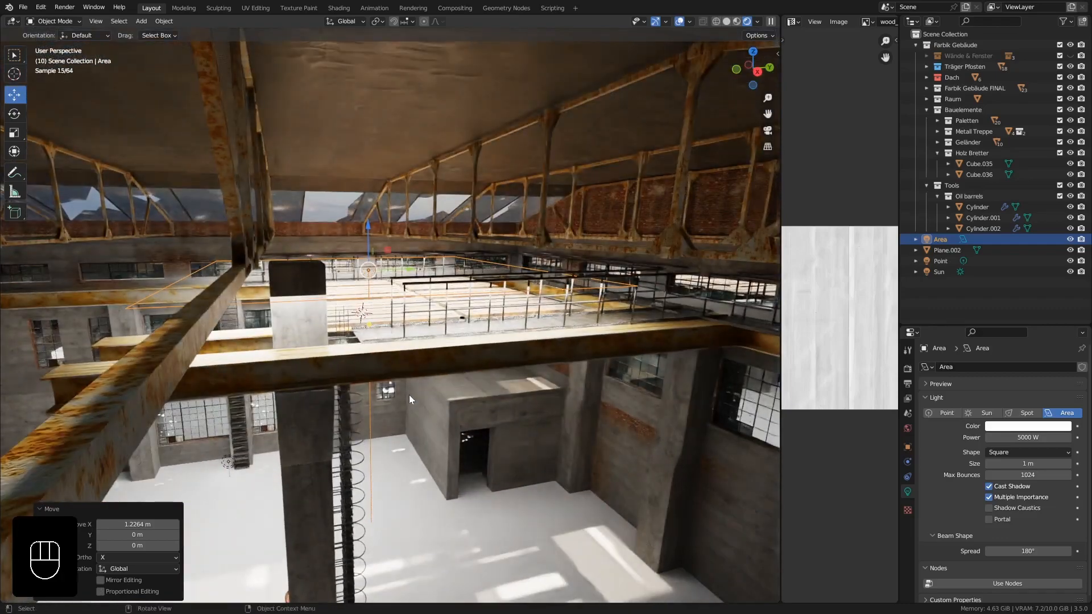
{"action": "middle_click_drag", "start_coordinate": [409, 395], "coordinate": [353, 346], "text": "shift"}
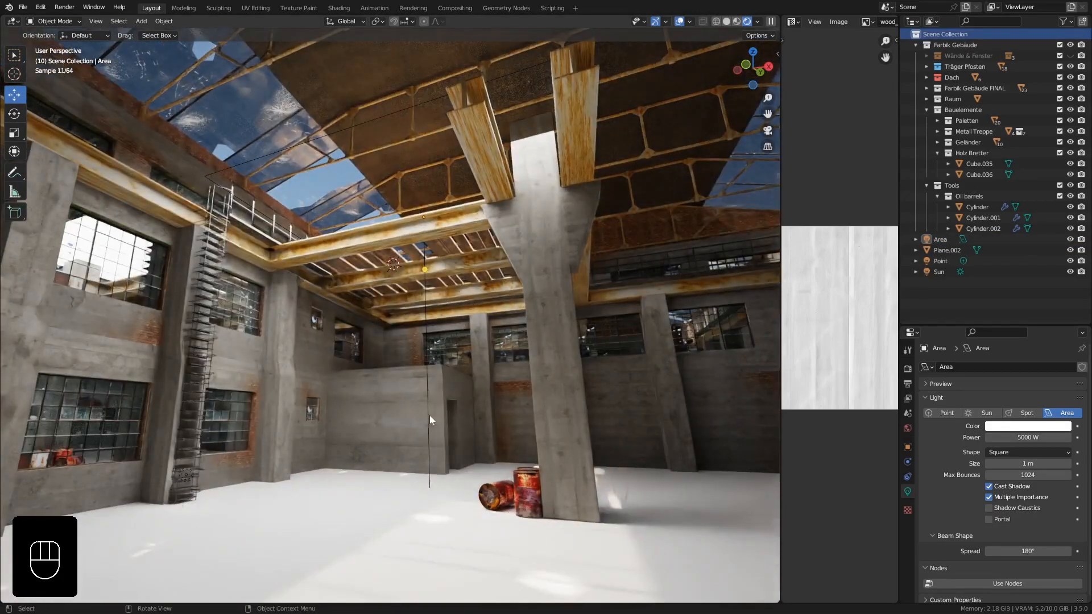
{"action": "middle_click_drag", "start_coordinate": [428, 415], "coordinate": [408, 403], "text": "shift"}
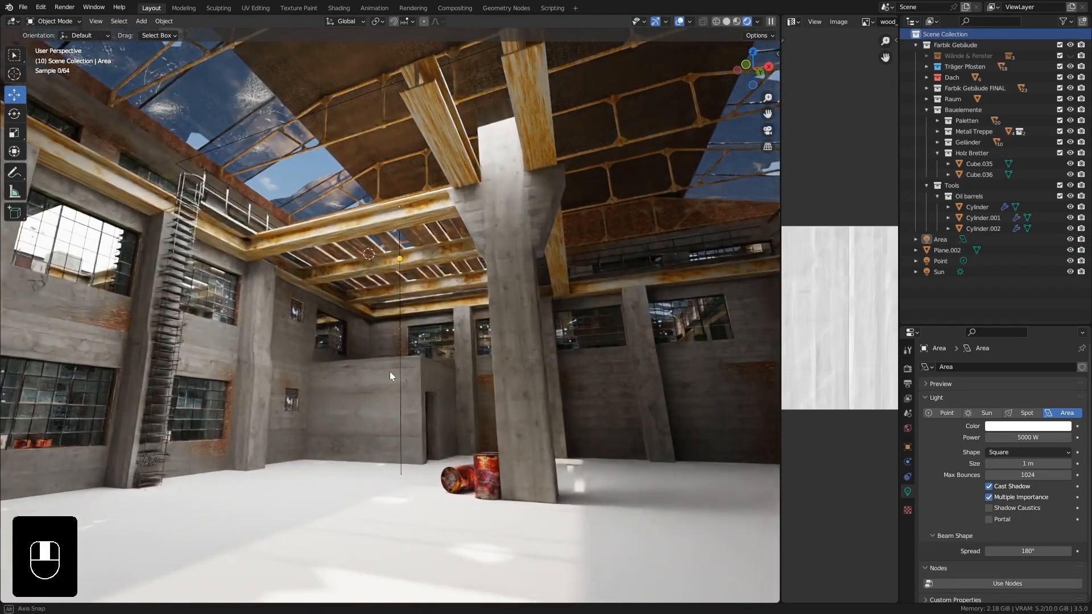
{"action": "scroll", "coordinate": [390, 373], "scroll_direction": "up", "scroll_amount": 3}
{"action": "middle_click_drag", "start_coordinate": [426, 390], "coordinate": [404, 368]}
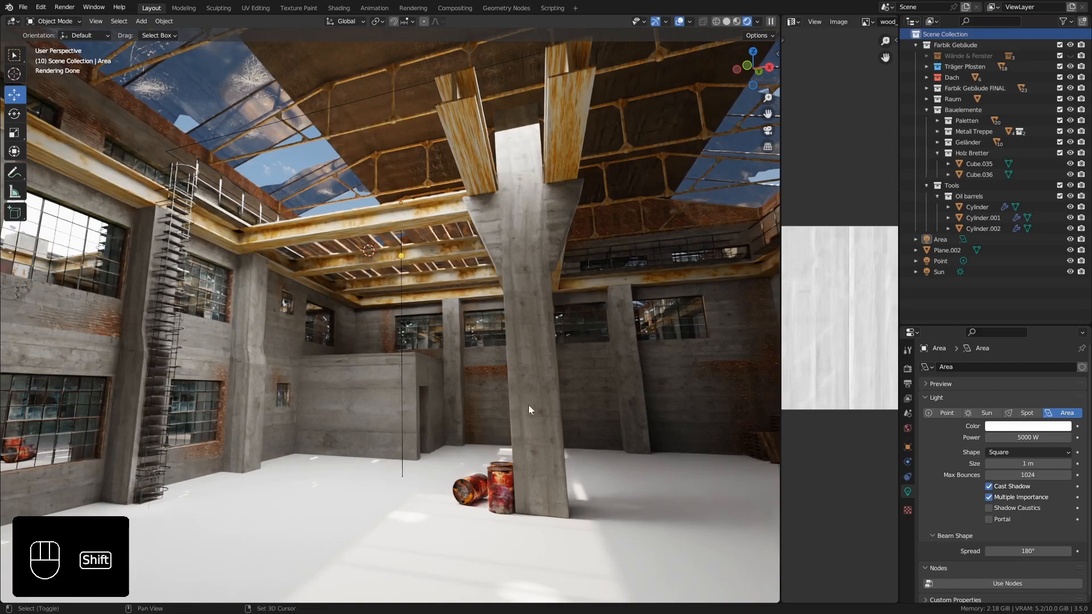
{"action": "middle_click_drag", "start_coordinate": [528, 405], "coordinate": [407, 393], "text": "shift"}
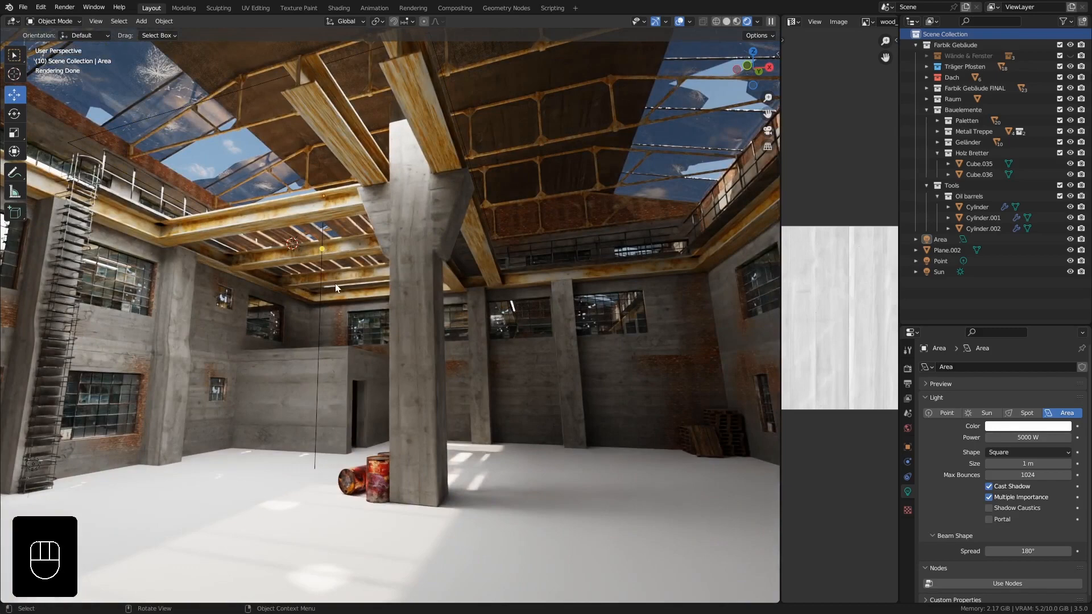
{"action": "middle_click_drag", "start_coordinate": [343, 283], "coordinate": [350, 284]}
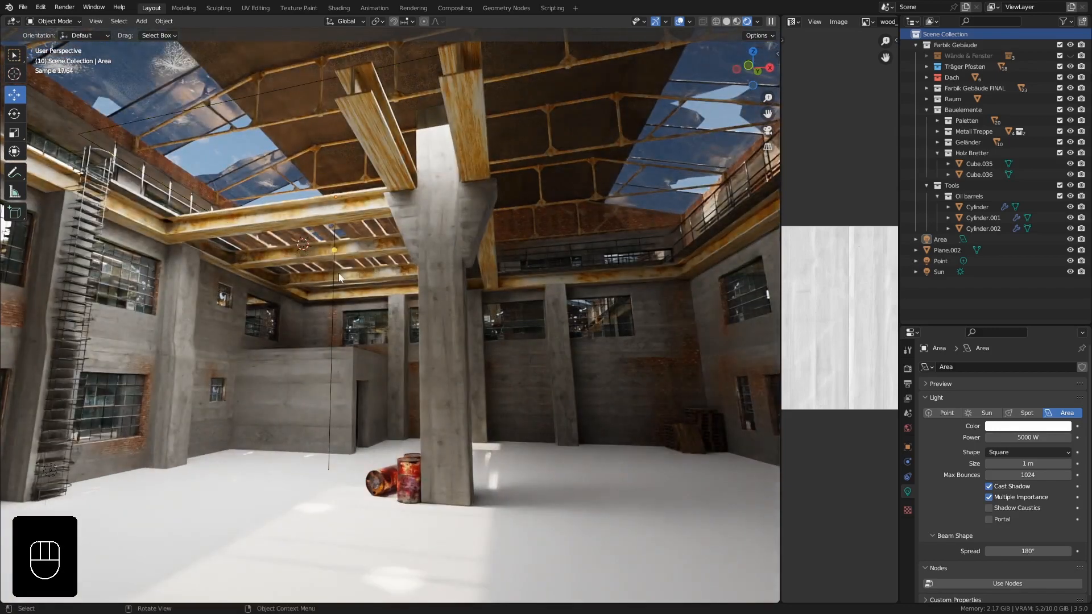